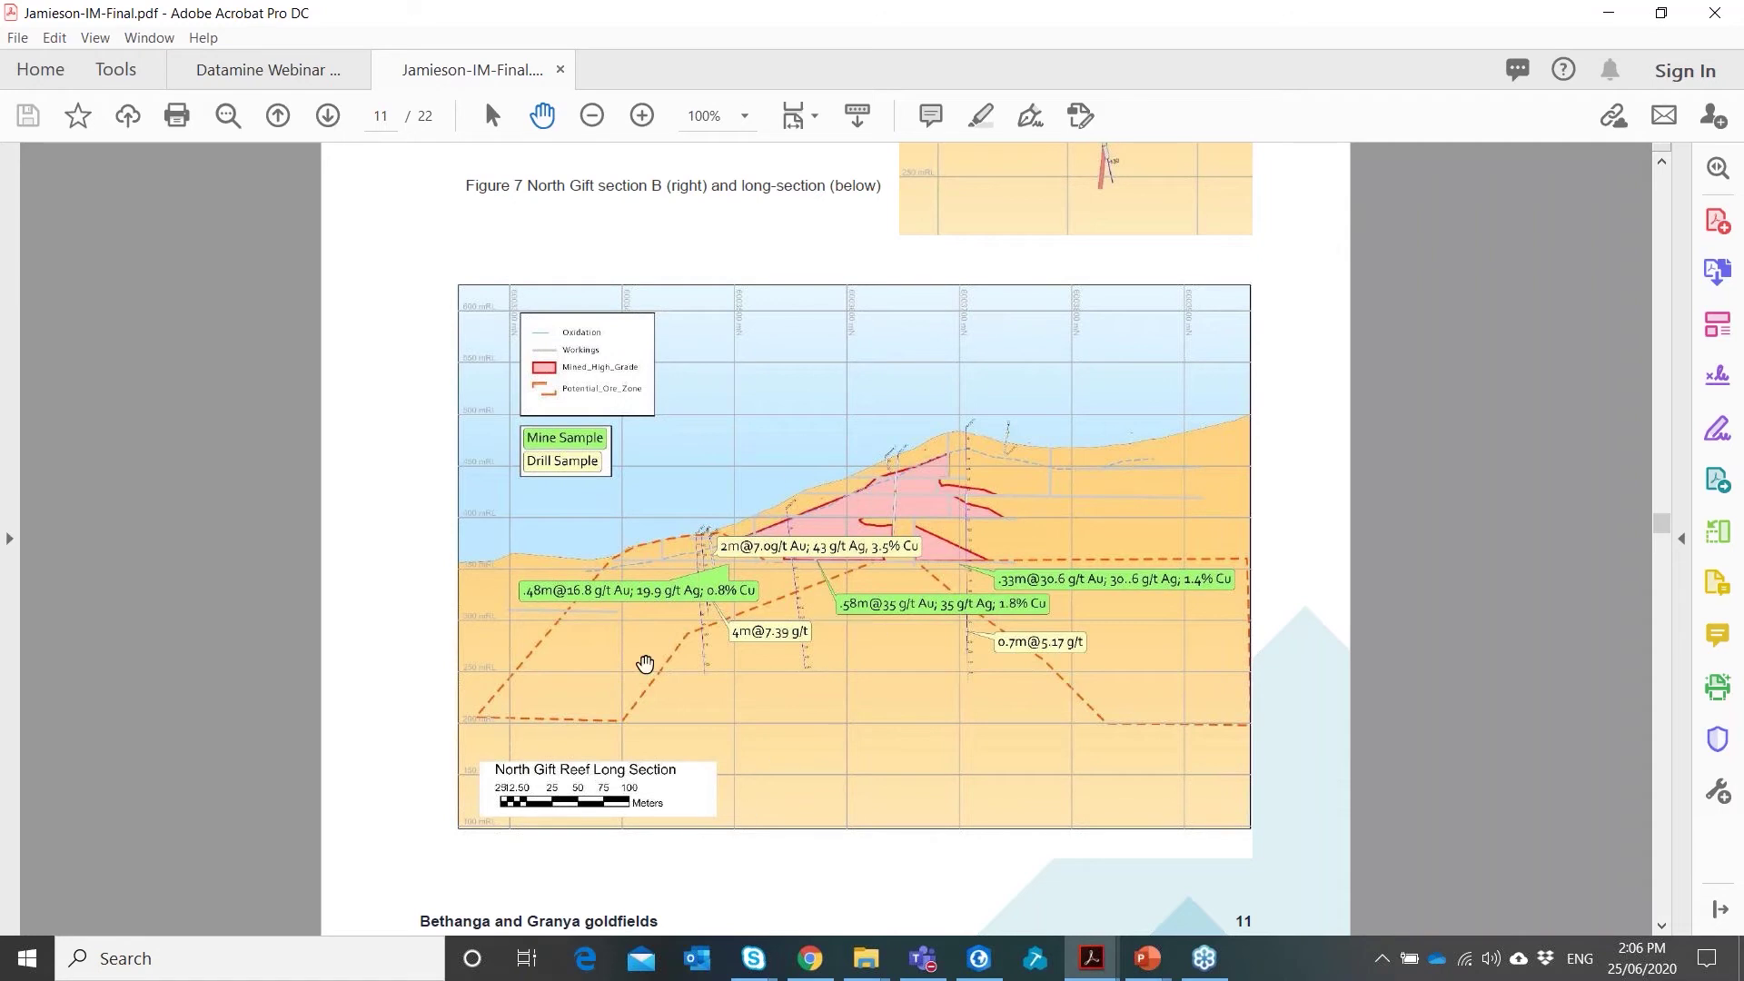
# Examine the Jamieson information memorandum from the North Gift Reef long section through the Conness Lode and Omeo Block figures to the Metallurgy section
pyautogui.moveTo(981, 341)
pyautogui.scroll(-2, 1125, 773)
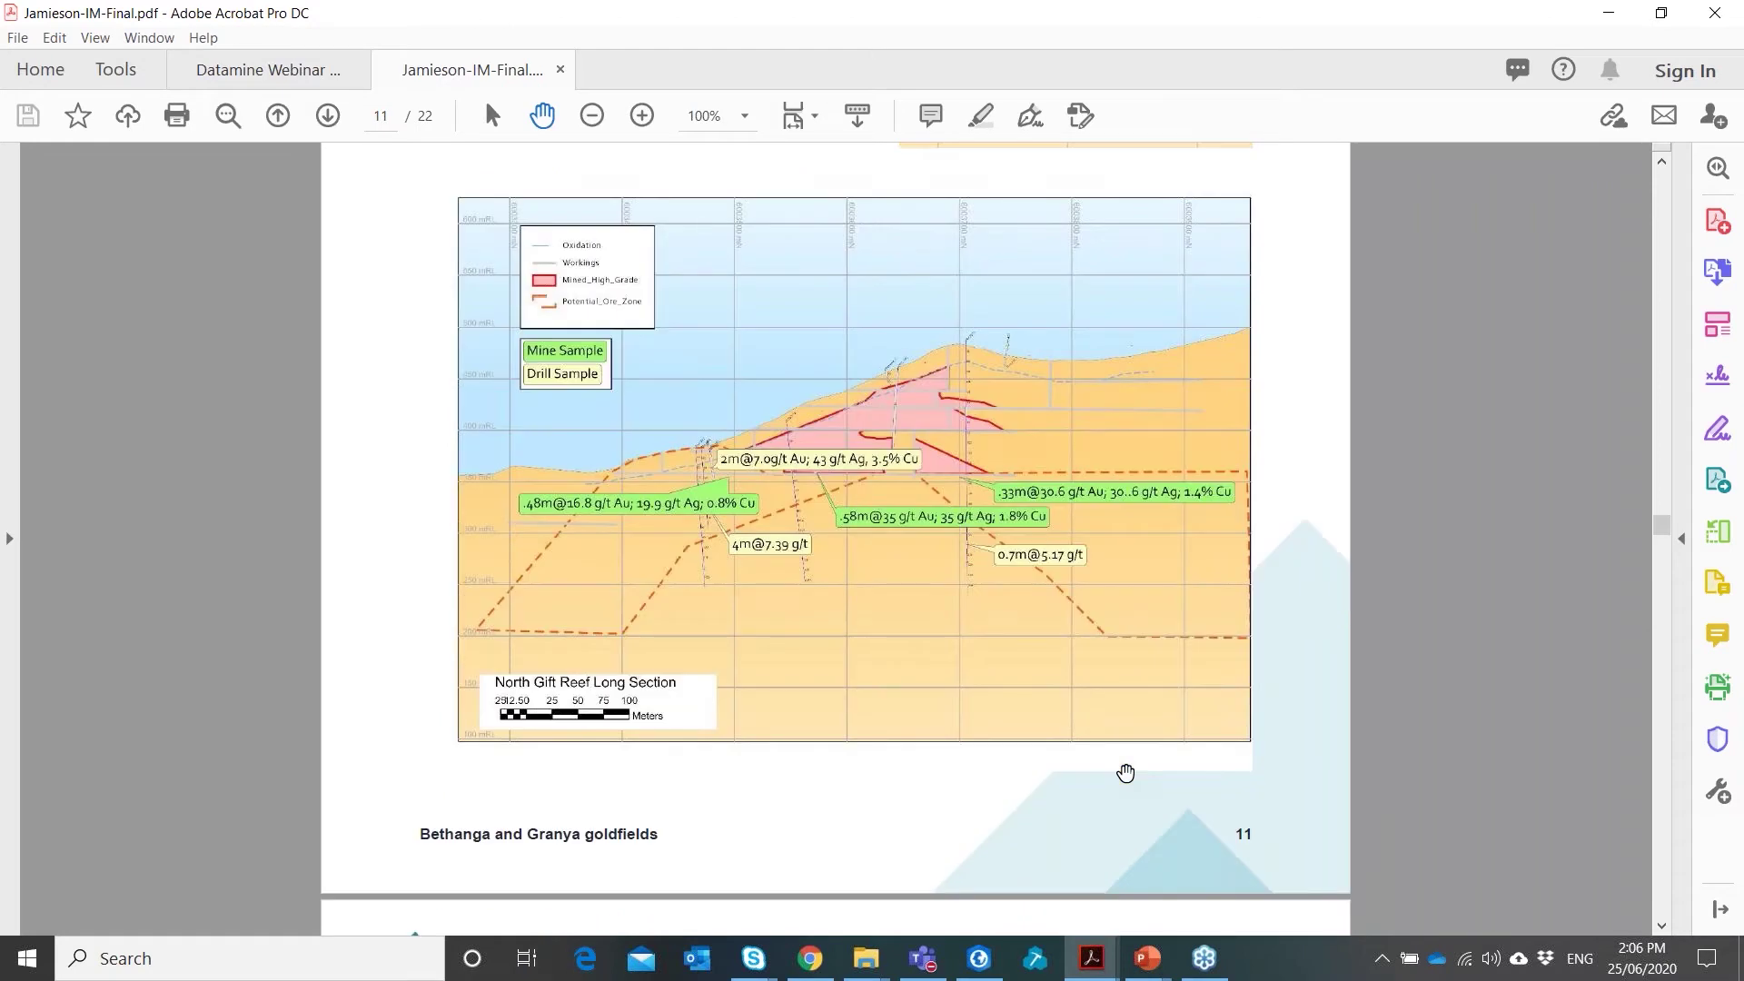
pyautogui.scroll(-4, 1125, 773)
pyautogui.scroll(-15, 1124, 773)
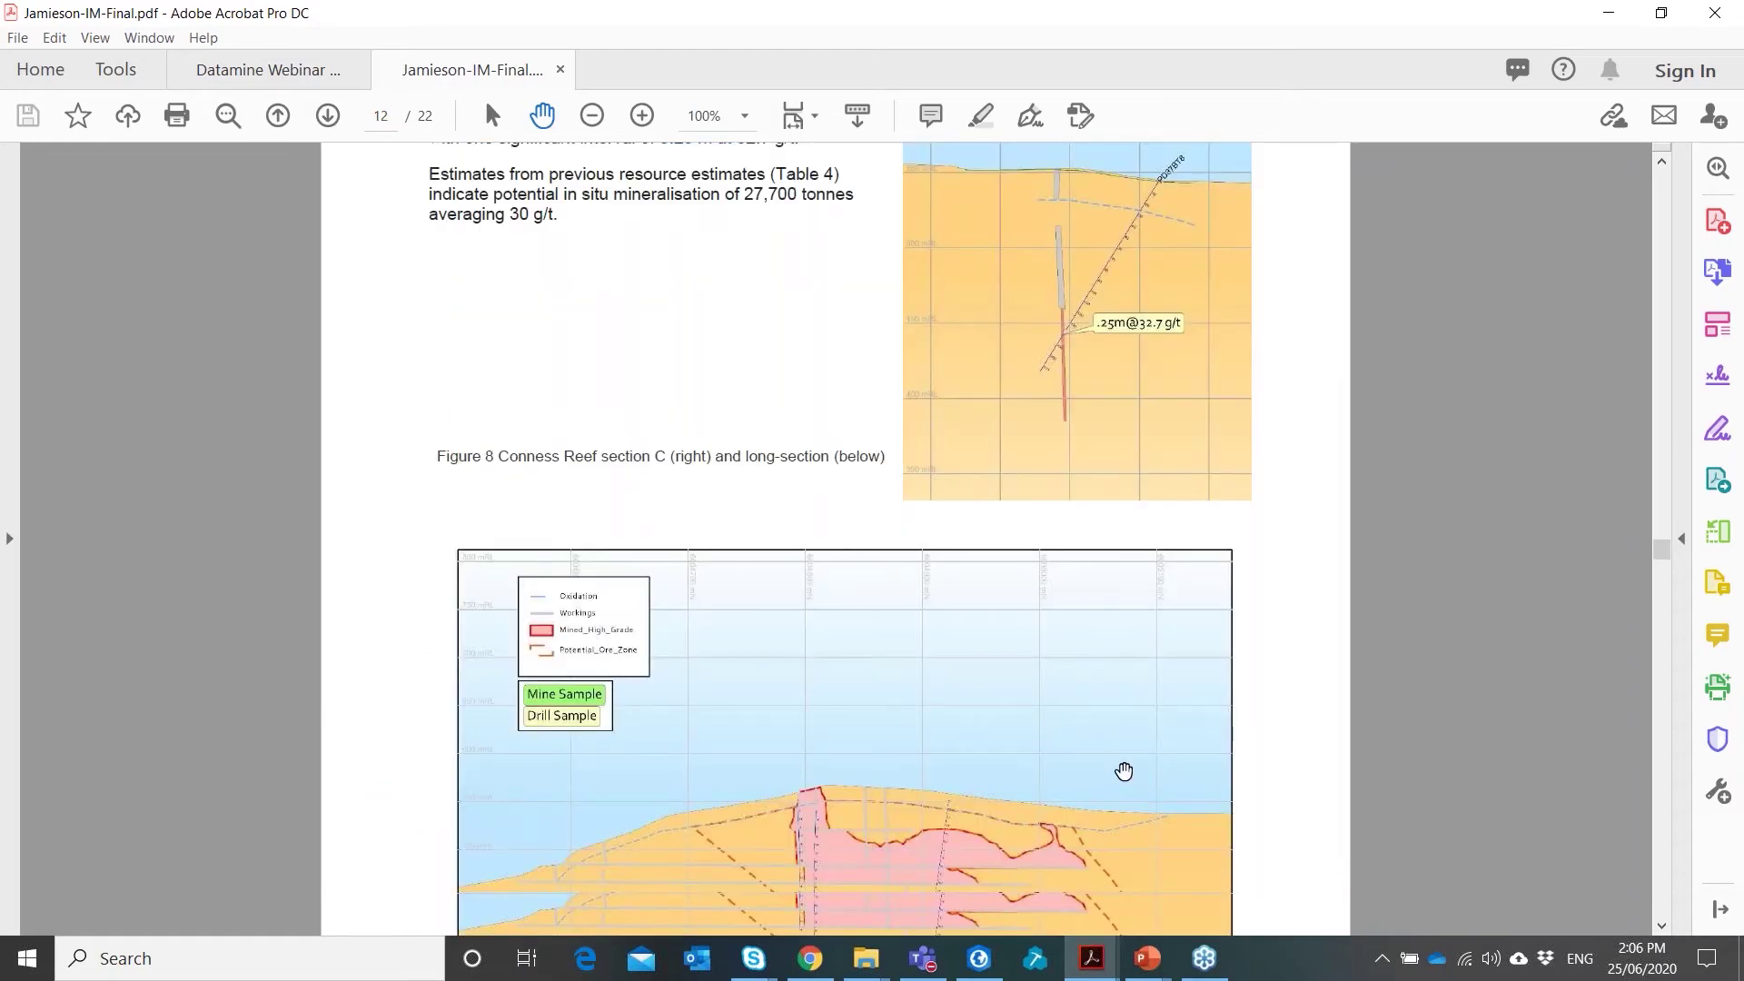
pyautogui.scroll(-6, 1123, 773)
pyautogui.scroll(10, 989, 766)
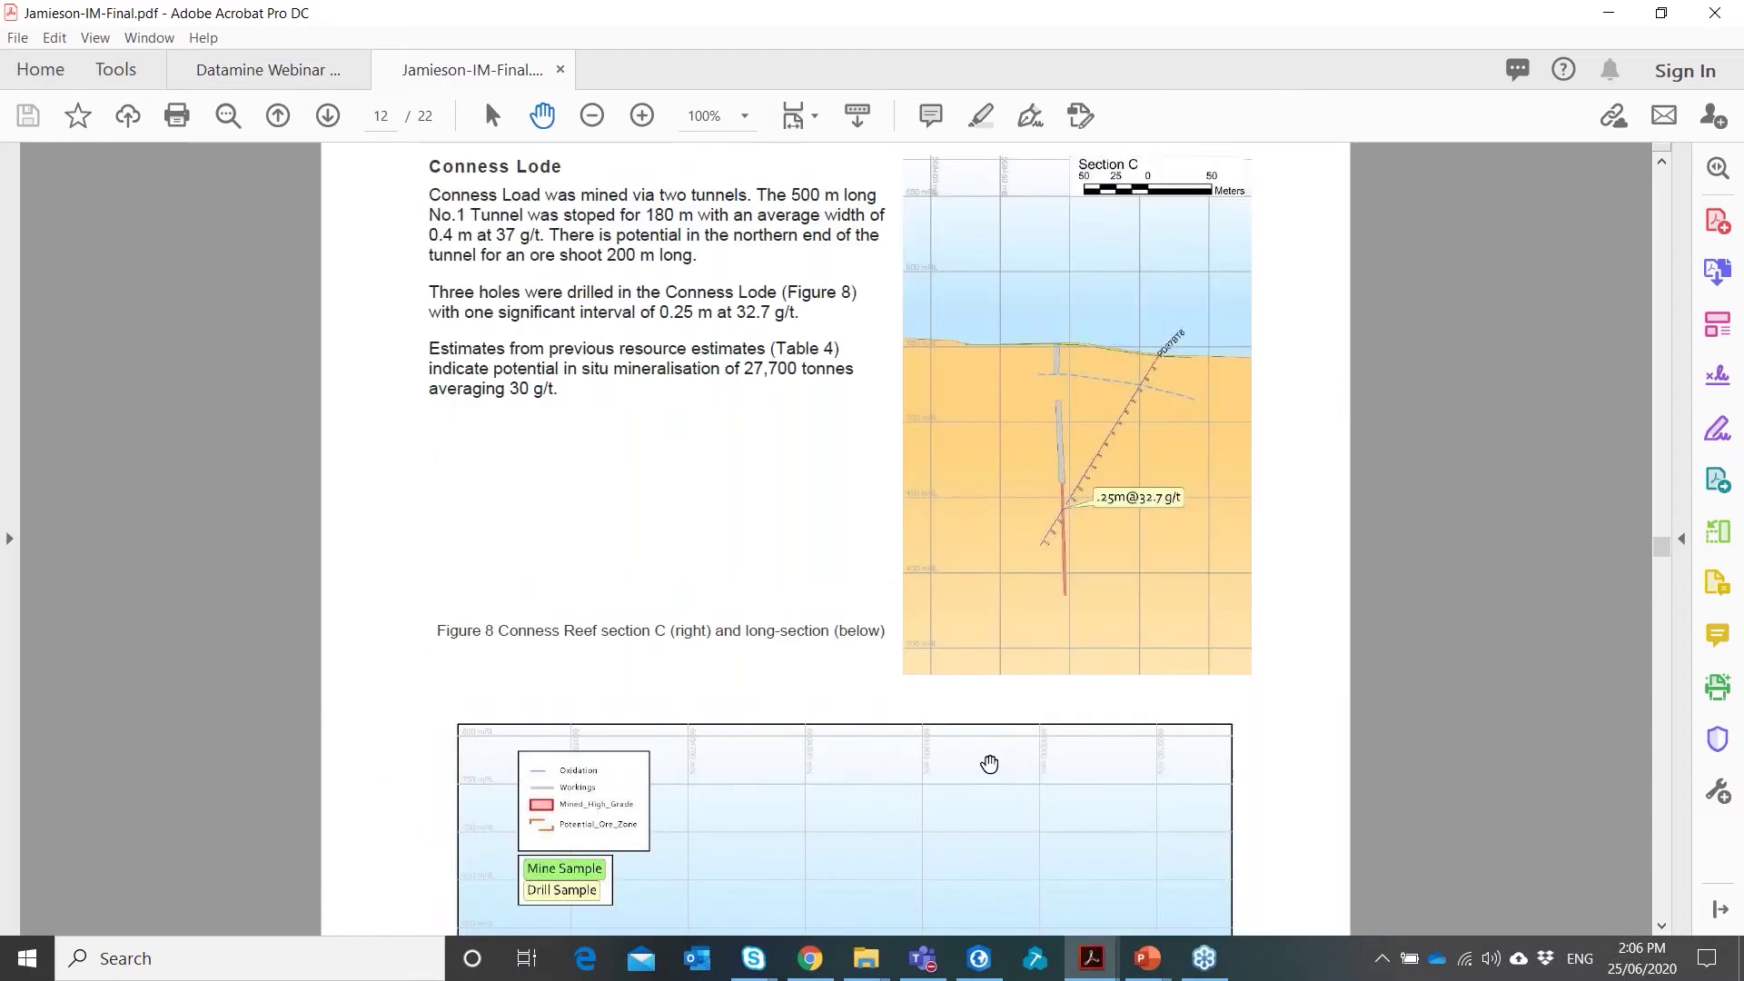
pyautogui.scroll(-13, 924, 738)
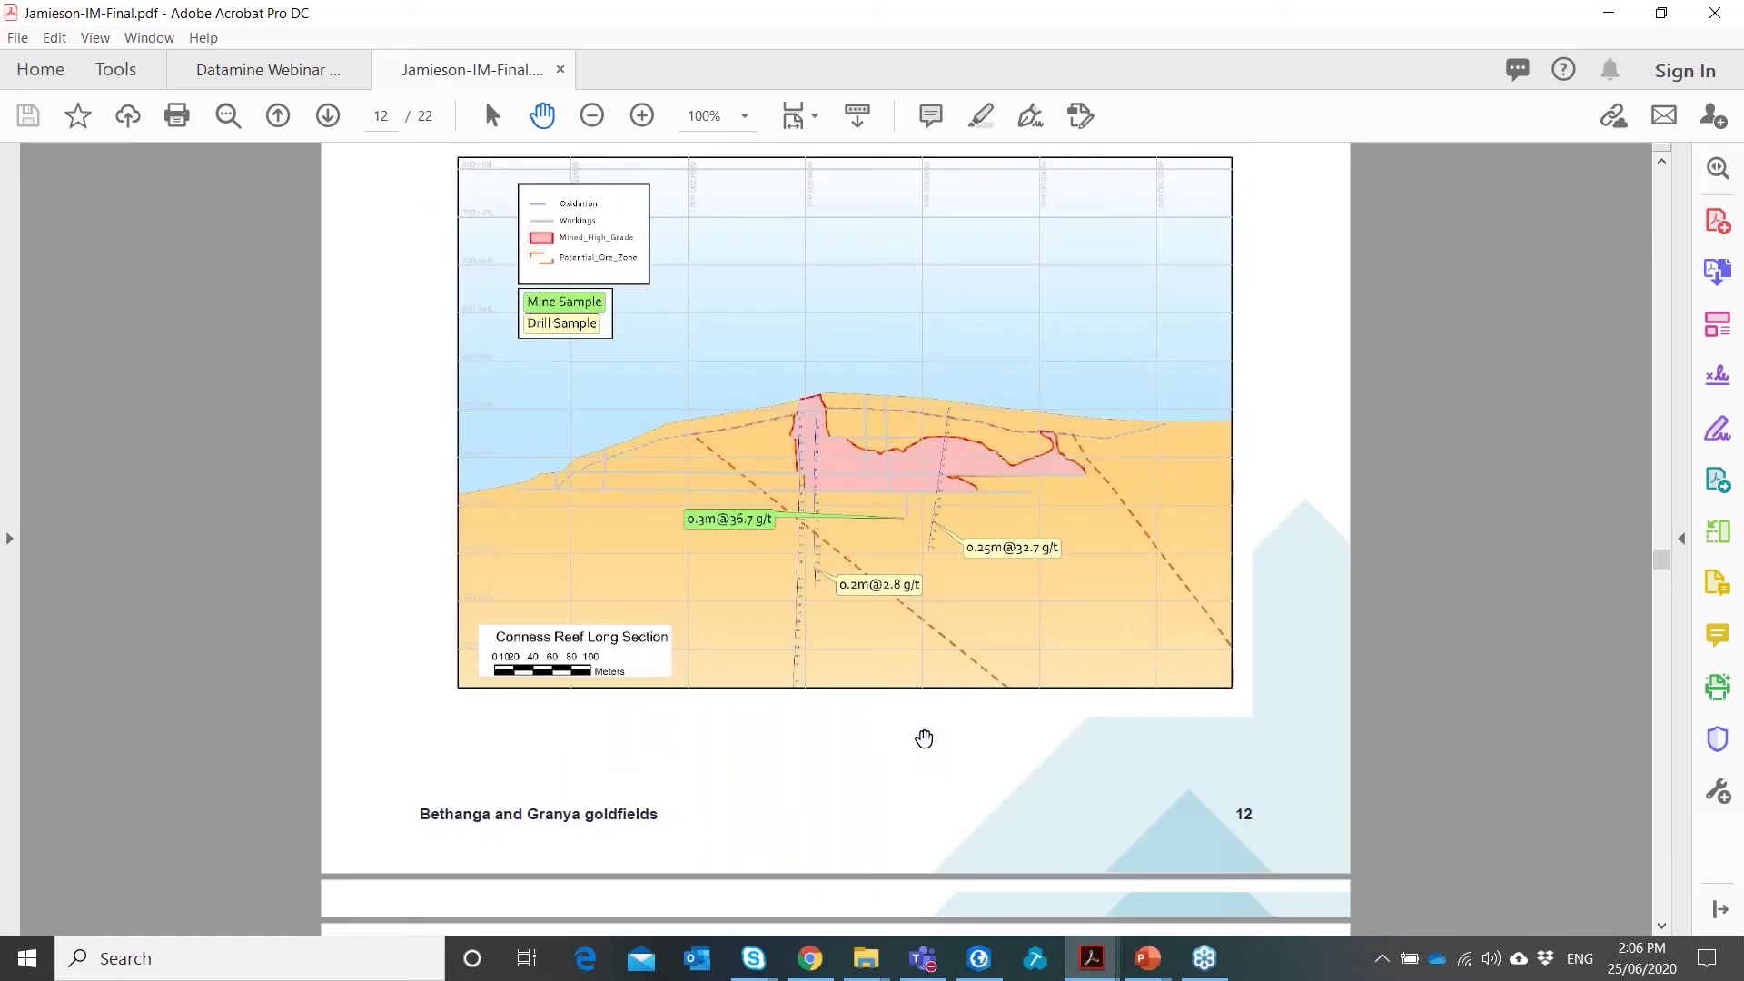
pyautogui.scroll(-17, 923, 739)
pyautogui.scroll(-20, 921, 768)
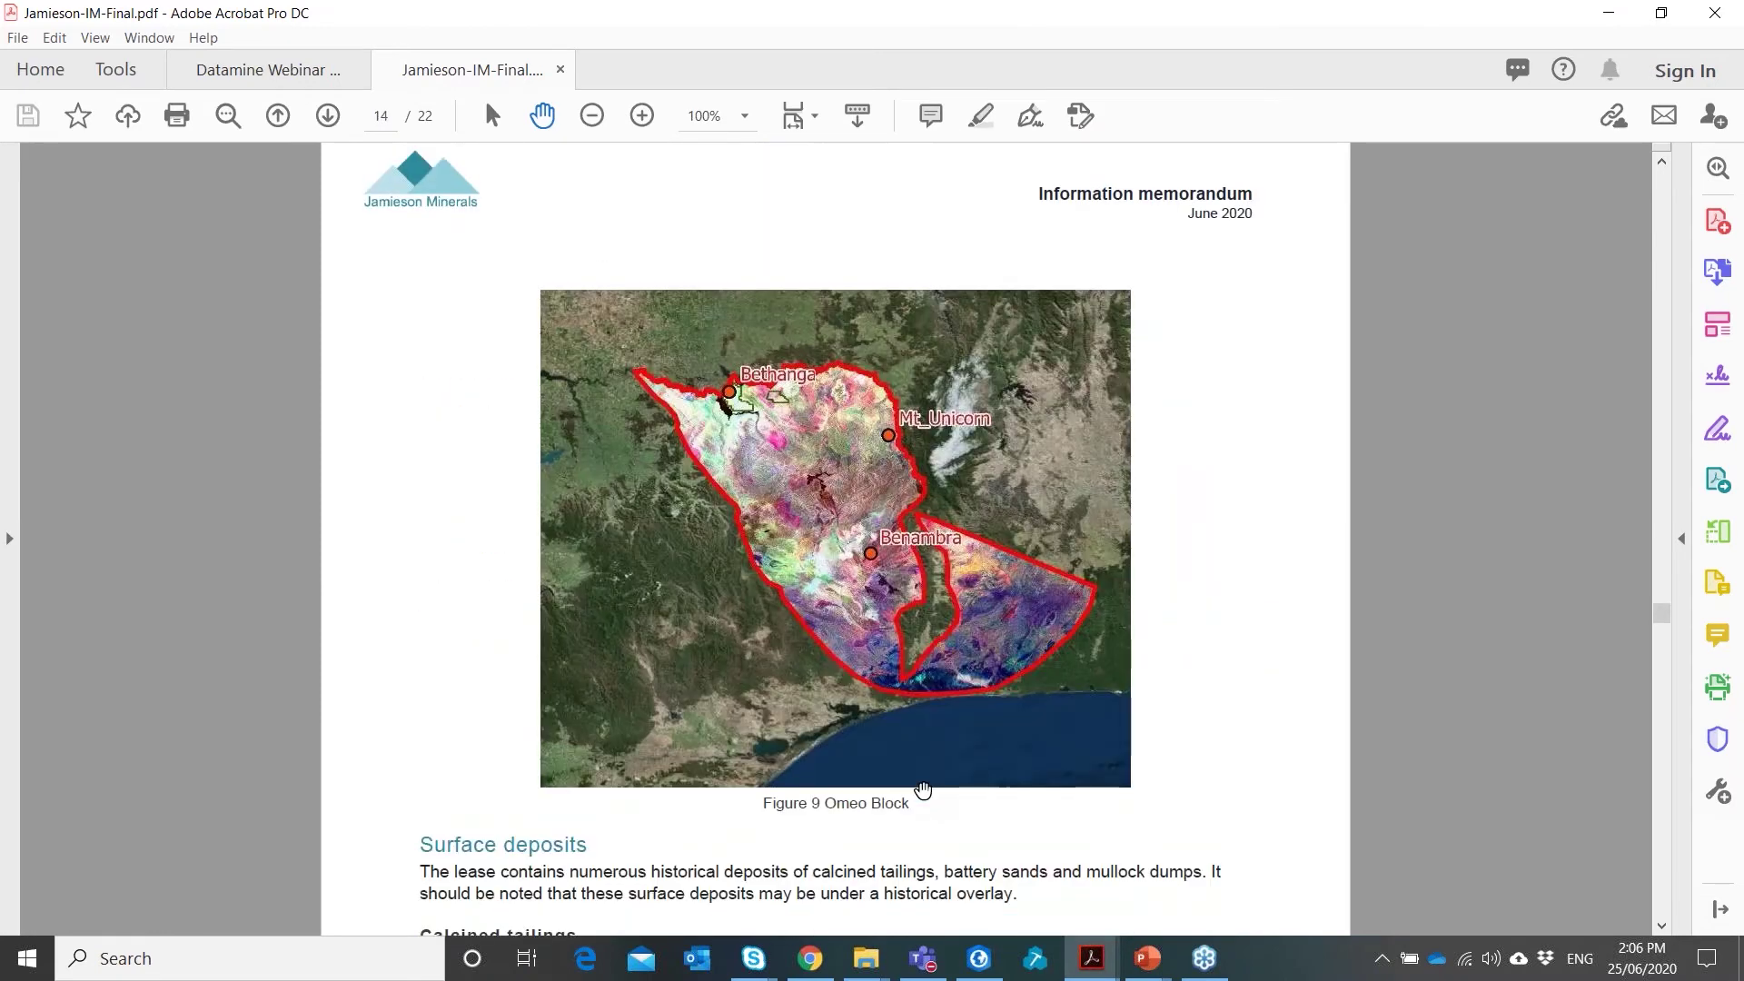
pyautogui.scroll(-20, 924, 787)
pyautogui.scroll(-10, 925, 797)
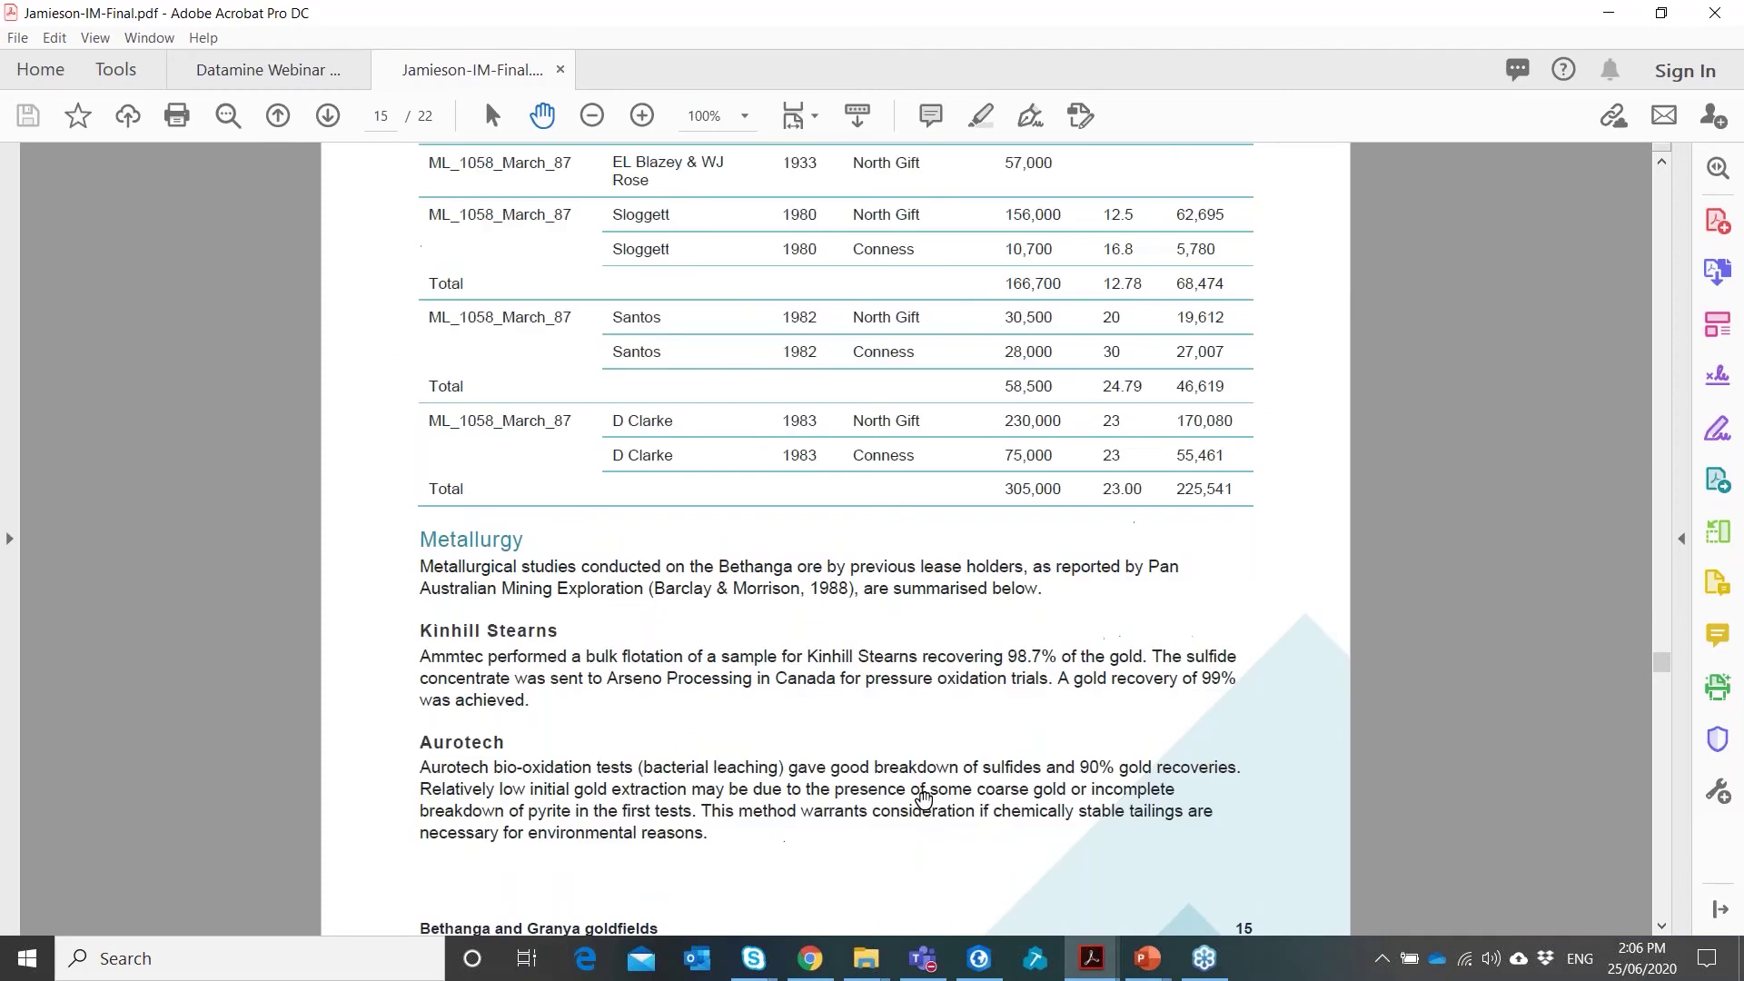
pyautogui.scroll(-5, 923, 798)
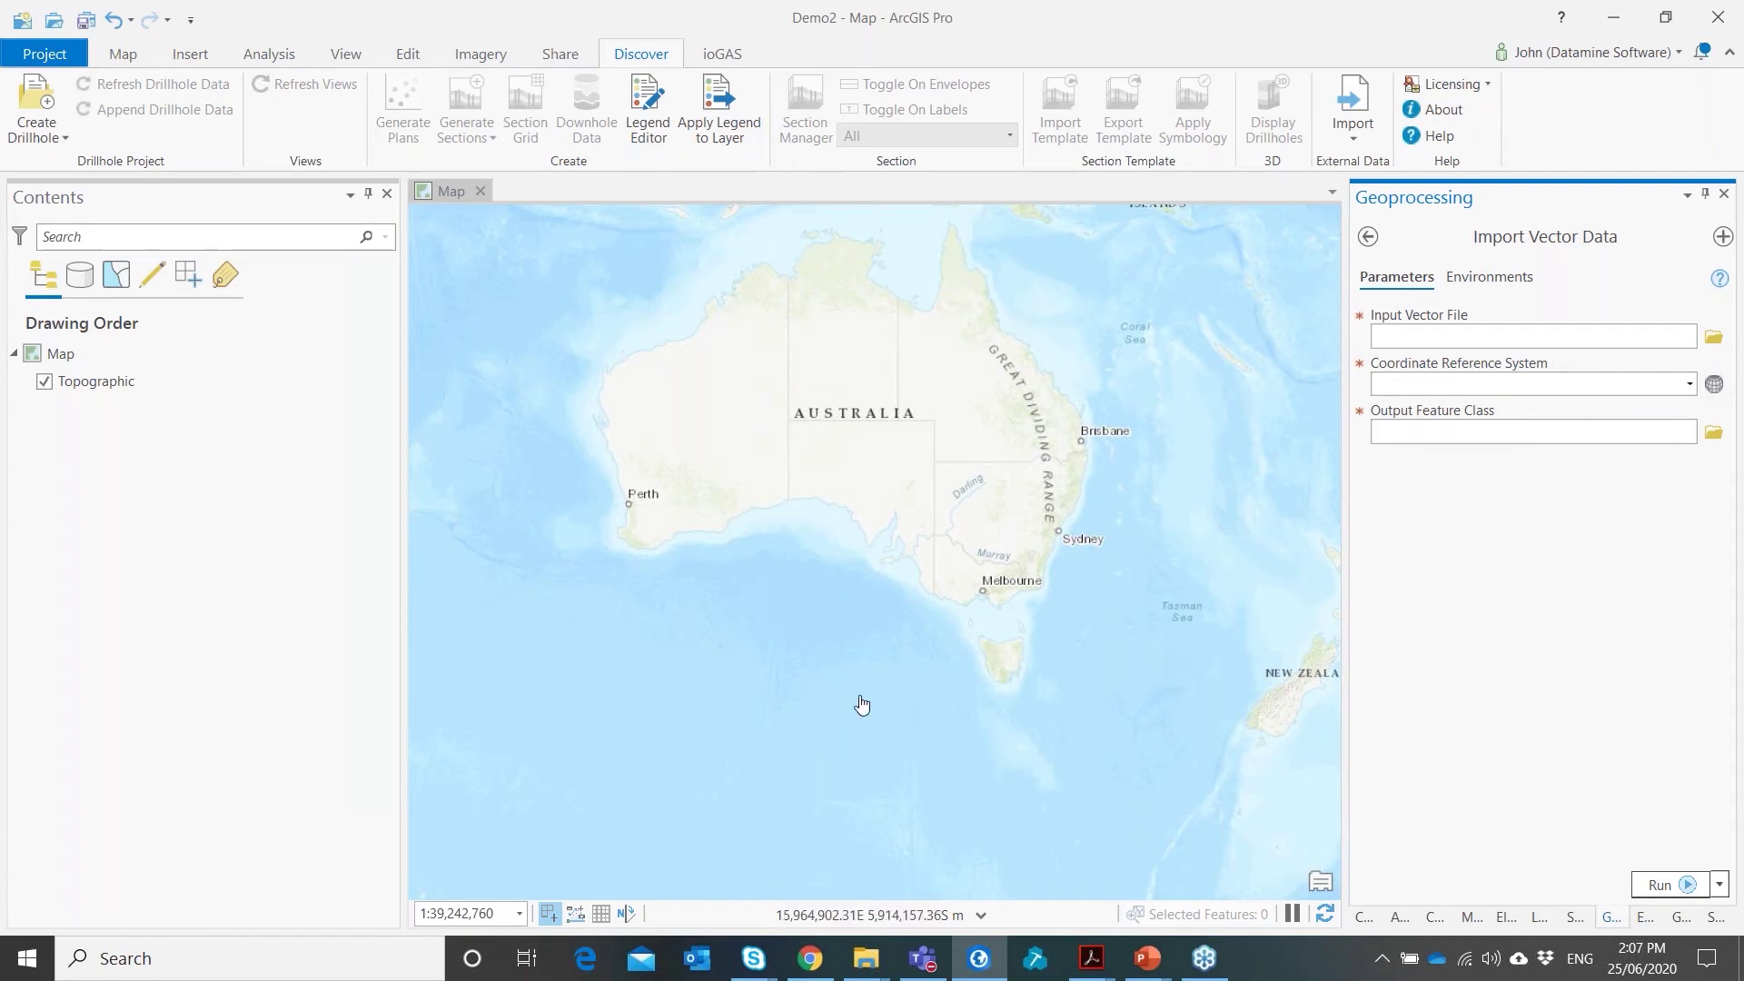
# Start a vector data import and choose Geochem_Hill800_AMG66.TAB from the TAB_66_55 folder in Hill800_6655 as the input file
pyautogui.click(639, 88)
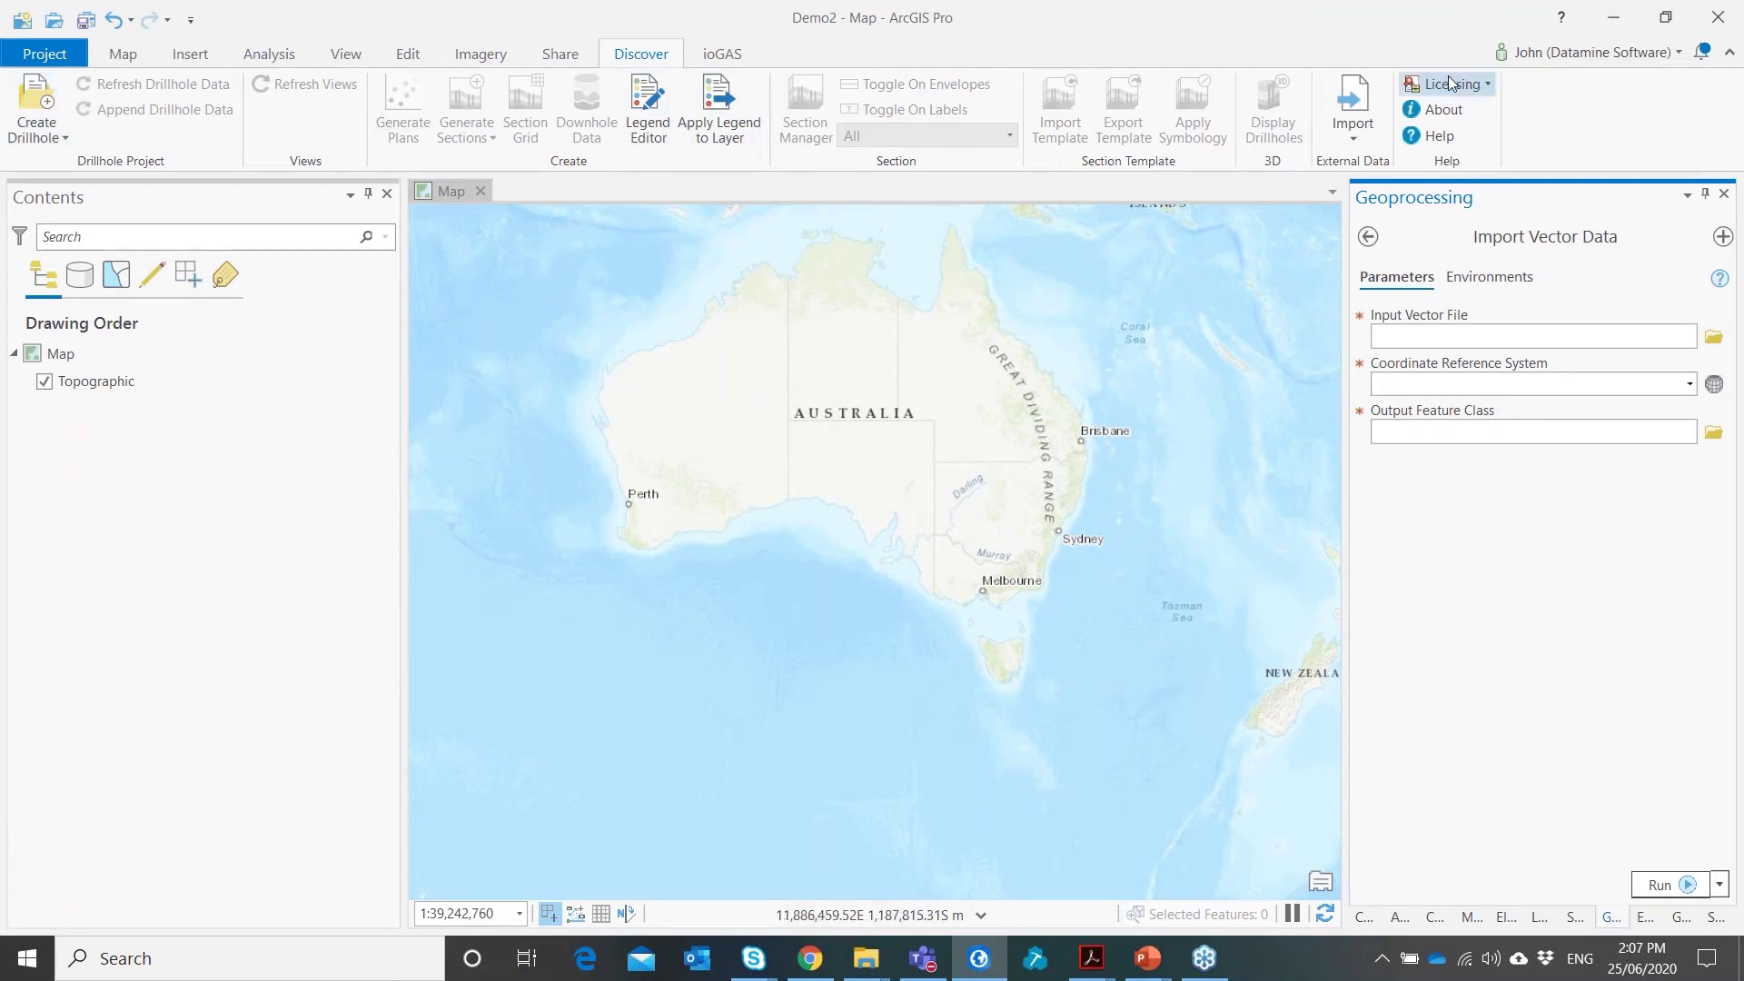
pyautogui.click(1353, 135)
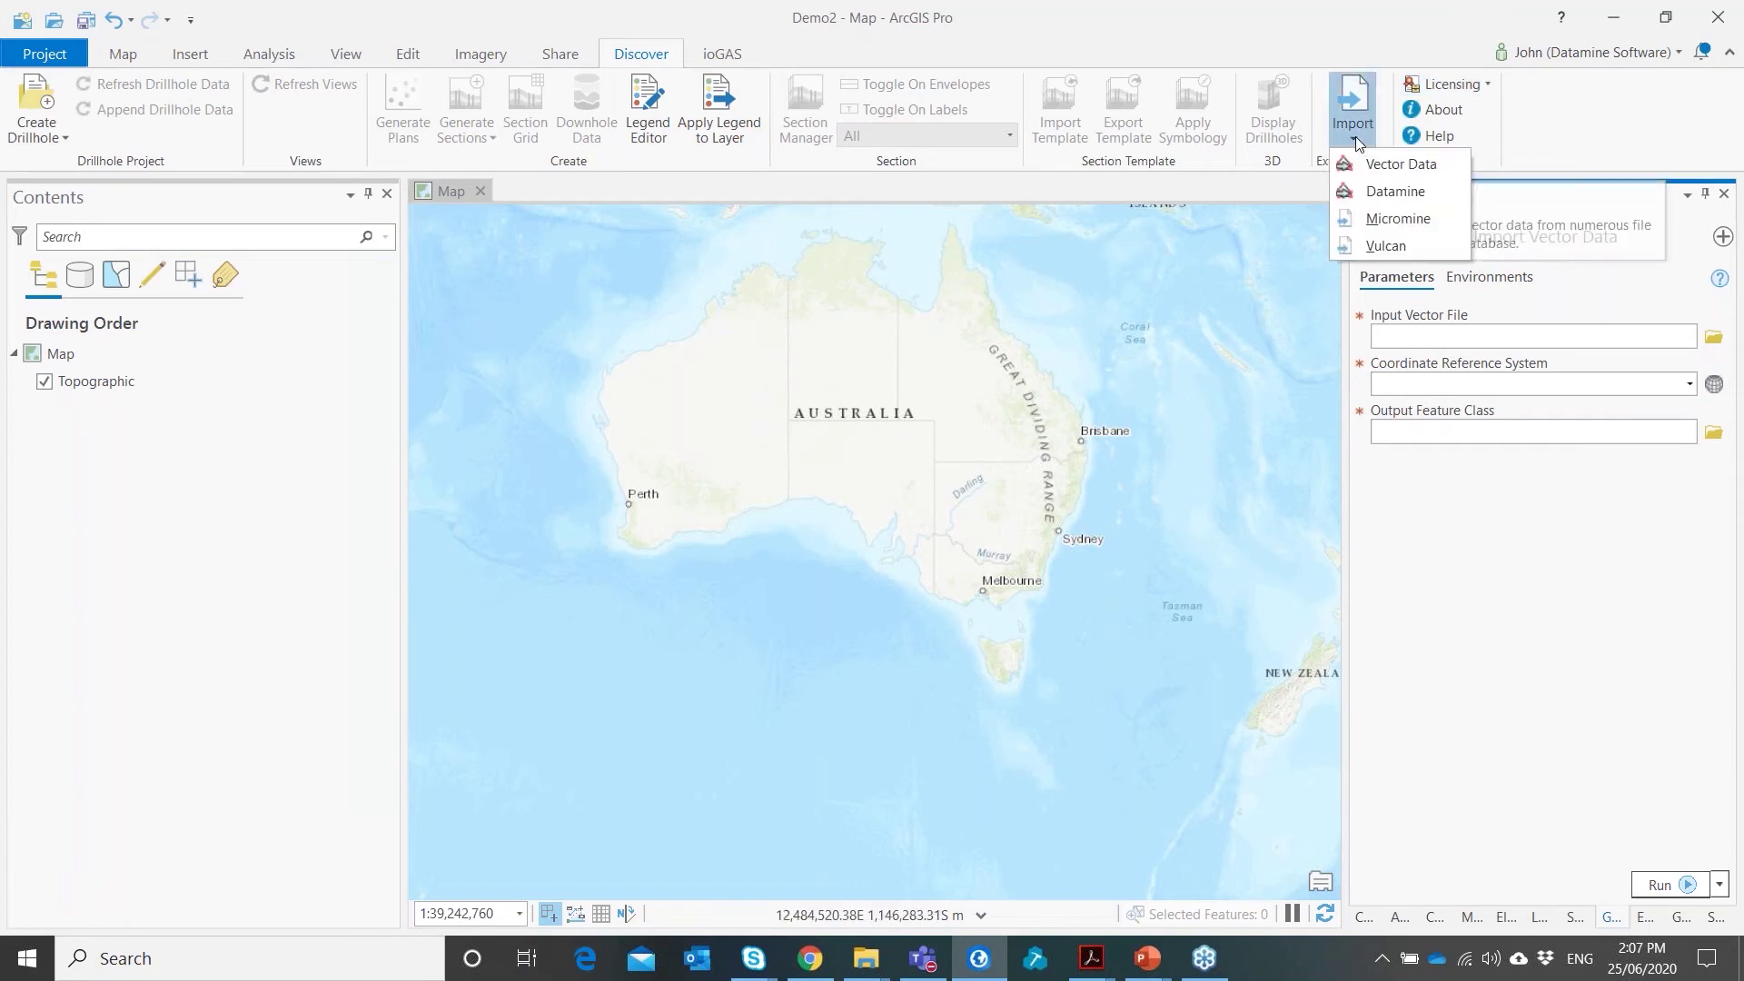
pyautogui.click(1402, 165)
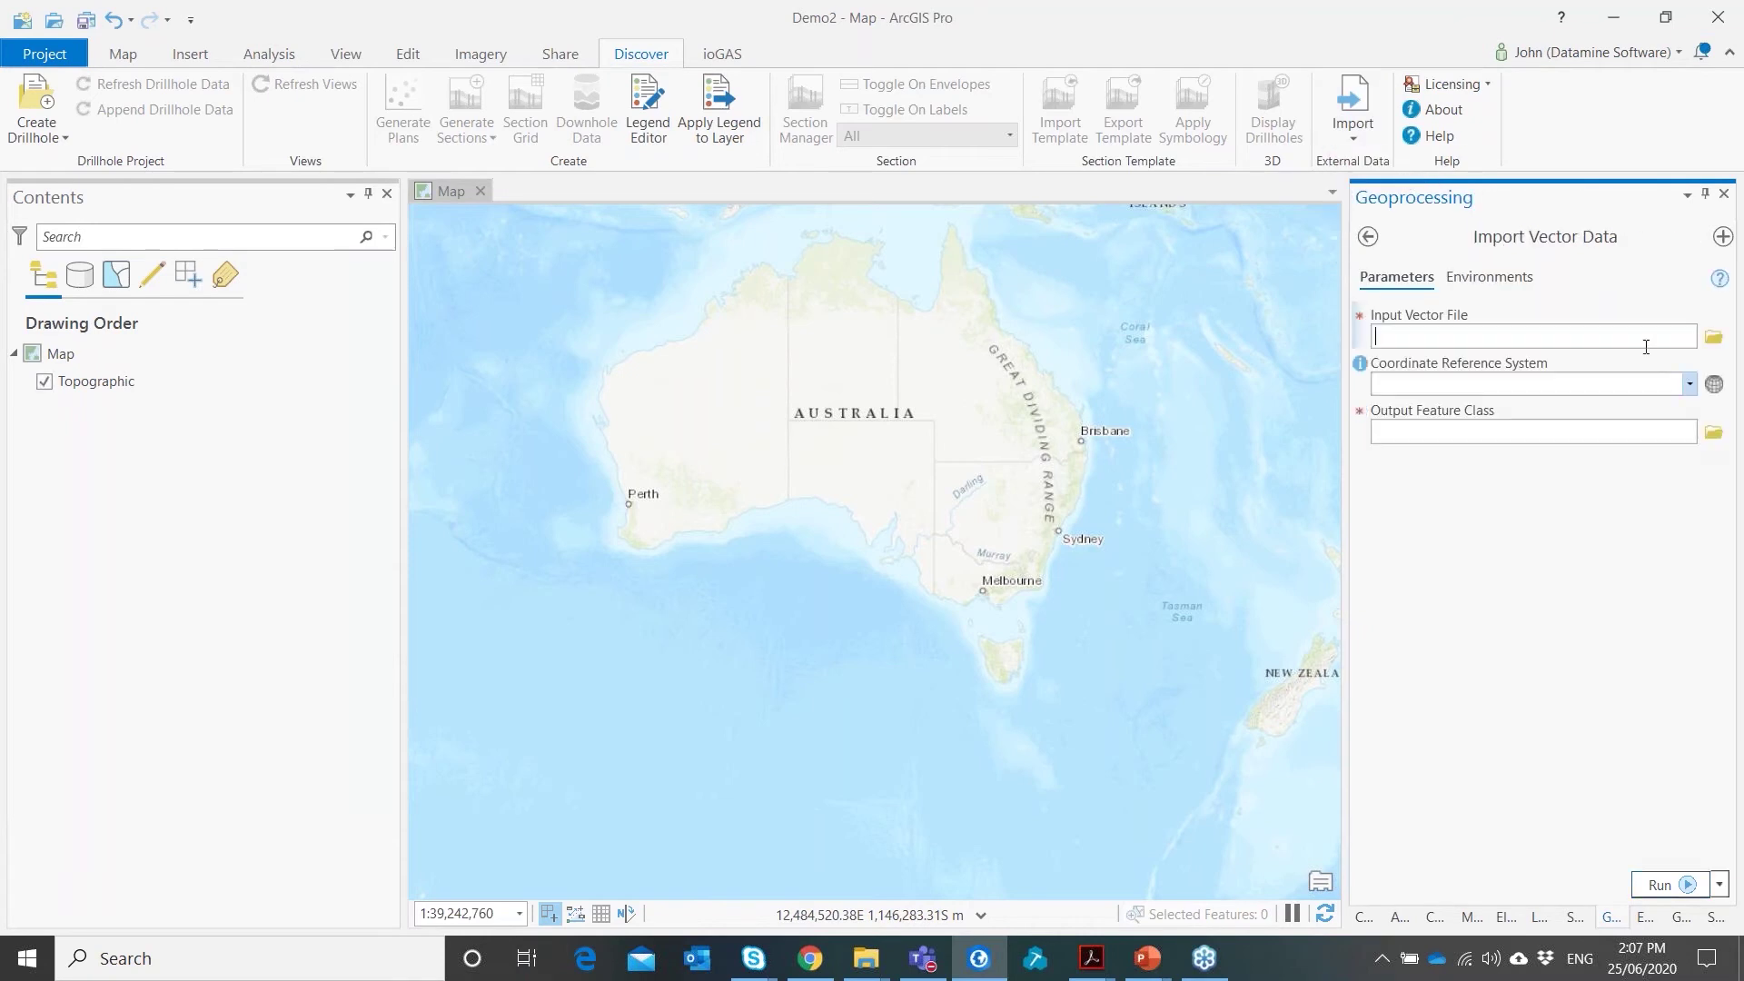
pyautogui.click(1713, 339)
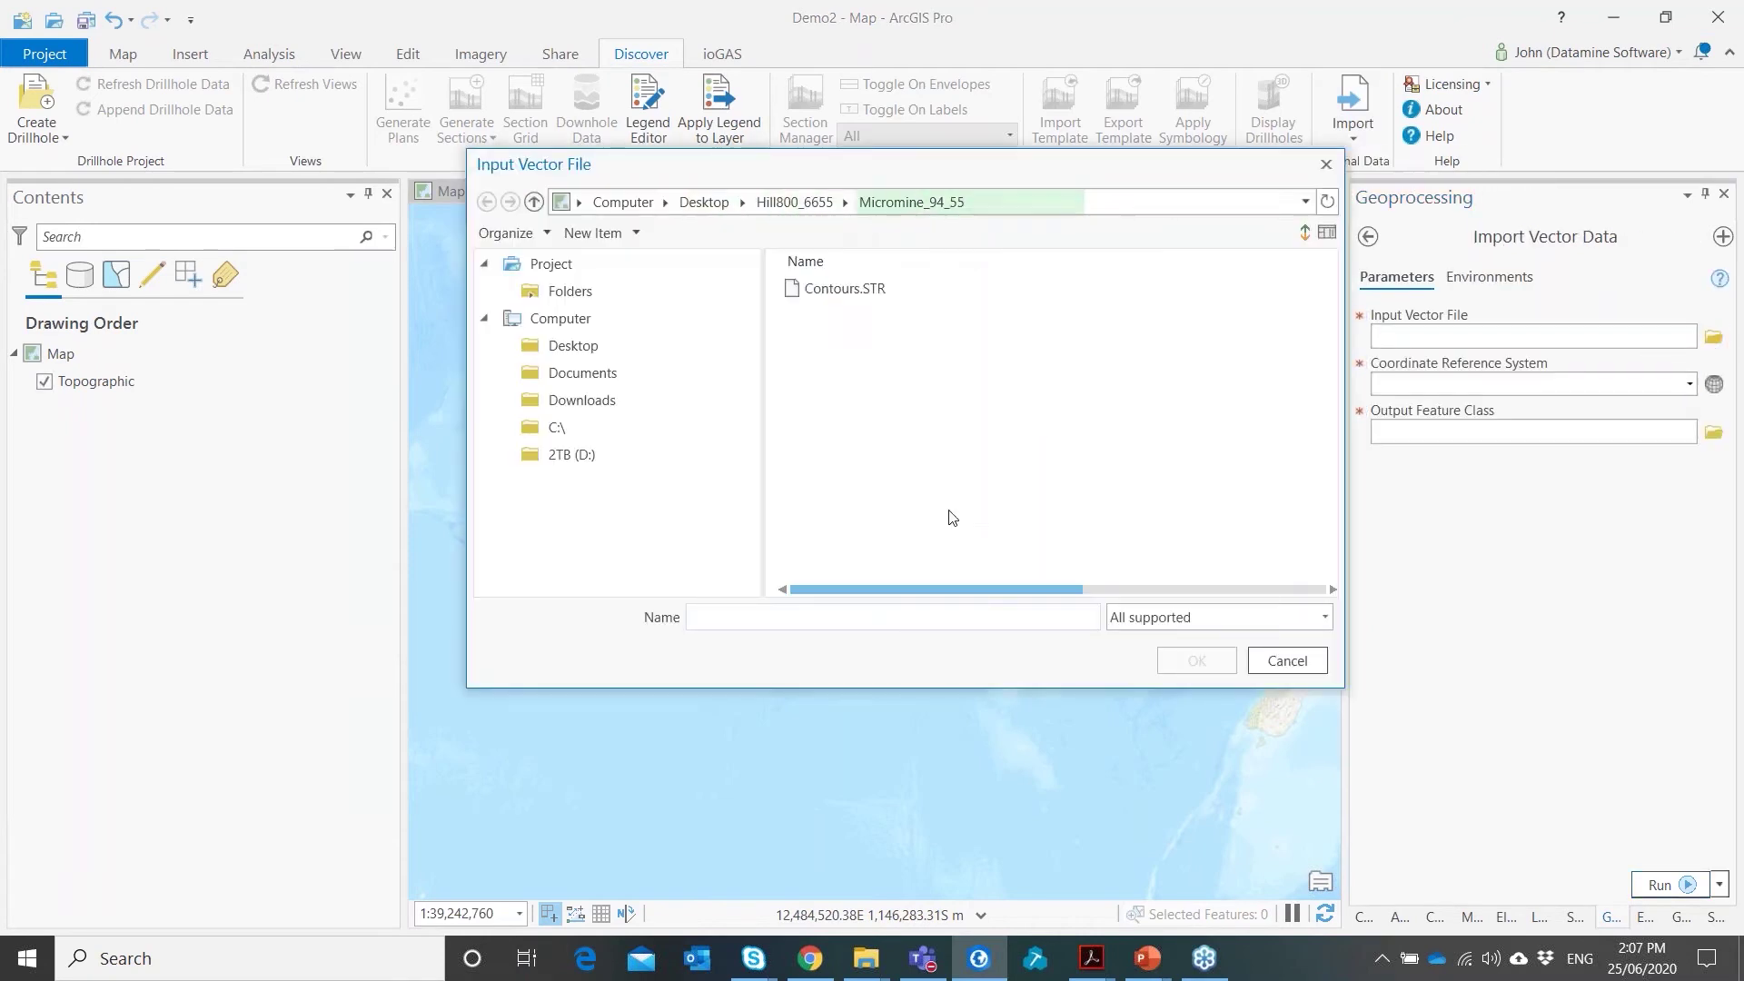
pyautogui.click(817, 203)
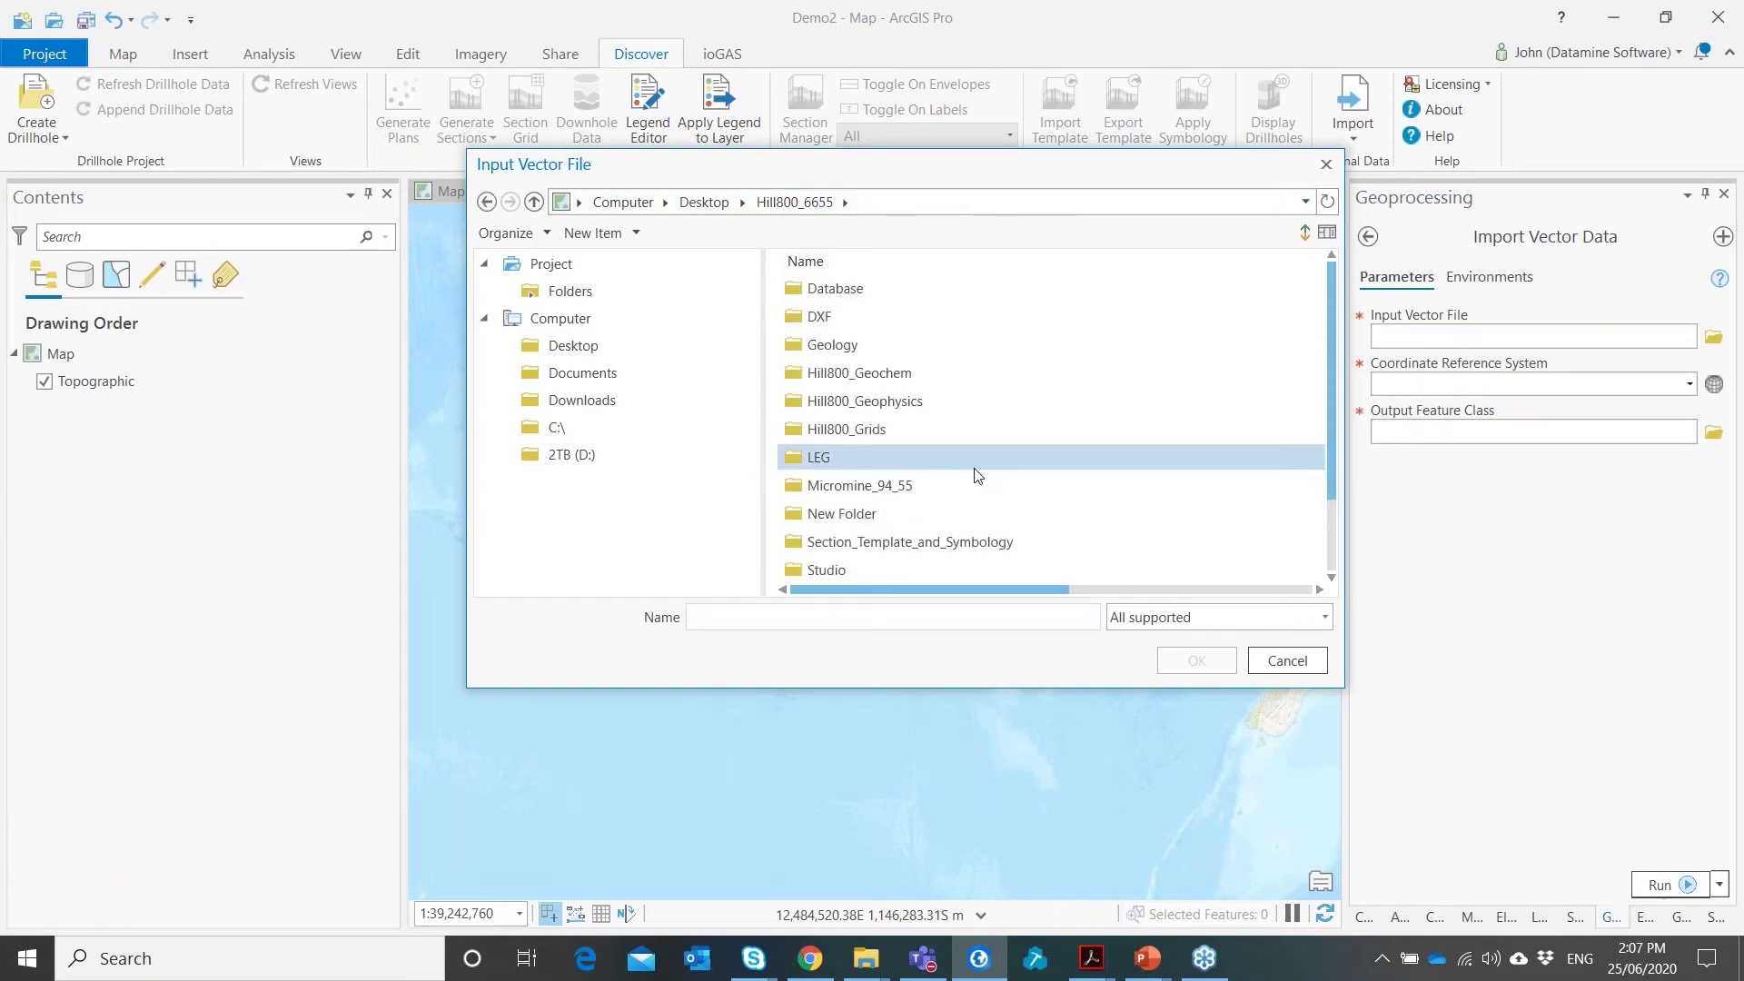
pyautogui.scroll(-2, 961, 474)
pyautogui.doubleClick(879, 517)
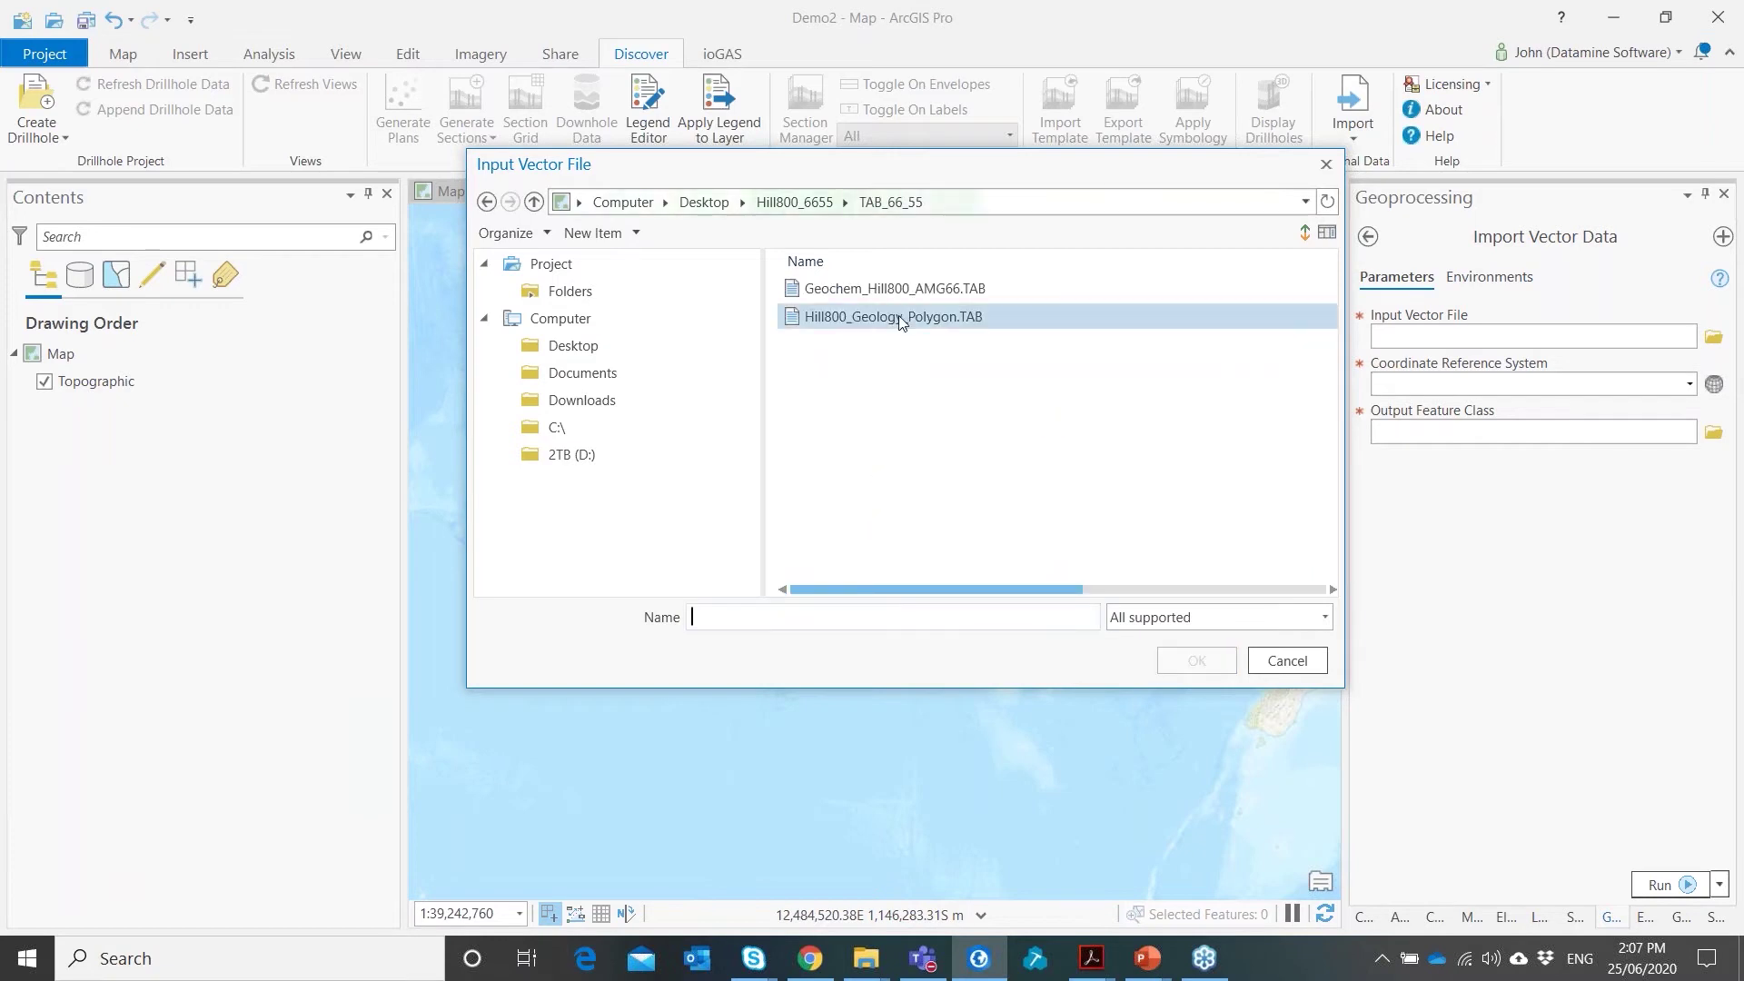
pyautogui.click(918, 290)
pyautogui.click(1196, 662)
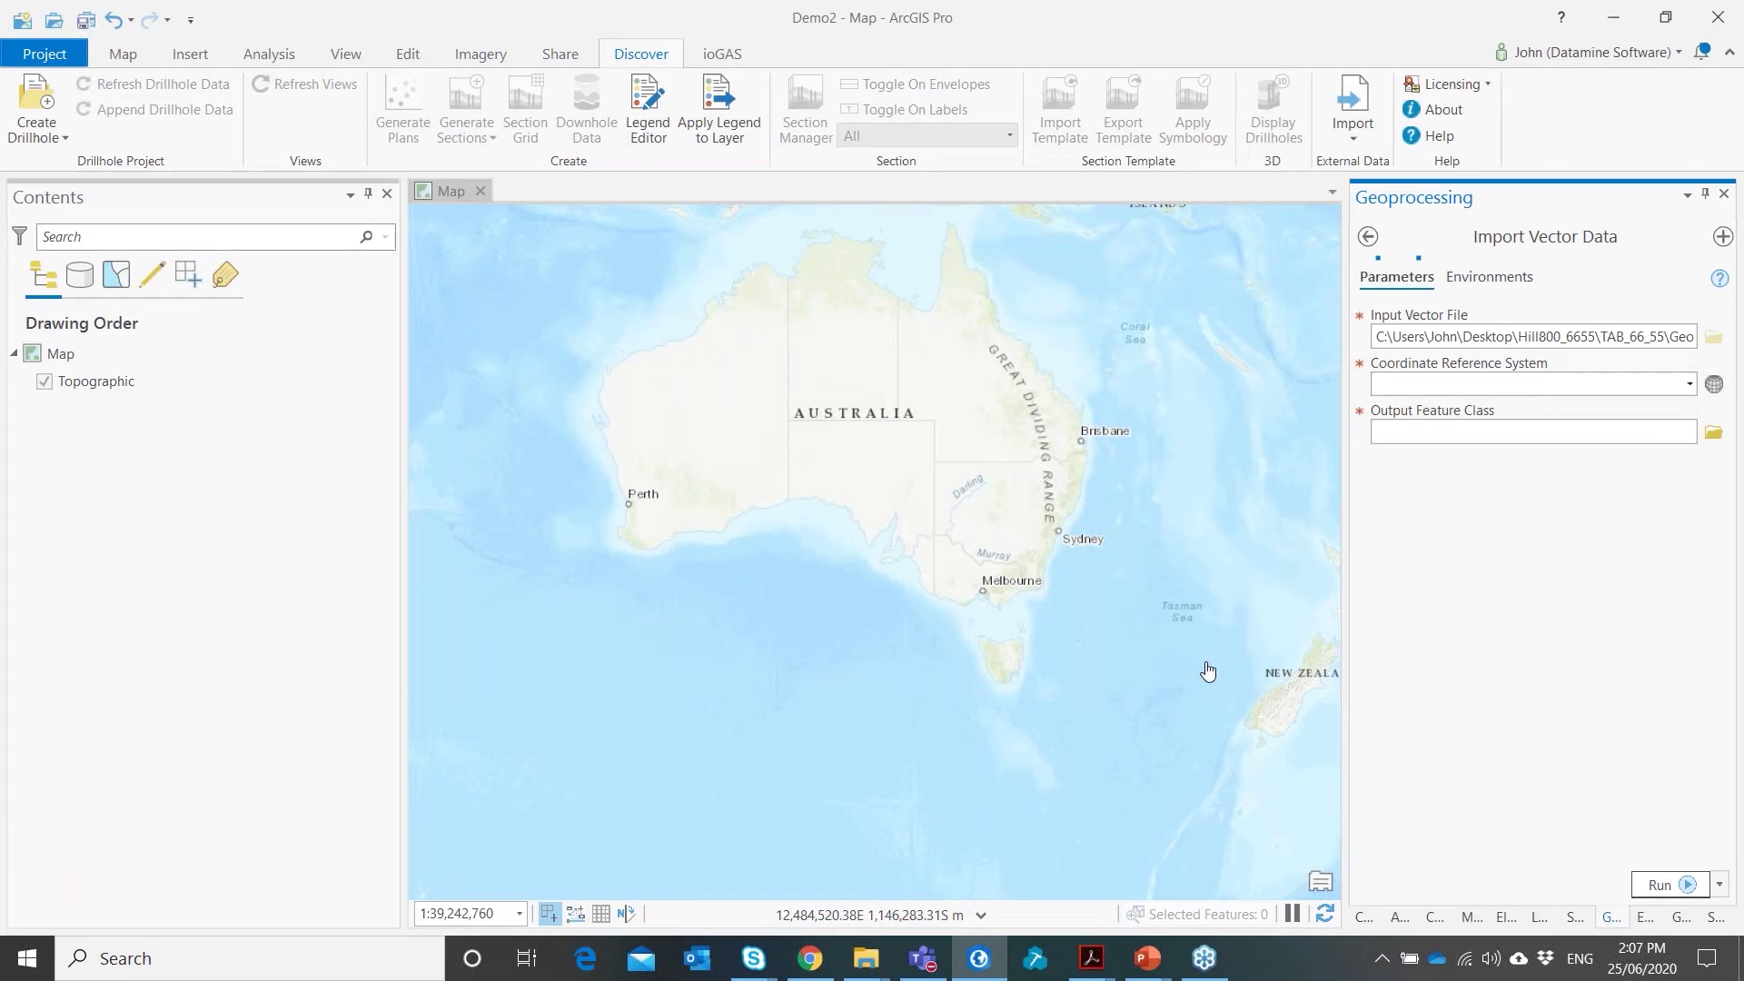
# Set the coordinate reference system to AGD 1966 AMG Zone 55 and run the geochemistry import
pyautogui.click(1714, 384)
pyautogui.click(729, 477)
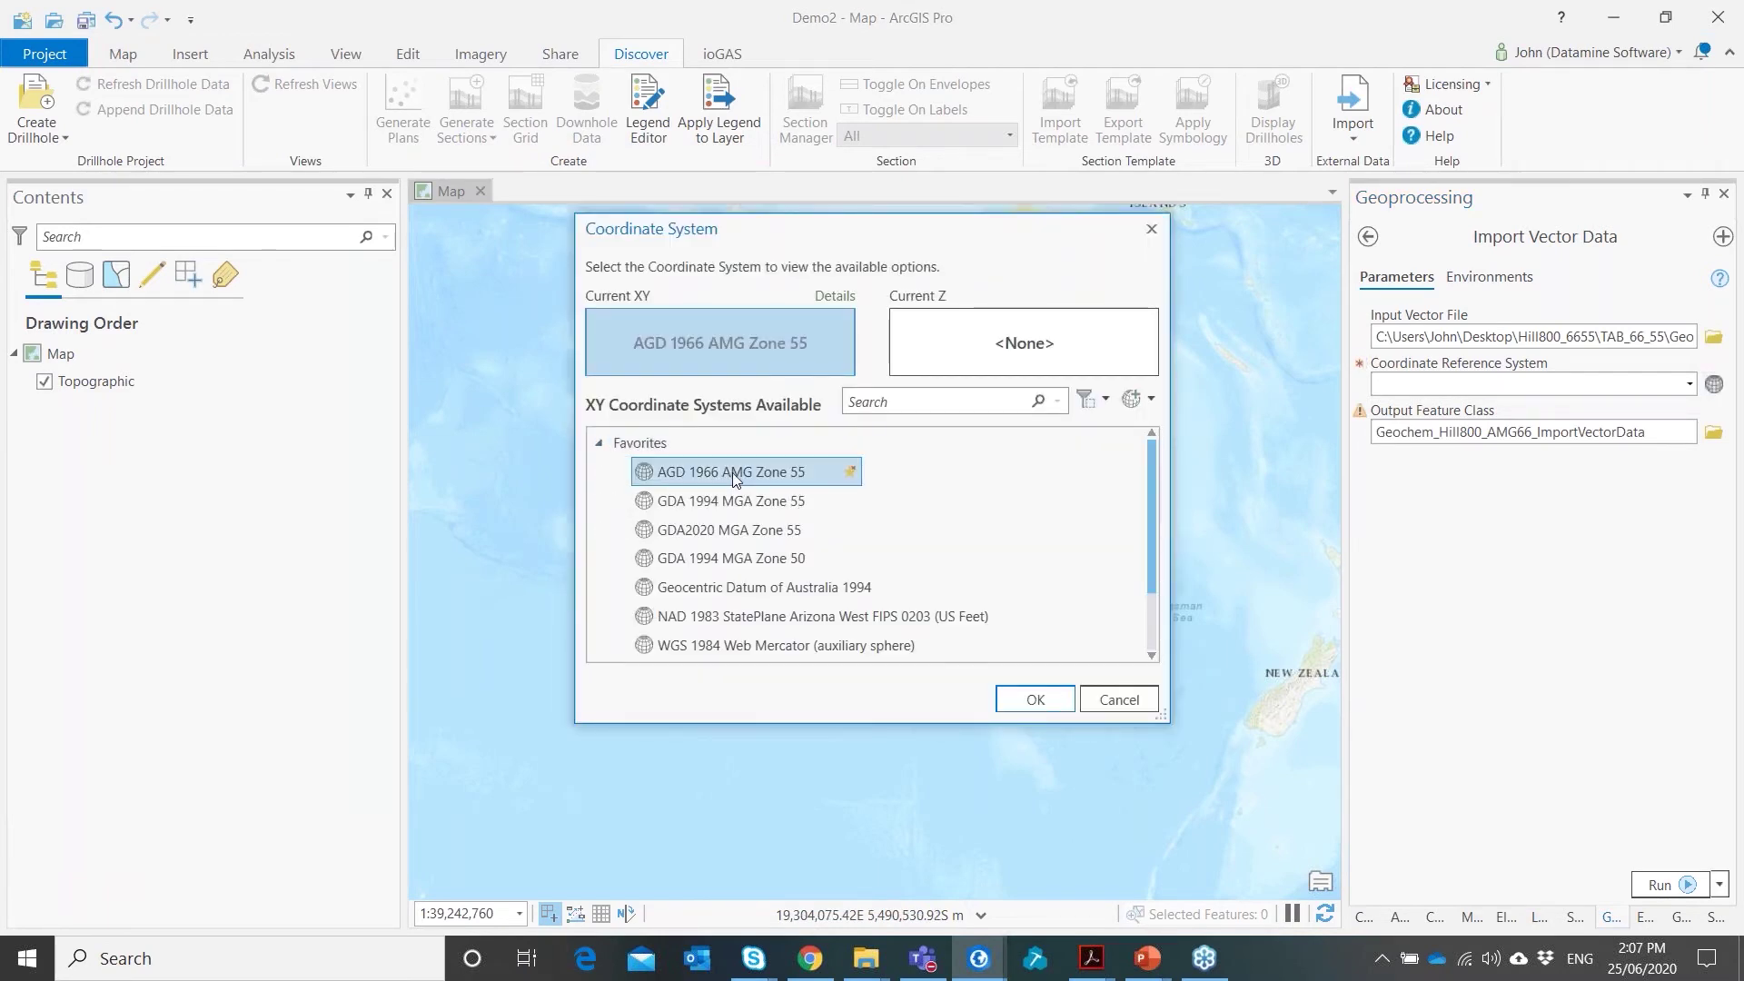
pyautogui.click(1035, 699)
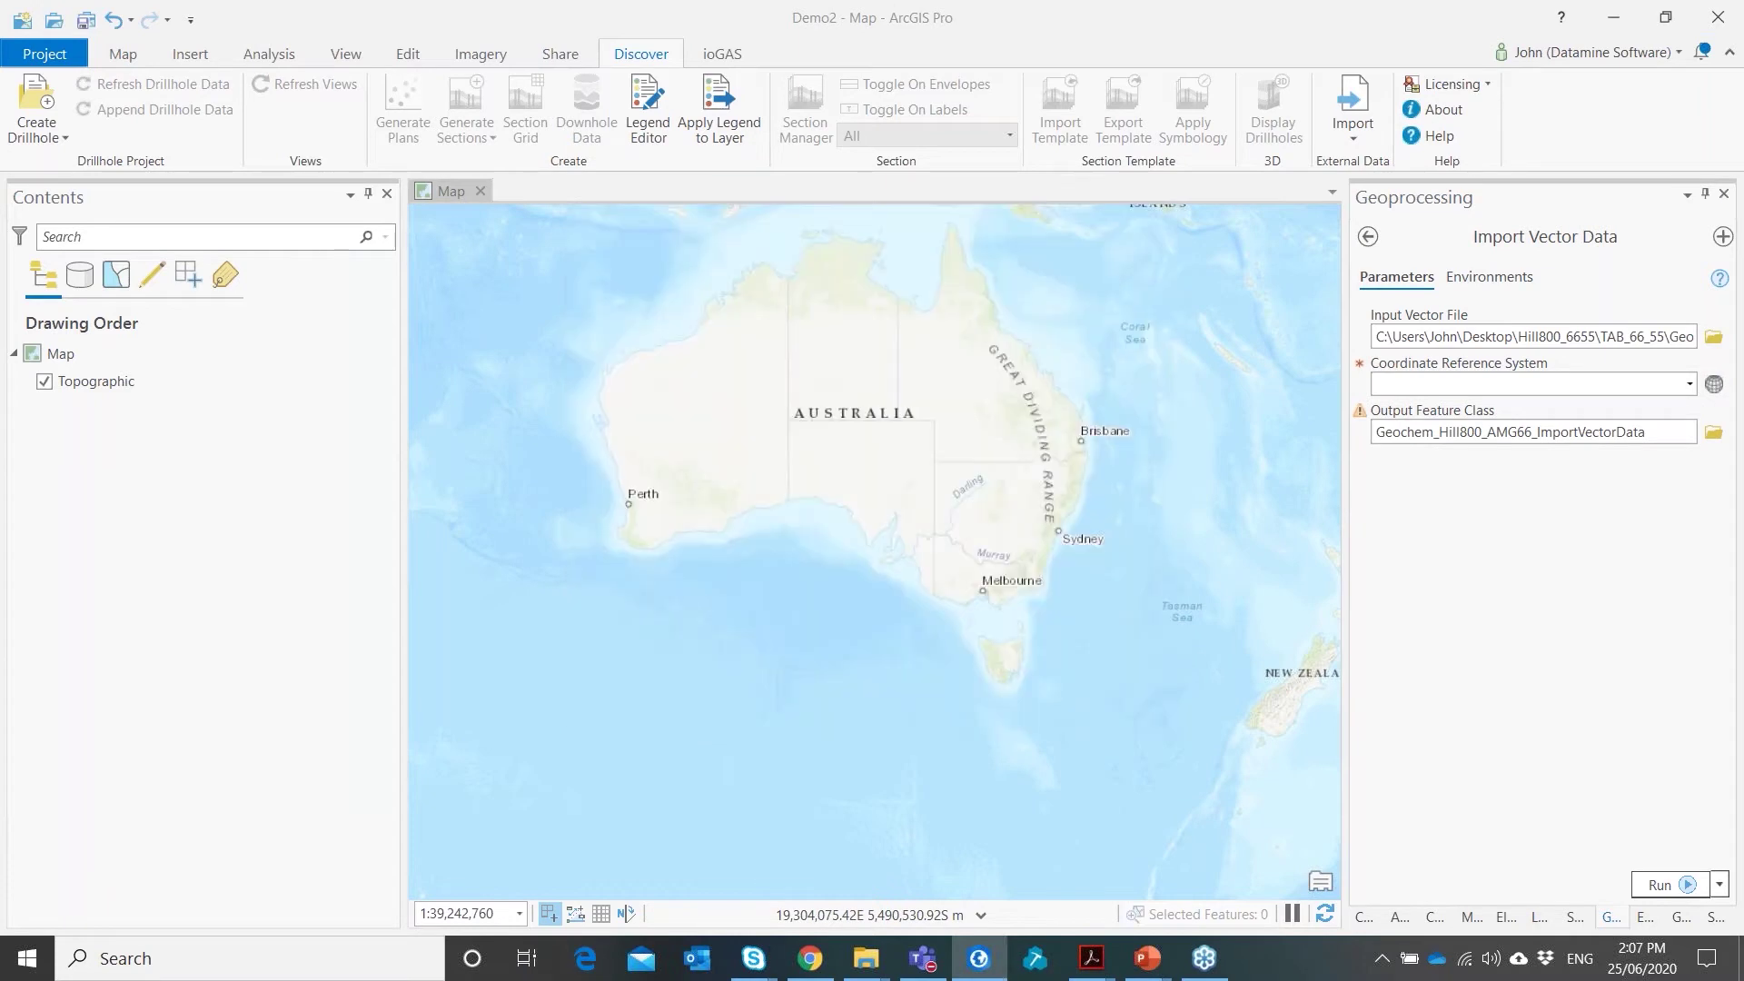
pyautogui.click(1661, 884)
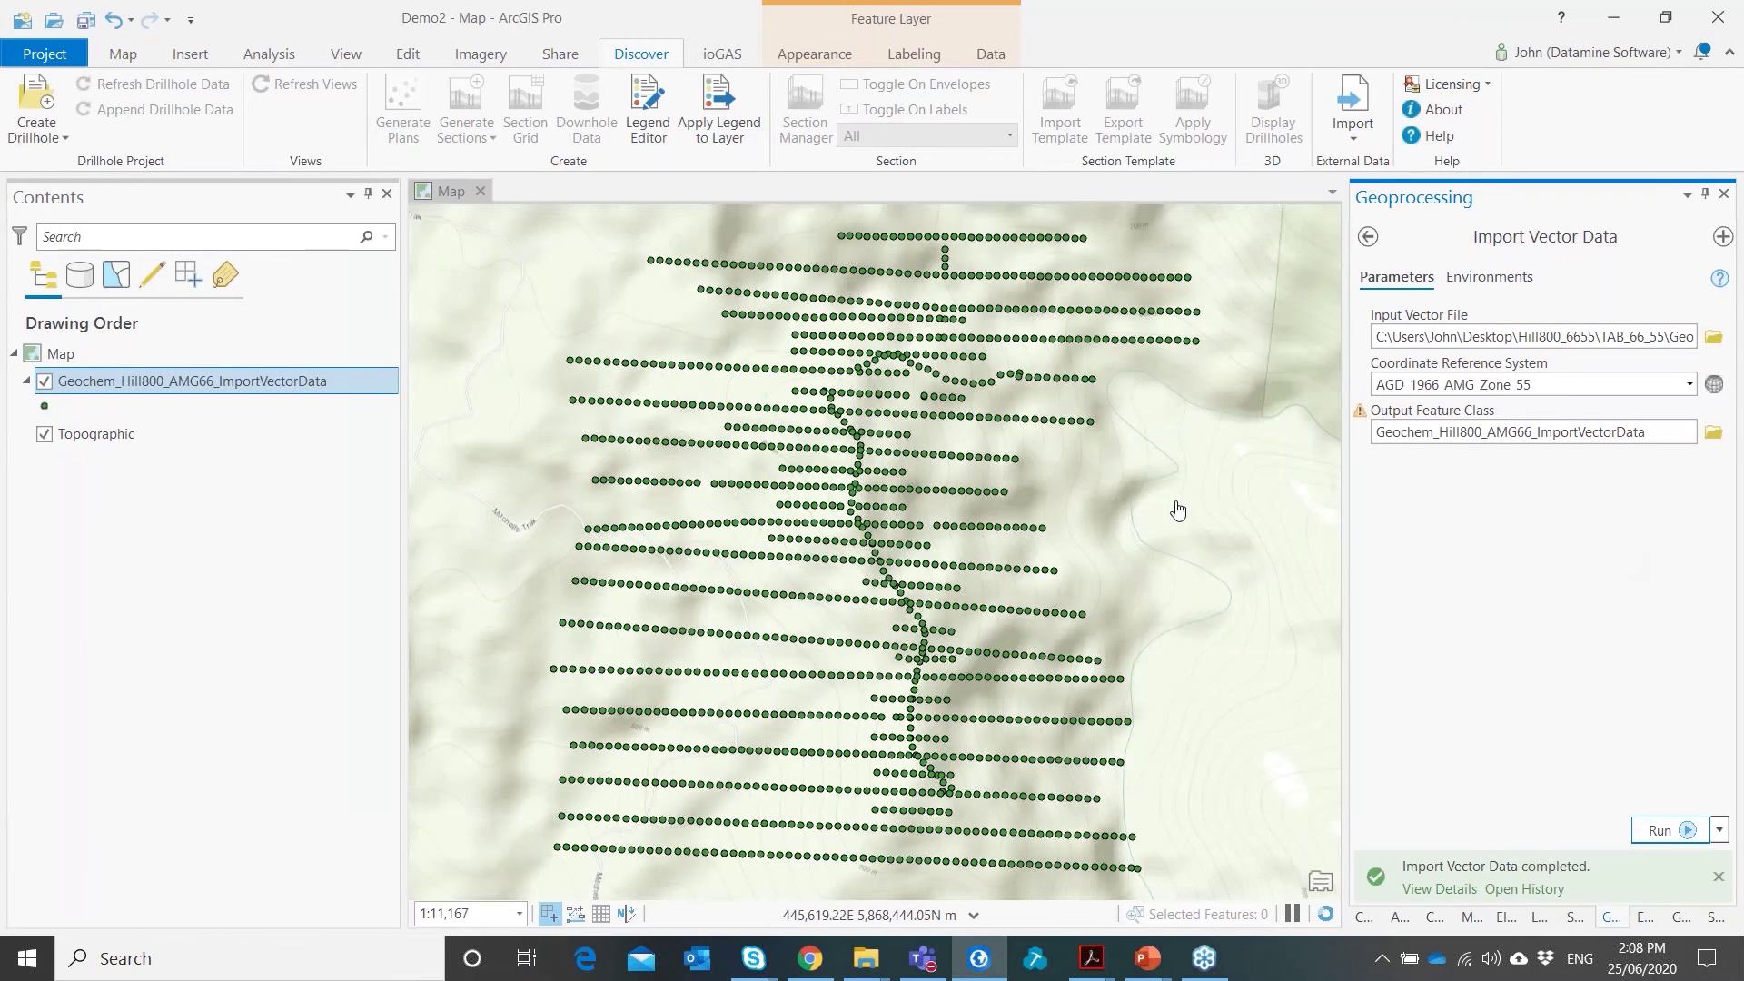
# Open the Legend Editor and view the Granya_Geology, Lithology_Drilling_Granya_Lithology and Rhyolite_Creek_Oxidation legends
pyautogui.scroll(-3, 876, 508)
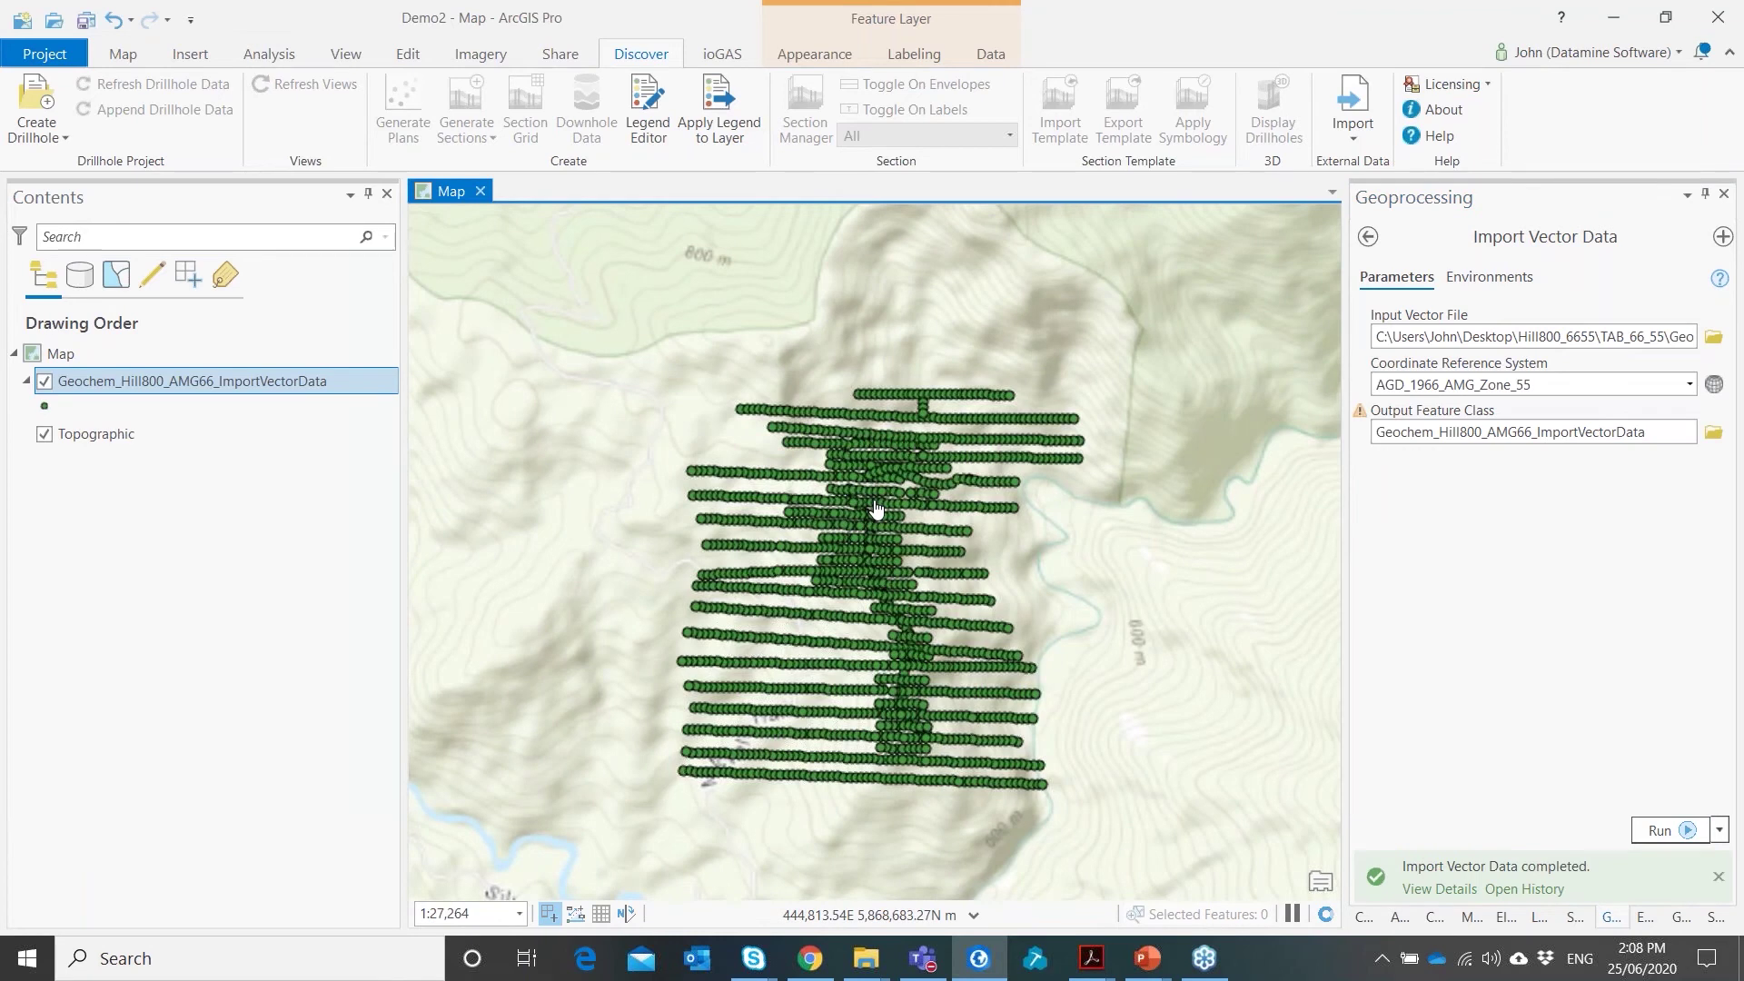
pyautogui.scroll(2, 876, 508)
pyautogui.click(649, 116)
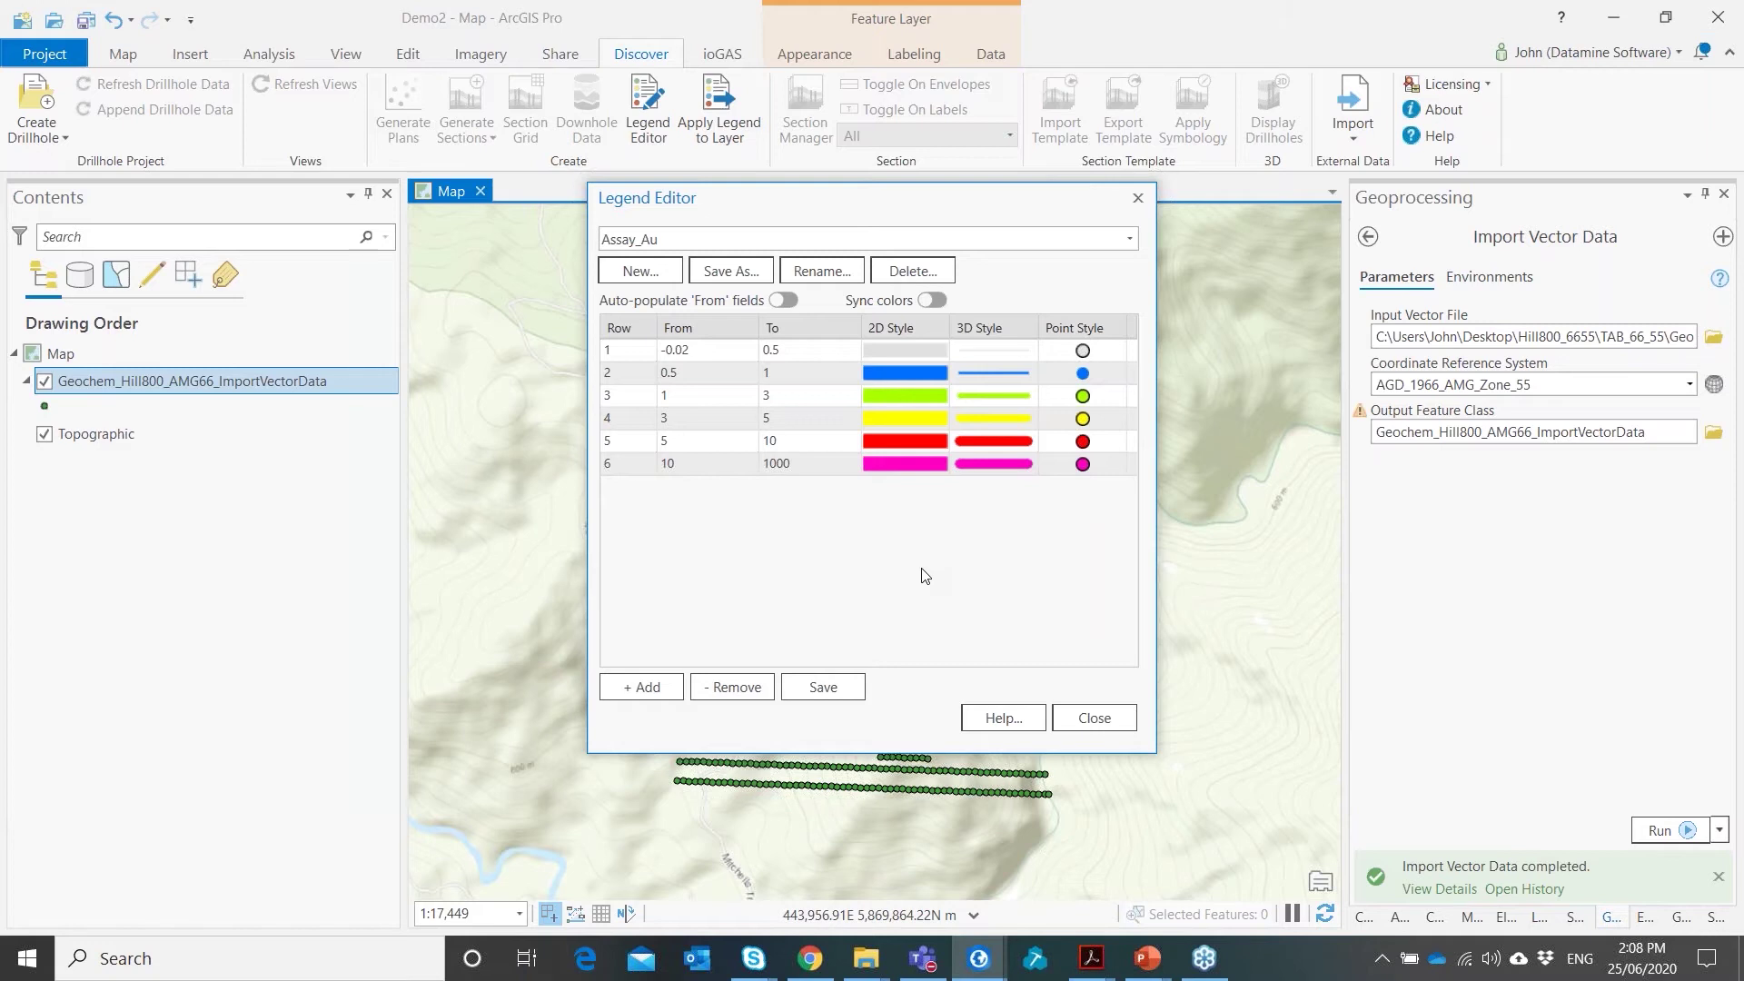
pyautogui.click(1129, 237)
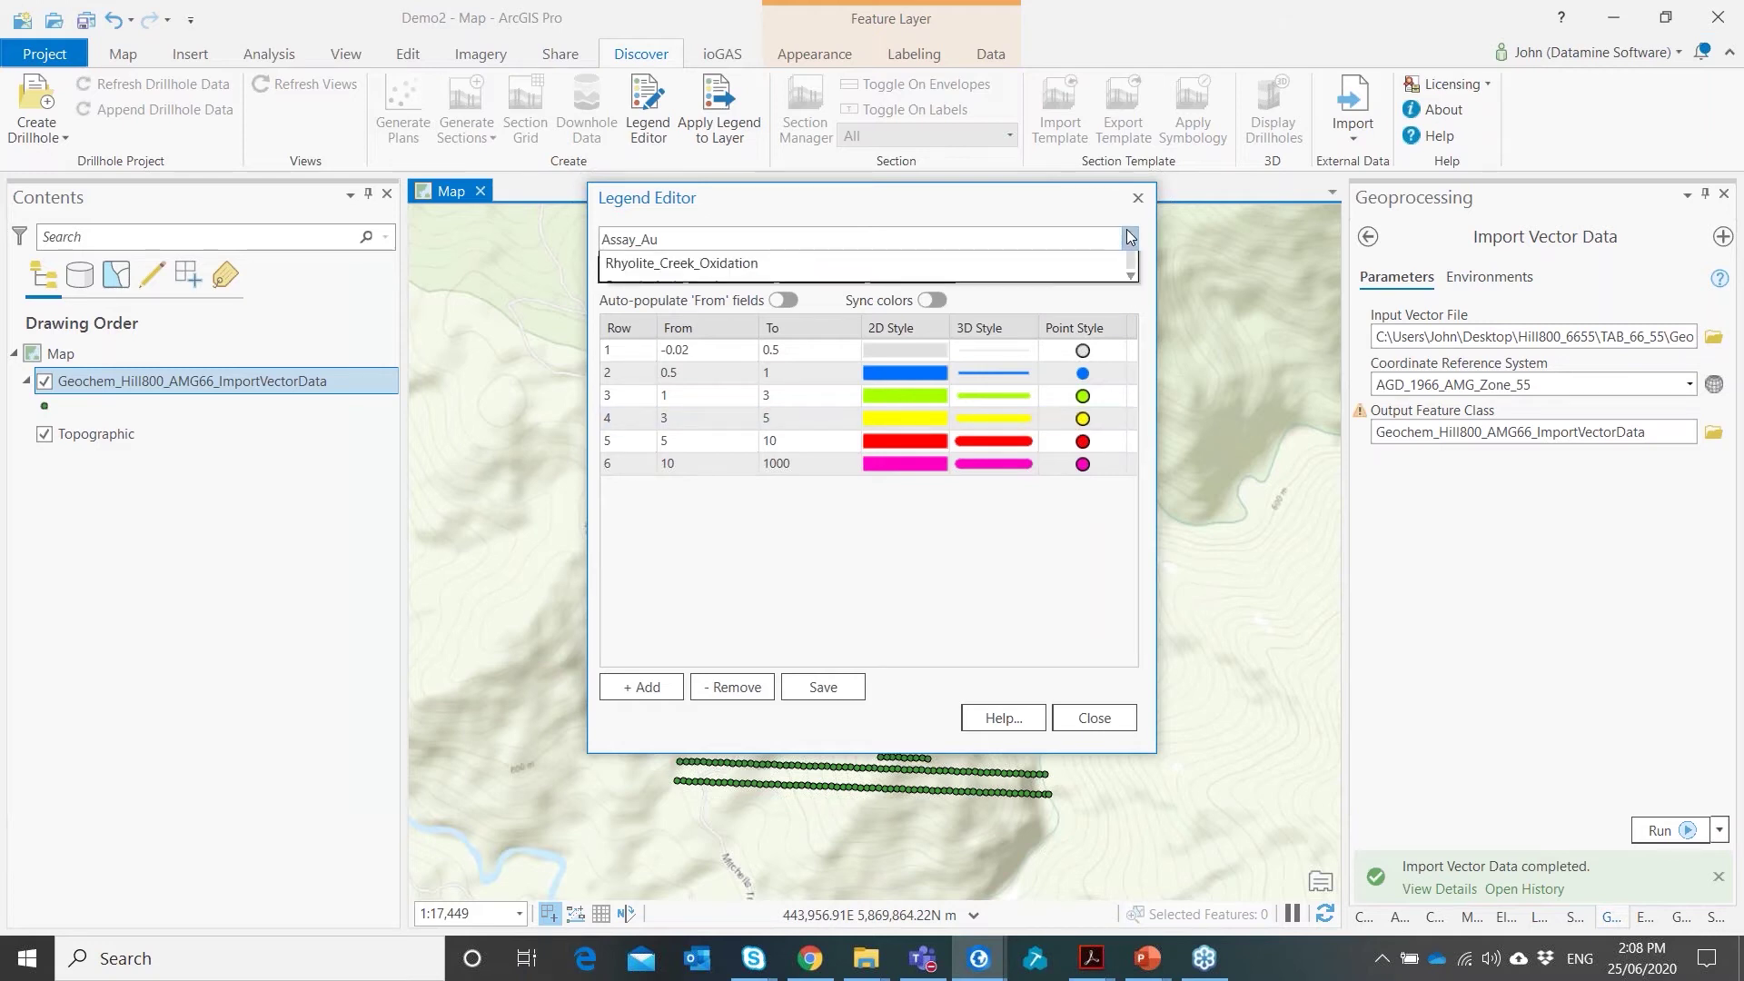
pyautogui.click(989, 363)
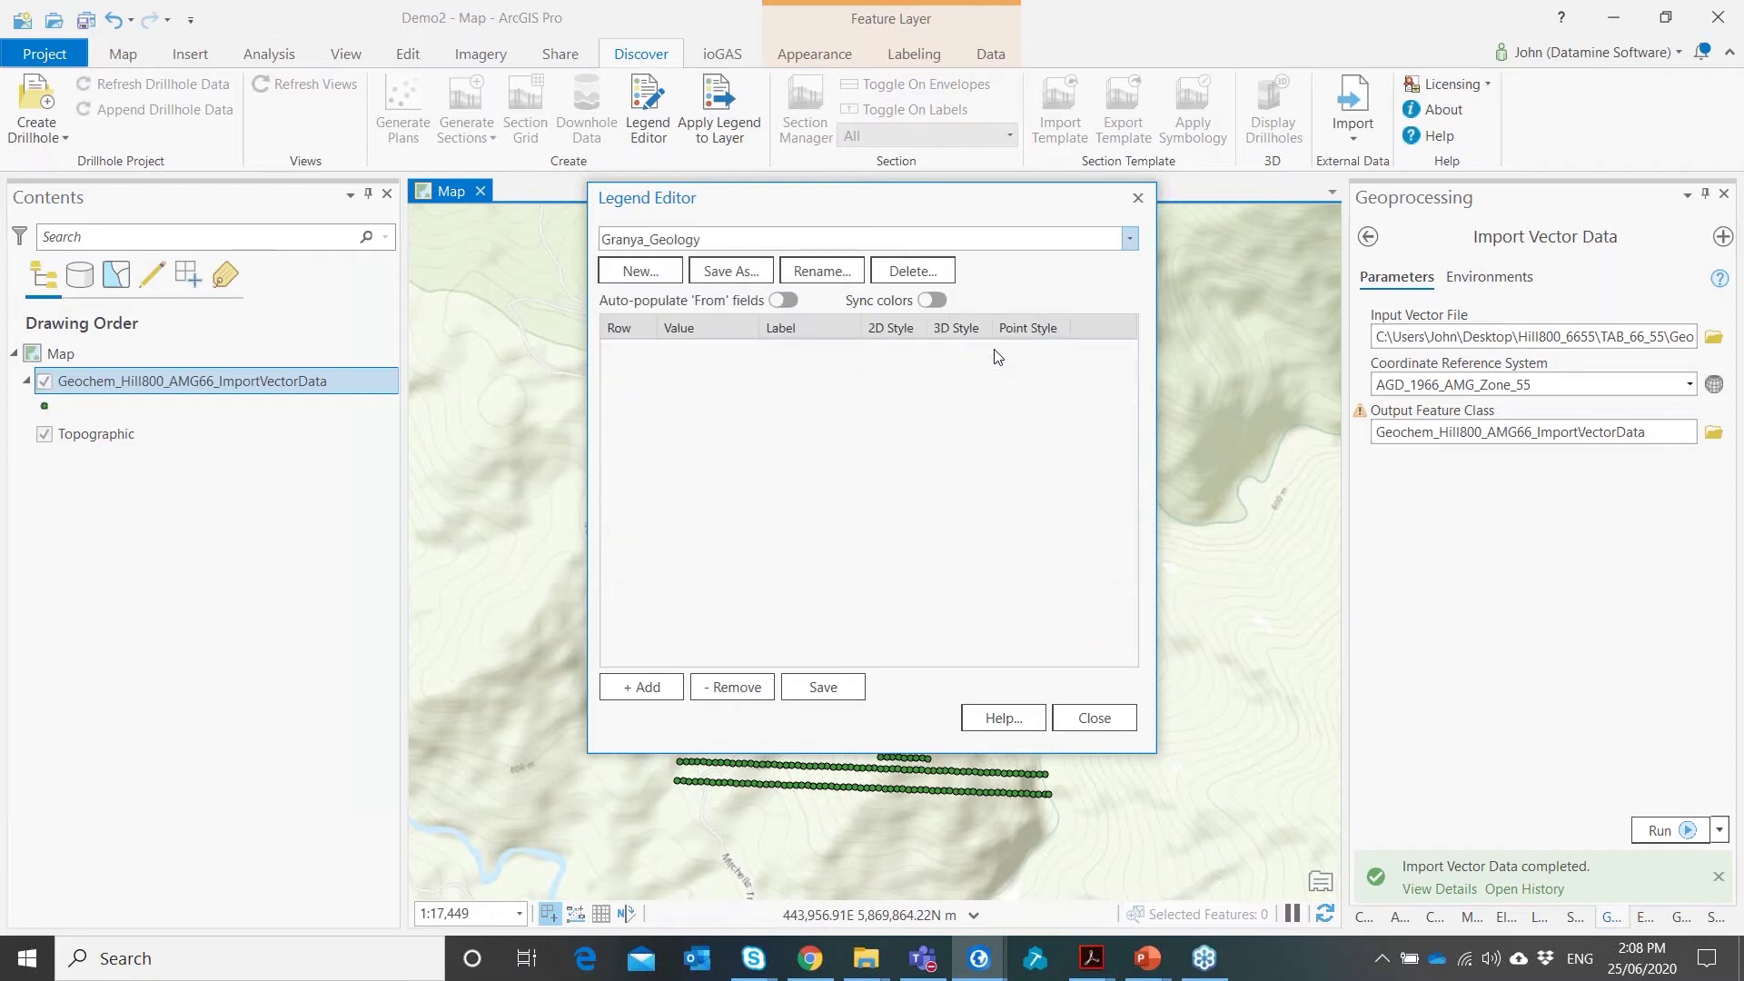
pyautogui.click(1129, 239)
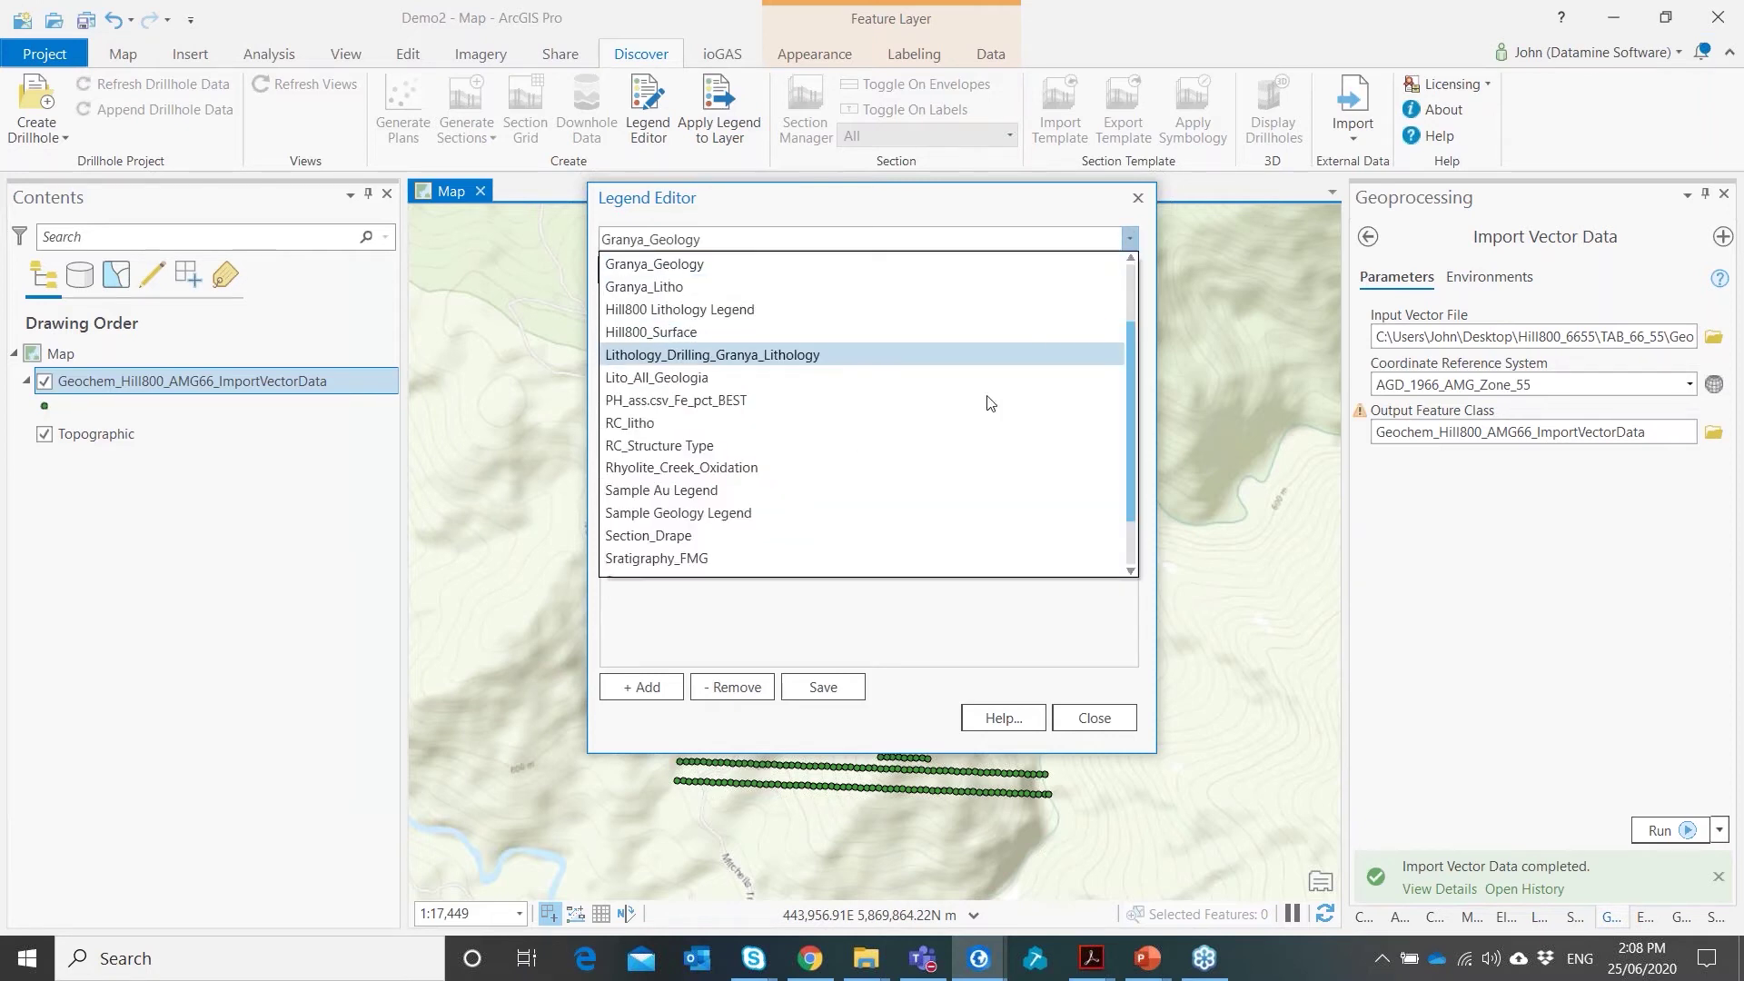
pyautogui.click(992, 349)
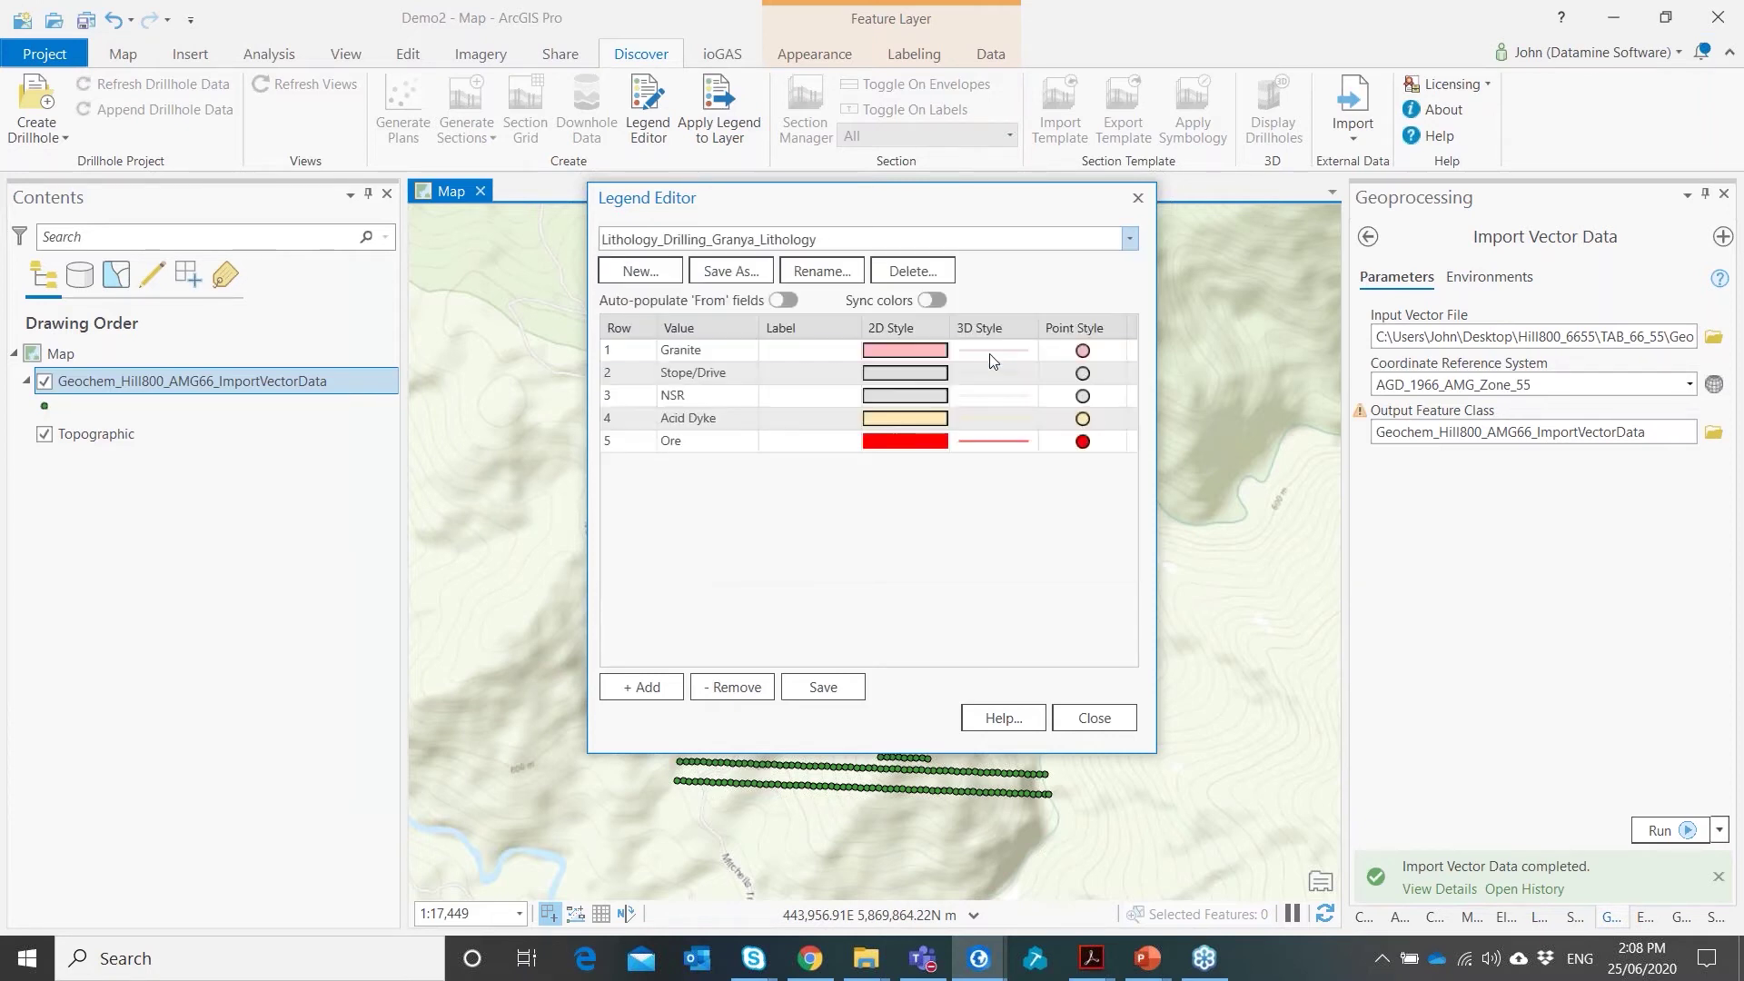
pyautogui.click(1124, 240)
pyautogui.click(1024, 400)
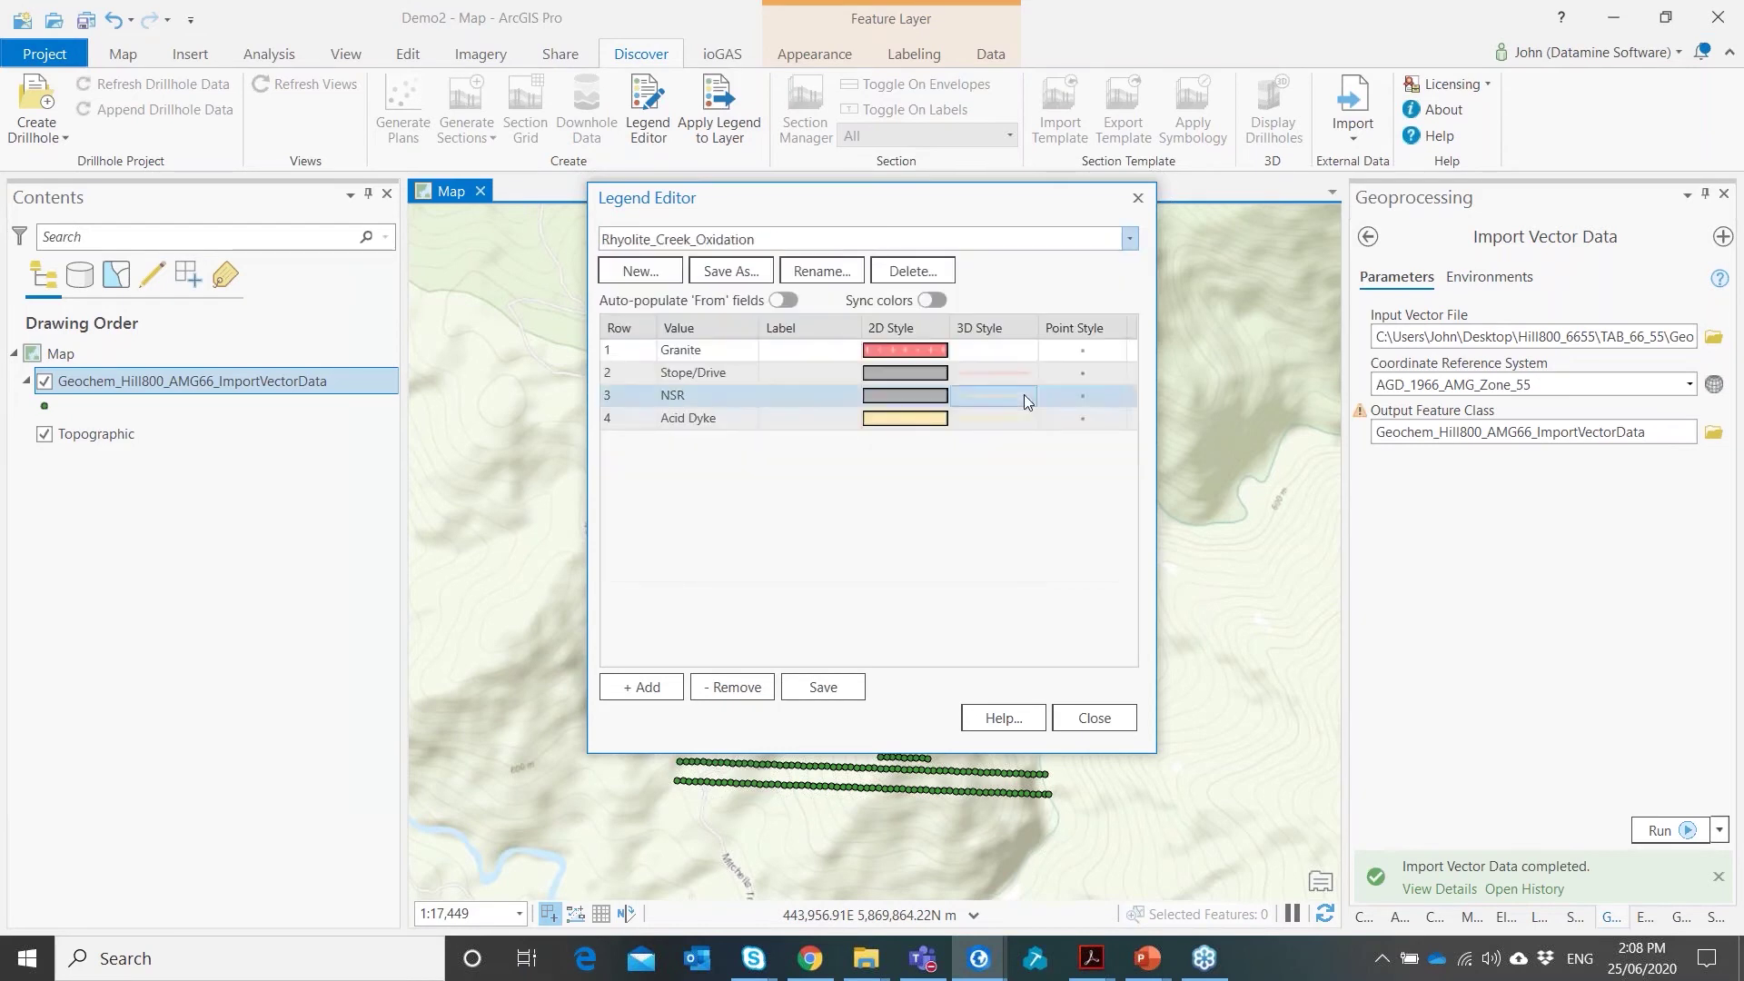
# Browse the saved legends and bring up Lithology_Drilling_Granya_Lithology again
pyautogui.click(1128, 239)
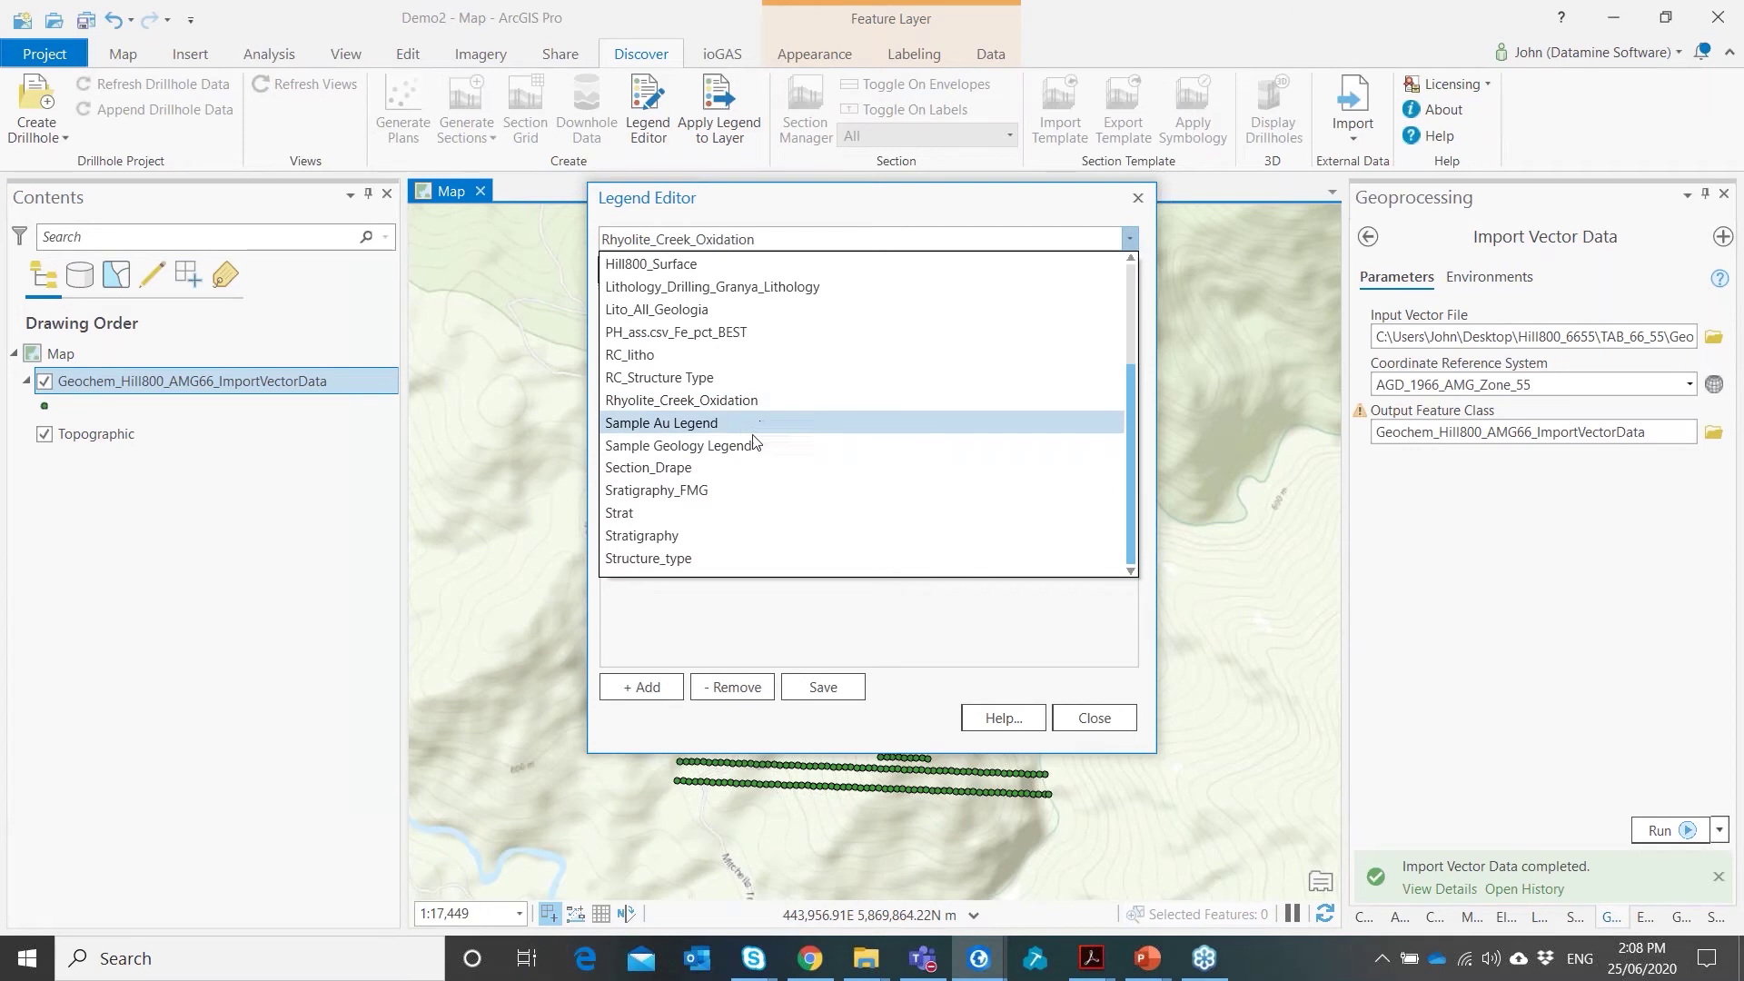
pyautogui.scroll(1, 754, 448)
pyautogui.click(788, 355)
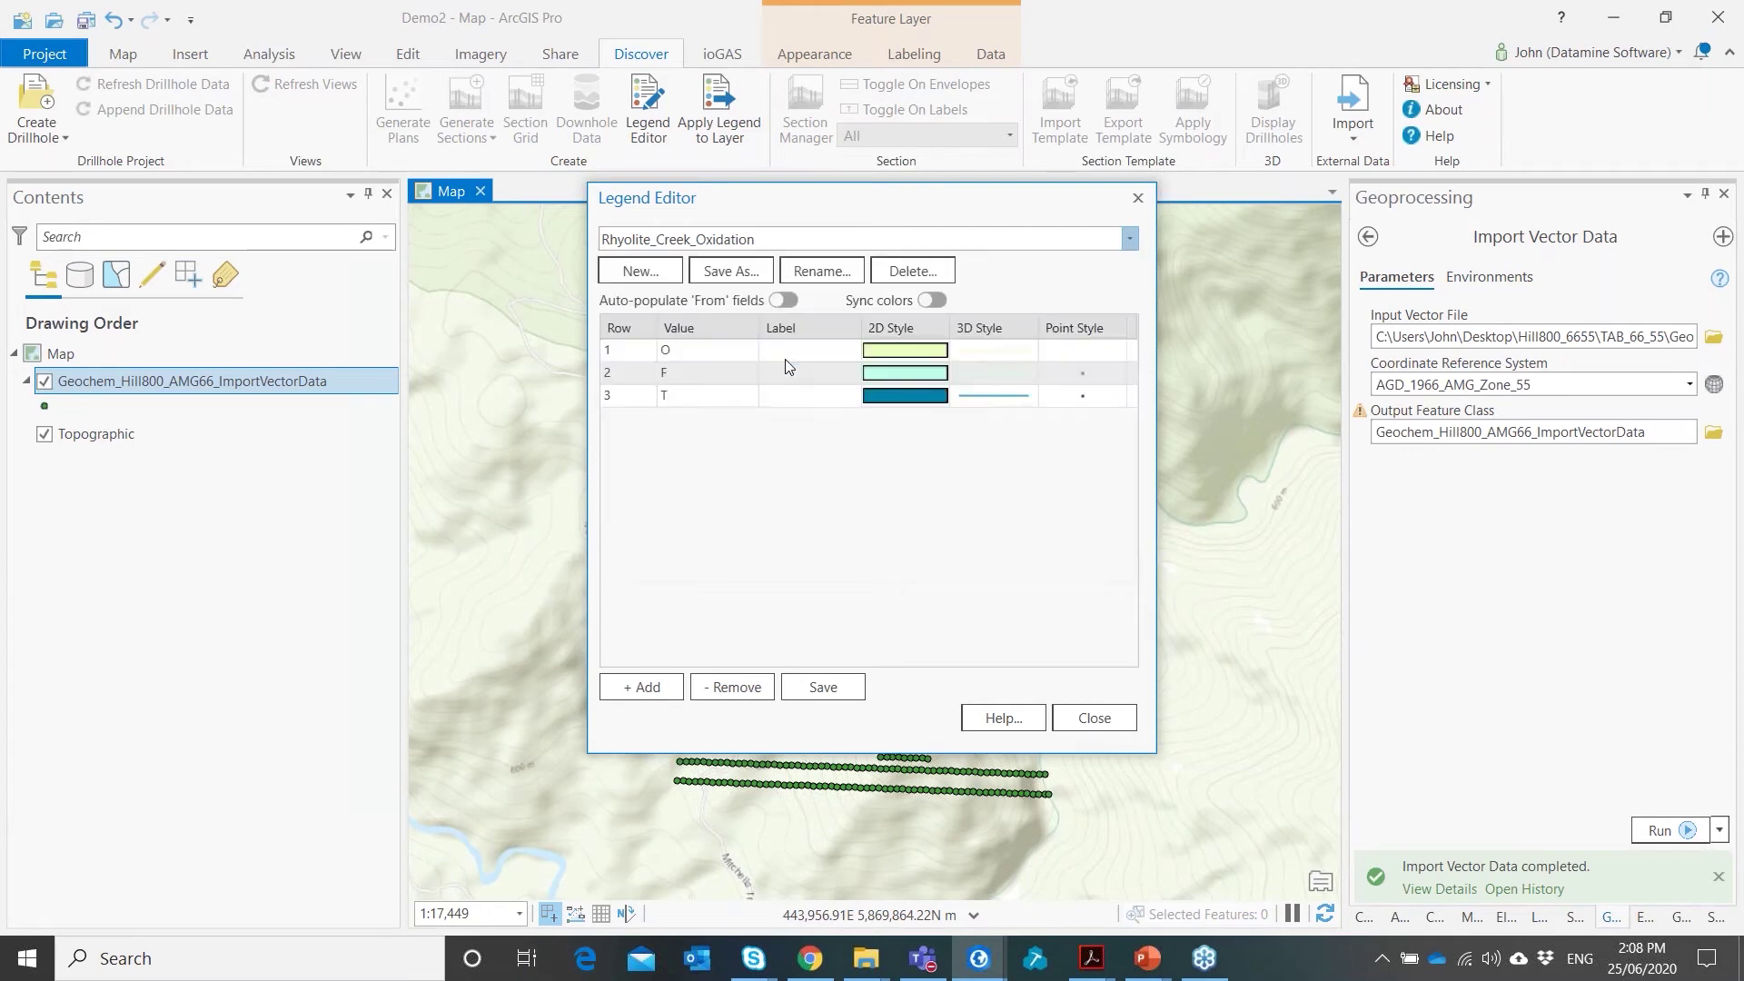
pyautogui.click(1131, 239)
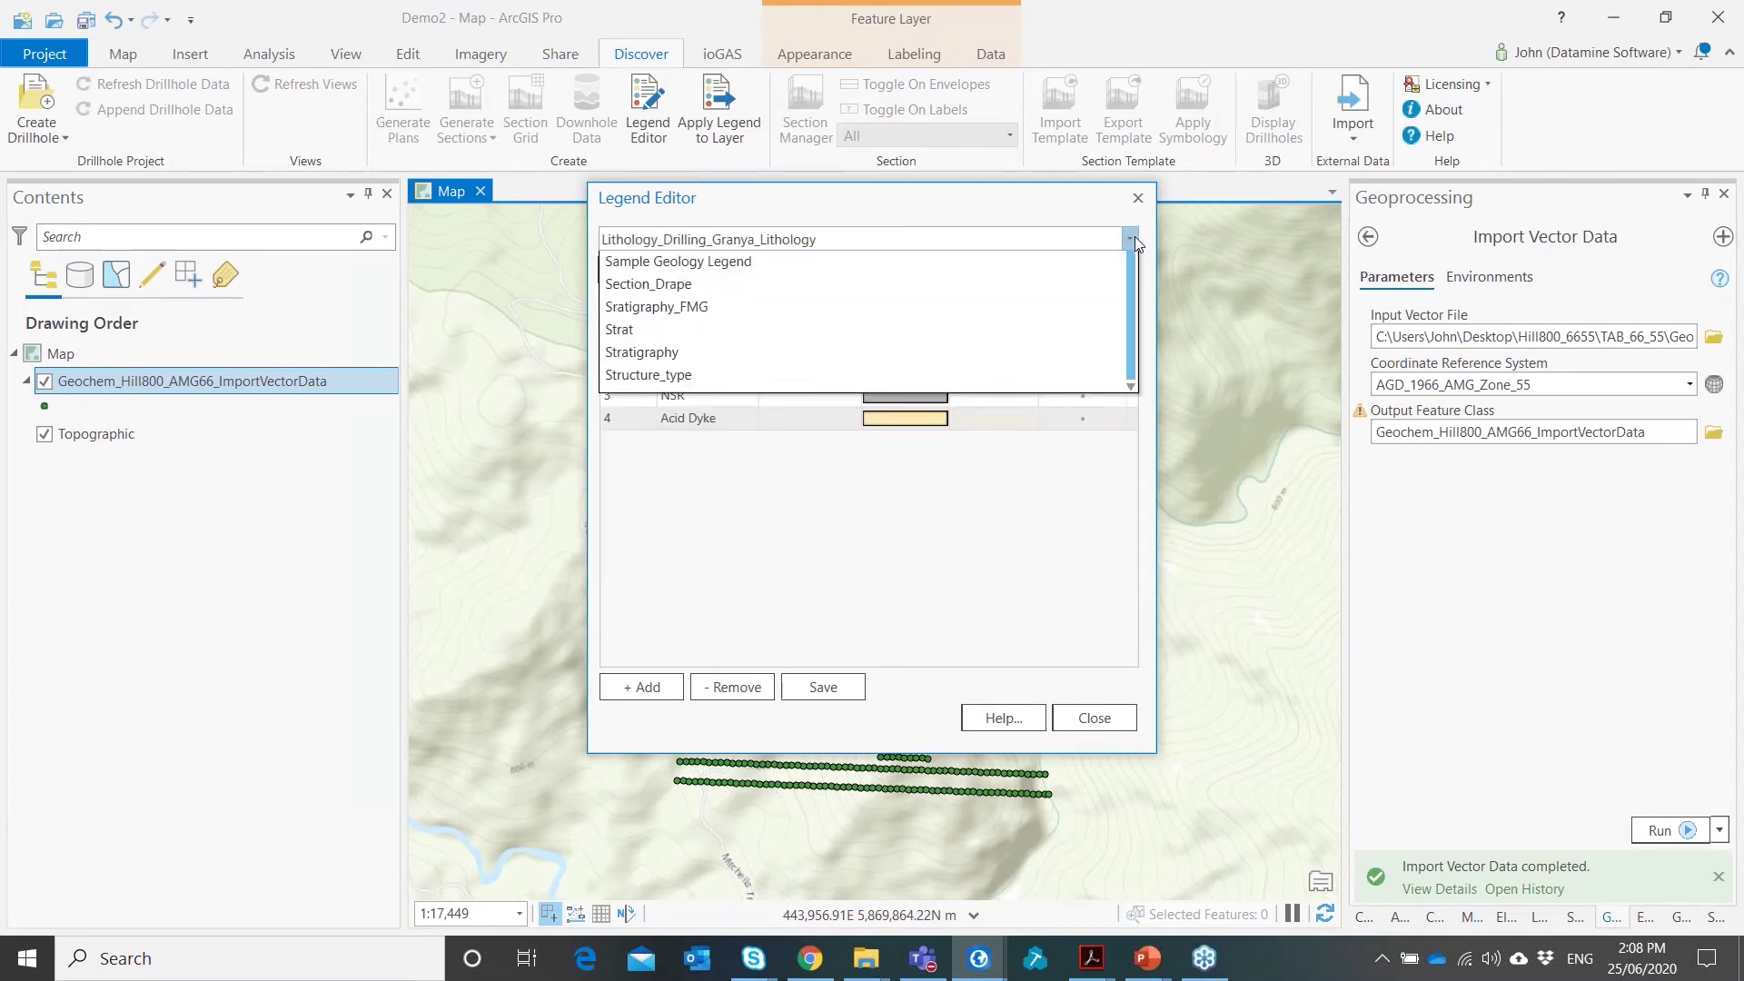
pyautogui.scroll(2, 845, 454)
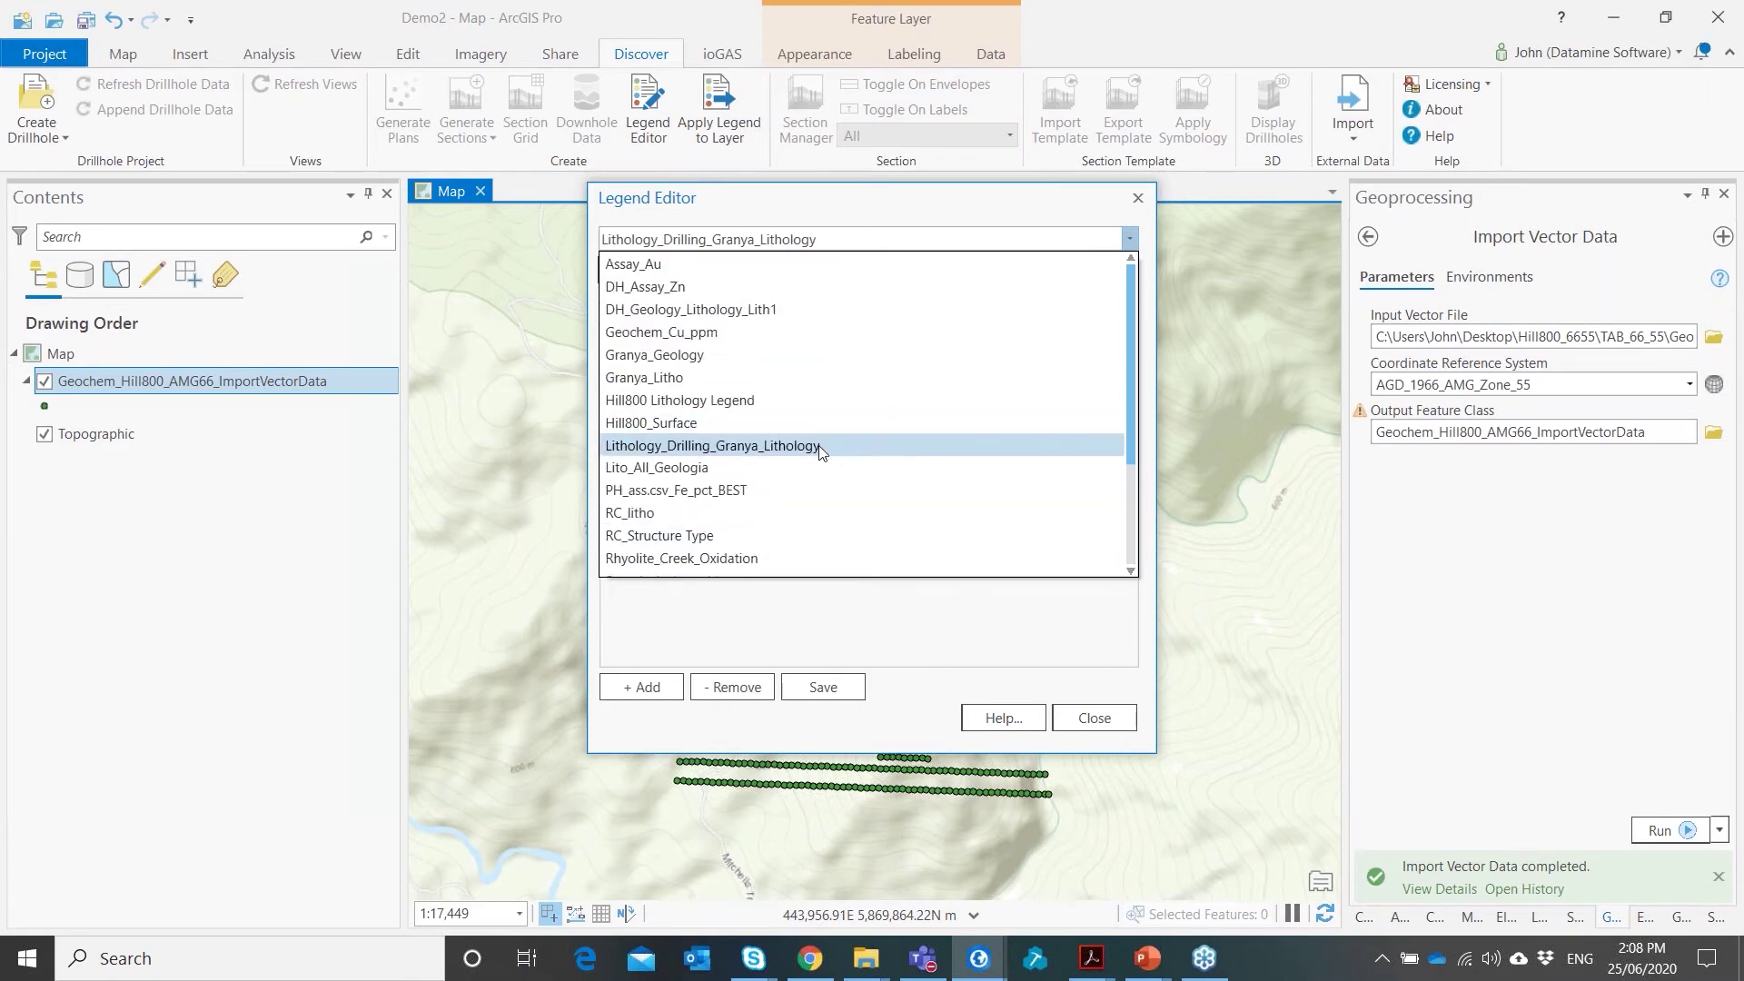
pyautogui.click(820, 446)
# Load the Hill800 Lithology Legend and review the styles of its rock type entries
pyautogui.click(1126, 239)
pyautogui.scroll(3, 909, 472)
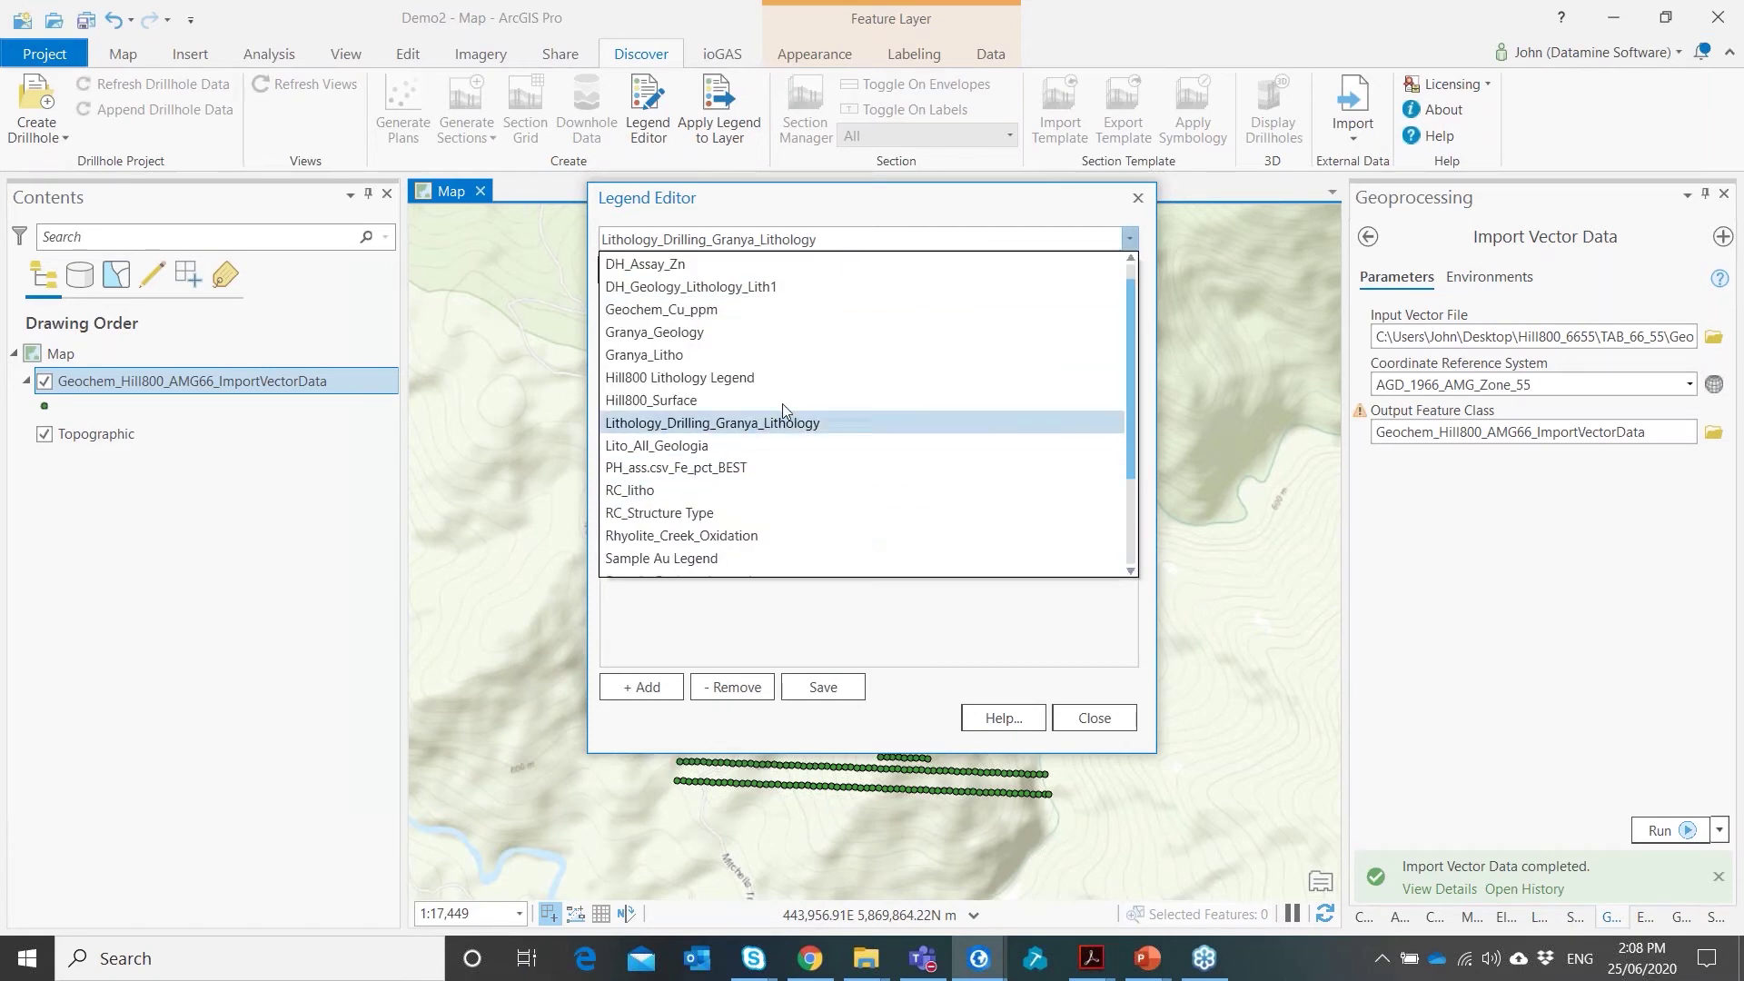
pyautogui.click(754, 378)
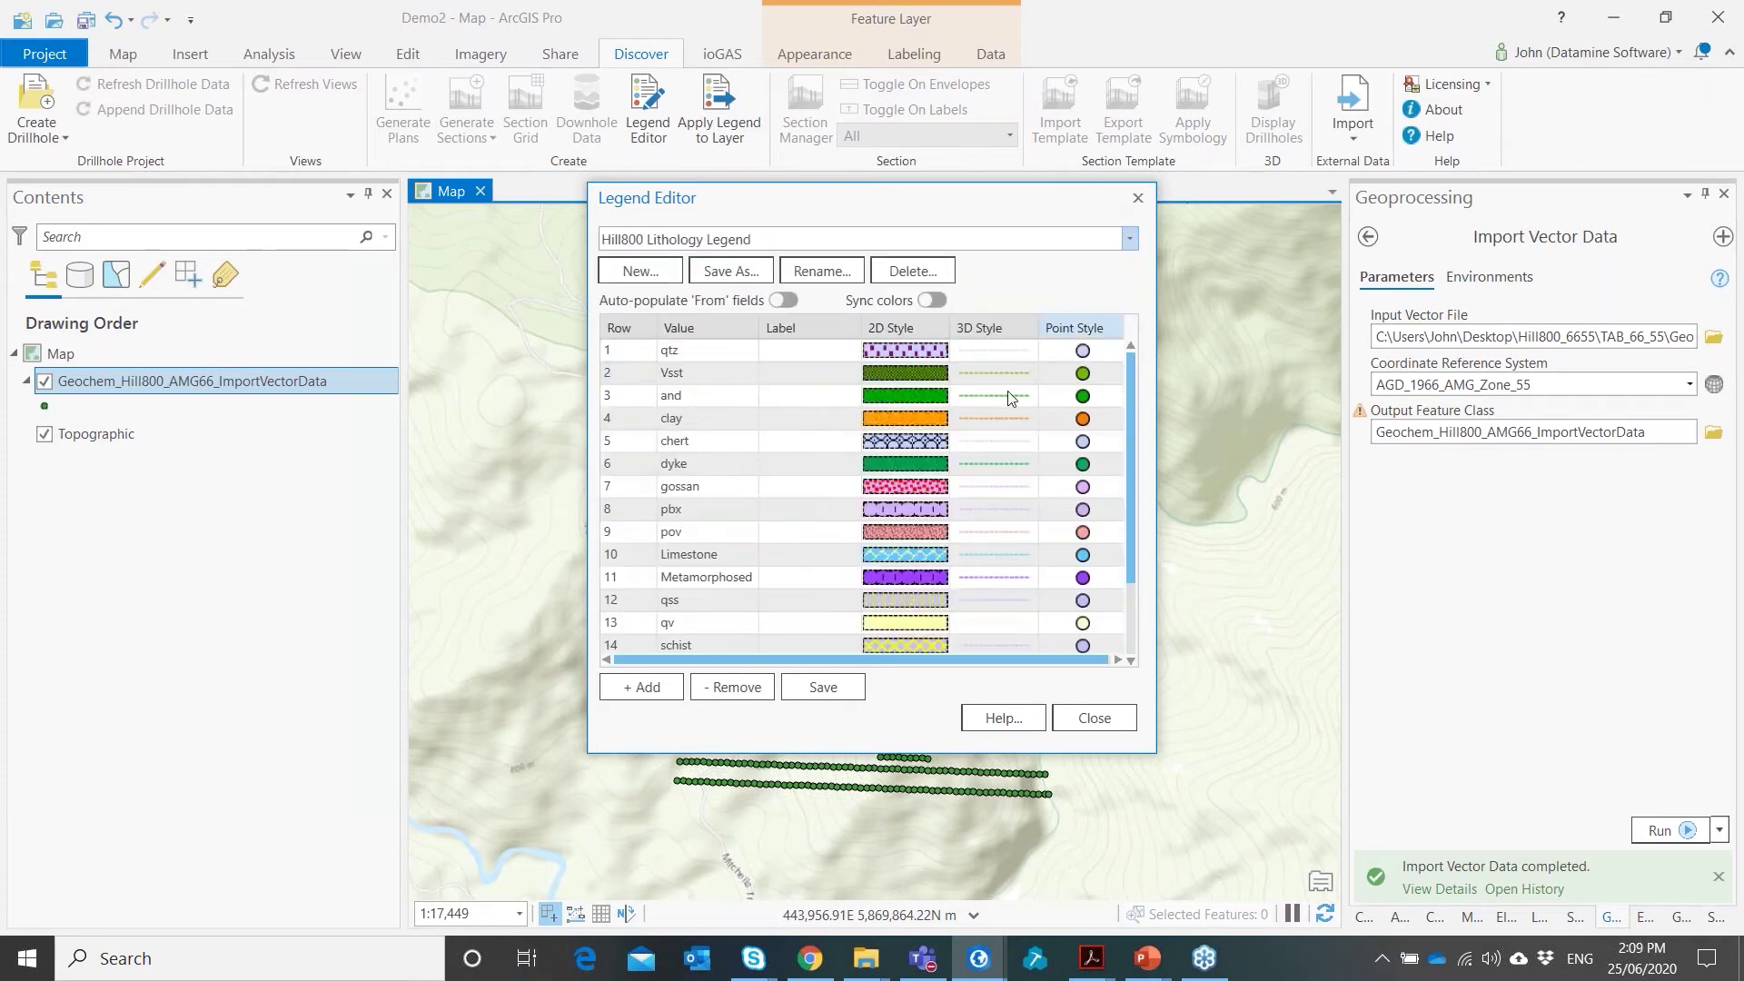
pyautogui.scroll(-3, 920, 558)
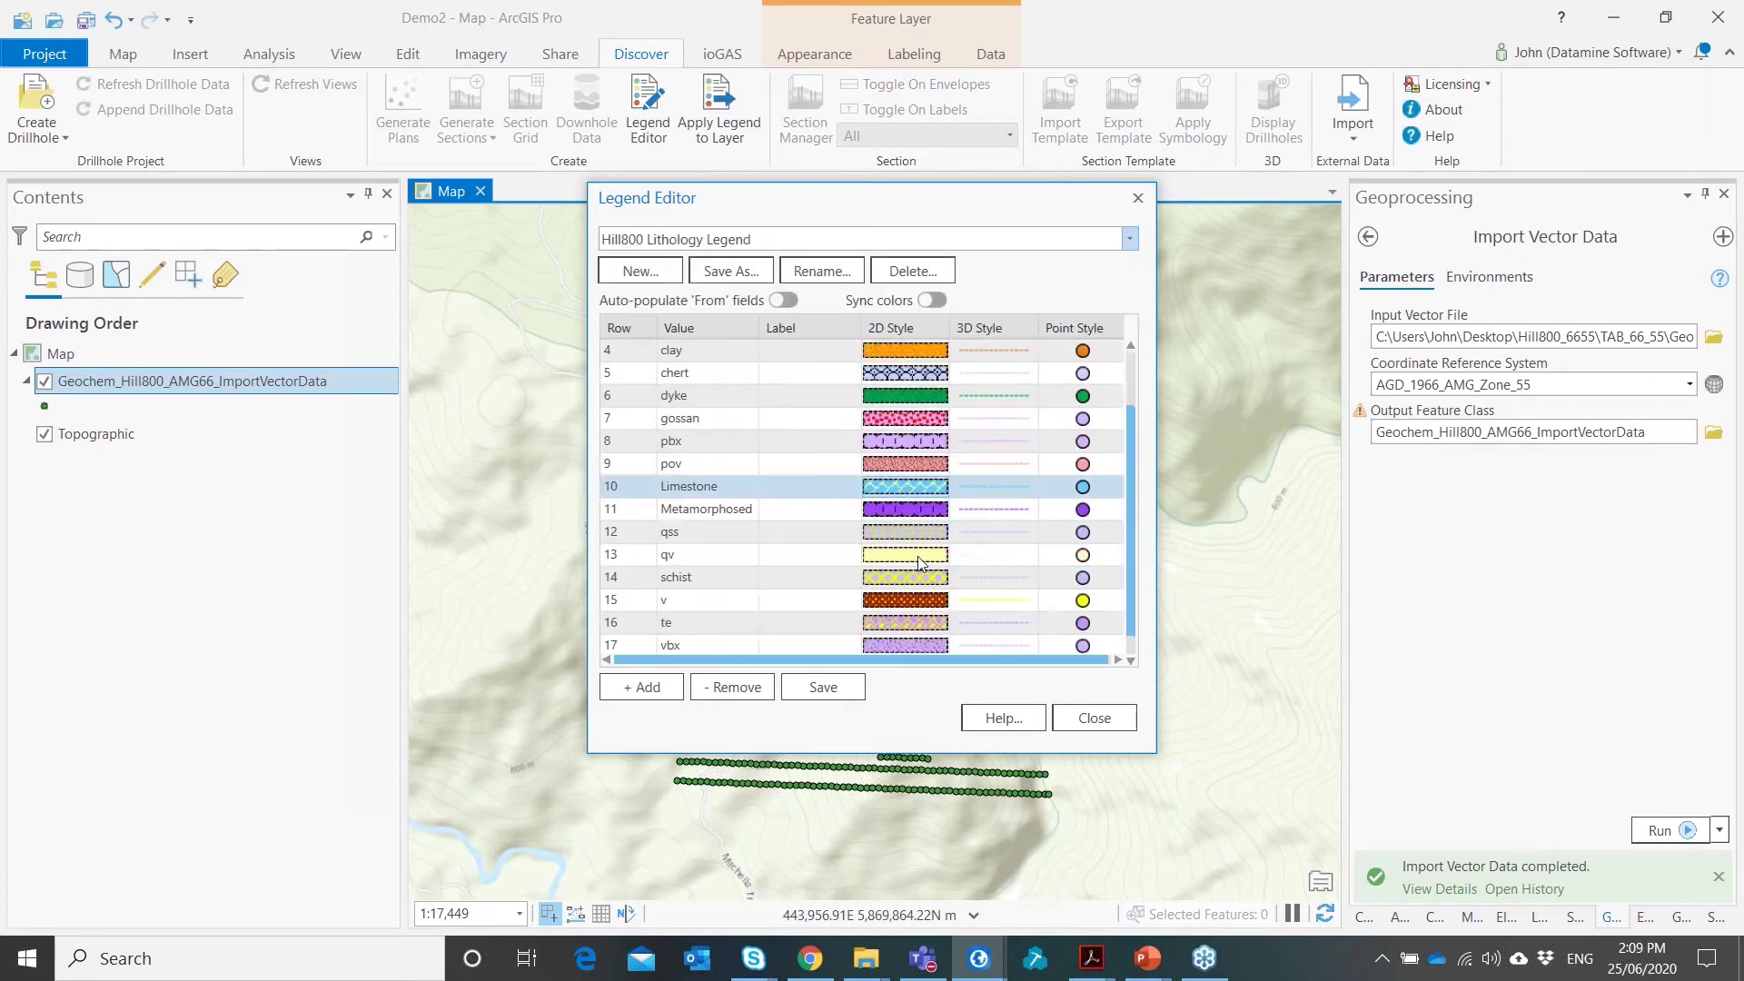
pyautogui.scroll(3, 920, 490)
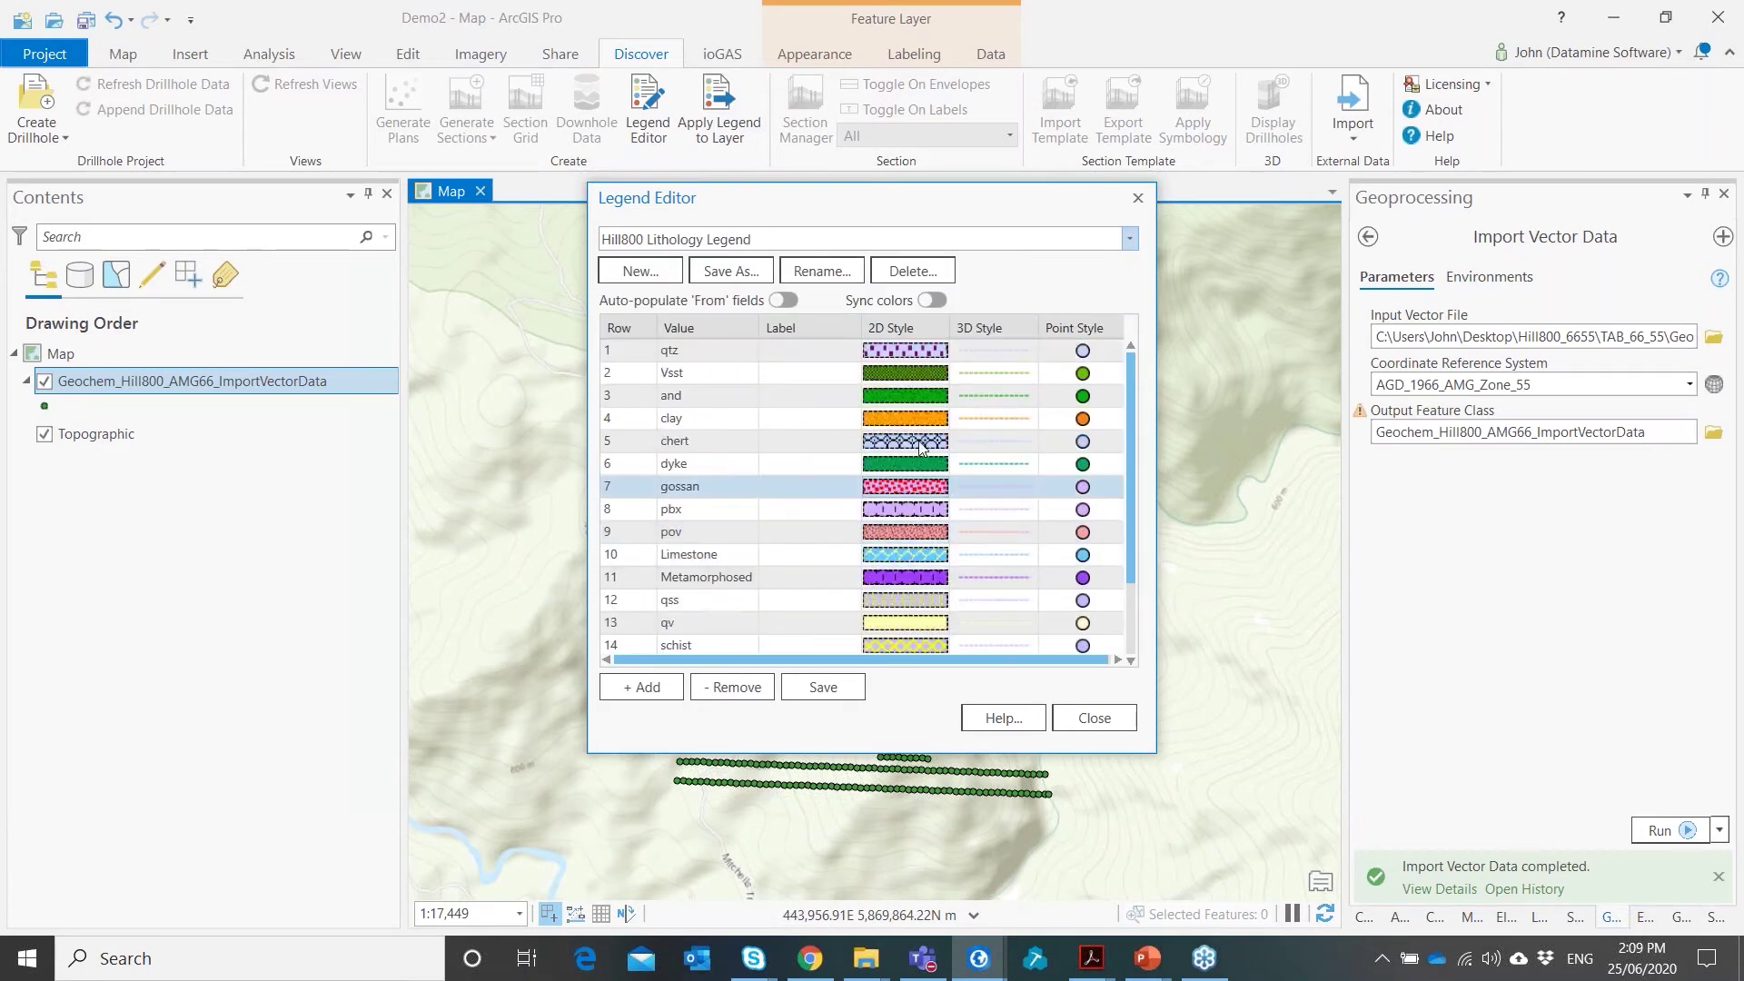
# Inspect the 2D style patterns and colours of the qtz entry and cancel out of the style settings
pyautogui.click(904, 352)
pyautogui.click(904, 351)
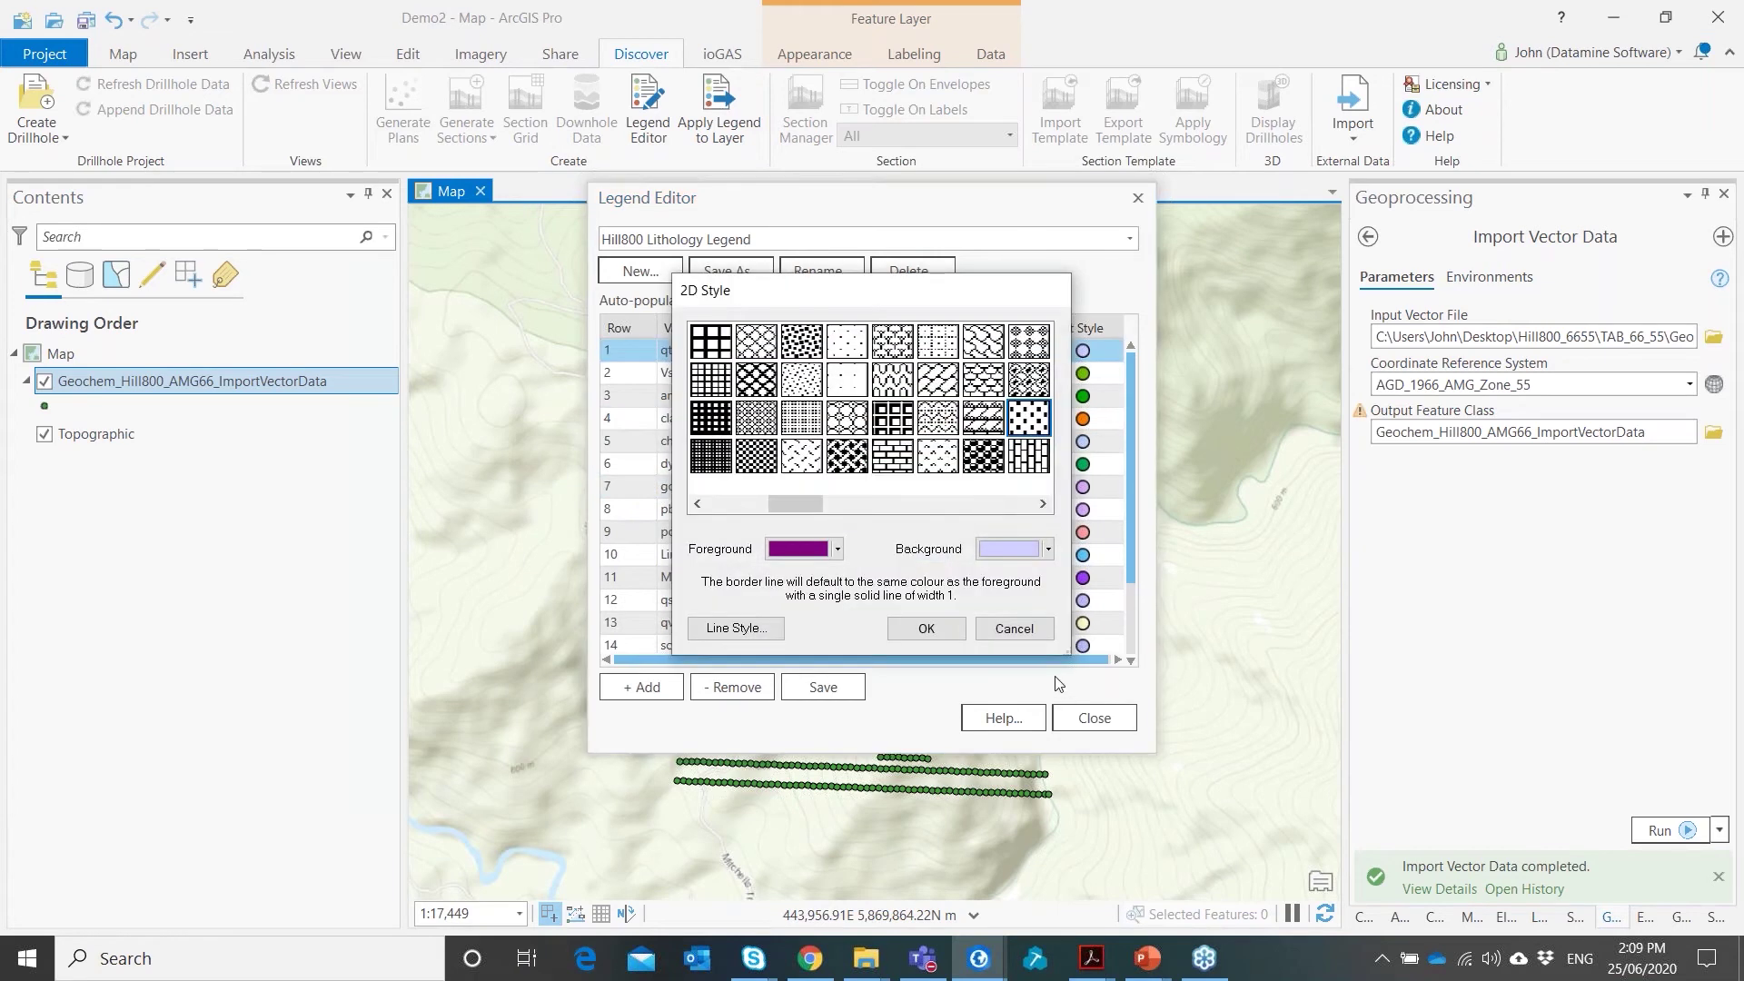
pyautogui.click(1012, 630)
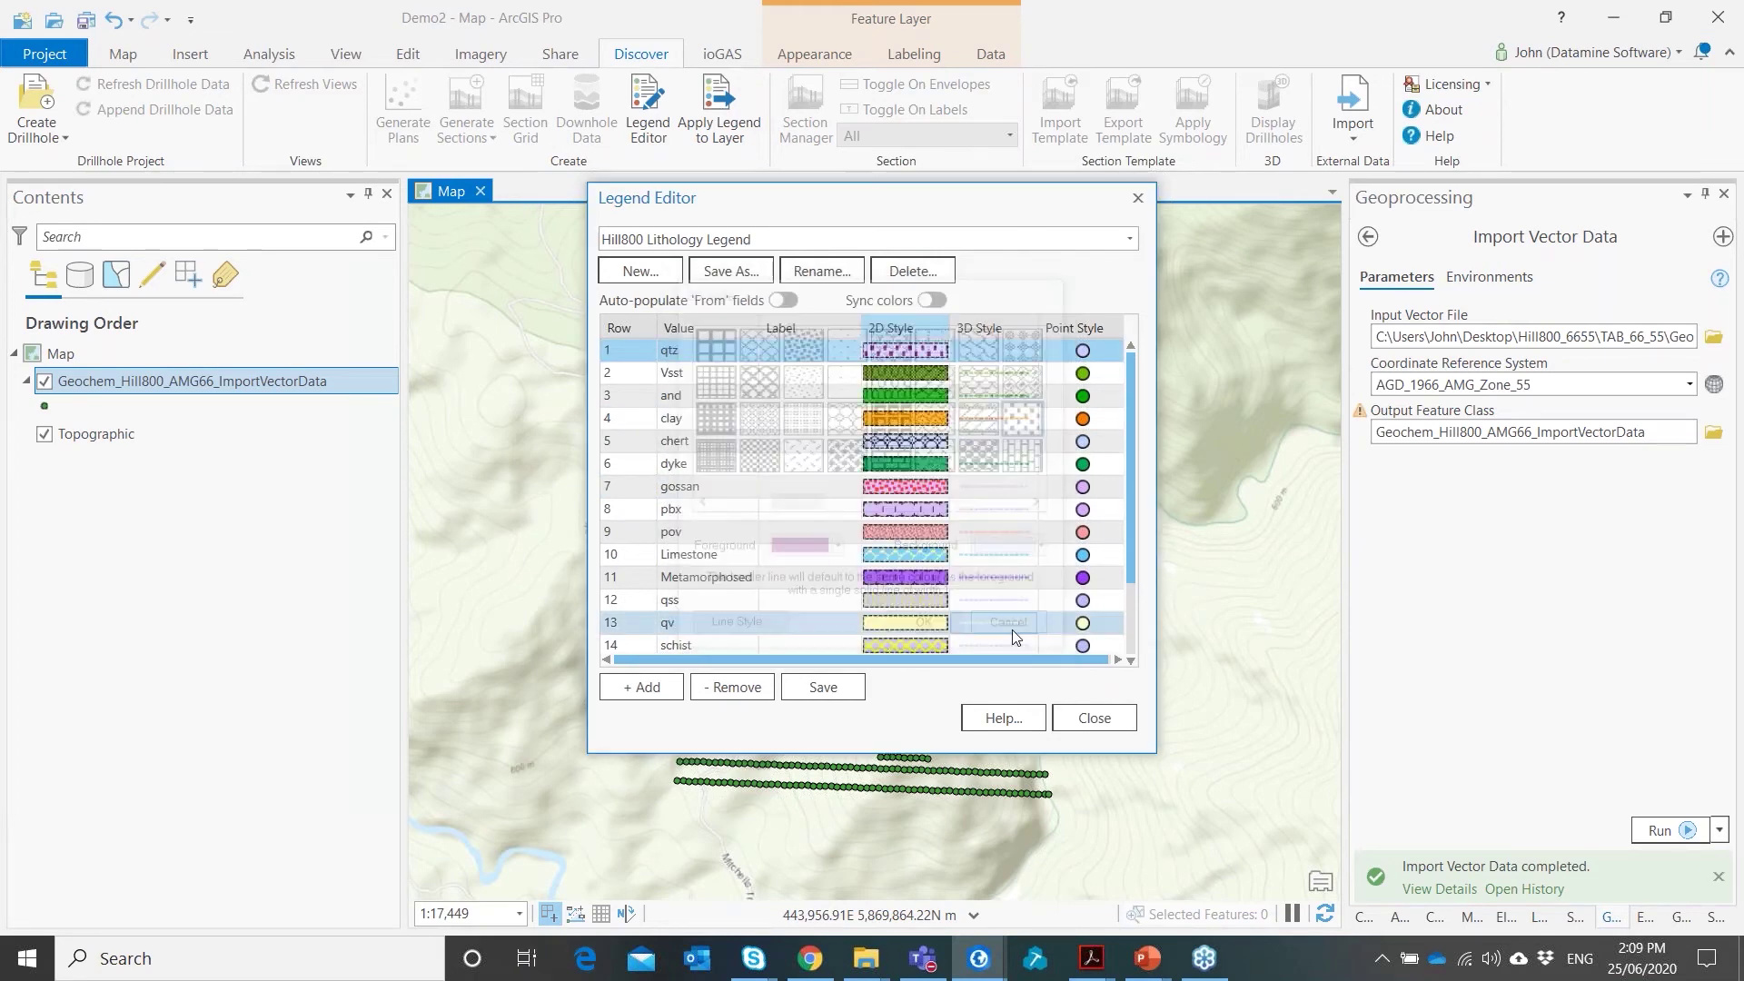
# Load the Hill800_Surface legend, review its geology entries and close the Legend Editor
pyautogui.click(1129, 239)
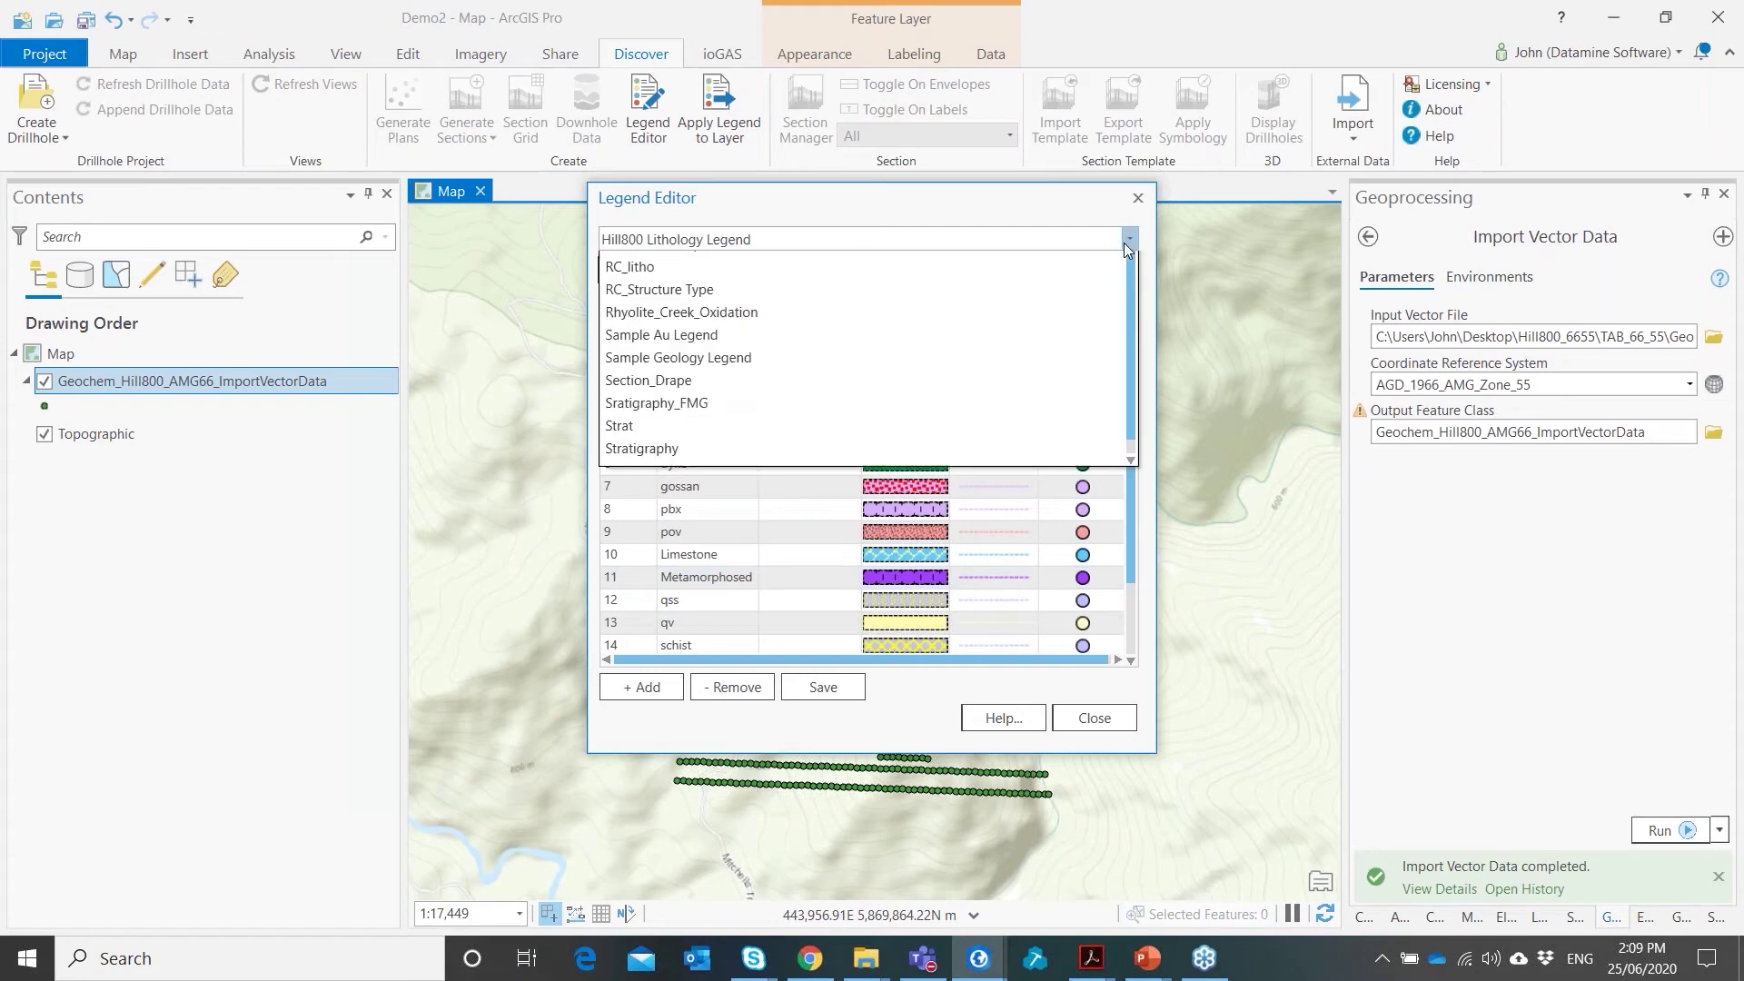
pyautogui.click(1087, 281)
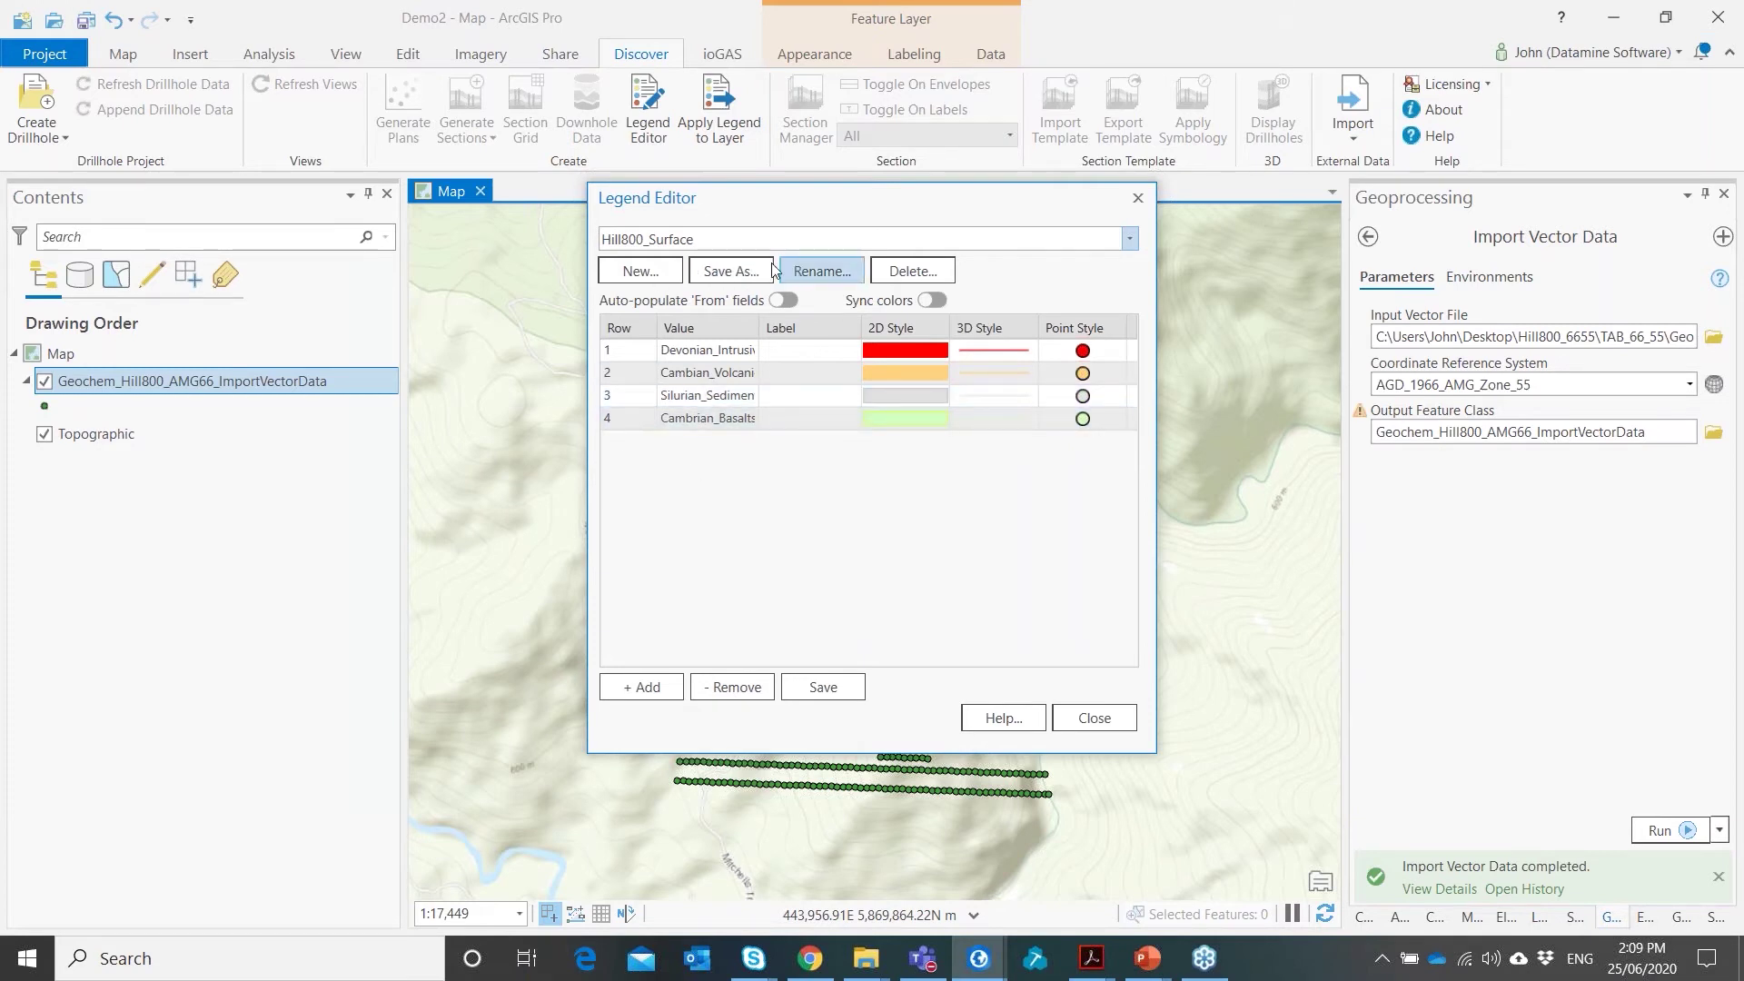
pyautogui.click(1095, 719)
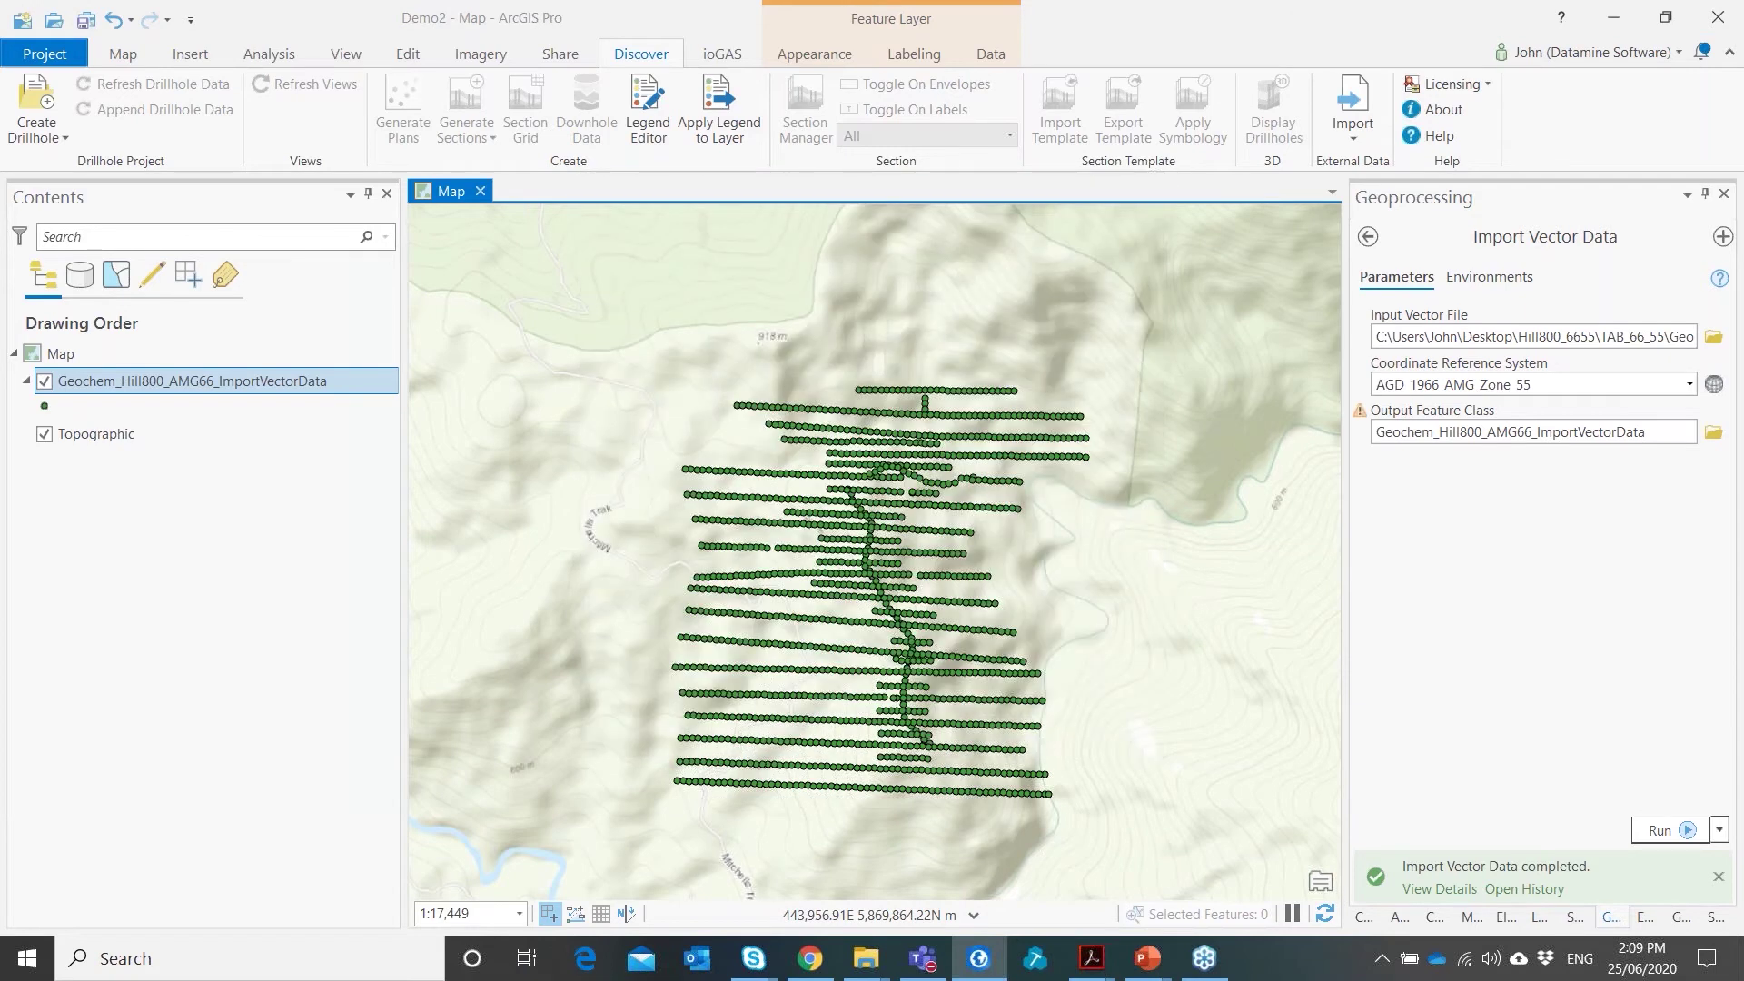
# Apply the Hill800_Surface legend to the Geology column of the Geochem_Hill800_AMG66_ImportVectorData layer in Map
pyautogui.click(724, 102)
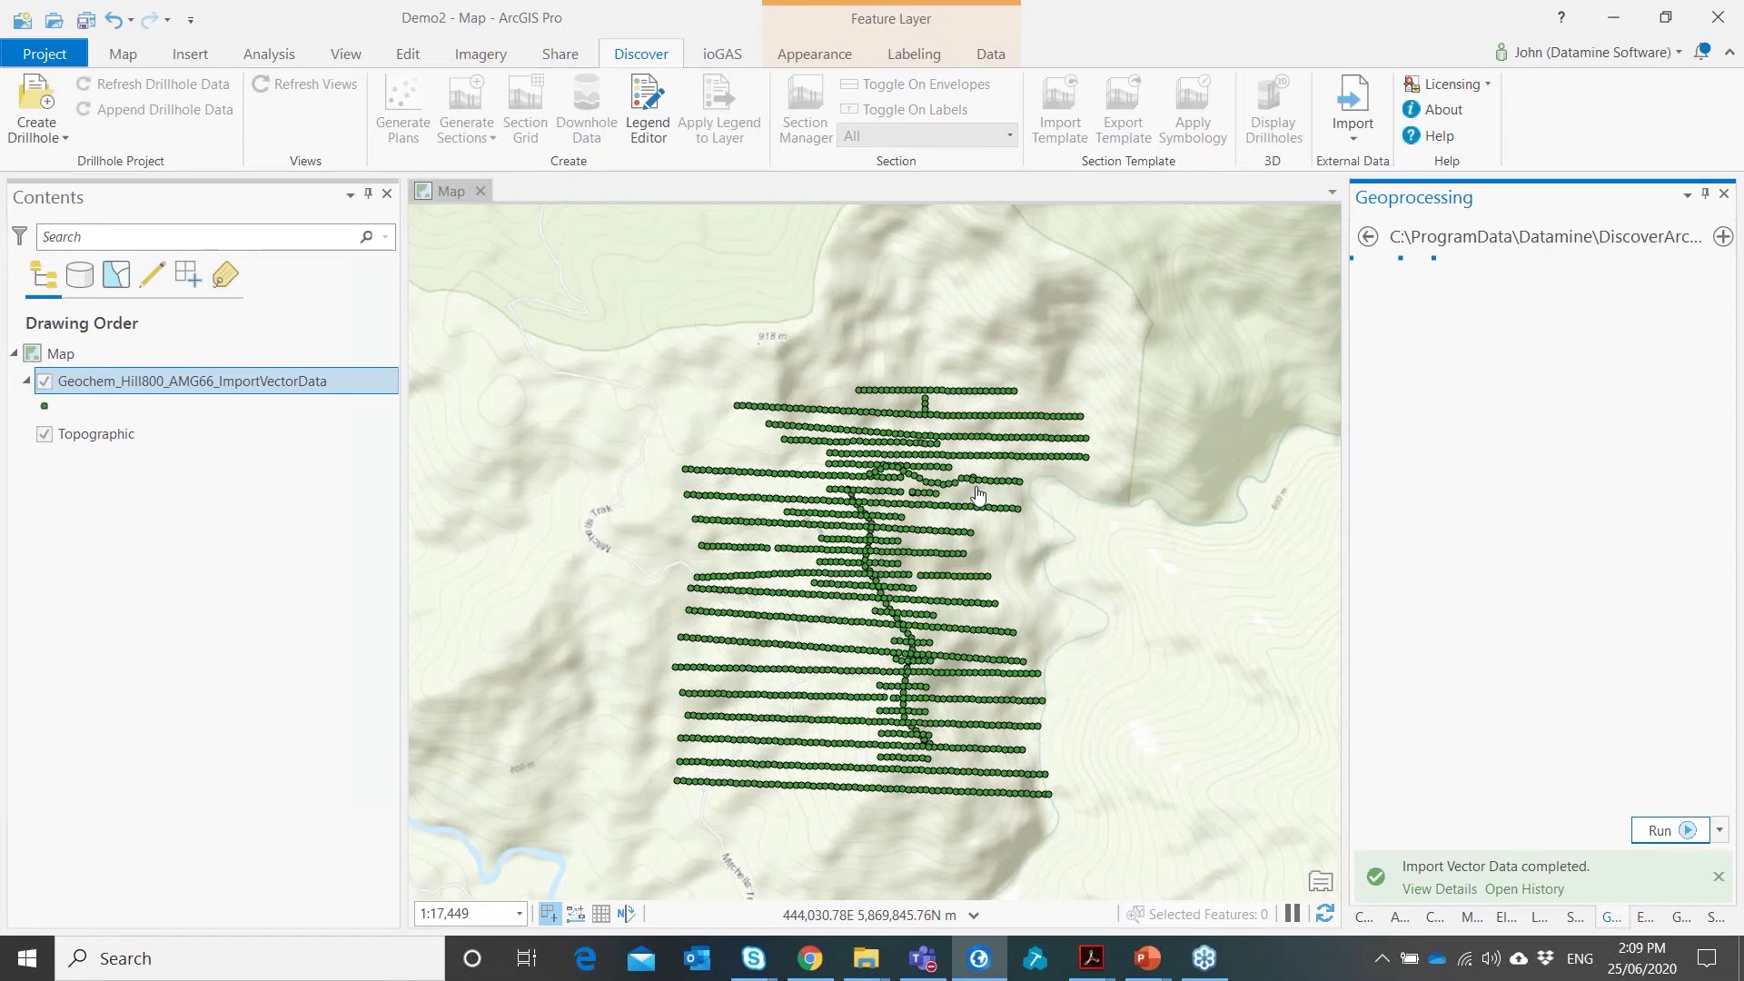
pyautogui.click(1717, 336)
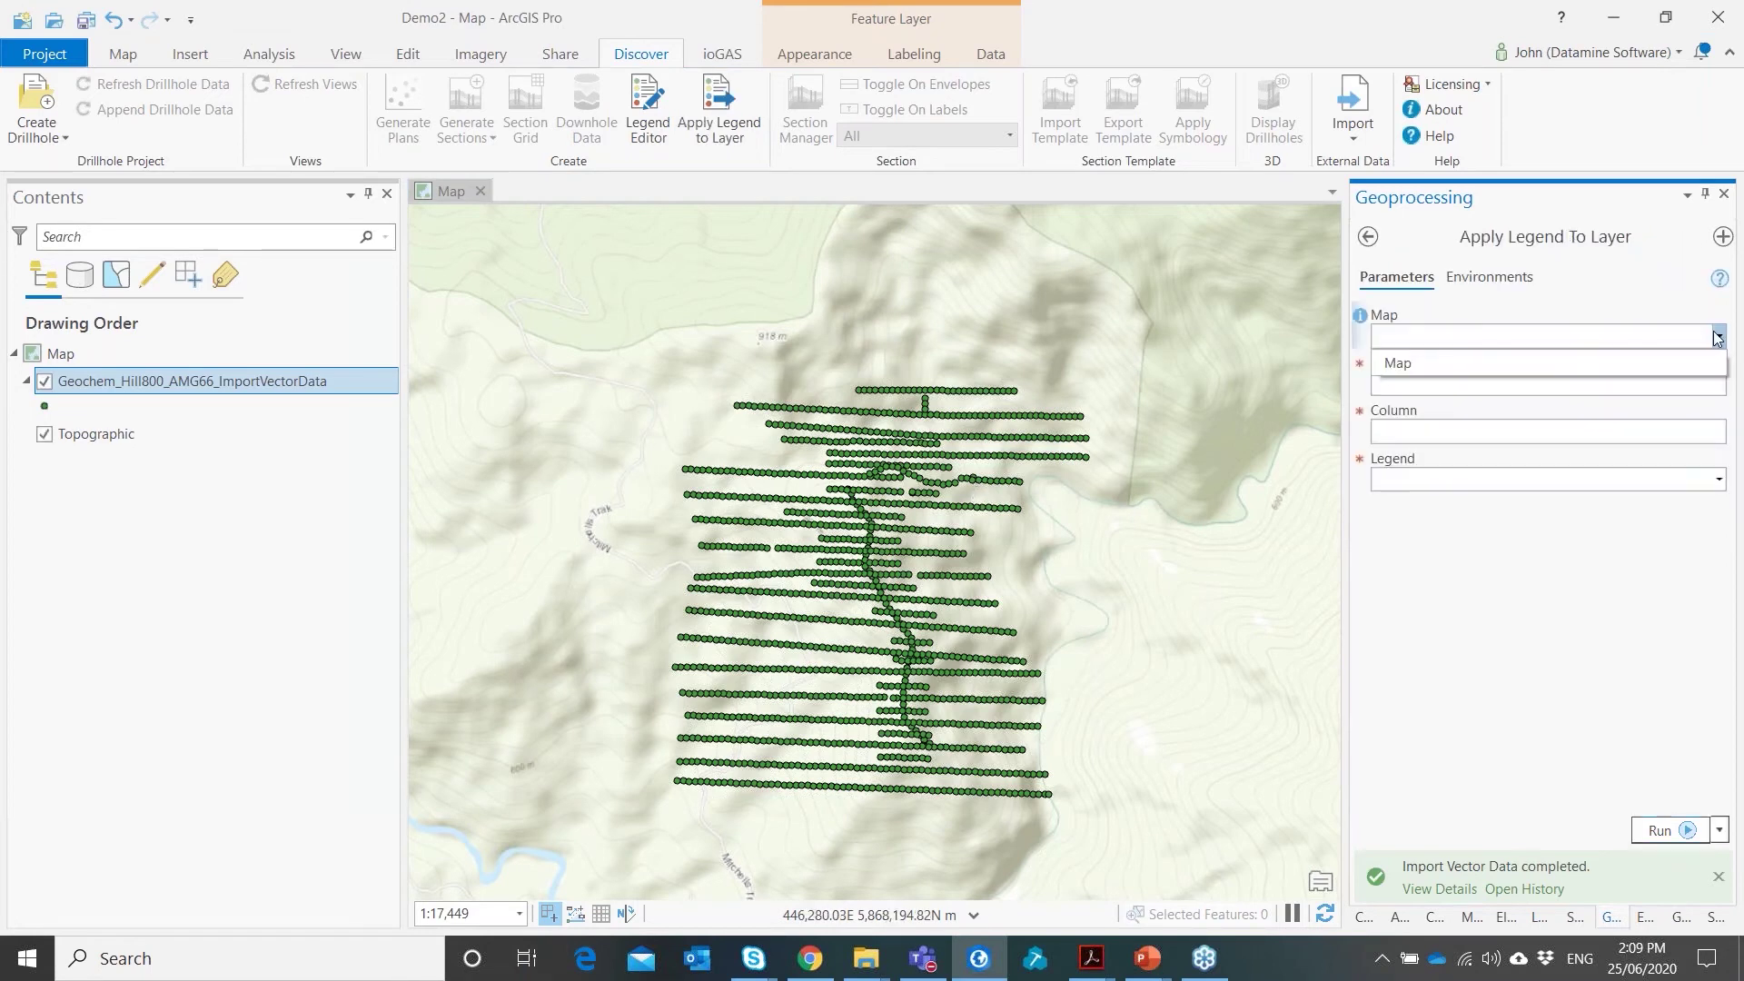
pyautogui.click(1713, 363)
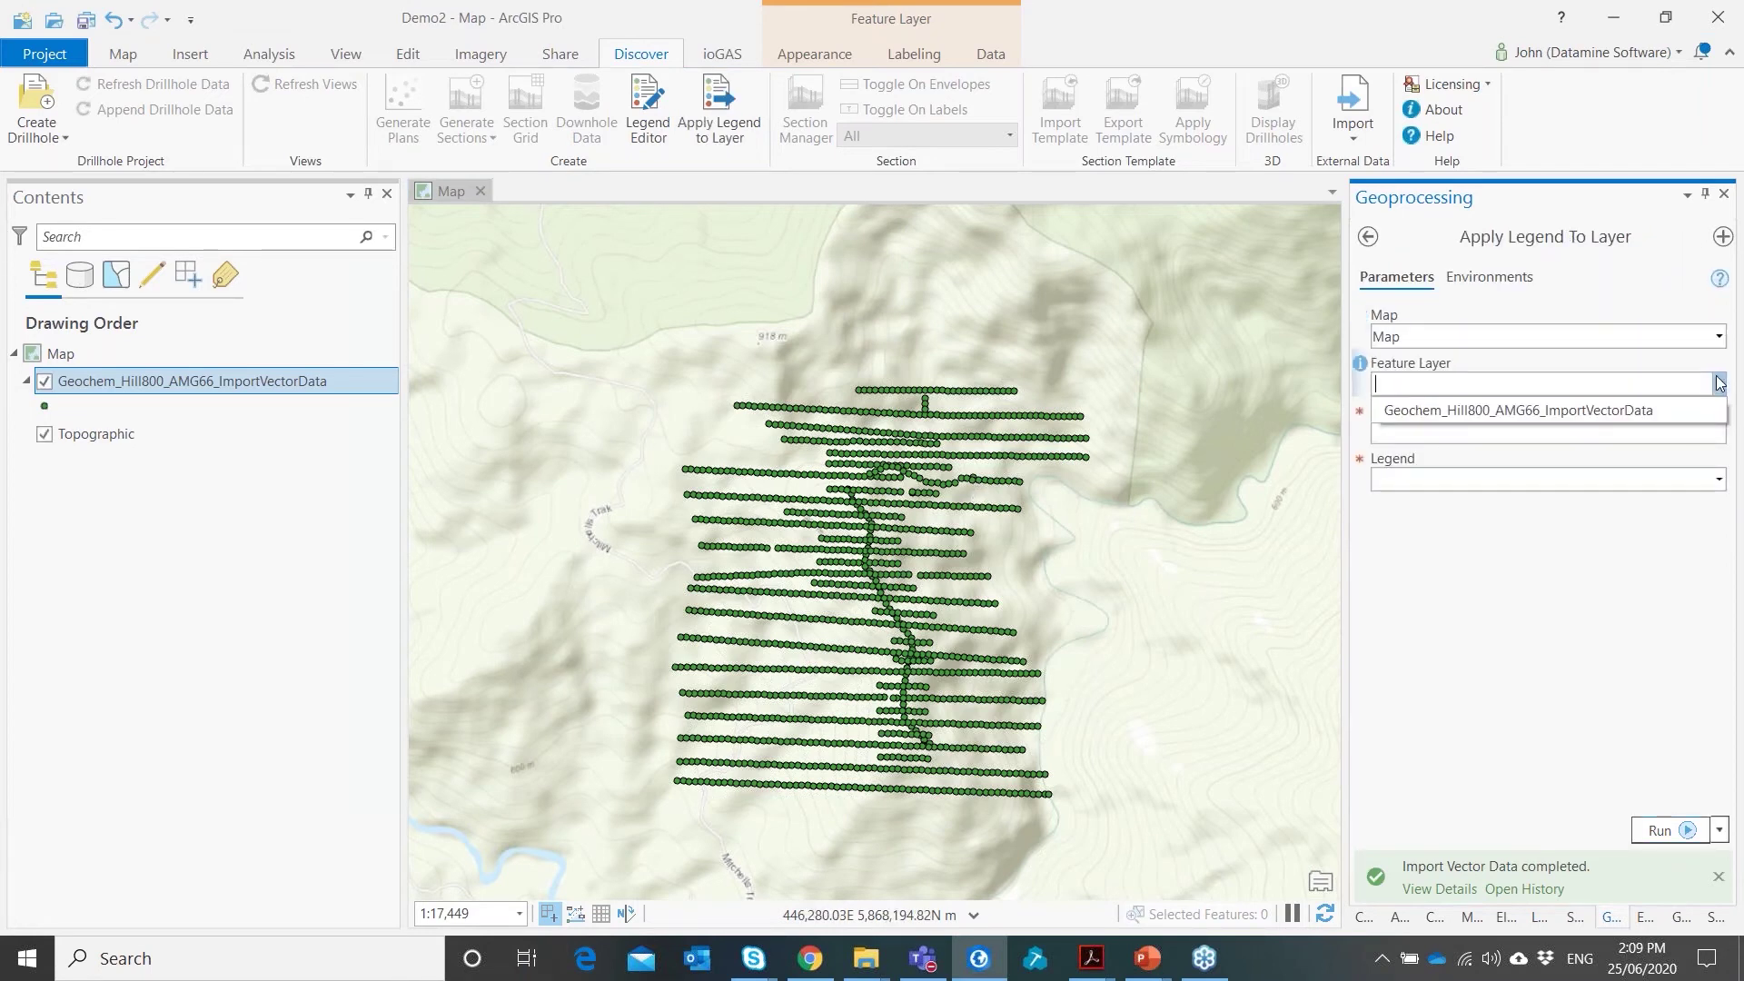
pyautogui.click(1702, 426)
pyautogui.scroll(-1, 1606, 713)
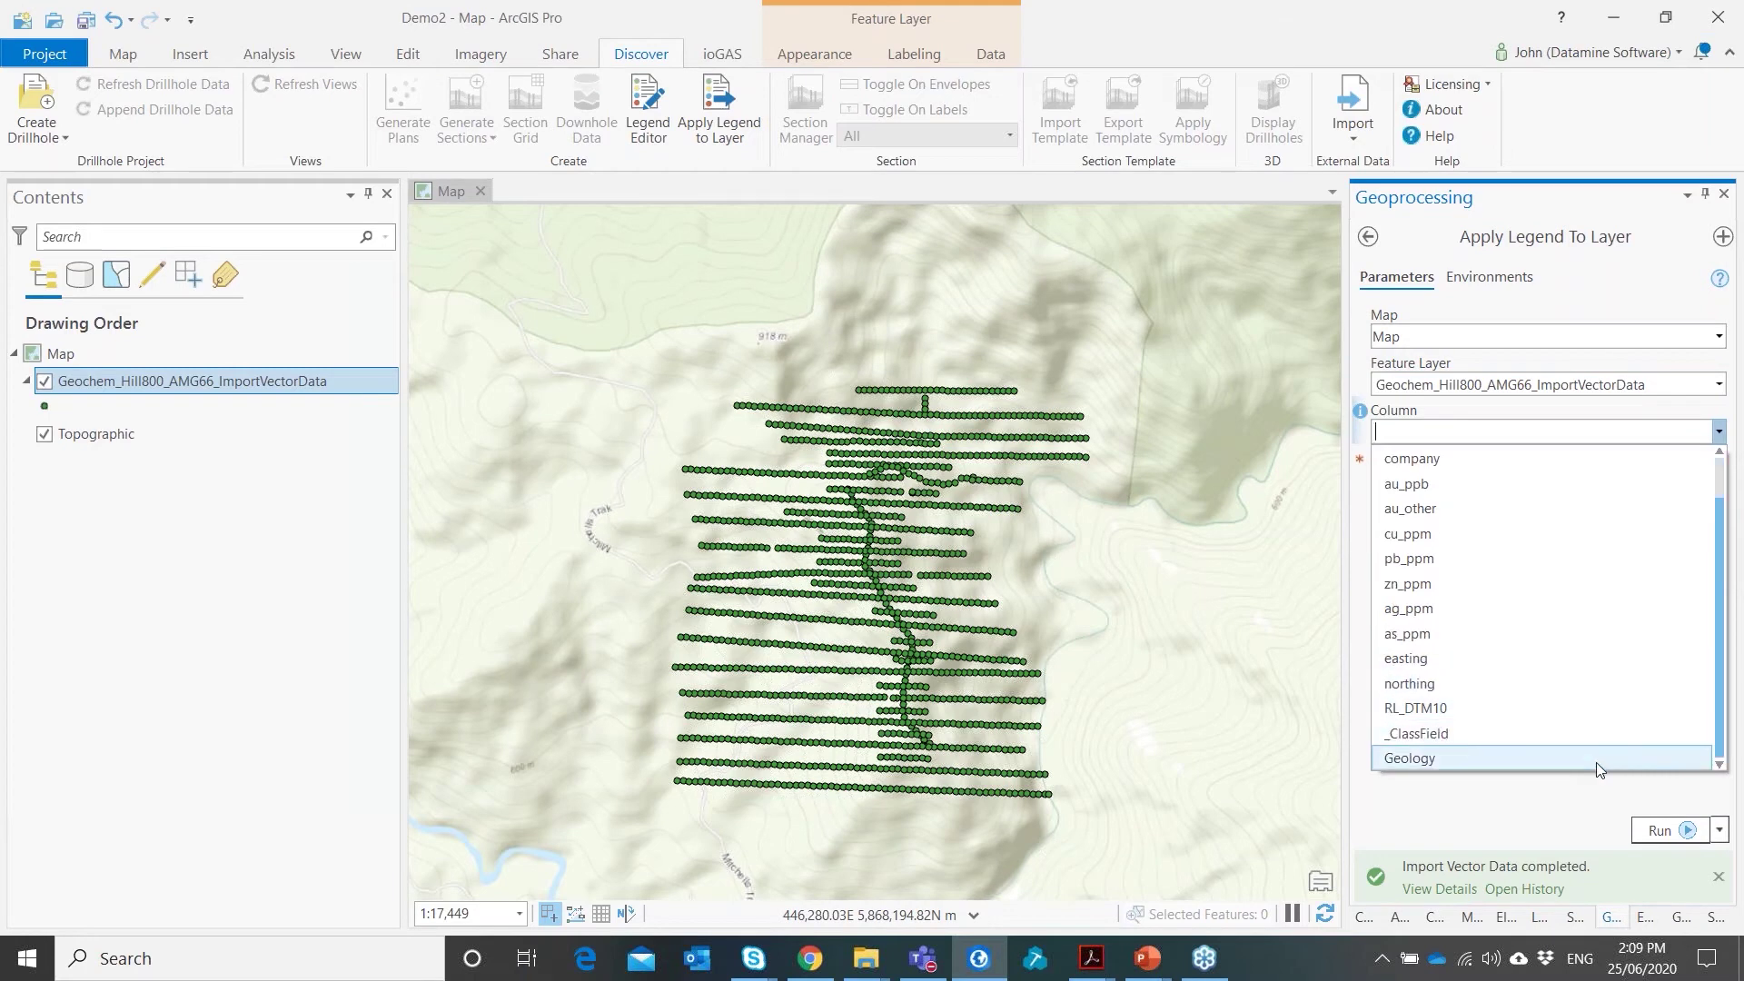
pyautogui.click(1599, 769)
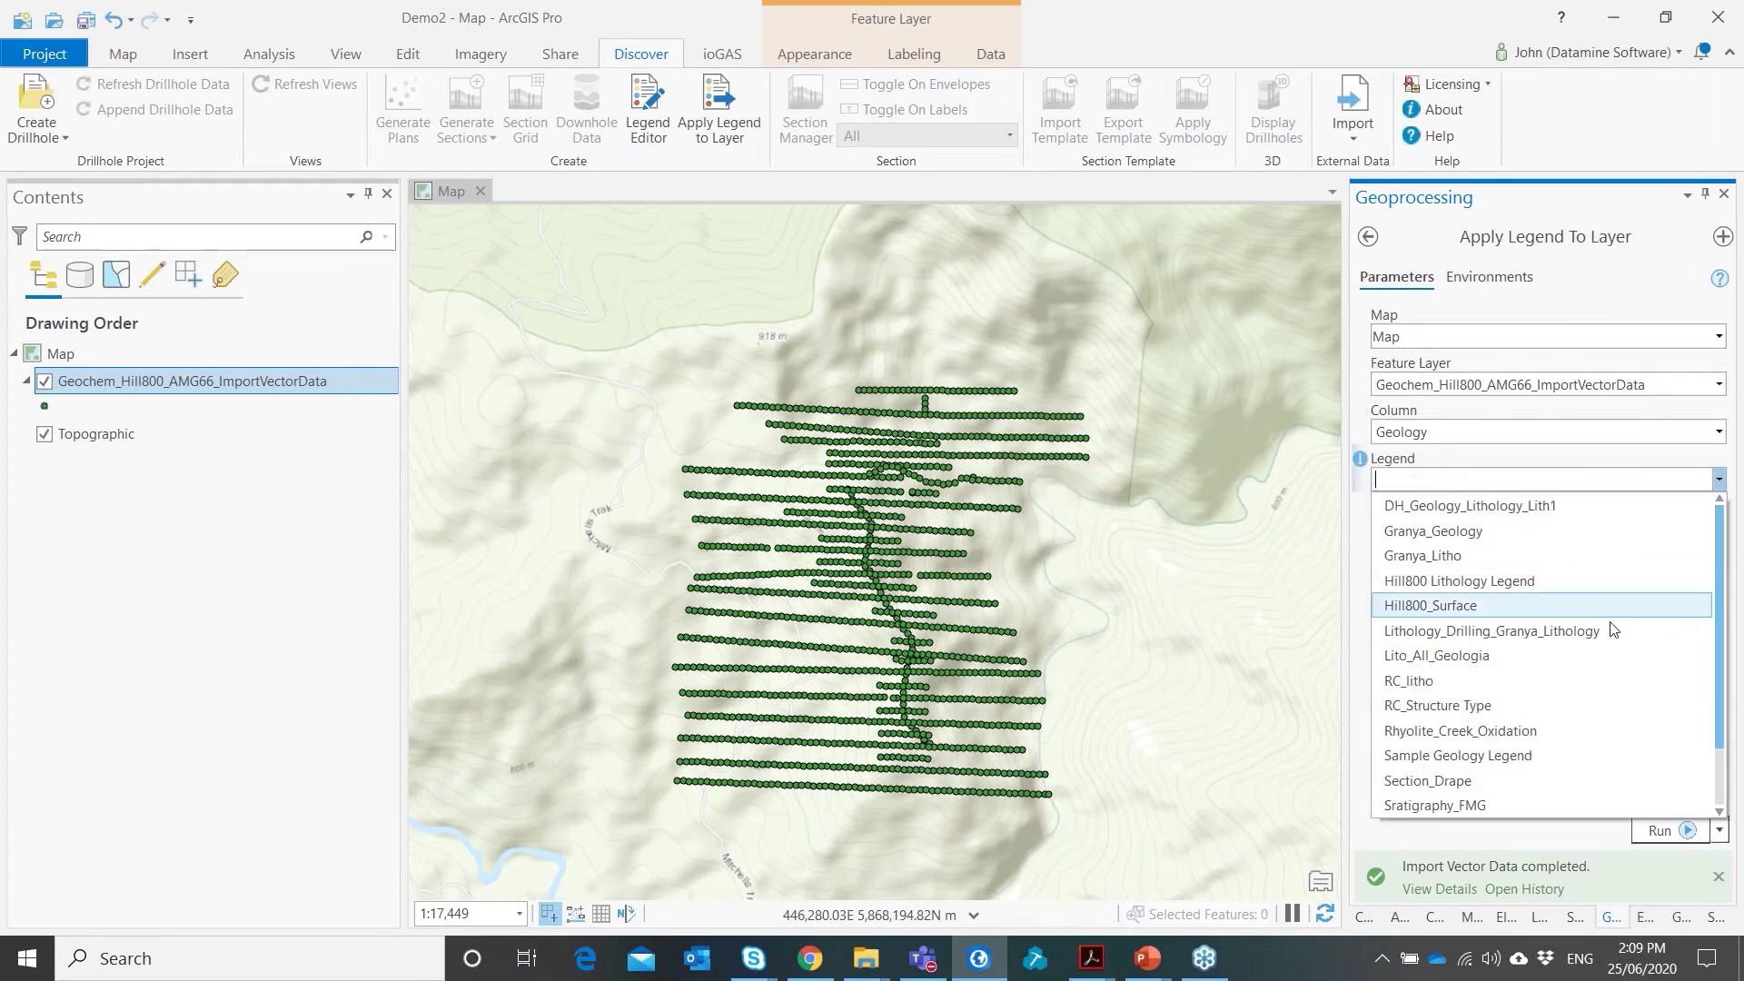
pyautogui.click(1607, 607)
pyautogui.click(1658, 830)
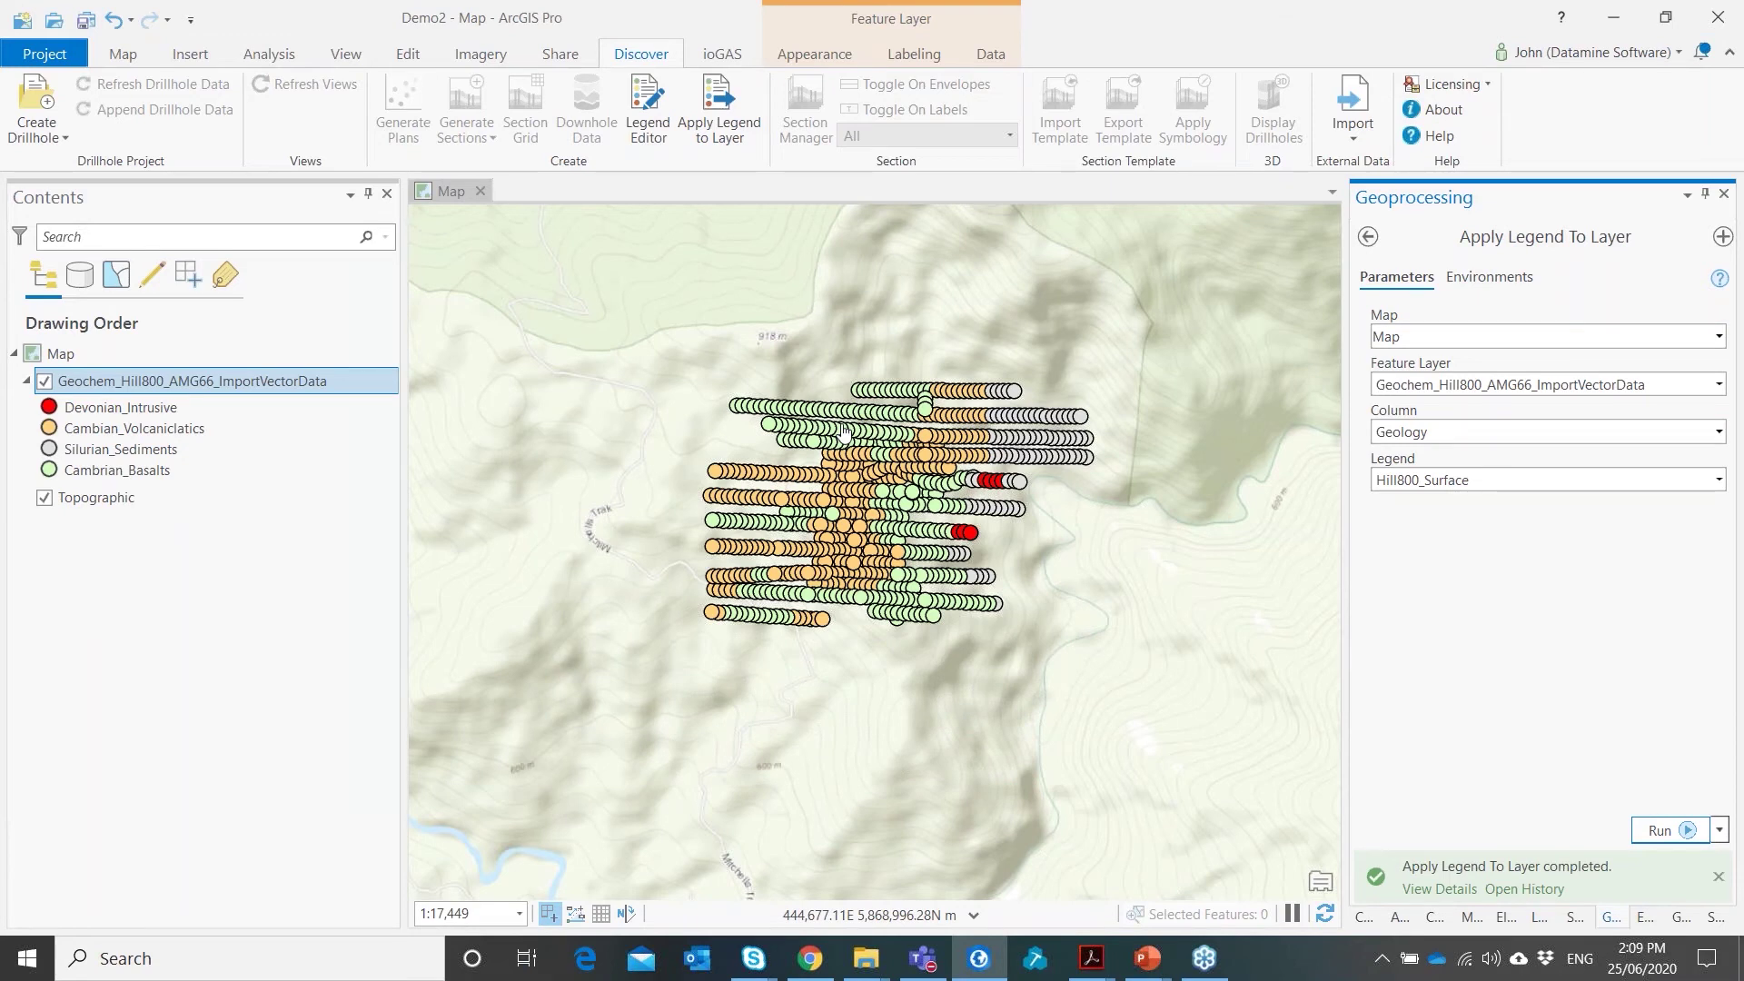
# Reopen the Legend Editor to examine the numeric ranges and styles of the Assay_Au legend, and close it
pyautogui.click(653, 104)
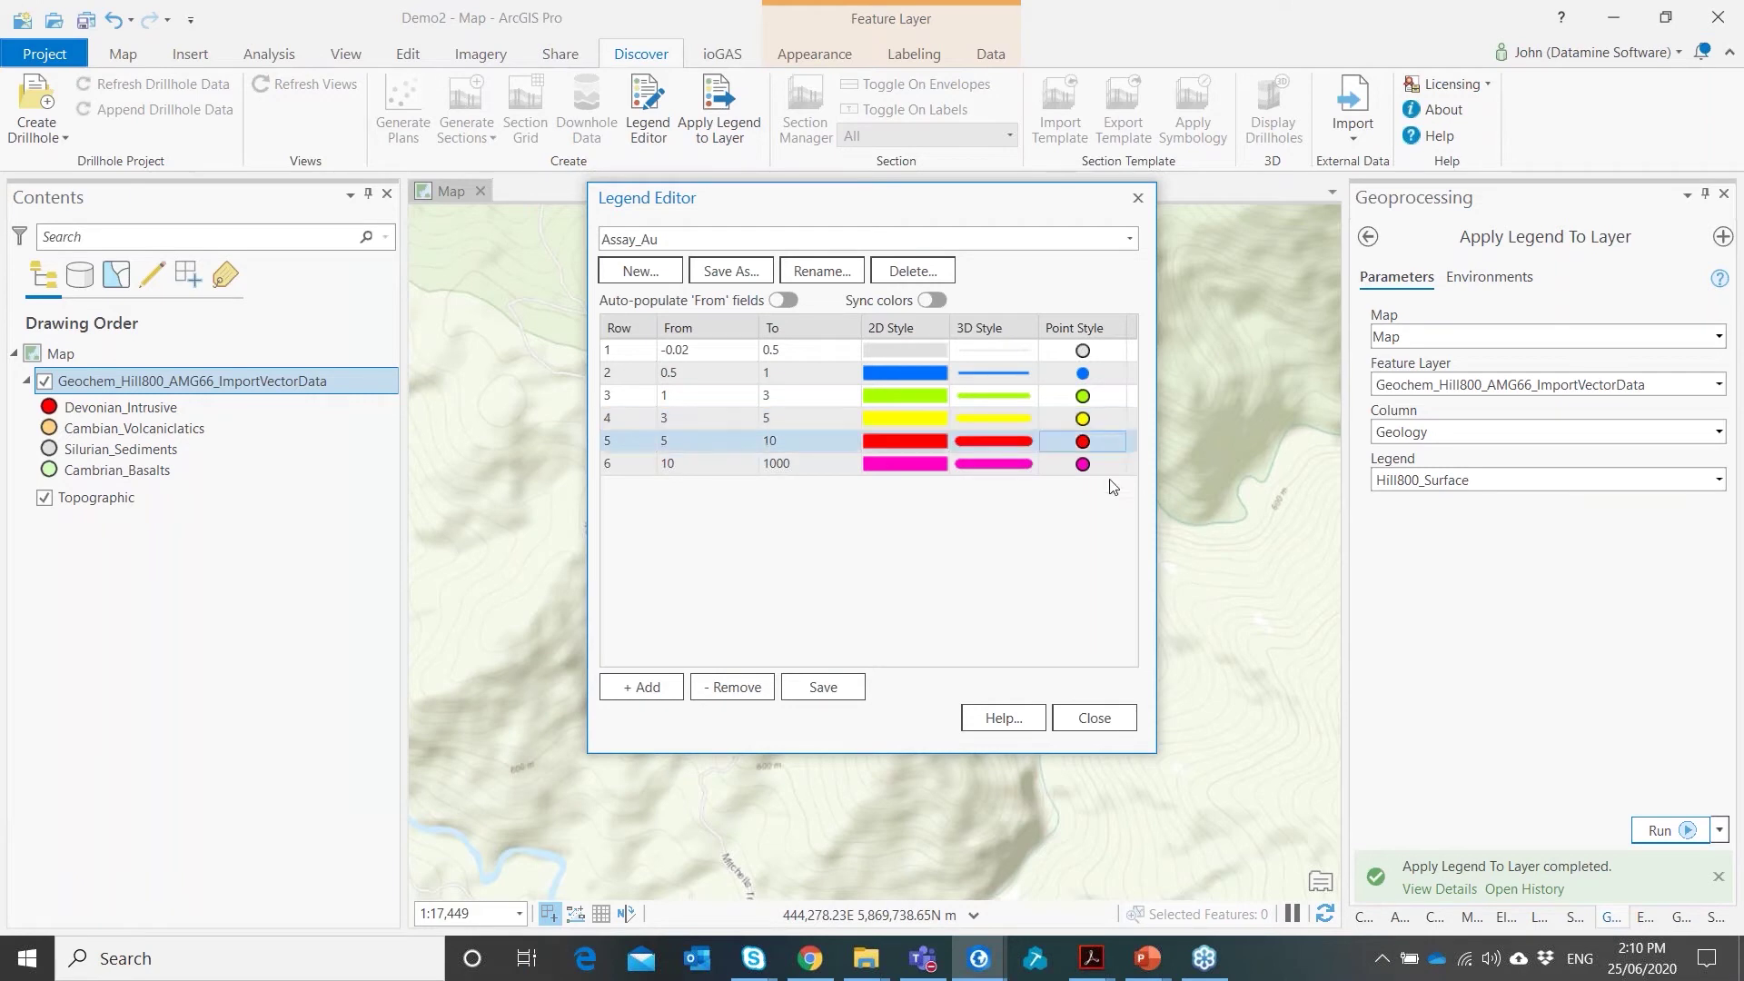
pyautogui.click(1103, 722)
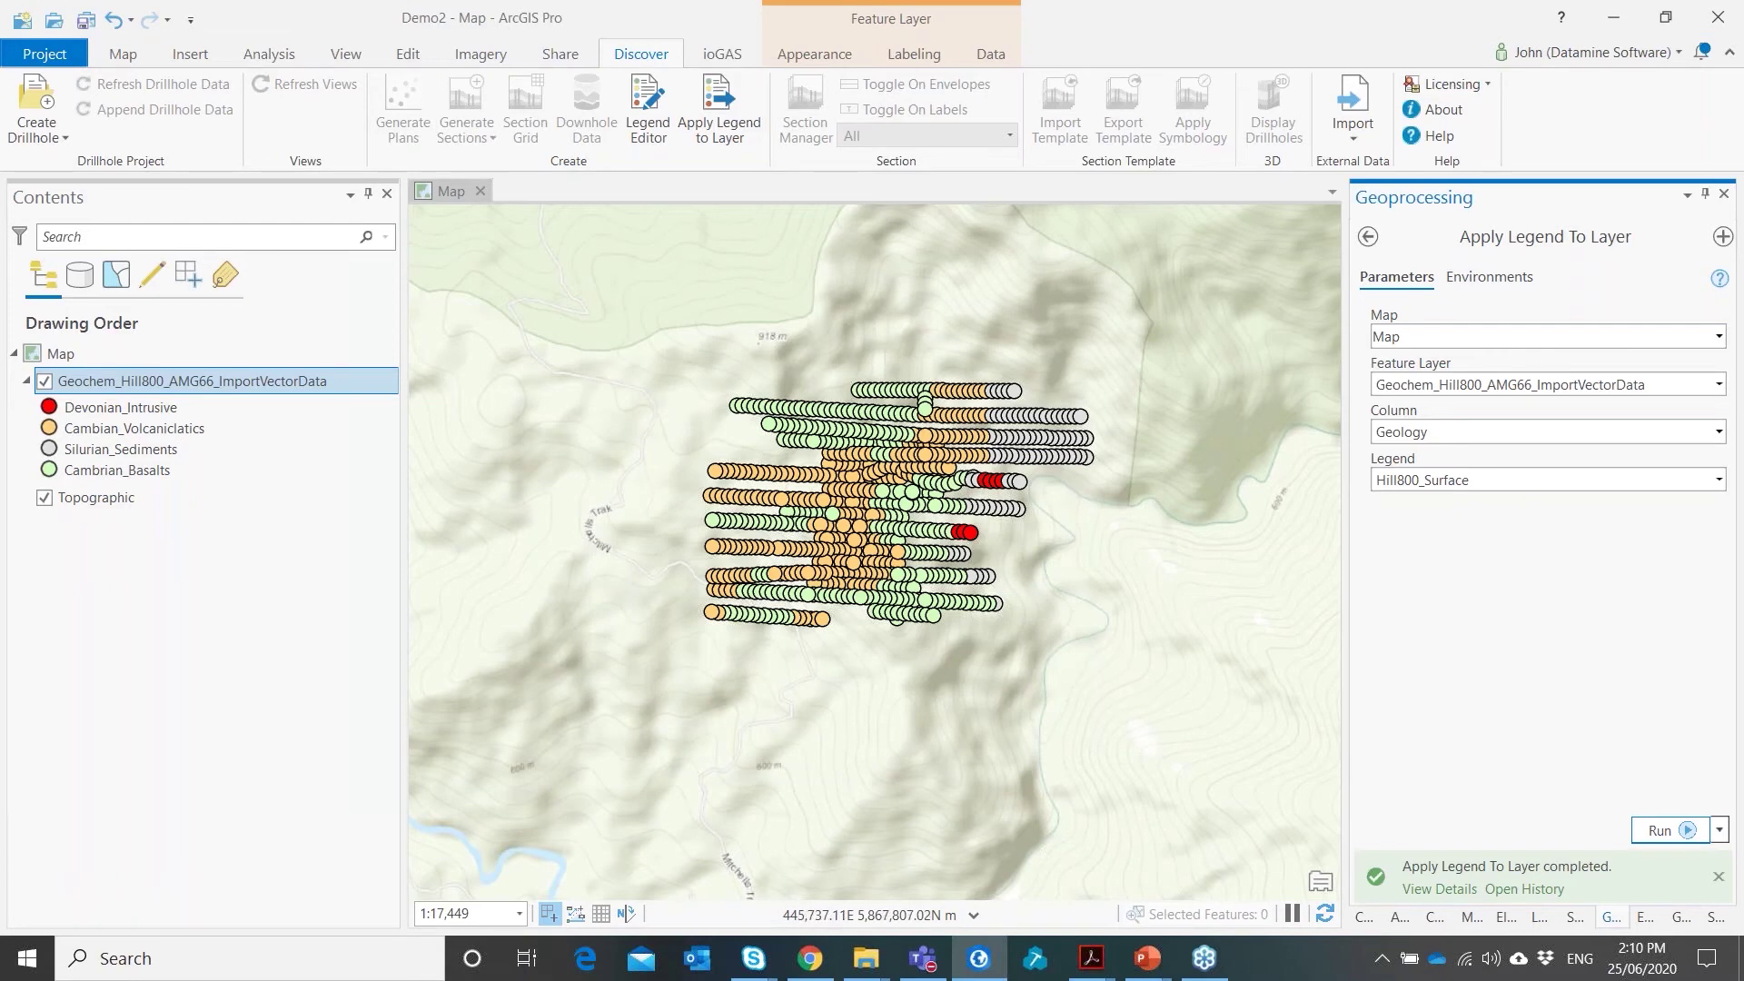
# Start a drillhole project from an Access database, using Jamieson_Minerals_DB_v5.accdb in the Hill800_6655 Database folder as input
pyautogui.click(51, 136)
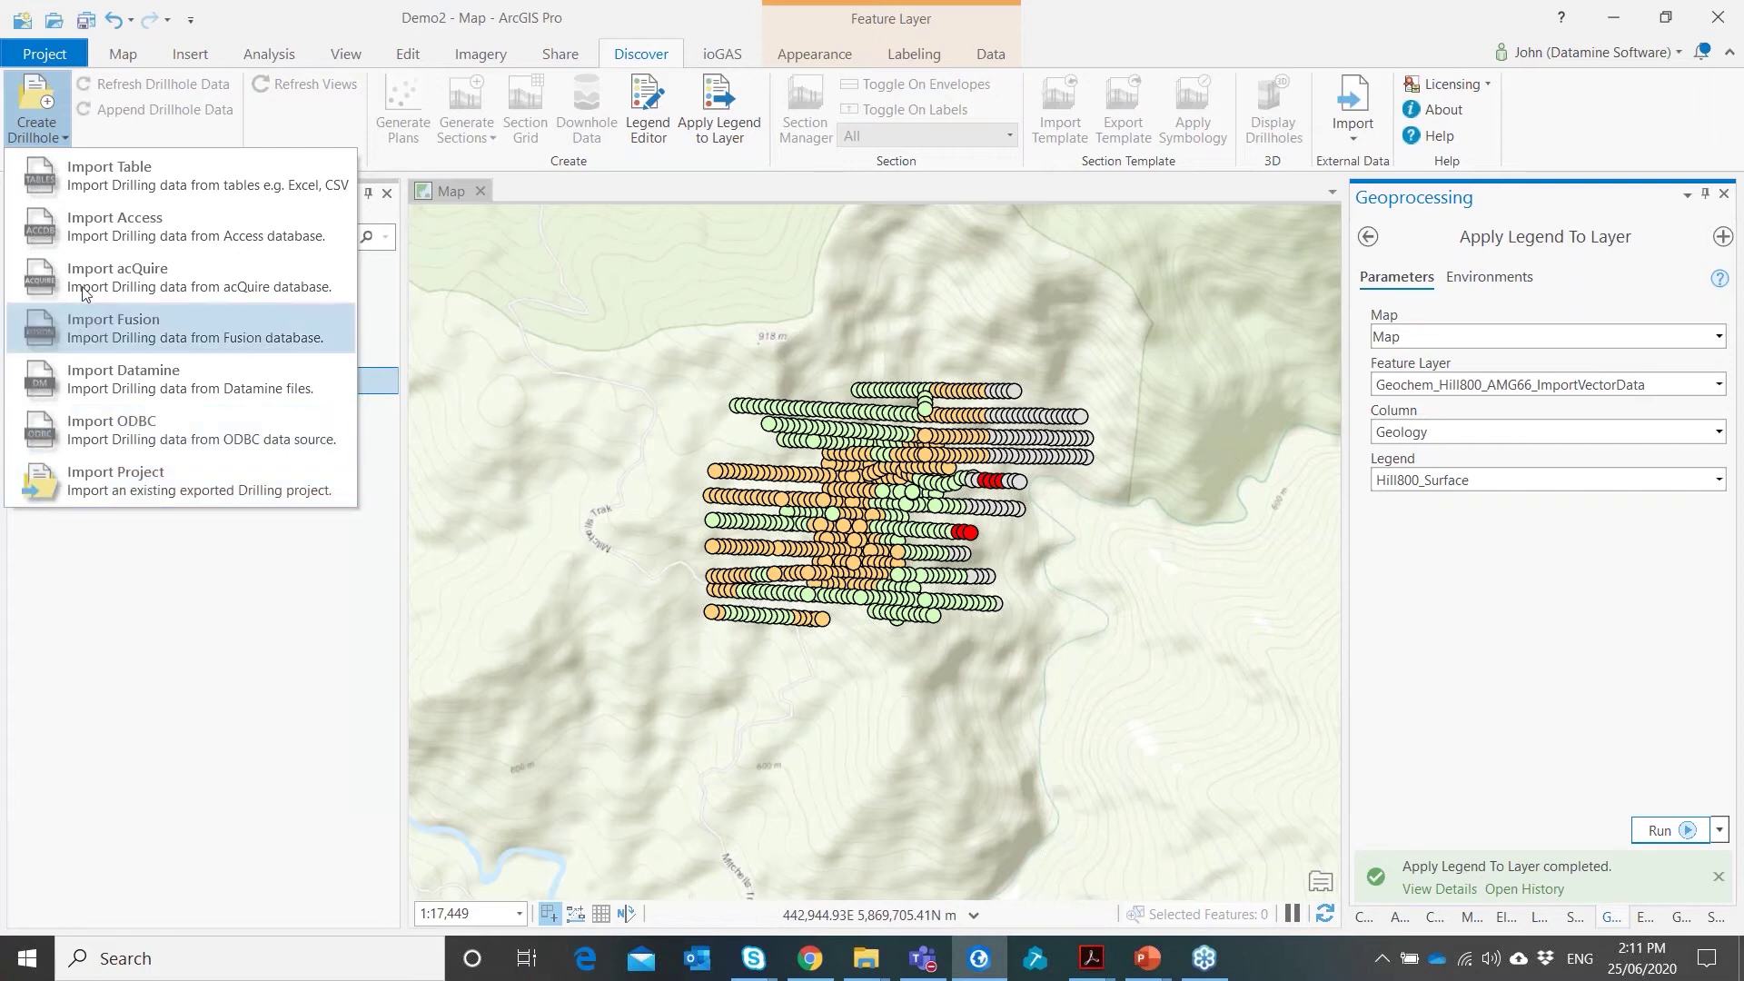
pyautogui.click(93, 233)
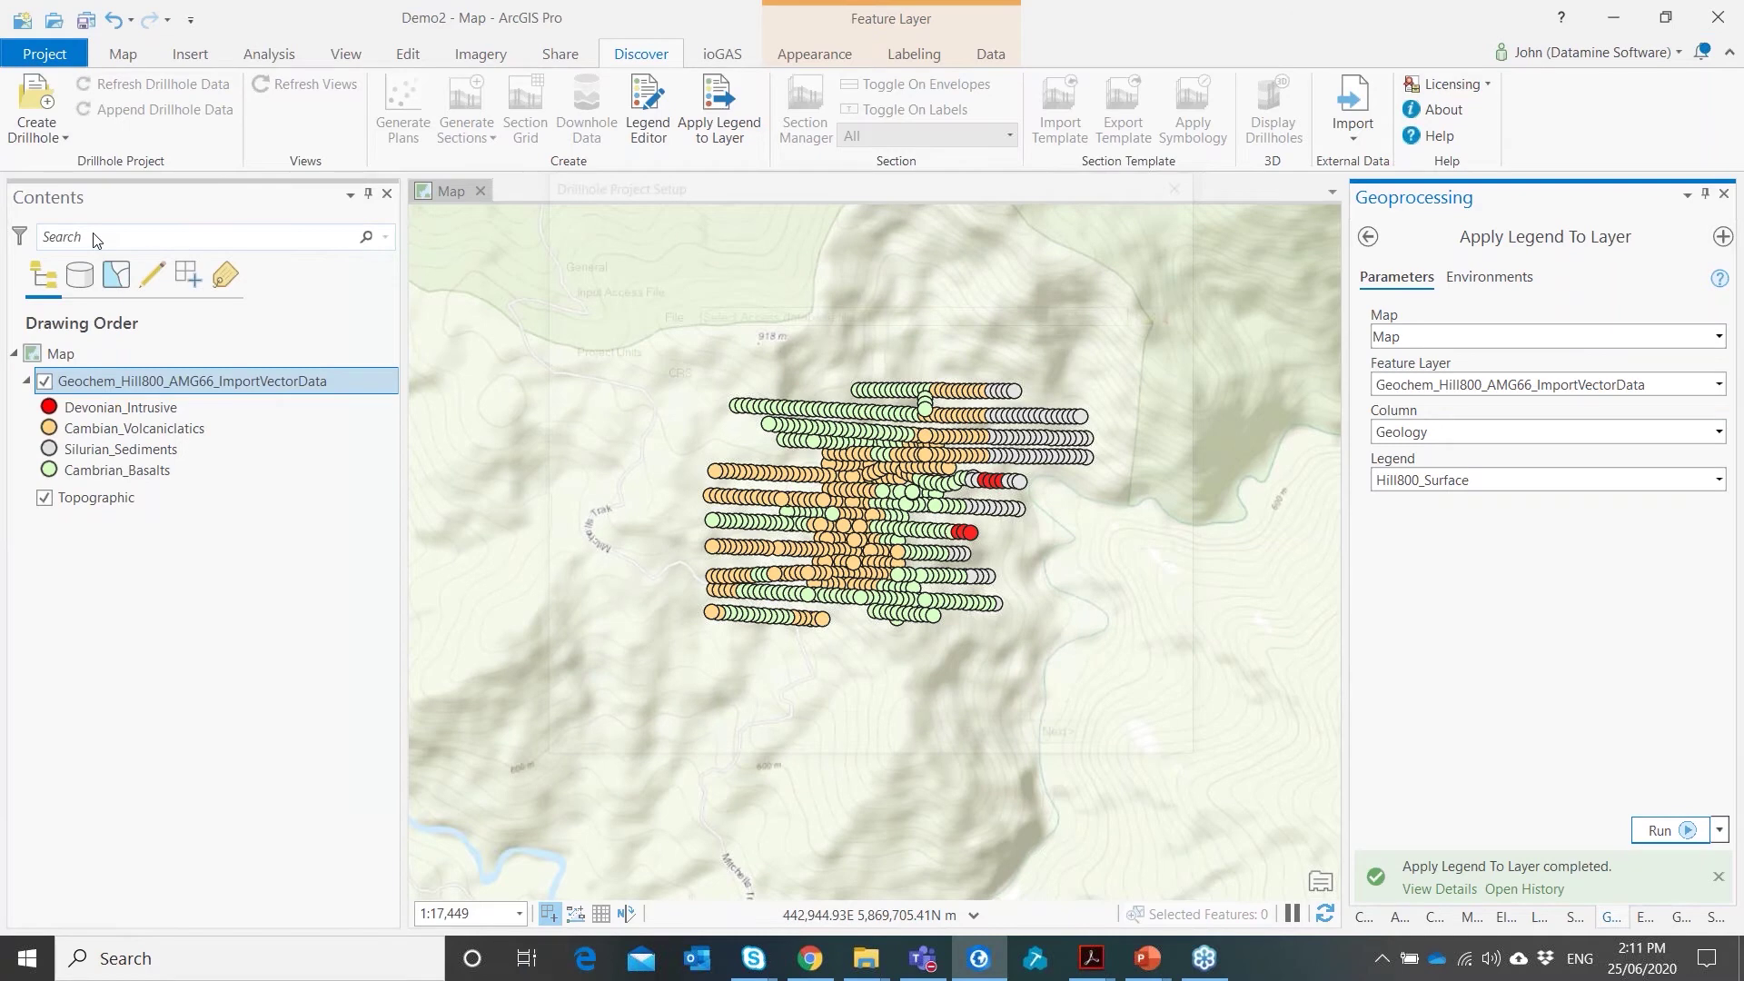
pyautogui.click(1160, 314)
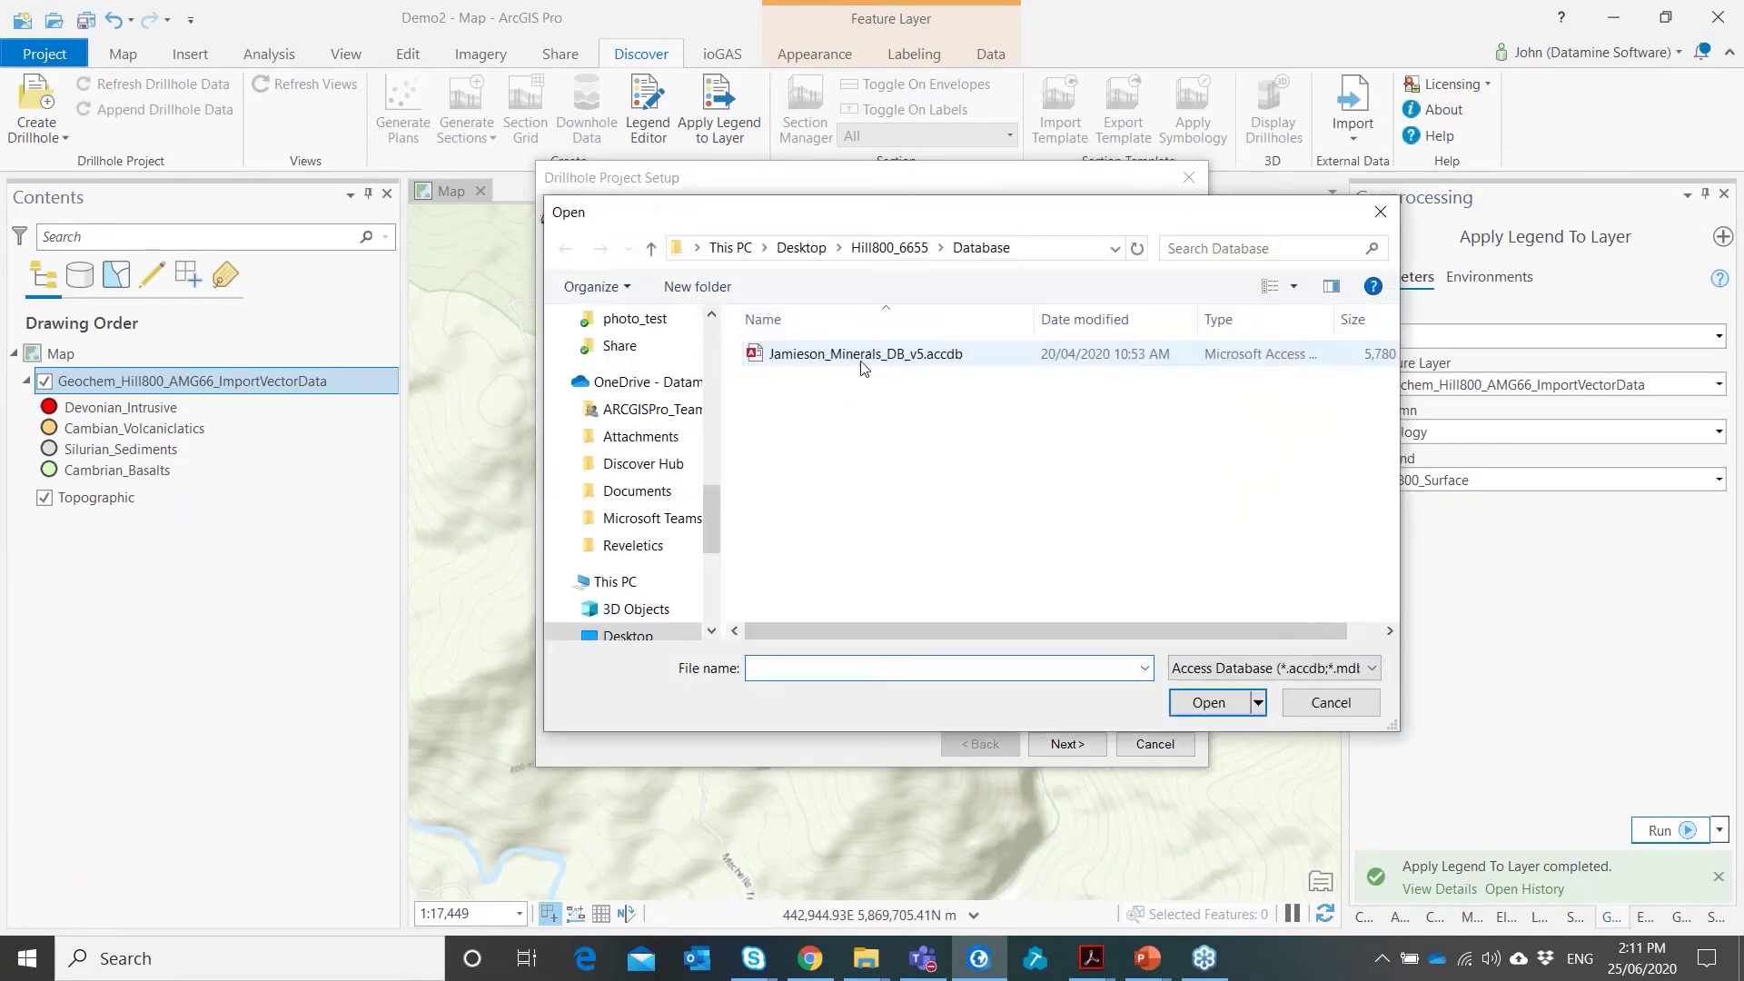
pyautogui.click(864, 353)
pyautogui.click(1209, 704)
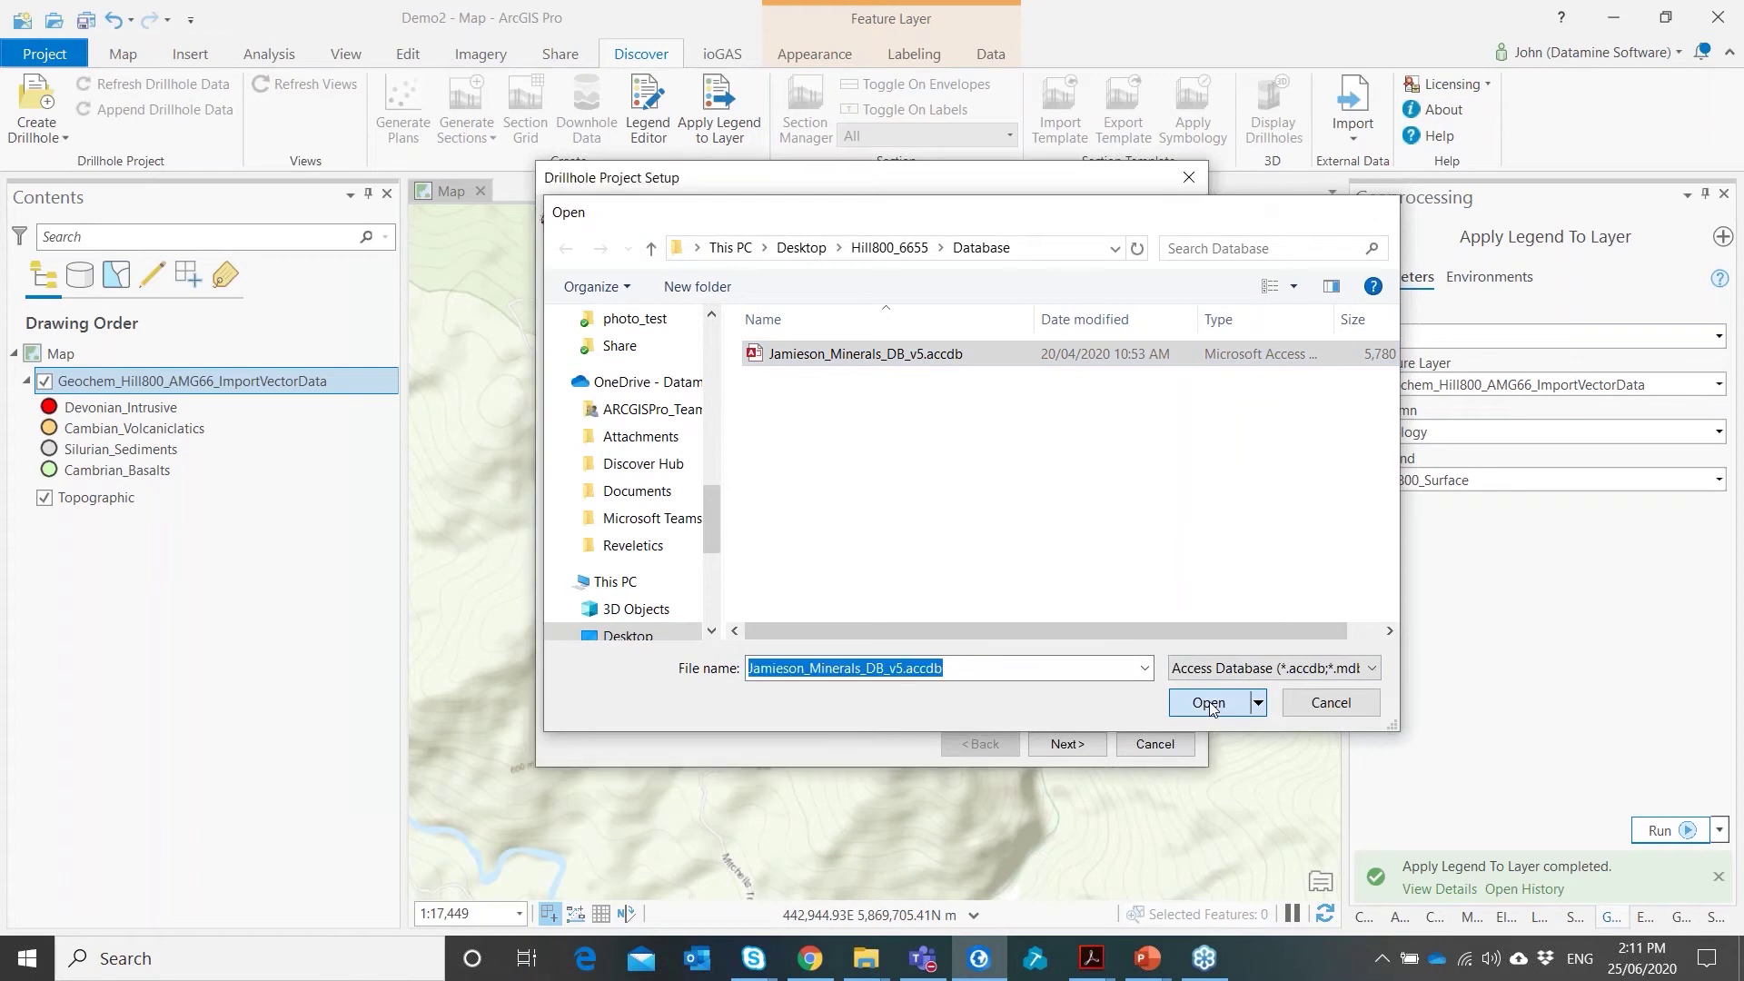
# Confirm AGD 1966 AMG Zone 55 as the project's coordinate system and proceed to the drillhole location settings
pyautogui.click(811, 373)
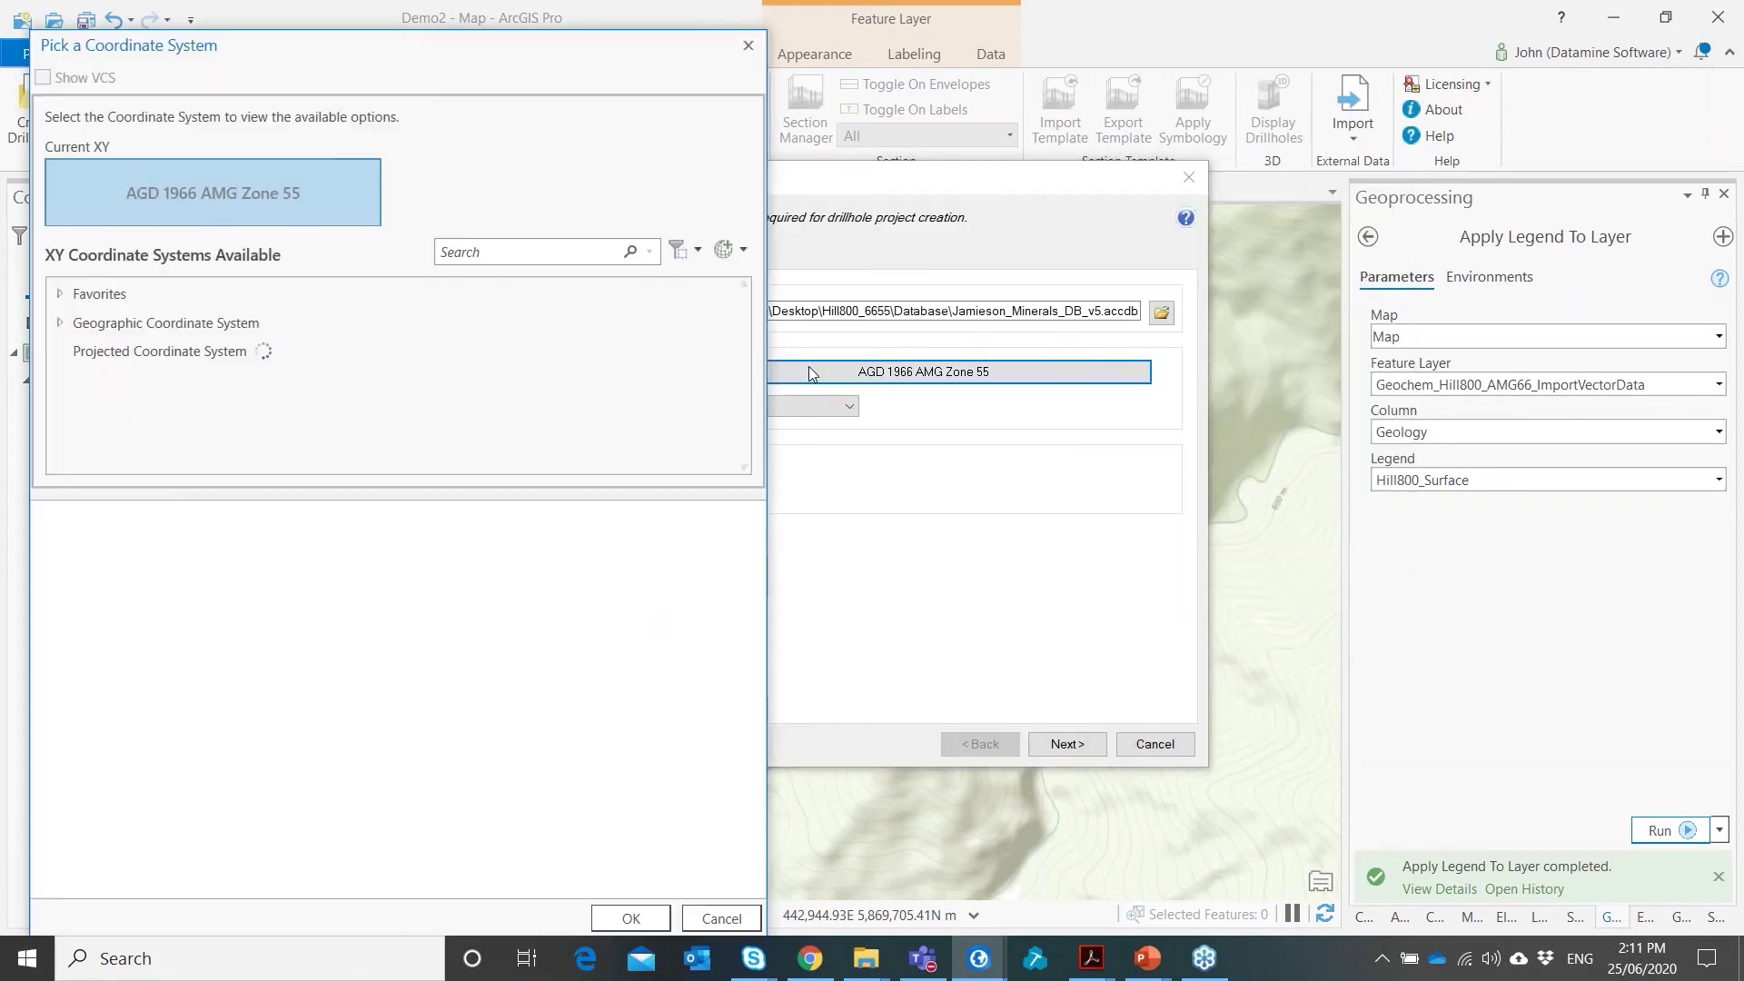
pyautogui.click(626, 919)
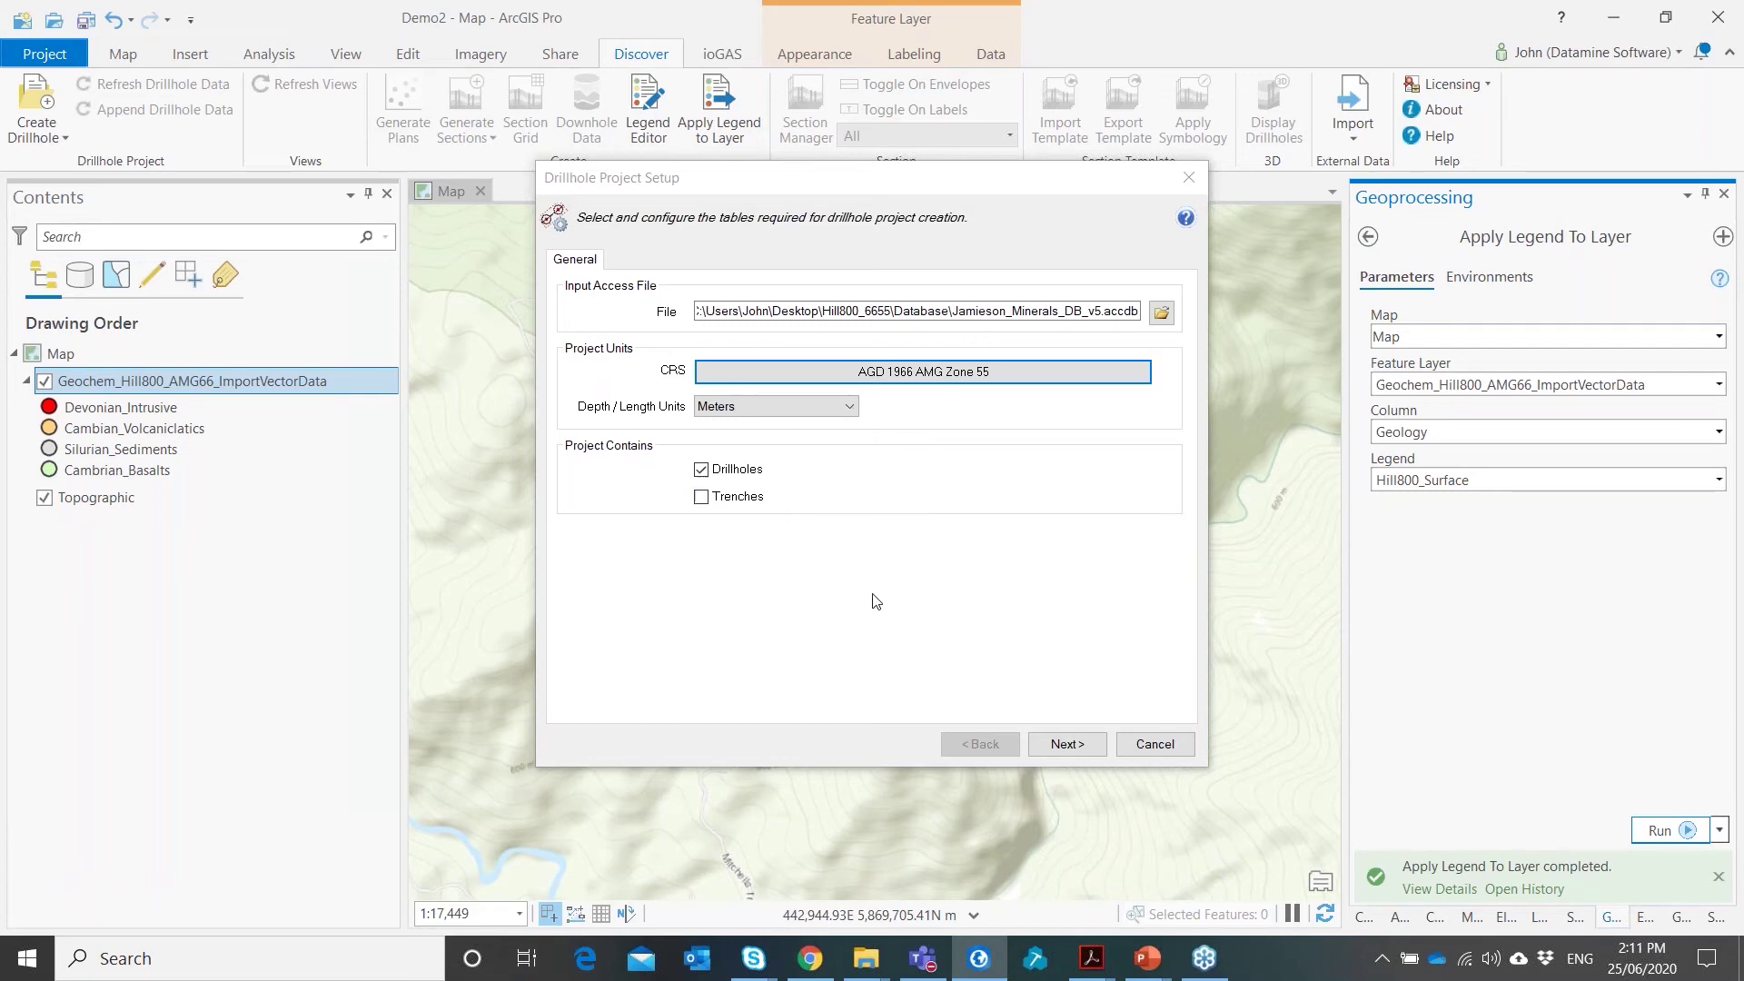
pyautogui.click(1059, 746)
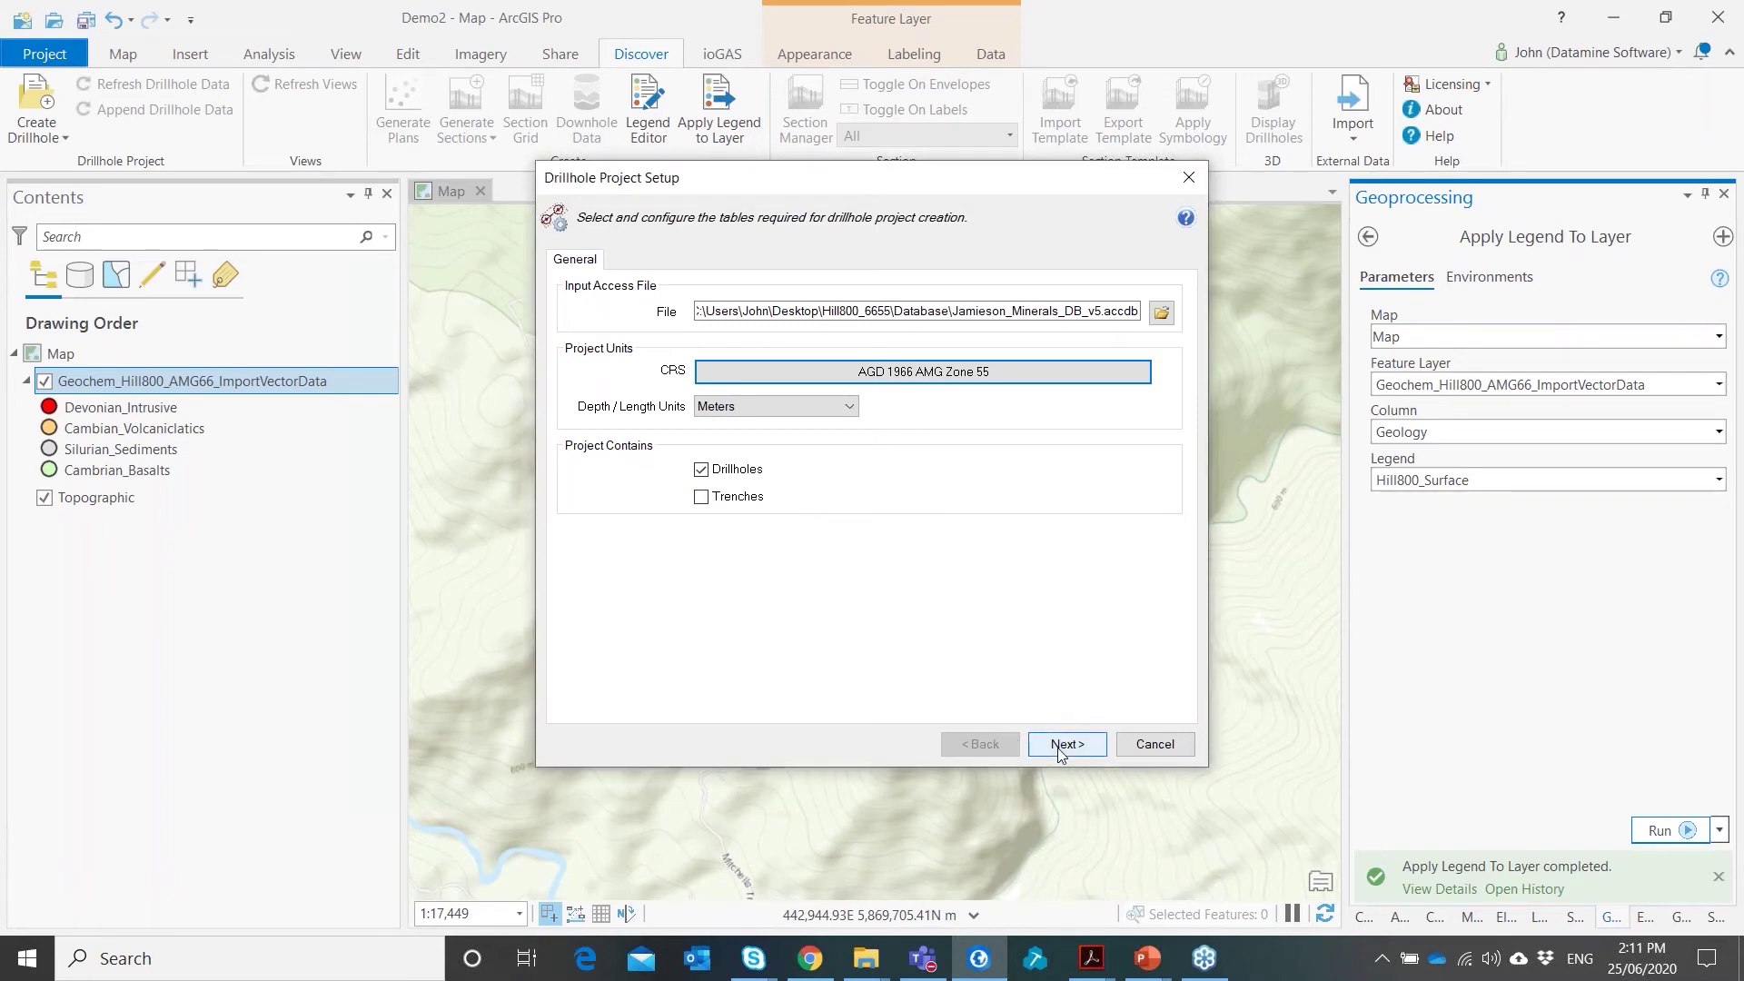
pyautogui.click(1059, 746)
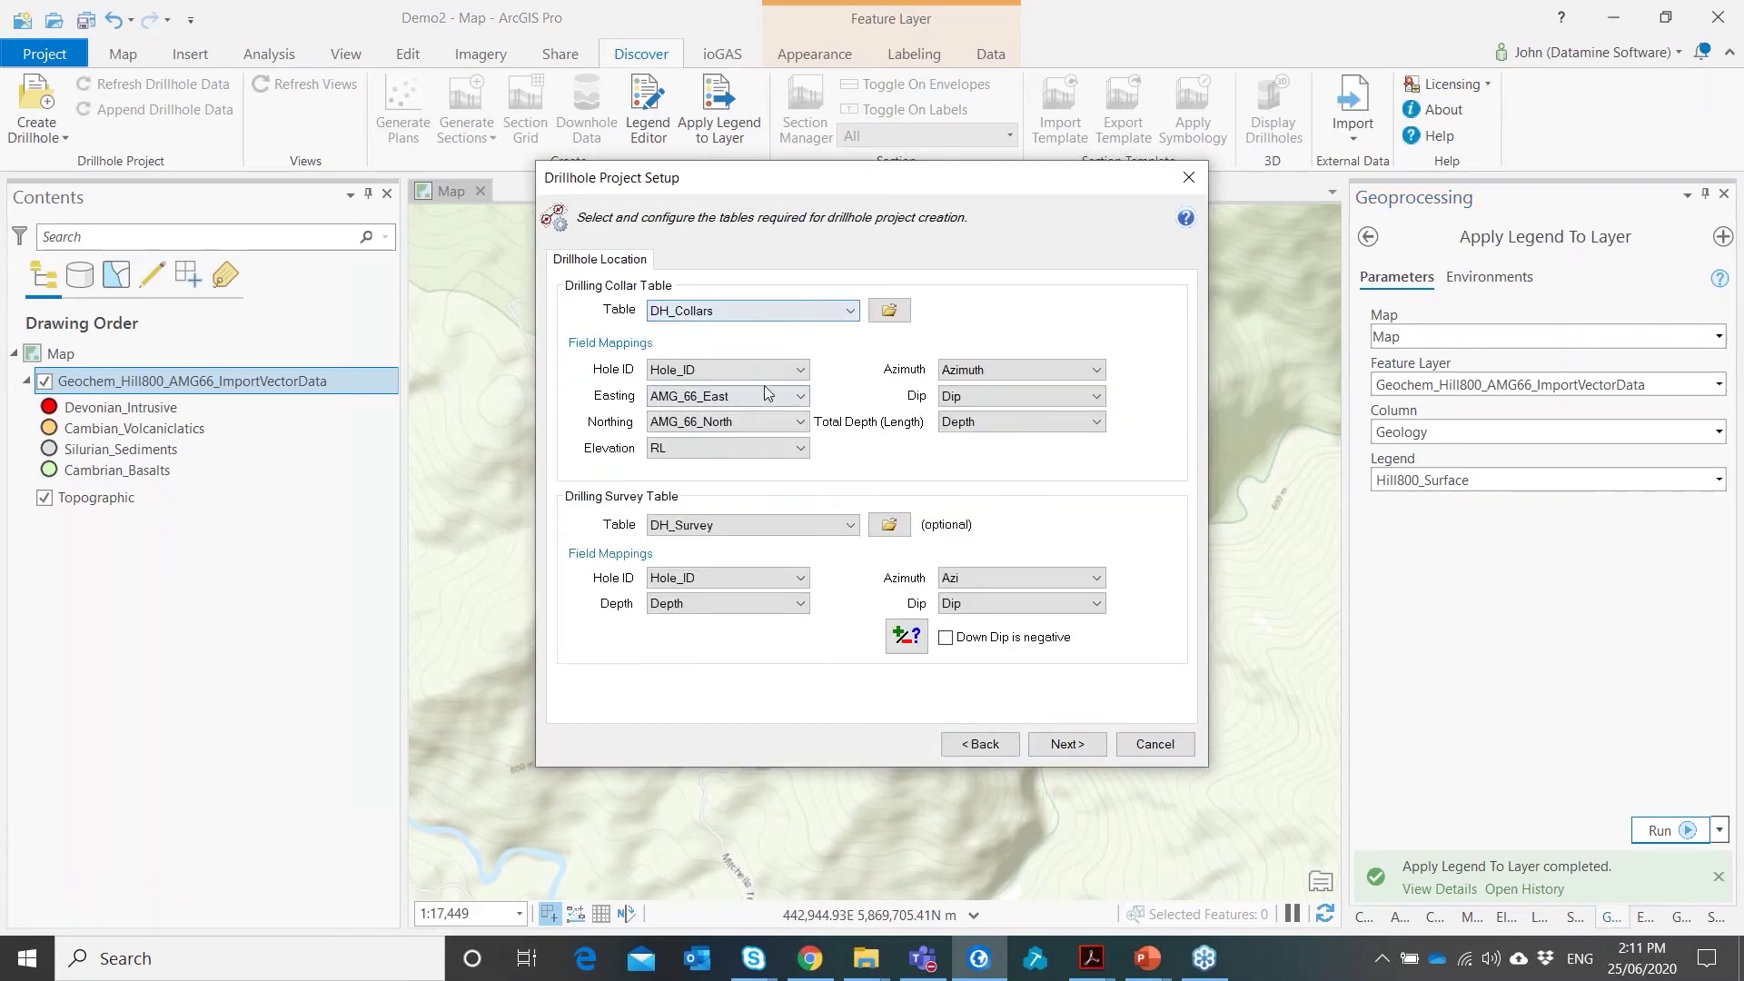
# Map the collar elevation to RL_DTM_10, run the dip sign check on the survey table and proceed to the downhole tables
pyautogui.click(700, 448)
pyautogui.click(690, 613)
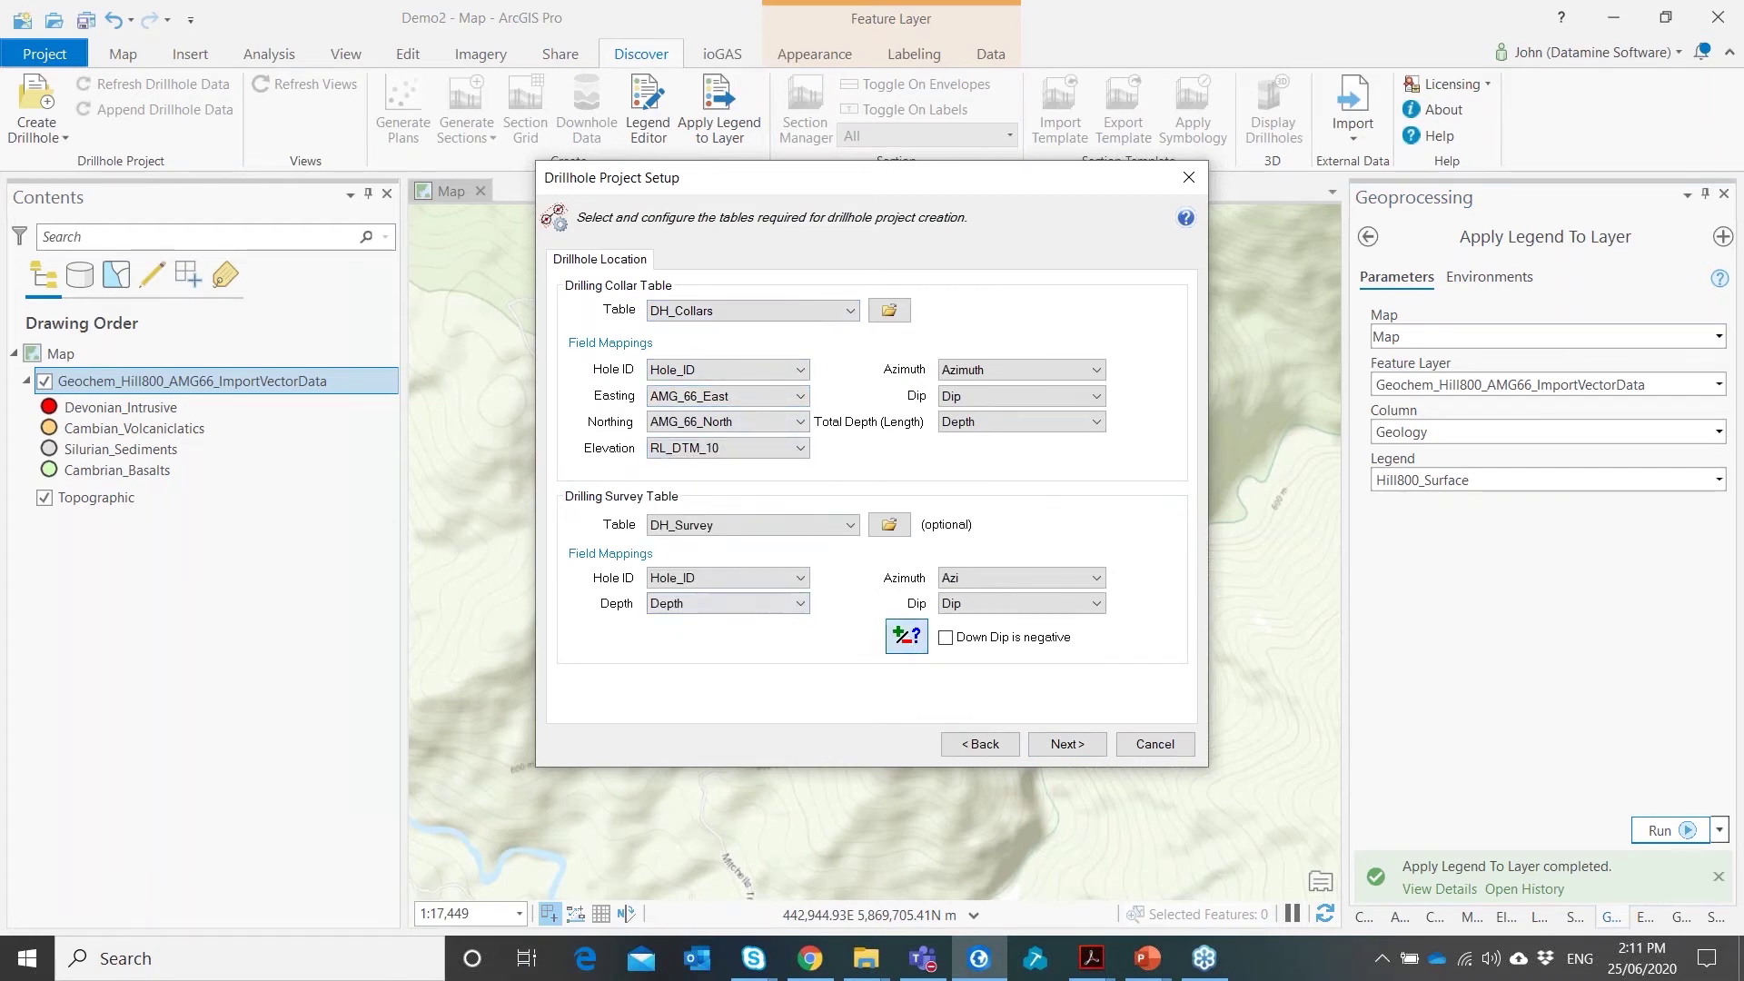
pyautogui.click(905, 636)
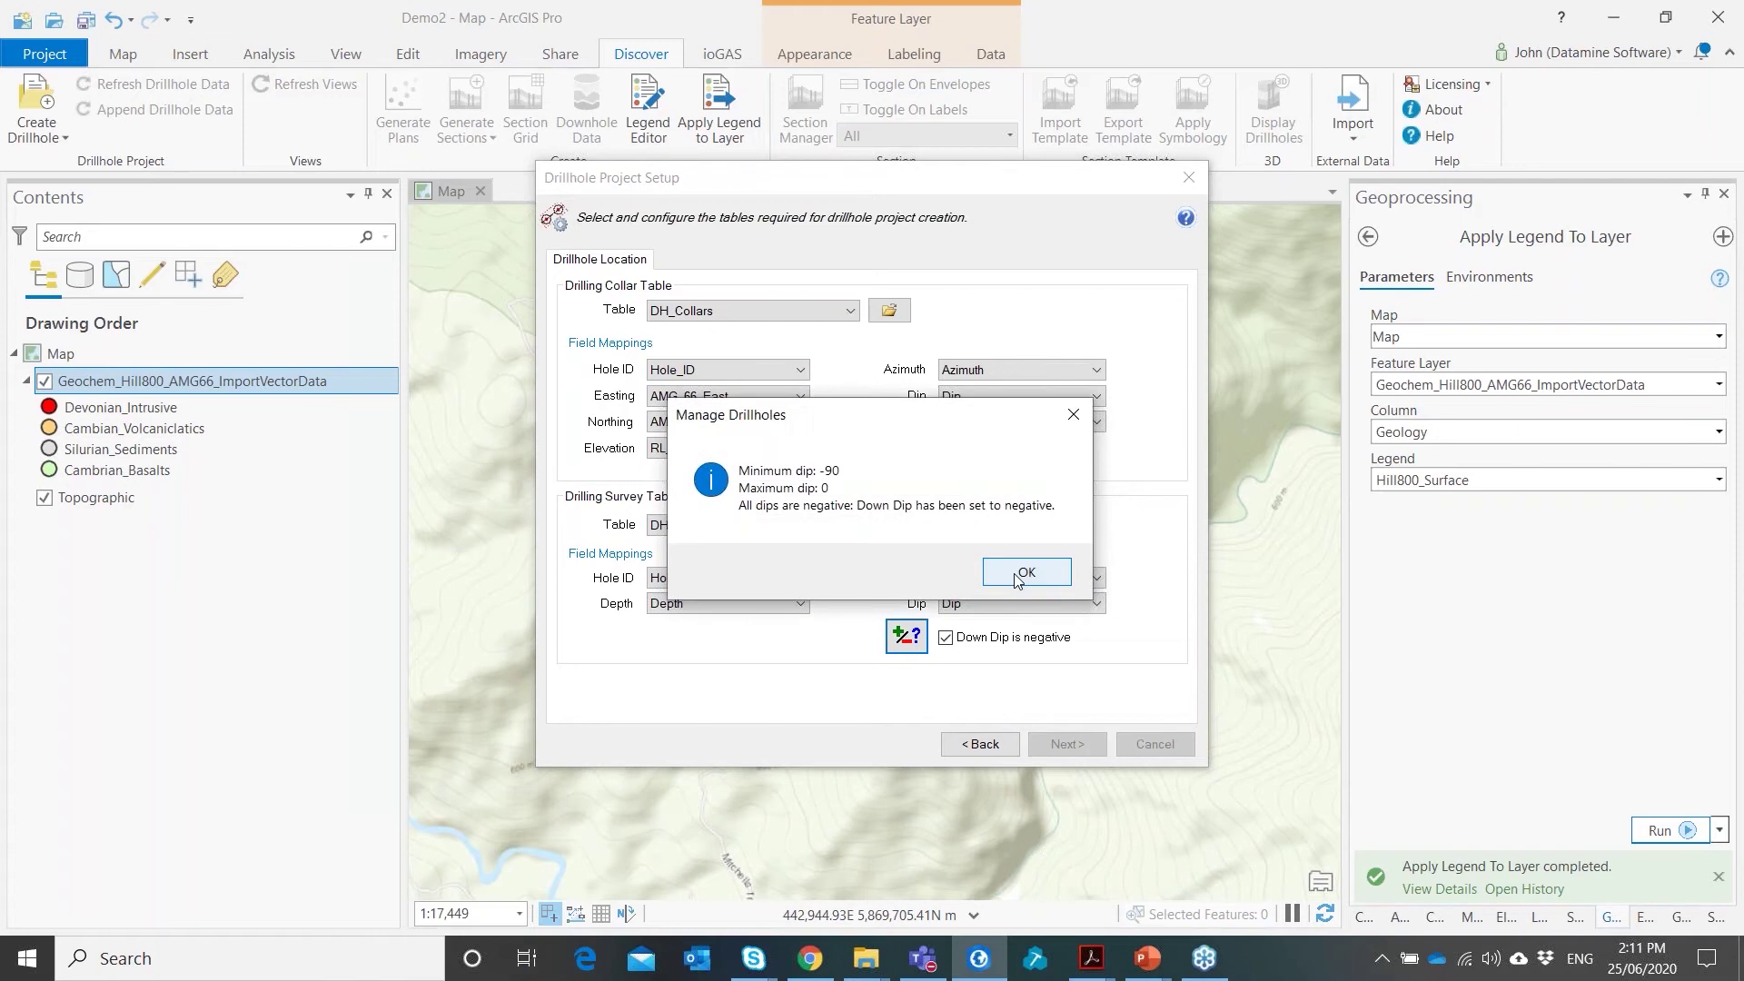
pyautogui.click(1018, 572)
pyautogui.click(1068, 744)
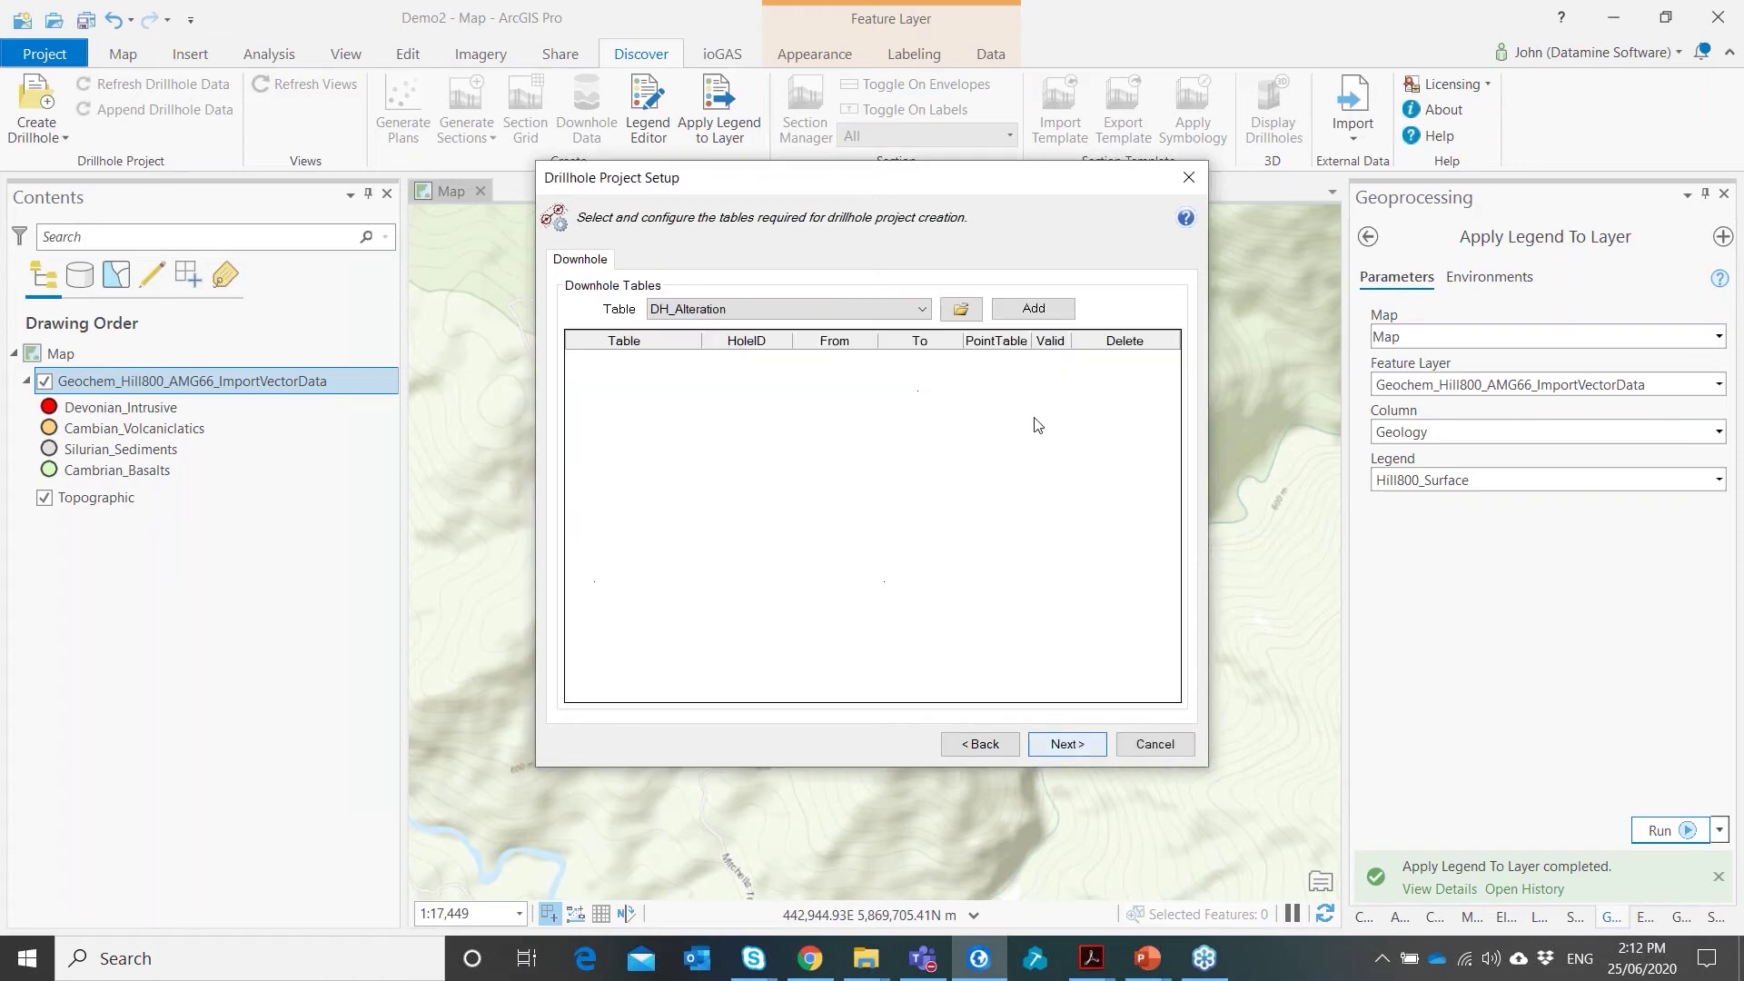
# Add the DH_Assay and DH_Alteration downhole tables to the project and proceed to the surfaces settings
pyautogui.click(885, 310)
pyautogui.click(888, 343)
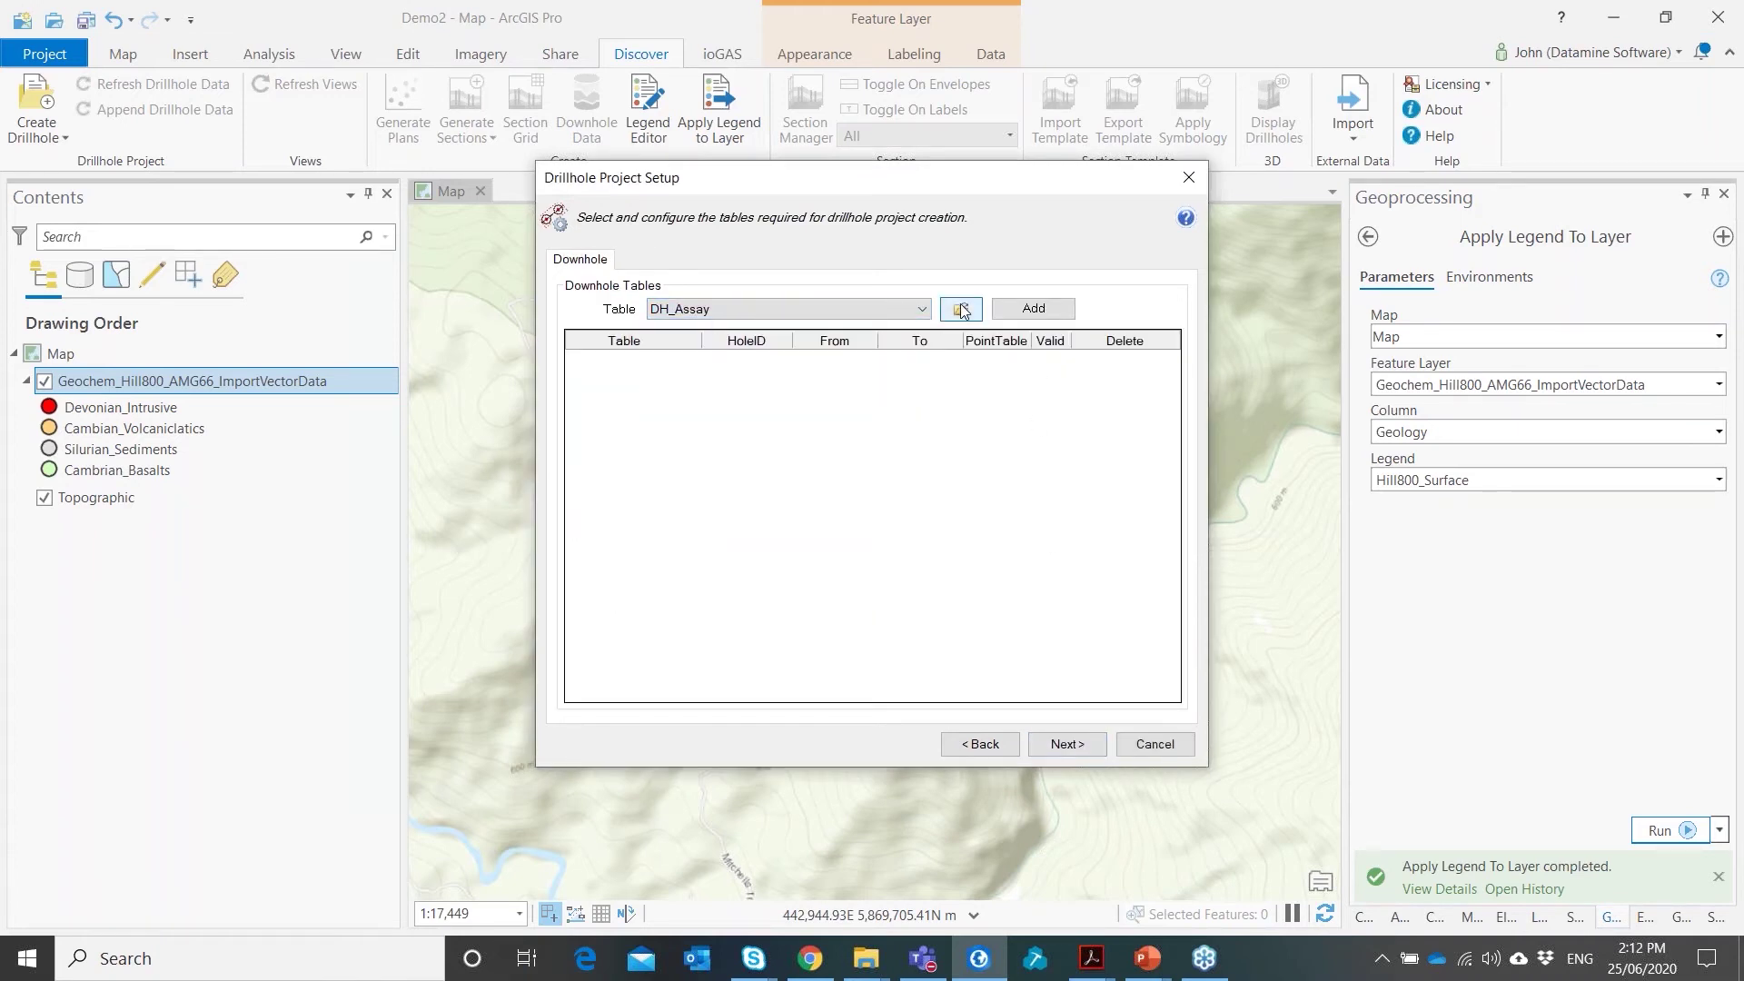
pyautogui.click(961, 310)
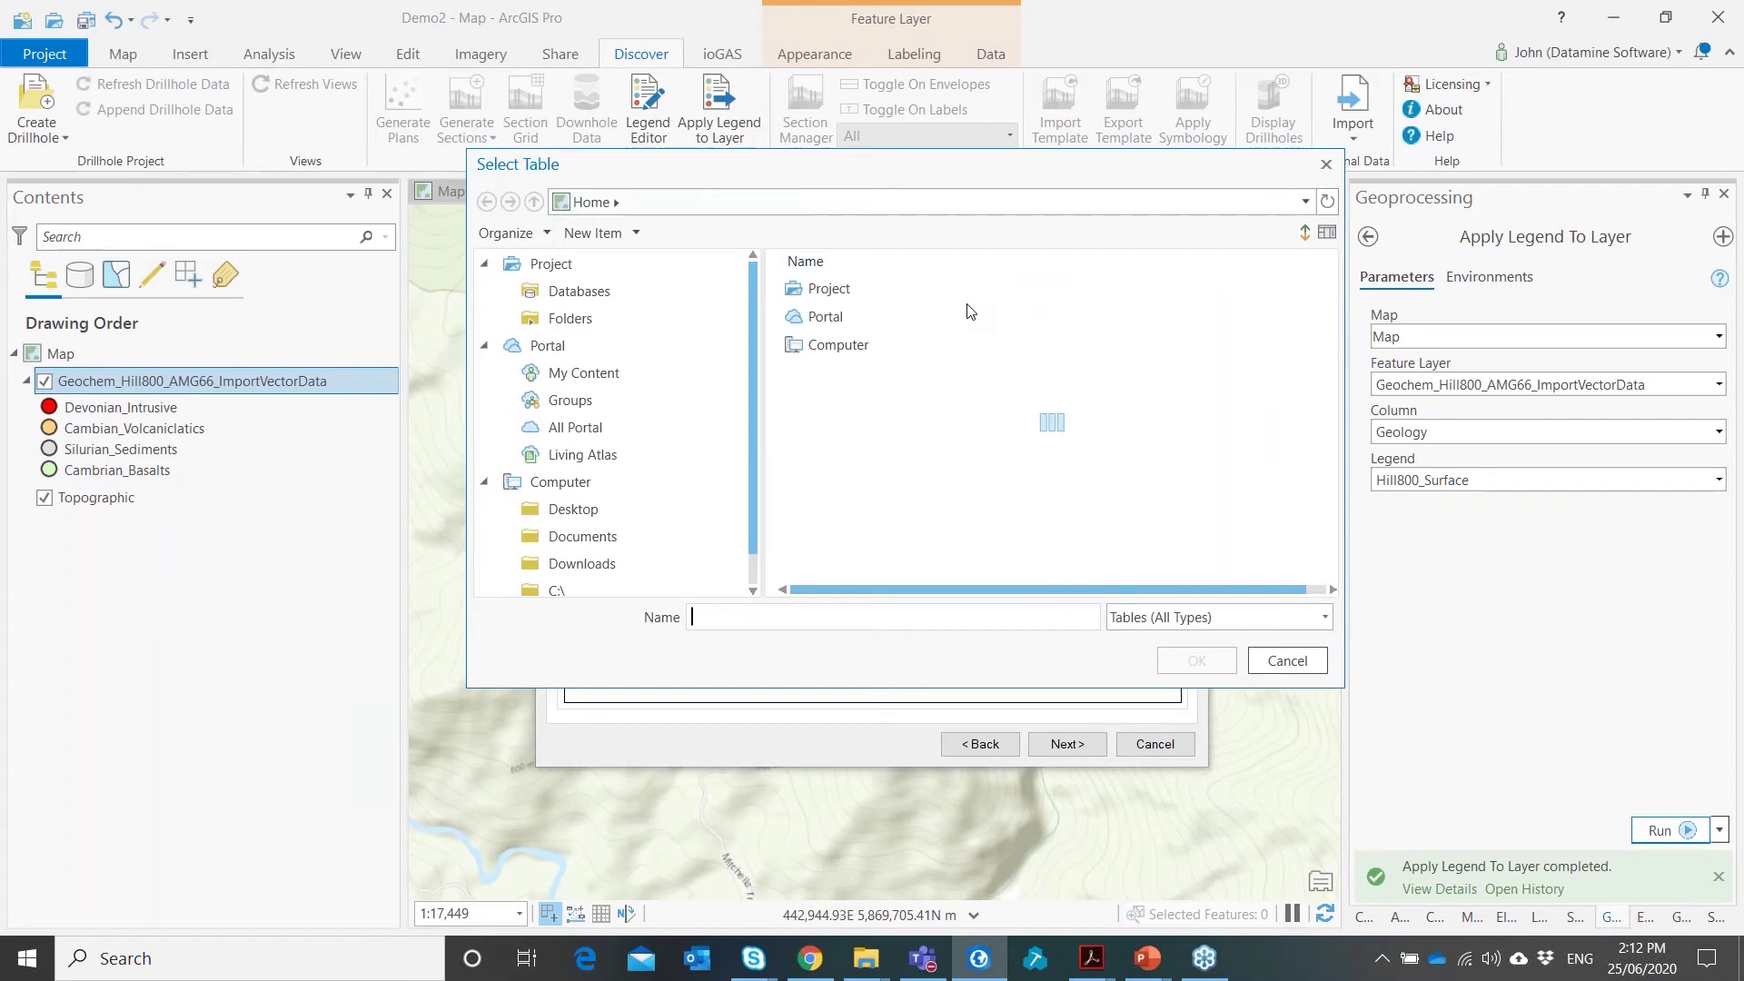
pyautogui.click(1288, 661)
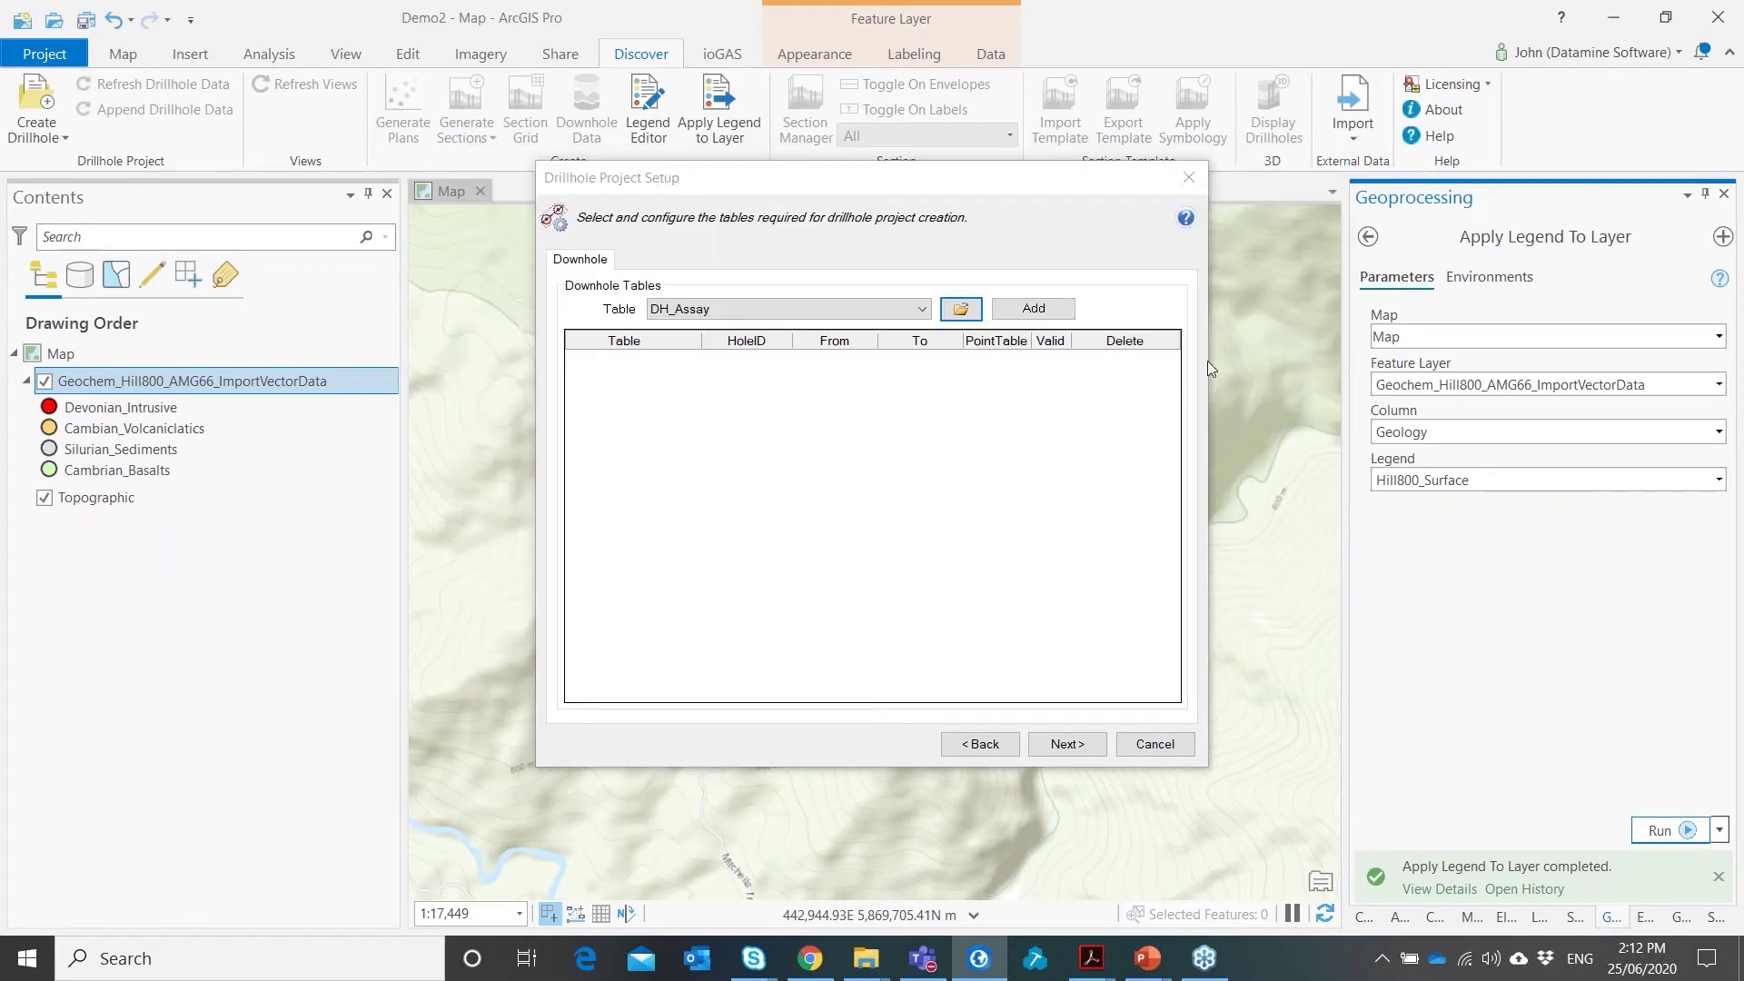
pyautogui.click(1033, 309)
pyautogui.click(922, 309)
pyautogui.click(781, 327)
pyautogui.click(1017, 311)
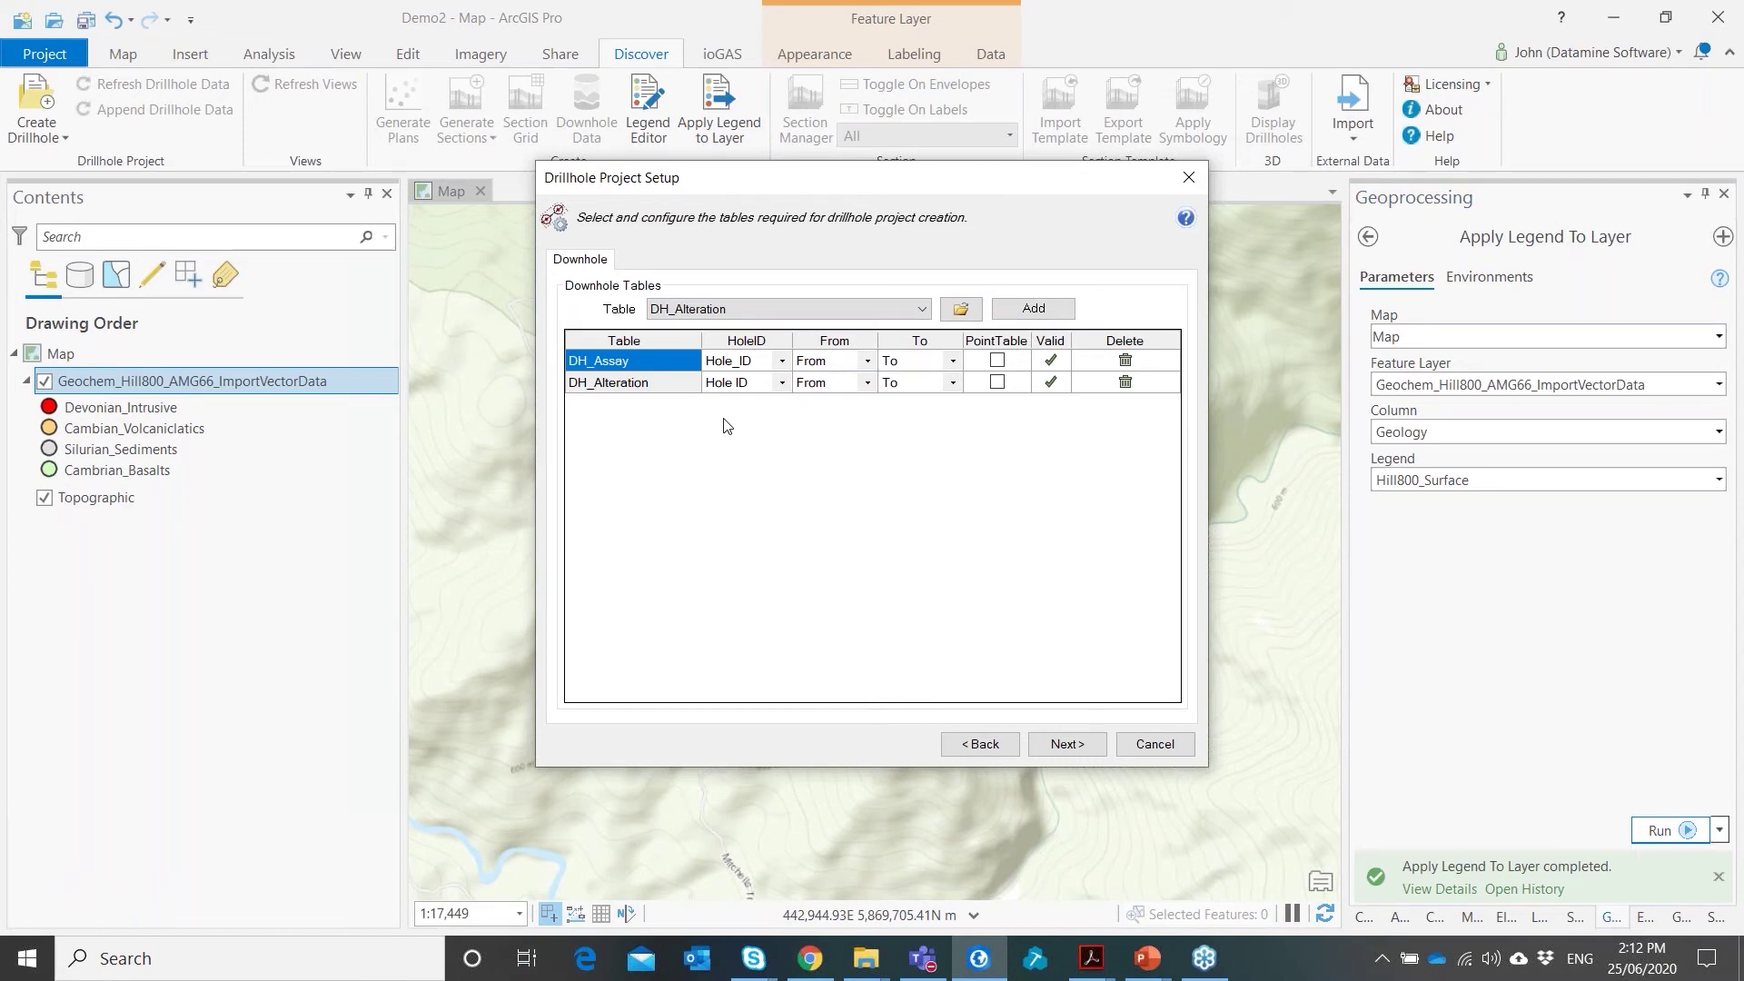
pyautogui.click(1063, 744)
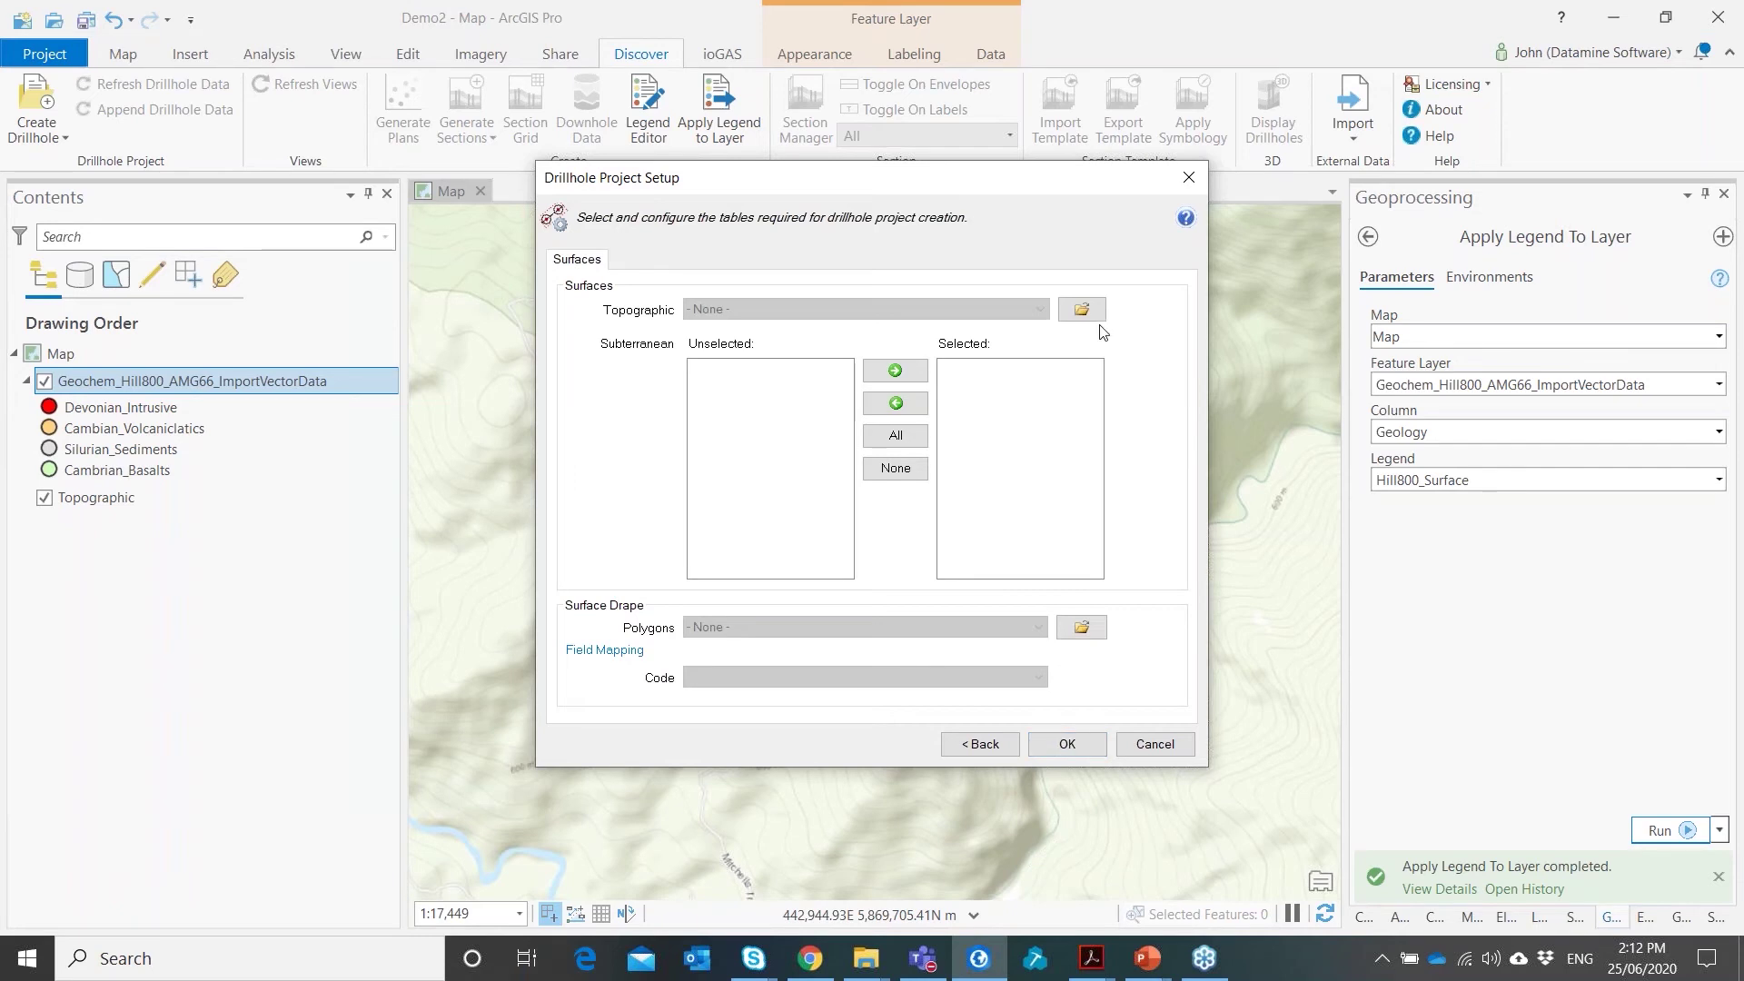
# Filter the elevation sources to Rasters (All Local Types) and load Hill800_Topo_66.asc from Hill800_Grids as a surface
pyautogui.click(1096, 317)
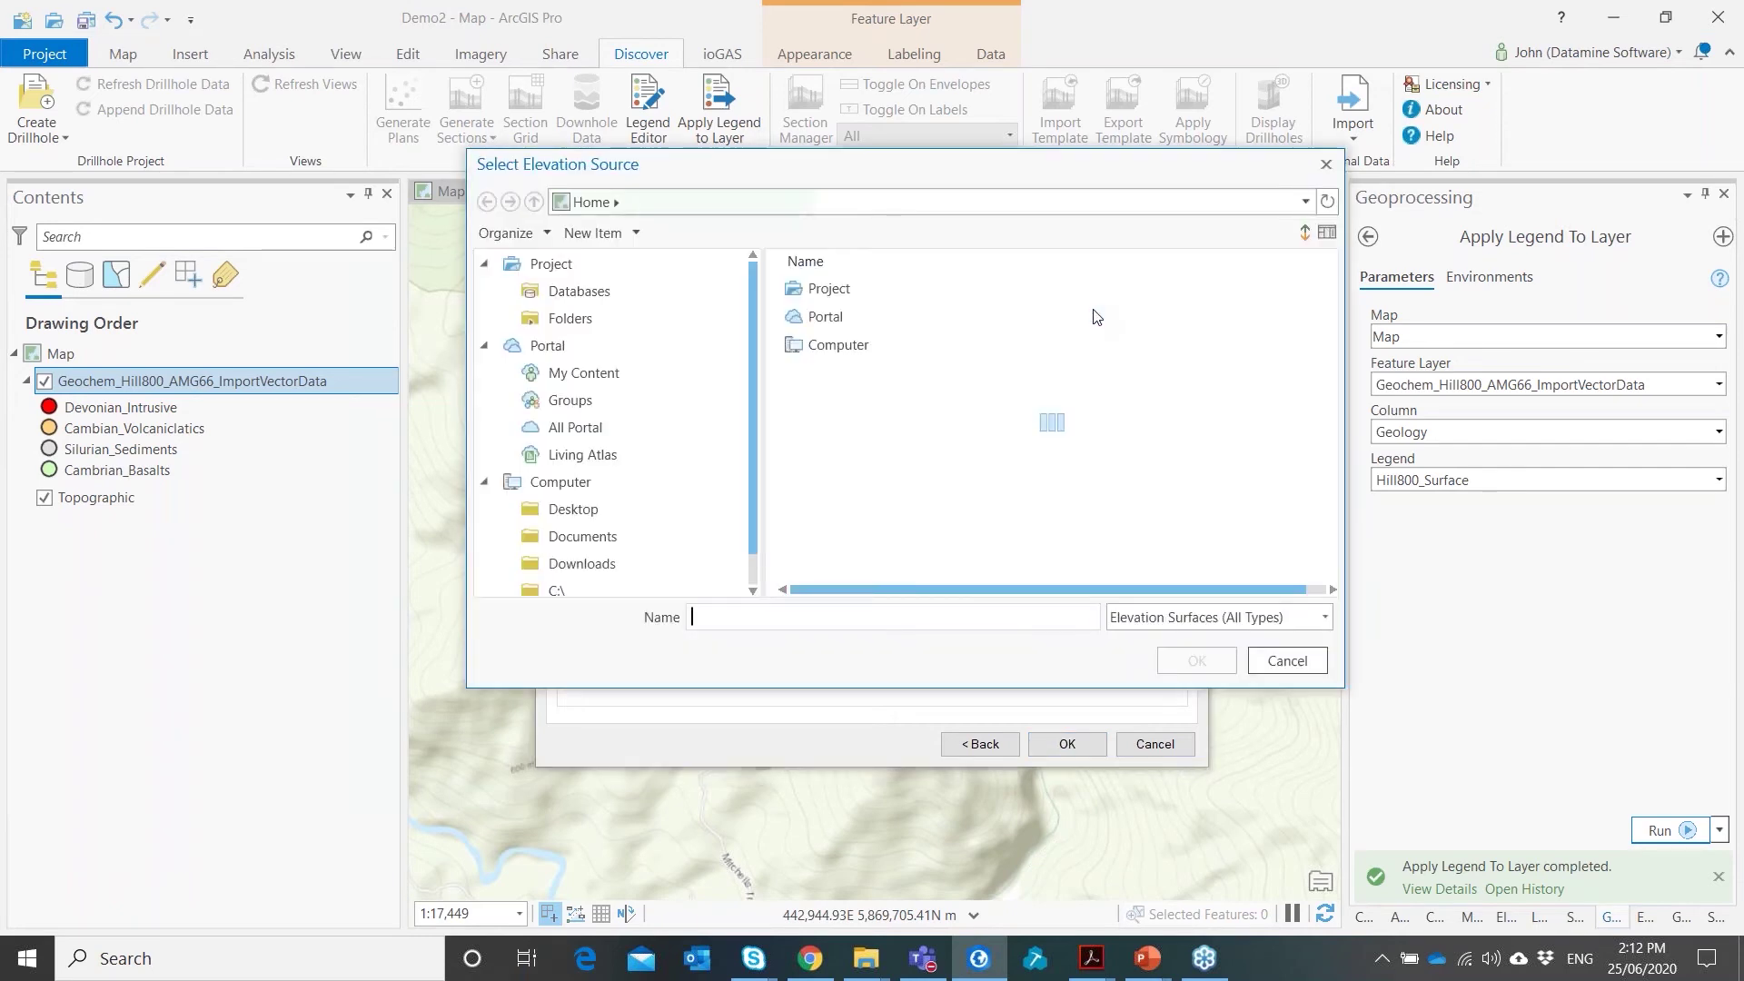
pyautogui.click(1317, 620)
pyautogui.press('Down')
pyautogui.press('Down')
pyautogui.press('Return')
pyautogui.click(1319, 619)
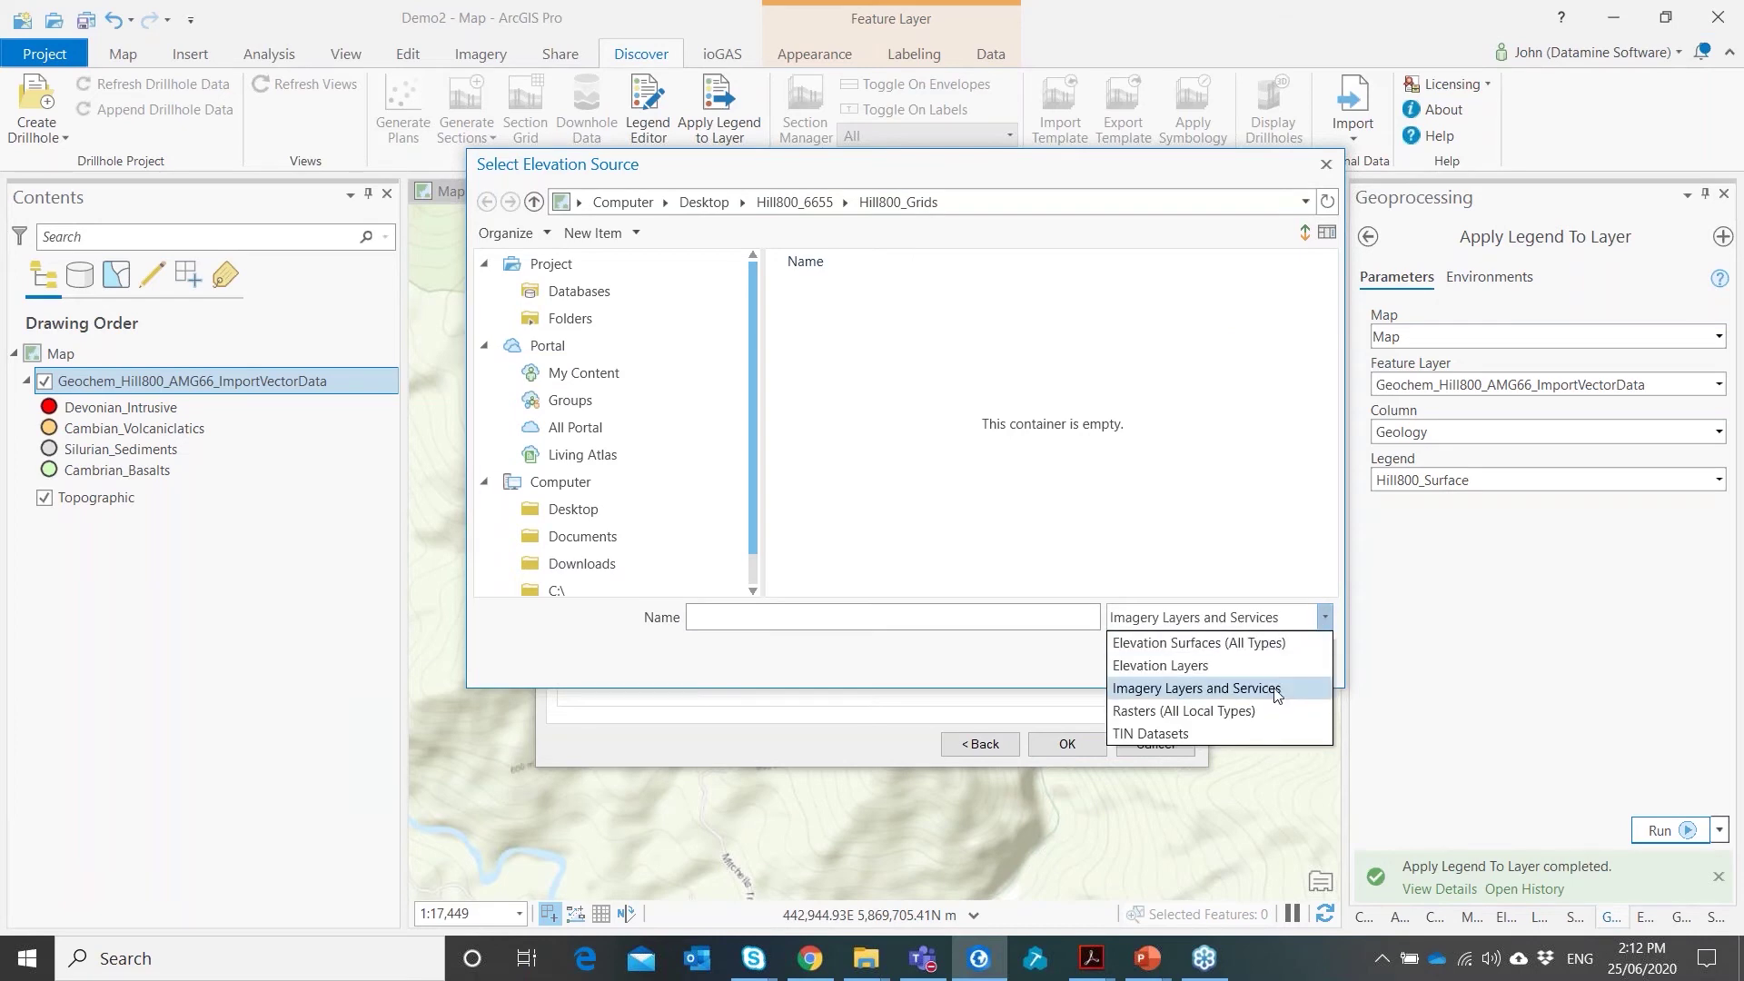
pyautogui.click(1266, 707)
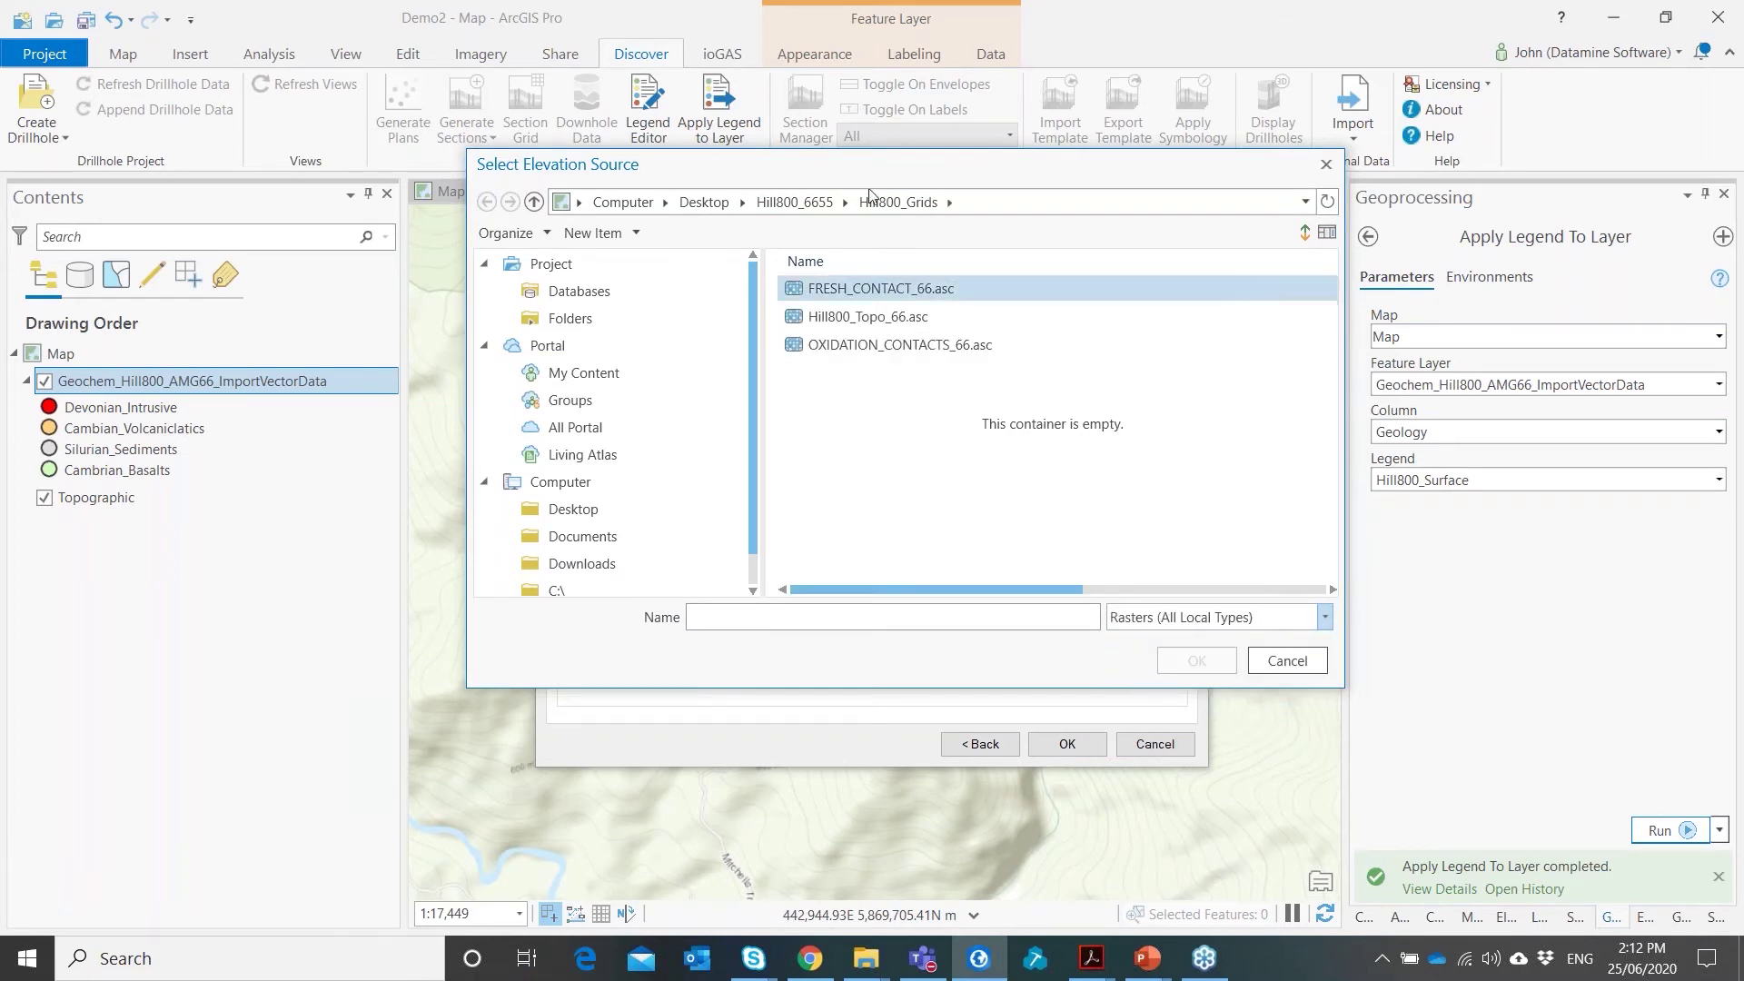
pyautogui.click(845, 317)
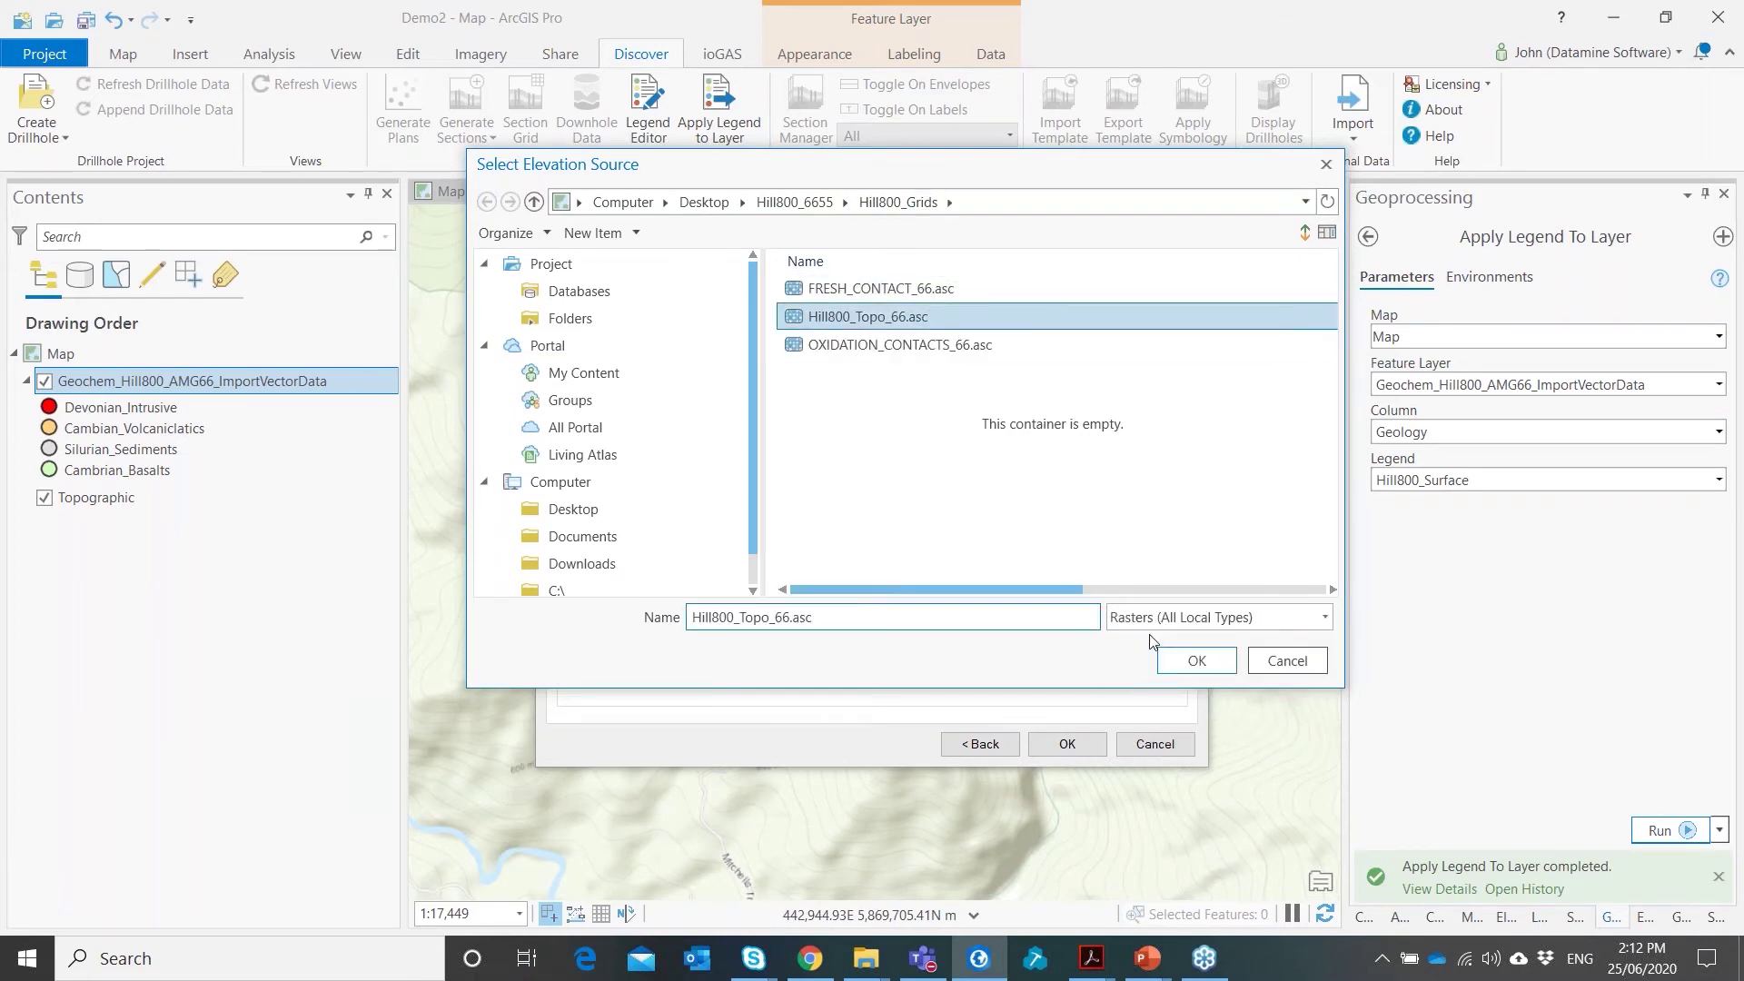
pyautogui.click(1196, 661)
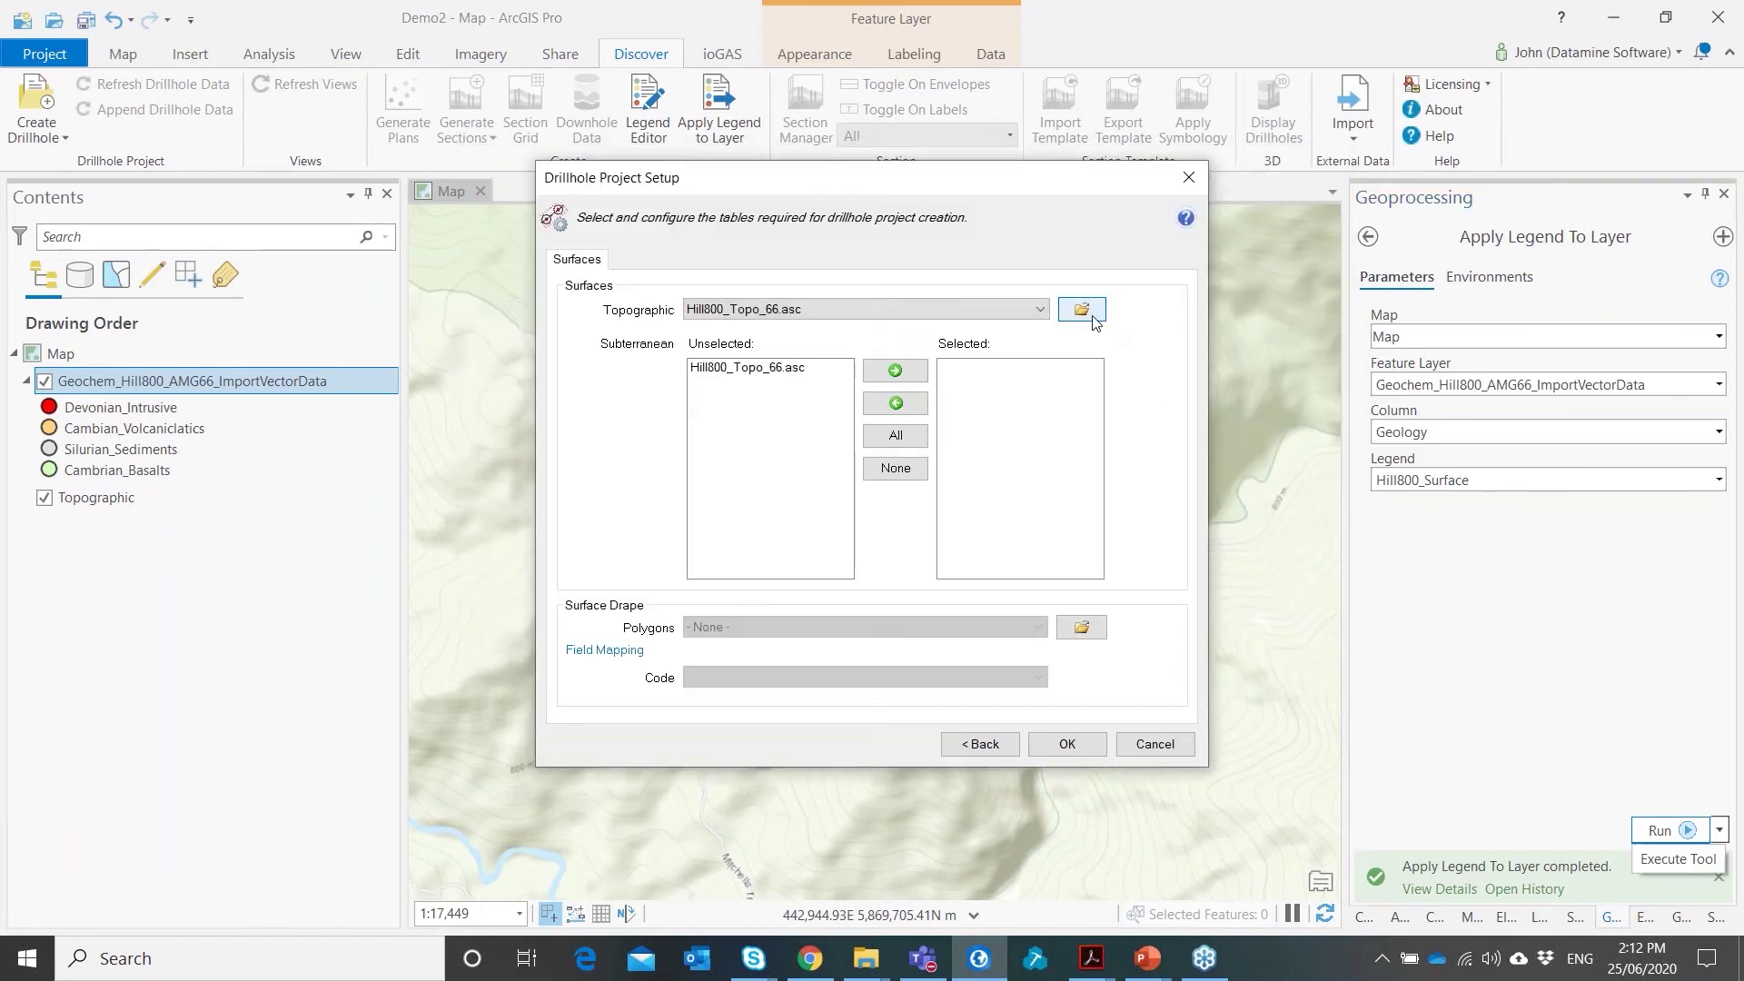
# Load the FRESH_CONTACT_66.asc and OXIDATION_CONTACTS_66.asc grids as further surfaces for the drillhole project
pyautogui.click(1082, 311)
pyautogui.click(999, 288)
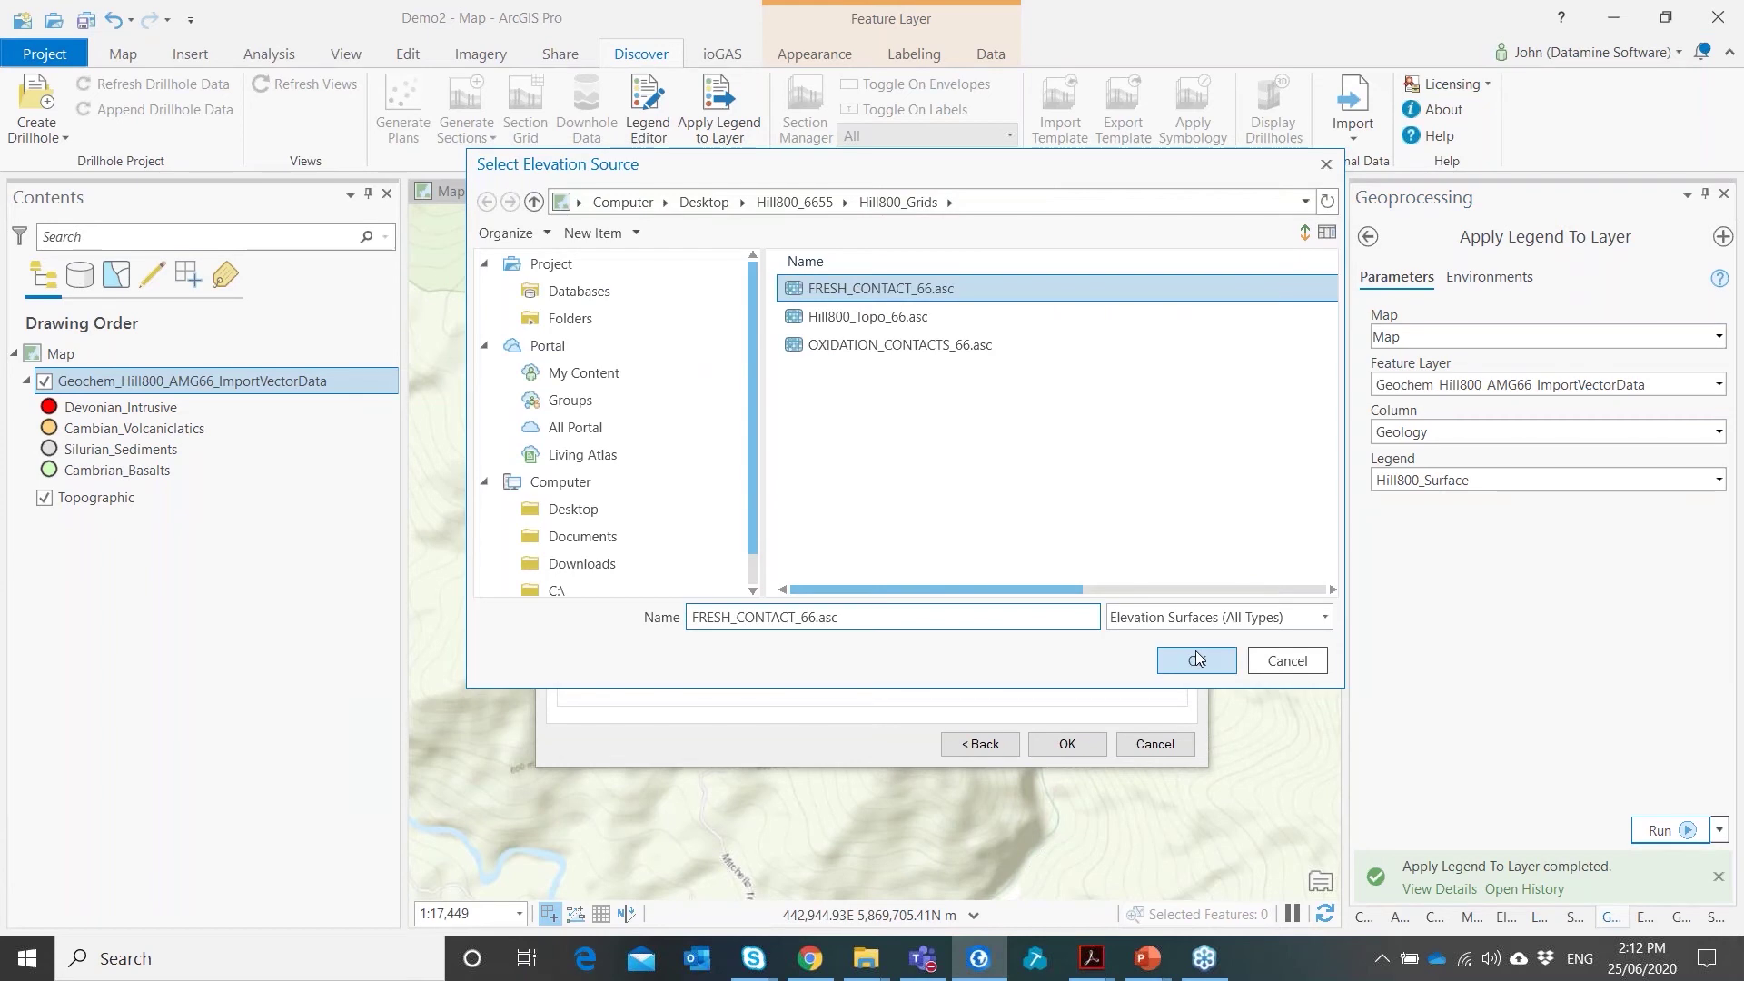
pyautogui.click(1195, 654)
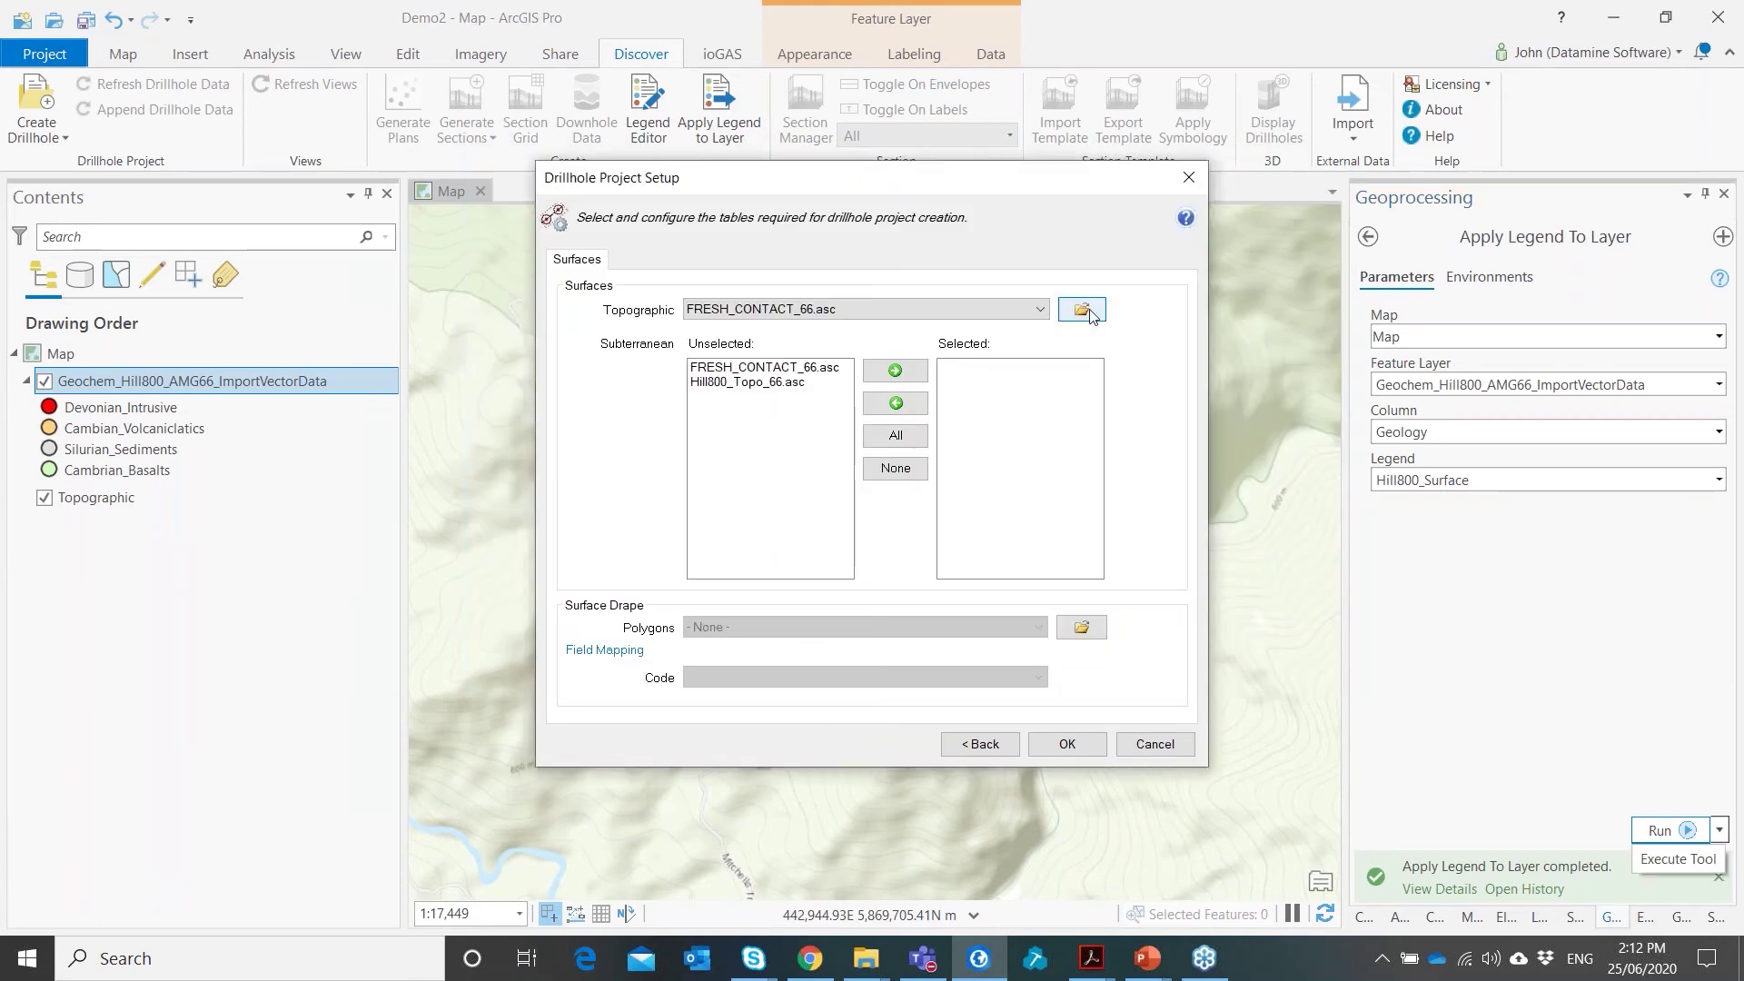
pyautogui.click(1088, 311)
pyautogui.click(1099, 344)
pyautogui.click(1189, 660)
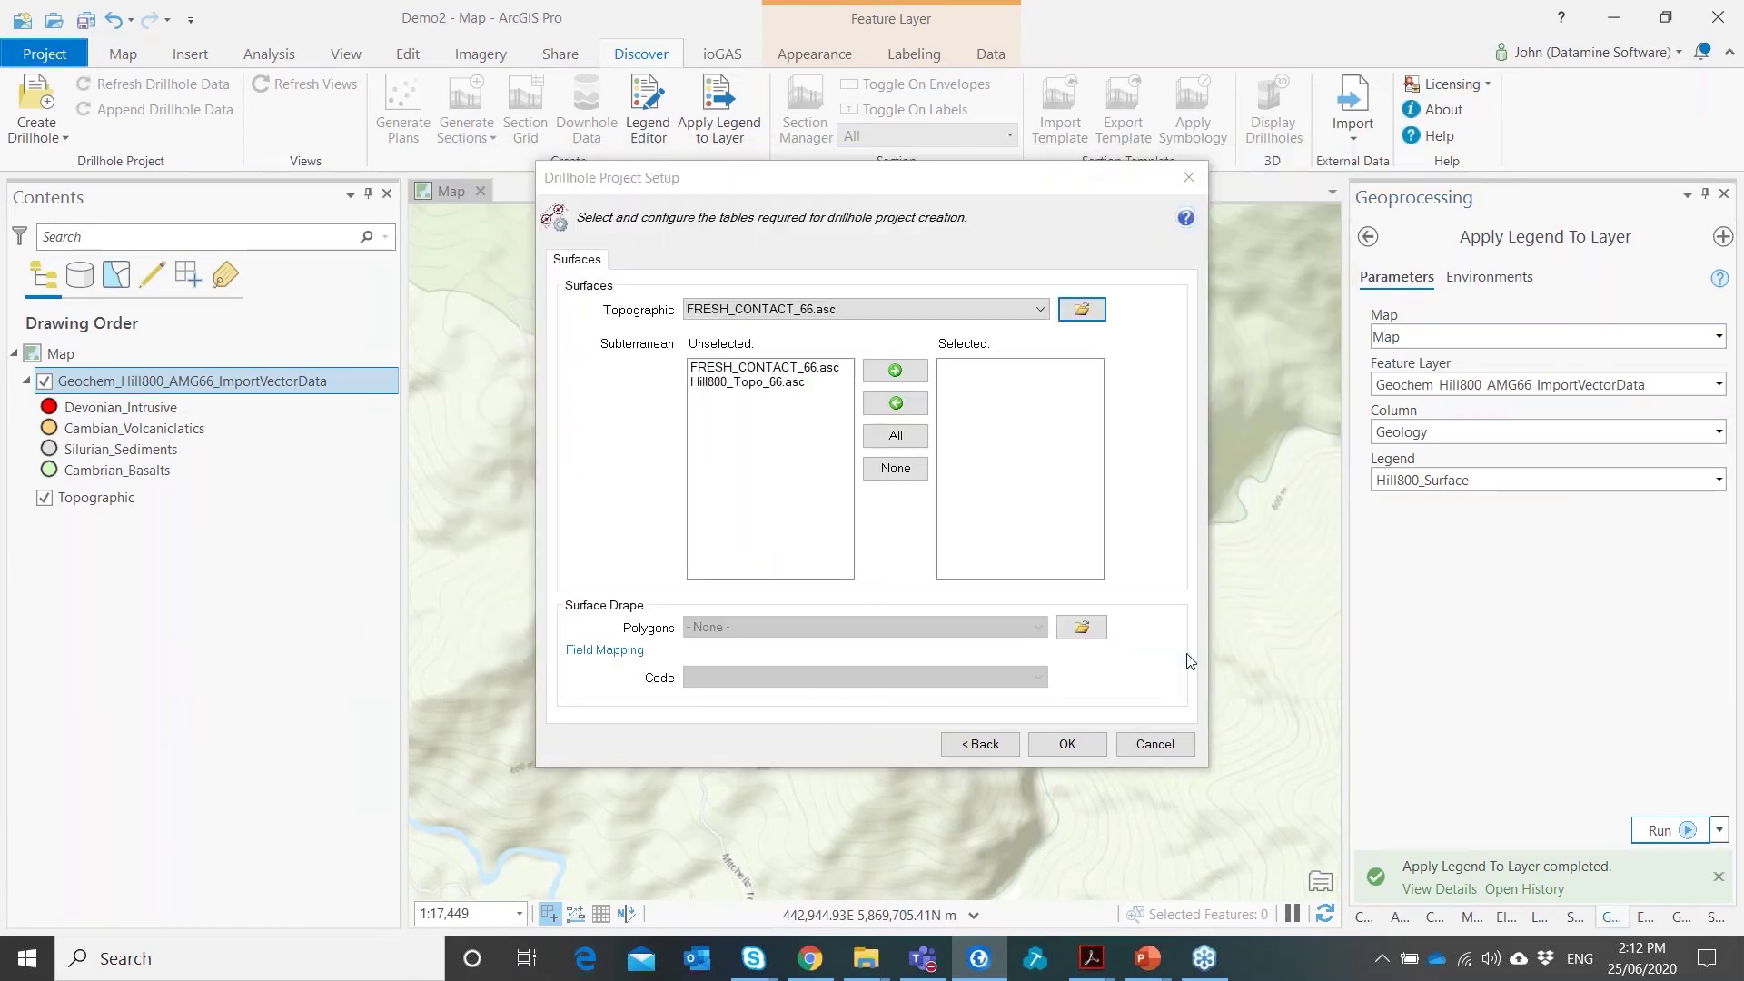
# Use Hill800_Topo_66.asc as the topographic surface and select FRESH_CONTACT_66.asc and OXIDATION_CONTACTS_66.asc as subterranean surfaces
pyautogui.click(880, 417)
pyautogui.click(921, 308)
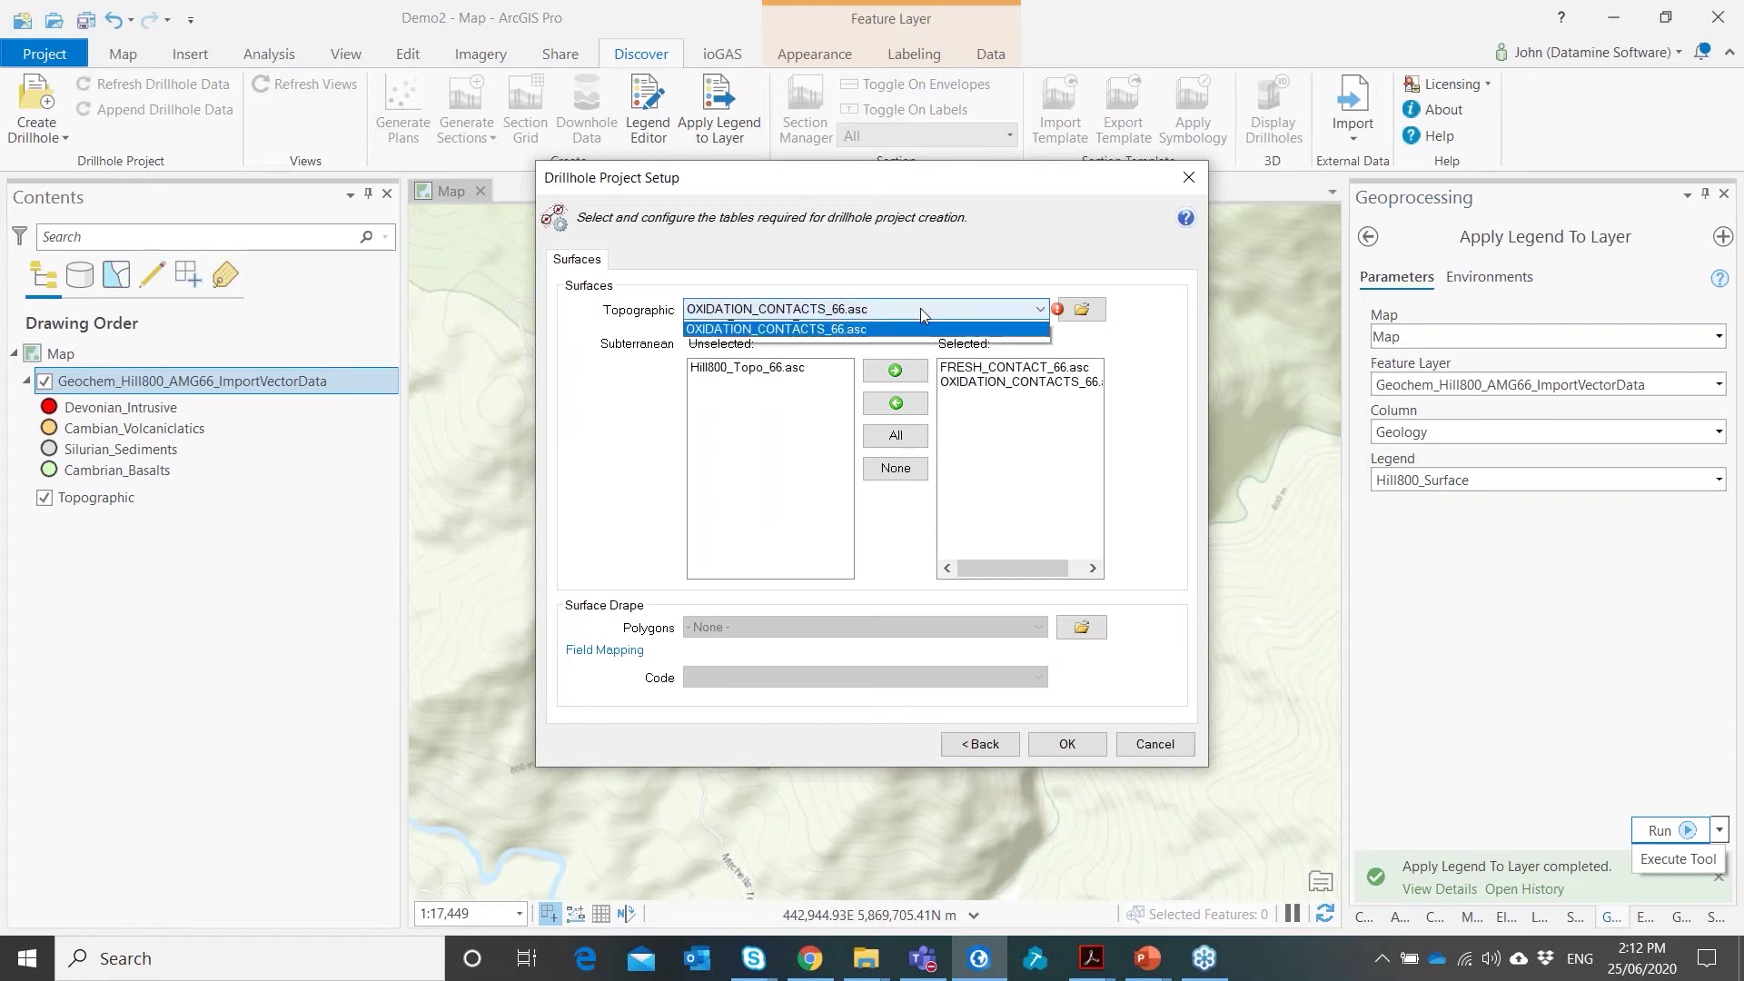
pyautogui.click(753, 342)
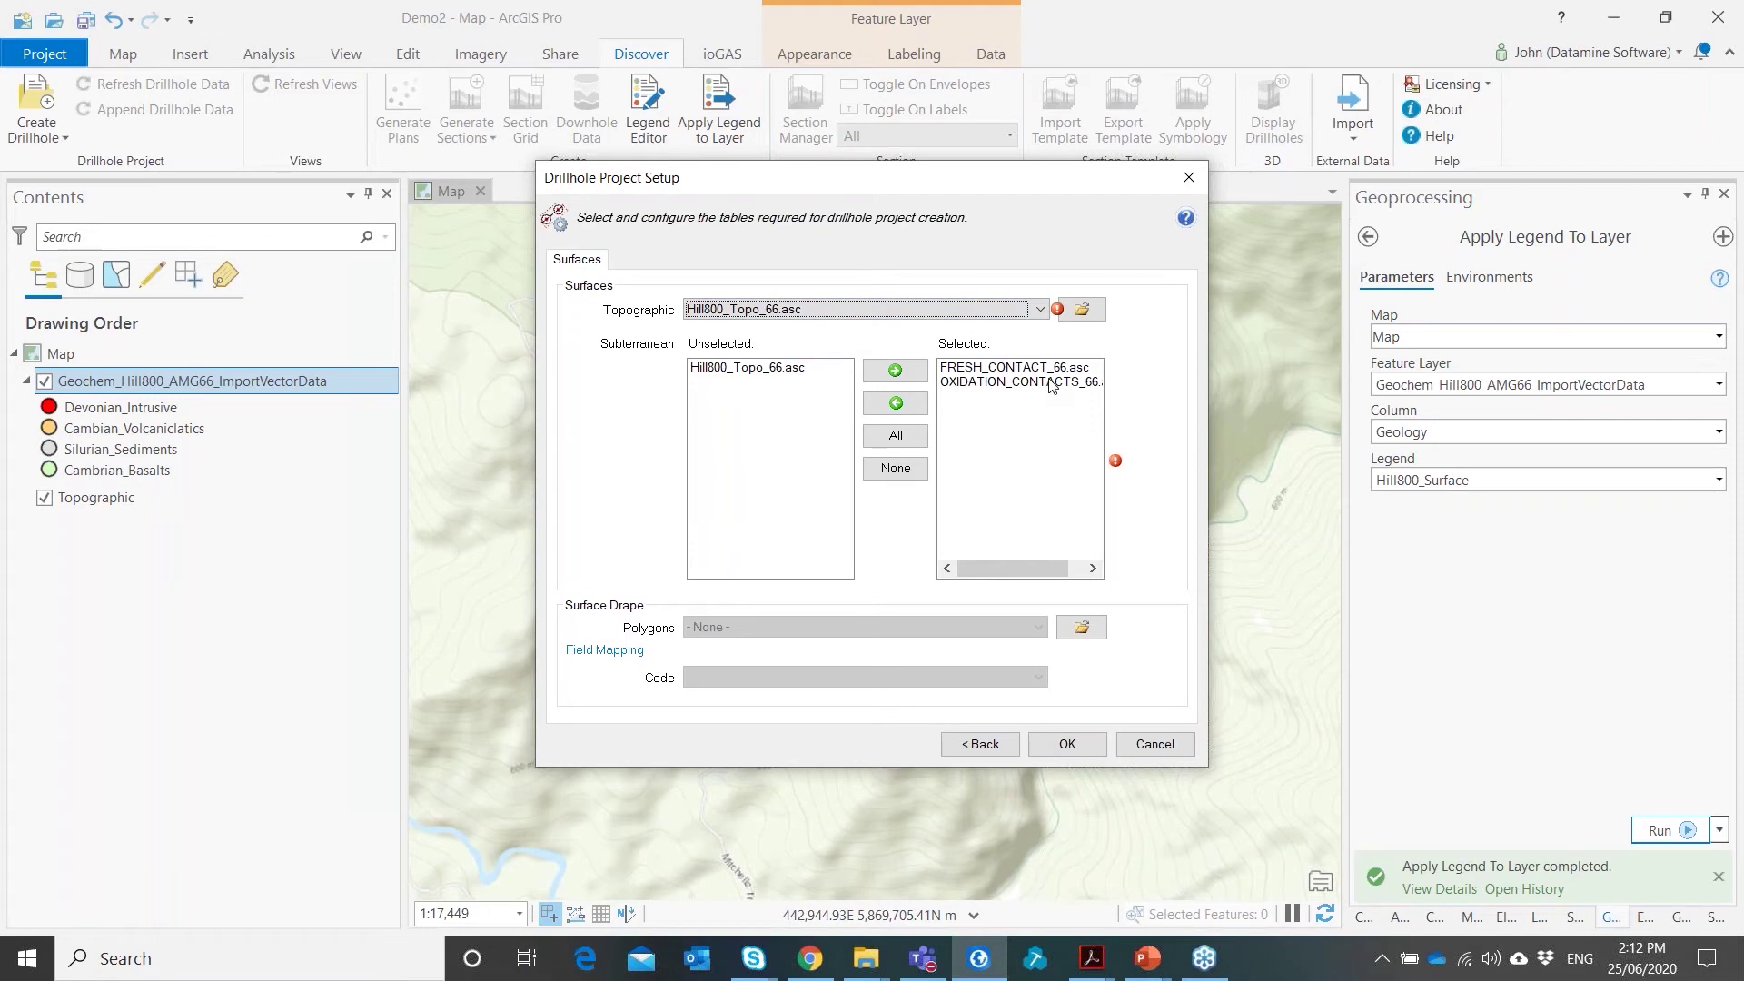
# Add Hill800_Geology_6655.shp as the surface drape polygons with ID as the code field and accept the drillhole project setup
pyautogui.click(1090, 626)
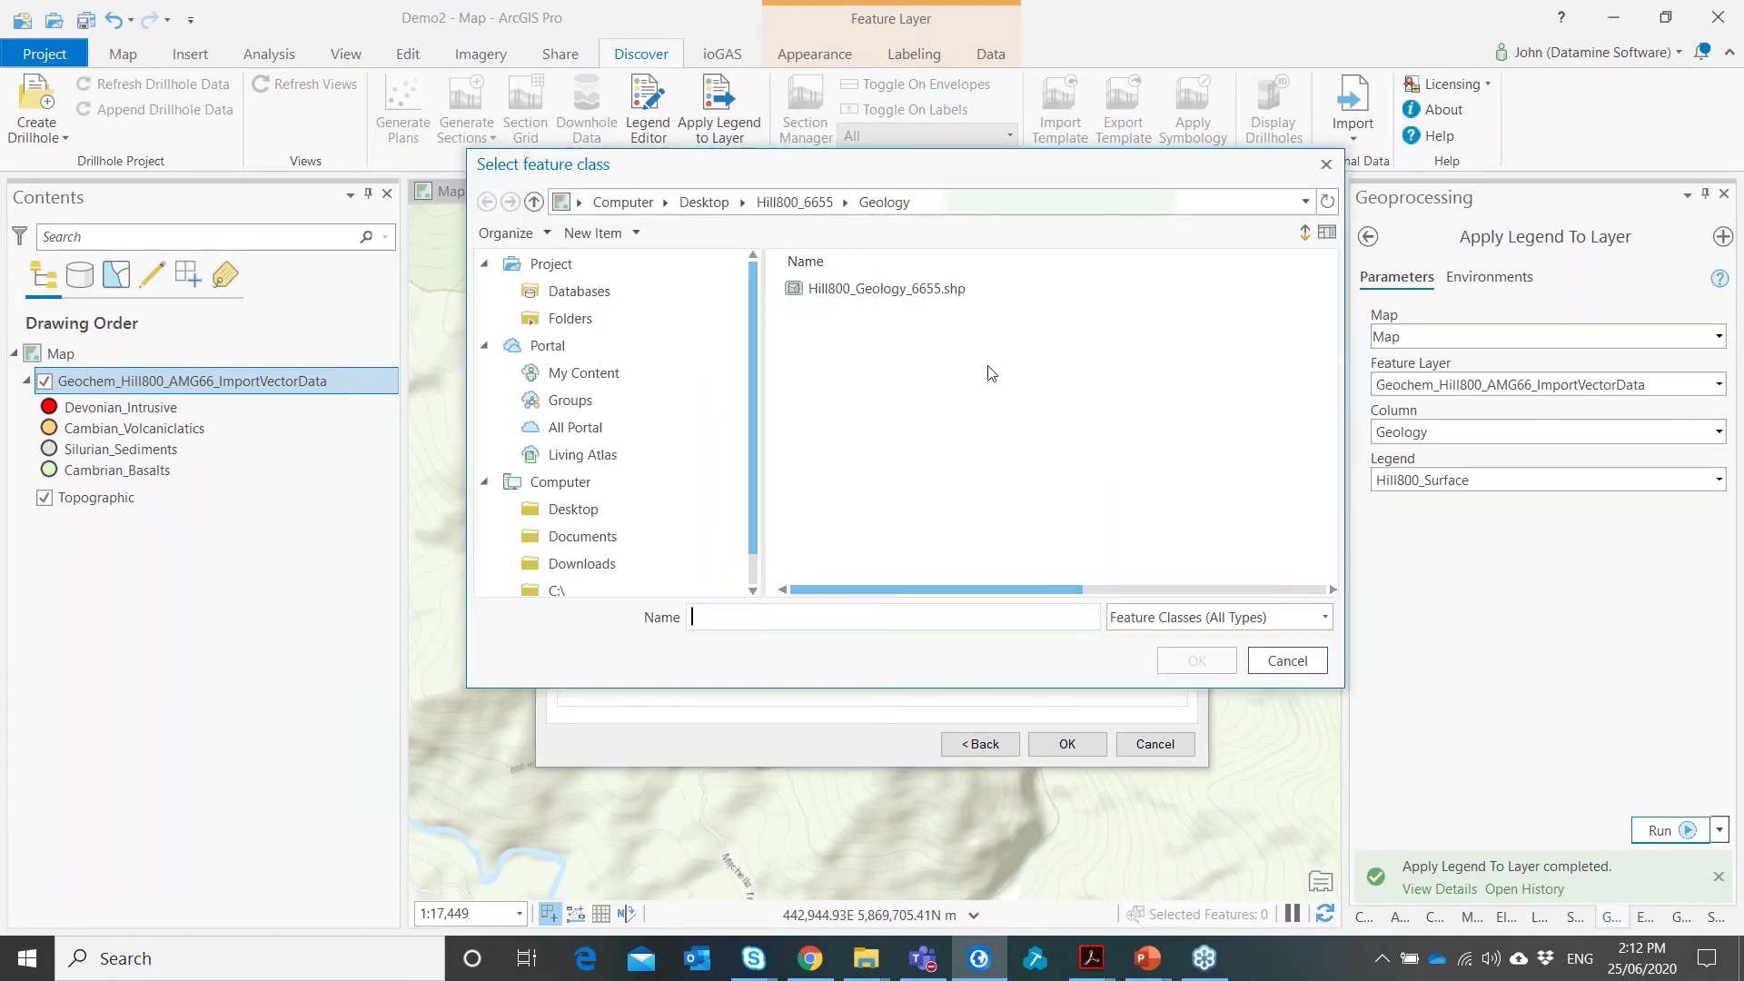
pyautogui.click(1171, 662)
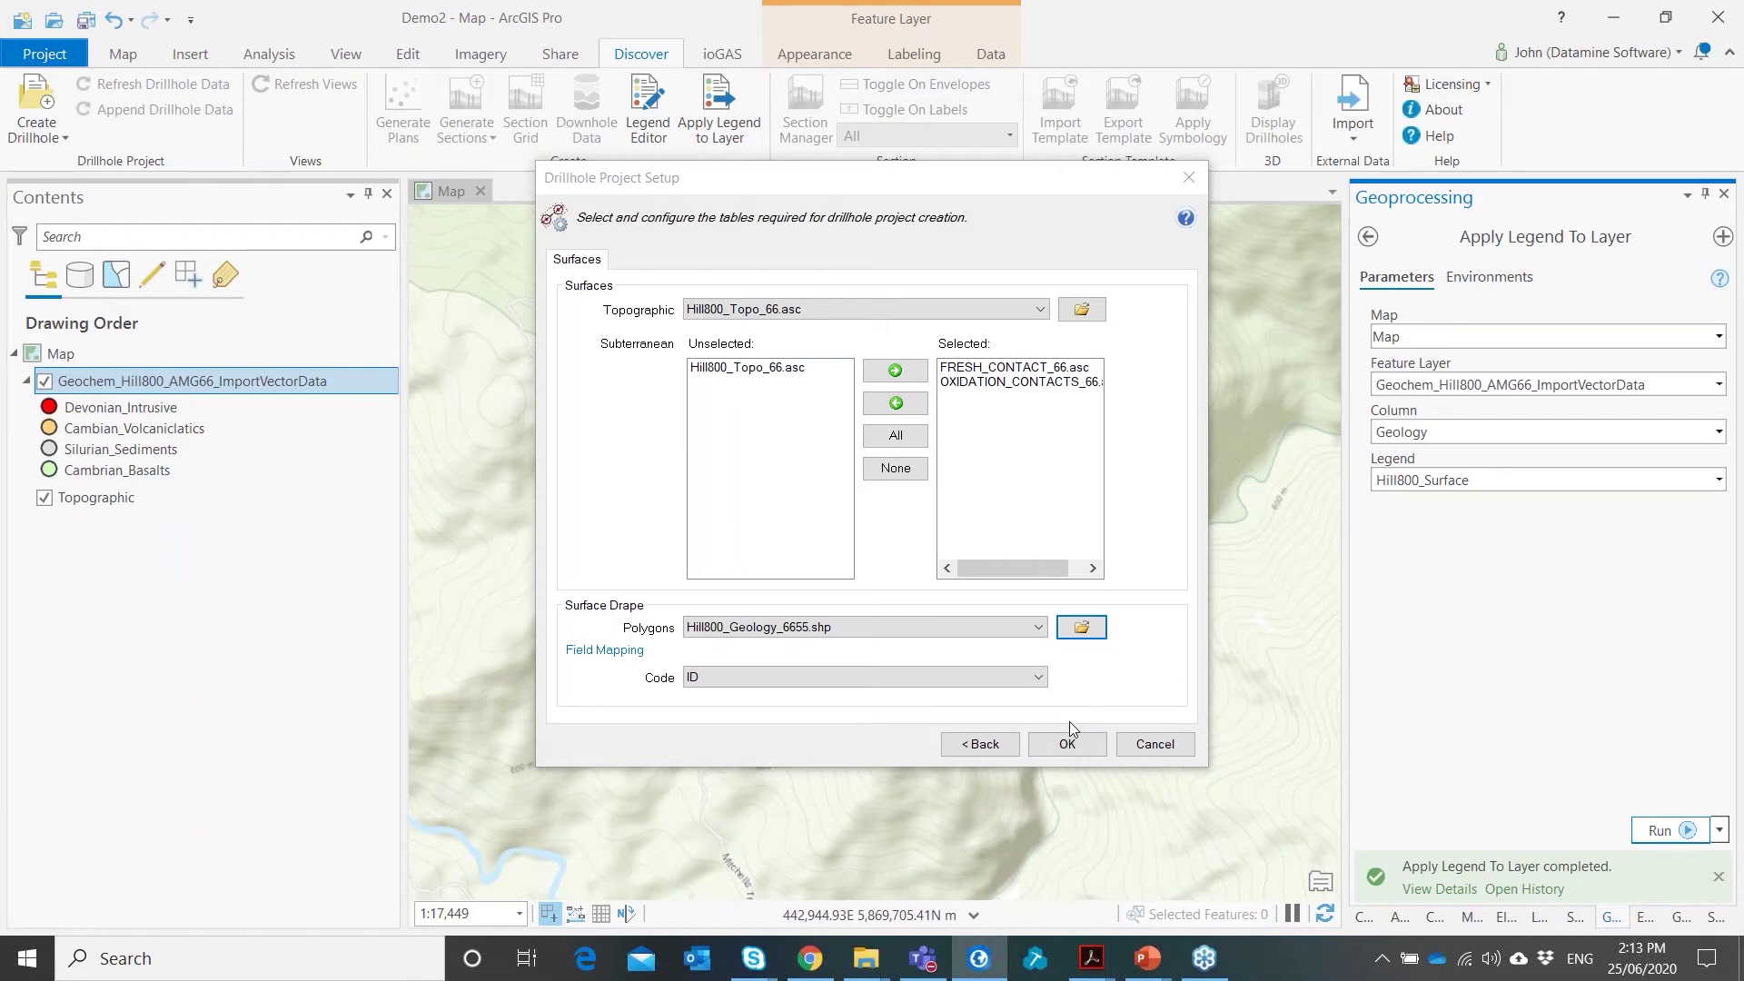
pyautogui.click(1065, 753)
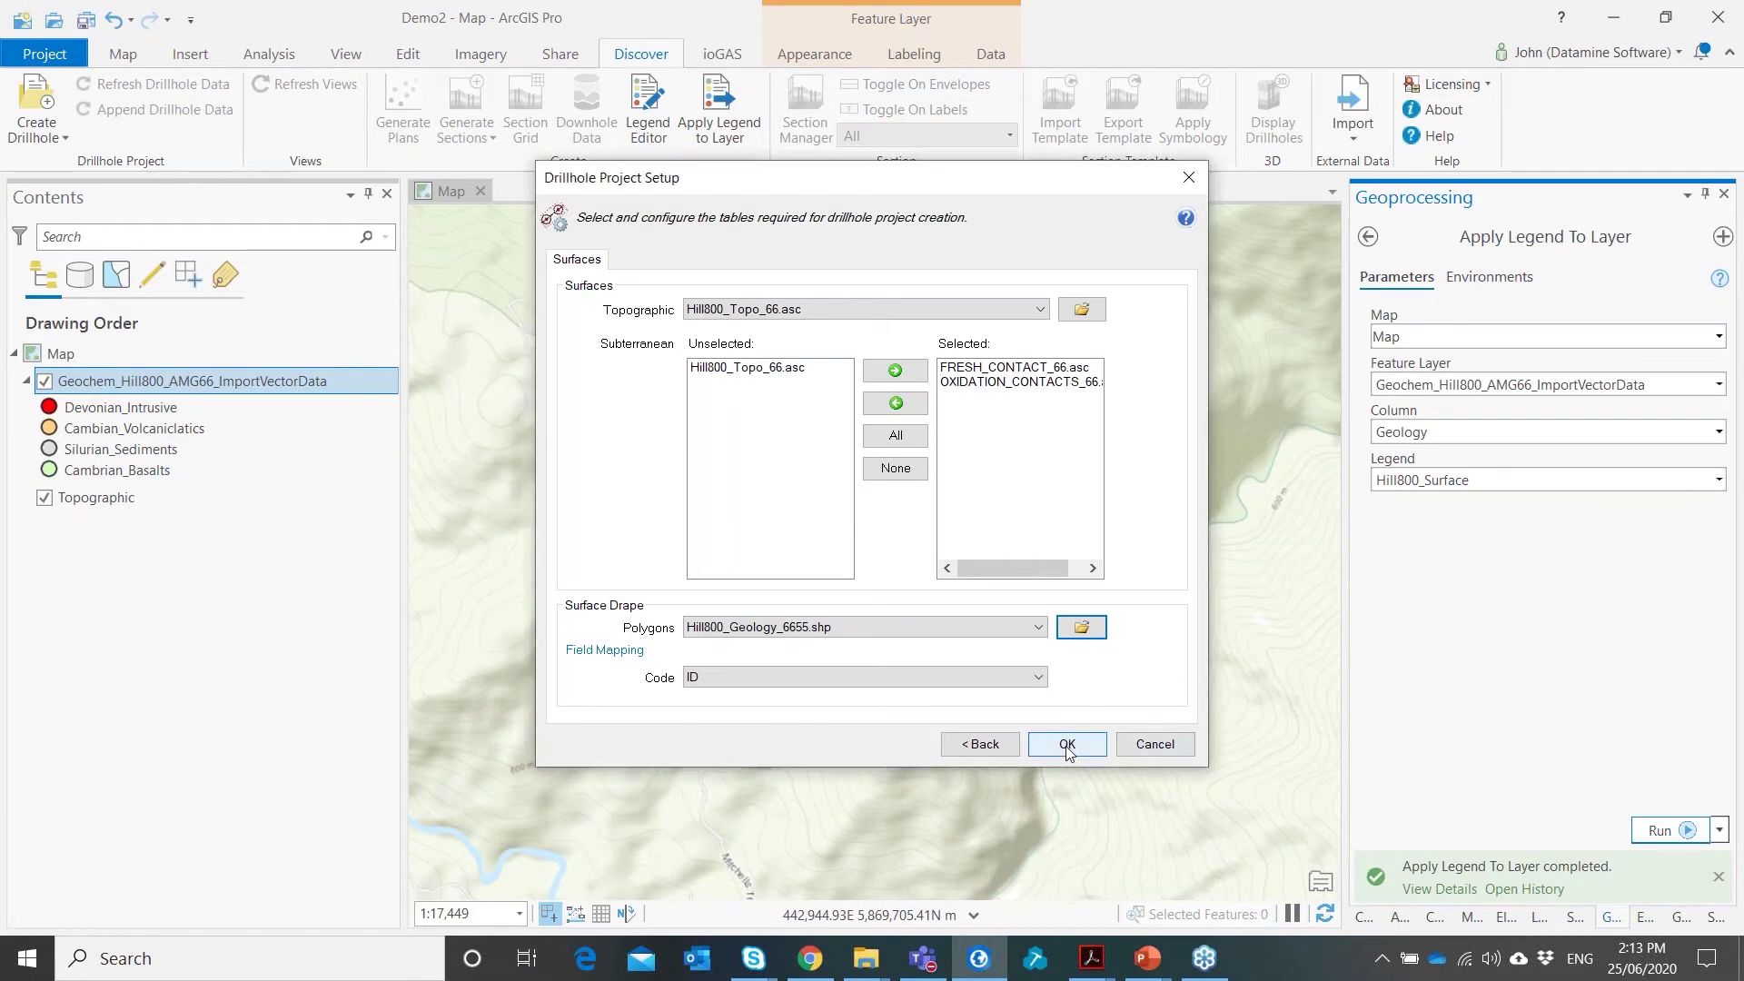
pyautogui.click(1067, 745)
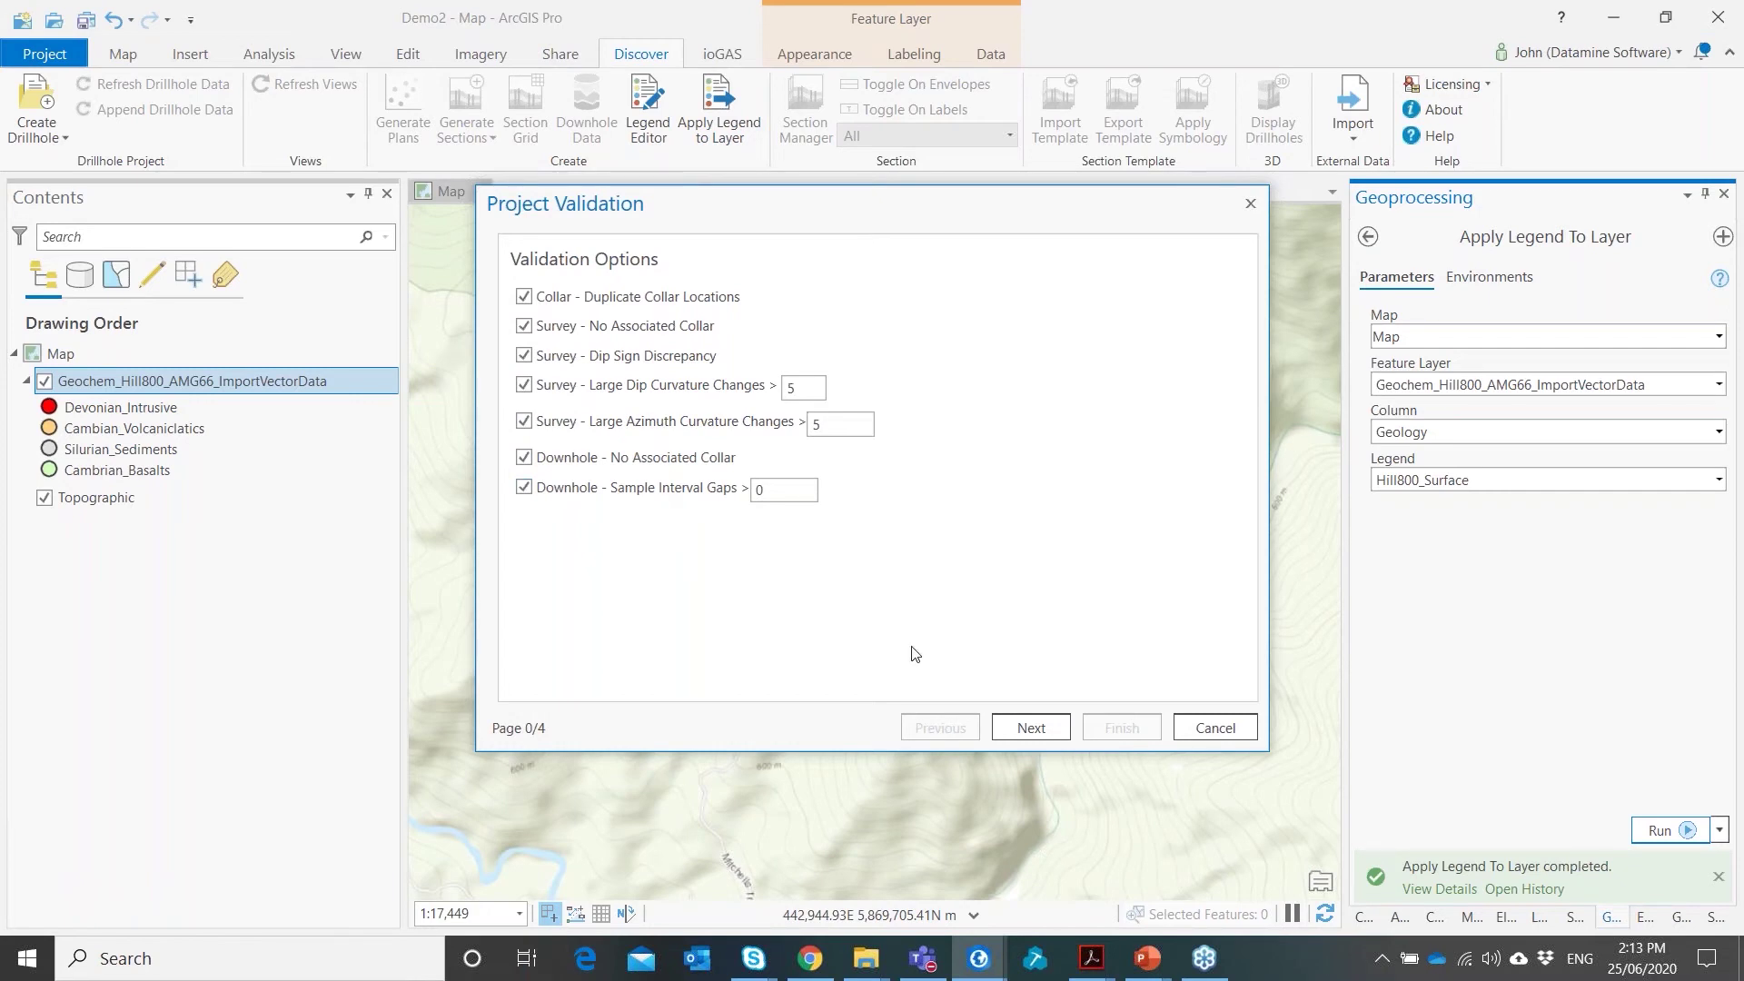
# Run the project validation with all checks, review the collar, survey, DH_Assay and DH_Alteration pages, and finish creating the project
pyautogui.click(1031, 728)
pyautogui.click(1045, 325)
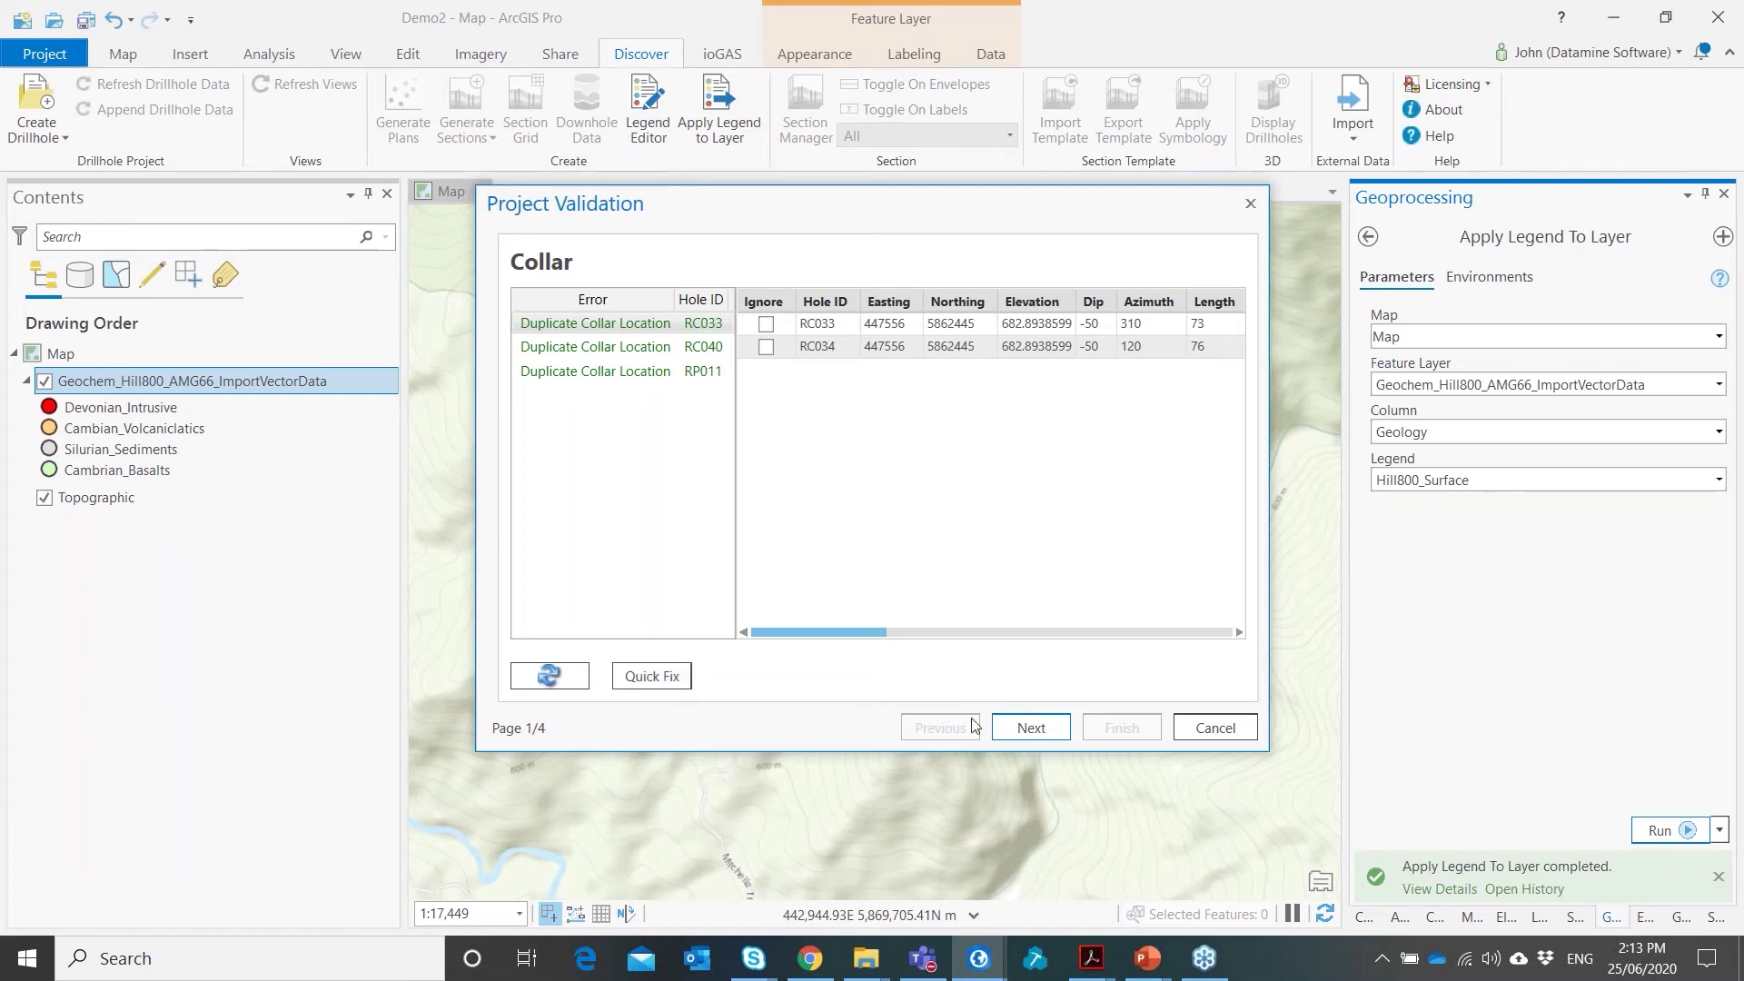
pyautogui.click(1031, 729)
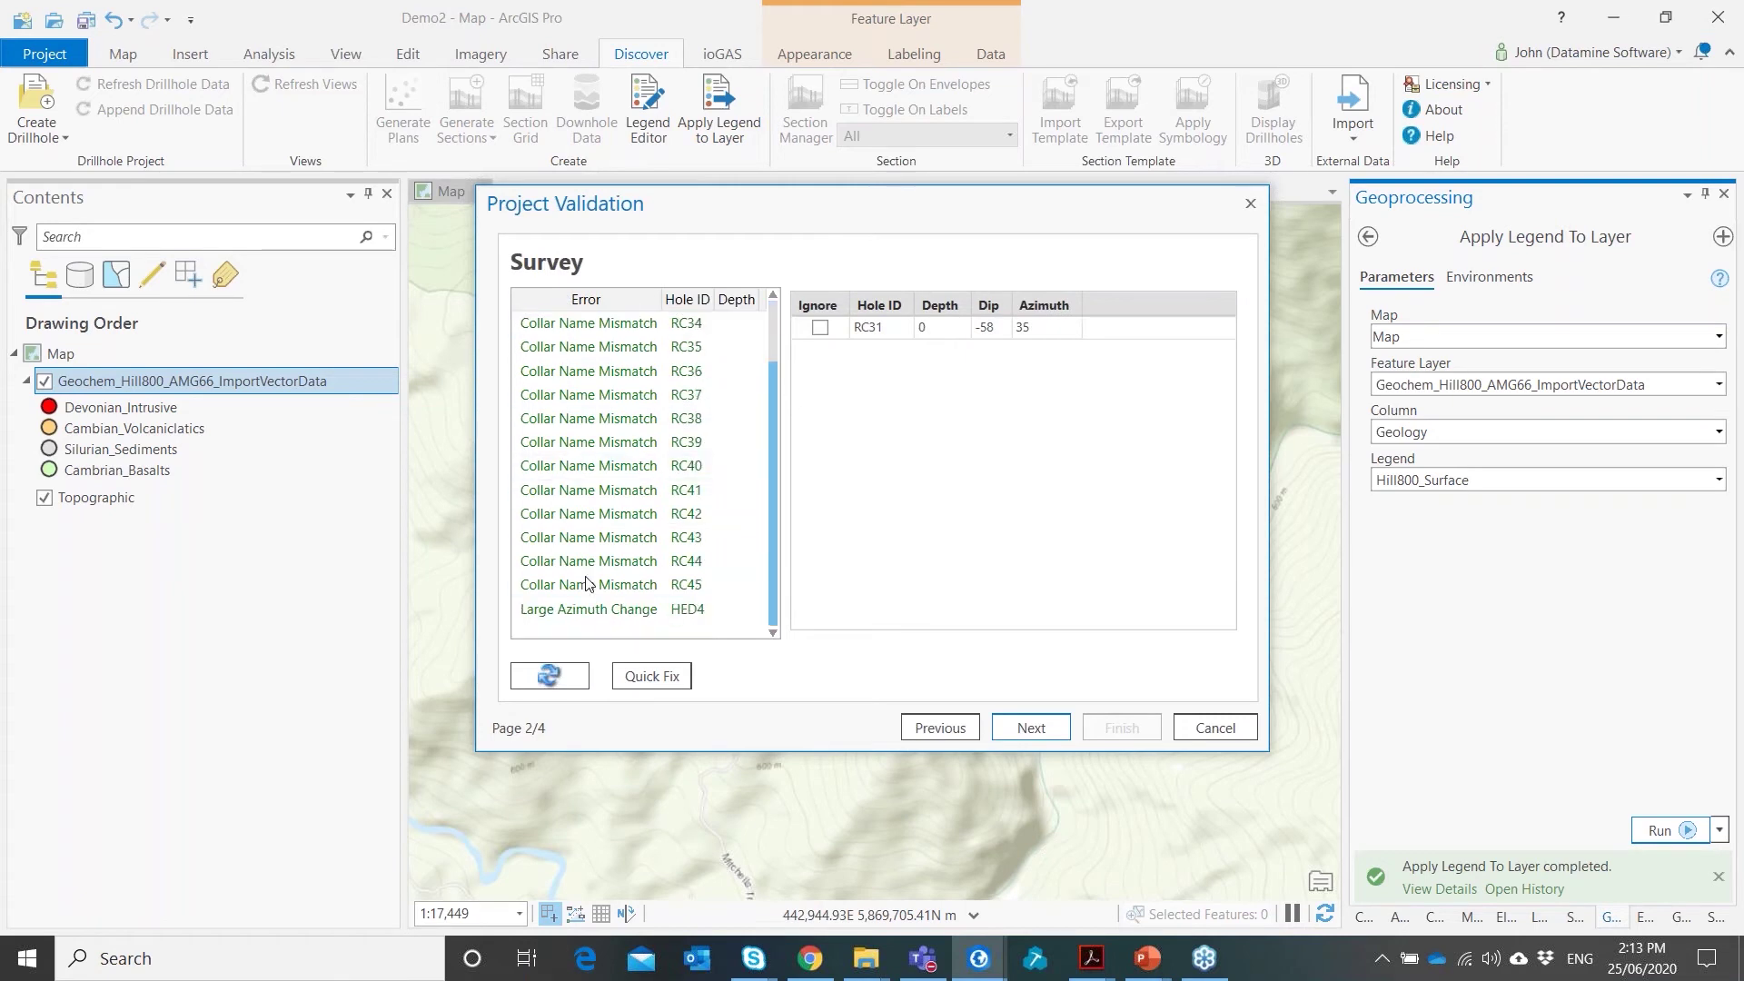
pyautogui.click(1031, 727)
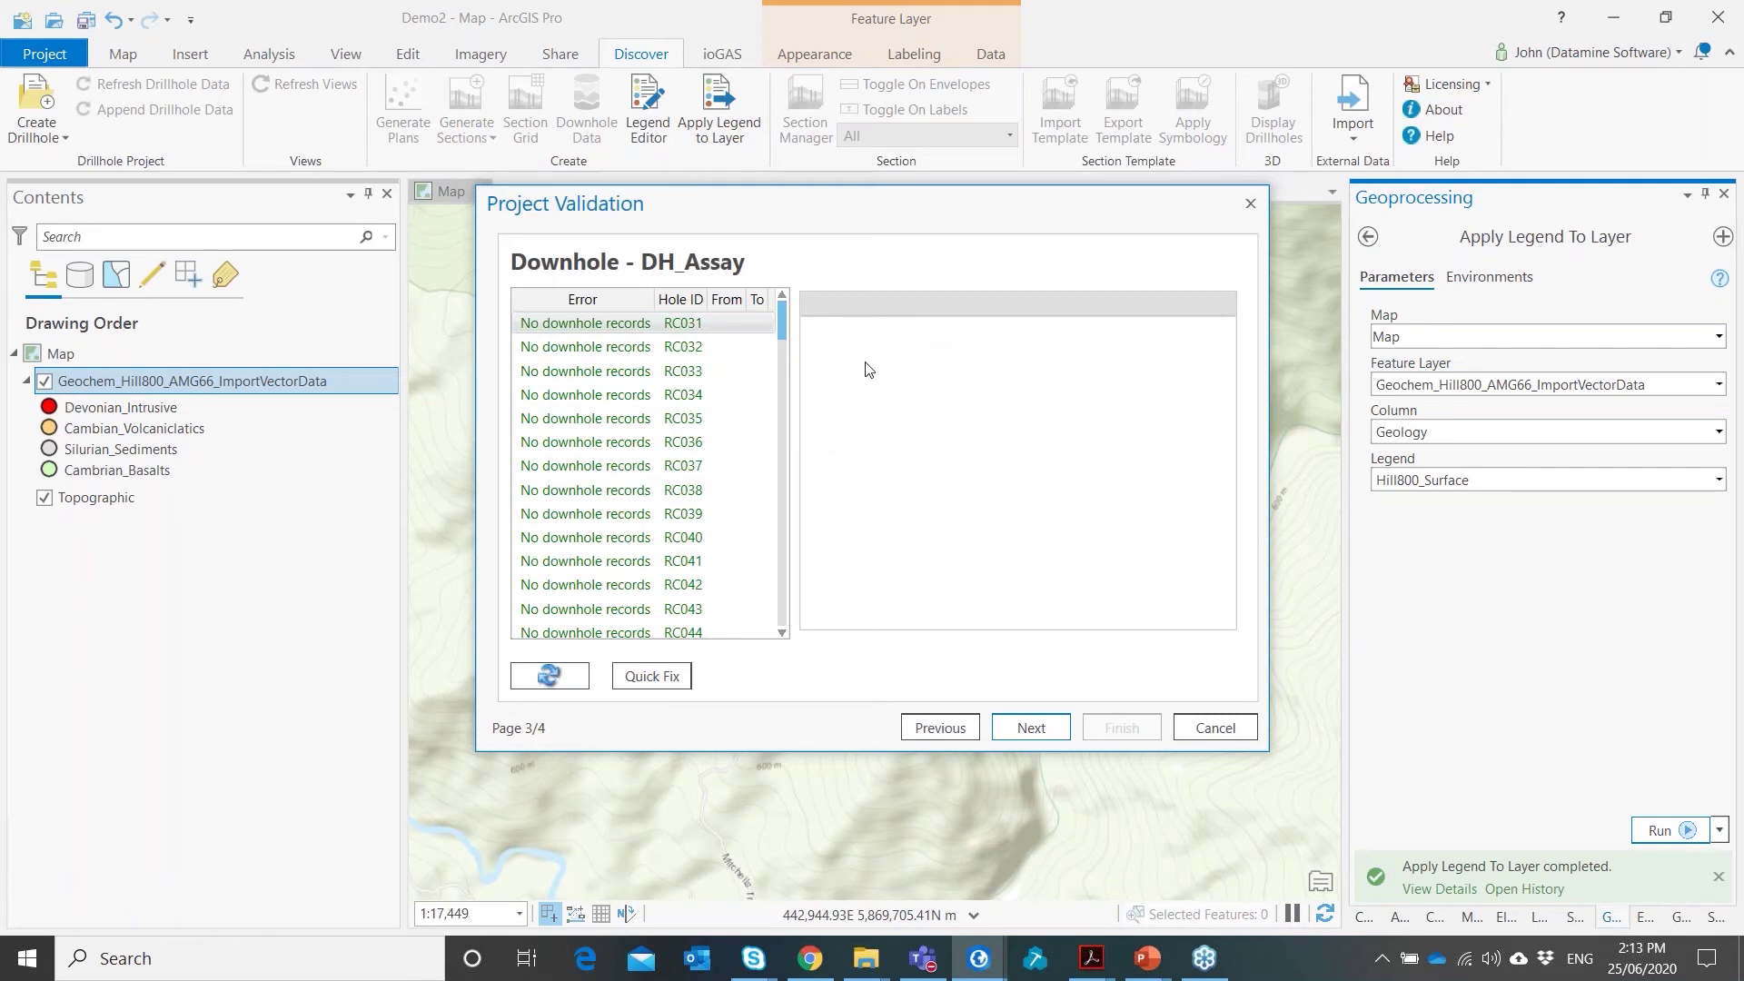
pyautogui.click(1031, 729)
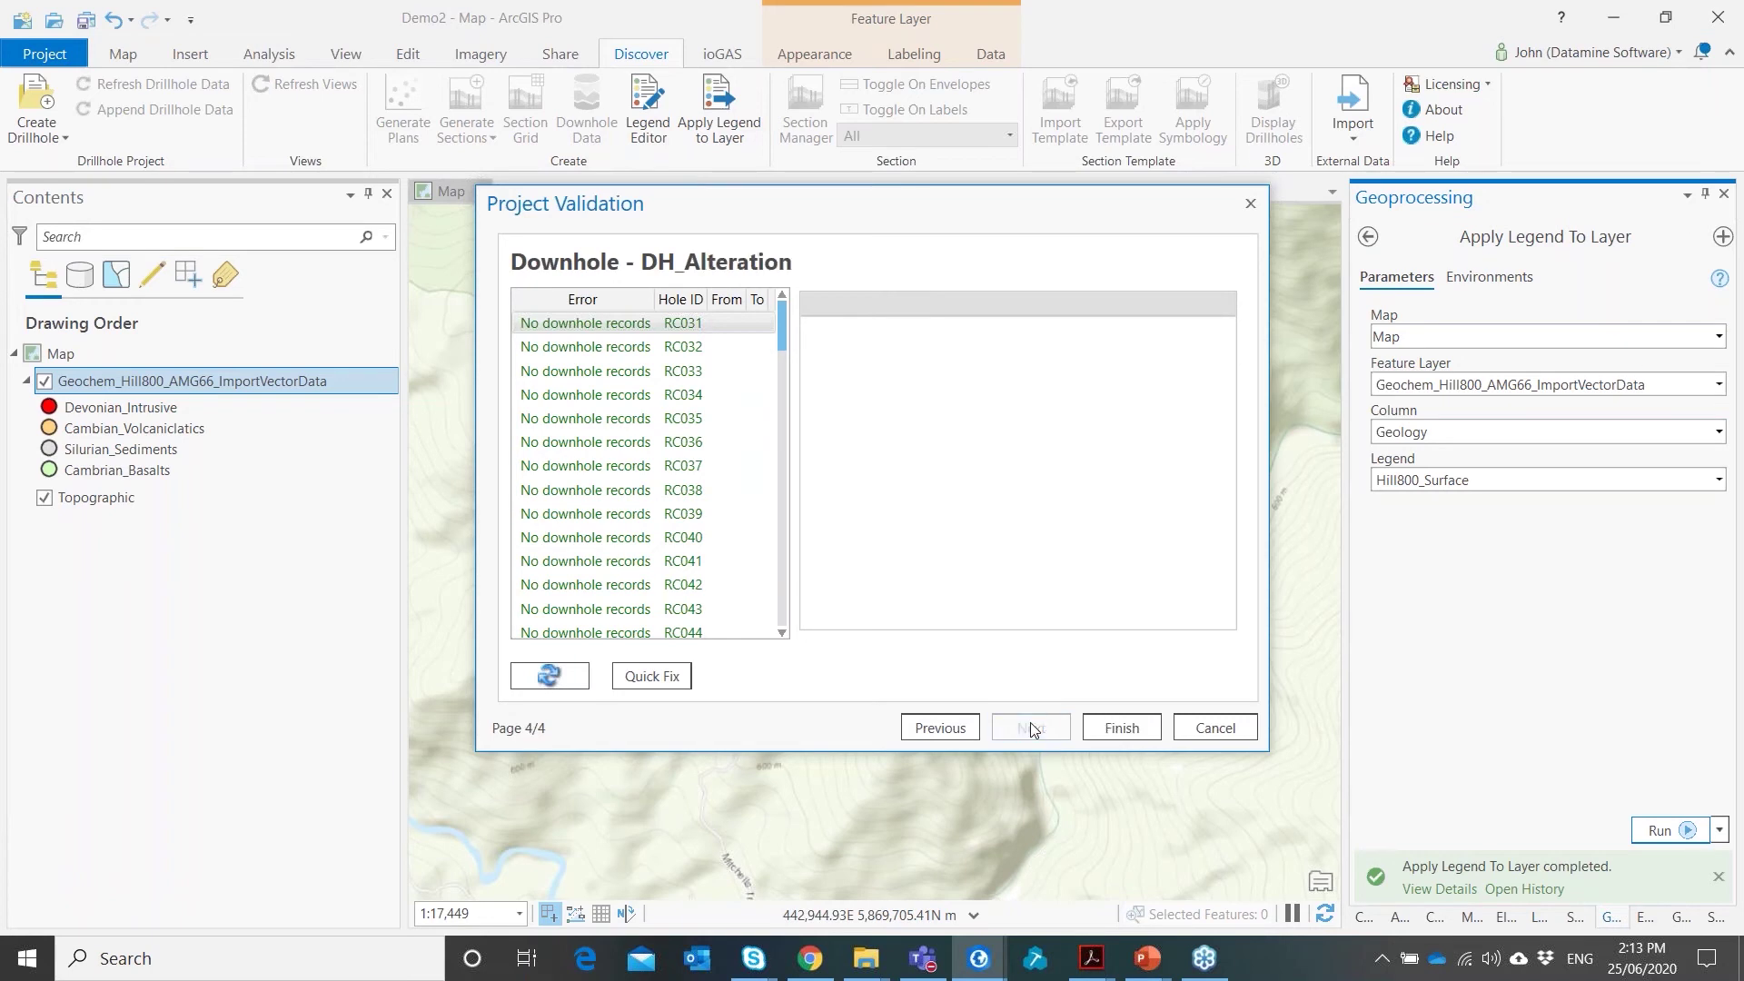
pyautogui.click(1137, 728)
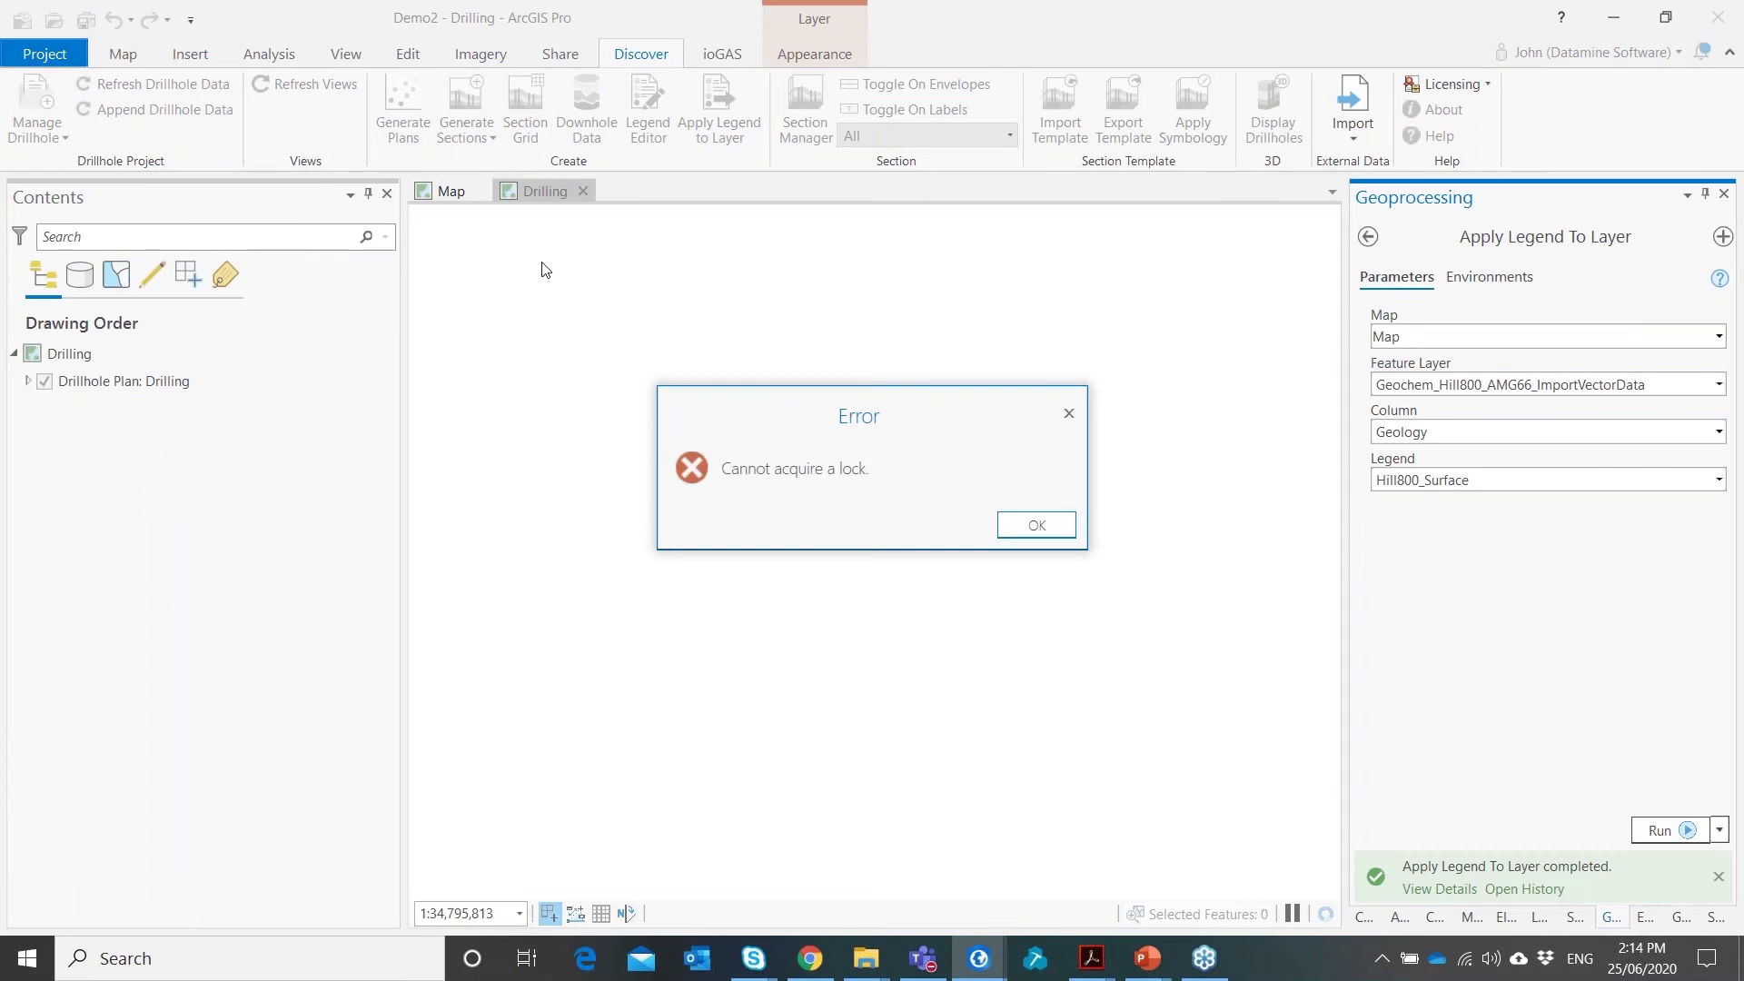
pyautogui.click(1037, 525)
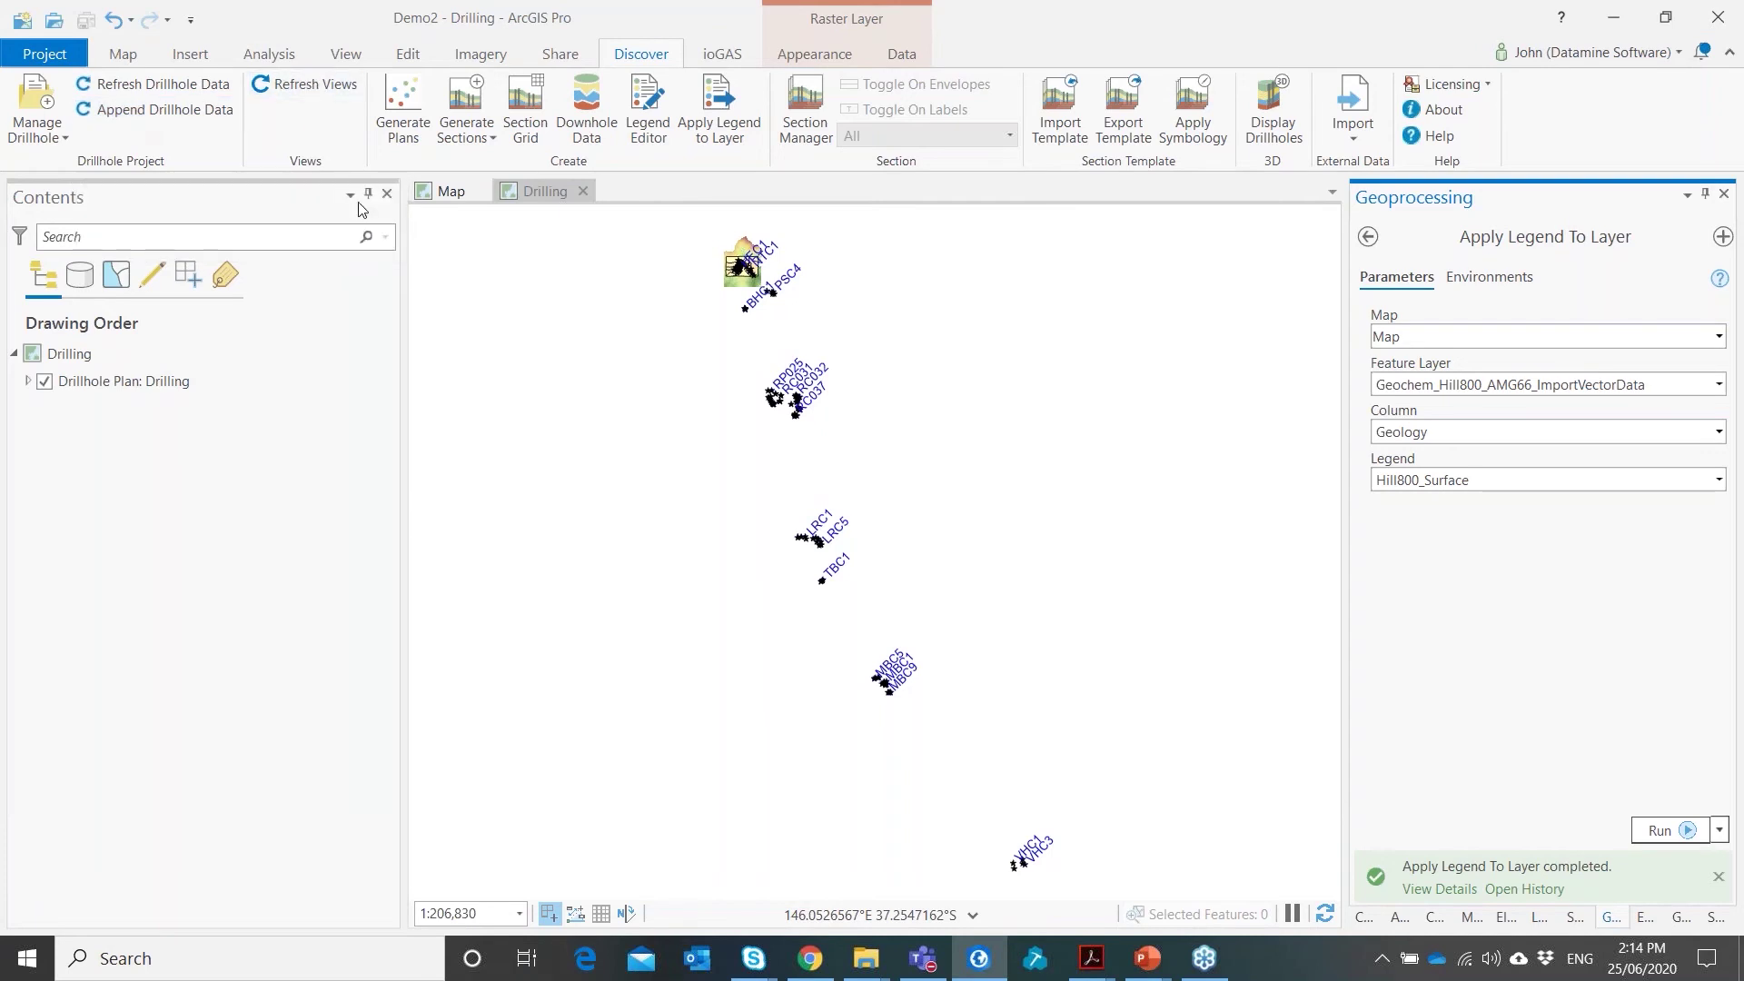
# Start Apply Legend To Layer with the Drilling map and the drillhole plan's SurfaceDrape layer as the target
pyautogui.scroll(3, 750, 263)
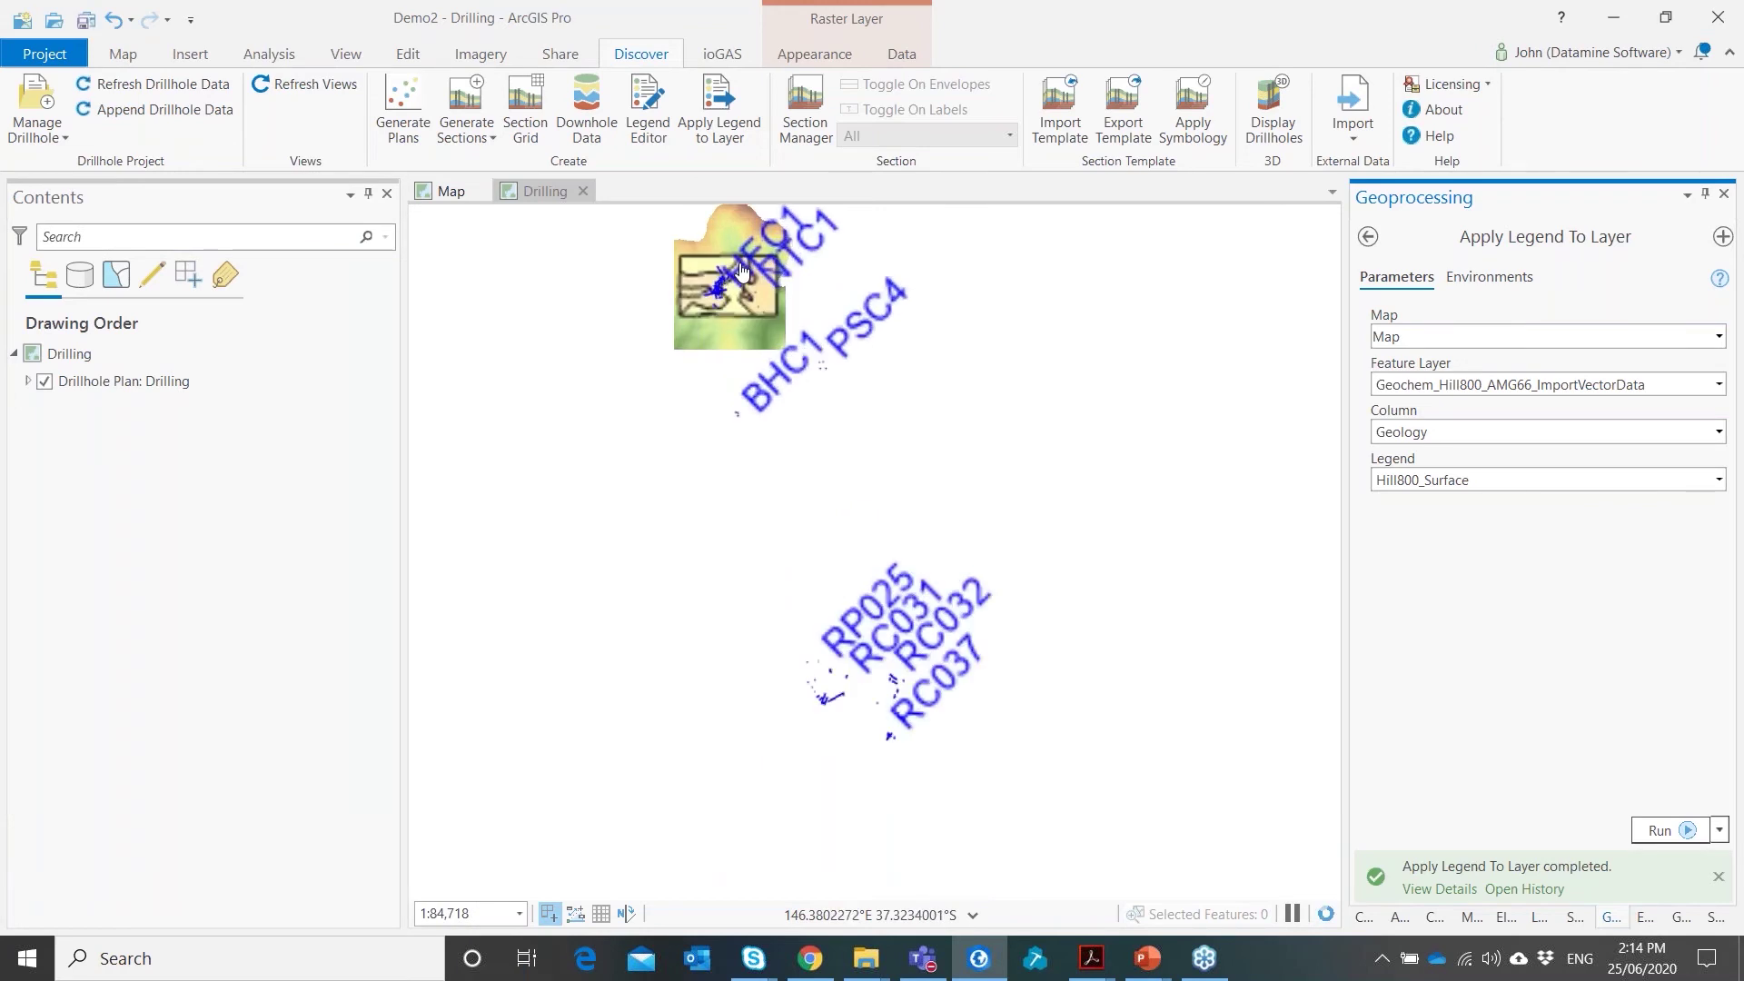
pyautogui.scroll(4, 742, 270)
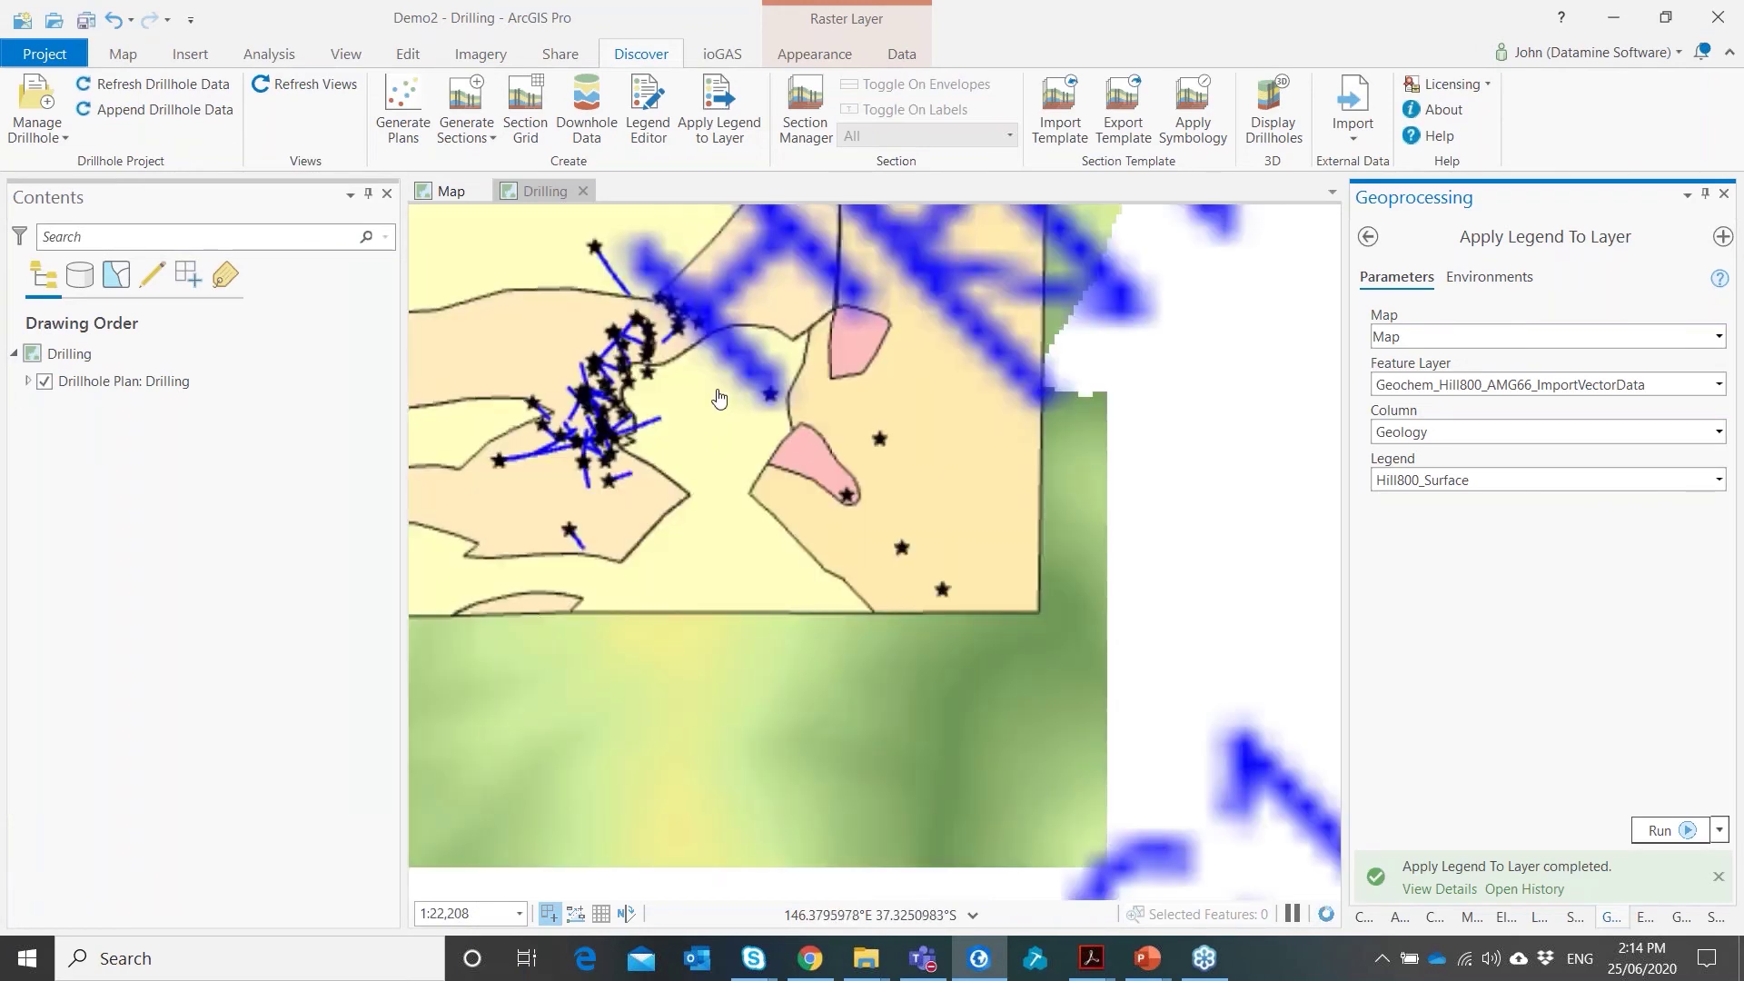
pyautogui.scroll(2, 718, 398)
pyautogui.scroll(-2, 902, 525)
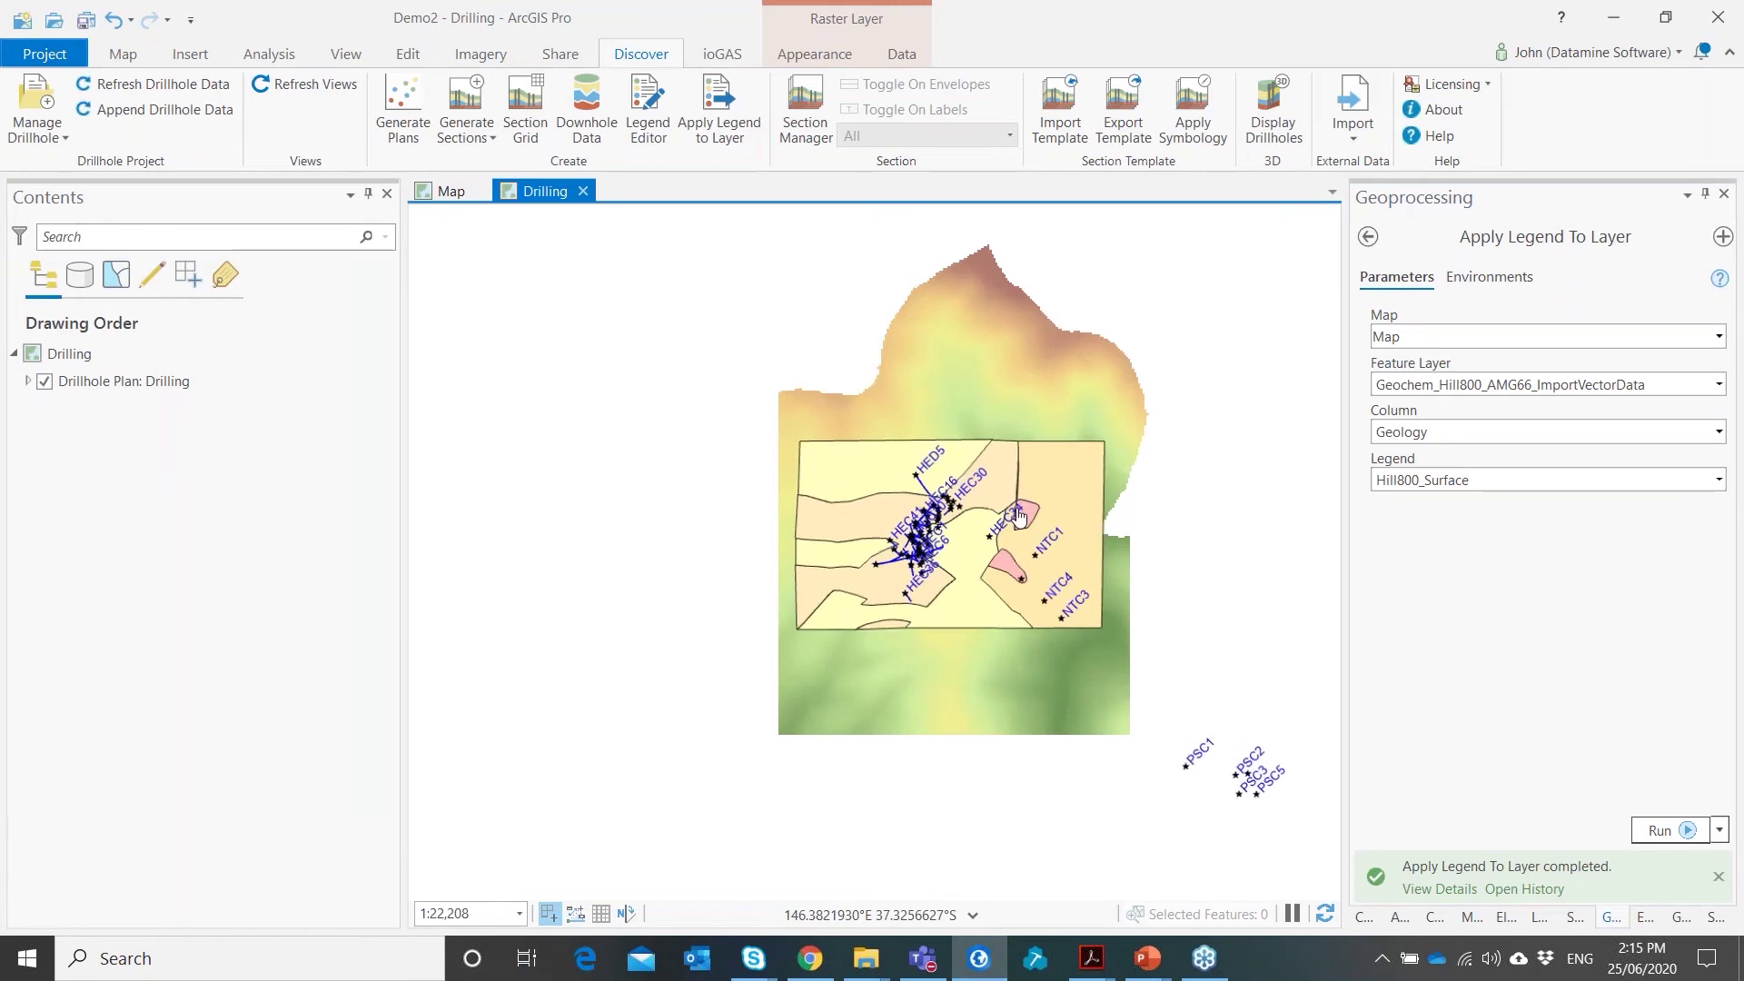
pyautogui.scroll(1, 1008, 527)
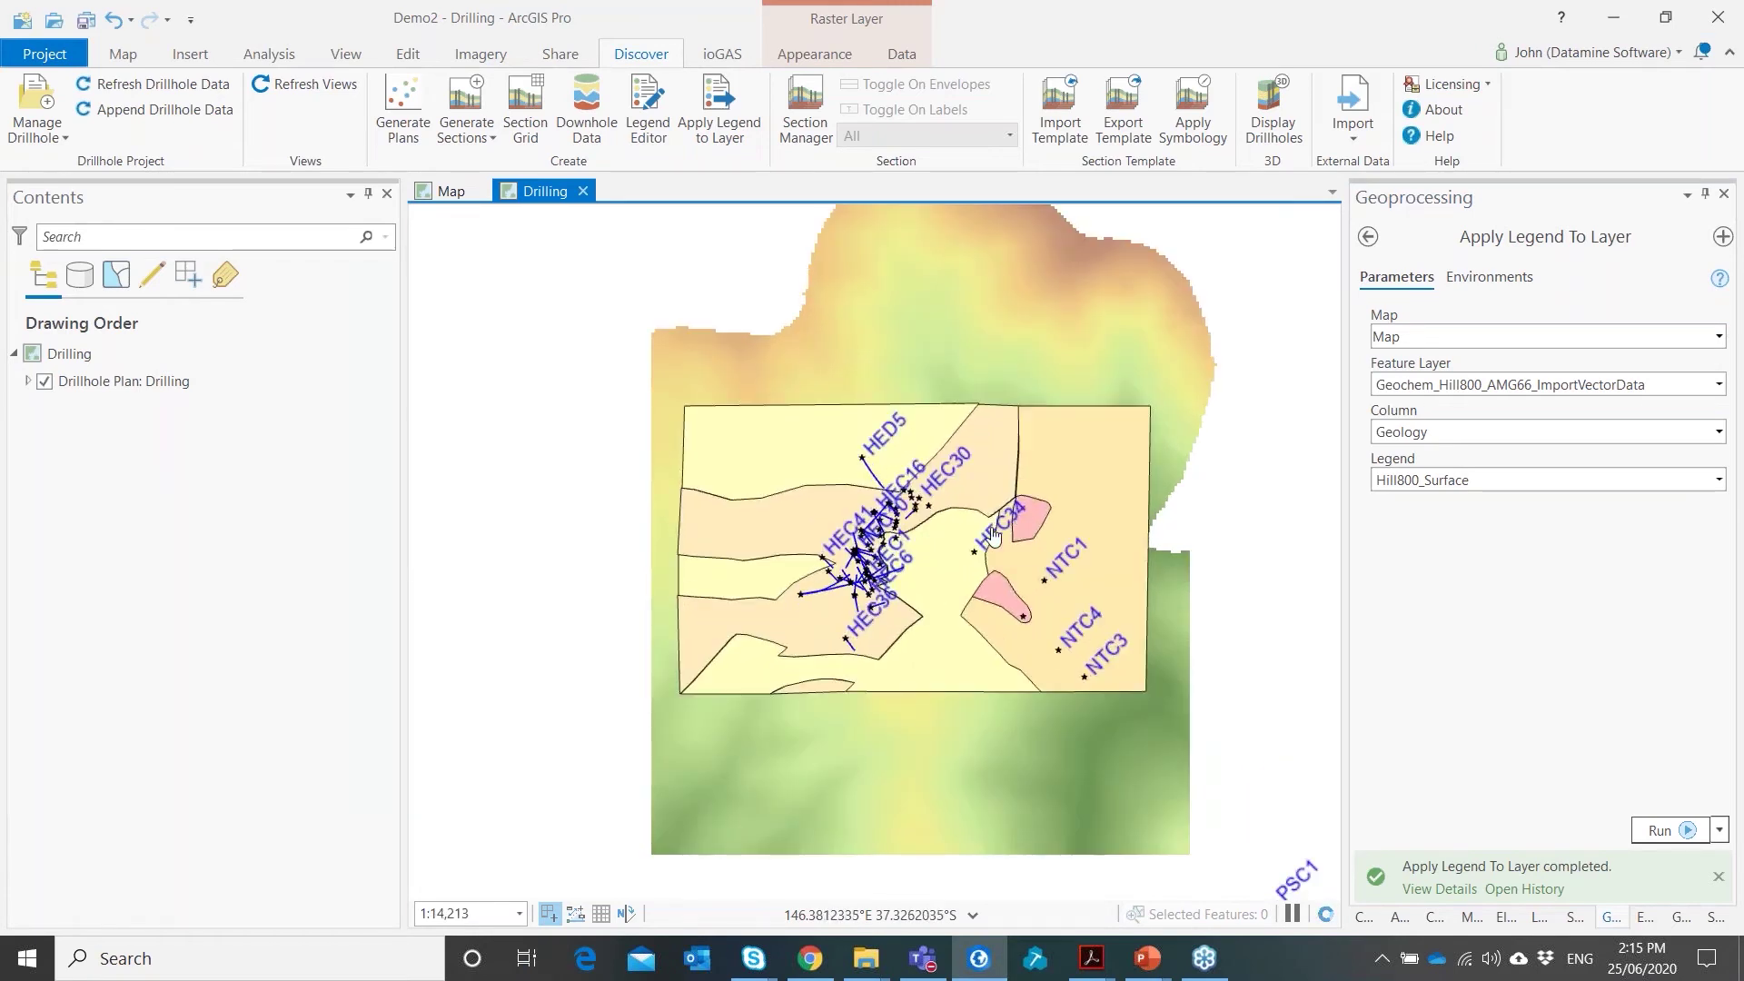
pyautogui.scroll(1, 994, 536)
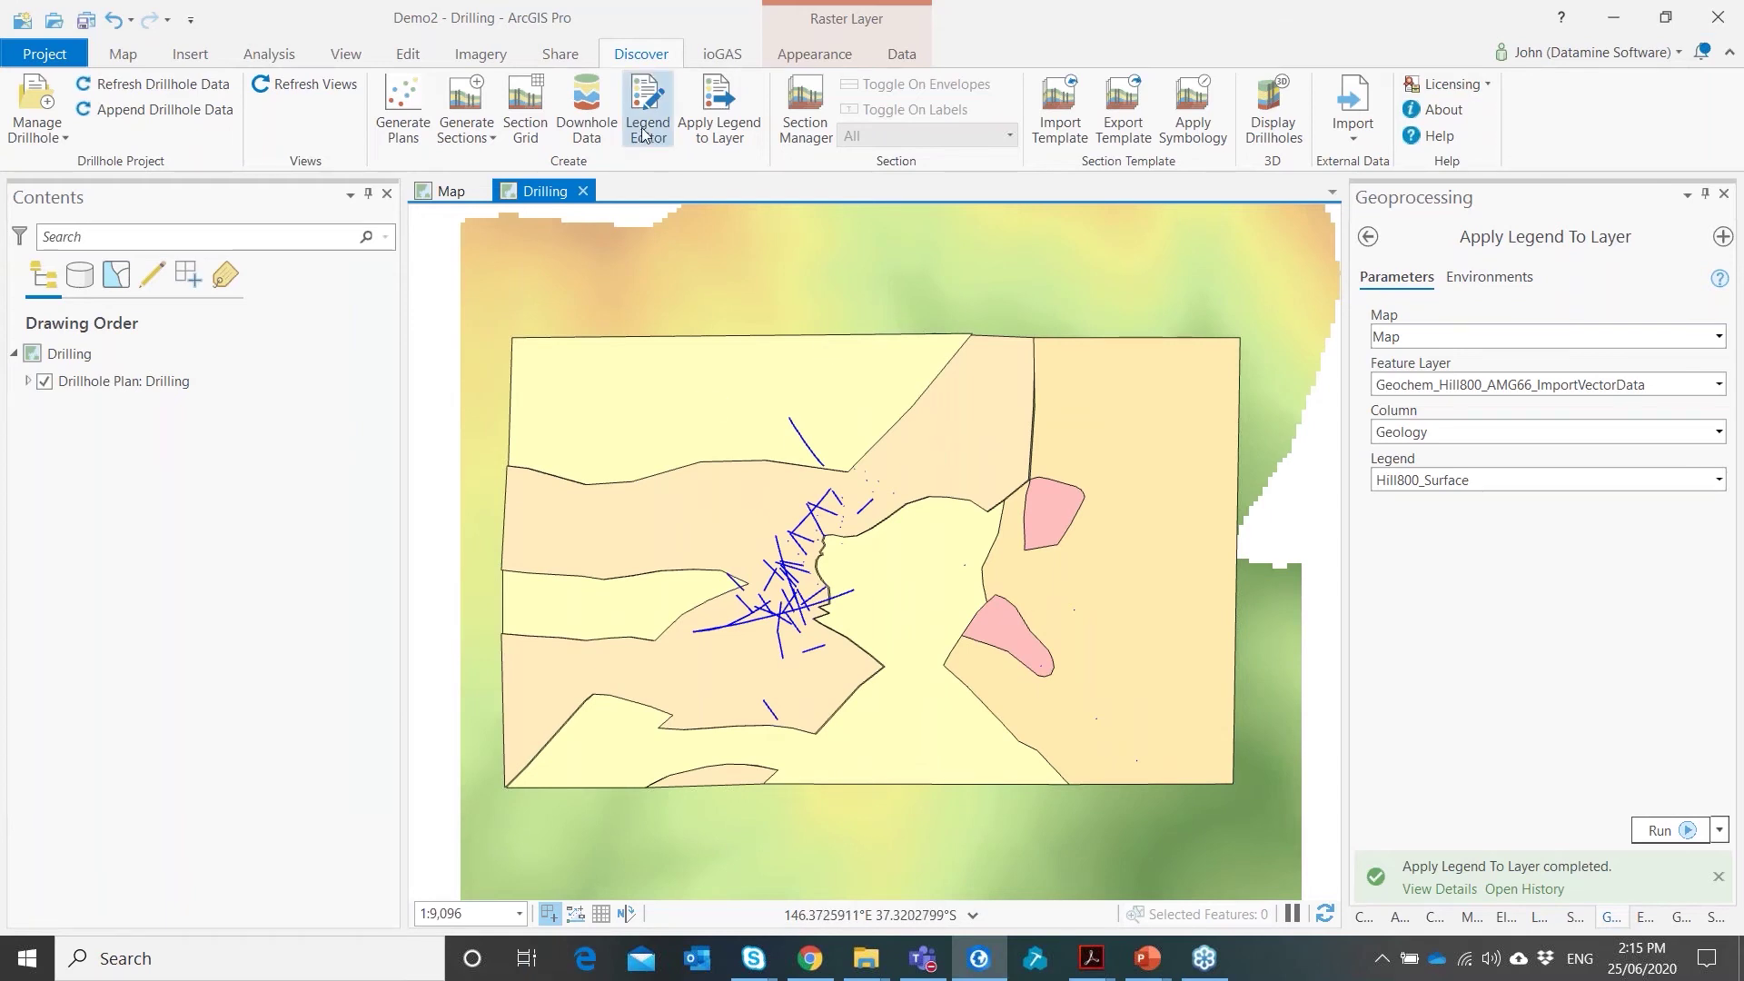
pyautogui.click(719, 110)
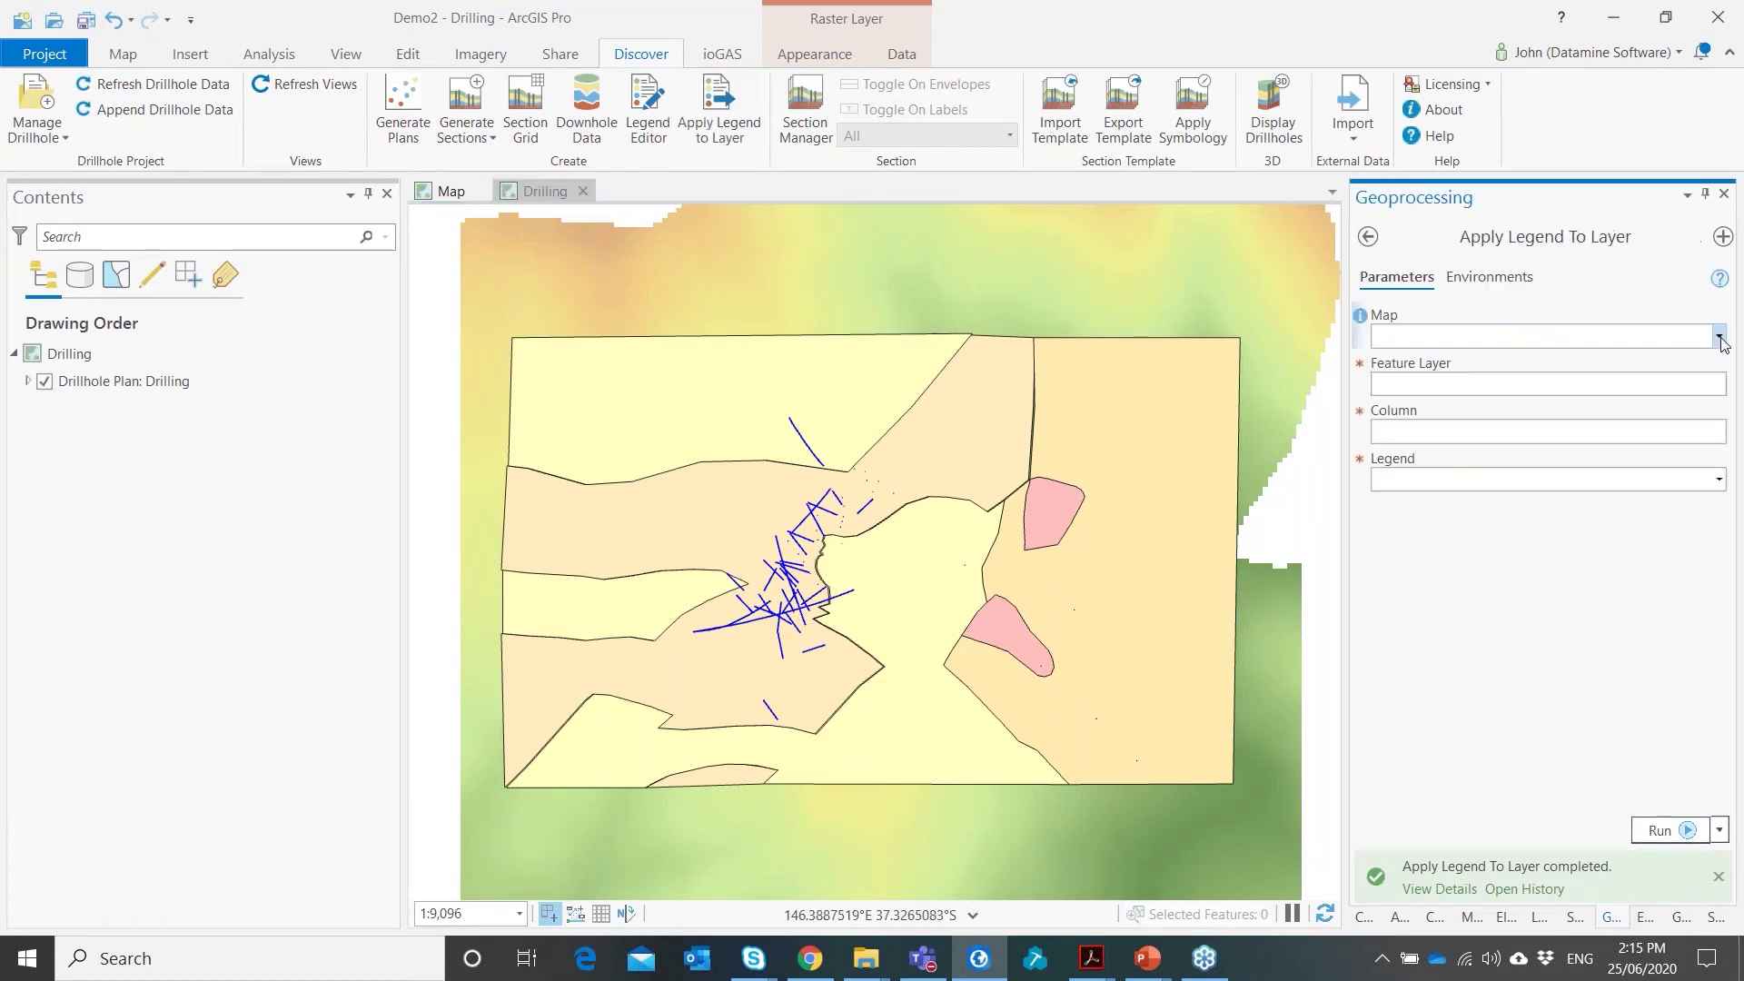
pyautogui.click(1717, 336)
pyautogui.click(1707, 389)
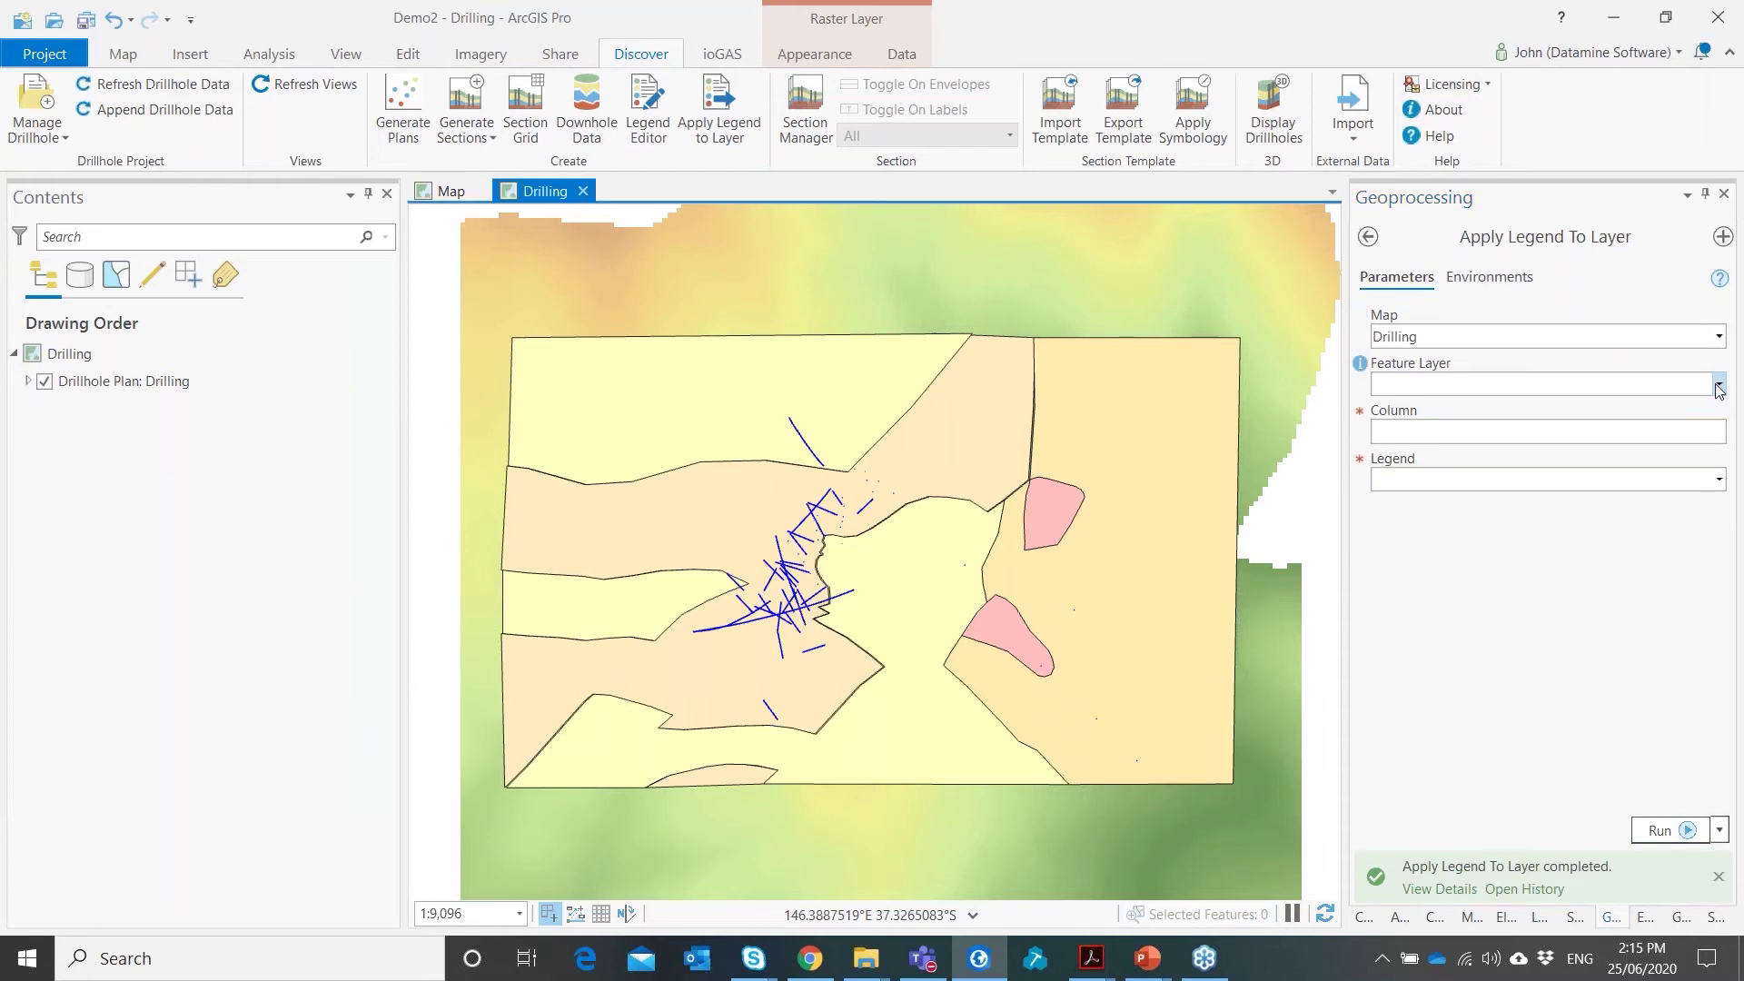
pyautogui.click(1719, 386)
pyautogui.click(1675, 495)
# Apply the Hill800_Surface legend to the surface drape using the ID column
pyautogui.click(1720, 433)
pyautogui.click(1713, 460)
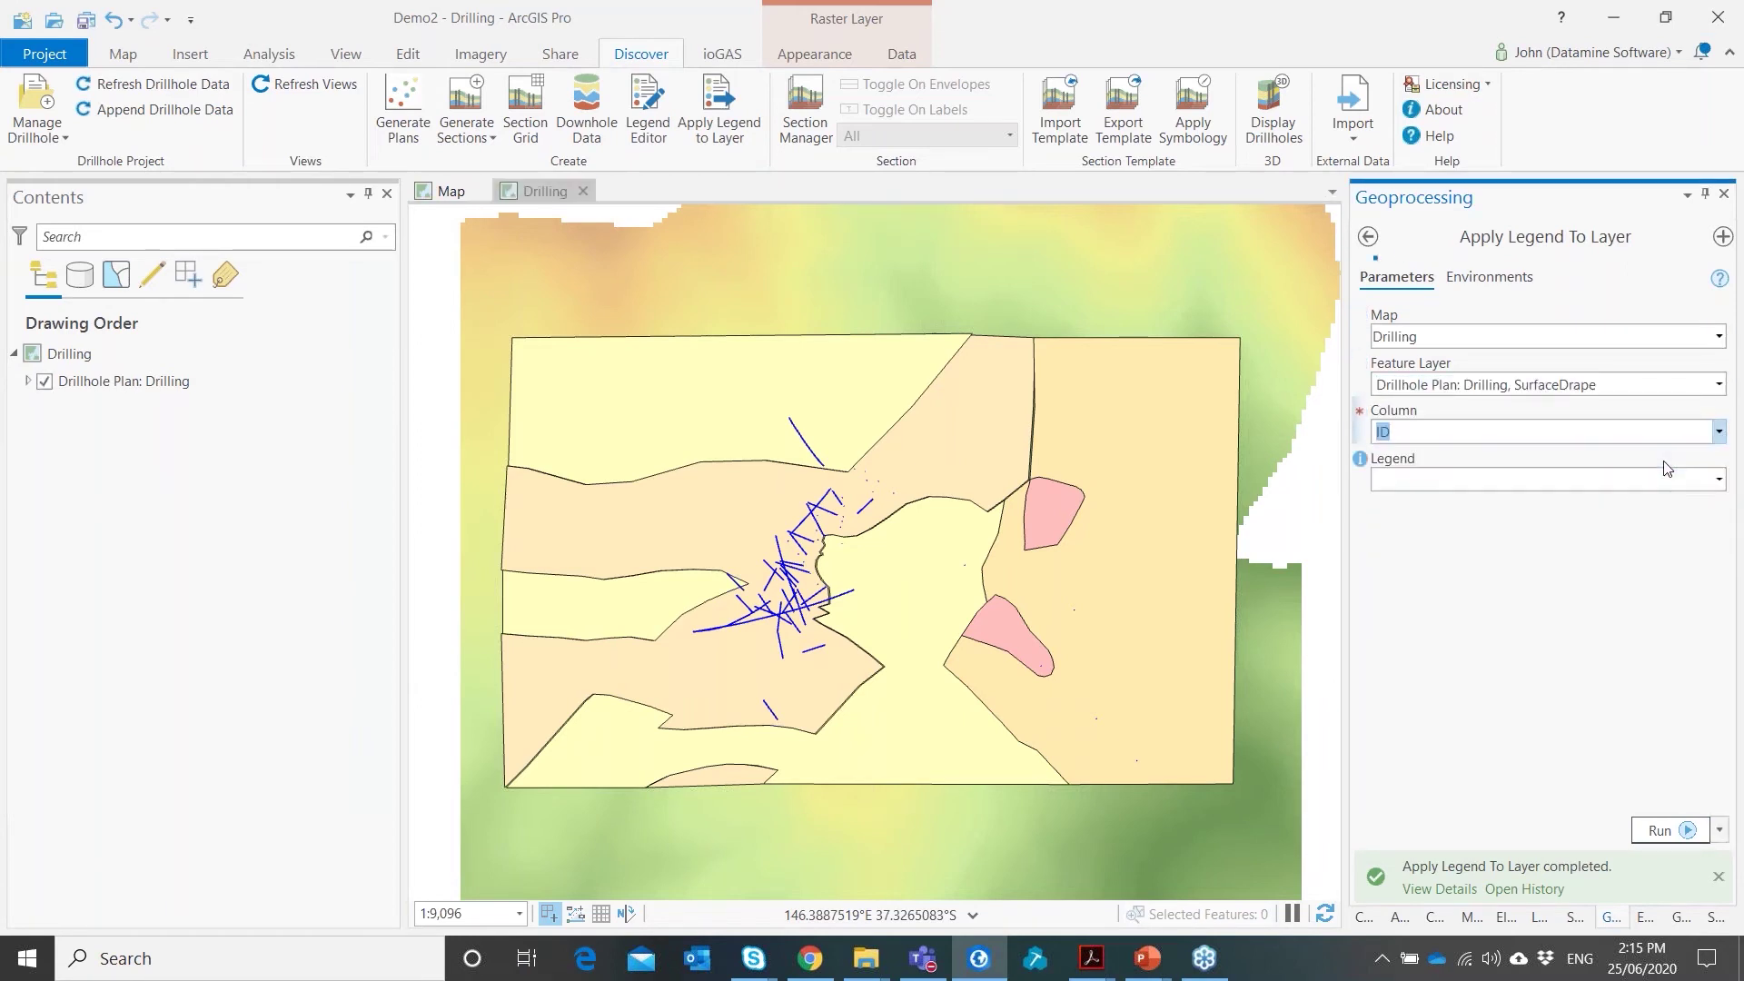
pyautogui.click(1719, 481)
pyautogui.click(1617, 614)
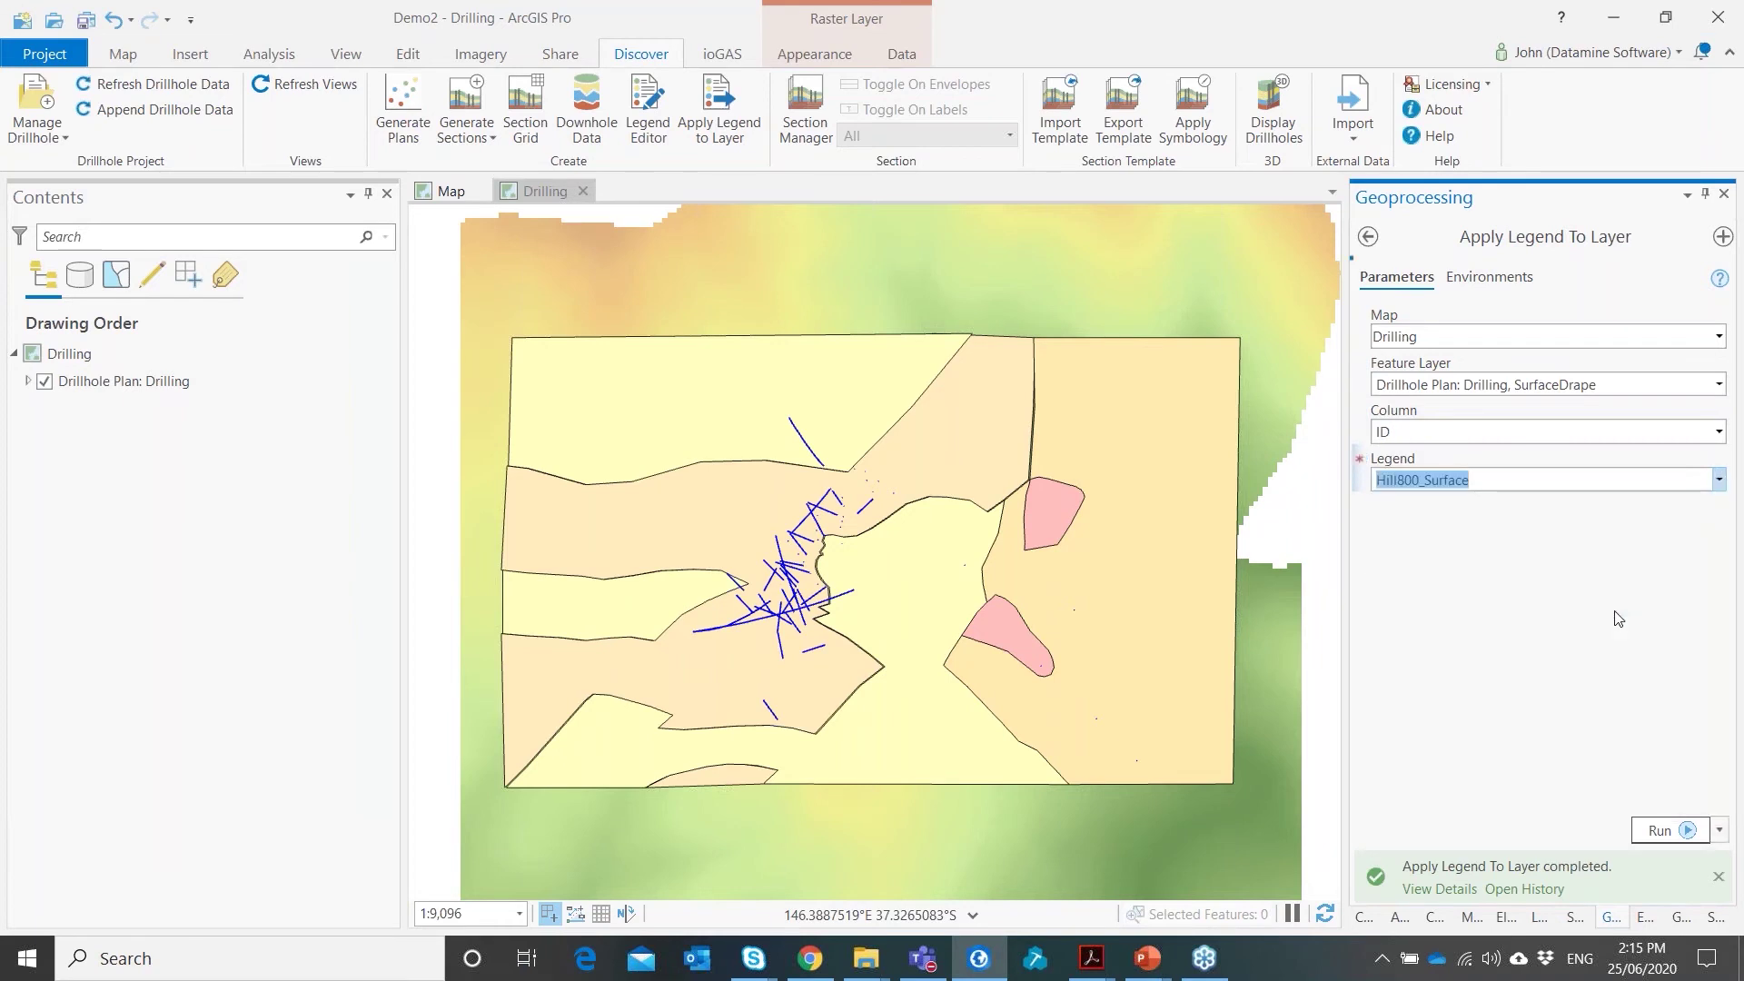
pyautogui.click(1654, 832)
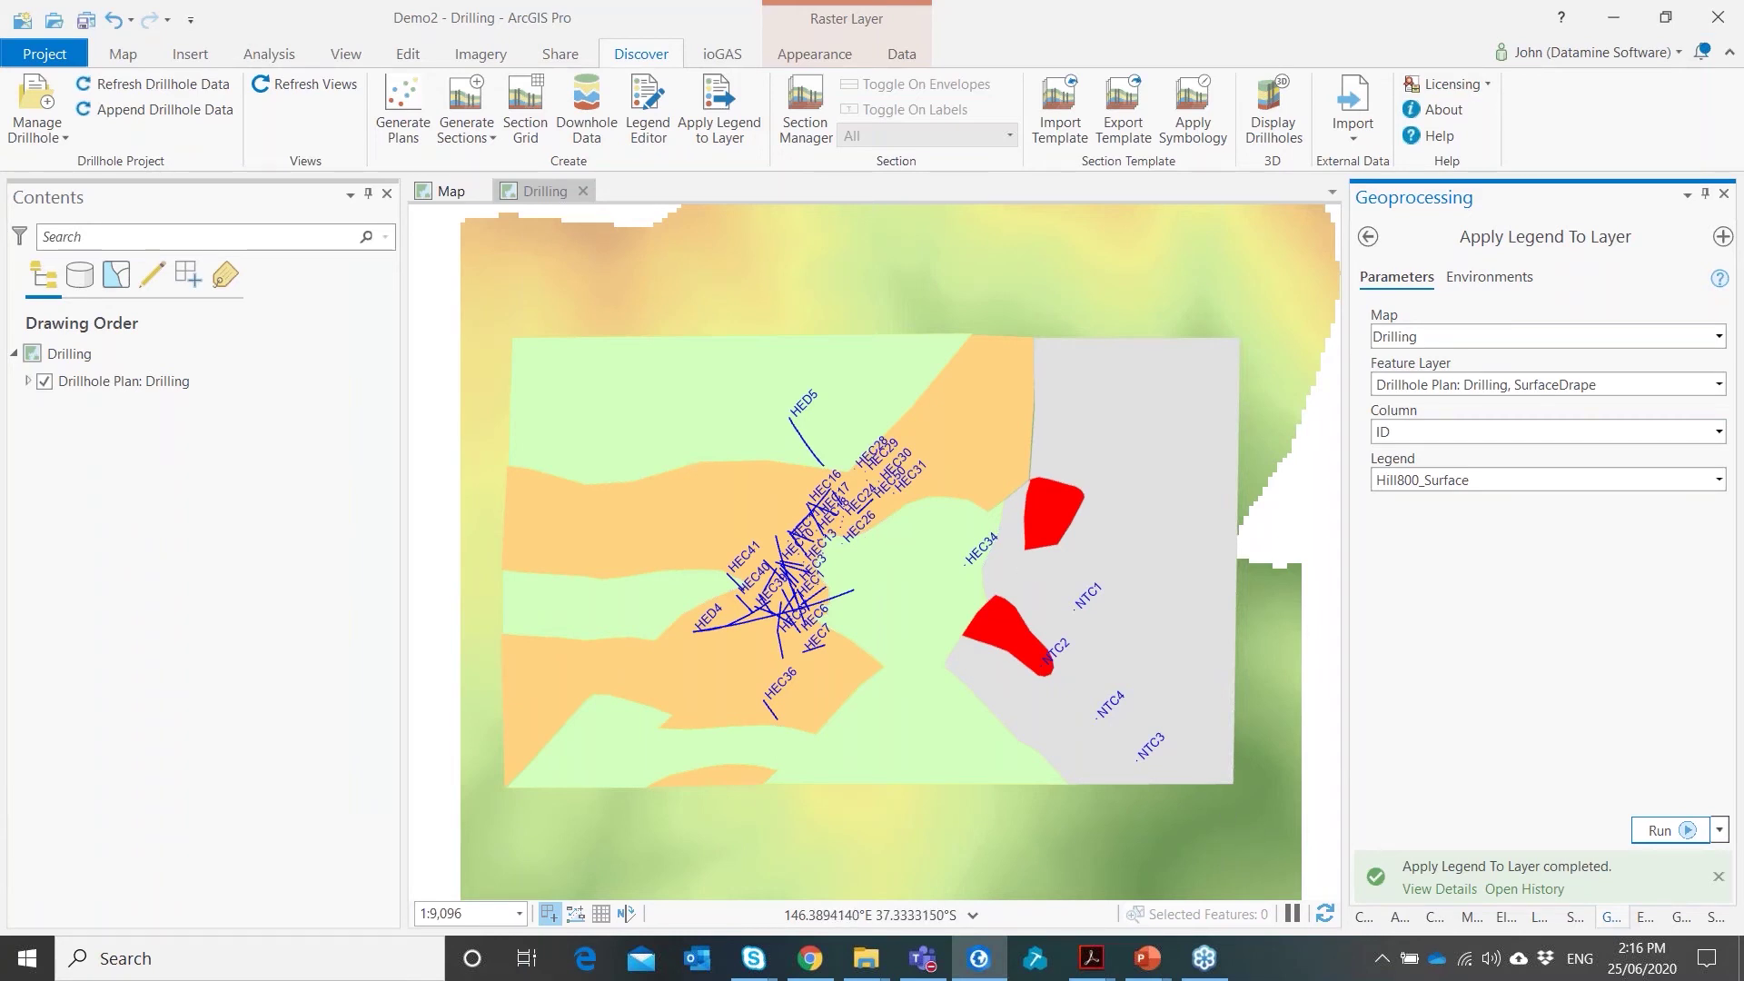
# Examine the project's Drilling.gdb and Section_Template.gdb databases and the tables and feature classes they hold
pyautogui.click(1358, 919)
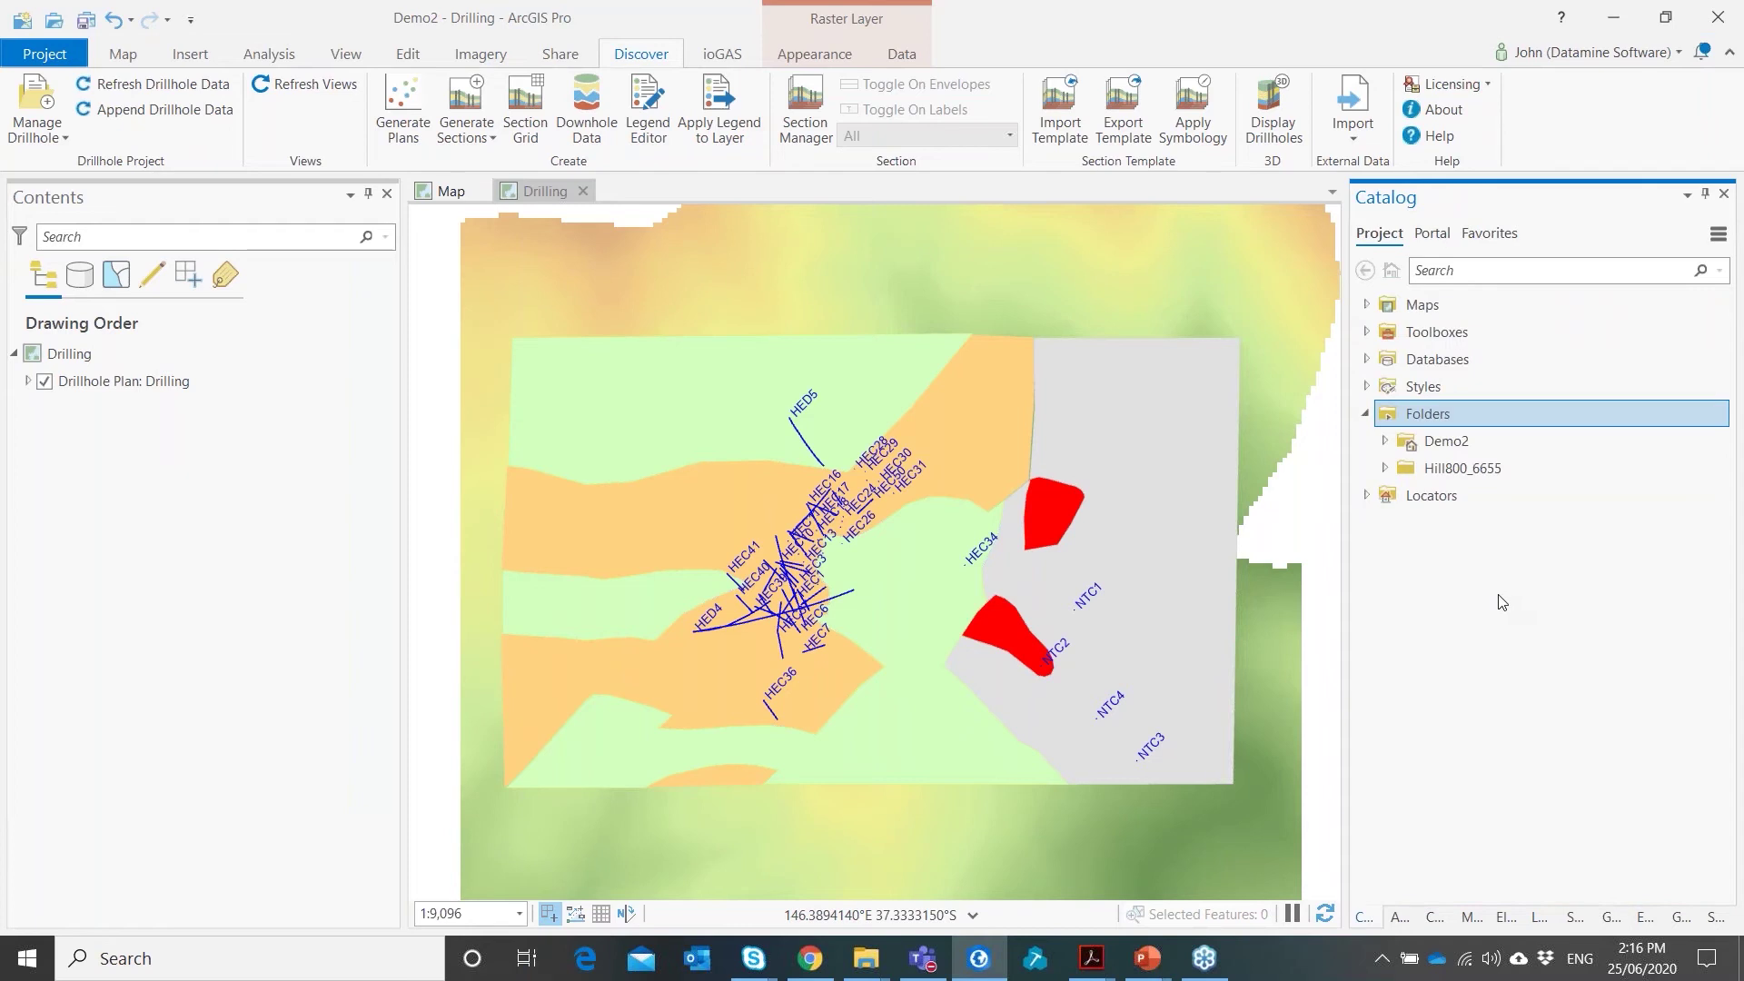
pyautogui.click(1366, 360)
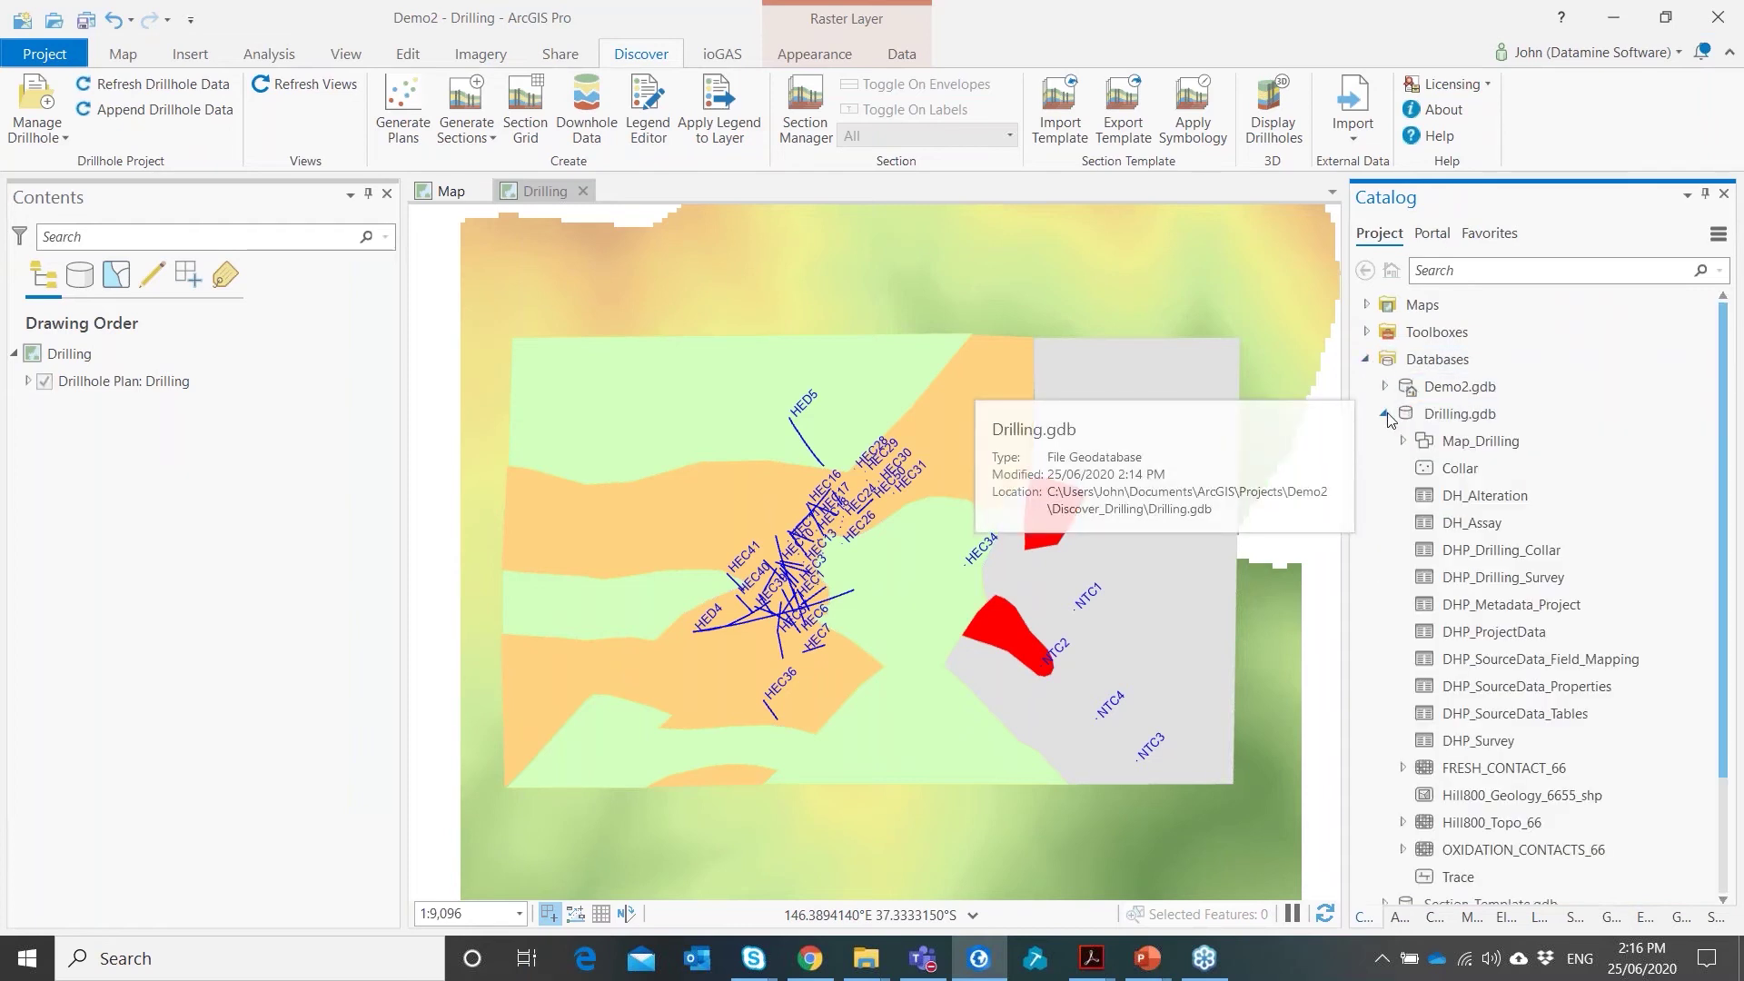
pyautogui.scroll(-3, 1454, 636)
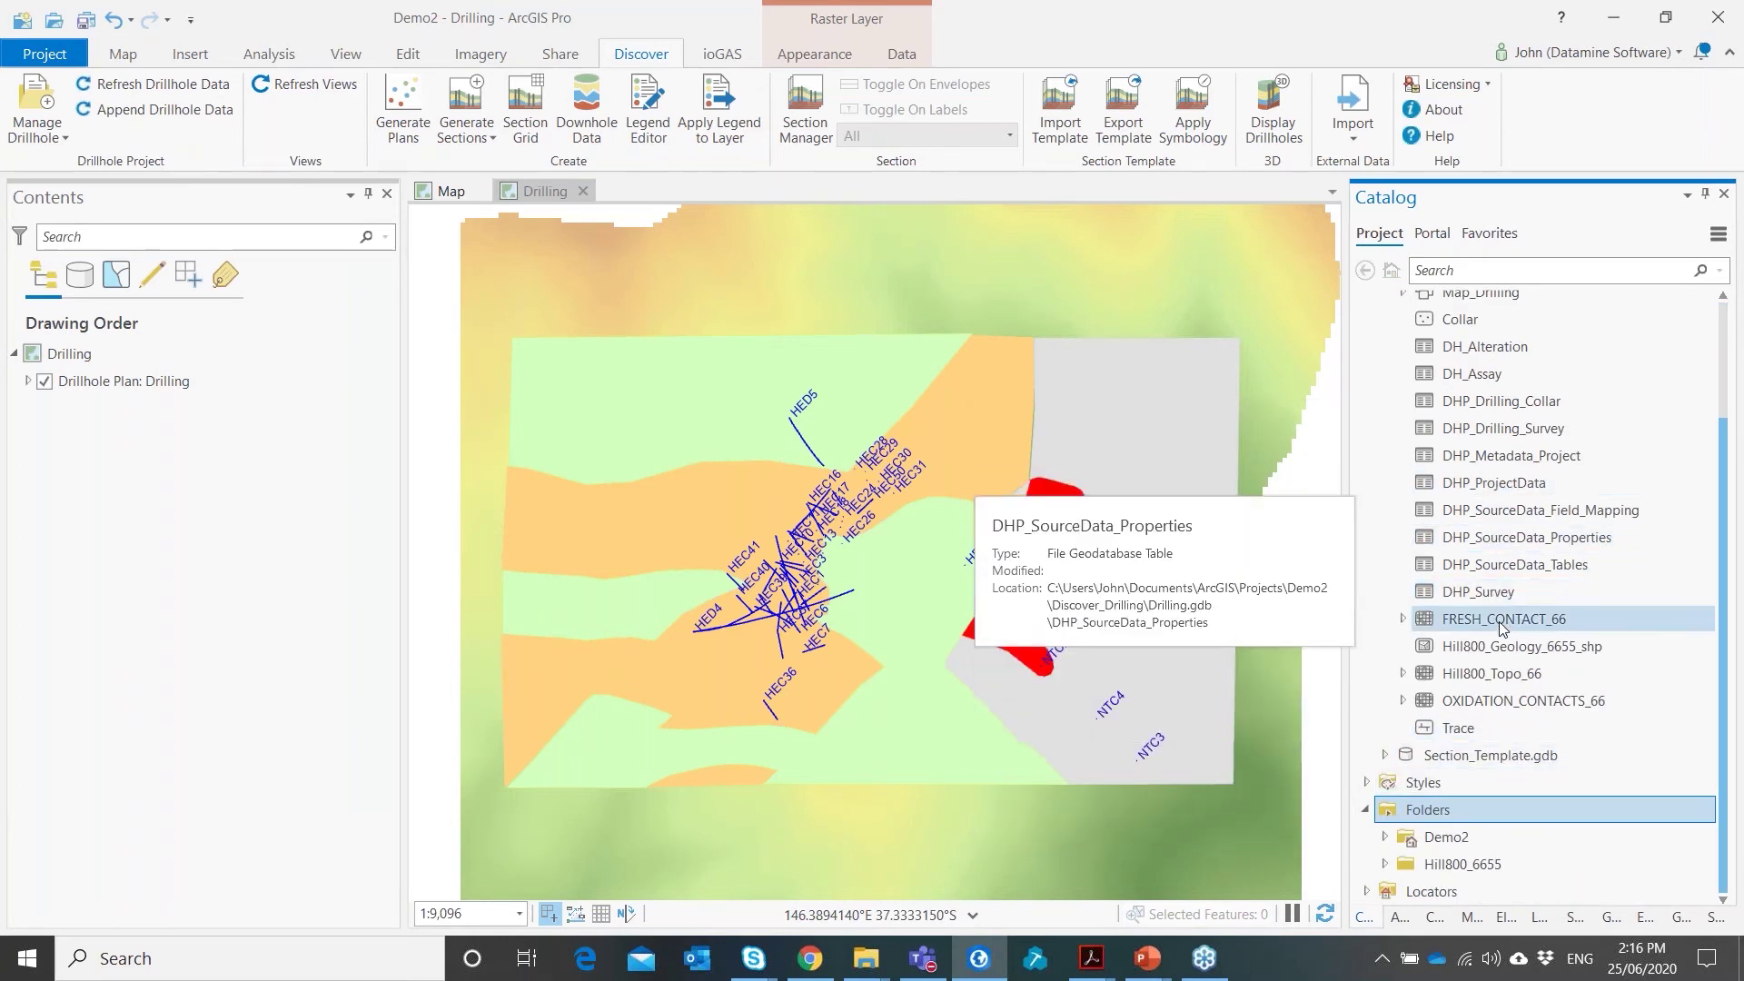
pyautogui.click(1384, 755)
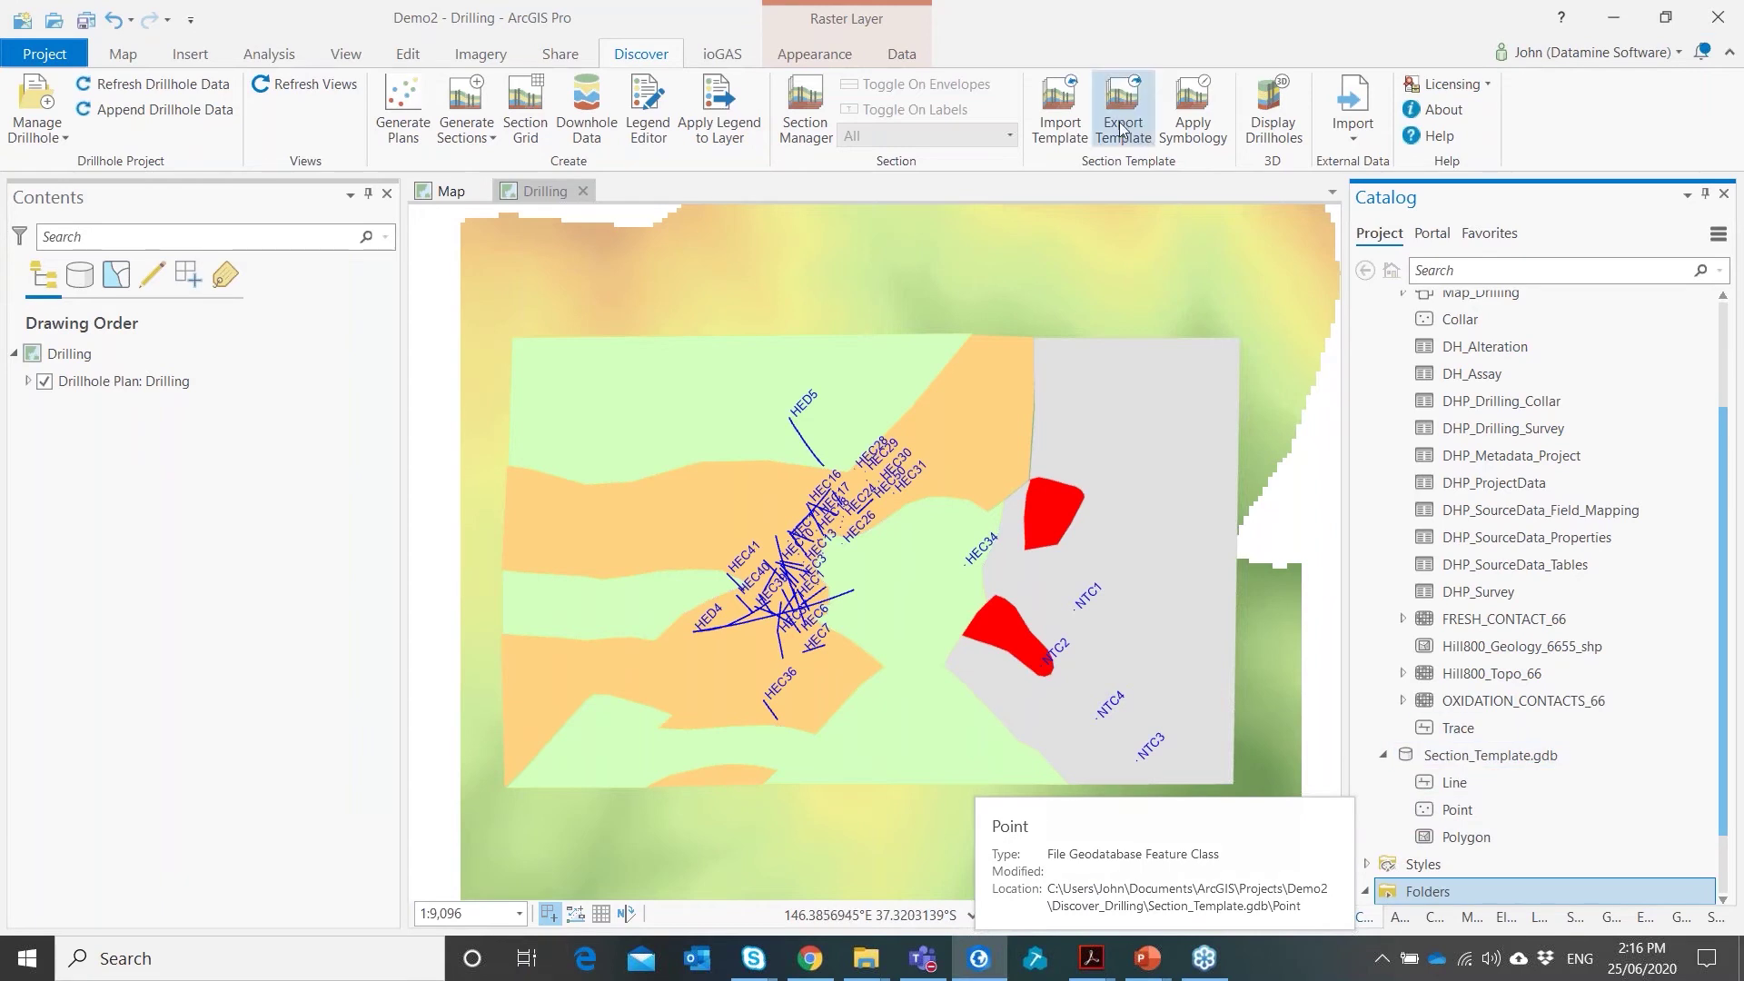
# Import Section_Template.st from the Section_Template_and_Symbology folder as the project's section template
pyautogui.click(1087, 112)
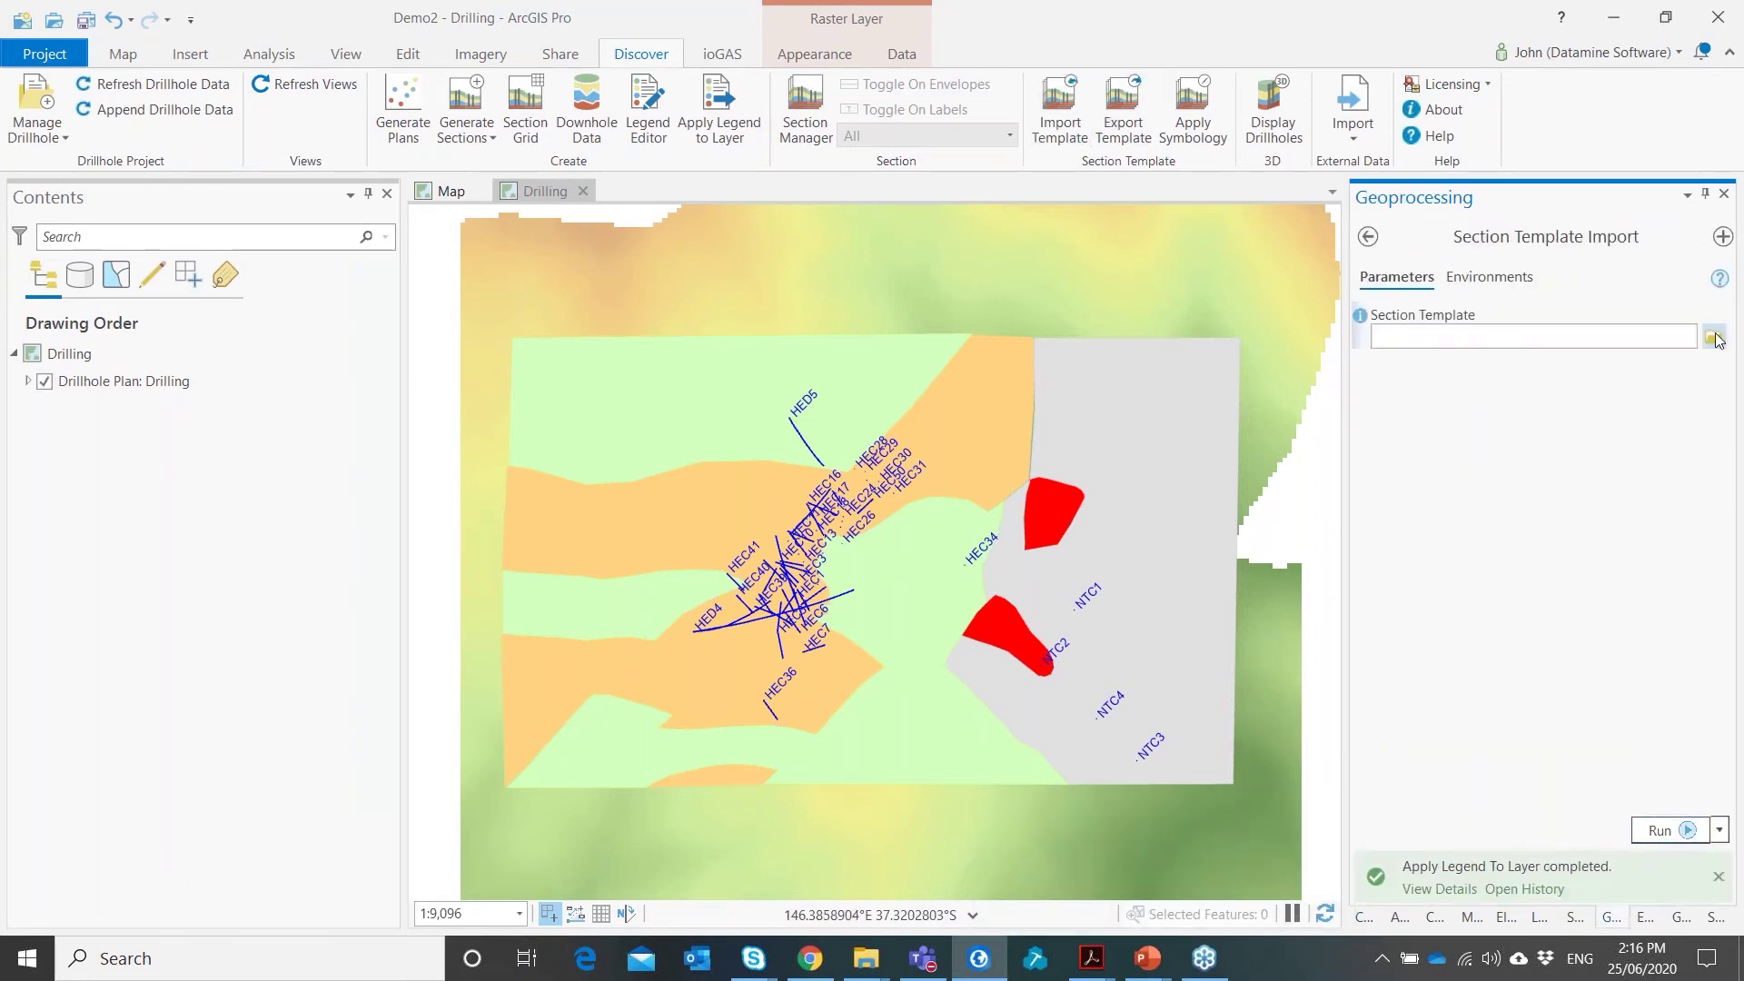
pyautogui.click(795, 201)
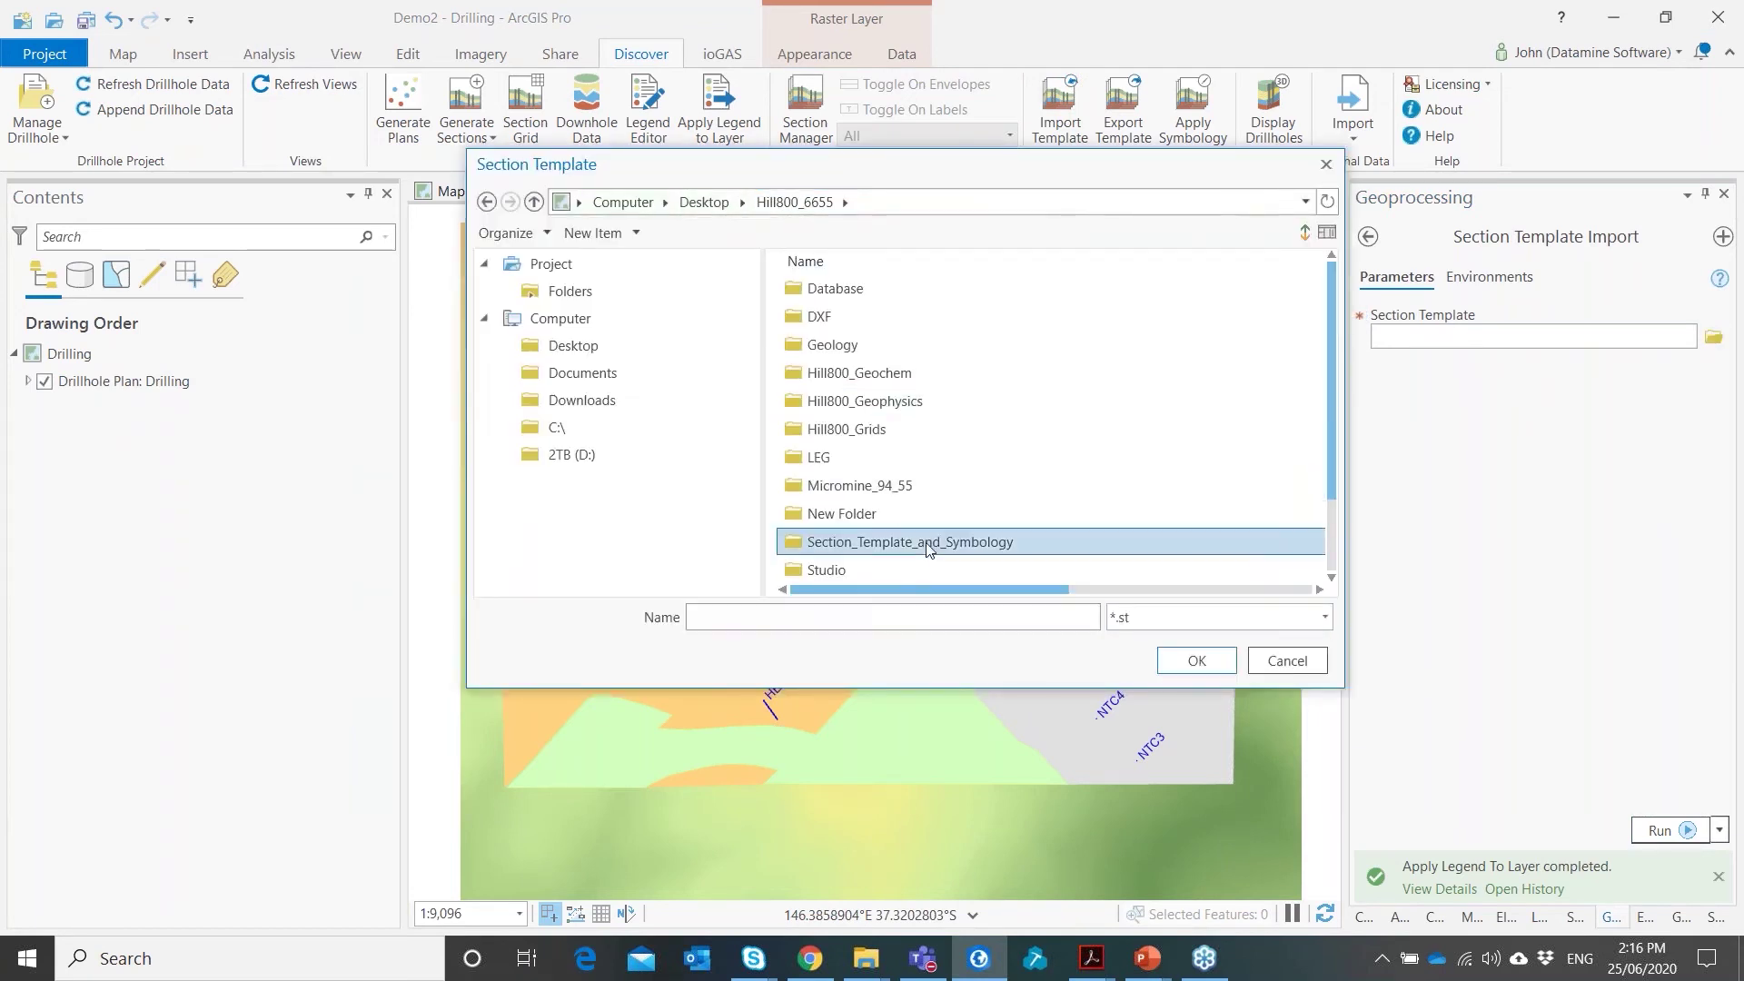
pyautogui.doubleClick(925, 542)
pyautogui.click(861, 289)
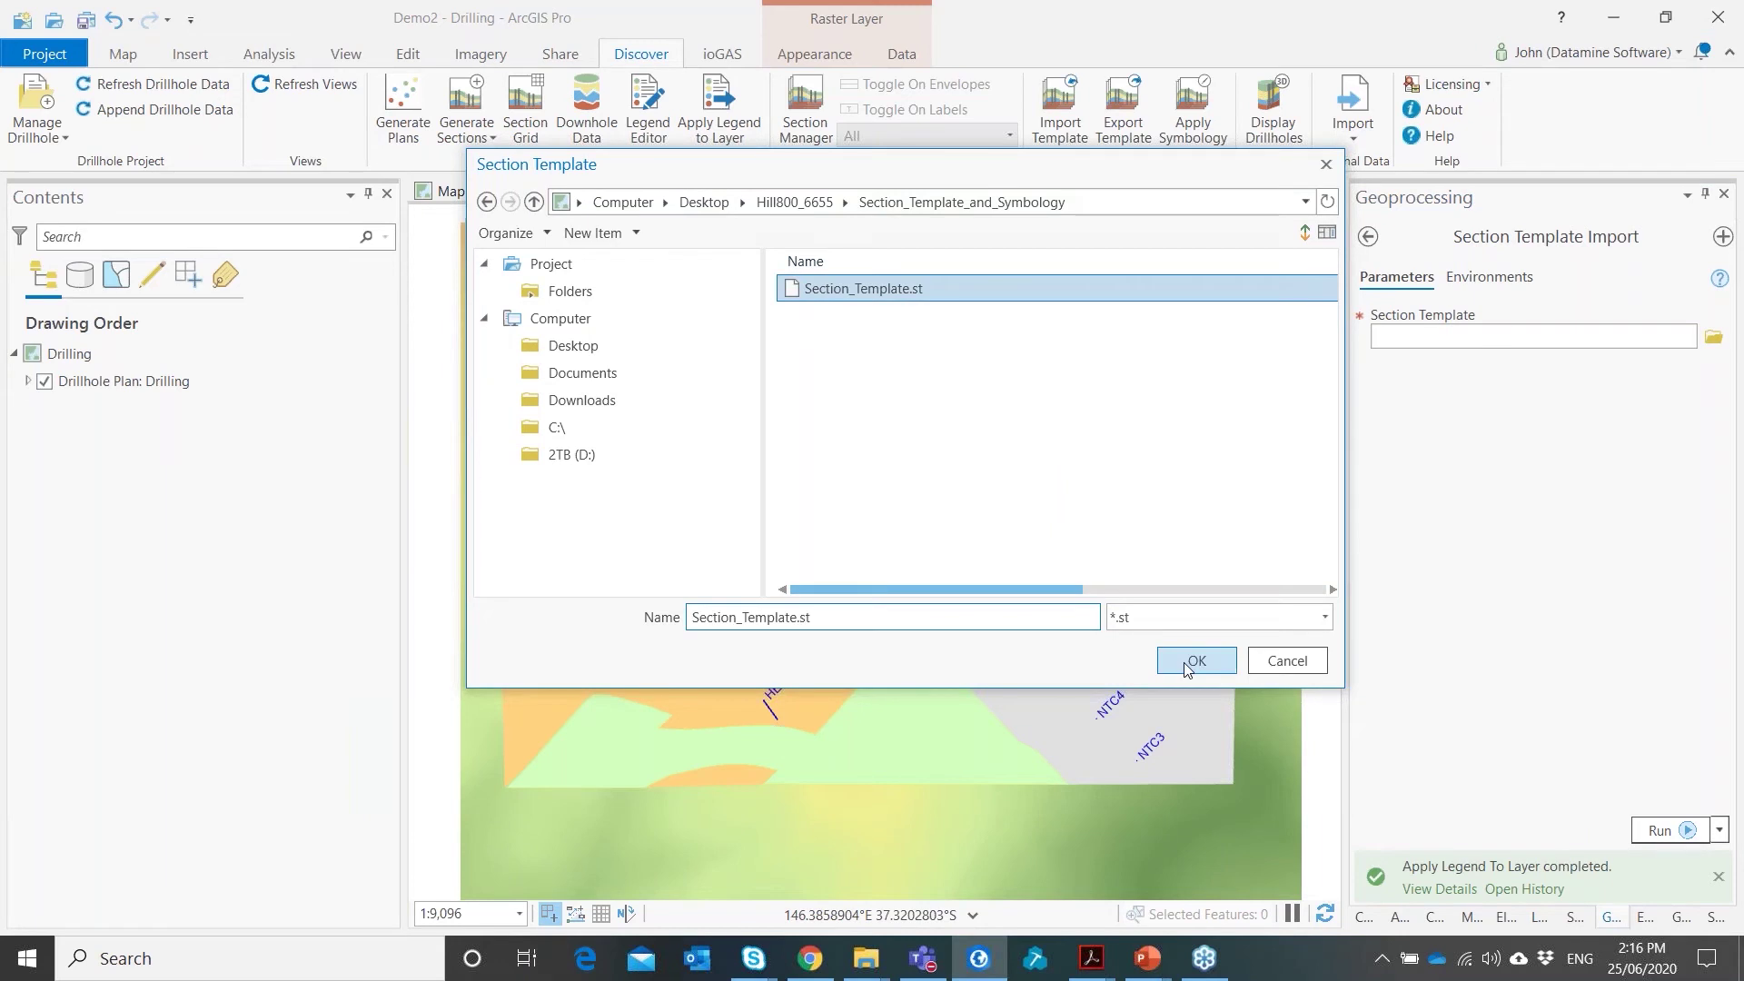
pyautogui.click(1194, 660)
pyautogui.click(1660, 830)
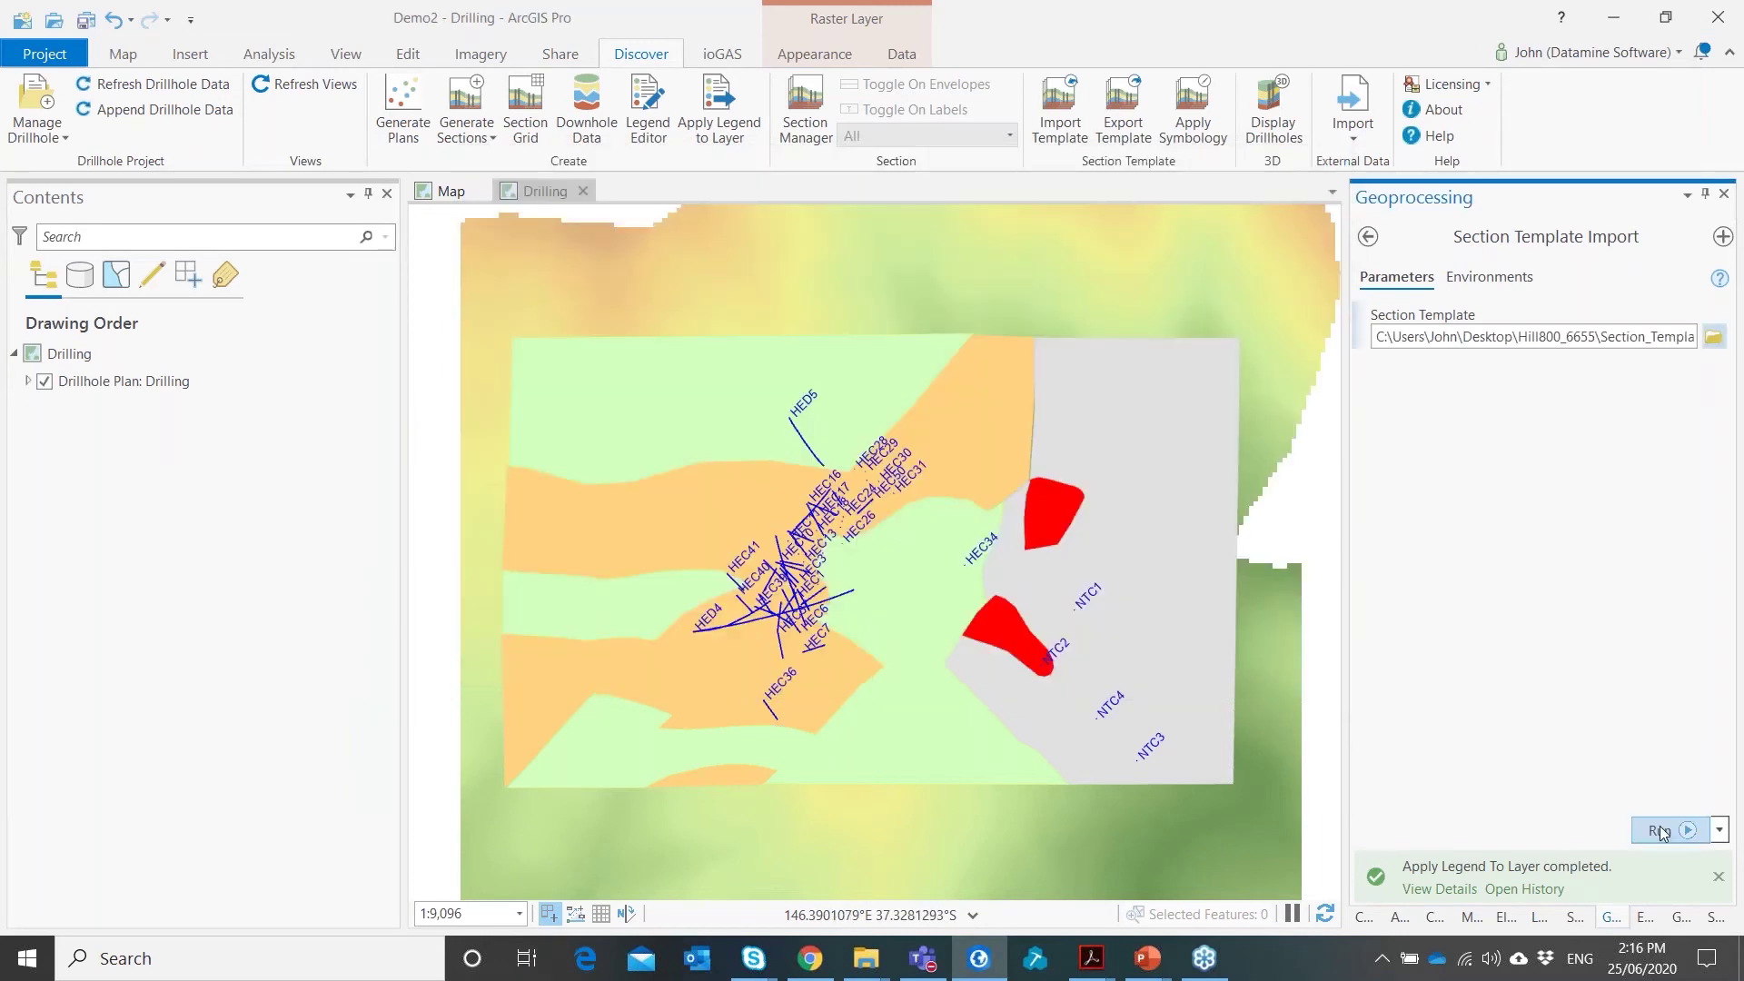
# Refresh Section_Template.gdb in the project databases and examine the feature classes of the imported template
pyautogui.click(1358, 920)
pyautogui.rightClick(1476, 758)
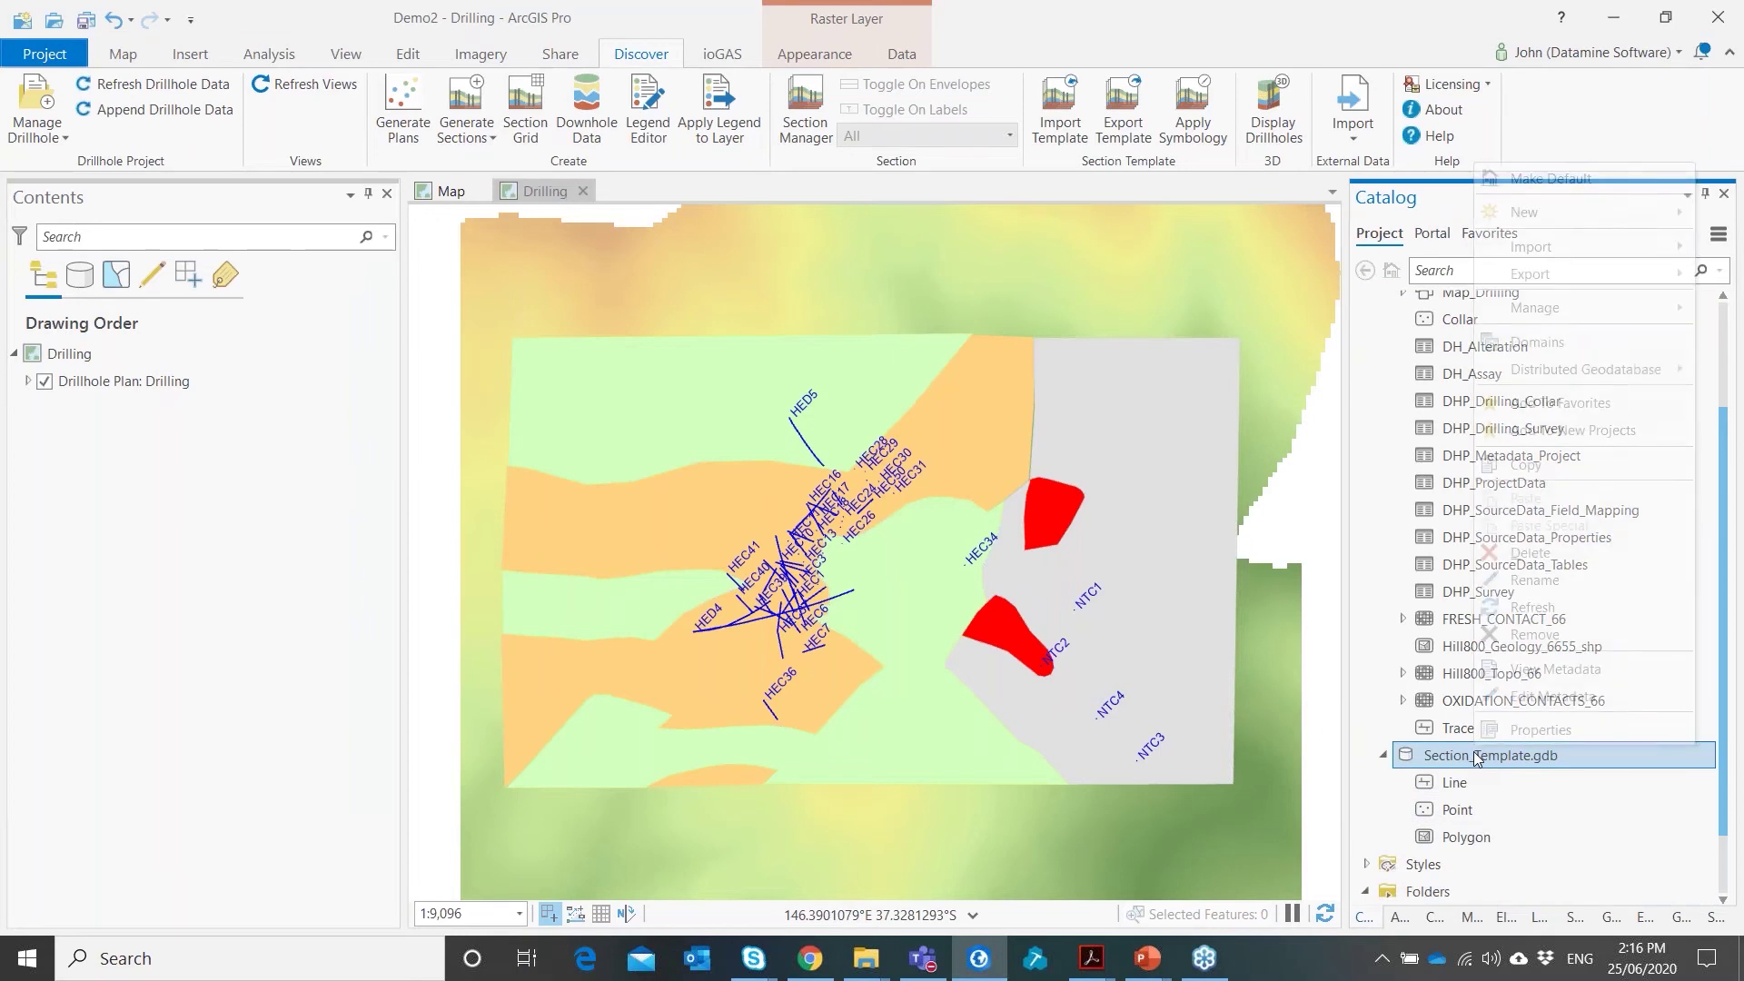
pyautogui.click(1525, 608)
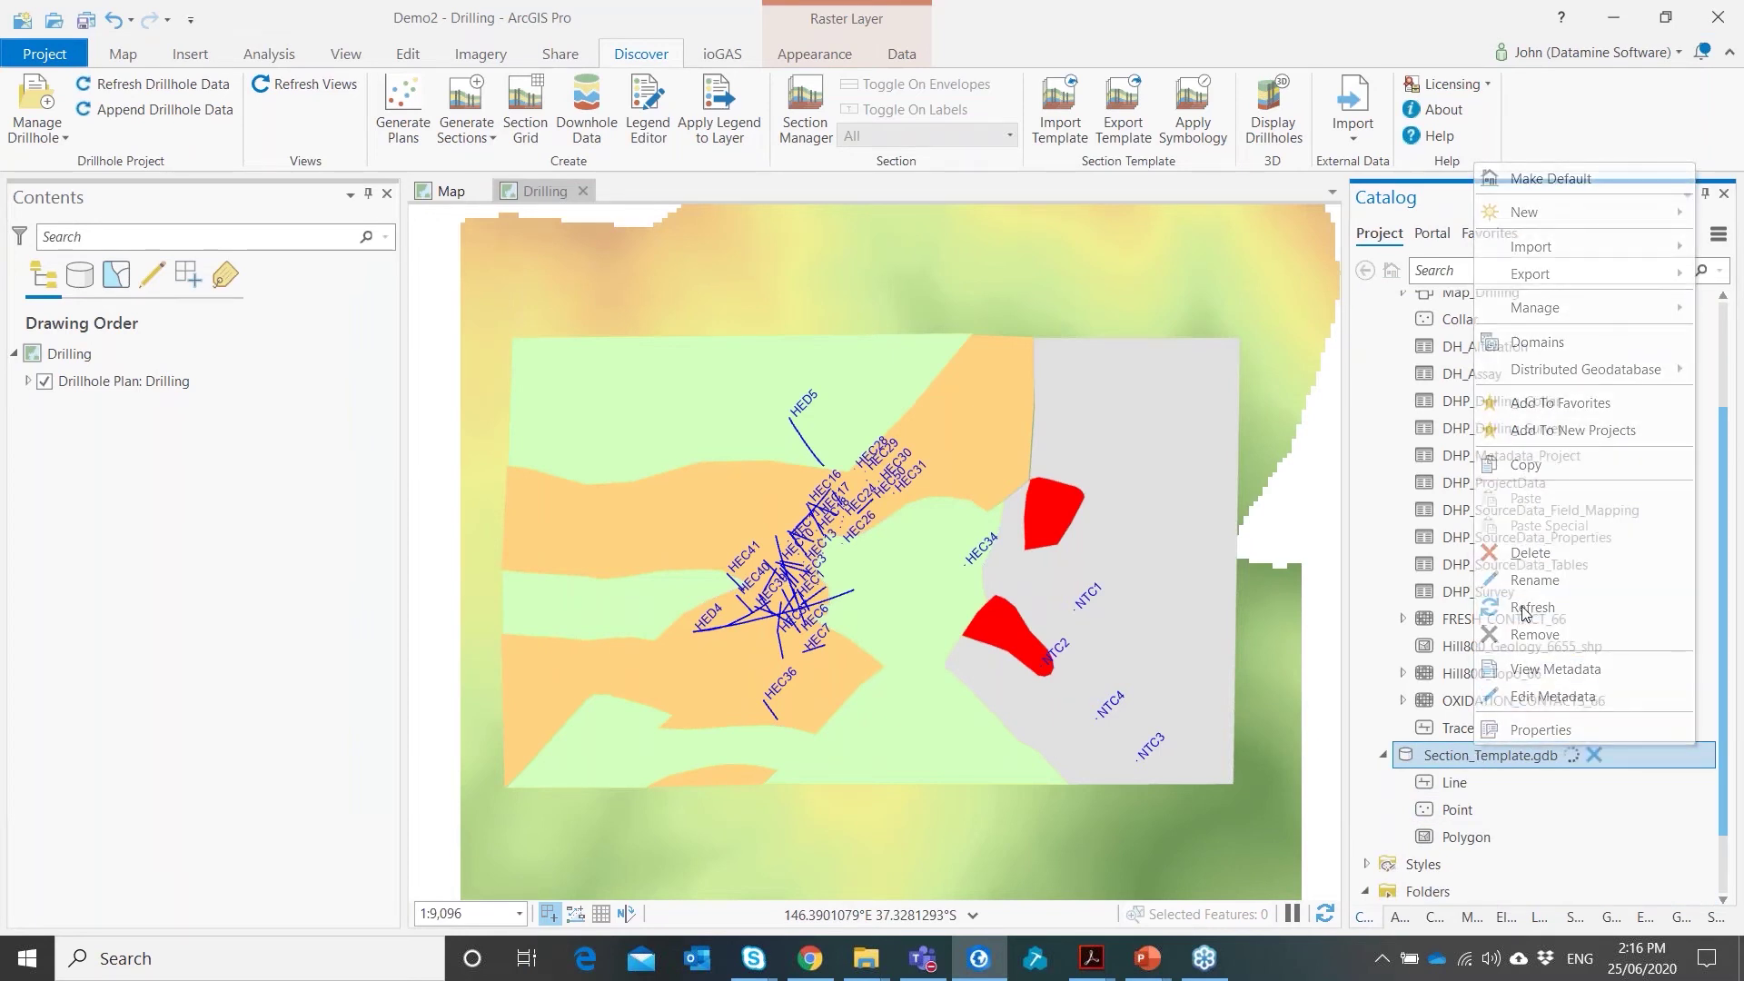
pyautogui.scroll(-1, 1535, 781)
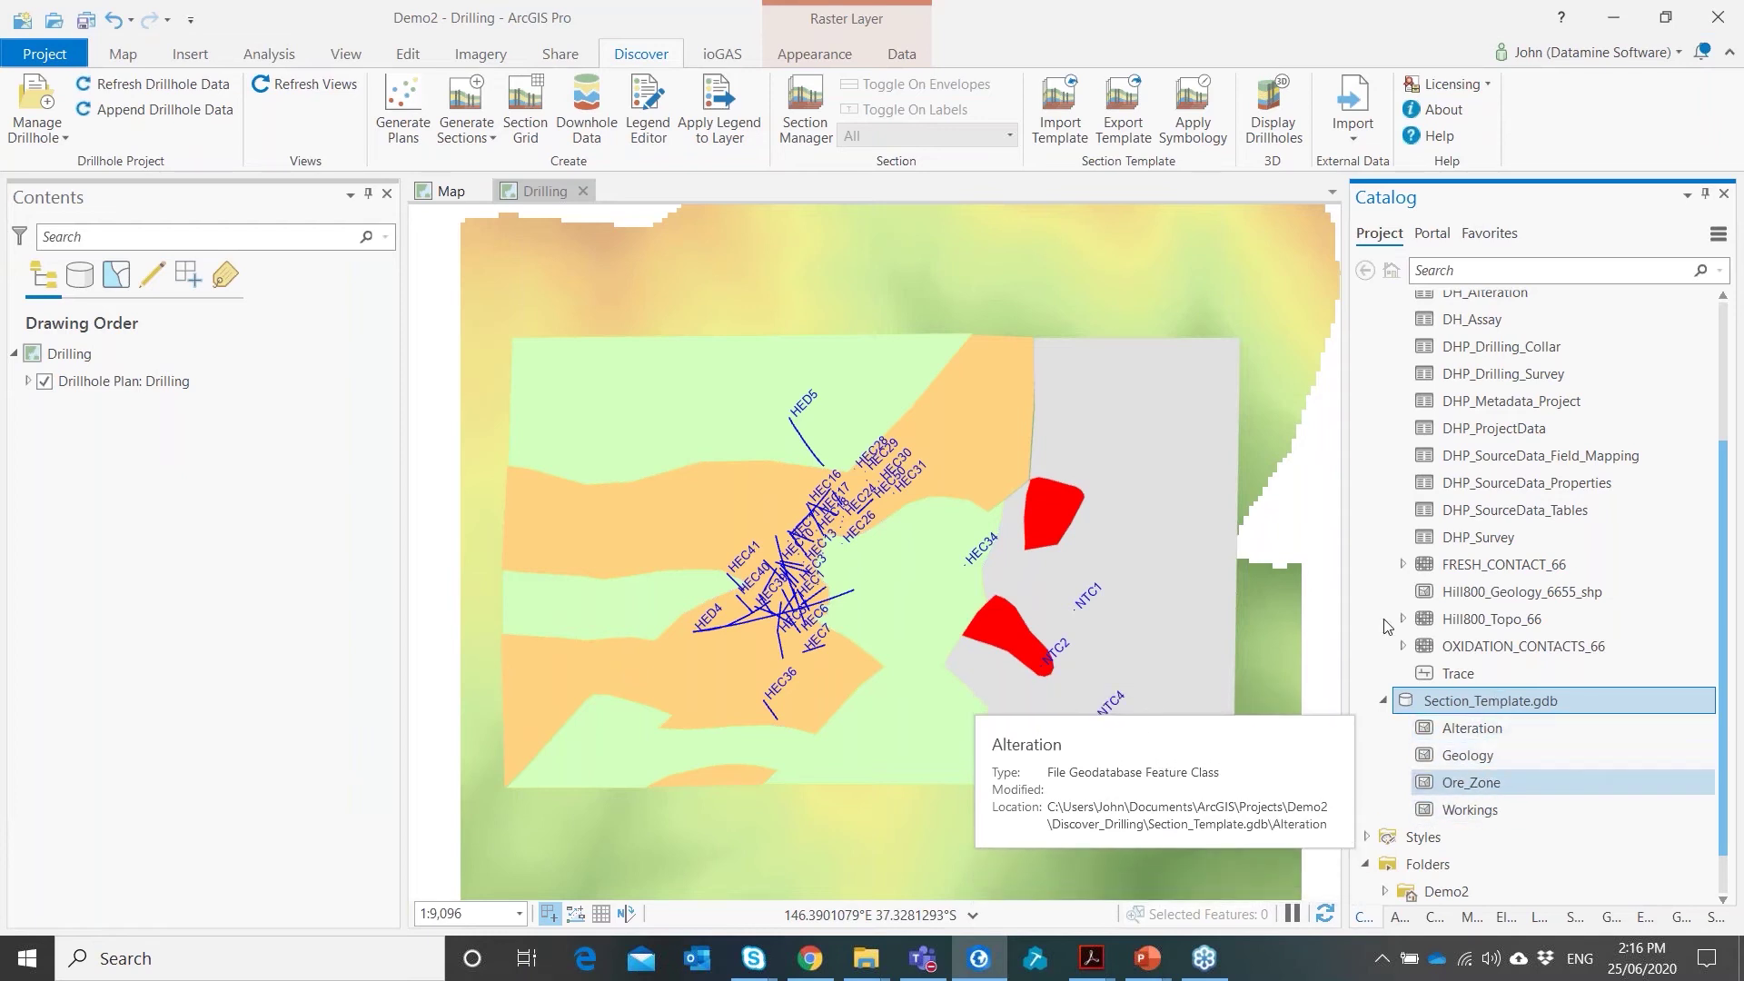
# Apply the symbology from the Geology.lyrx layer file to the Geology feature class of the section template
pyautogui.click(1189, 107)
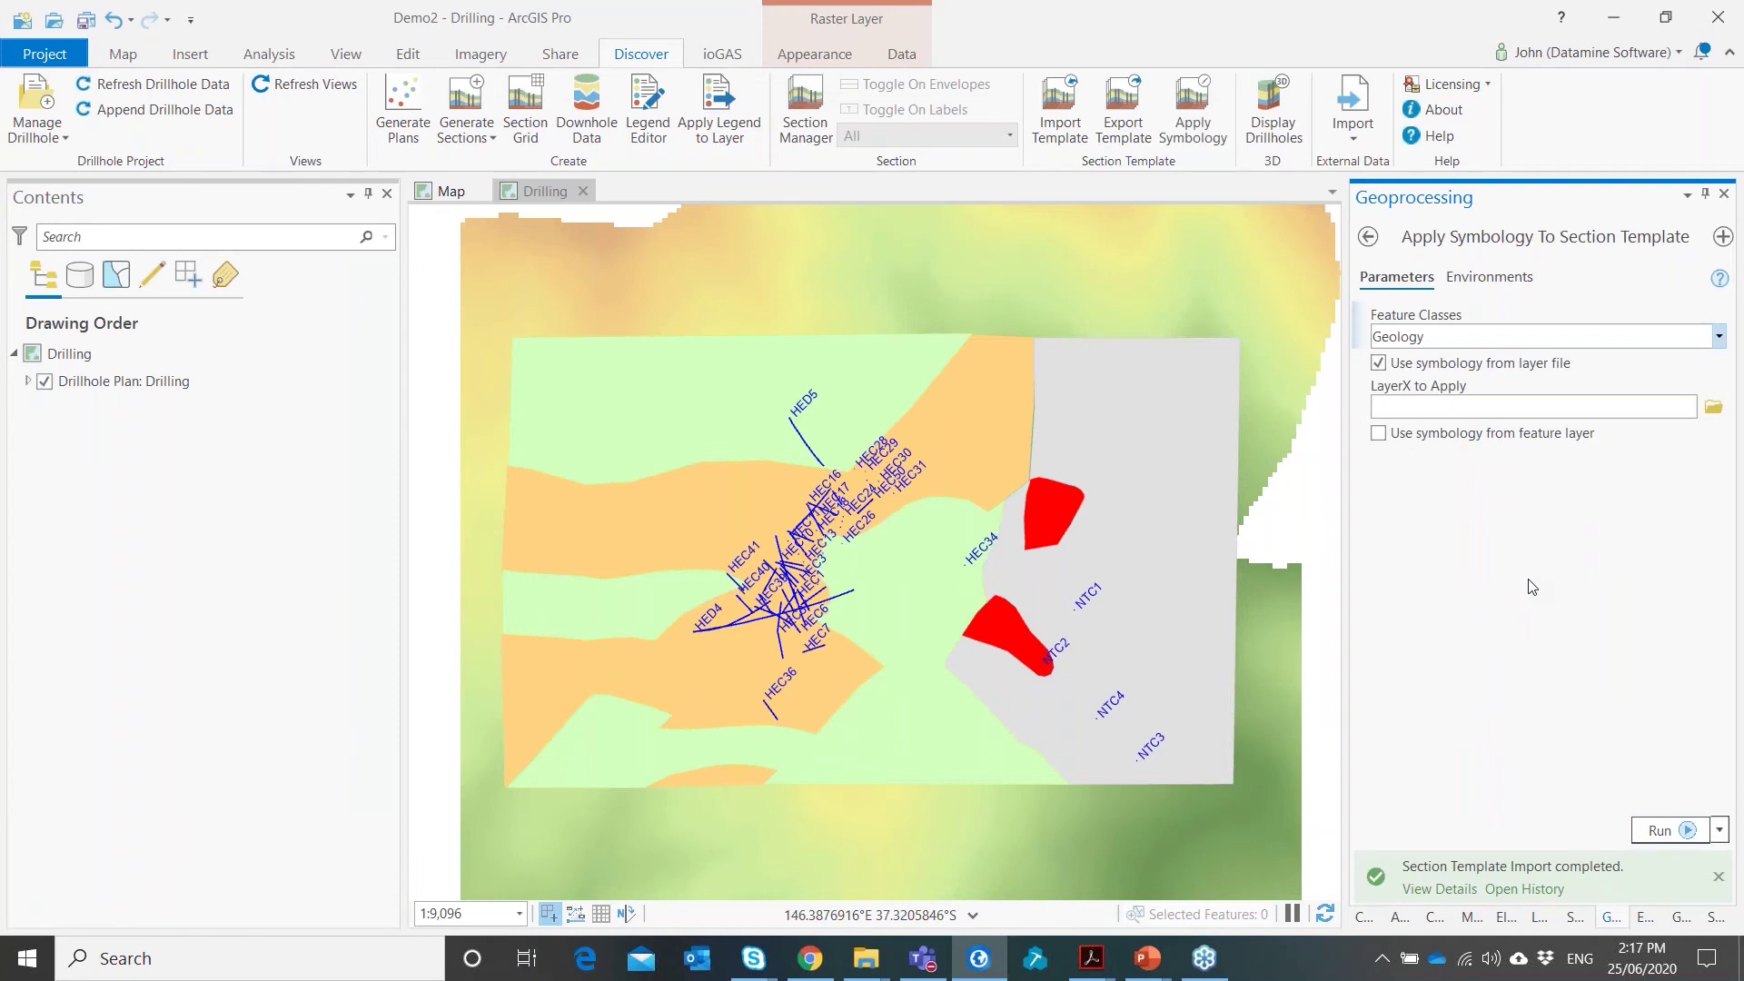
pyautogui.click(1713, 408)
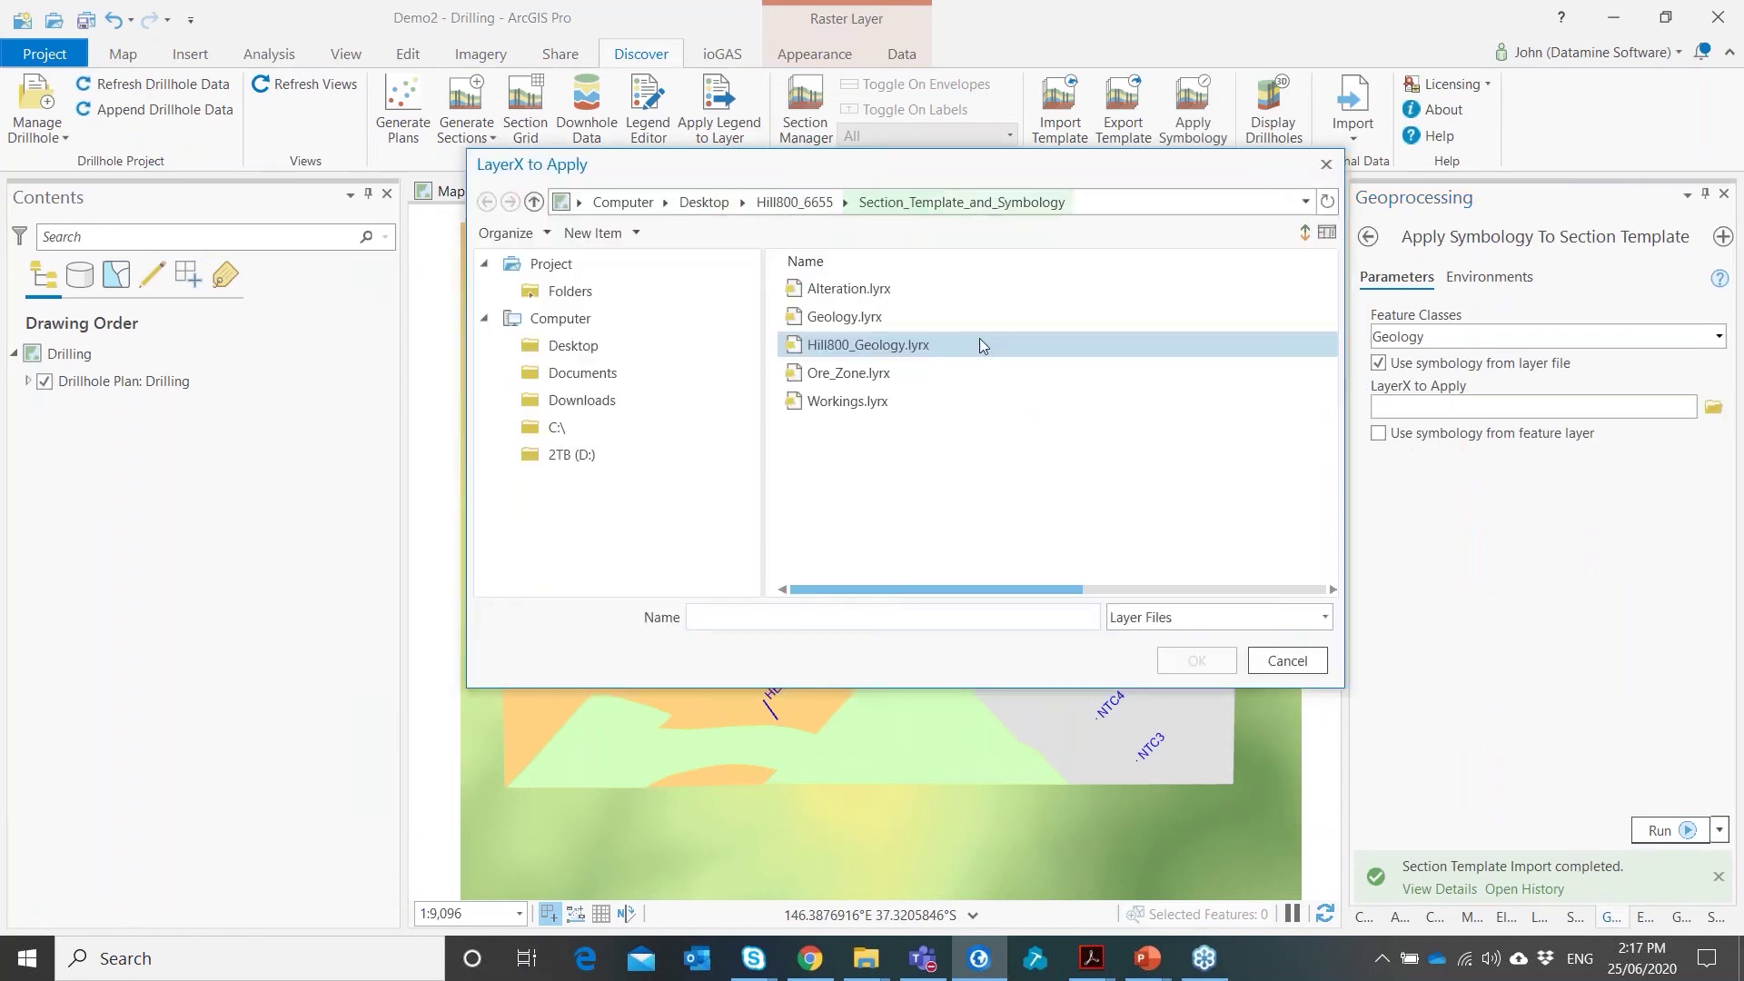
pyautogui.click(979, 317)
pyautogui.click(1197, 660)
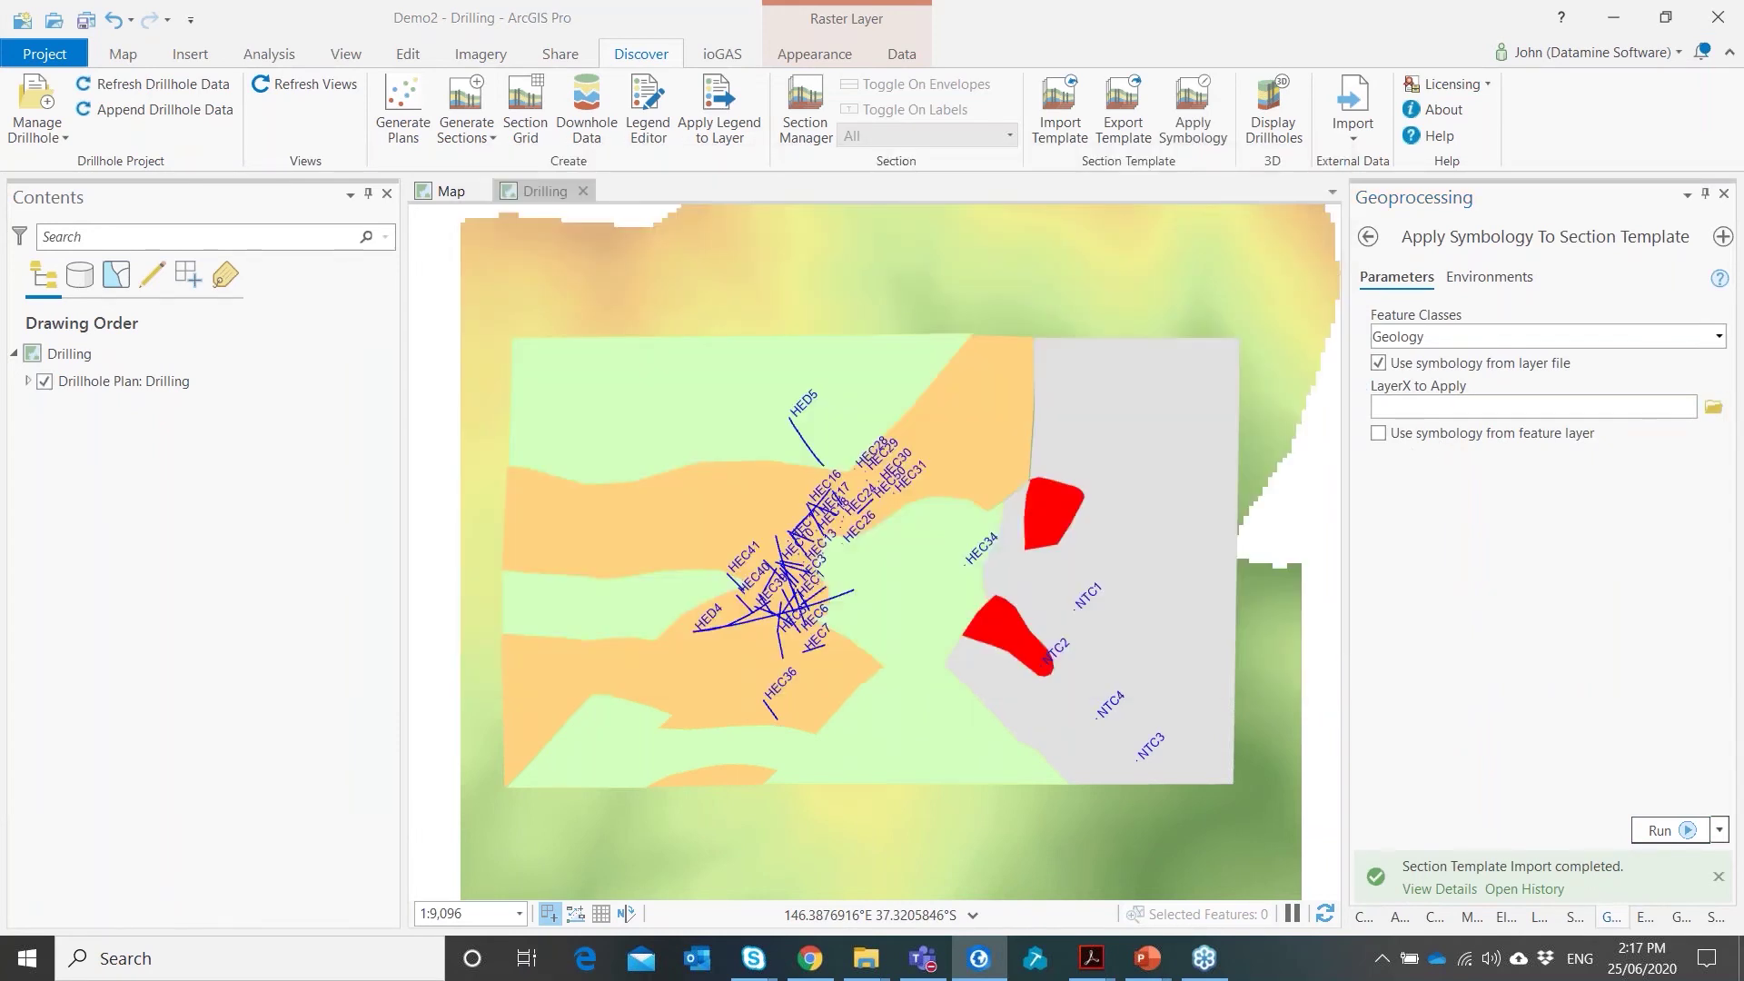
pyautogui.click(1660, 830)
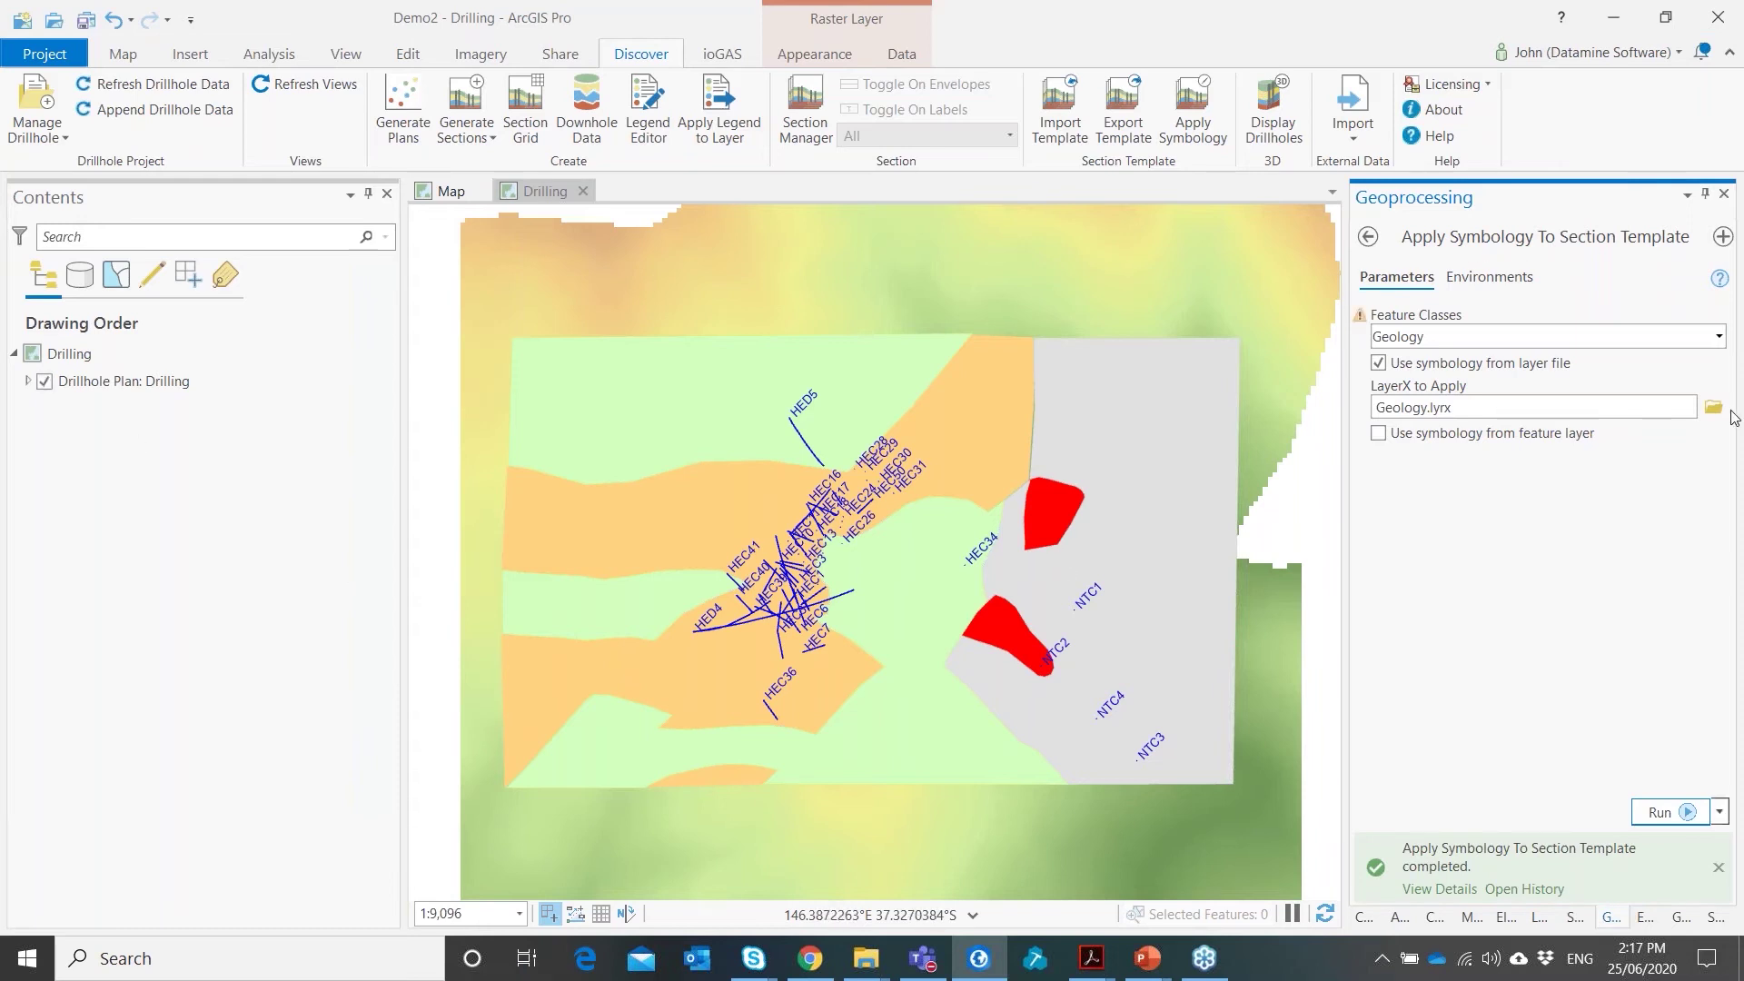
# Apply the symbology from the Alteration.lyrx layer file to the section template's Alteration feature class
pyautogui.click(1719, 337)
pyautogui.click(1682, 386)
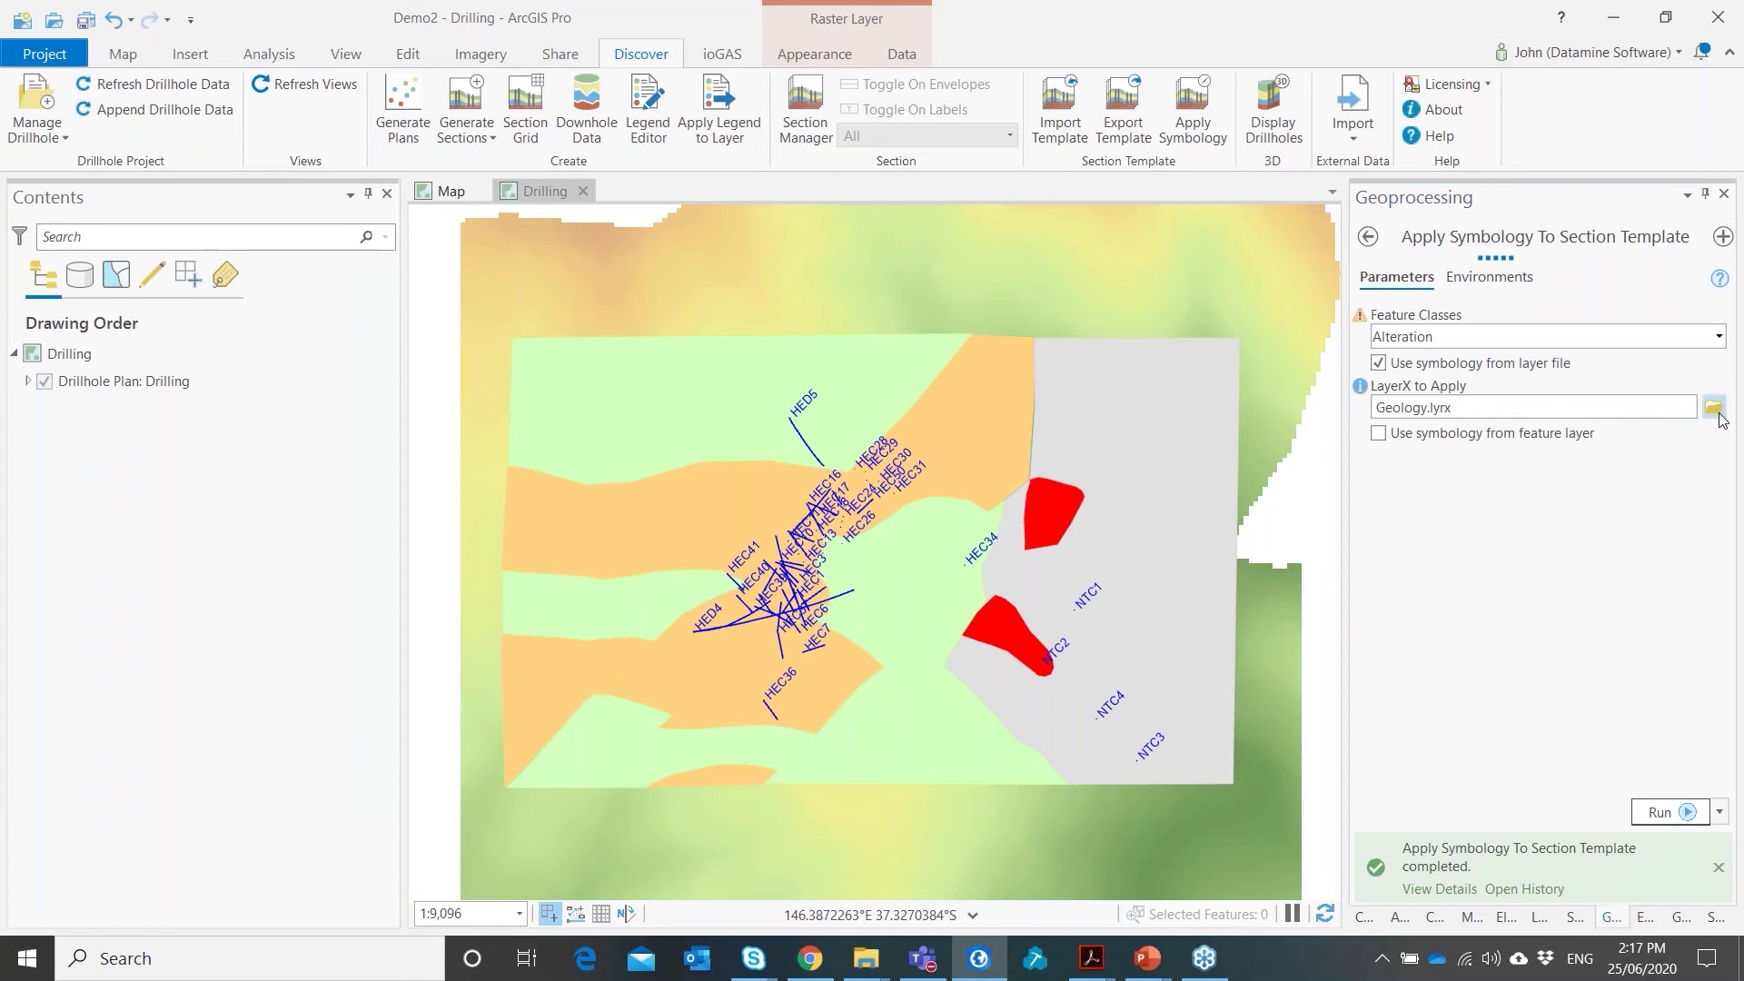
pyautogui.click(1713, 408)
pyautogui.click(836, 288)
pyautogui.click(1201, 662)
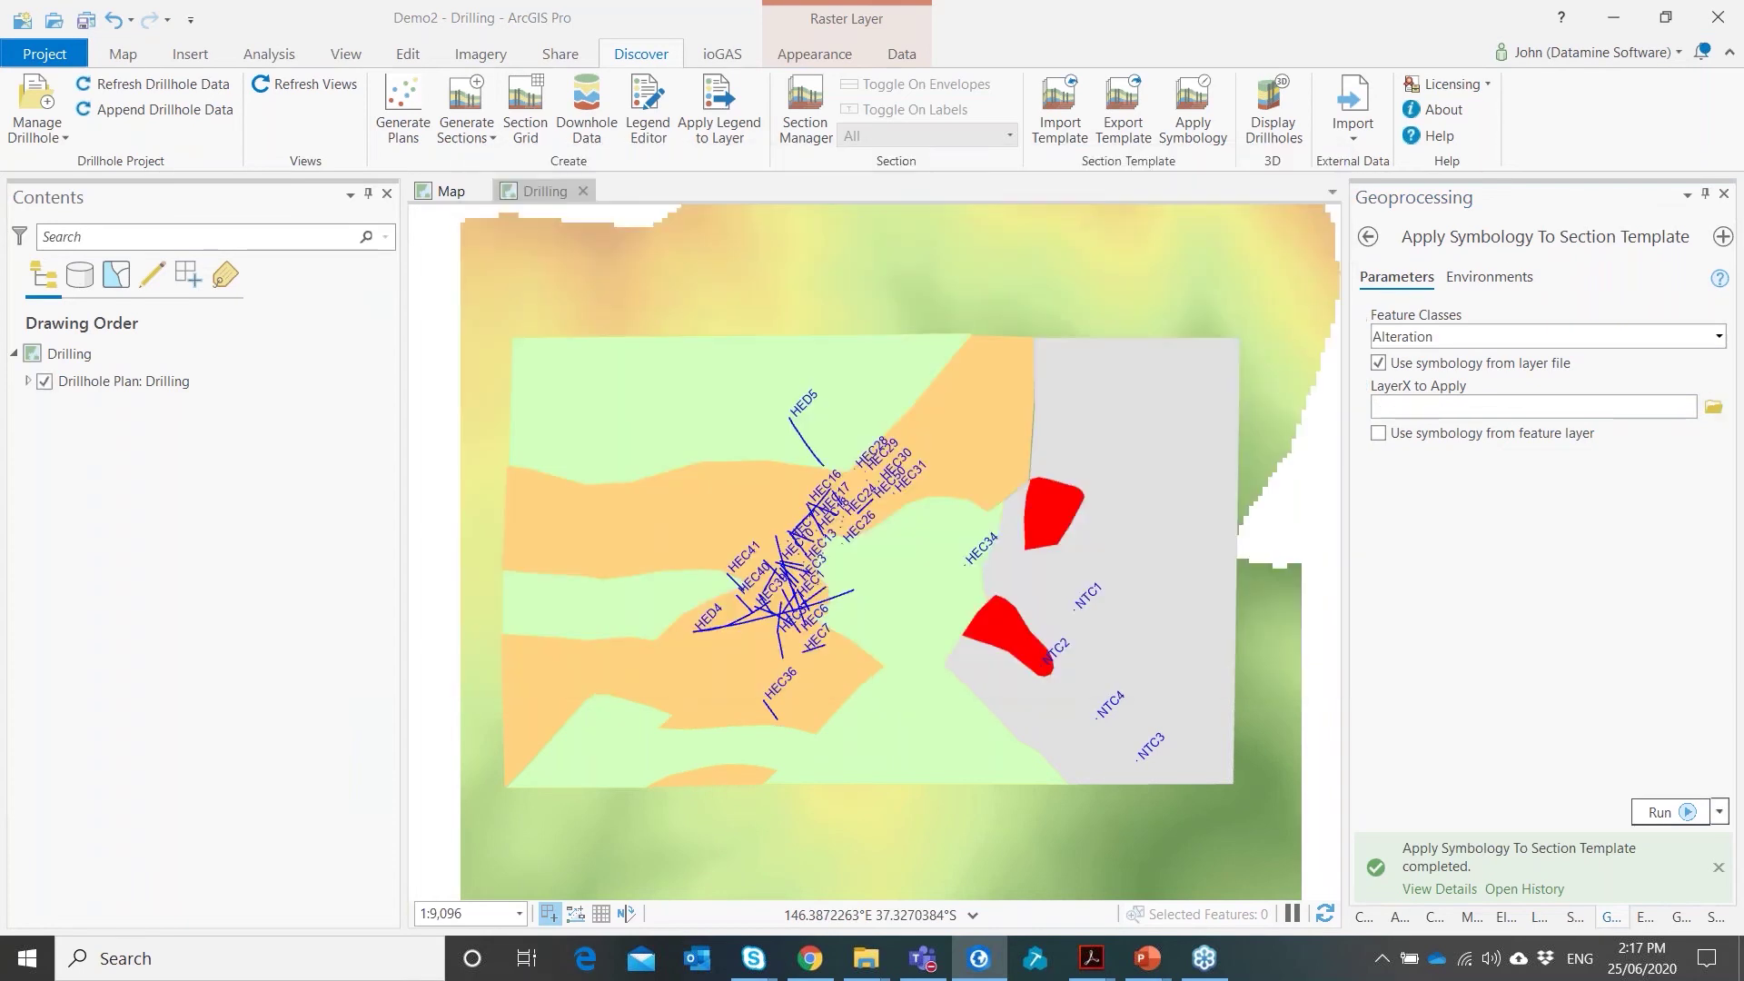
pyautogui.click(1662, 812)
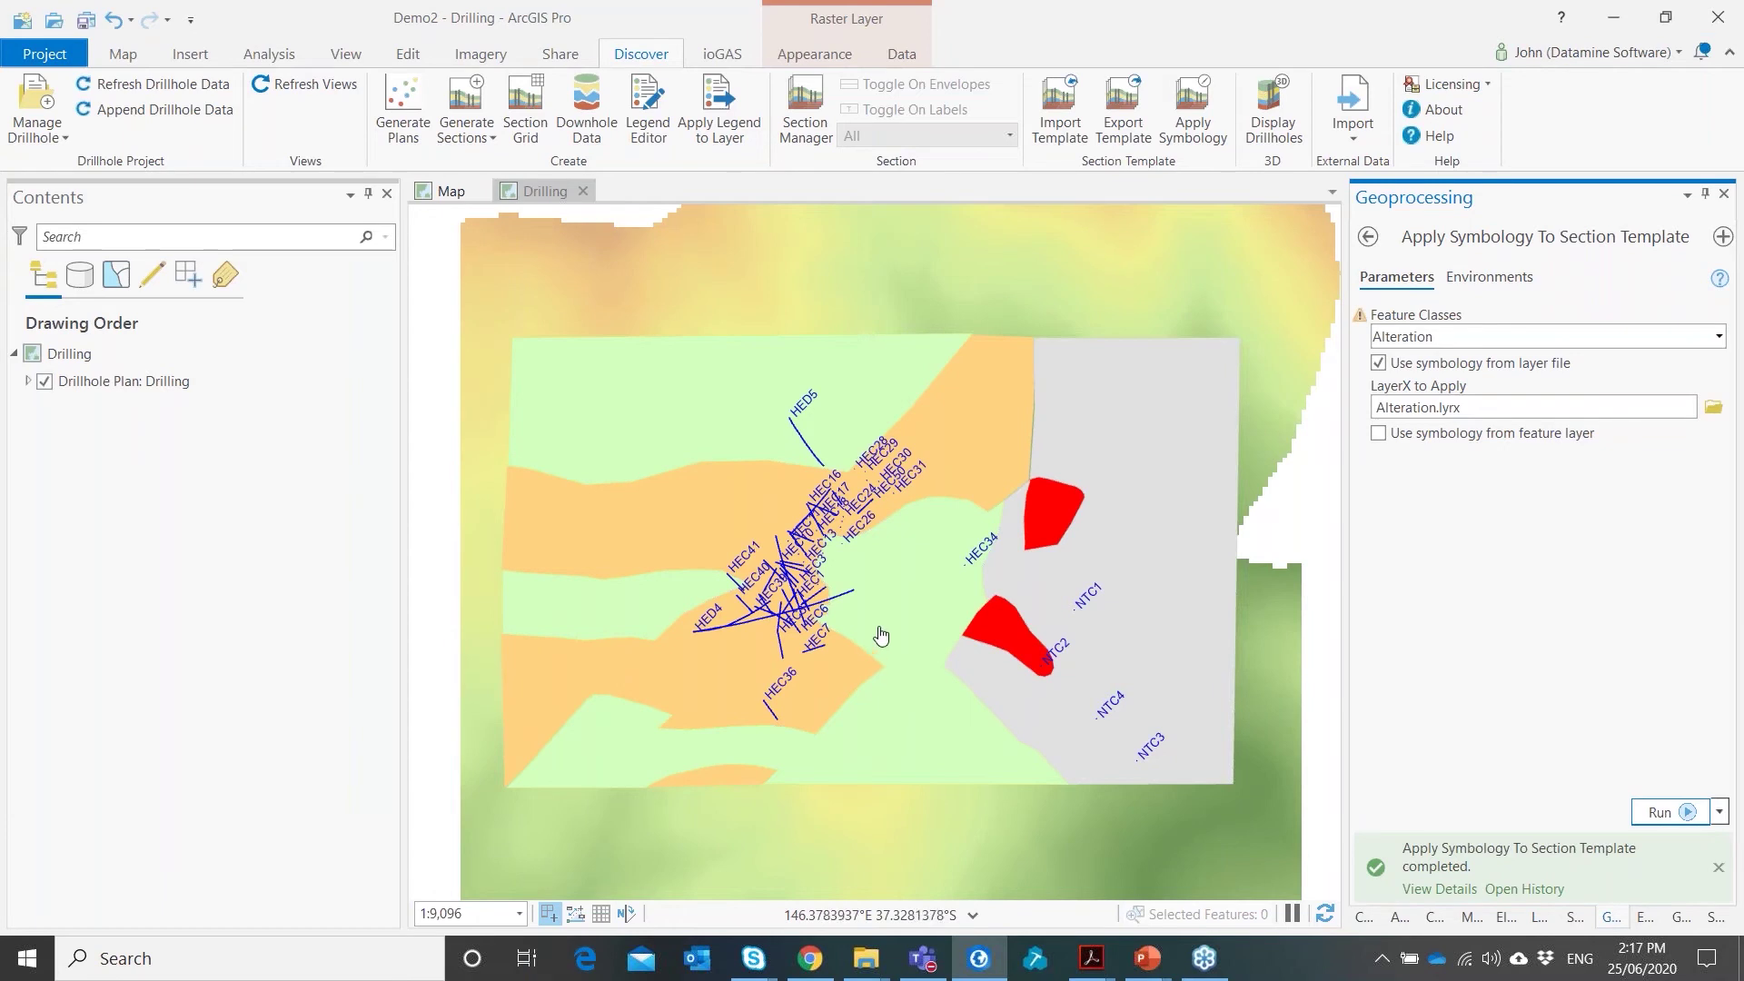
# Set up a new drillhole section defined by creating a line, and review the multiple-section and drill trace options
pyautogui.click(466, 97)
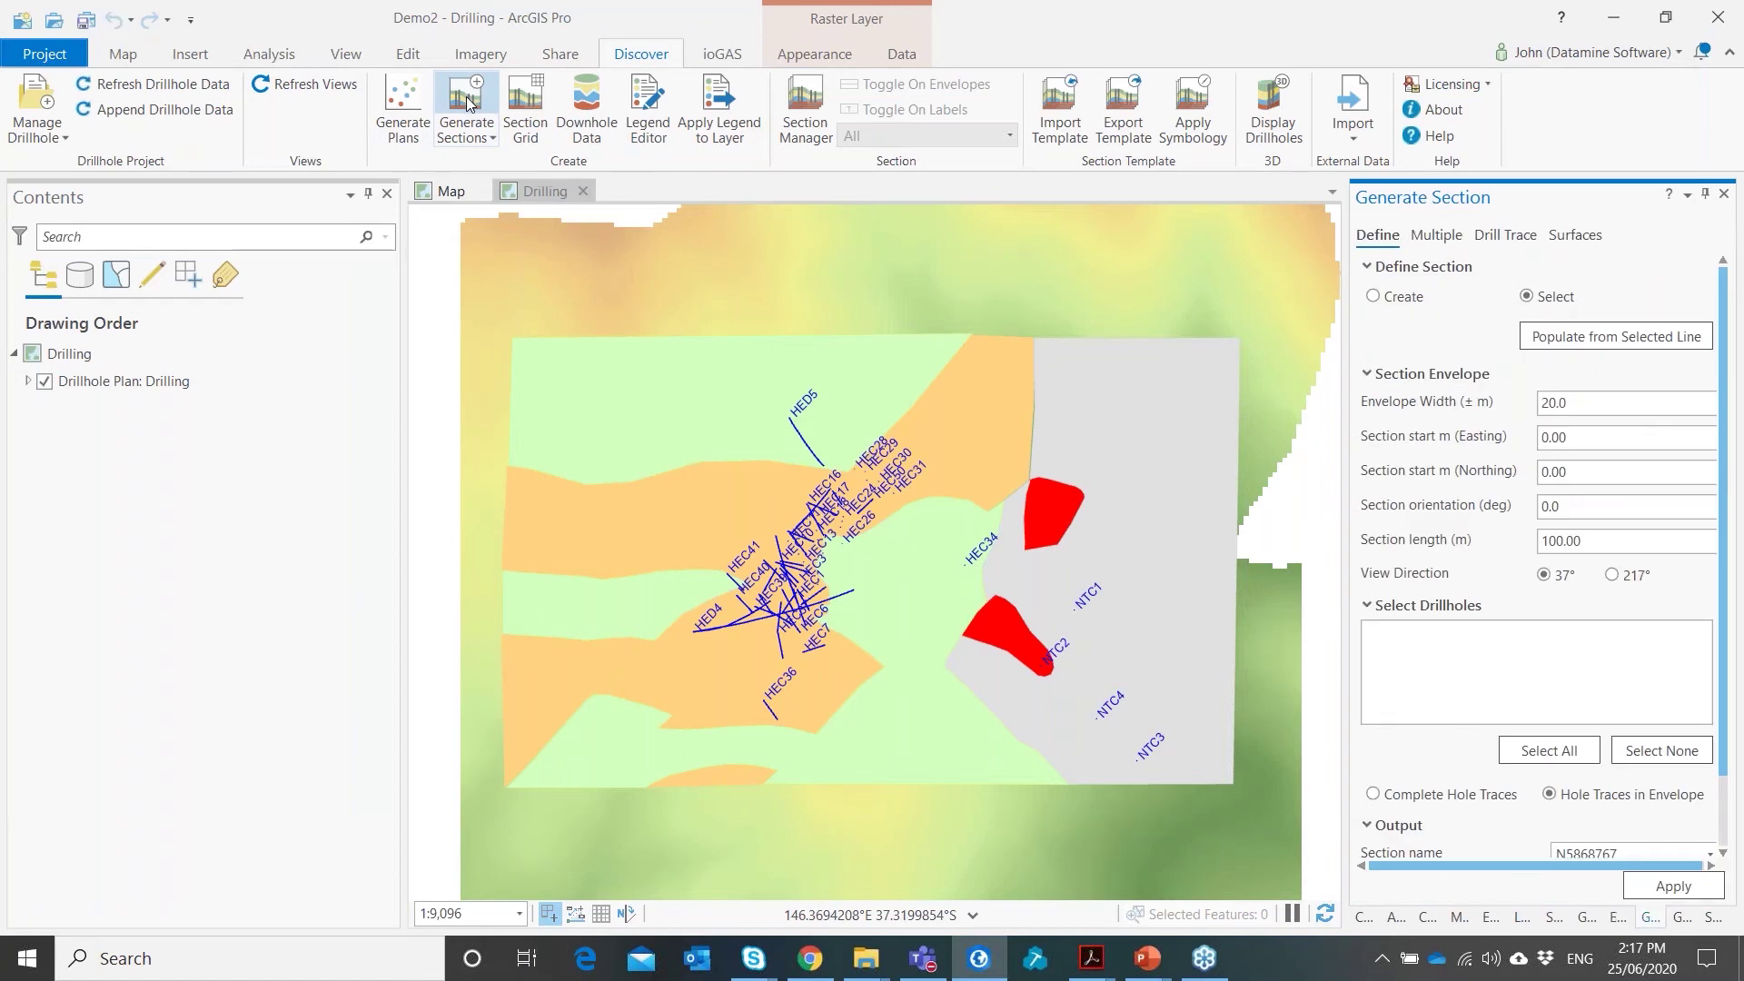
pyautogui.click(1374, 297)
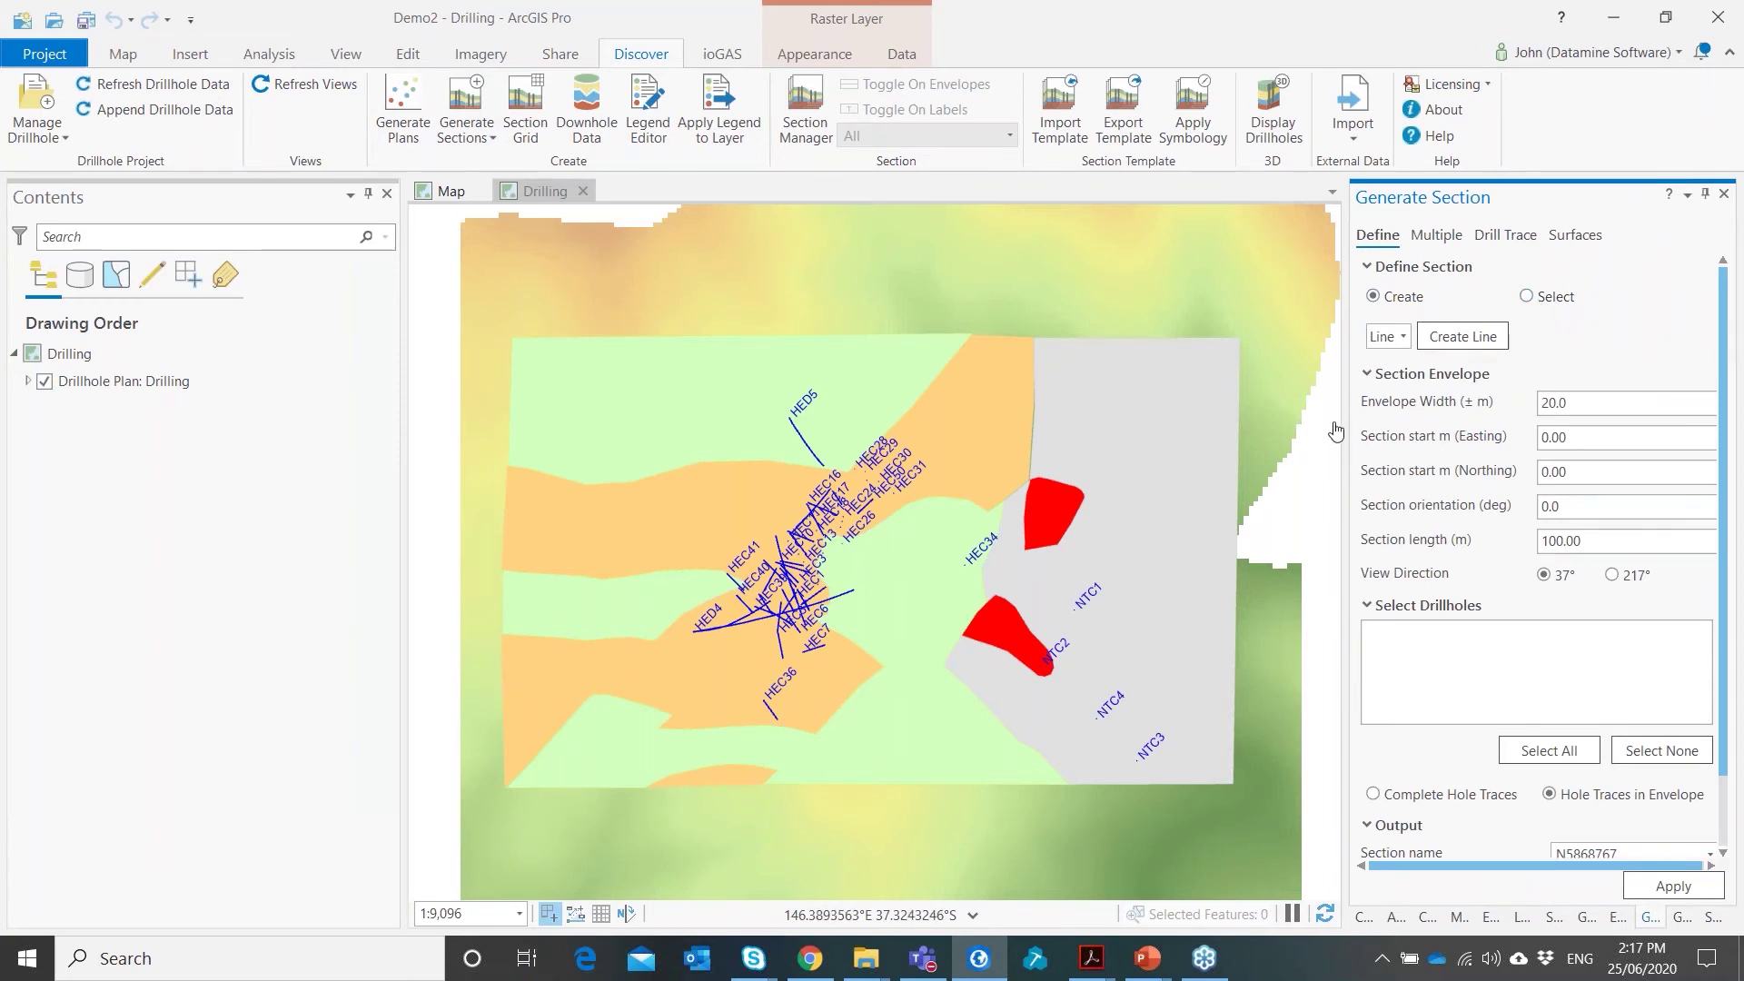
pyautogui.click(1403, 338)
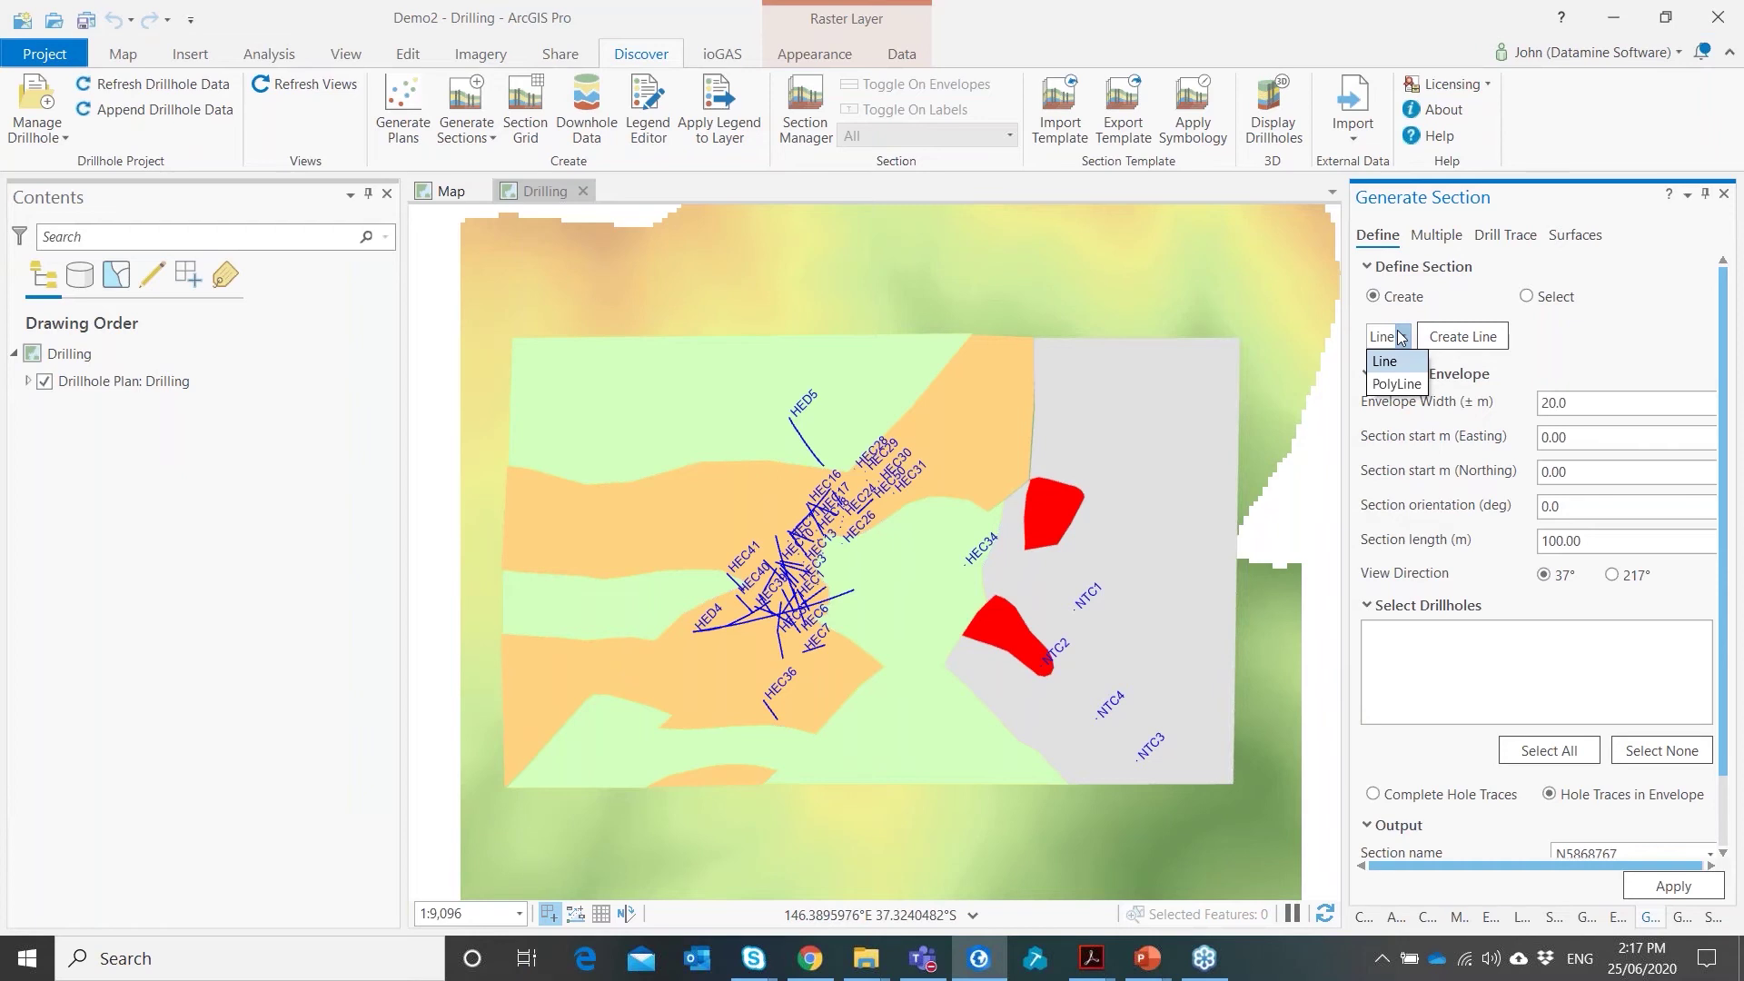
pyautogui.click(1399, 337)
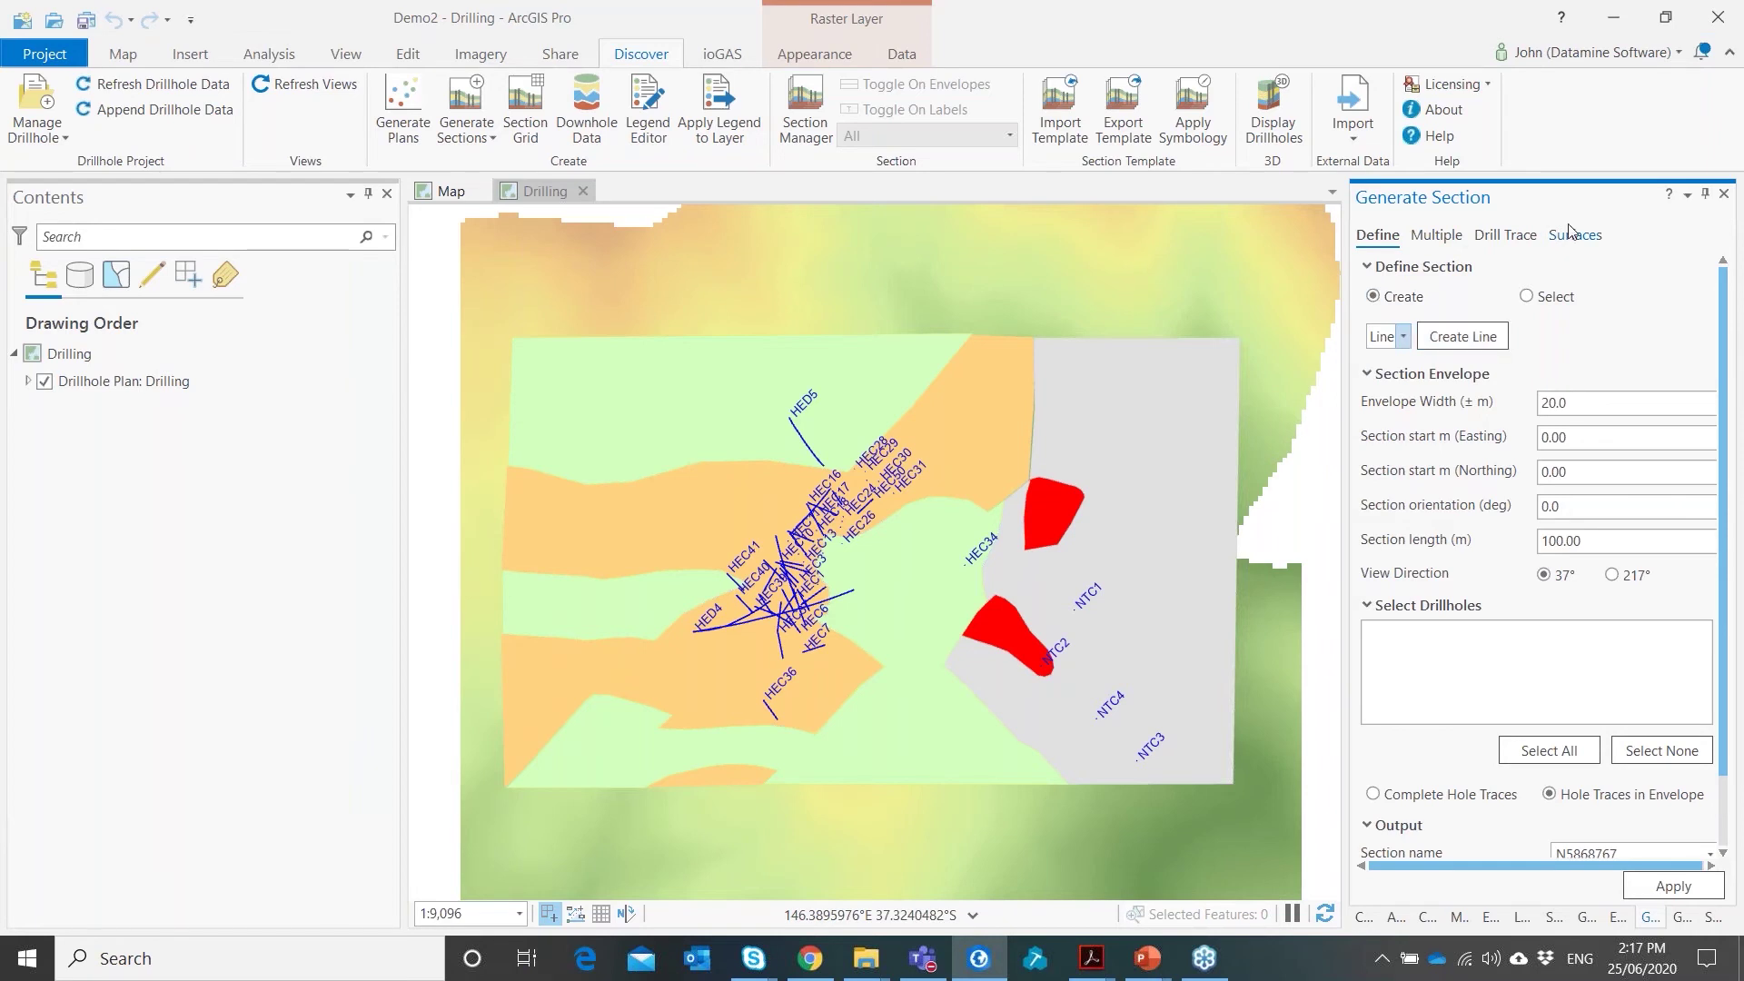
pyautogui.click(1458, 239)
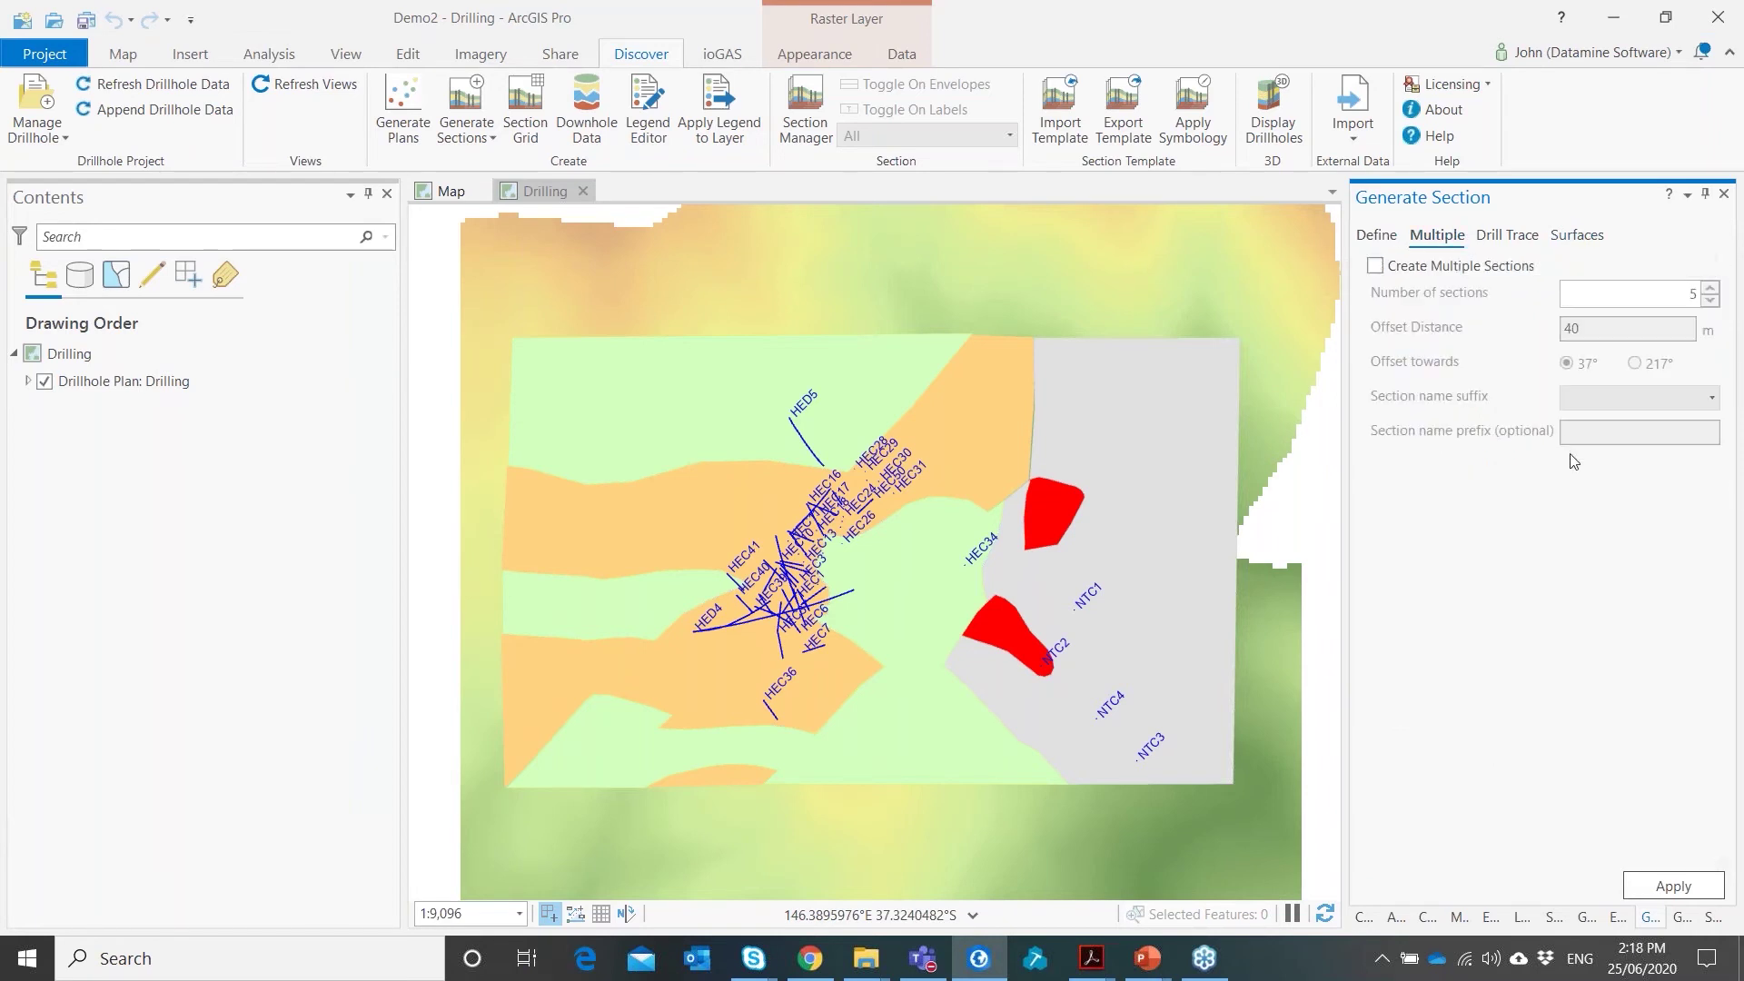
pyautogui.click(1494, 234)
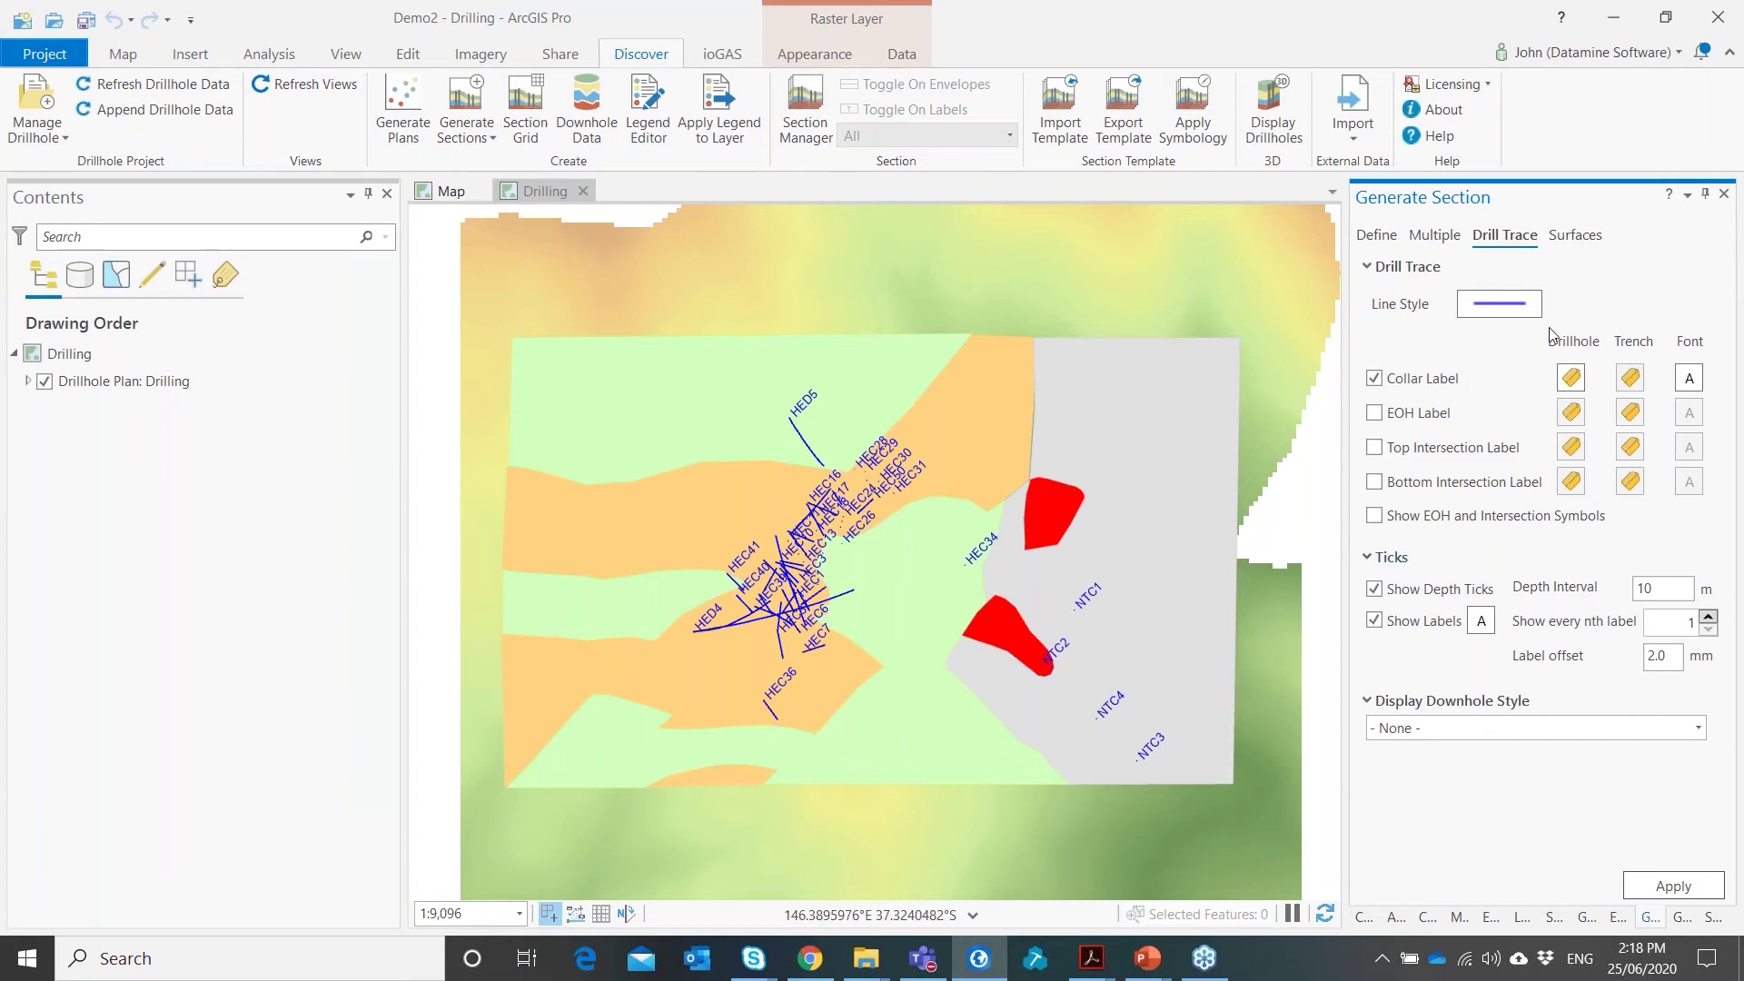
# Include the FRESHCONTACT_66 and OXIDATIONCONTACTS_66 subterranean surfaces in the section and give FRESHCONTACT_66 a light blue line
pyautogui.click(1581, 238)
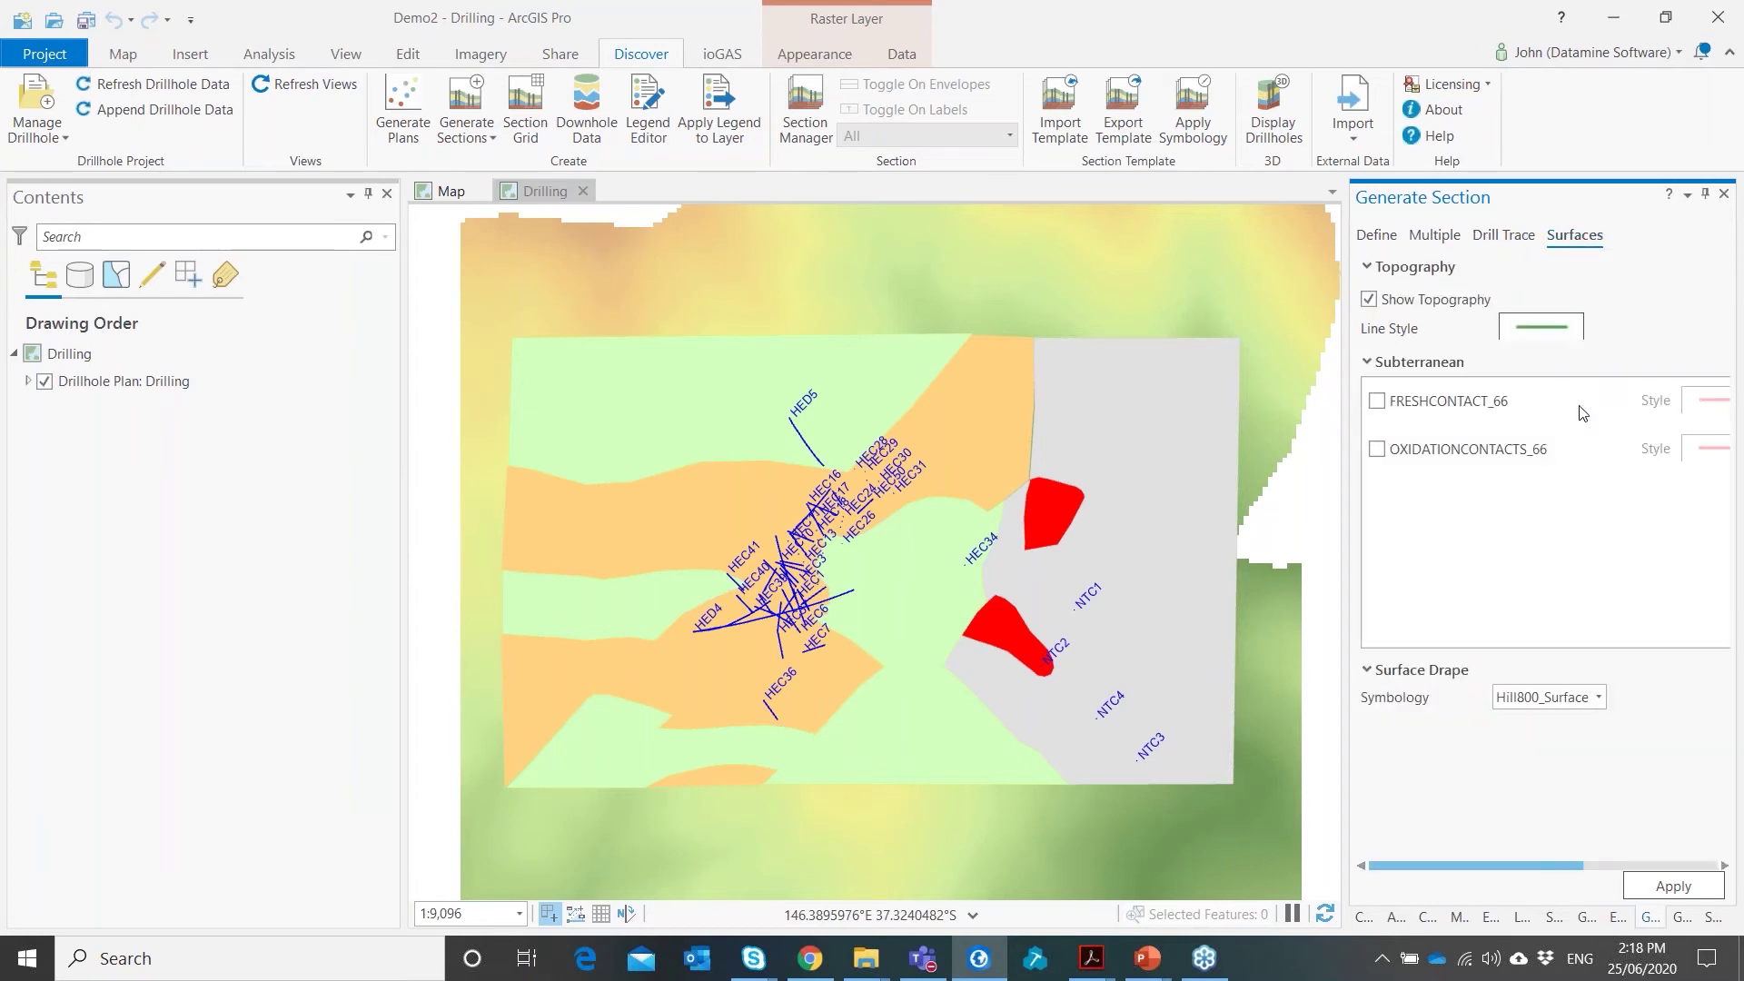
pyautogui.click(1377, 402)
pyautogui.click(1377, 449)
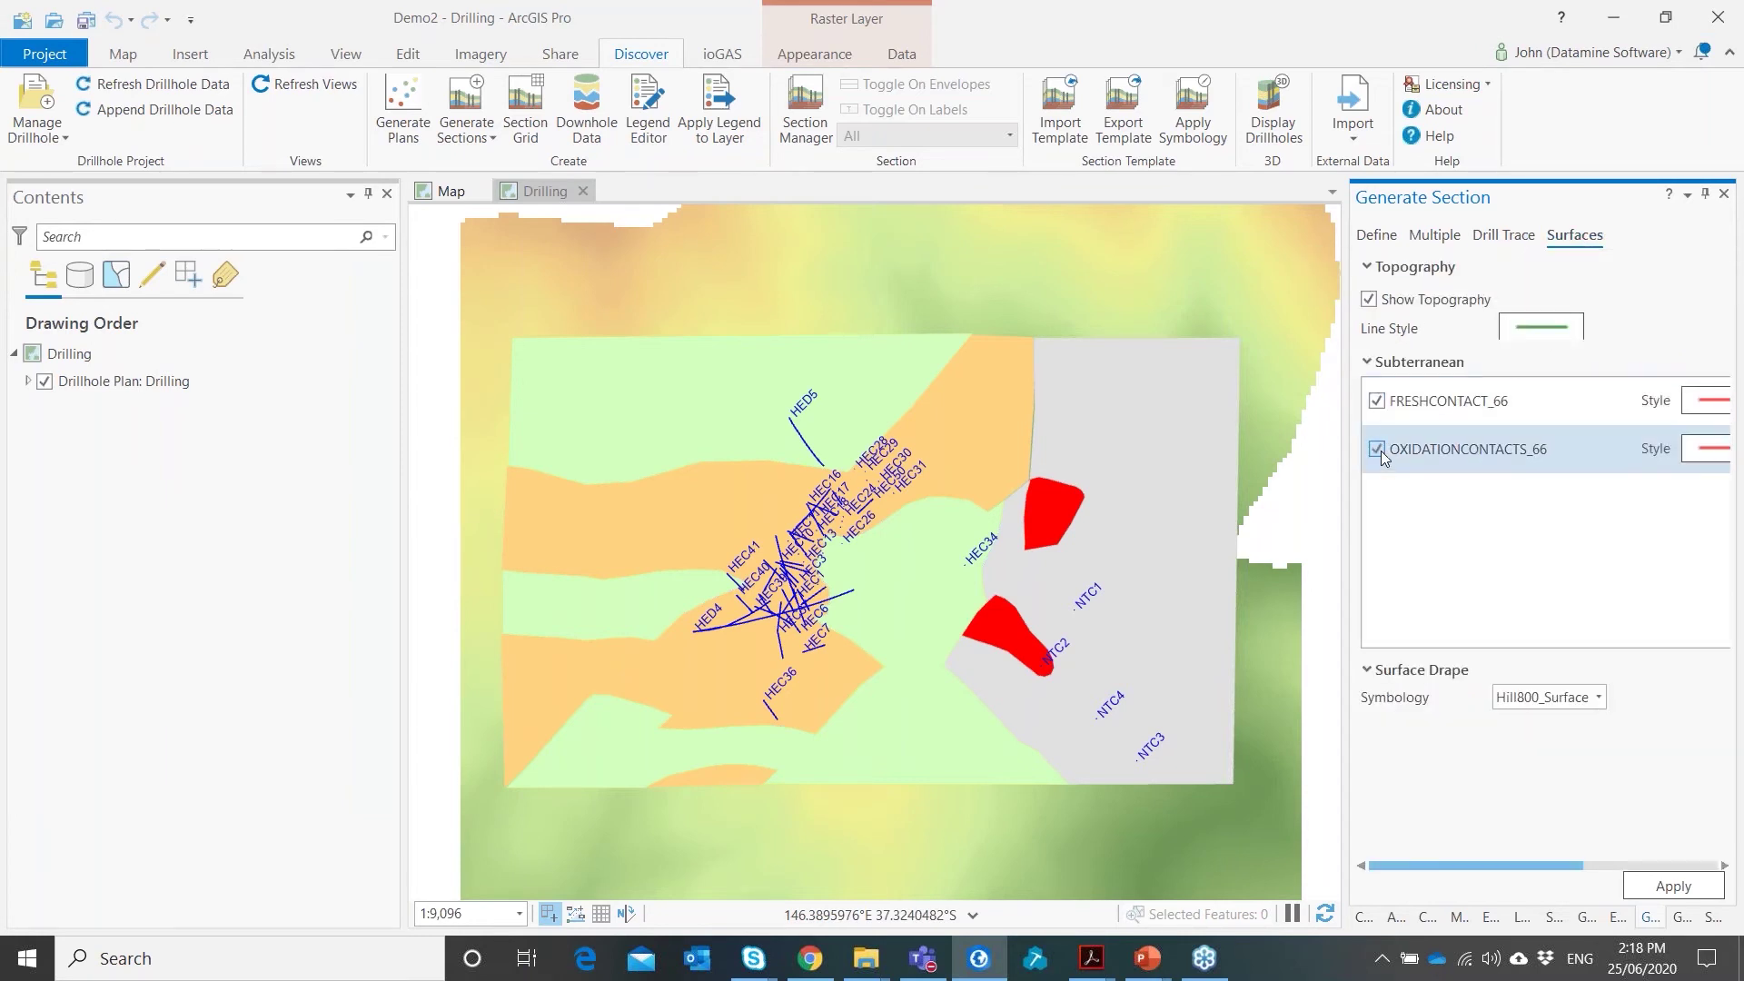
pyautogui.click(1719, 401)
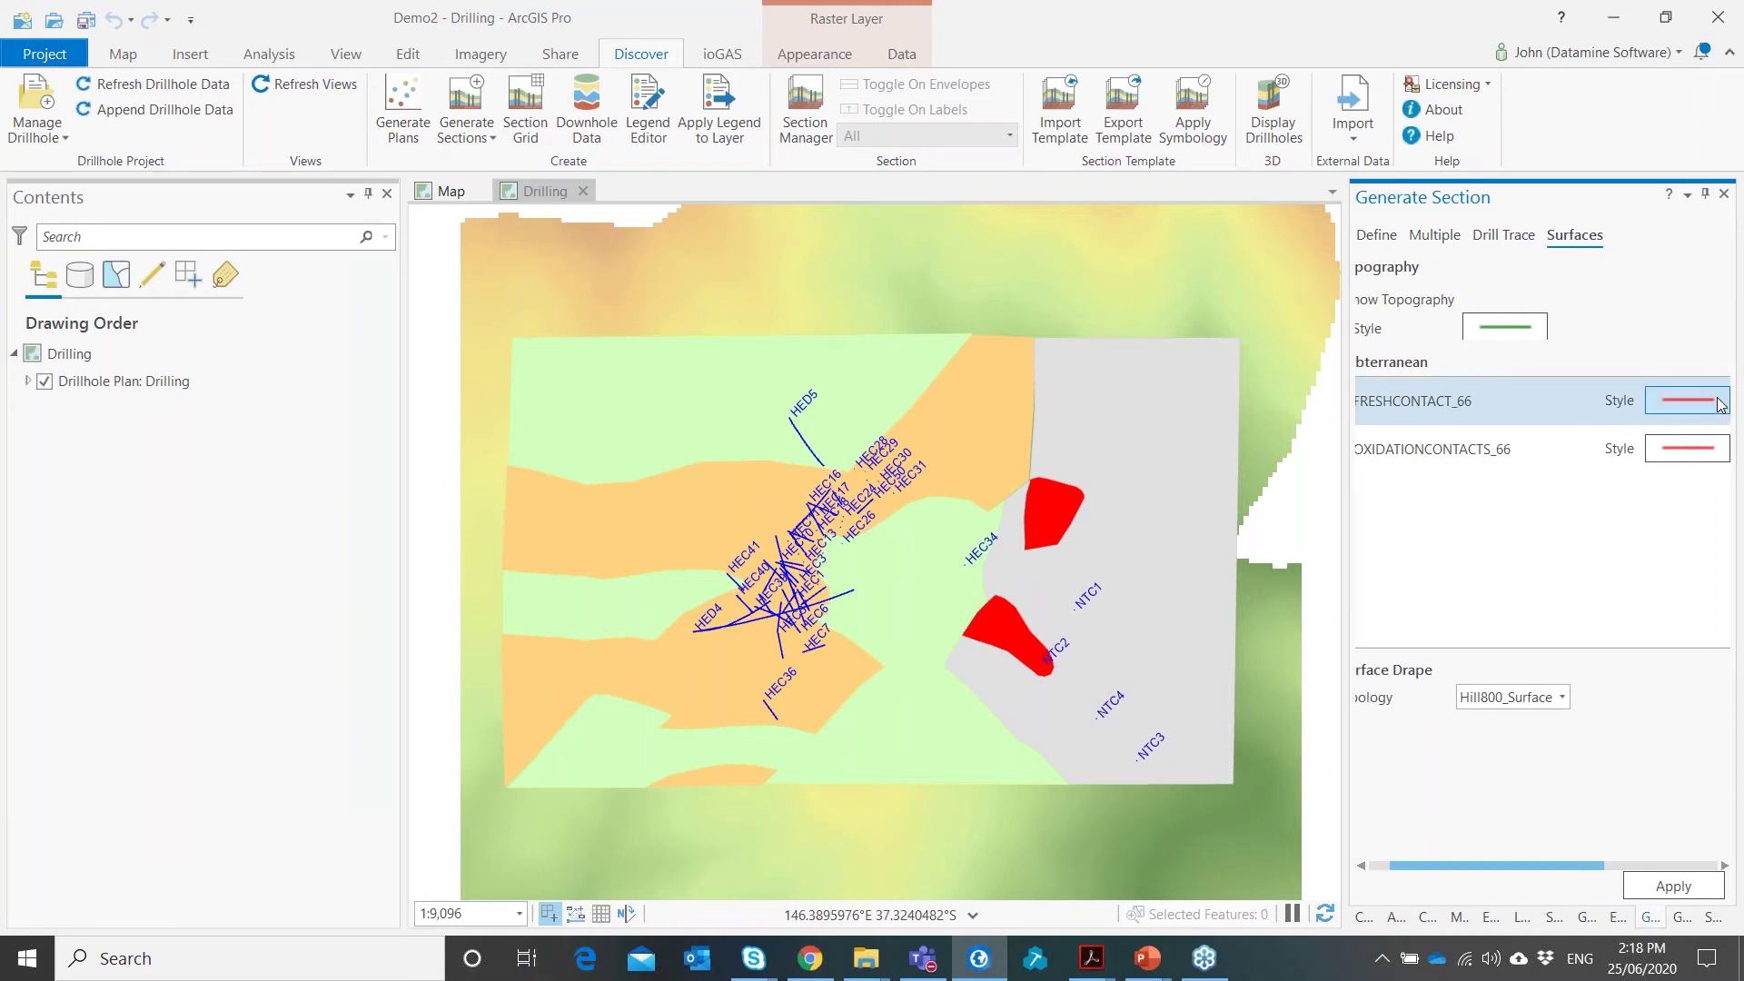
pyautogui.click(967, 550)
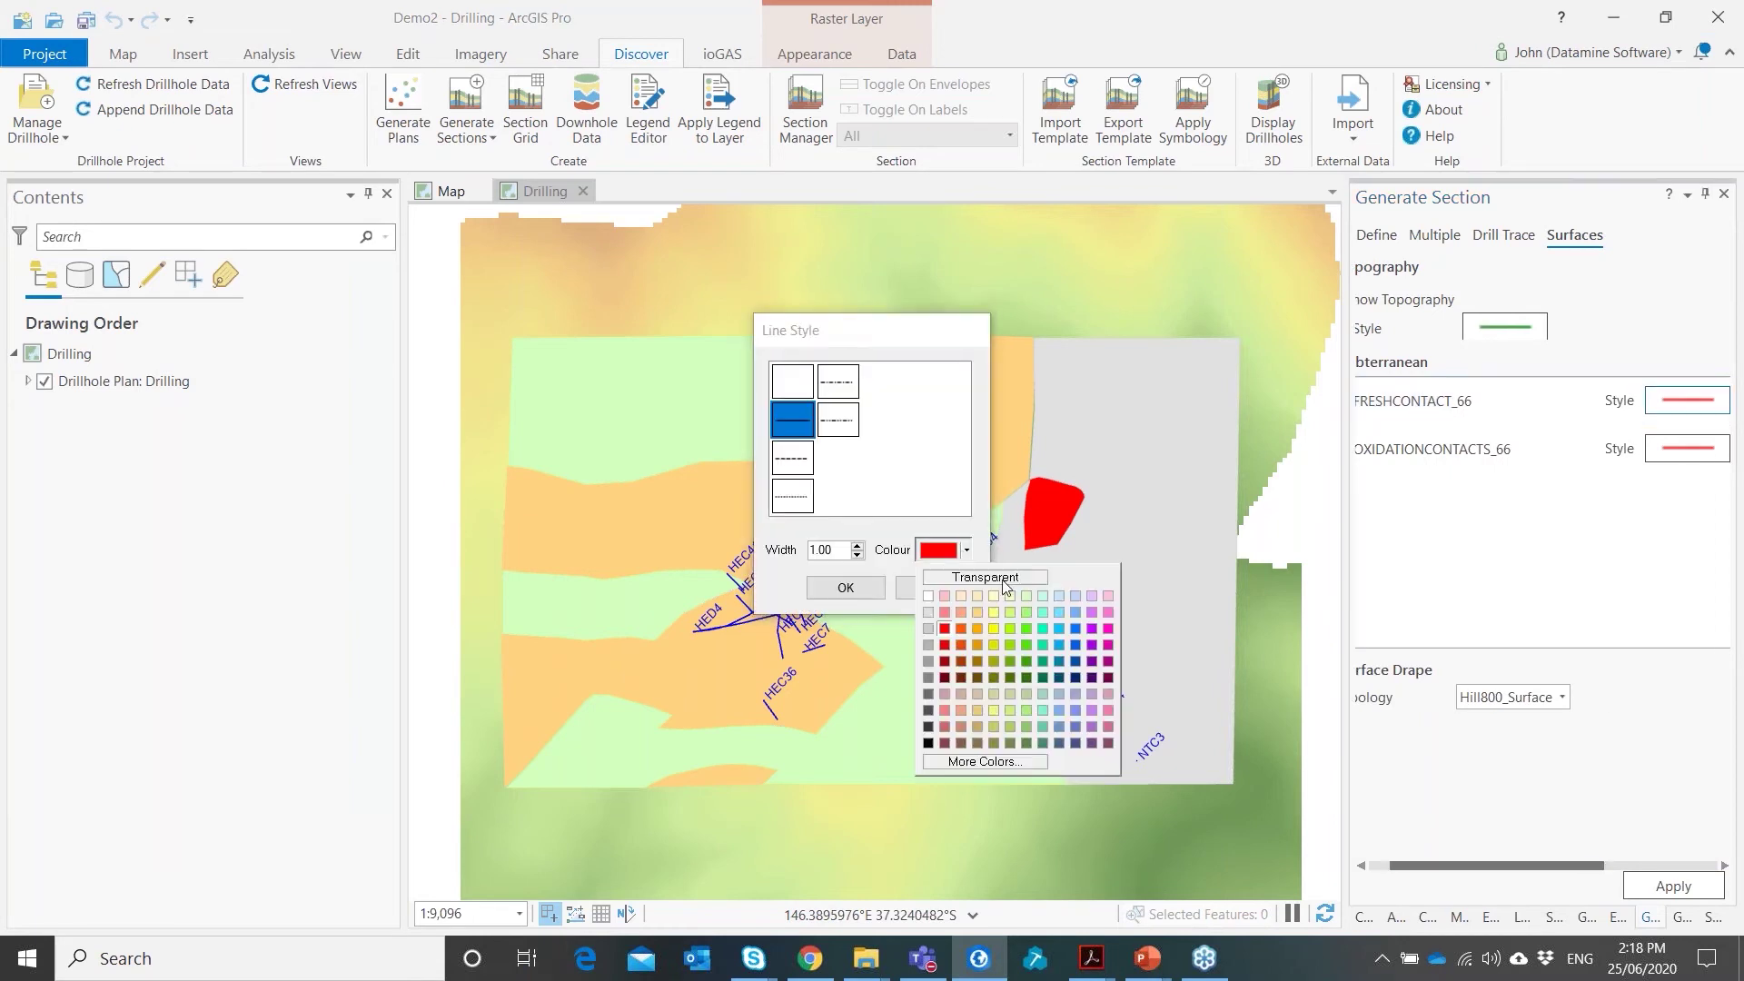
pyautogui.click(1071, 609)
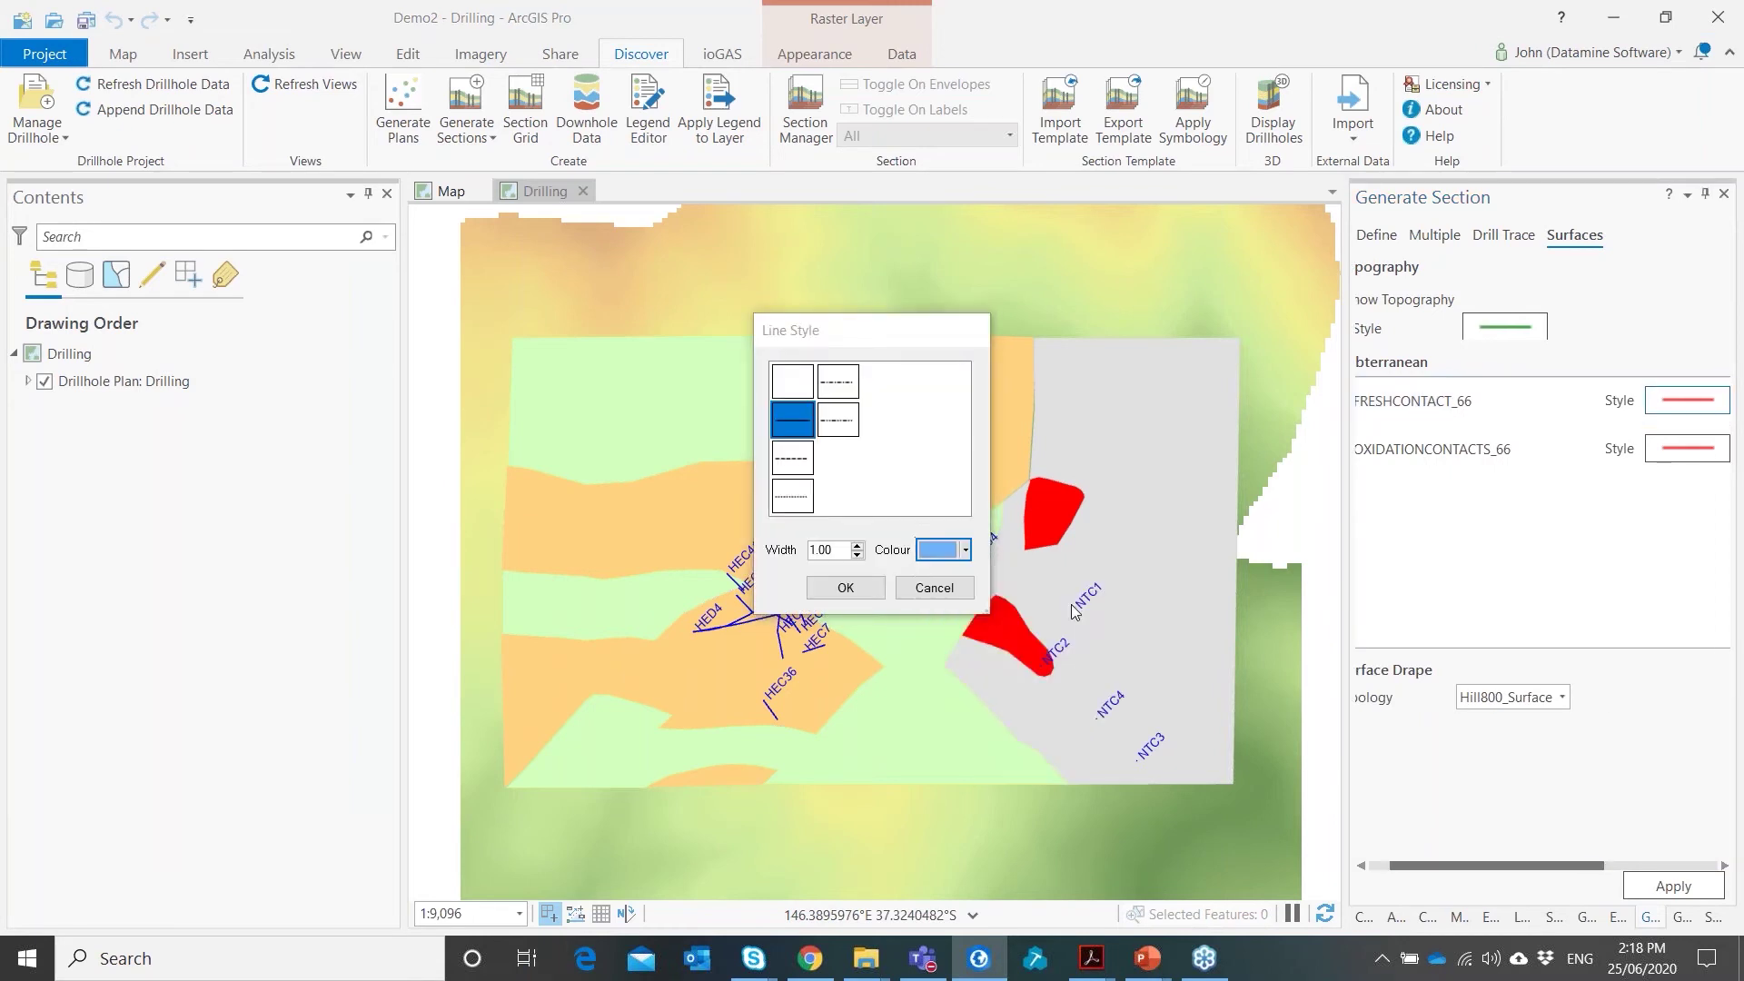
pyautogui.click(879, 587)
# Set the line style colour of the OXIDATIONCONTACTS_66 surface to light purple
pyautogui.click(1702, 448)
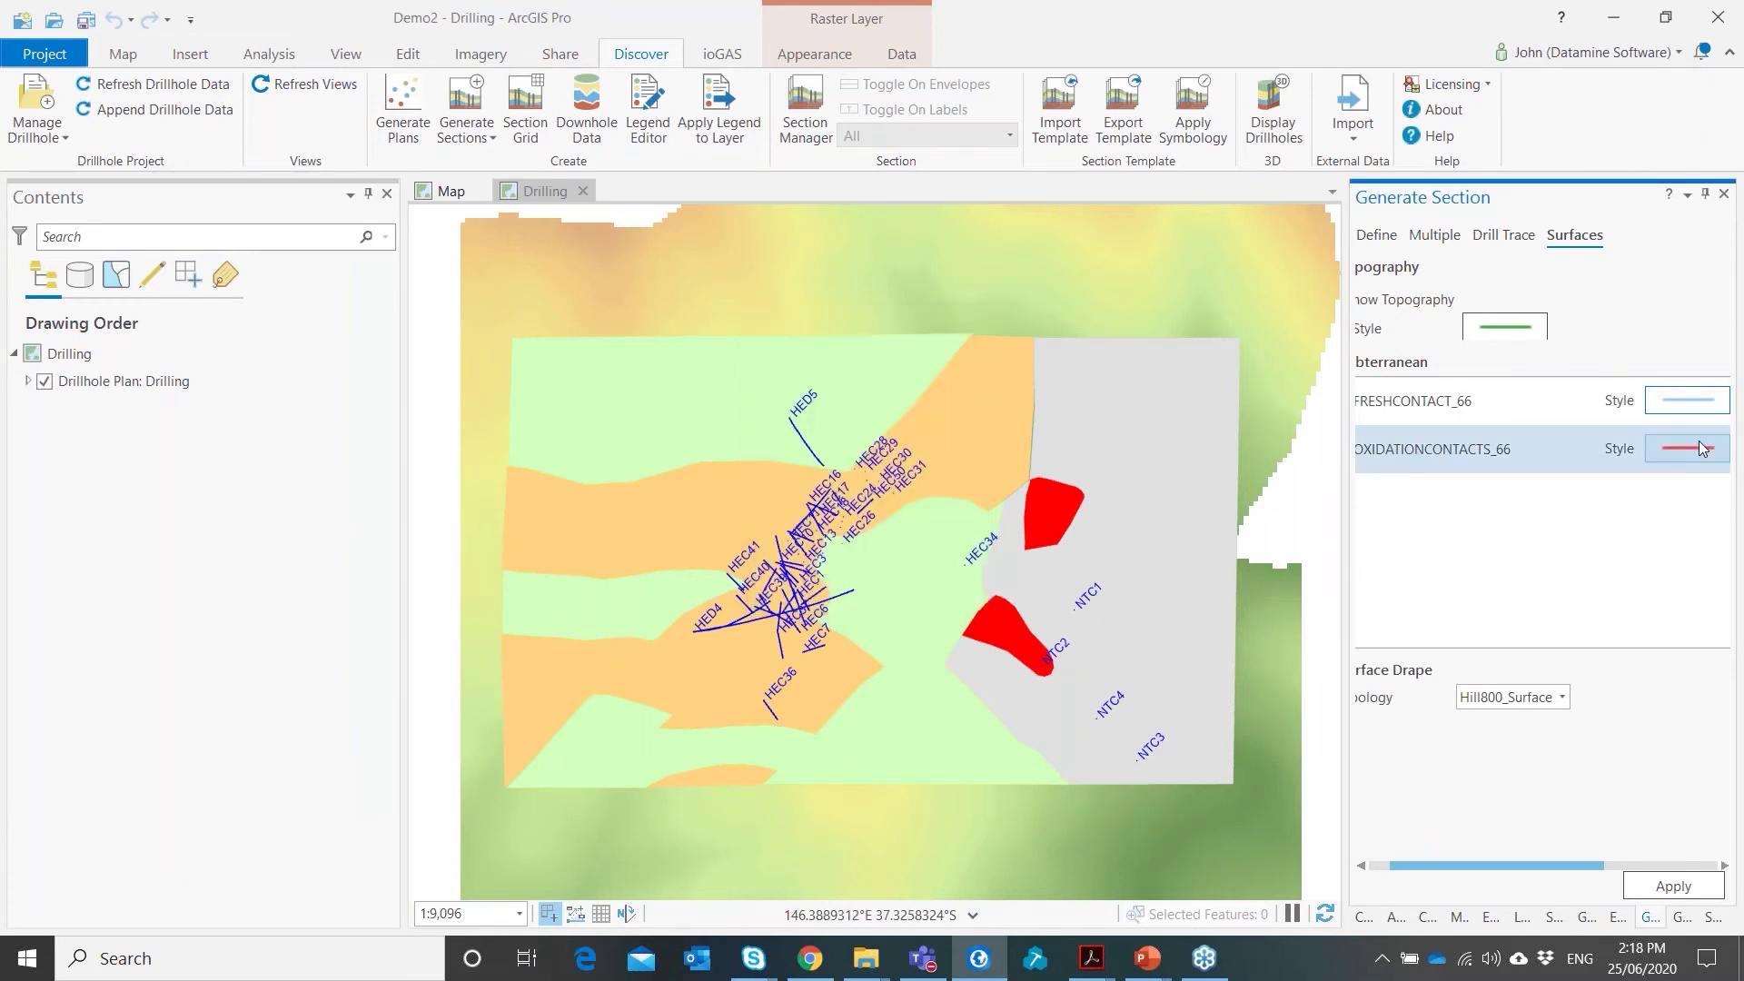
pyautogui.click(967, 550)
pyautogui.click(1094, 609)
pyautogui.click(859, 590)
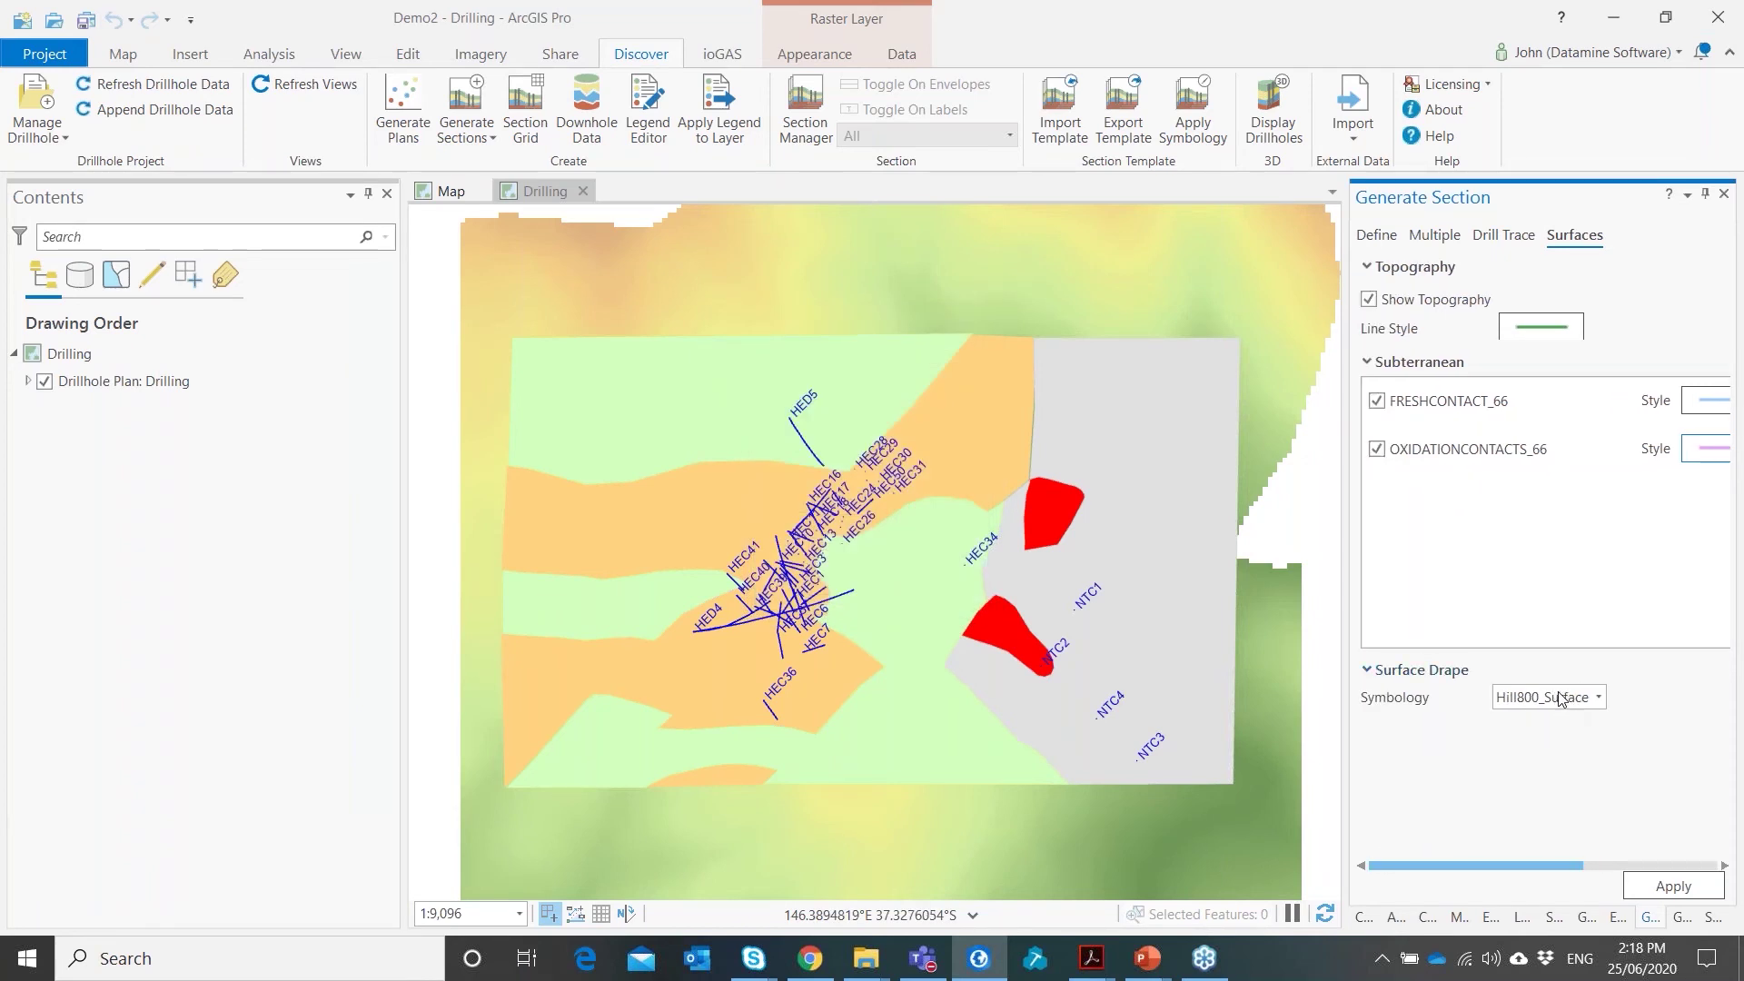
# Draw a northwest-southeast section line about 492 m long across the central drillholes and generate the section
pyautogui.click(1378, 238)
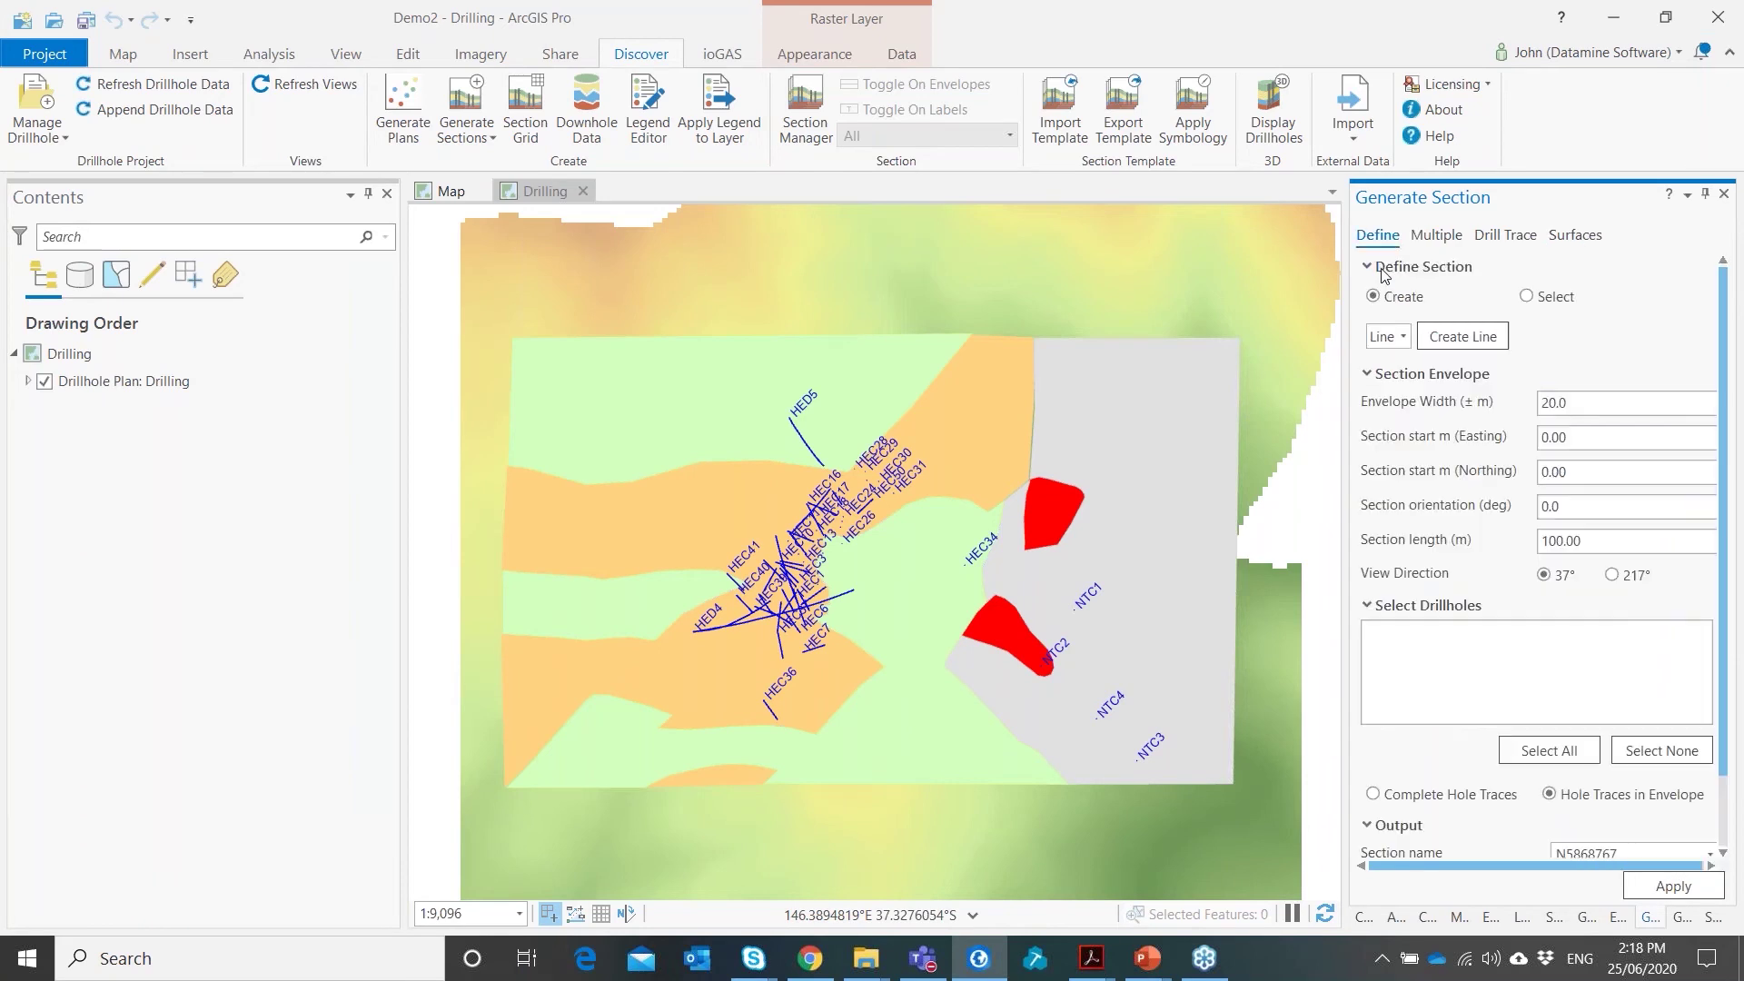
pyautogui.click(1464, 341)
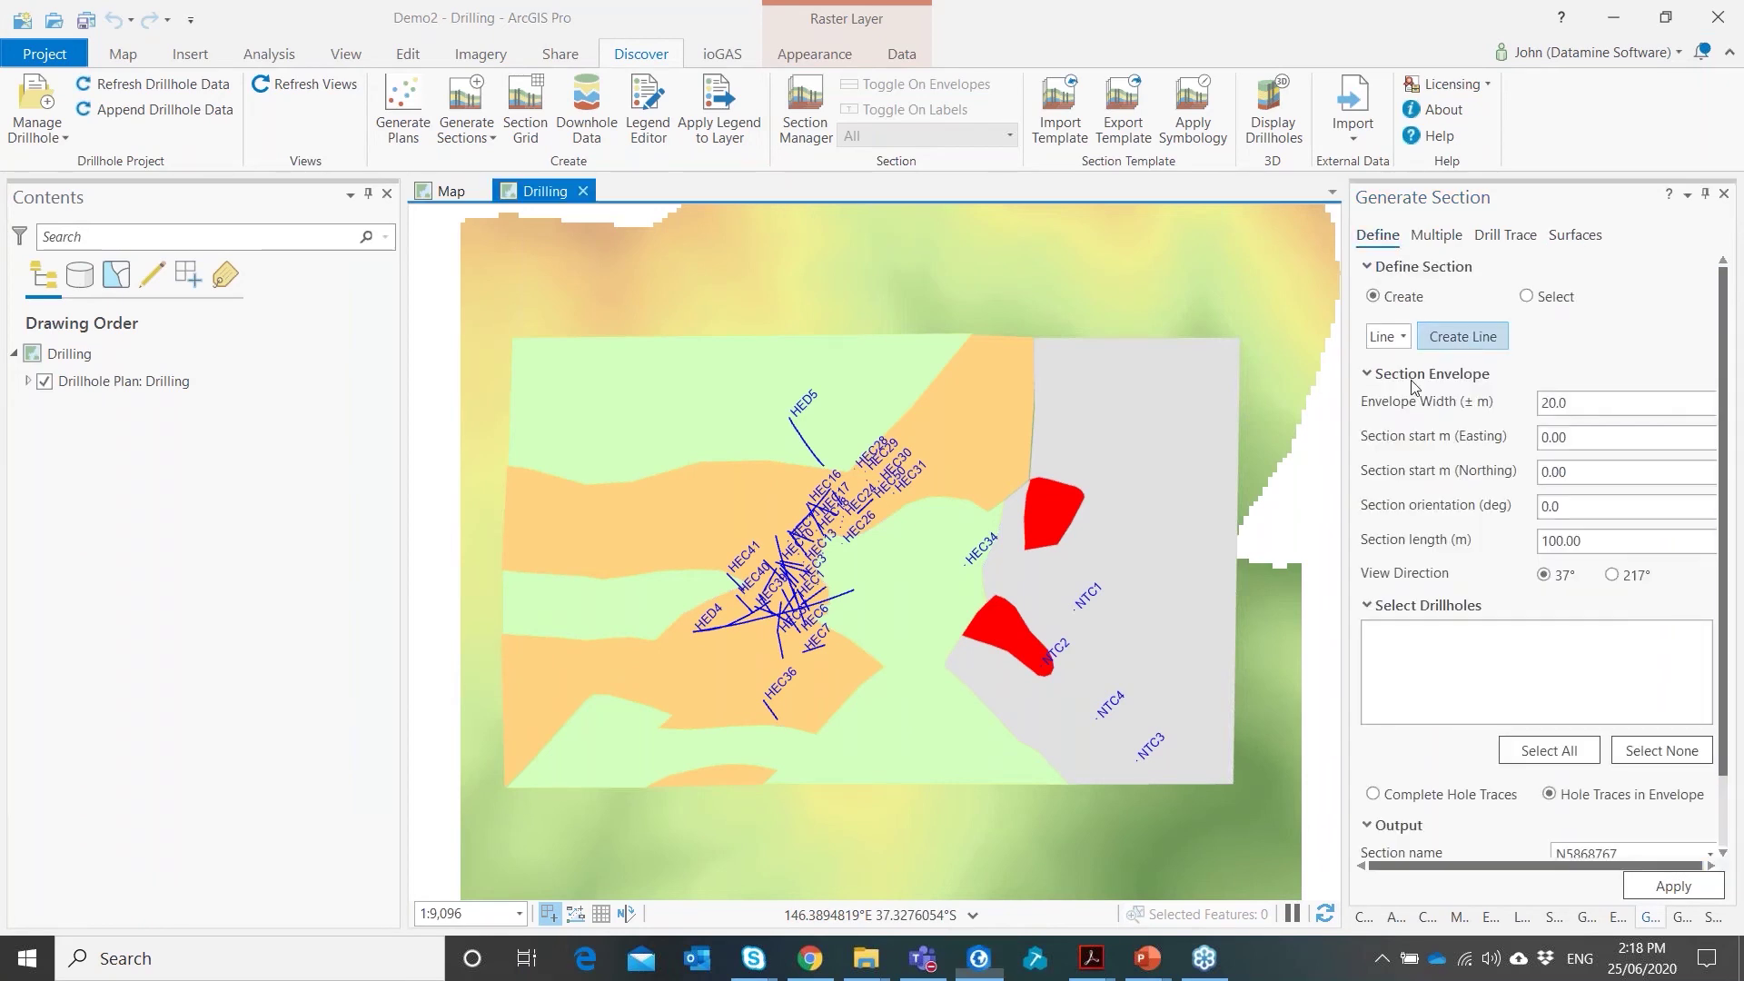
pyautogui.click(701, 498)
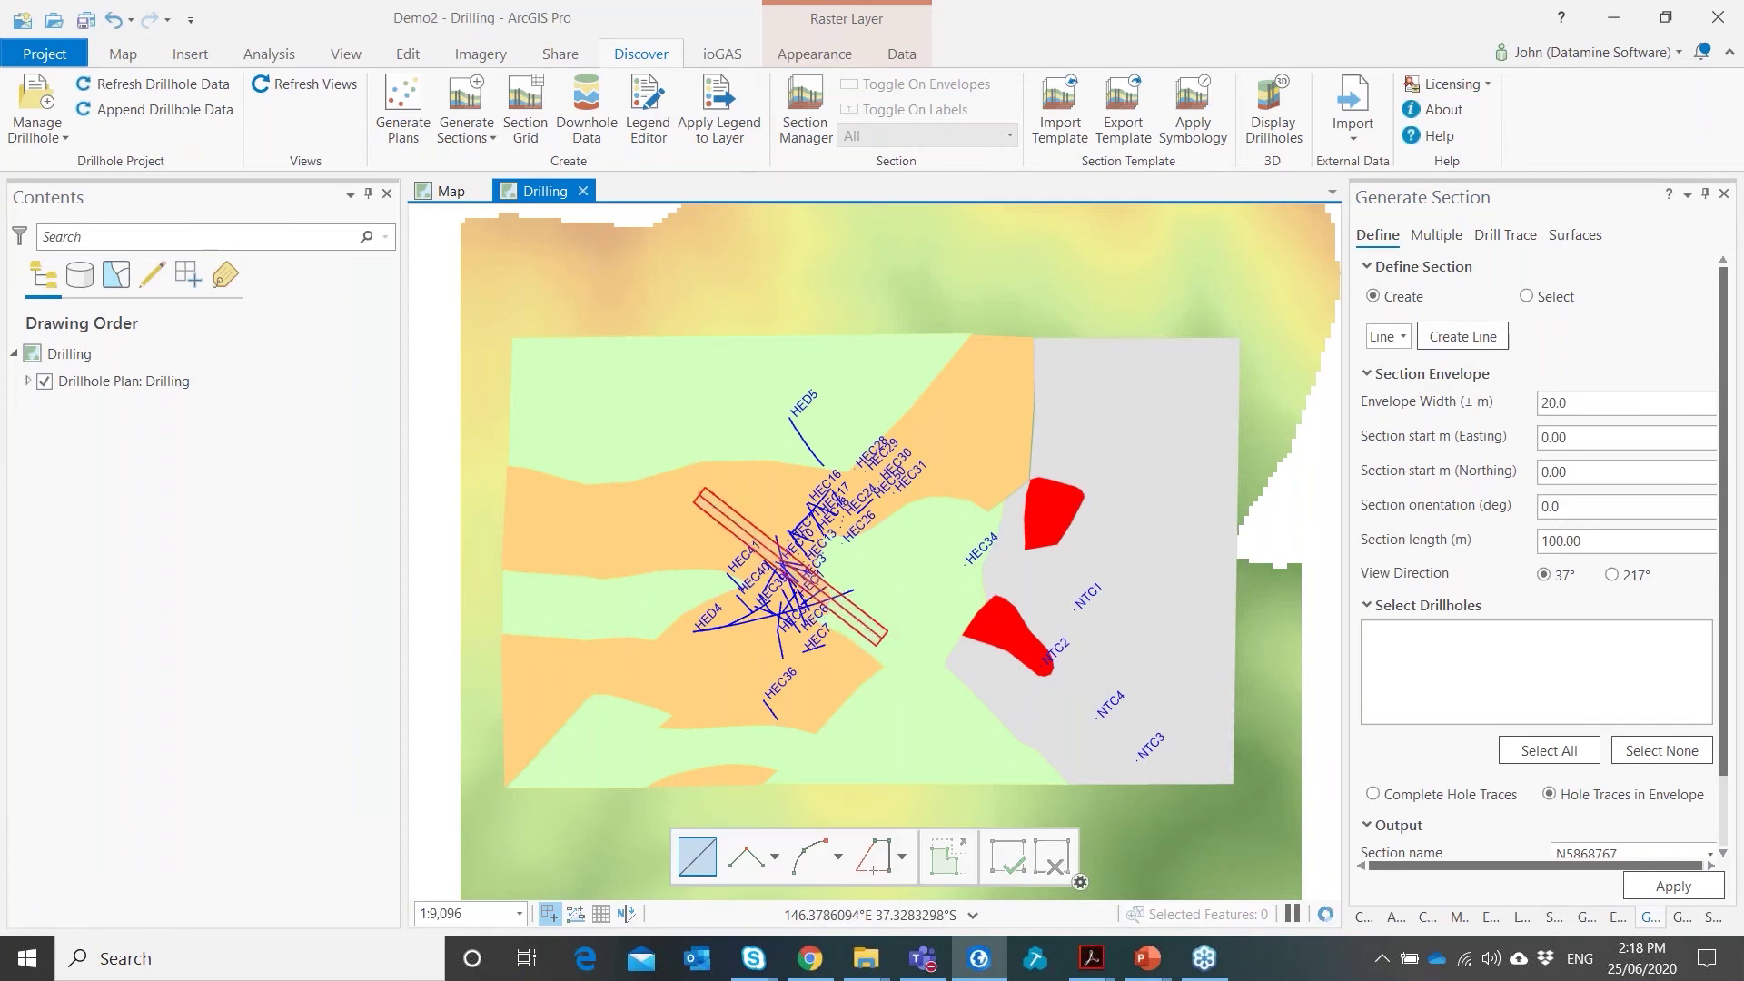
pyautogui.doubleClick(881, 638)
pyautogui.click(1658, 888)
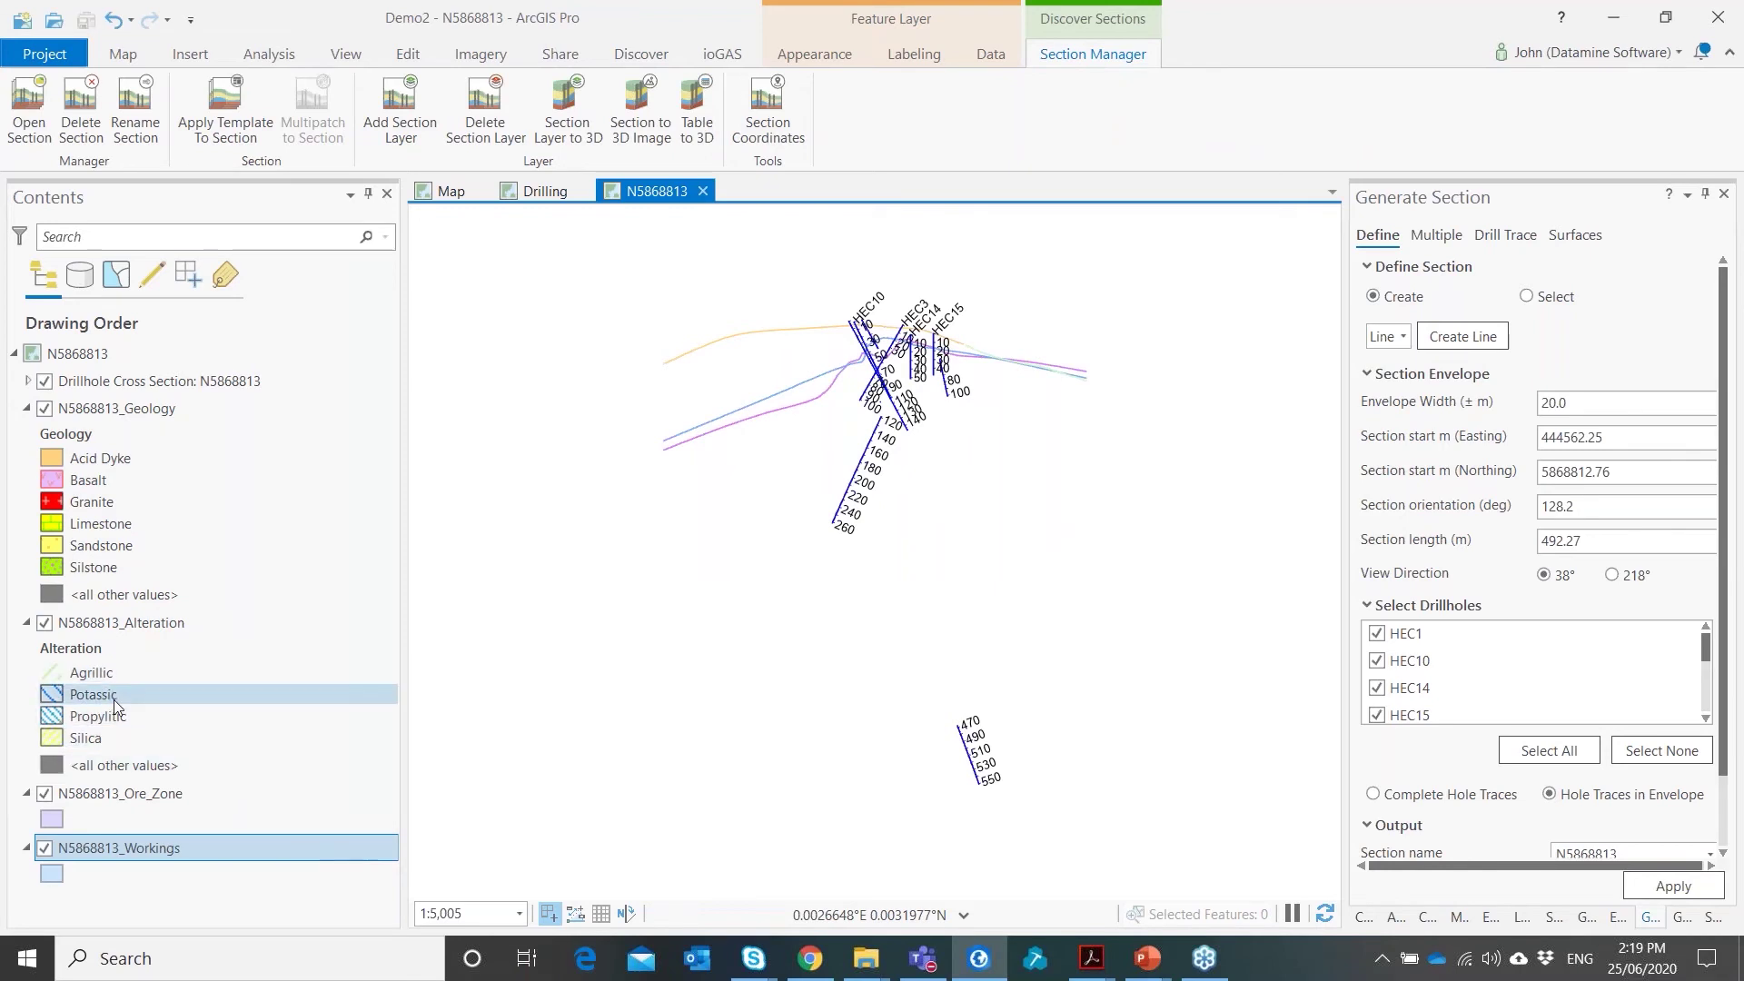
# Show the section envelopes on the Drilling plan map and toggle the section labels on and off
pyautogui.click(535, 200)
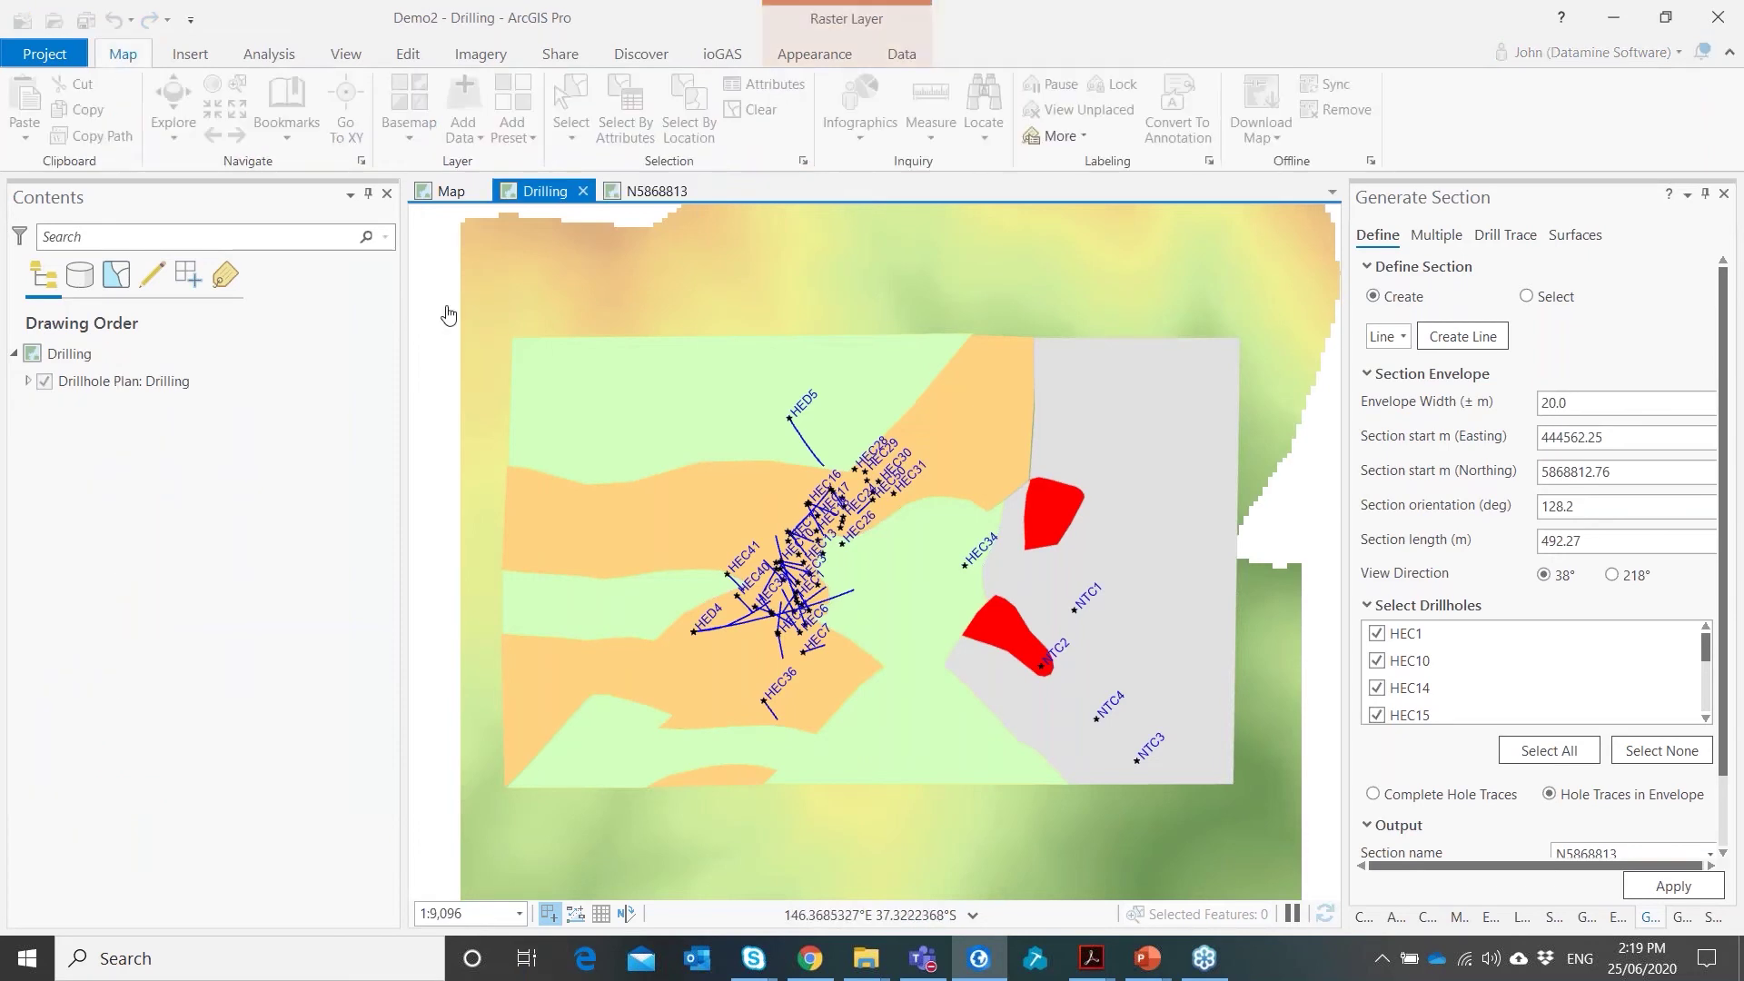
pyautogui.click(648, 56)
pyautogui.click(913, 82)
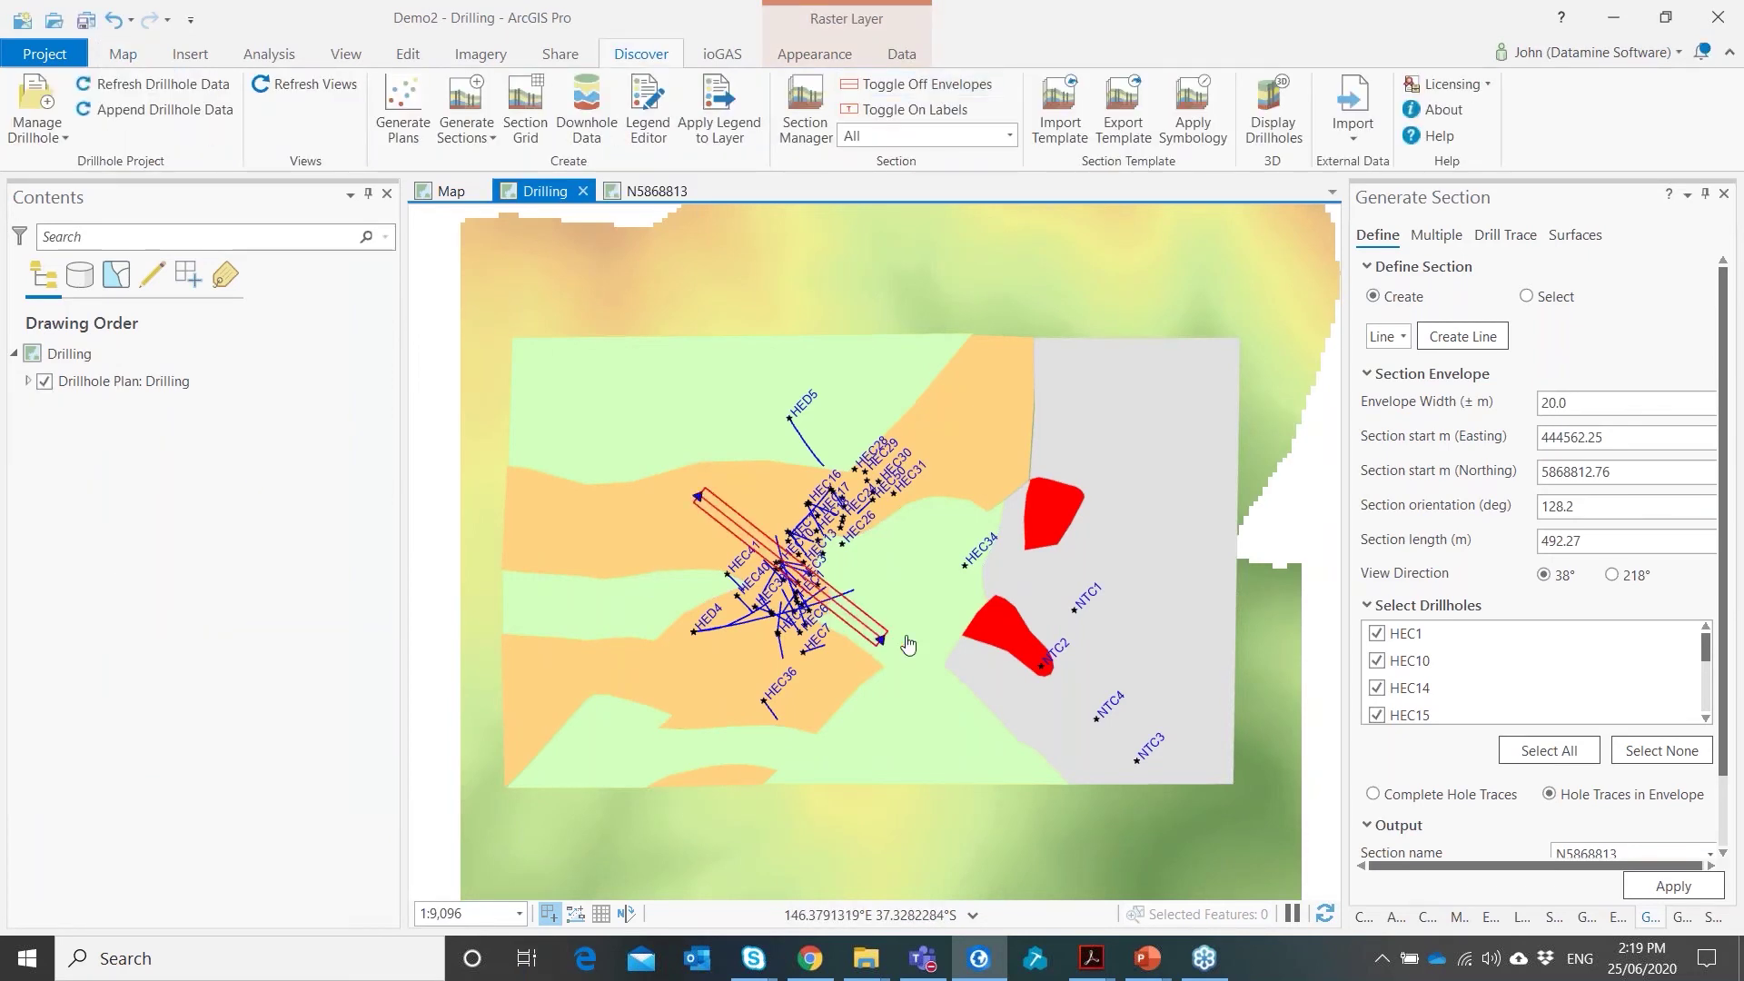
pyautogui.click(945, 114)
pyautogui.click(945, 114)
# Generate a second section from a line about 356 m long, roughly parallel to and northeast of the first section
pyautogui.click(464, 97)
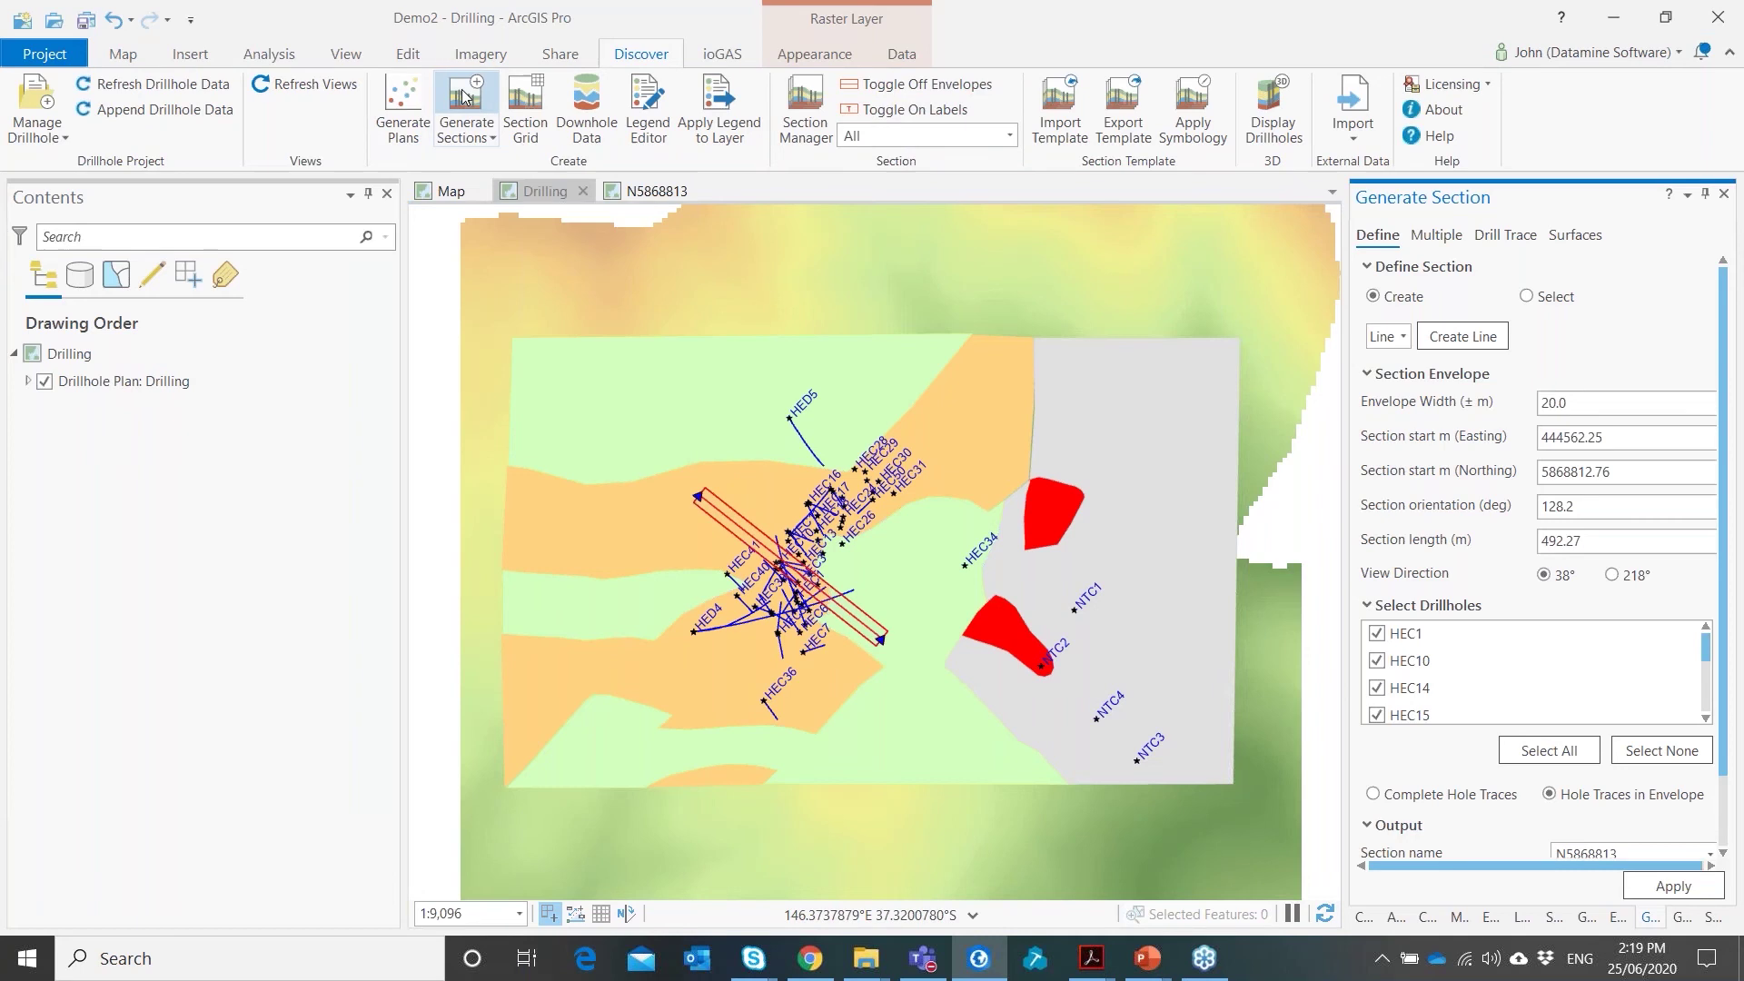
pyautogui.click(1473, 339)
pyautogui.click(768, 448)
pyautogui.doubleClick(898, 557)
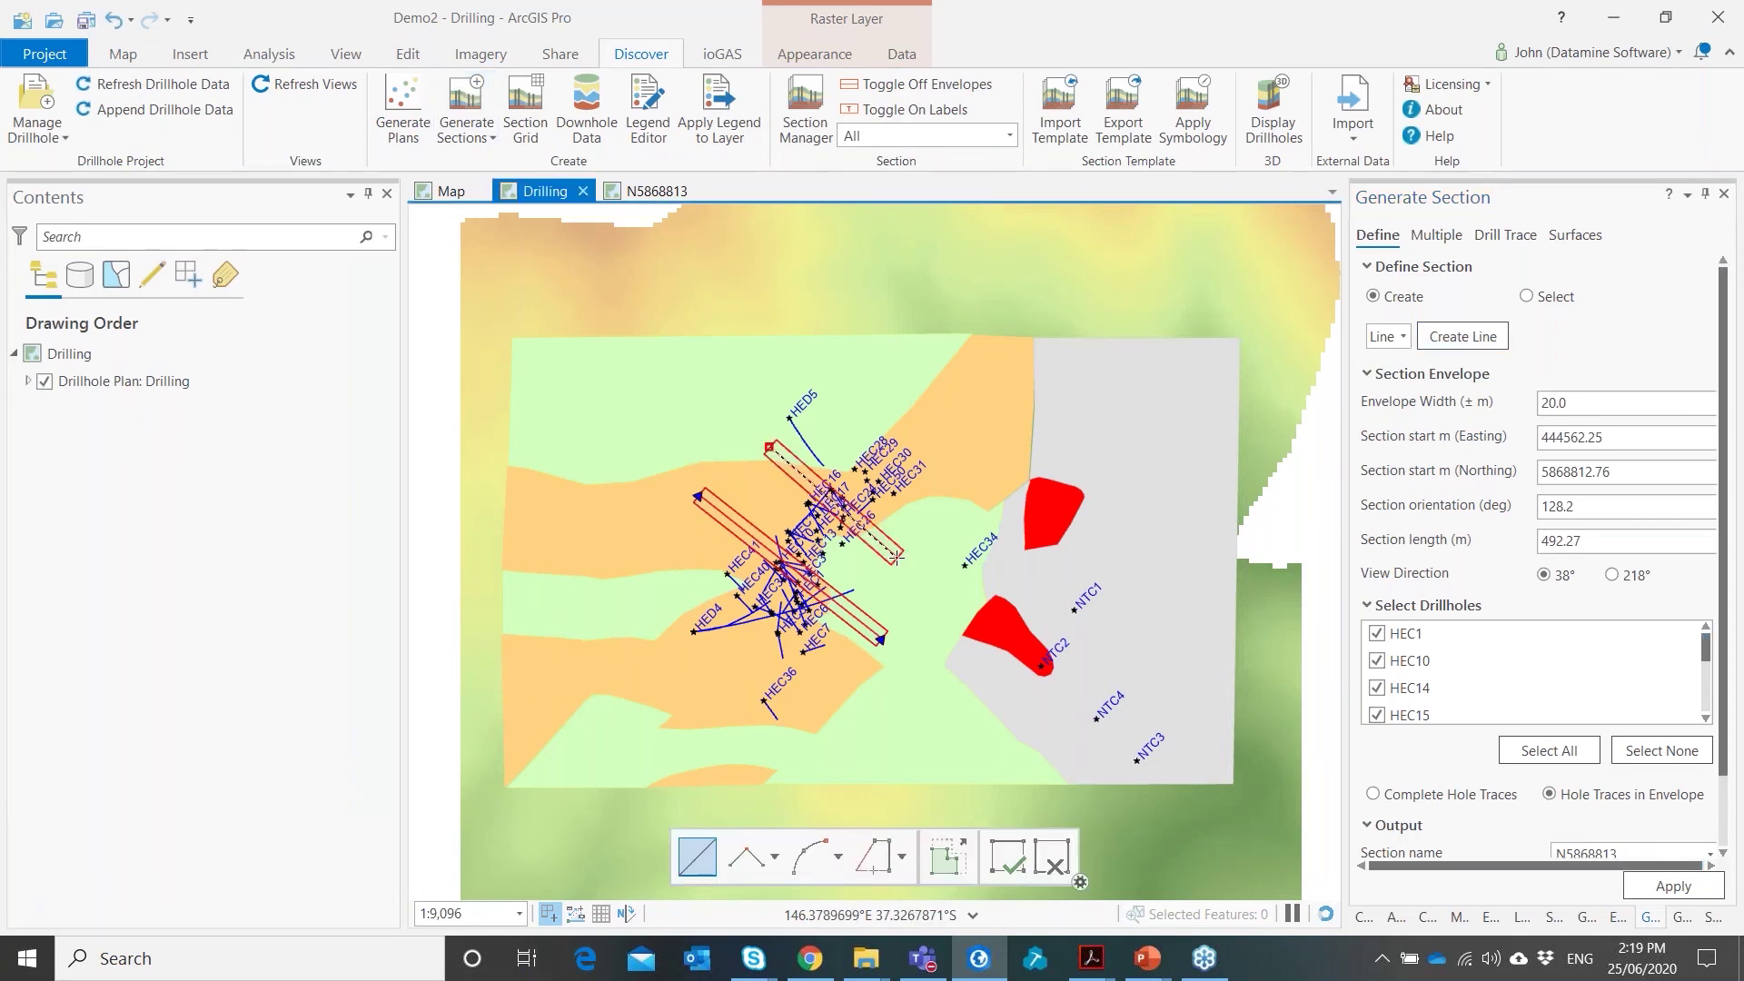
pyautogui.click(1680, 888)
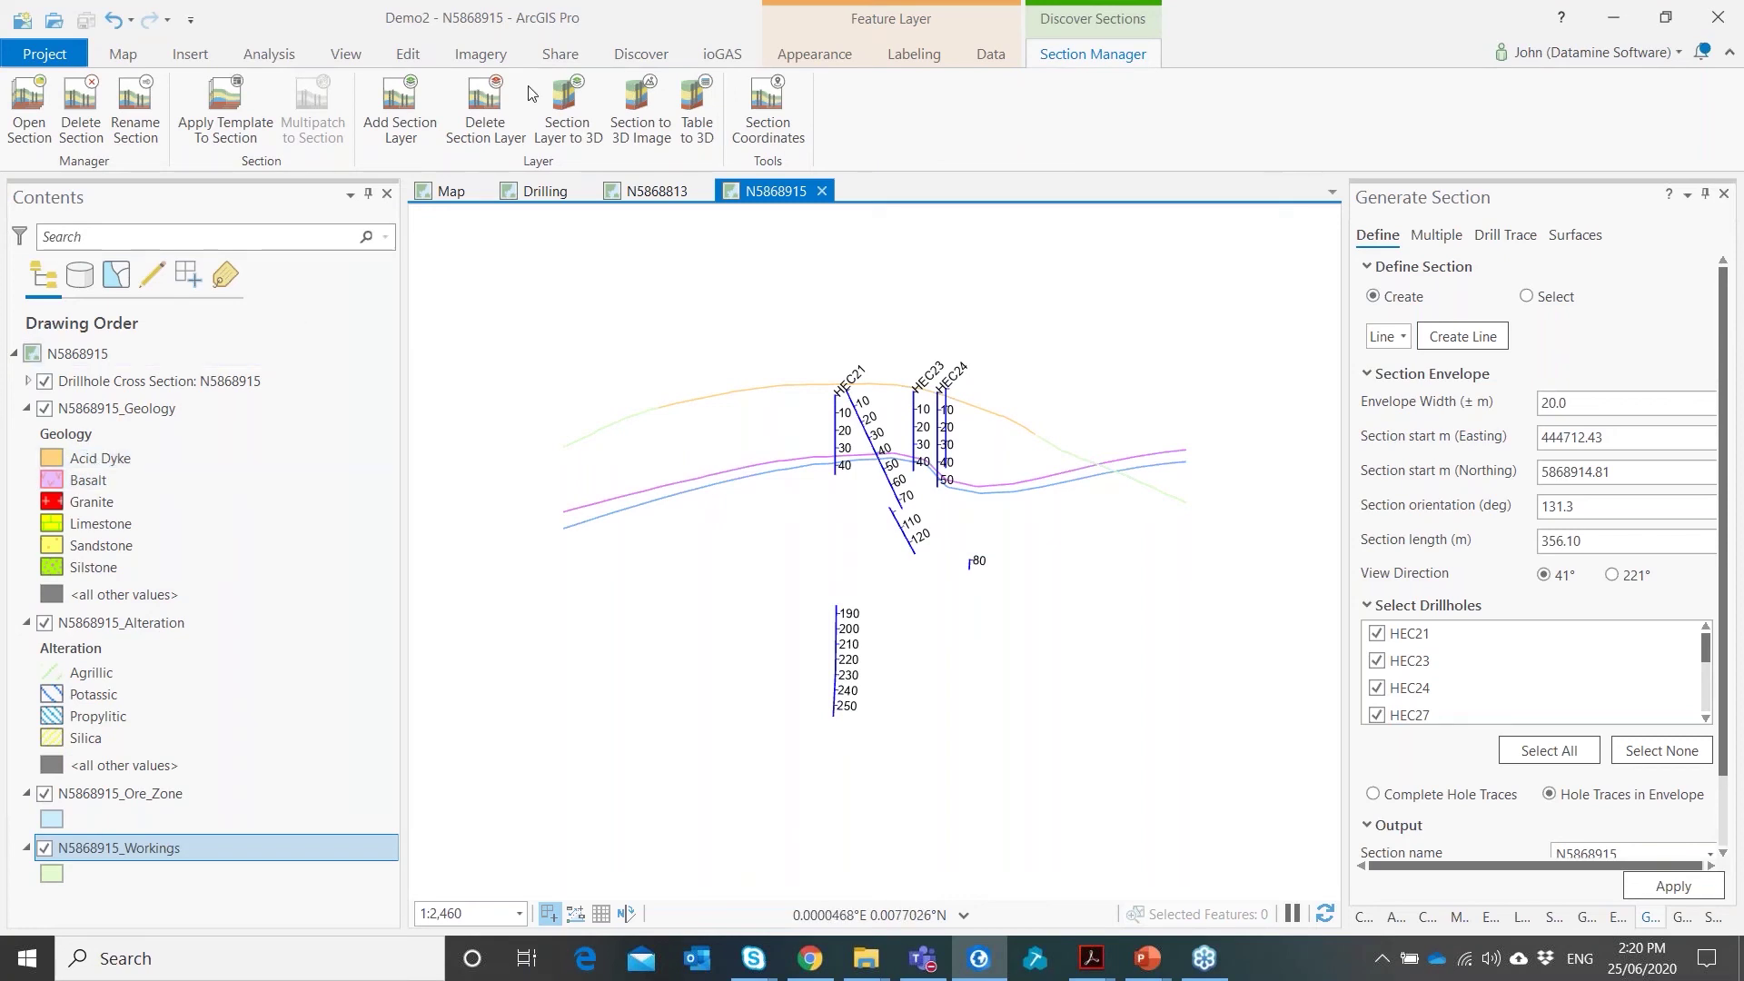
# Add a downhole trace shade for the Au field of DH_Assay, 3 mm wide, using the Assay_Au legend
pyautogui.click(656, 54)
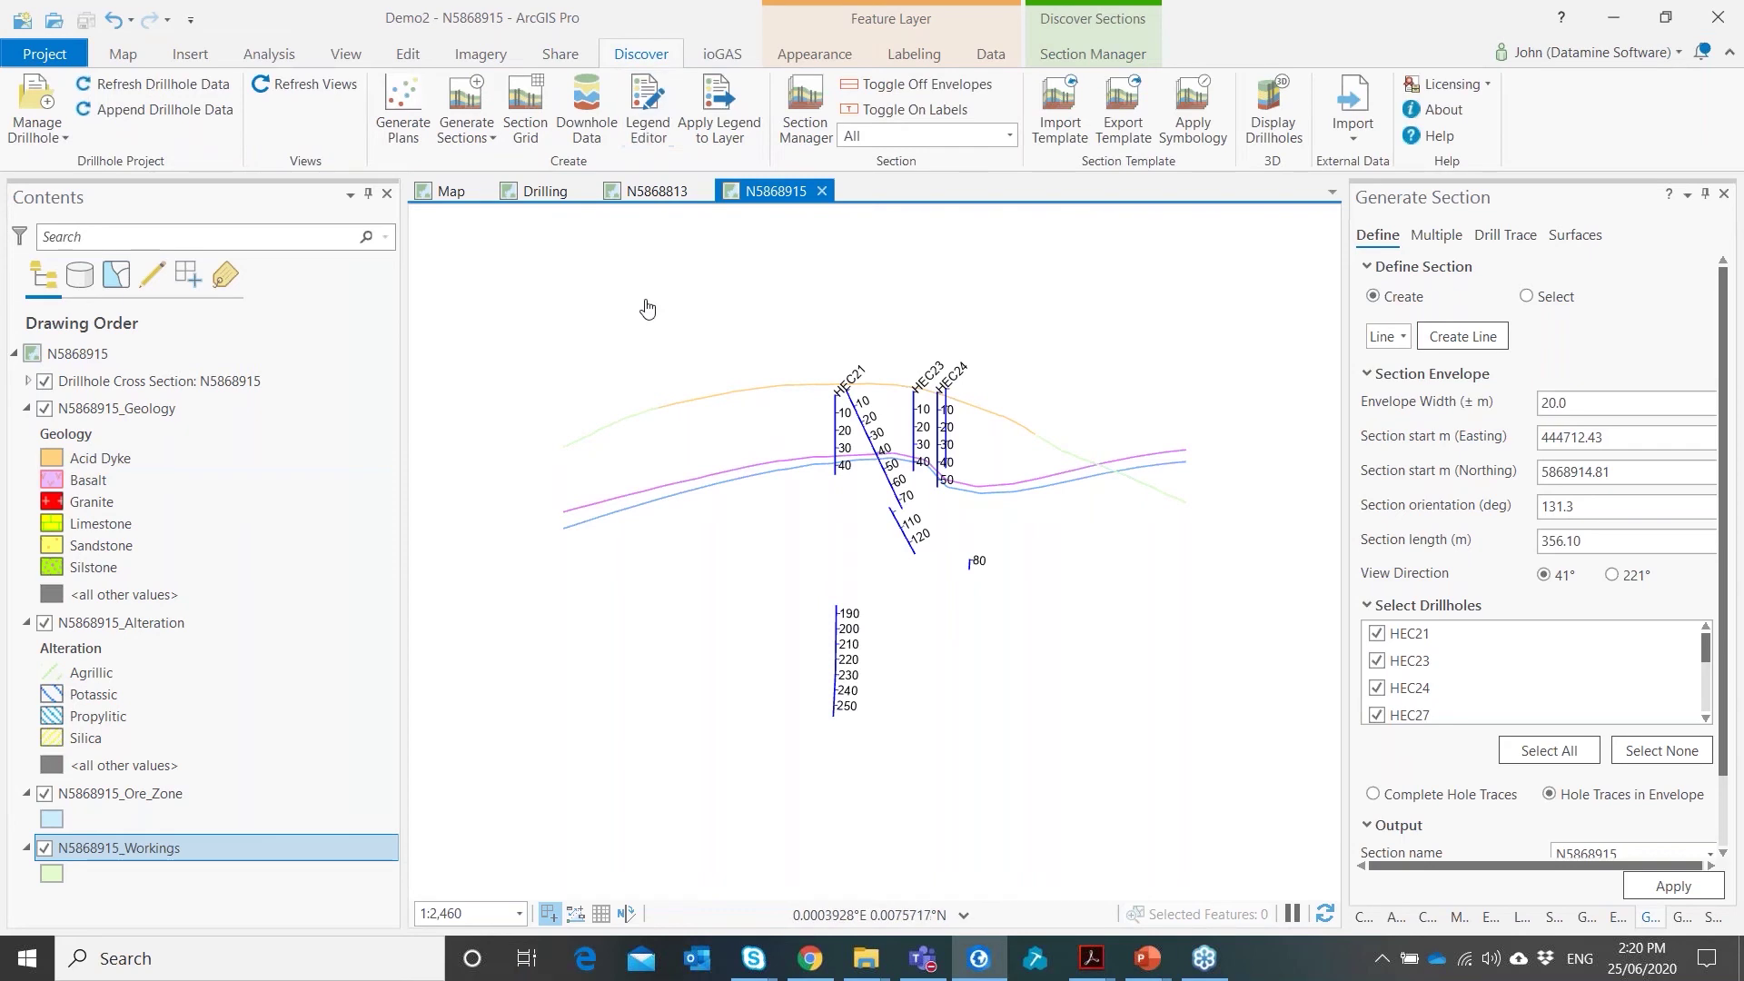
pyautogui.click(587, 113)
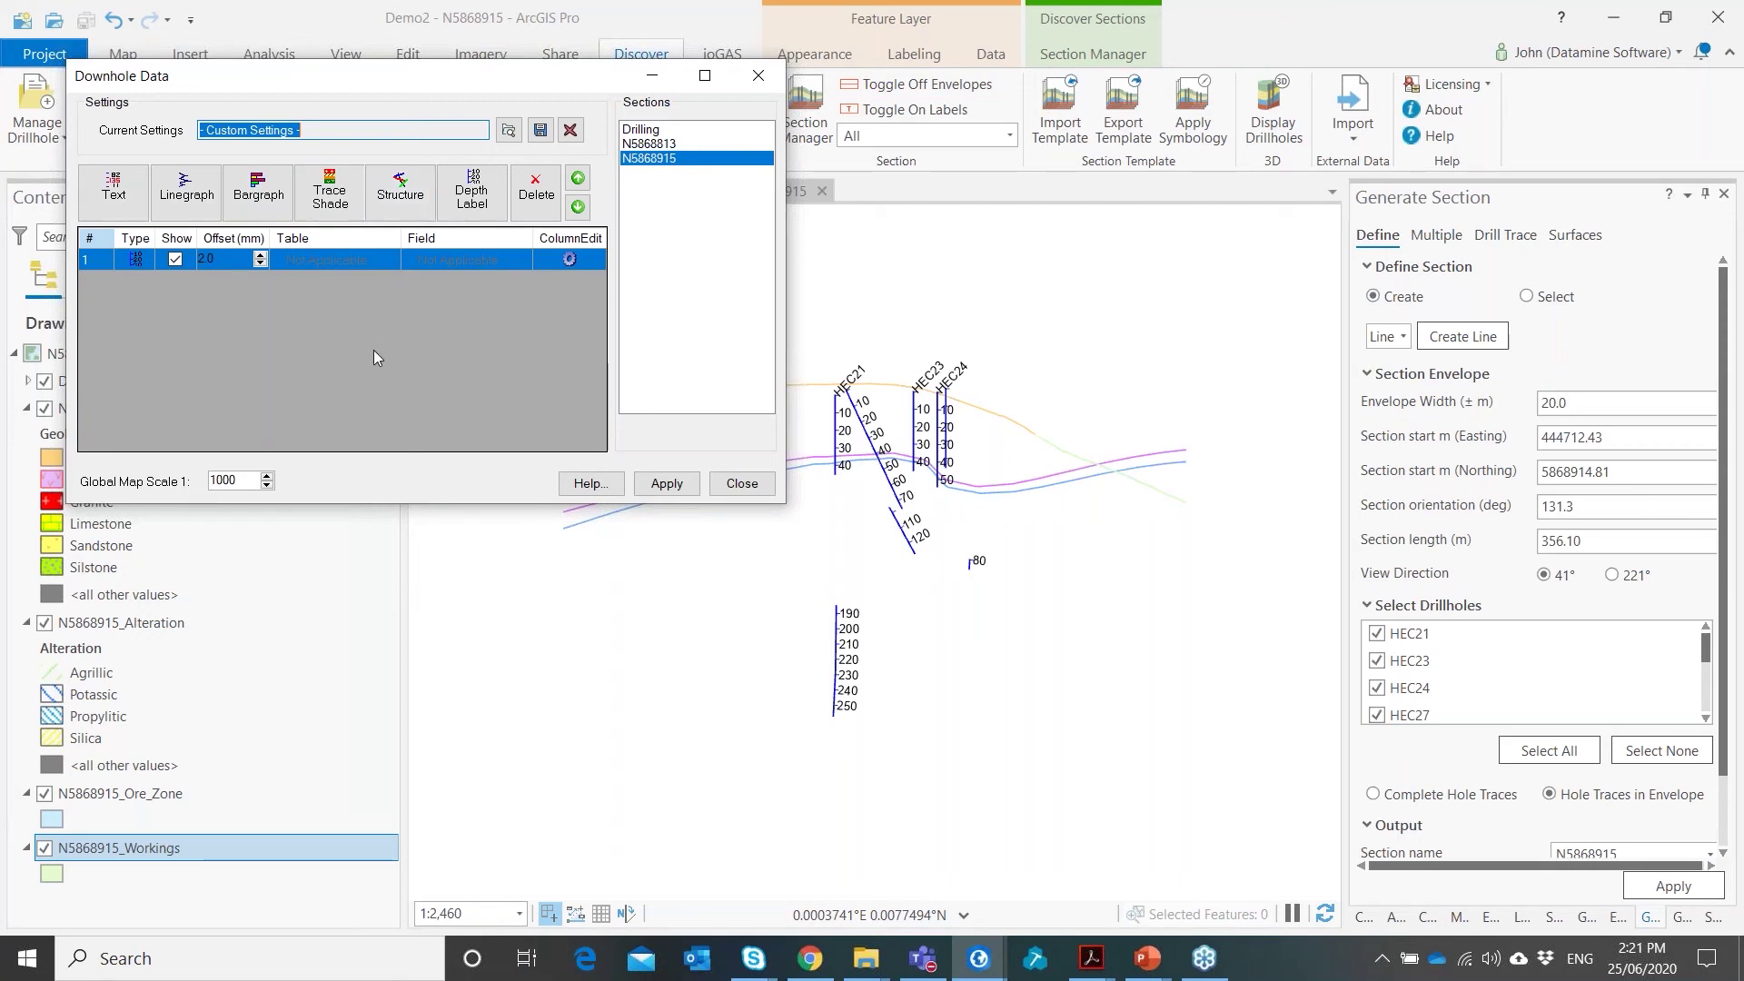
pyautogui.click(344, 191)
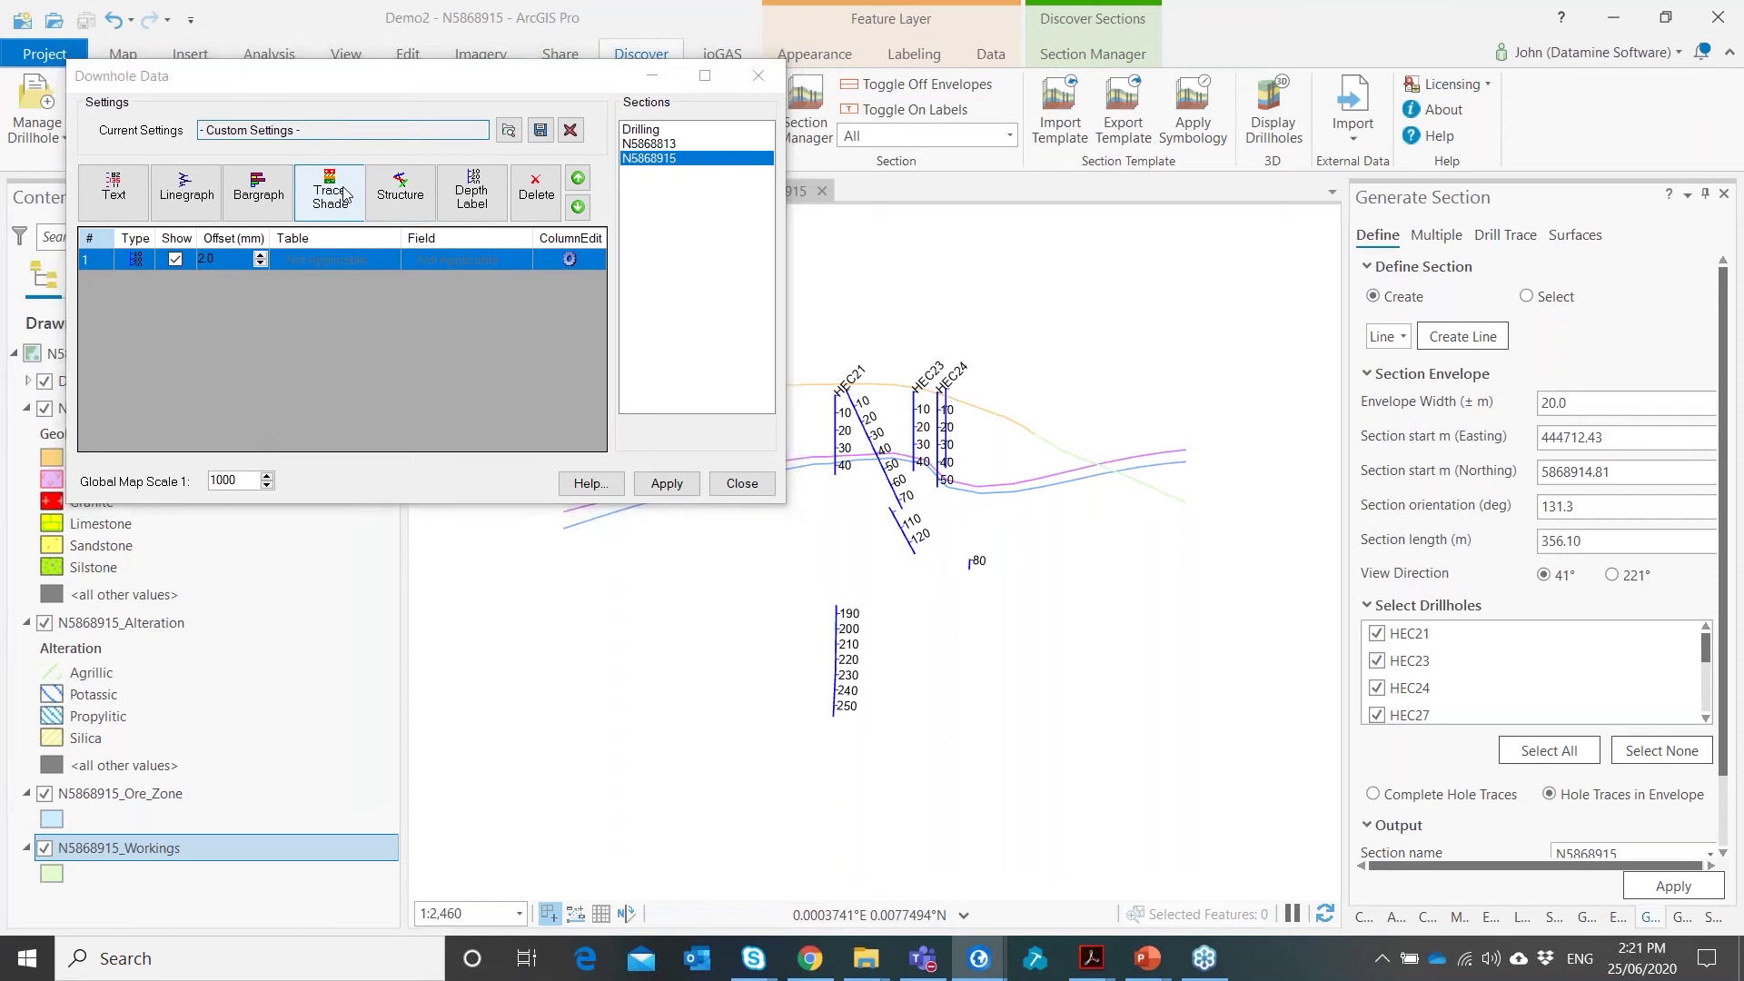
pyautogui.click(409, 154)
pyautogui.click(404, 174)
pyautogui.click(402, 181)
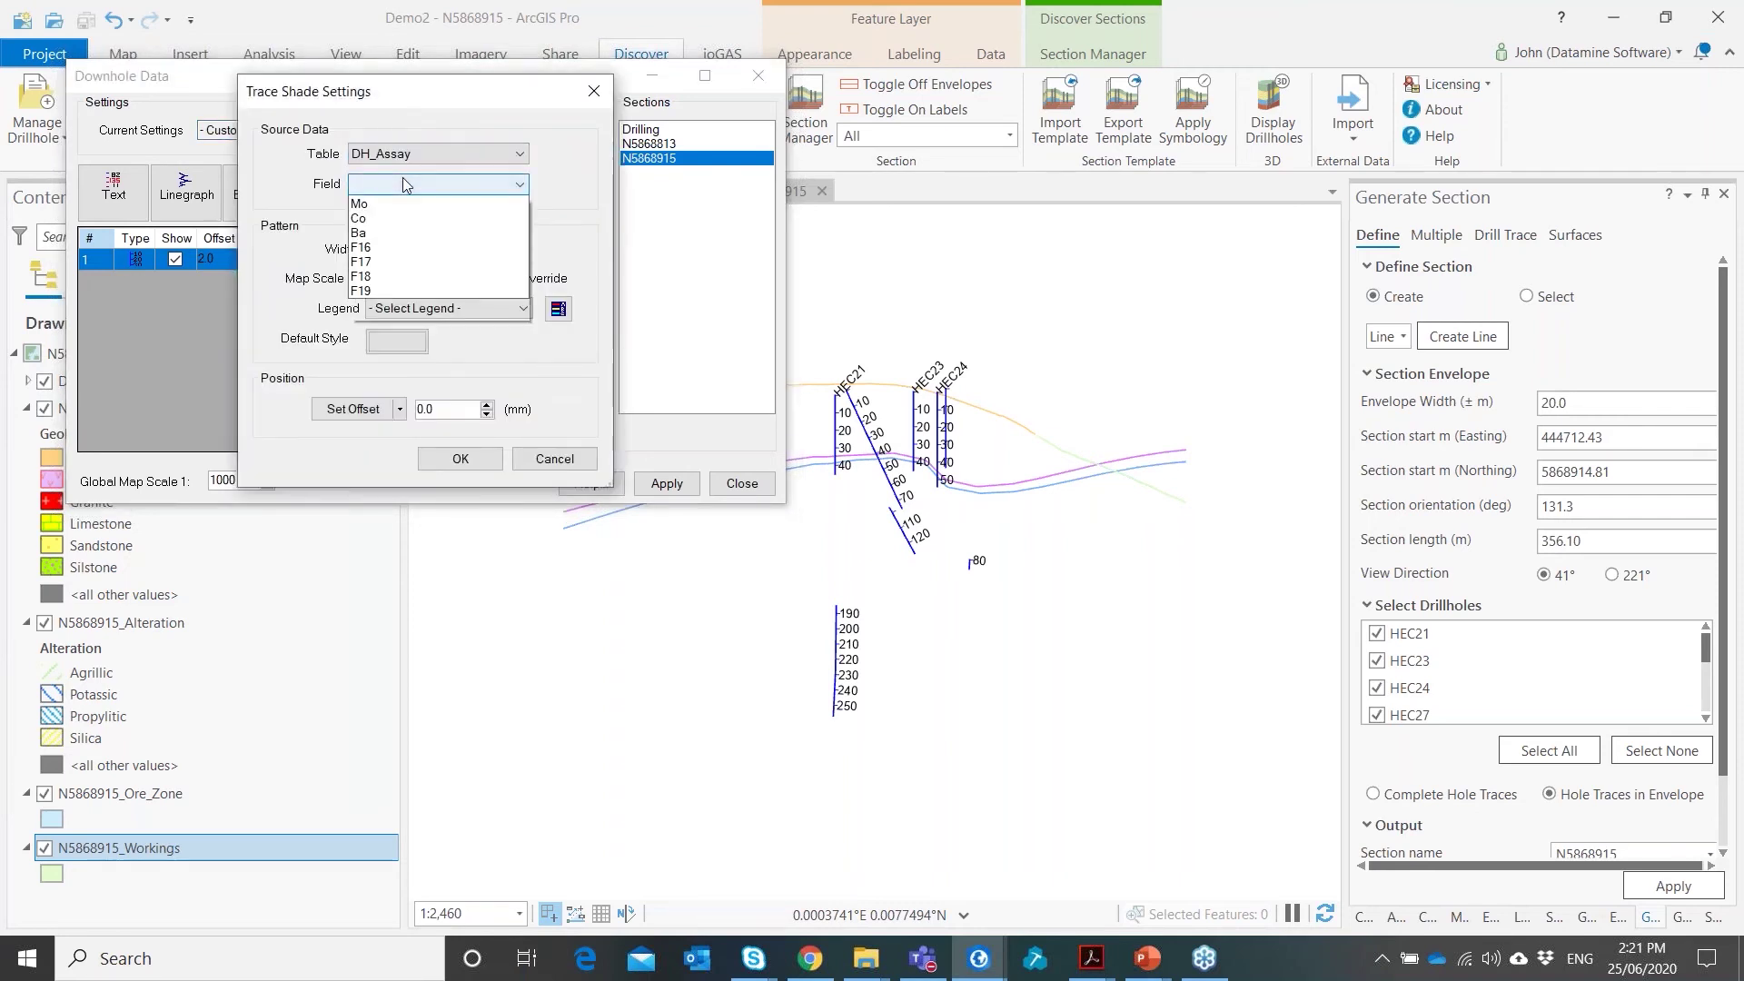
pyautogui.click(432, 259)
pyautogui.click(413, 257)
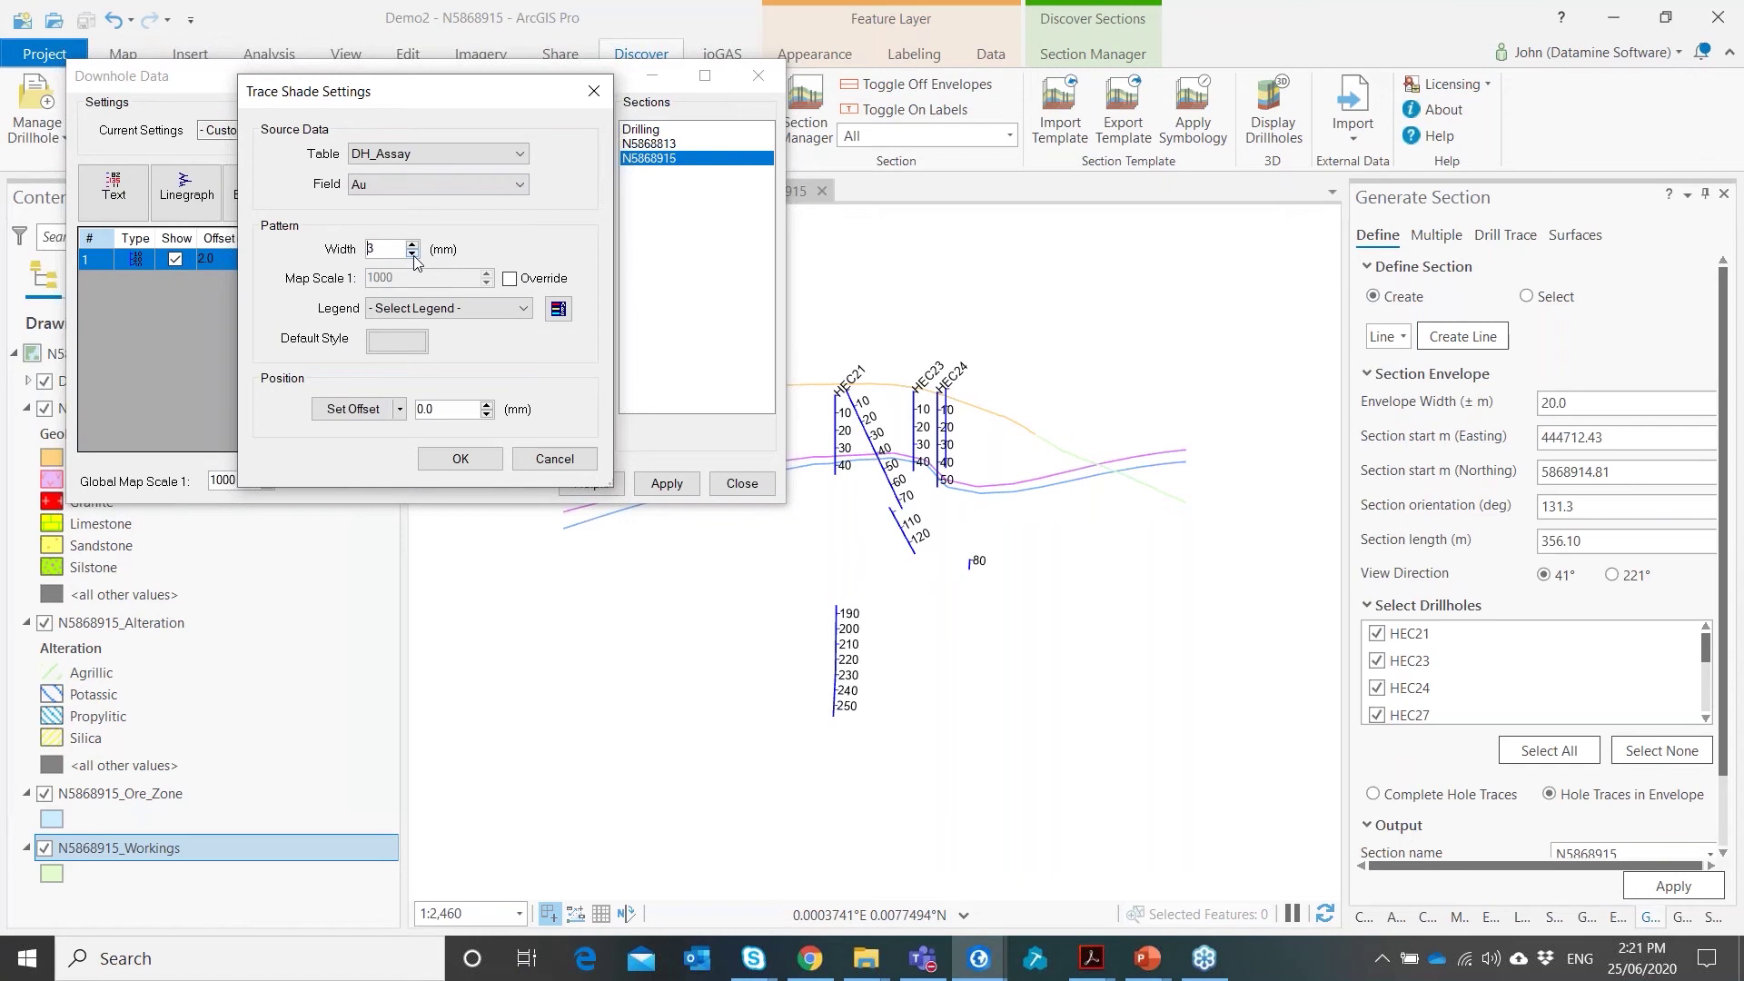
pyautogui.click(436, 308)
pyautogui.click(442, 331)
pyautogui.click(460, 459)
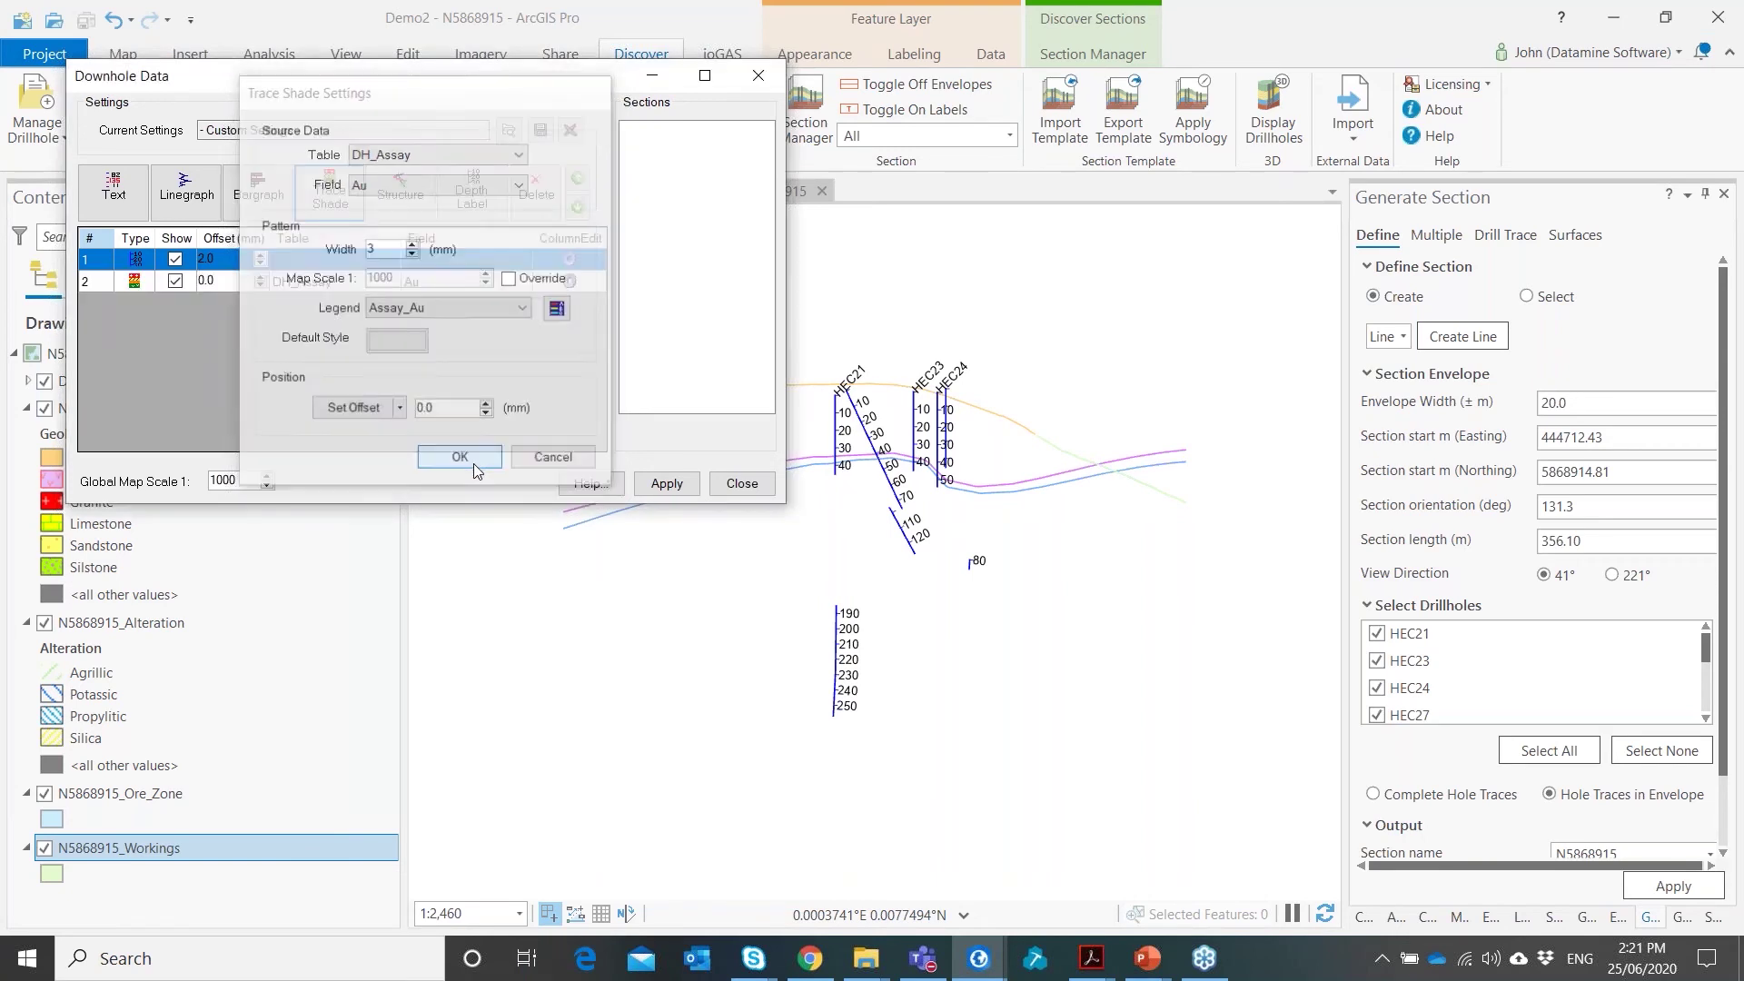
# Add downhole text labels for the Au field of DH_Assay, accepting the default minimum and maximum value caps
pyautogui.click(114, 193)
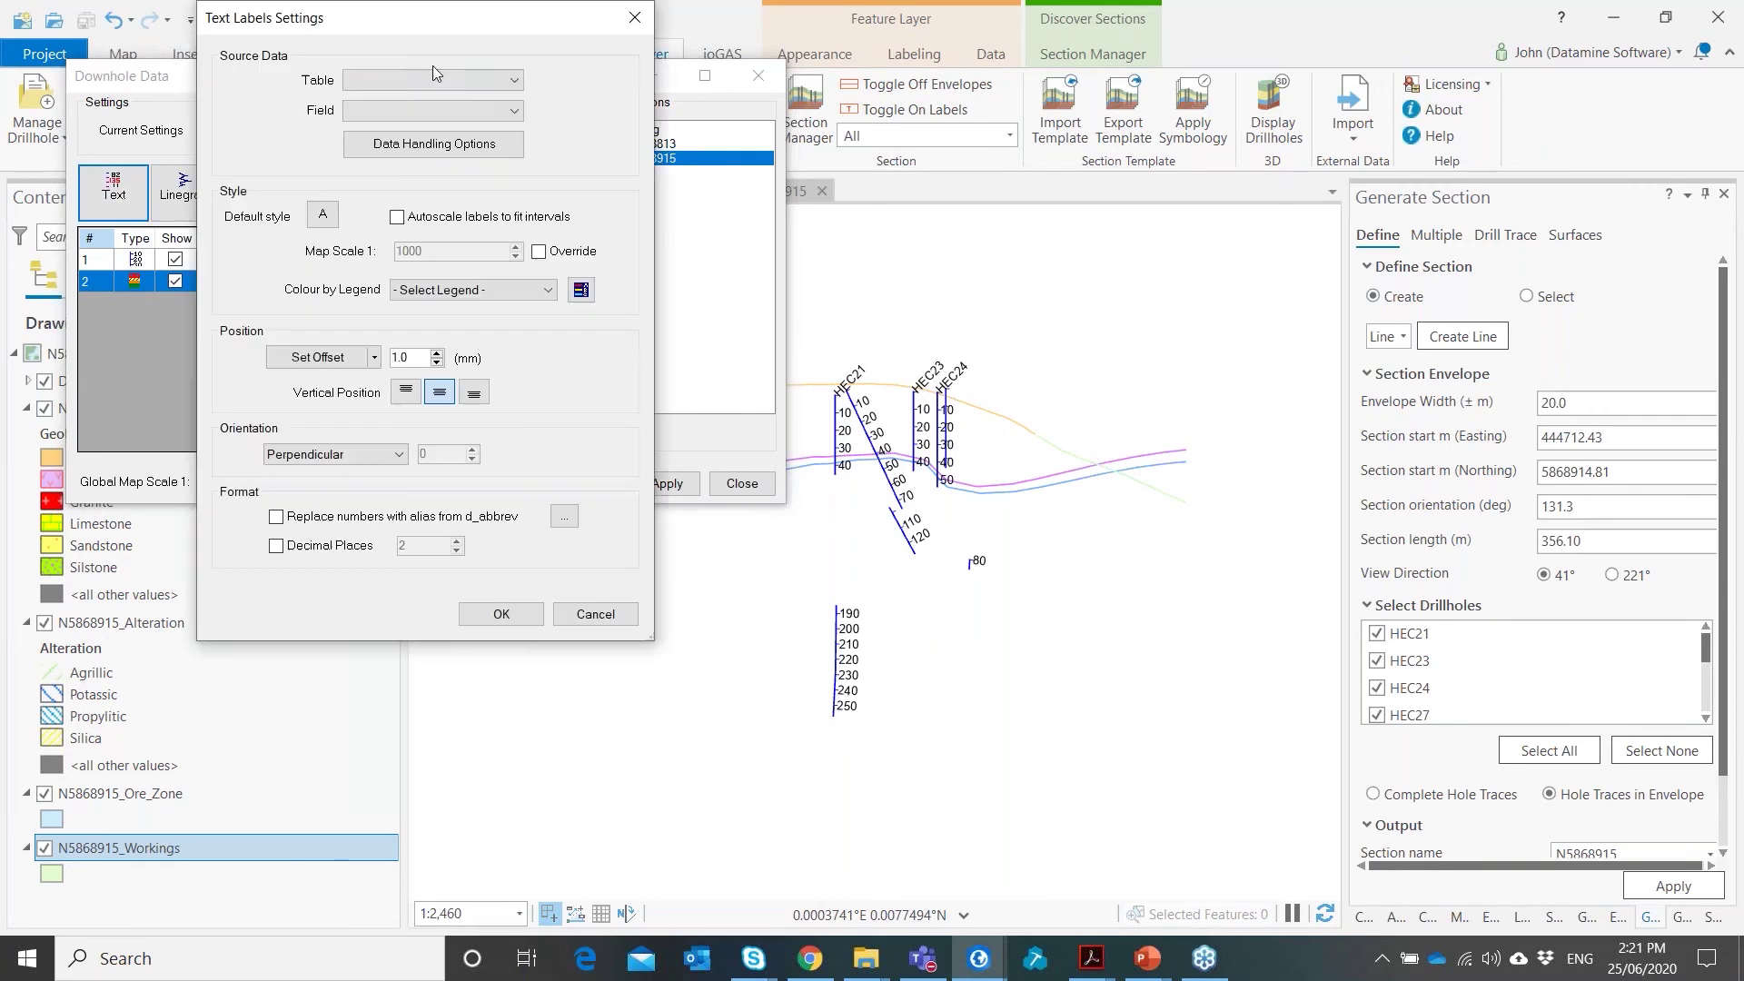
pyautogui.click(431, 110)
pyautogui.click(431, 161)
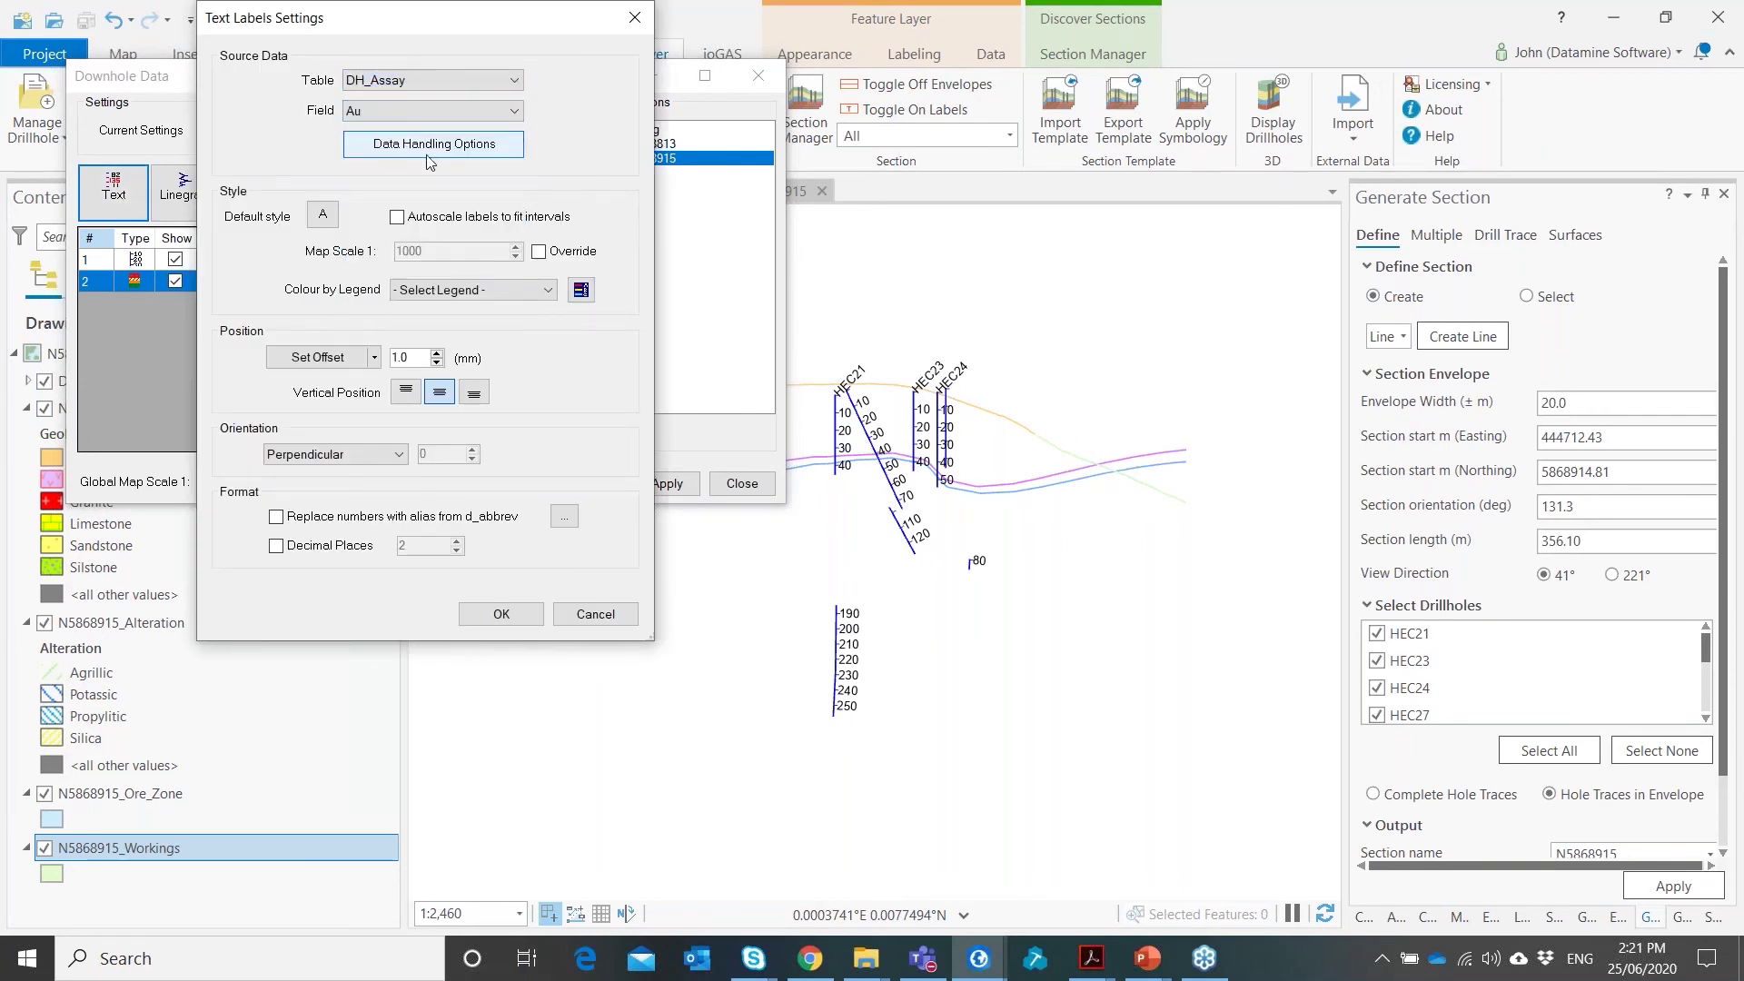
pyautogui.click(428, 154)
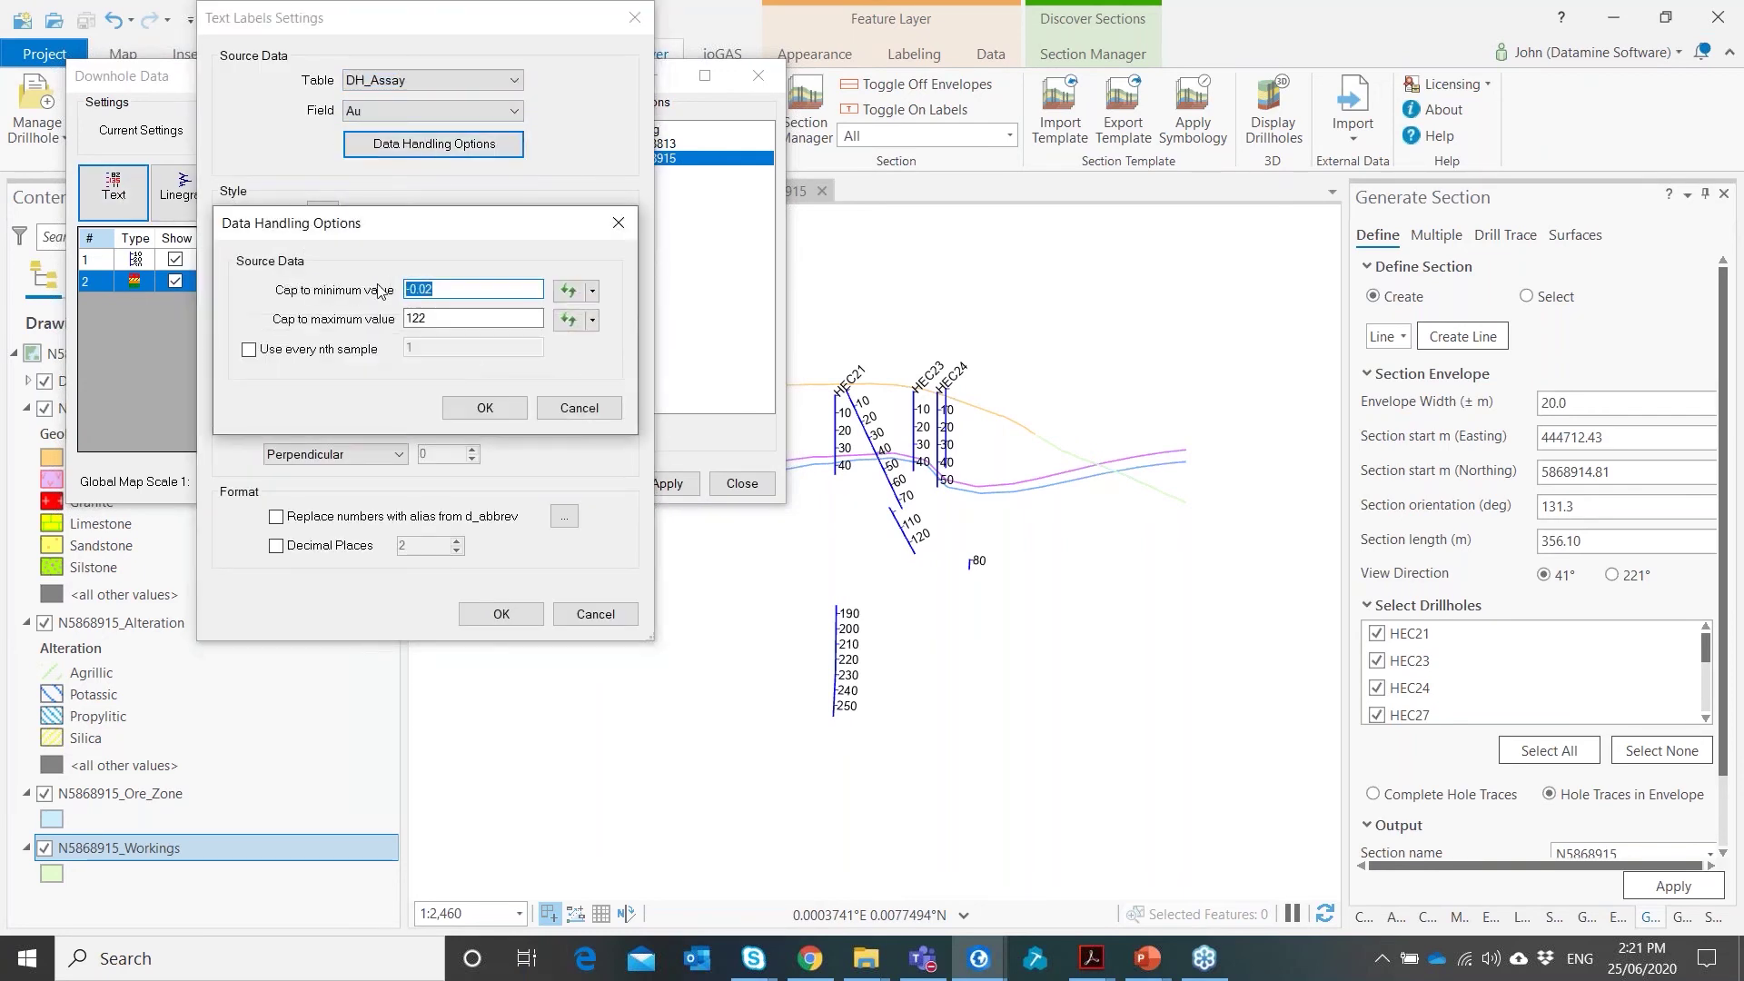
pyautogui.click(459, 413)
# Keep the default text style, colour the Au labels by the Assay_Au legend, offset them 4 mm and use 2 decimal places
pyautogui.click(323, 217)
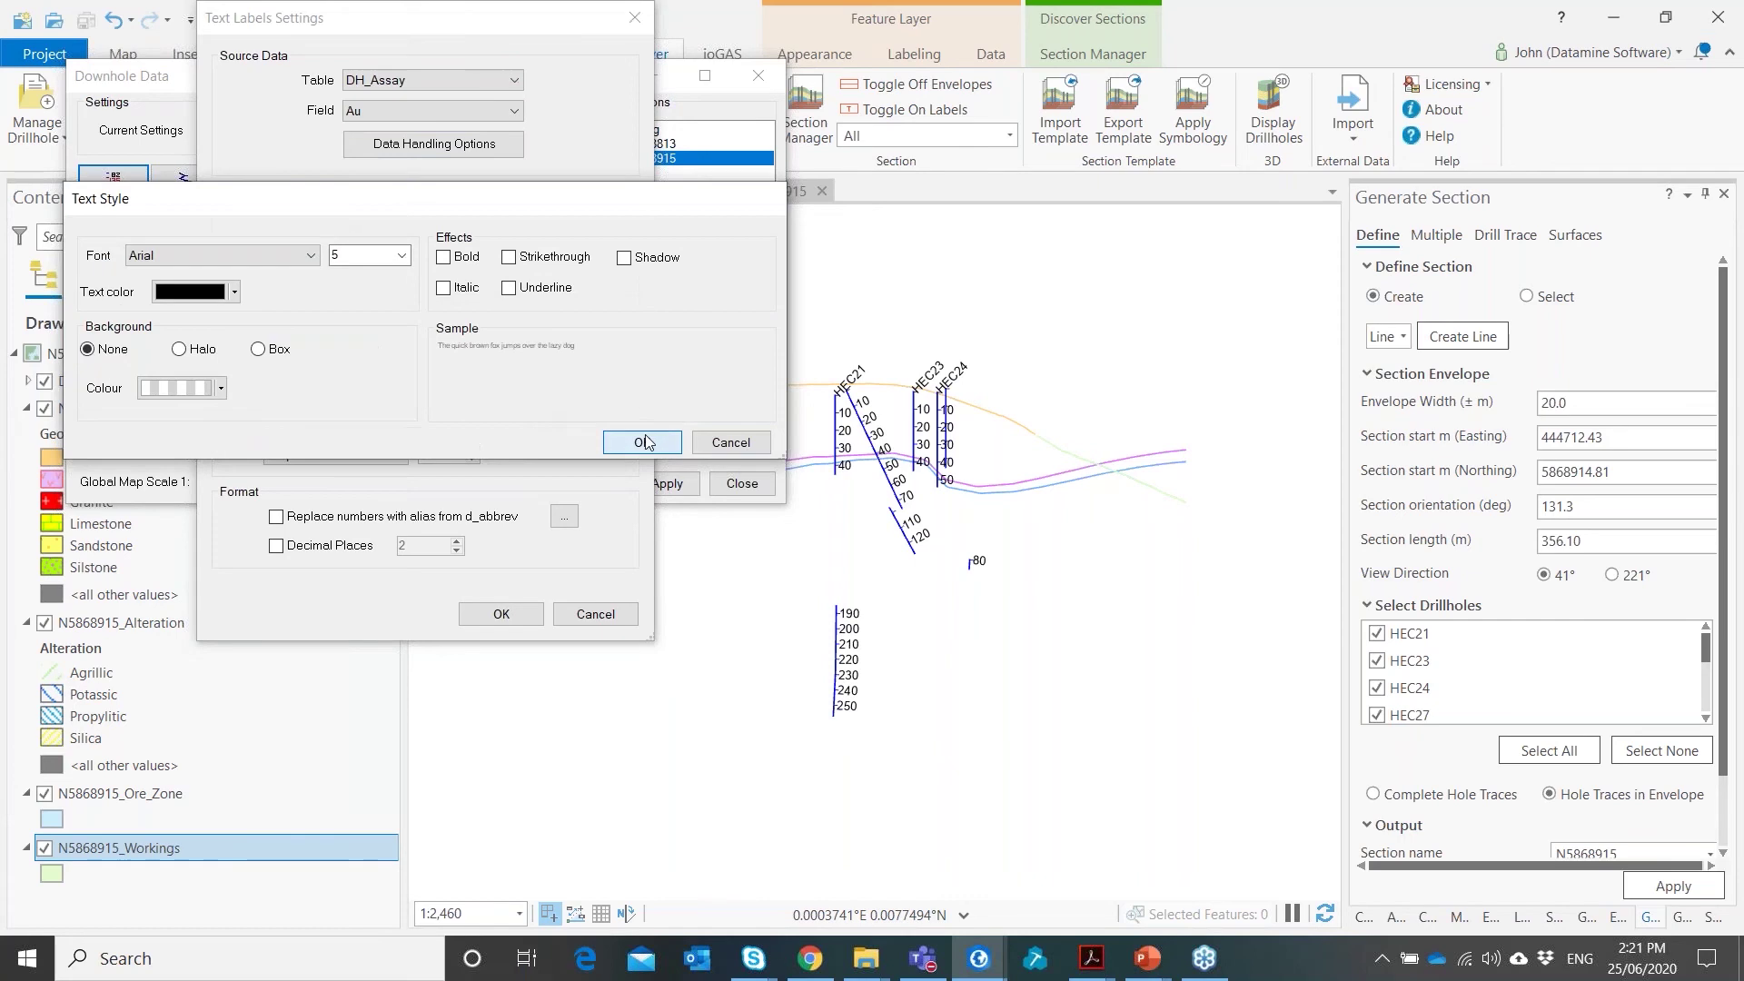
pyautogui.click(633, 437)
pyautogui.click(503, 290)
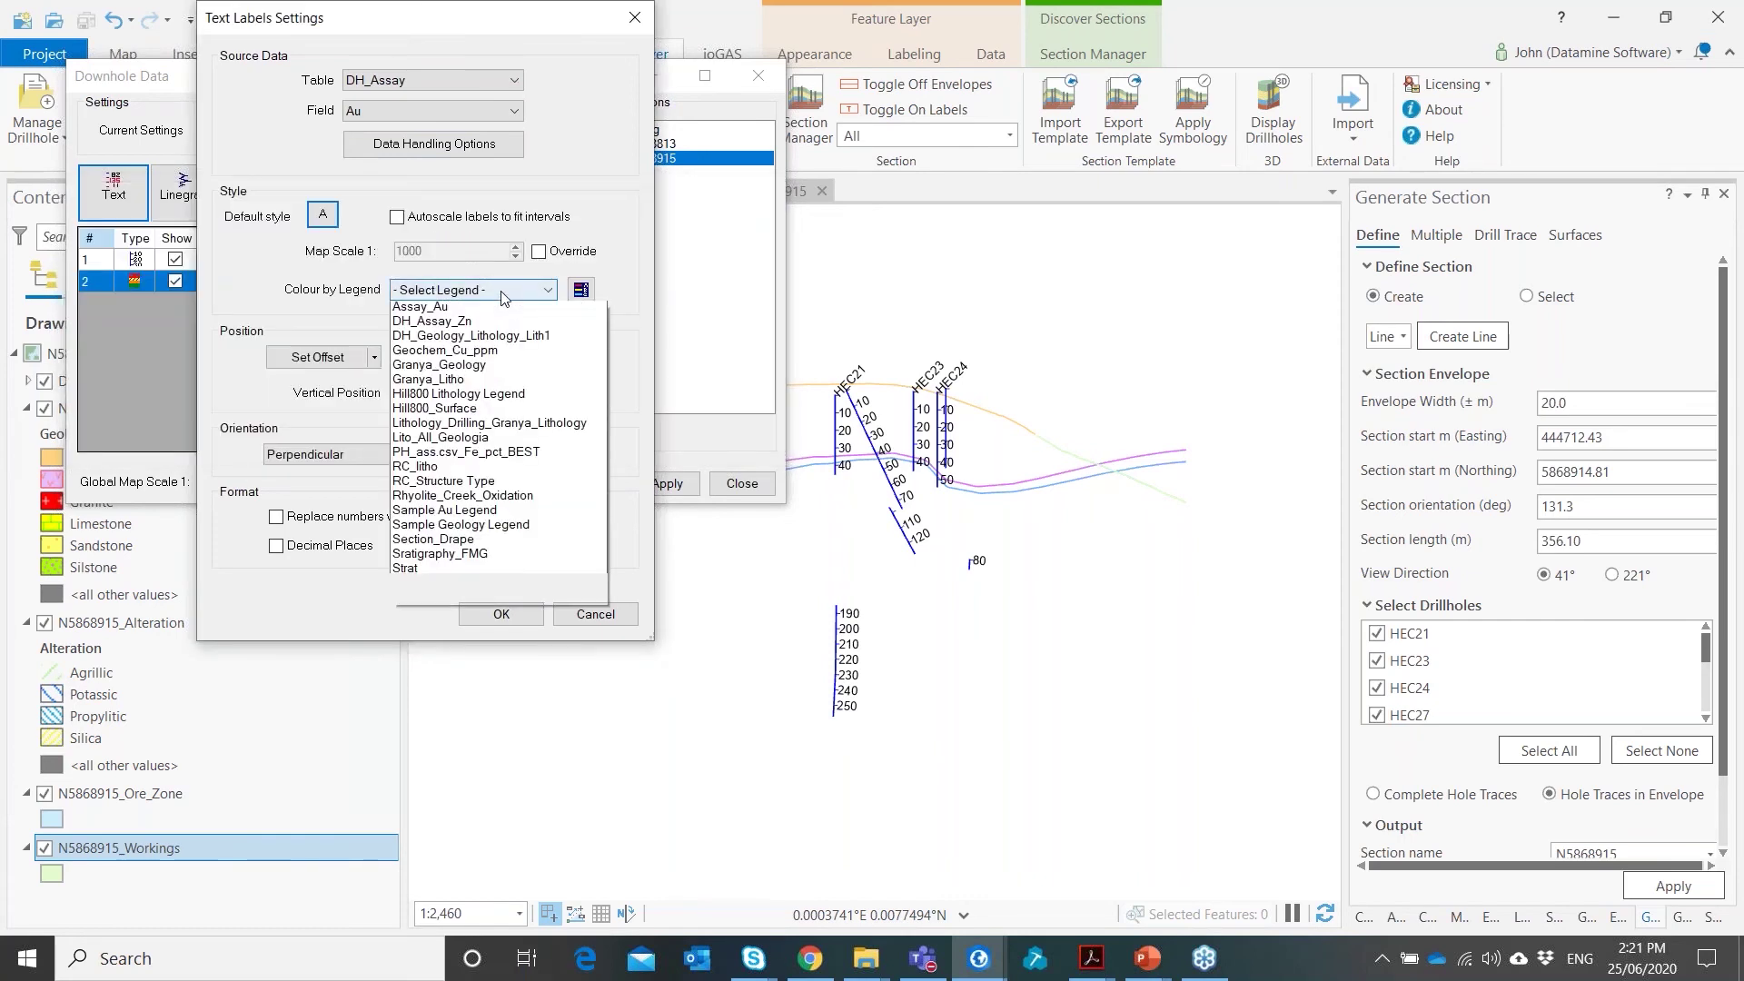
pyautogui.click(474, 395)
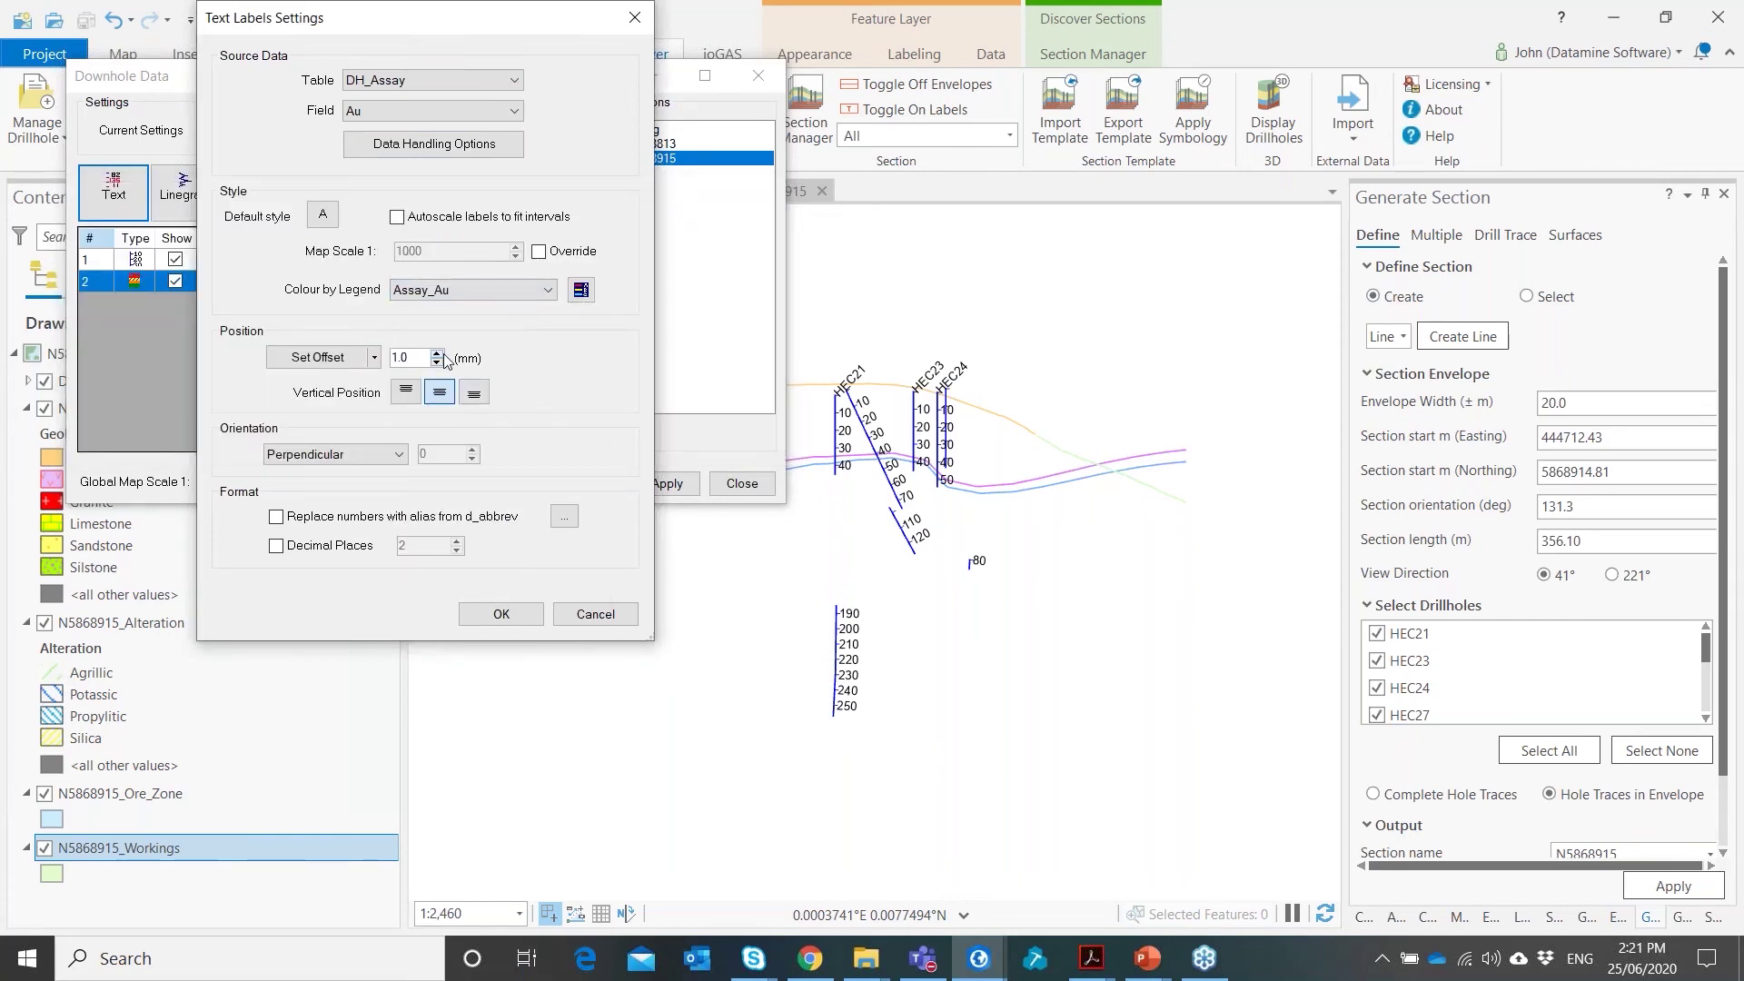
pyautogui.doubleClick(441, 353)
pyautogui.click(329, 546)
pyautogui.click(502, 614)
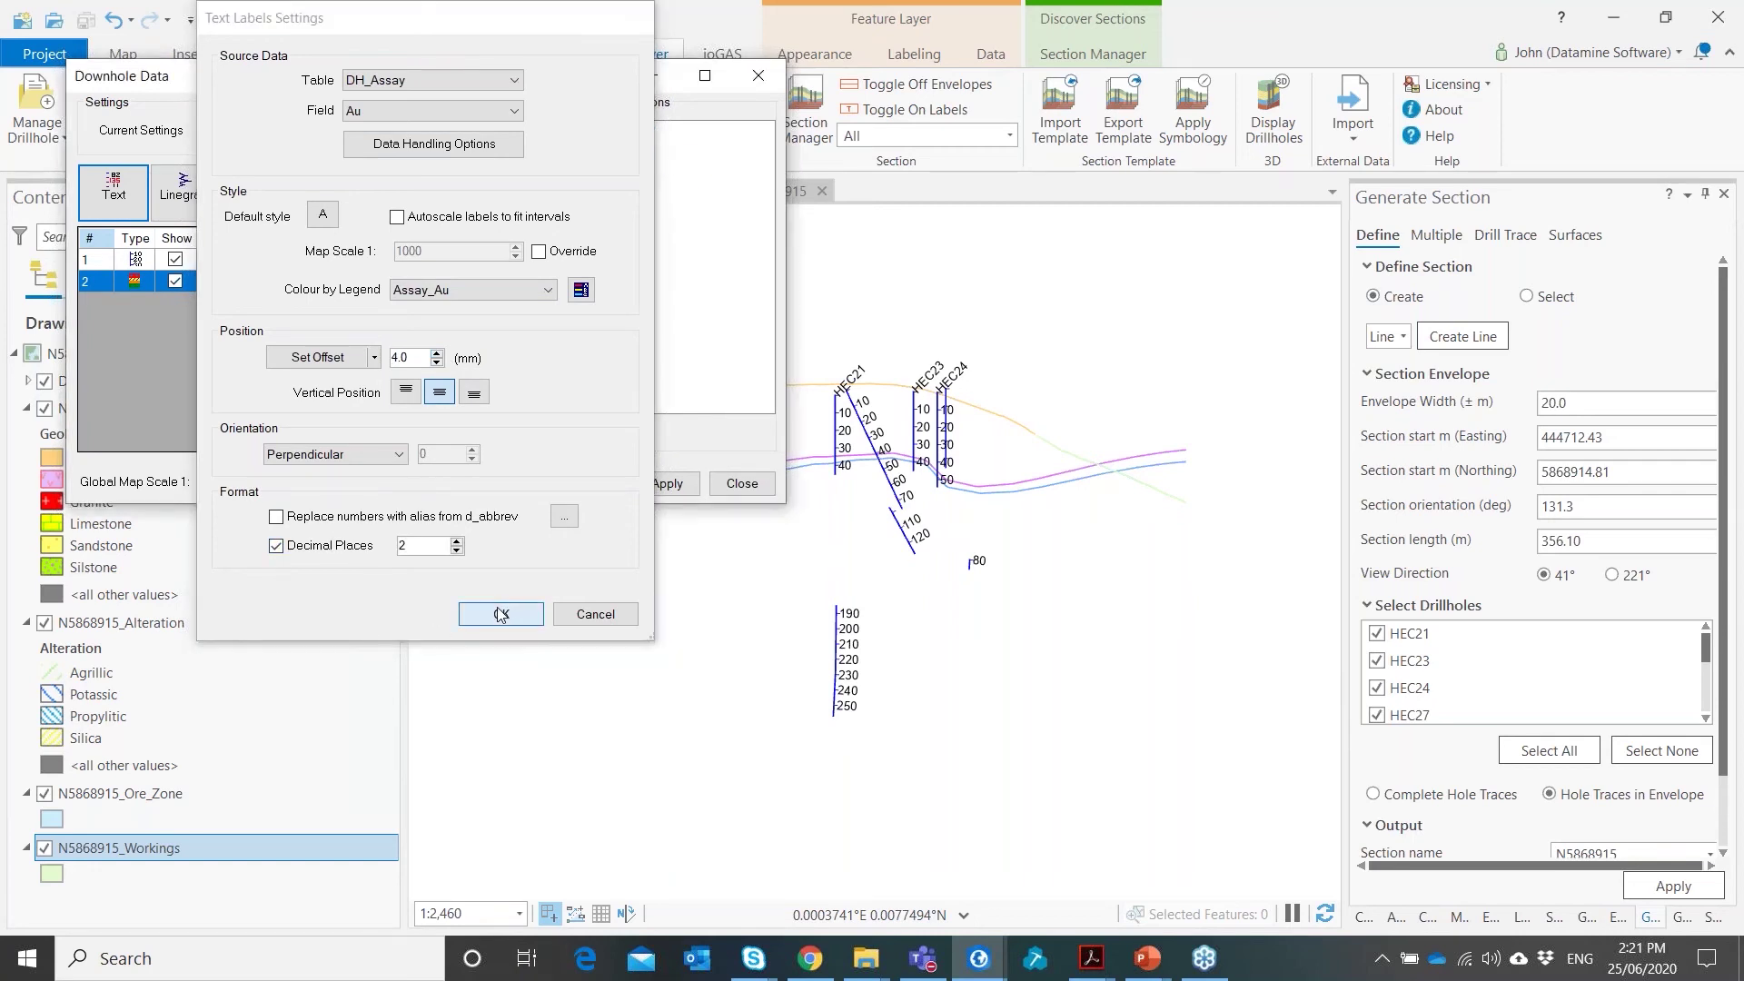
# Add a downhole linegraph for the Cu field of DH_Assay with a maximum display width of 20 mm
pyautogui.click(187, 188)
pyautogui.click(505, 136)
pyautogui.click(445, 195)
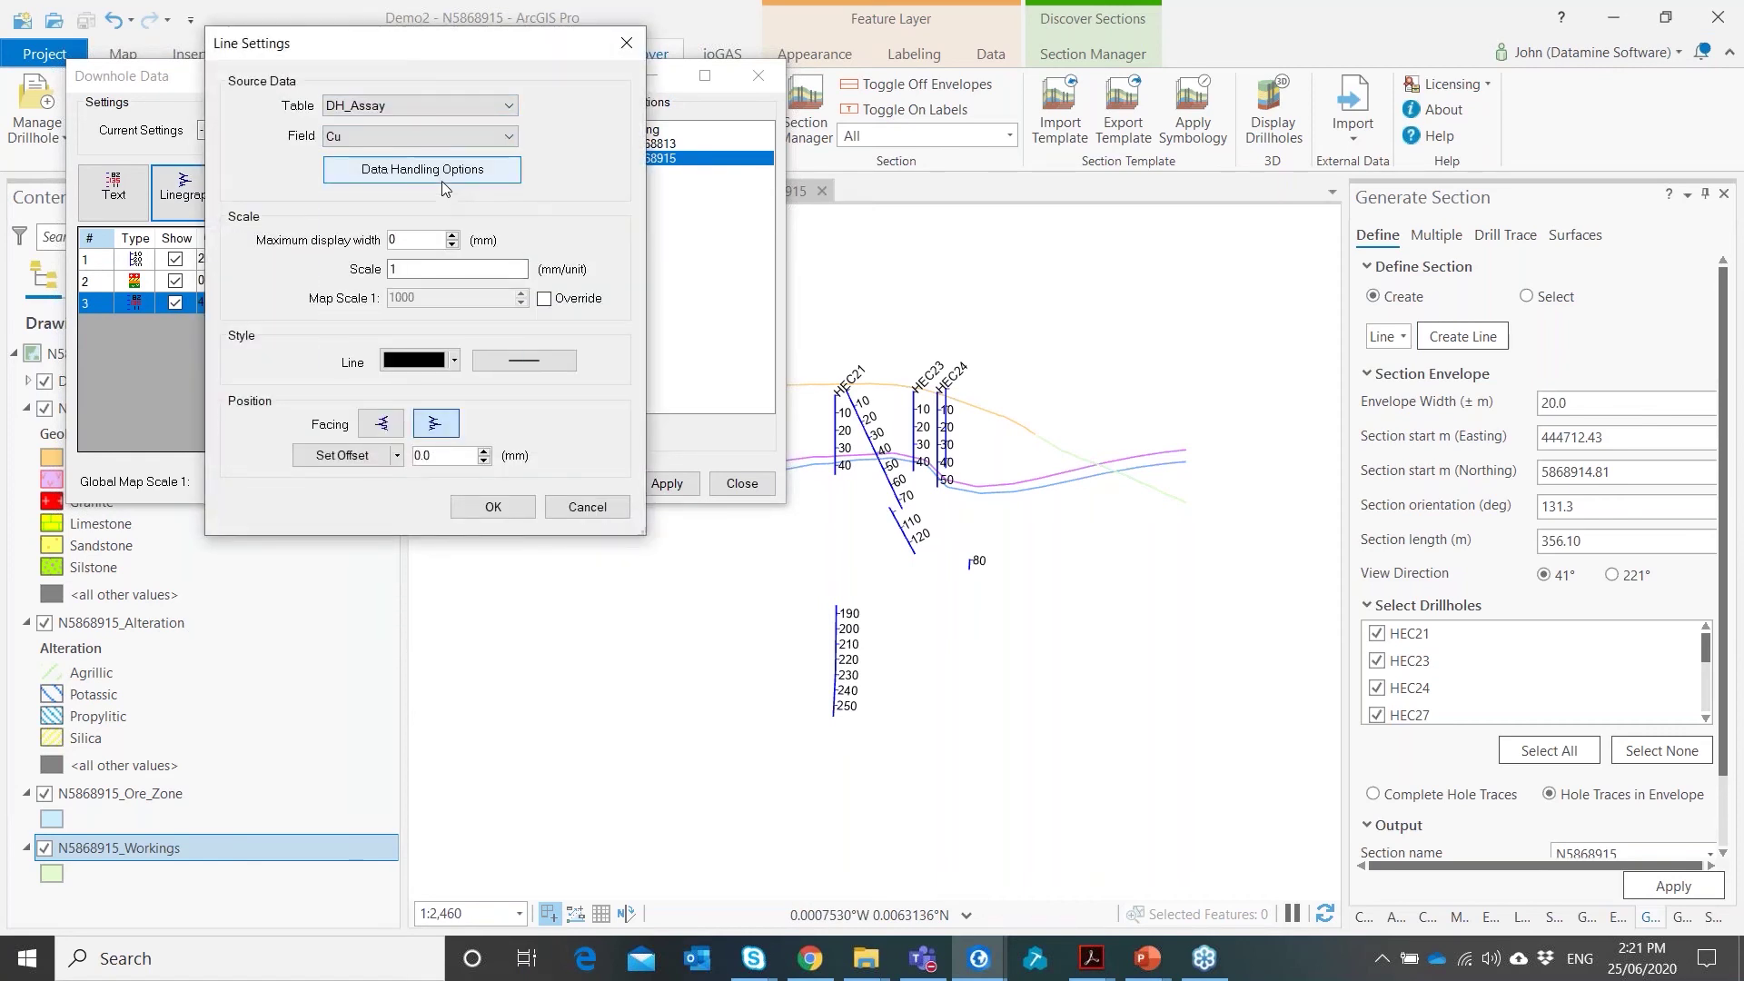
pyautogui.write('20')
pyautogui.click(450, 269)
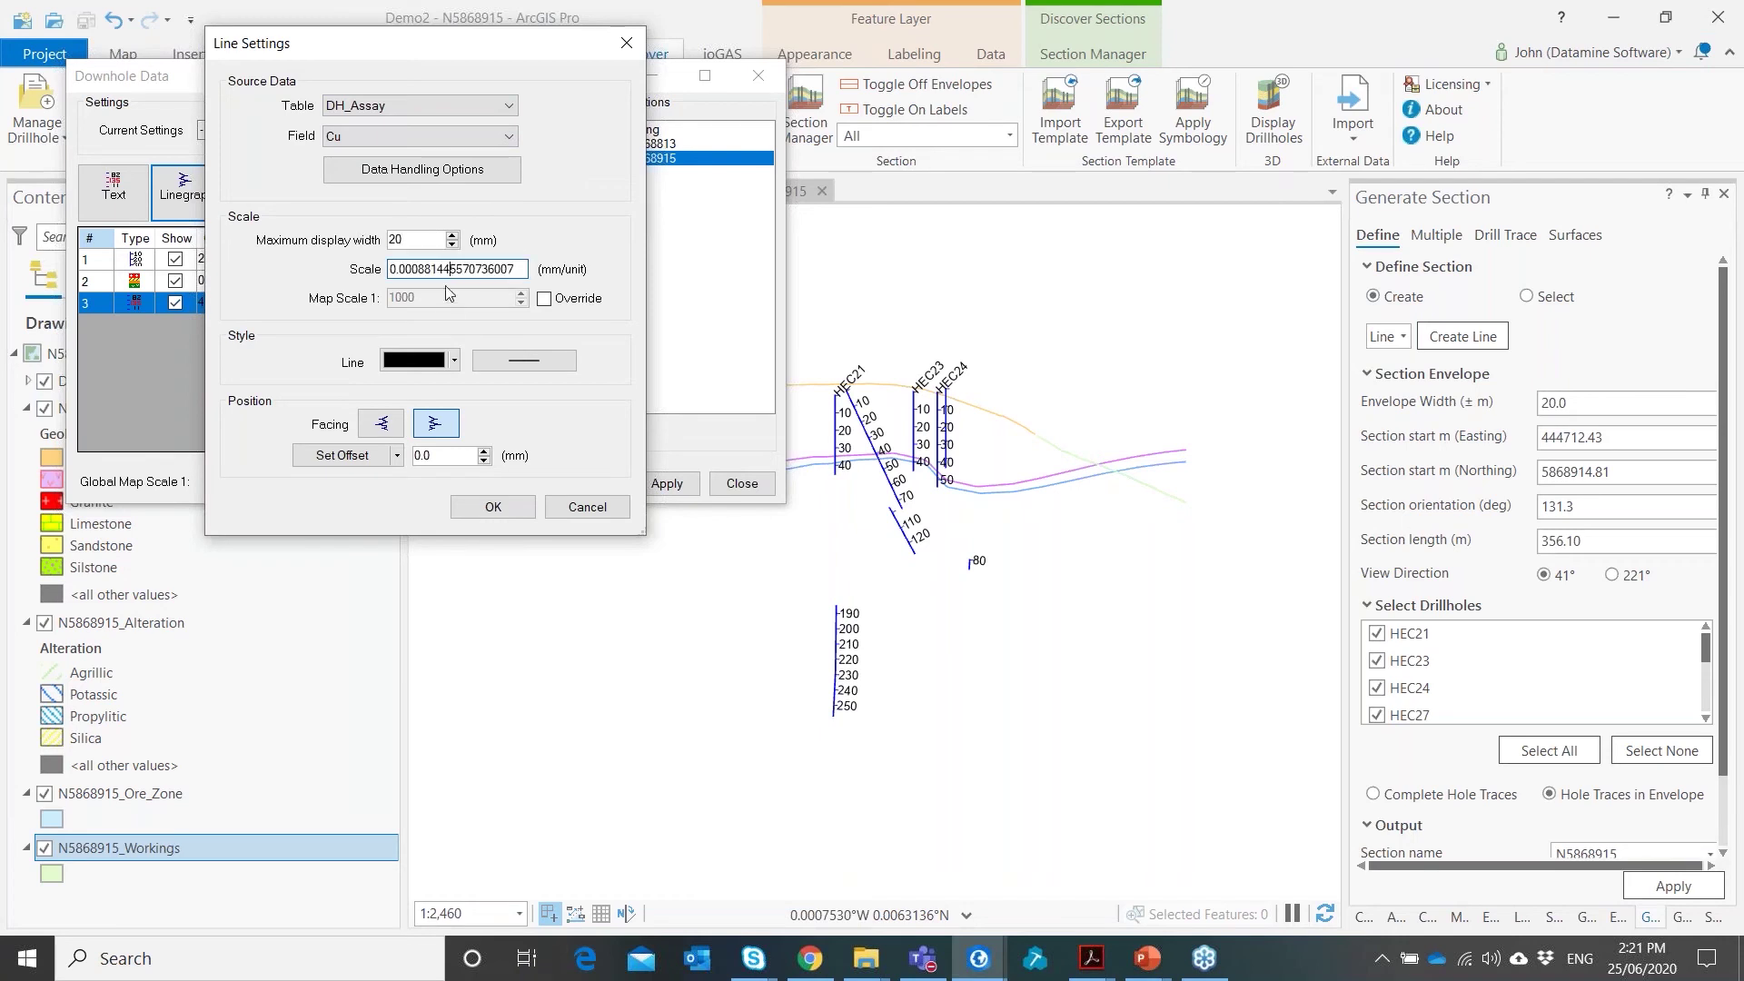
# Style the Cu linegraph with a light red line, facing left of the trace at an offset of -3 mm
pyautogui.click(416, 360)
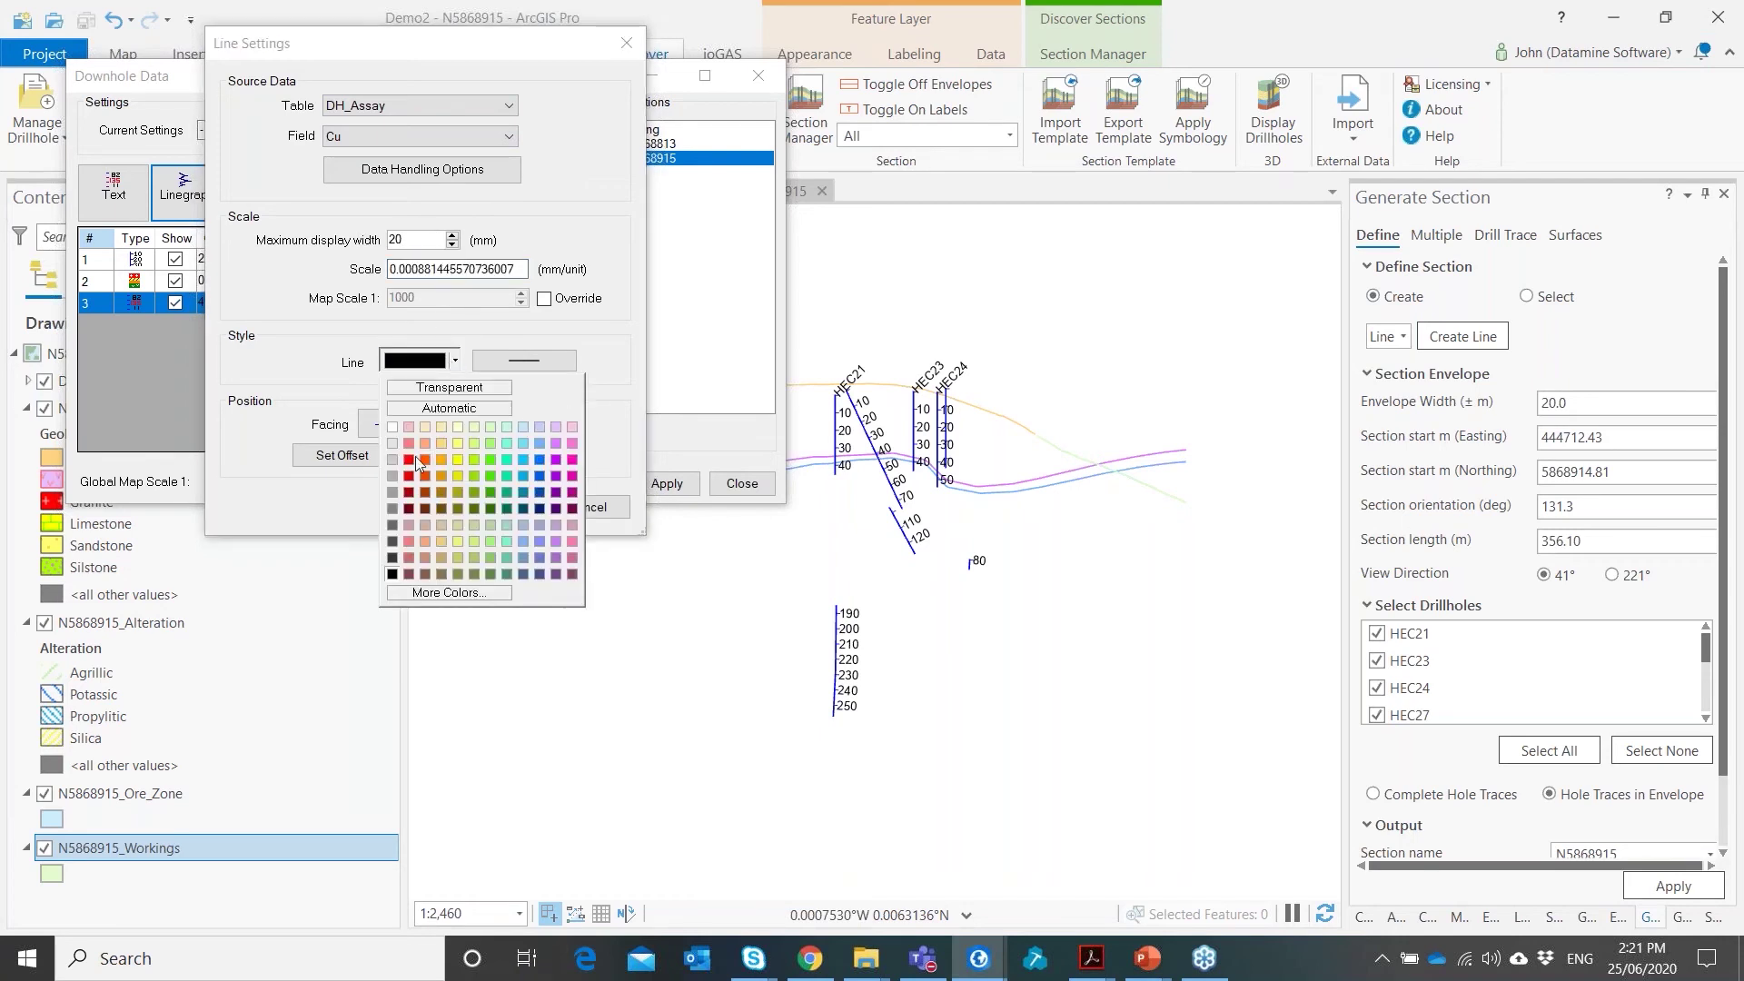
pyautogui.click(409, 445)
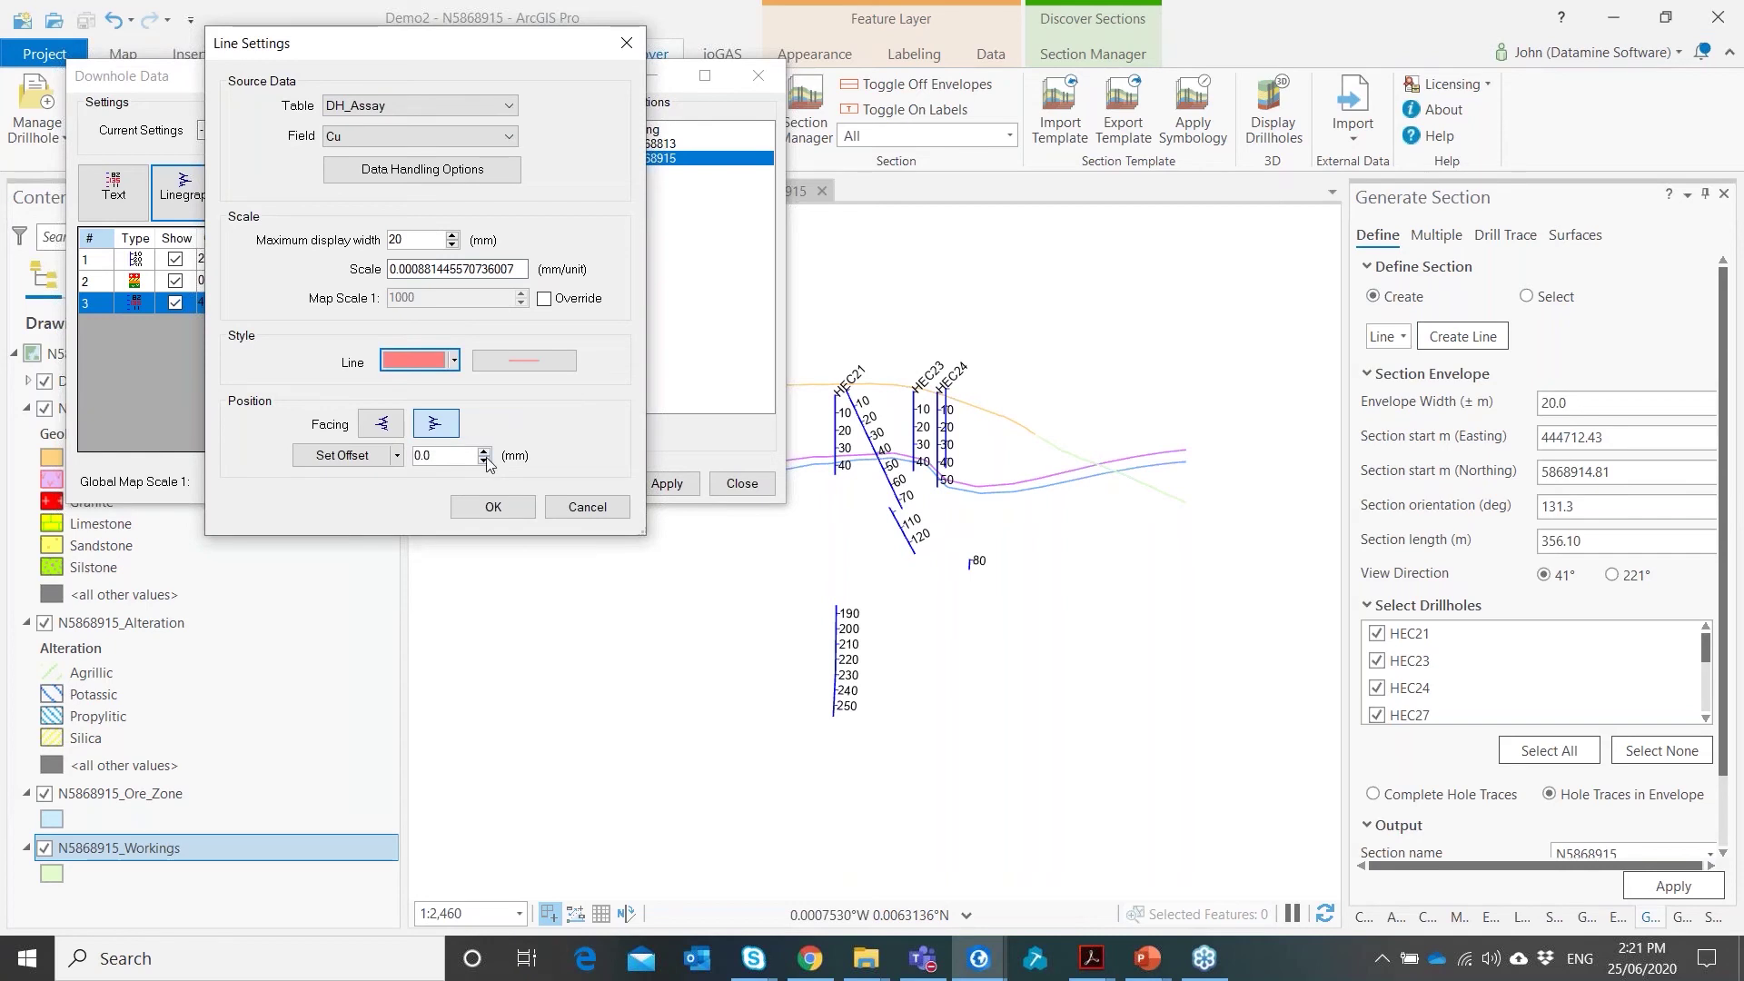
pyautogui.click(396, 429)
pyautogui.click(485, 461)
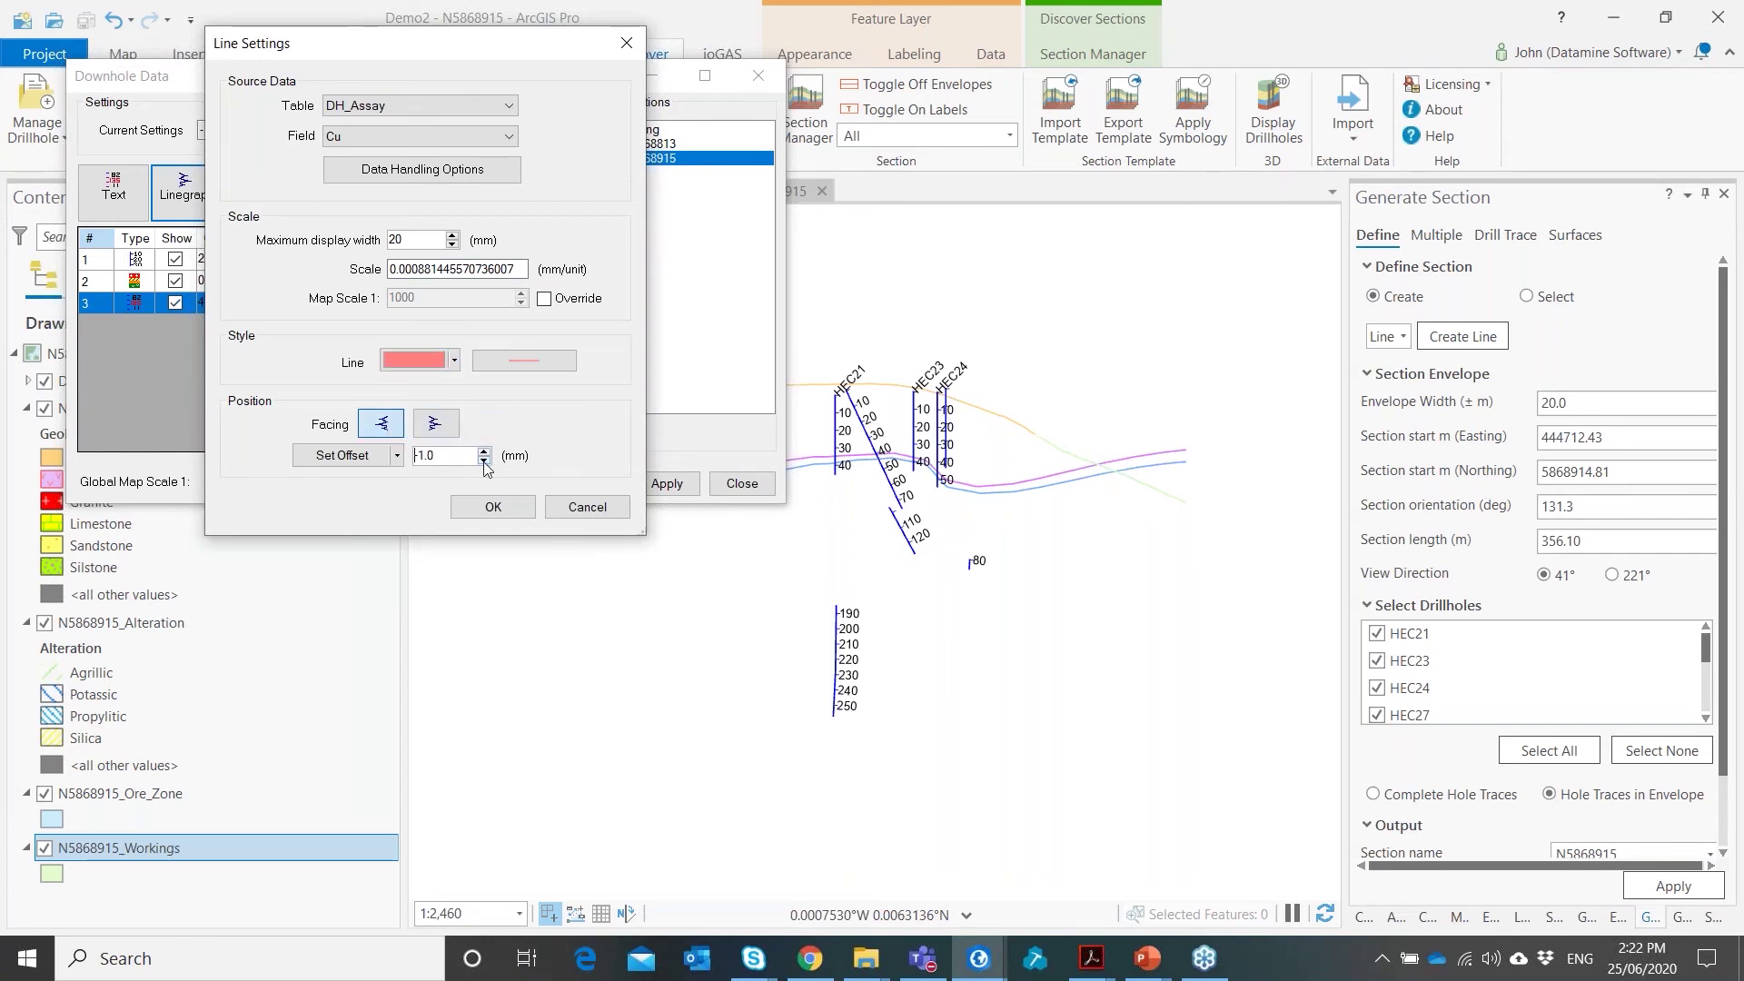
pyautogui.click(491, 509)
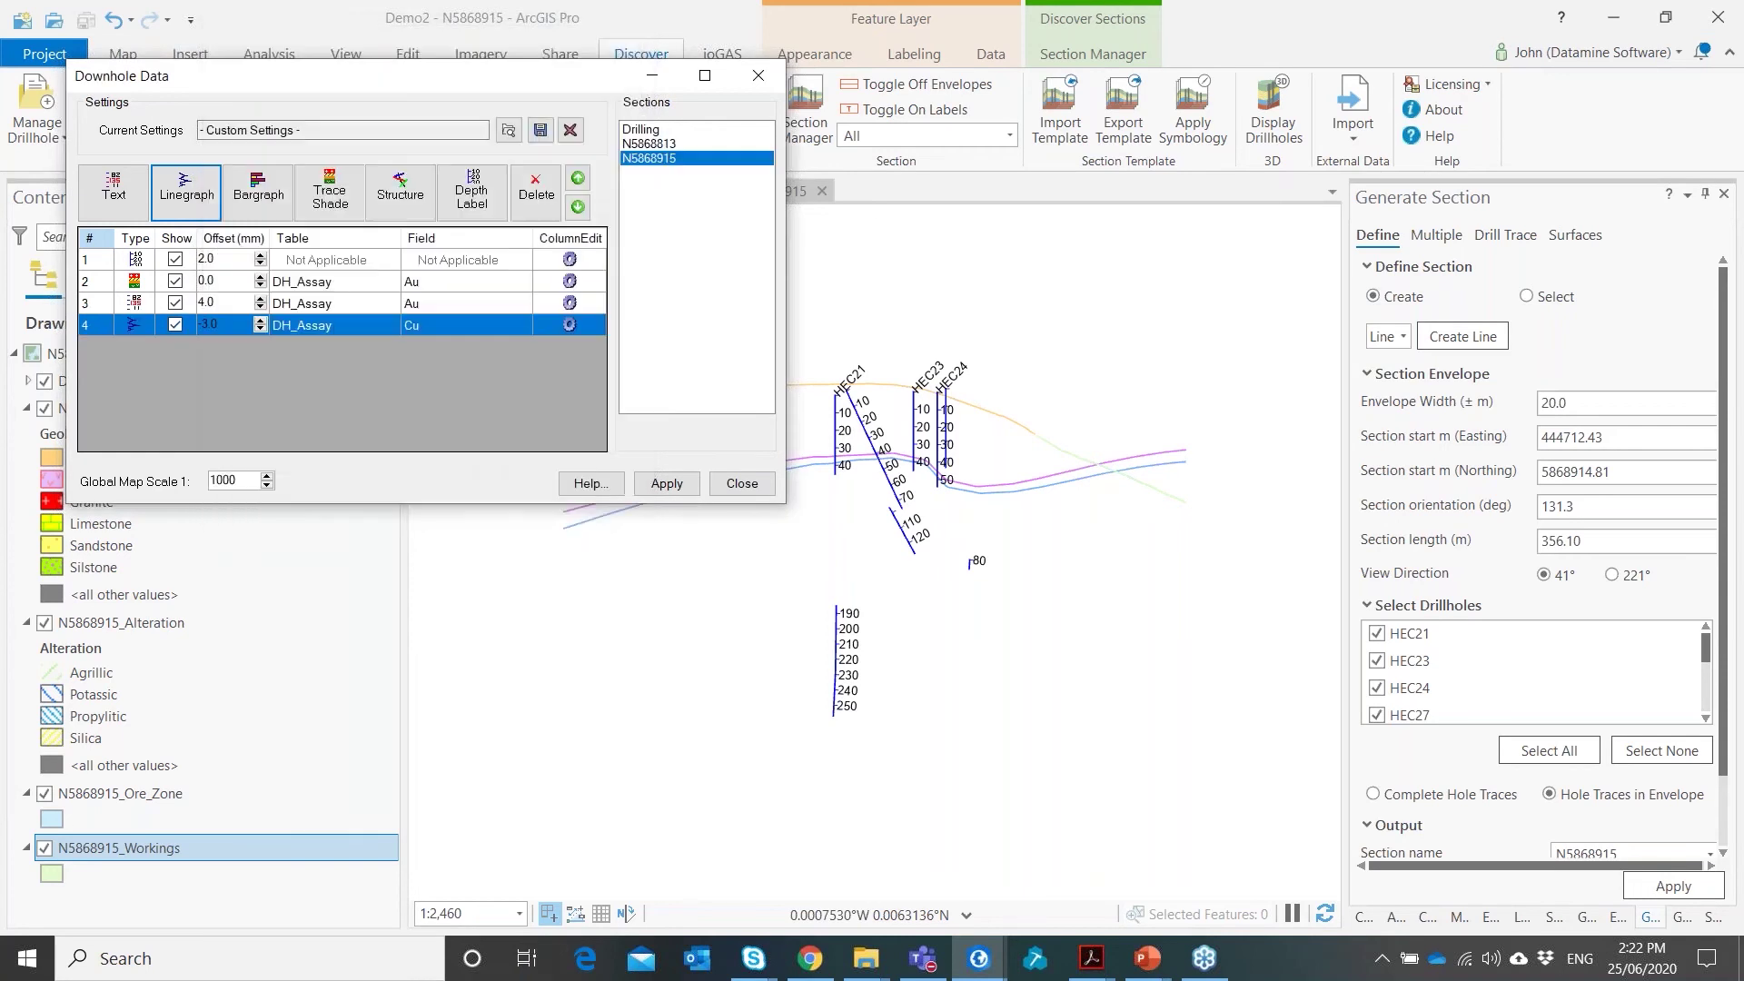
# Apply the downhole data settings to the Drilling plan and both sections, N5868813 and N5868915, and close the settings
pyautogui.keyDown('shift'); pyautogui.click(641, 131); pyautogui.keyUp('shift')
pyautogui.click(666, 483)
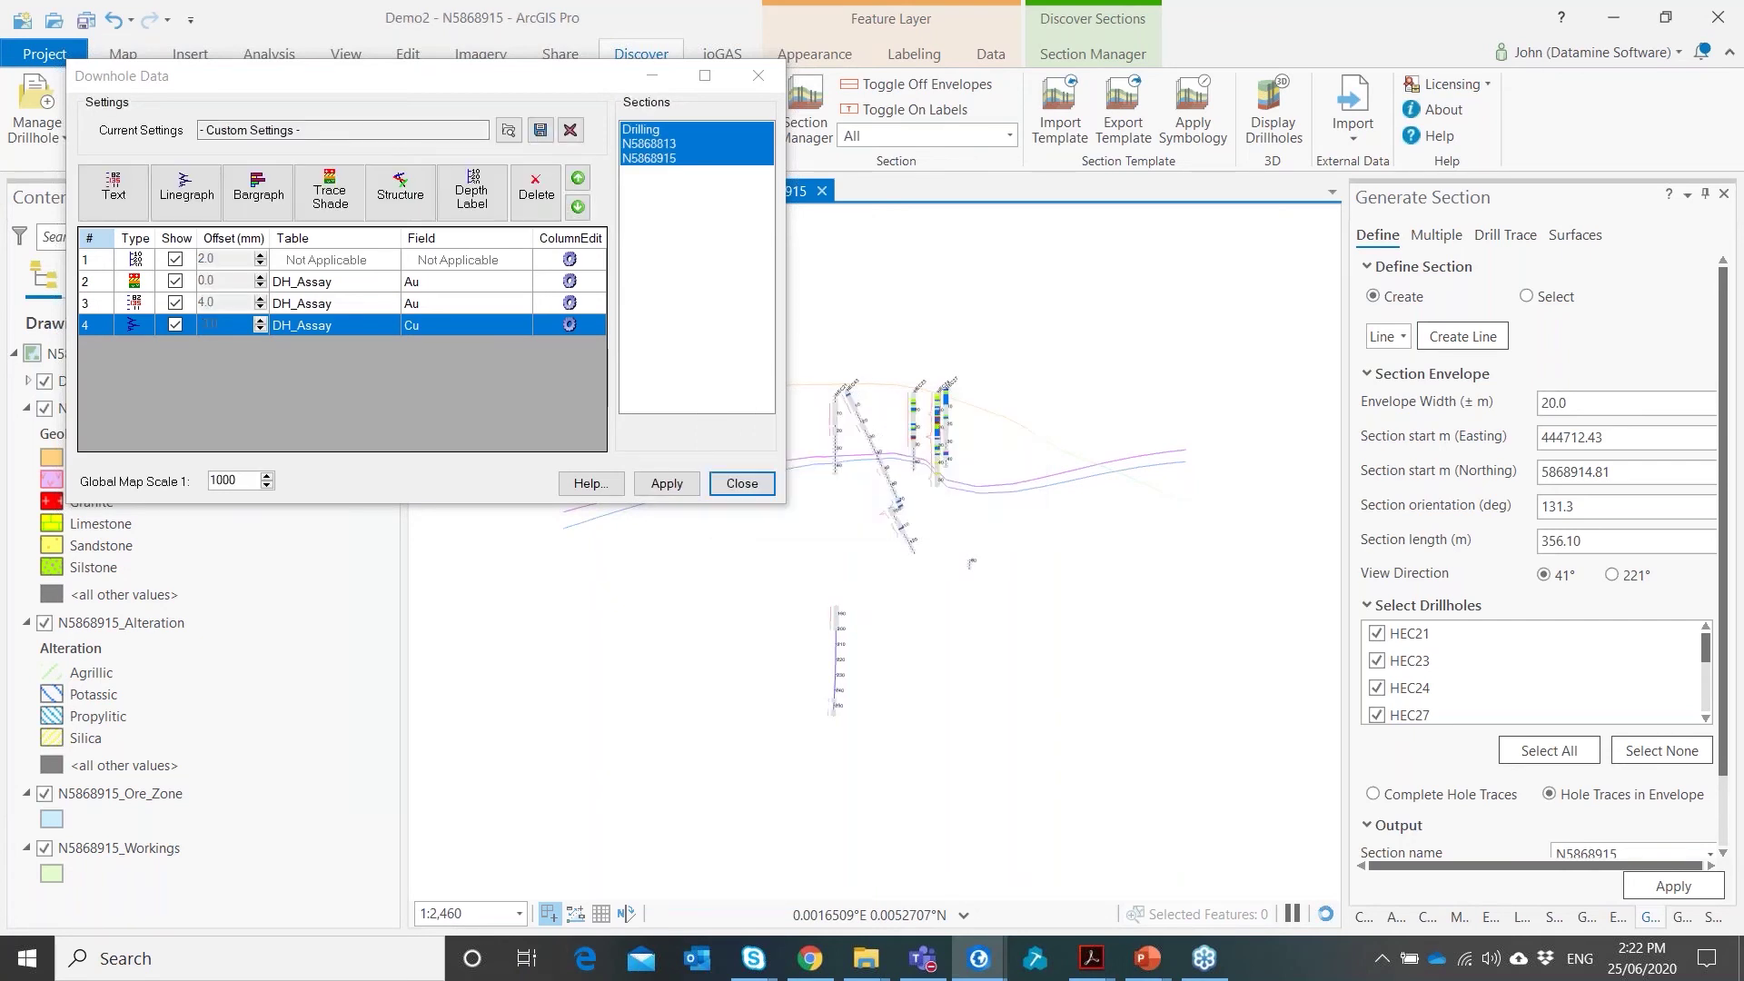
pyautogui.moveTo(527, 84); pyautogui.dragTo(1743, 218)
# Examine the downhole assay display along the drillholes on section N5868915, section N5868813 and the Drilling plan
pyautogui.scroll(3, 947, 424)
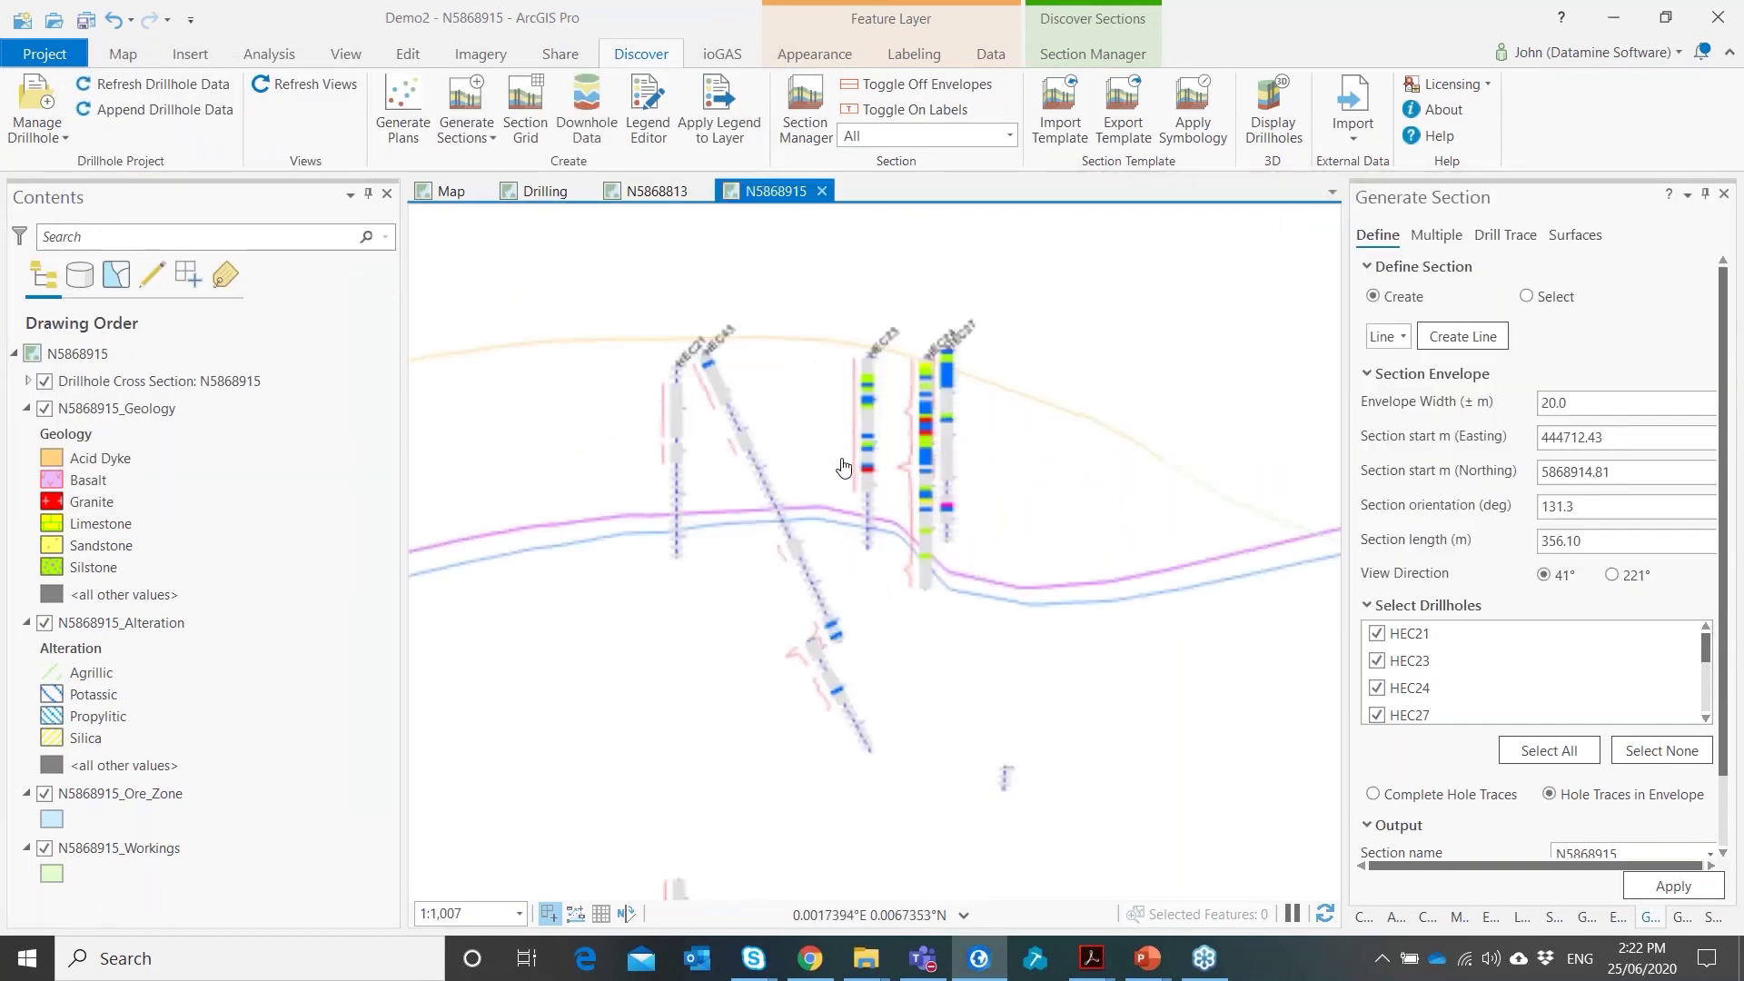
pyautogui.scroll(3, 843, 467)
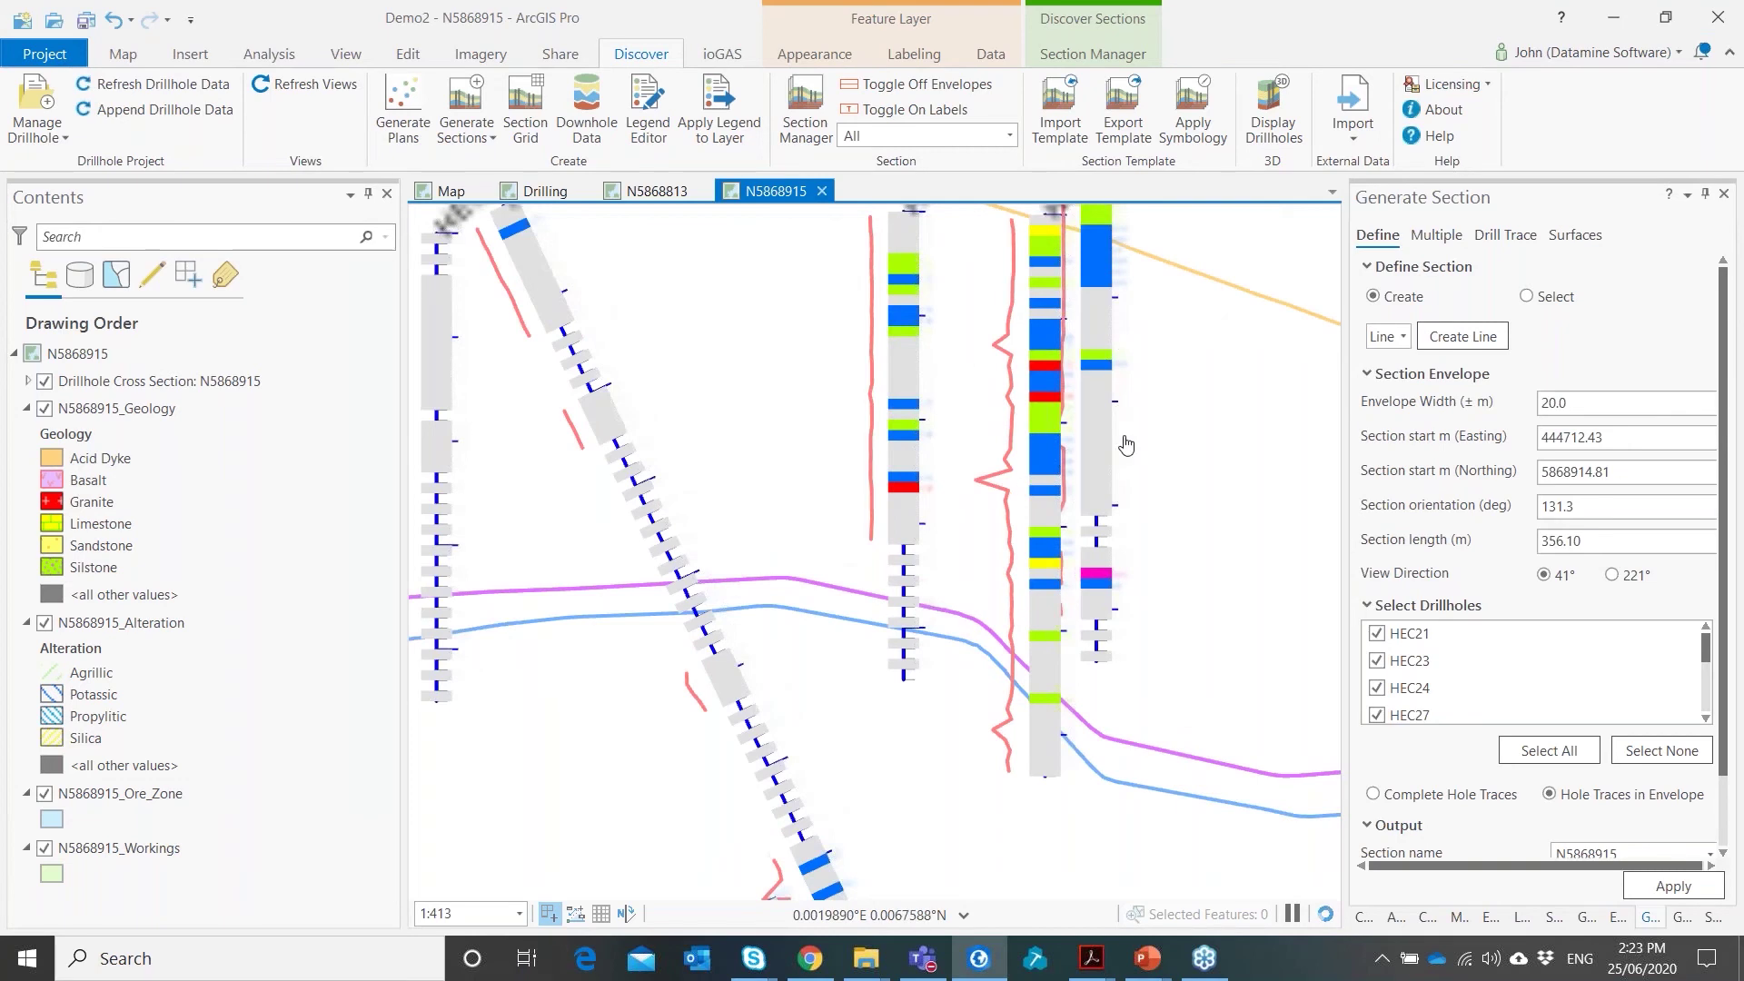
pyautogui.scroll(2, 1127, 444)
pyautogui.scroll(-3, 1142, 516)
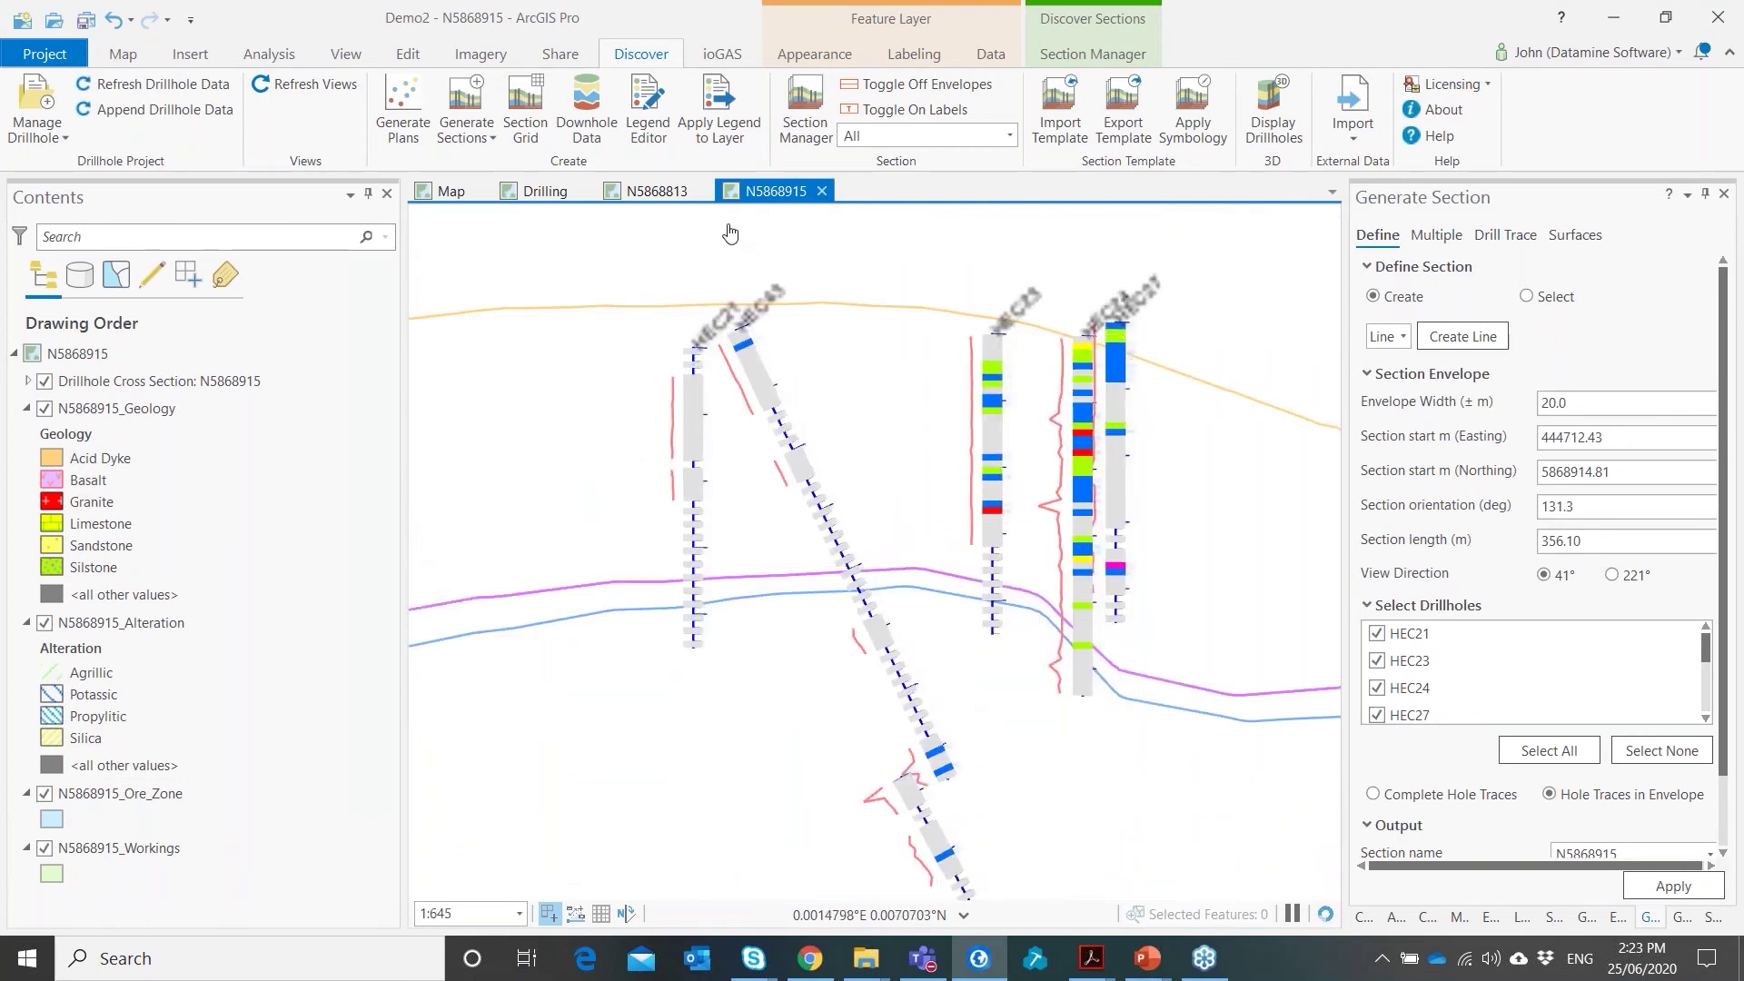
pyautogui.click(640, 192)
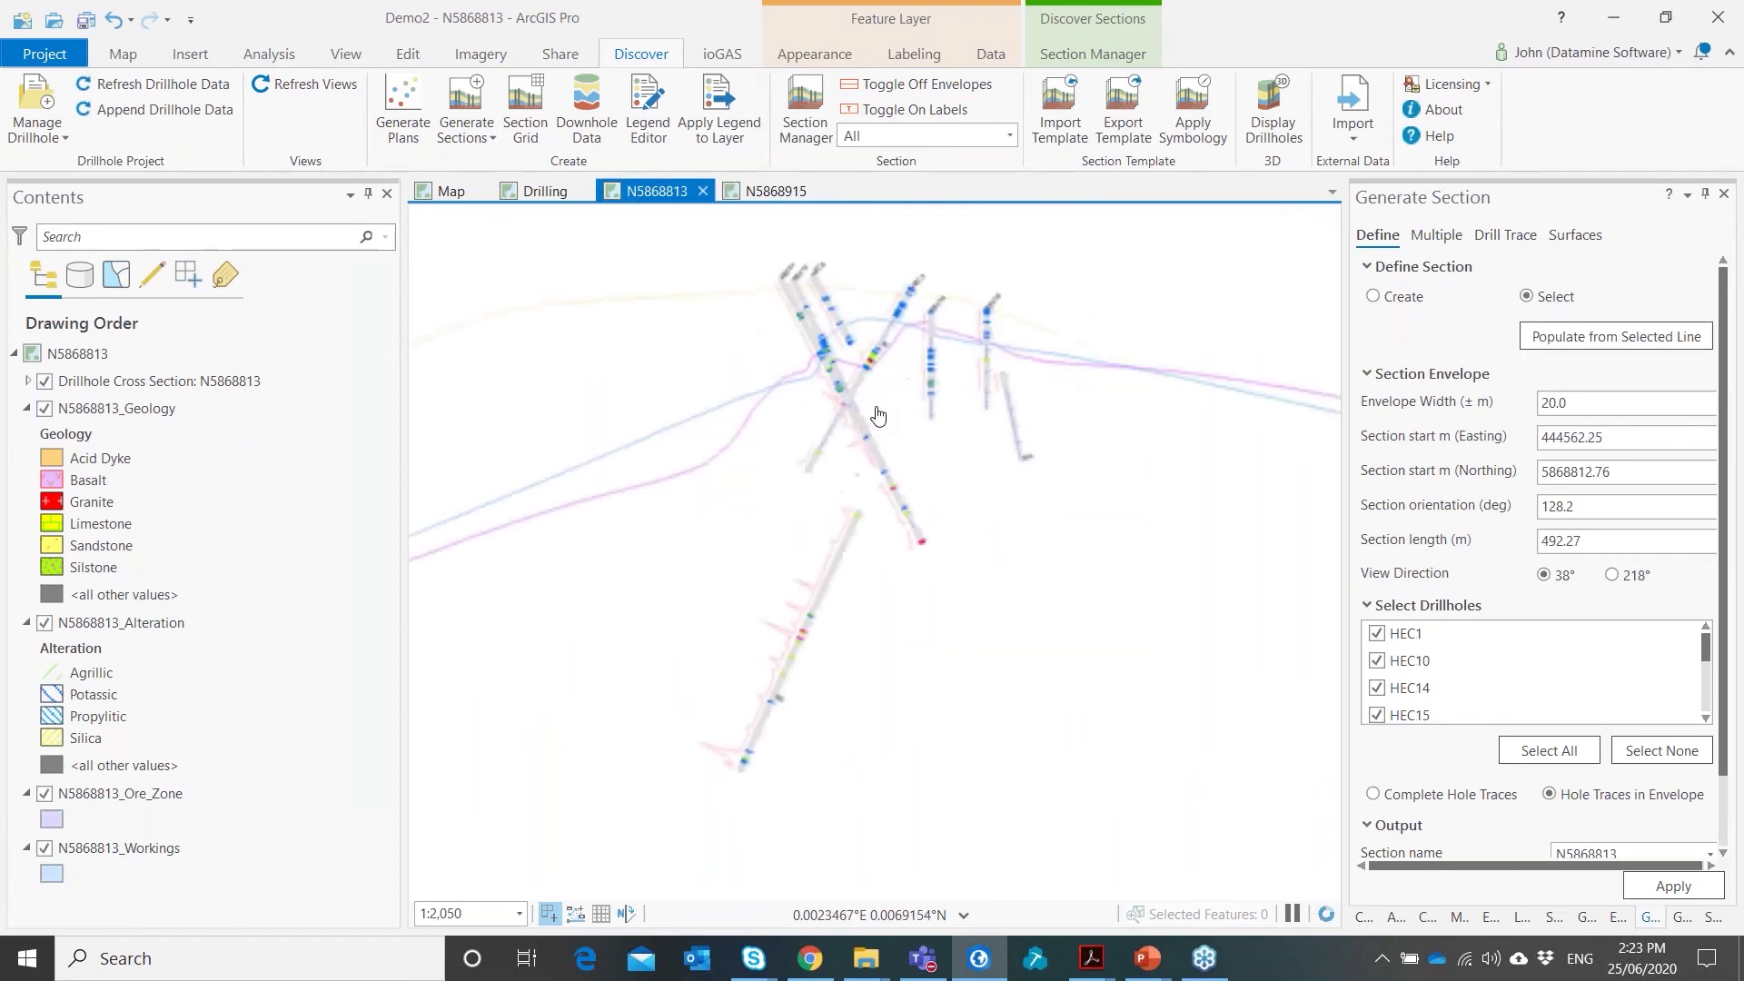
pyautogui.click(550, 196)
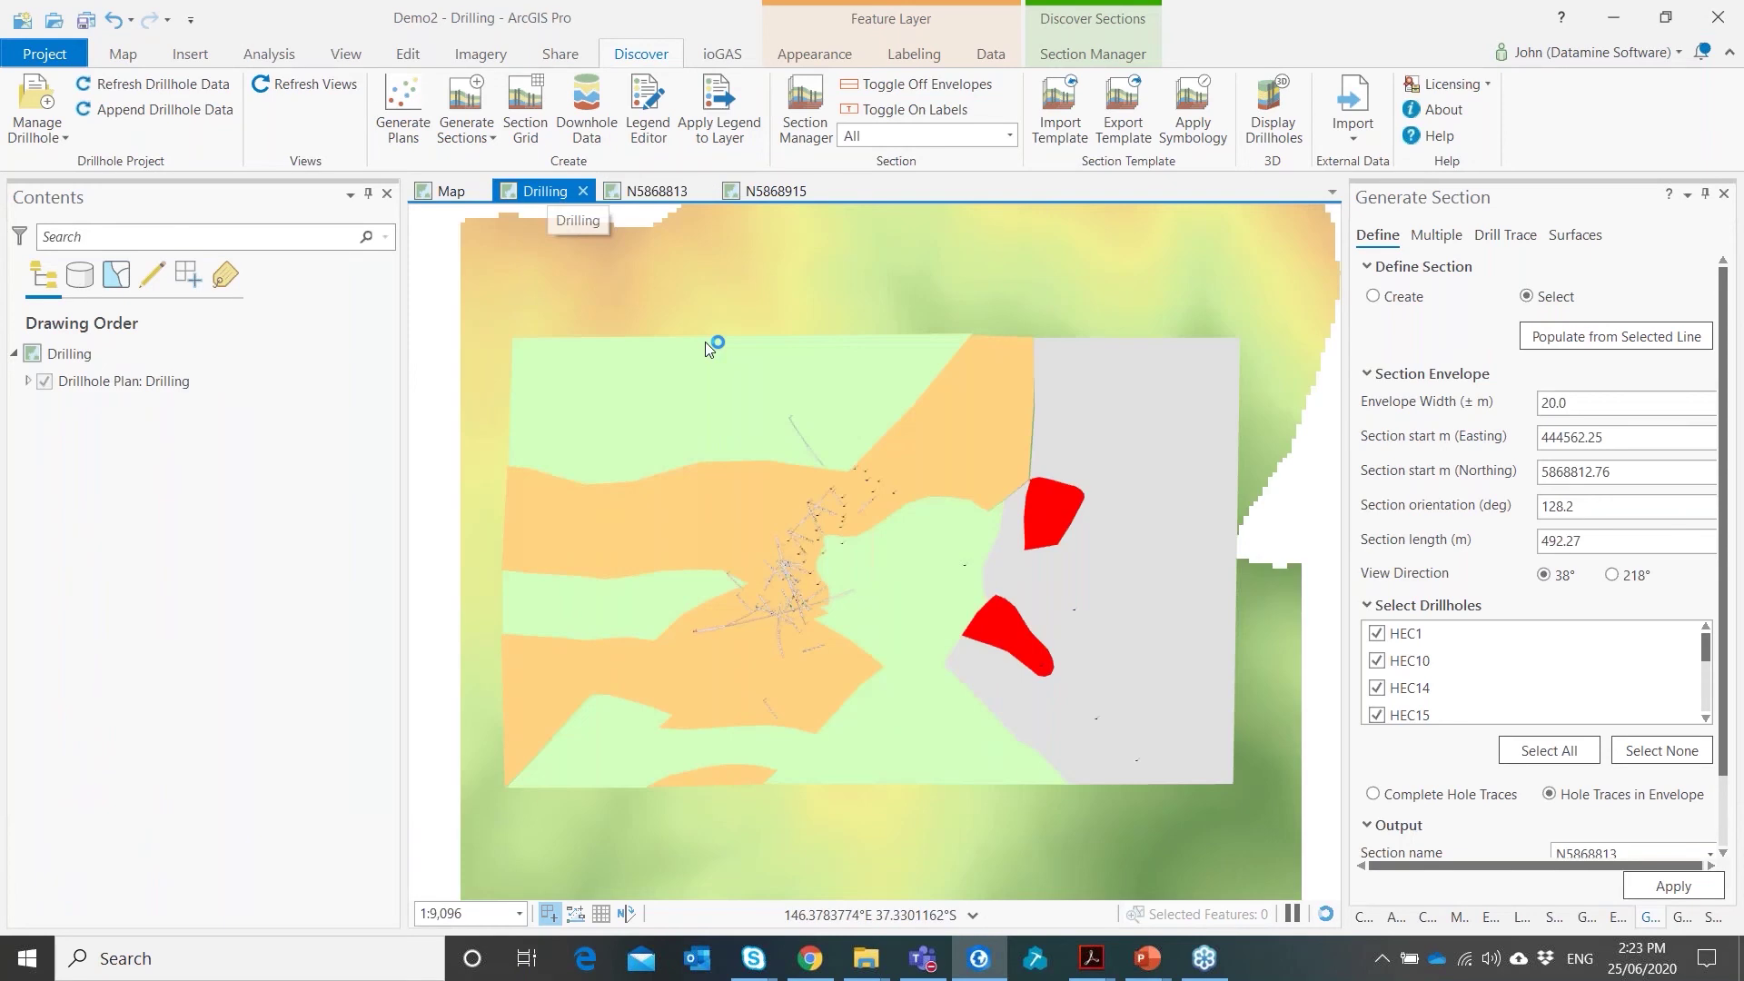
pyautogui.scroll(4, 816, 532)
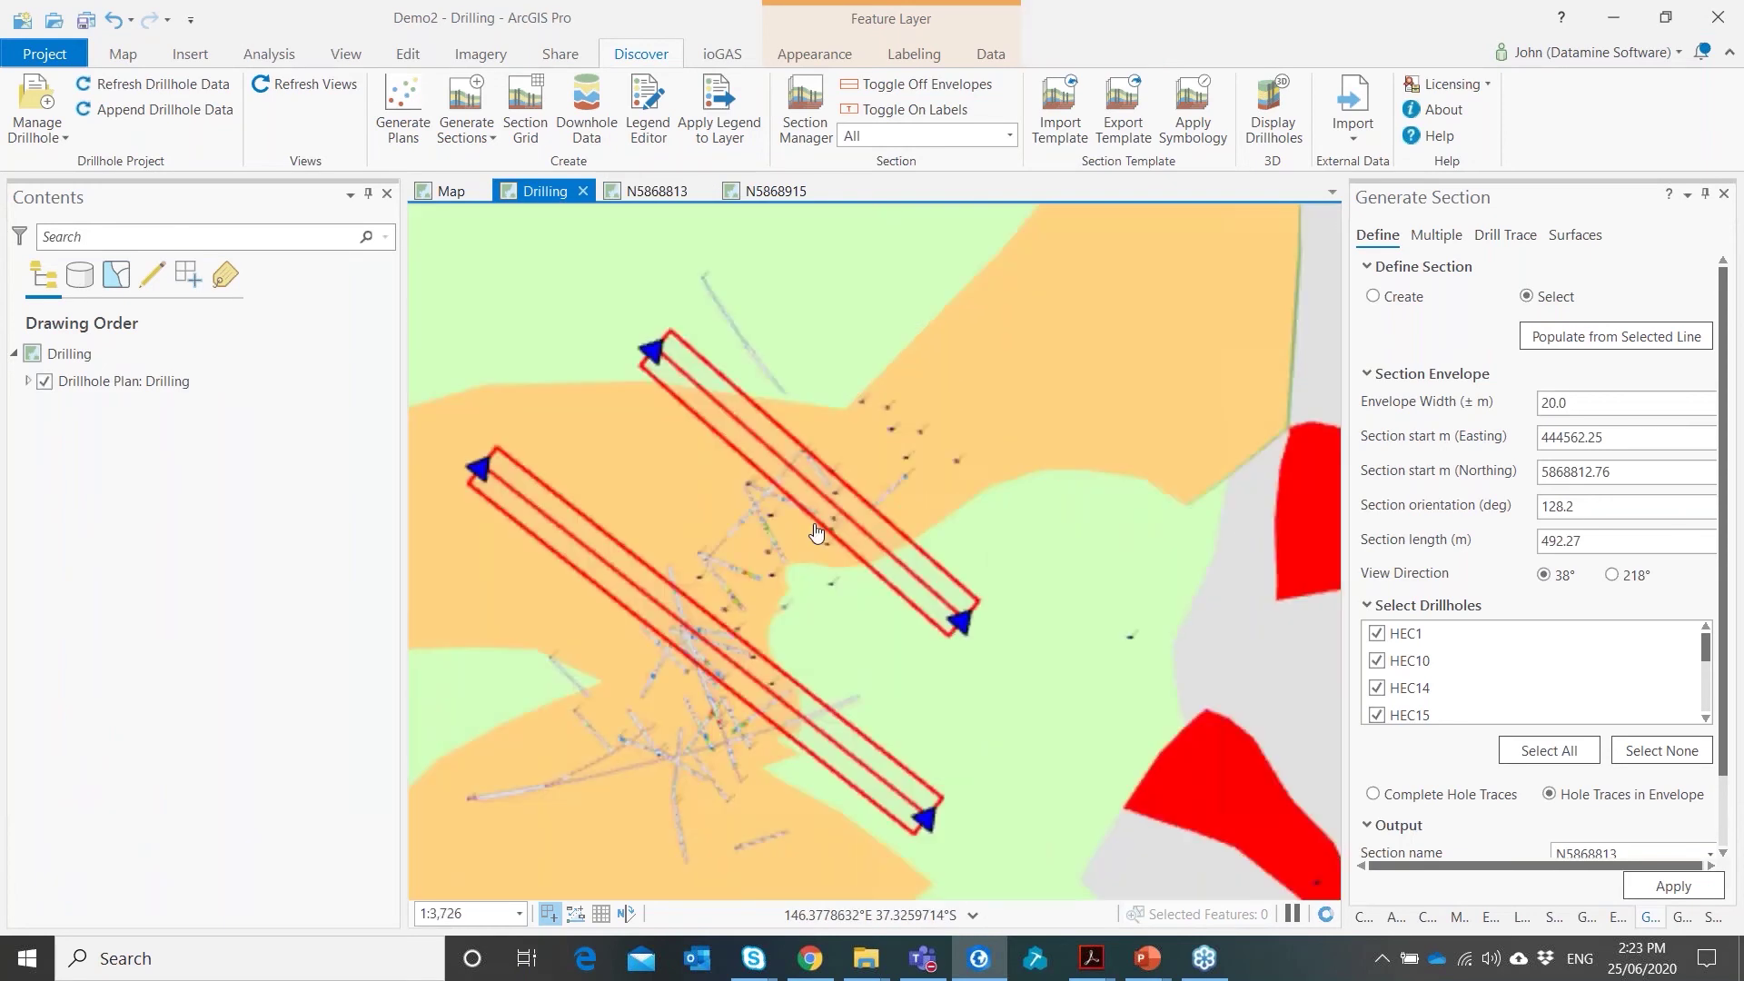
pyautogui.scroll(2, 816, 533)
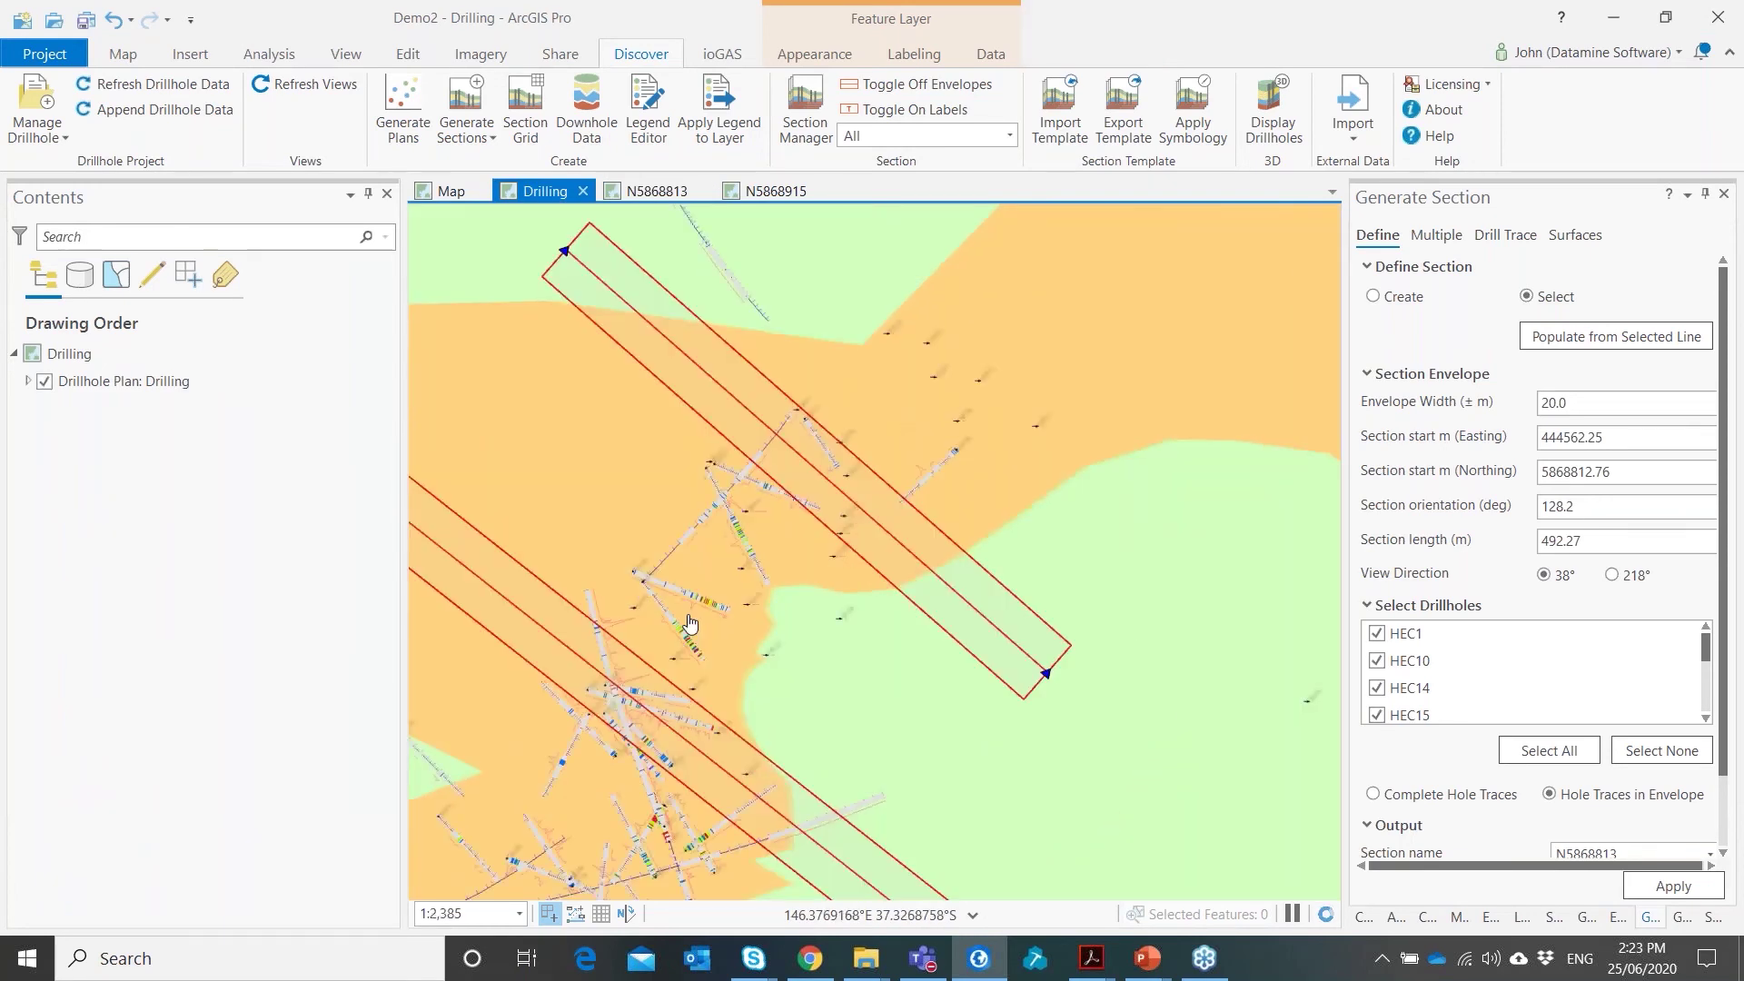
pyautogui.click(677, 190)
pyautogui.click(747, 192)
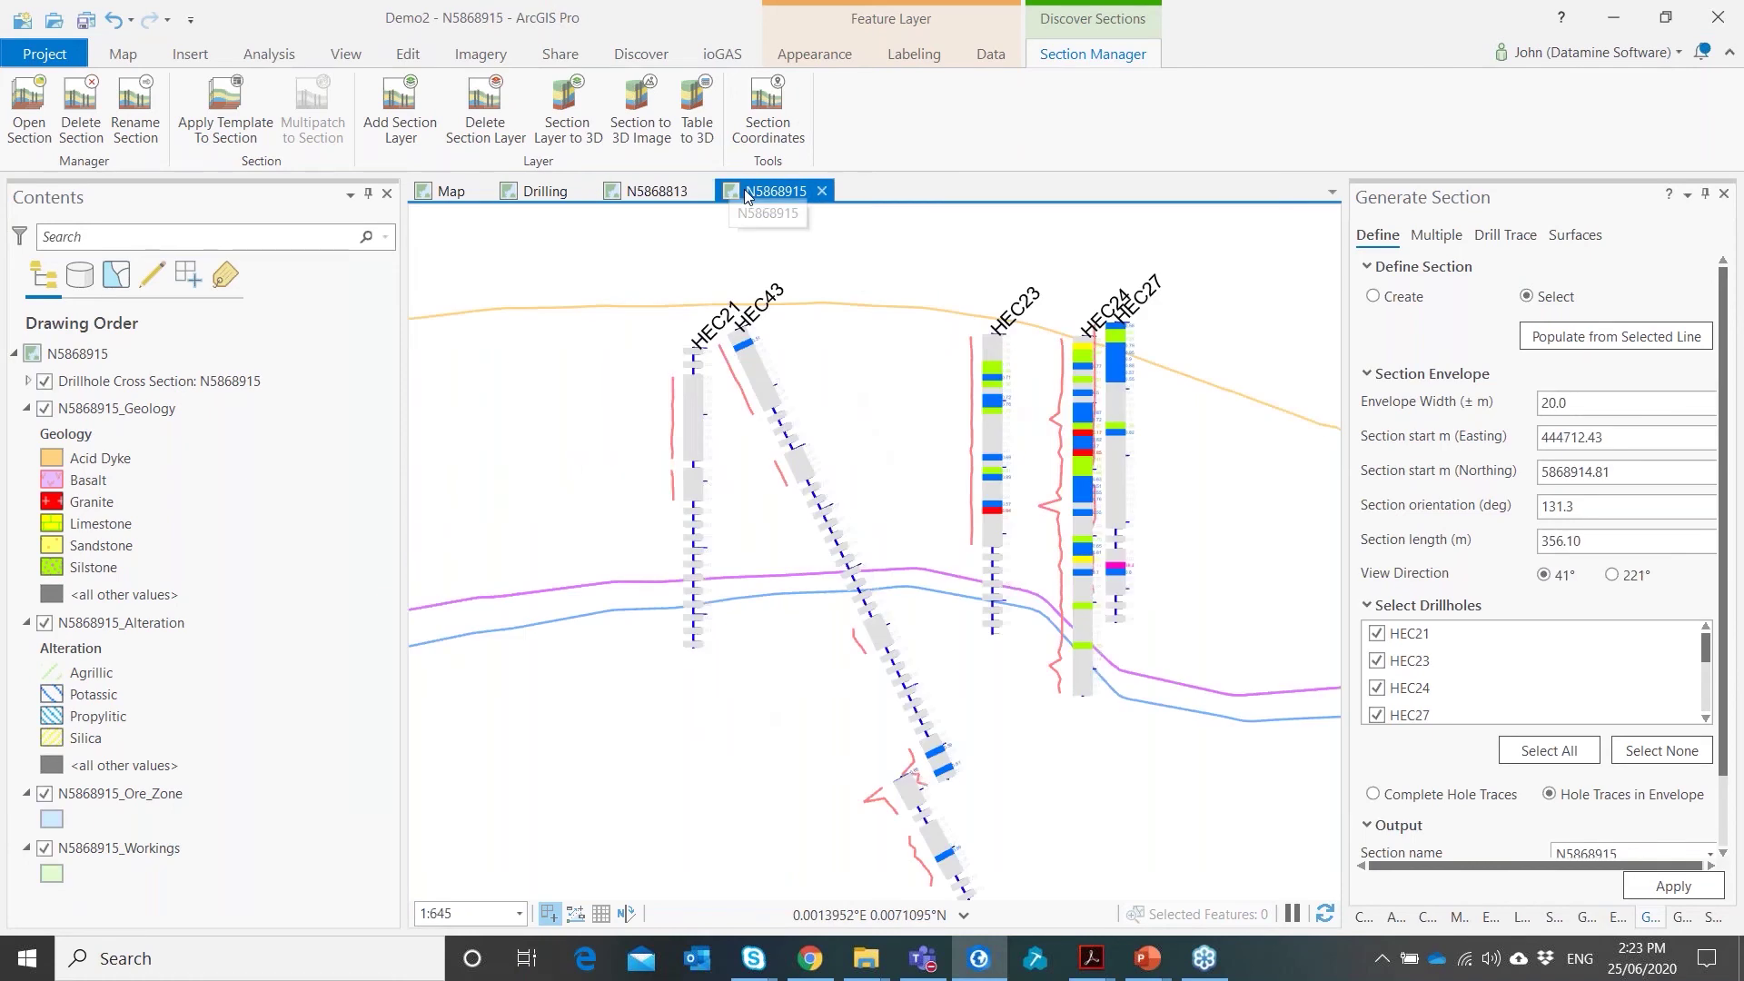
# Show section N5868813 and bring up its feature creation templates for geology and alteration
pyautogui.click(670, 191)
pyautogui.scroll(-2, 969, 477)
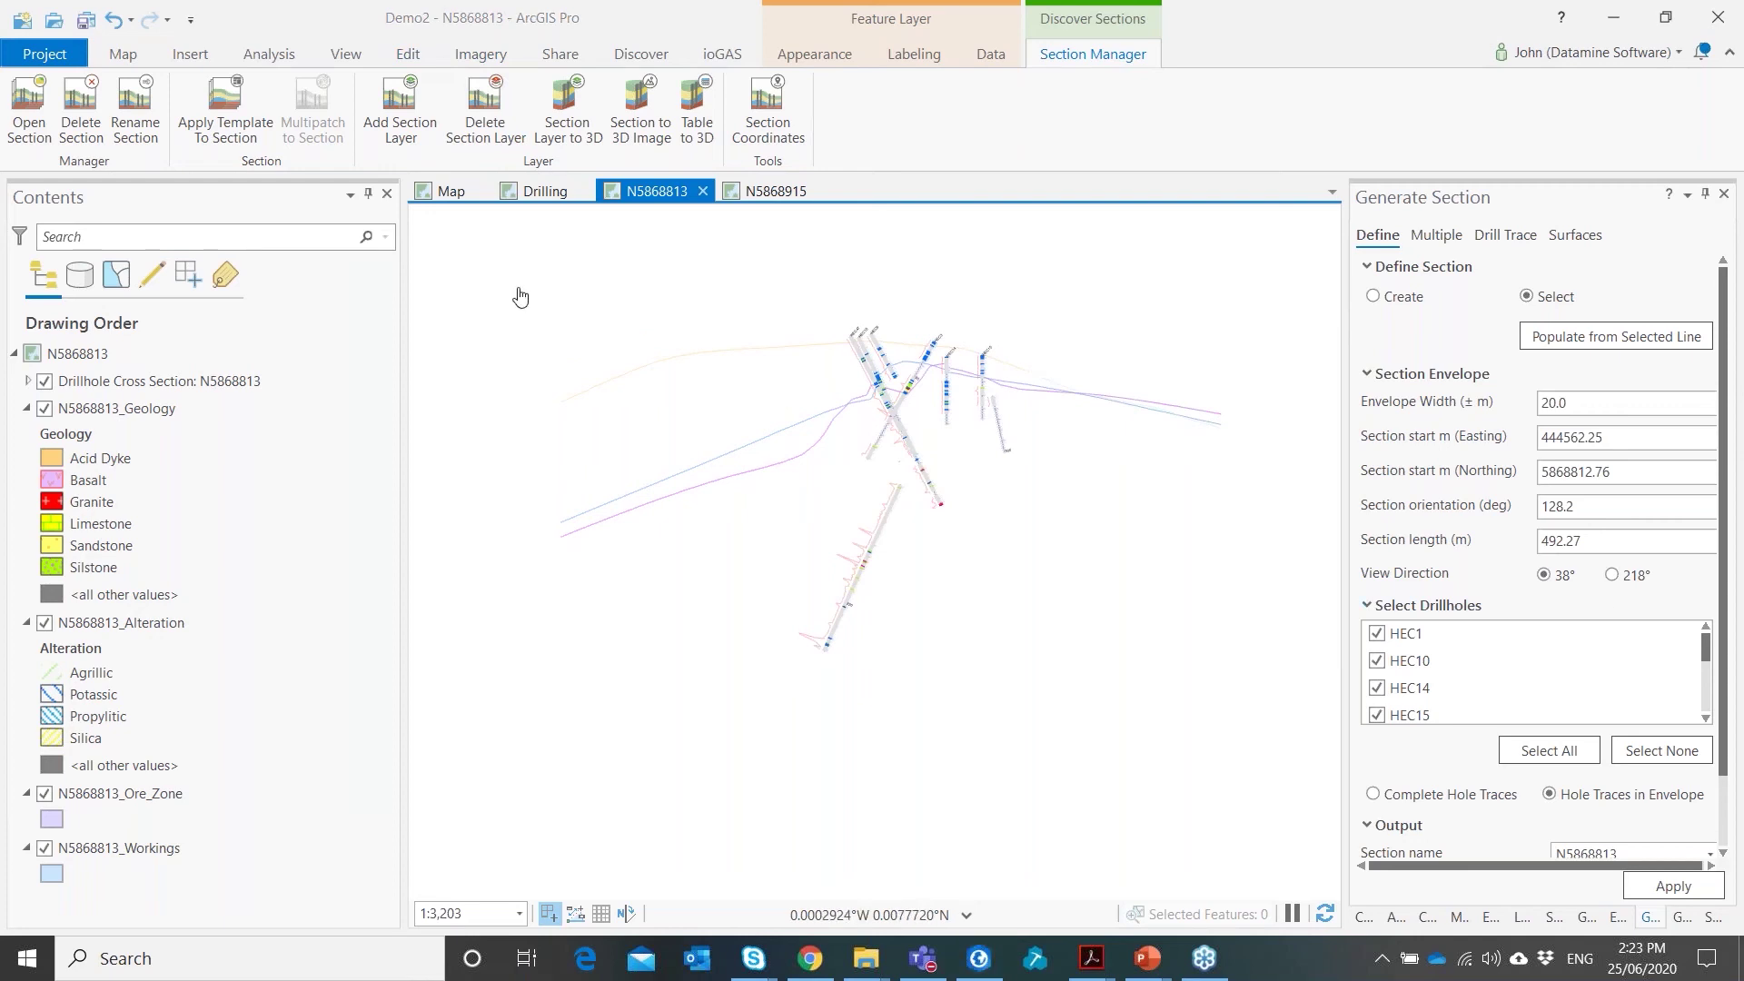
pyautogui.click(407, 57)
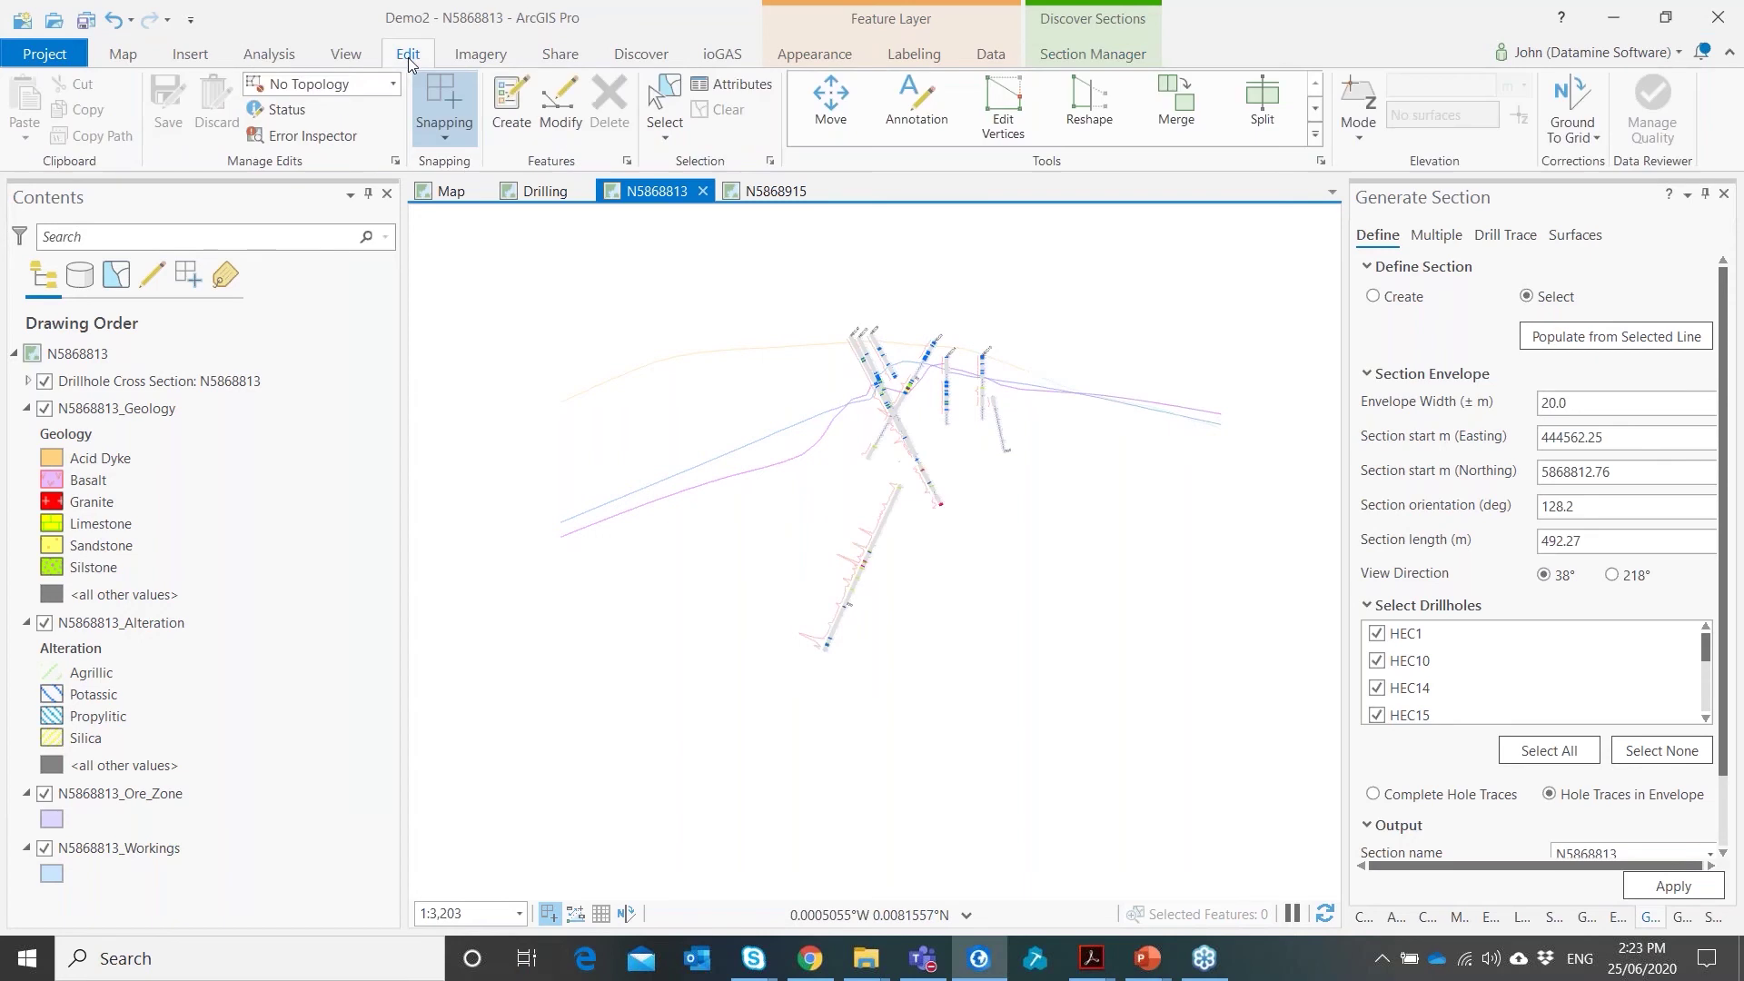
pyautogui.click(508, 98)
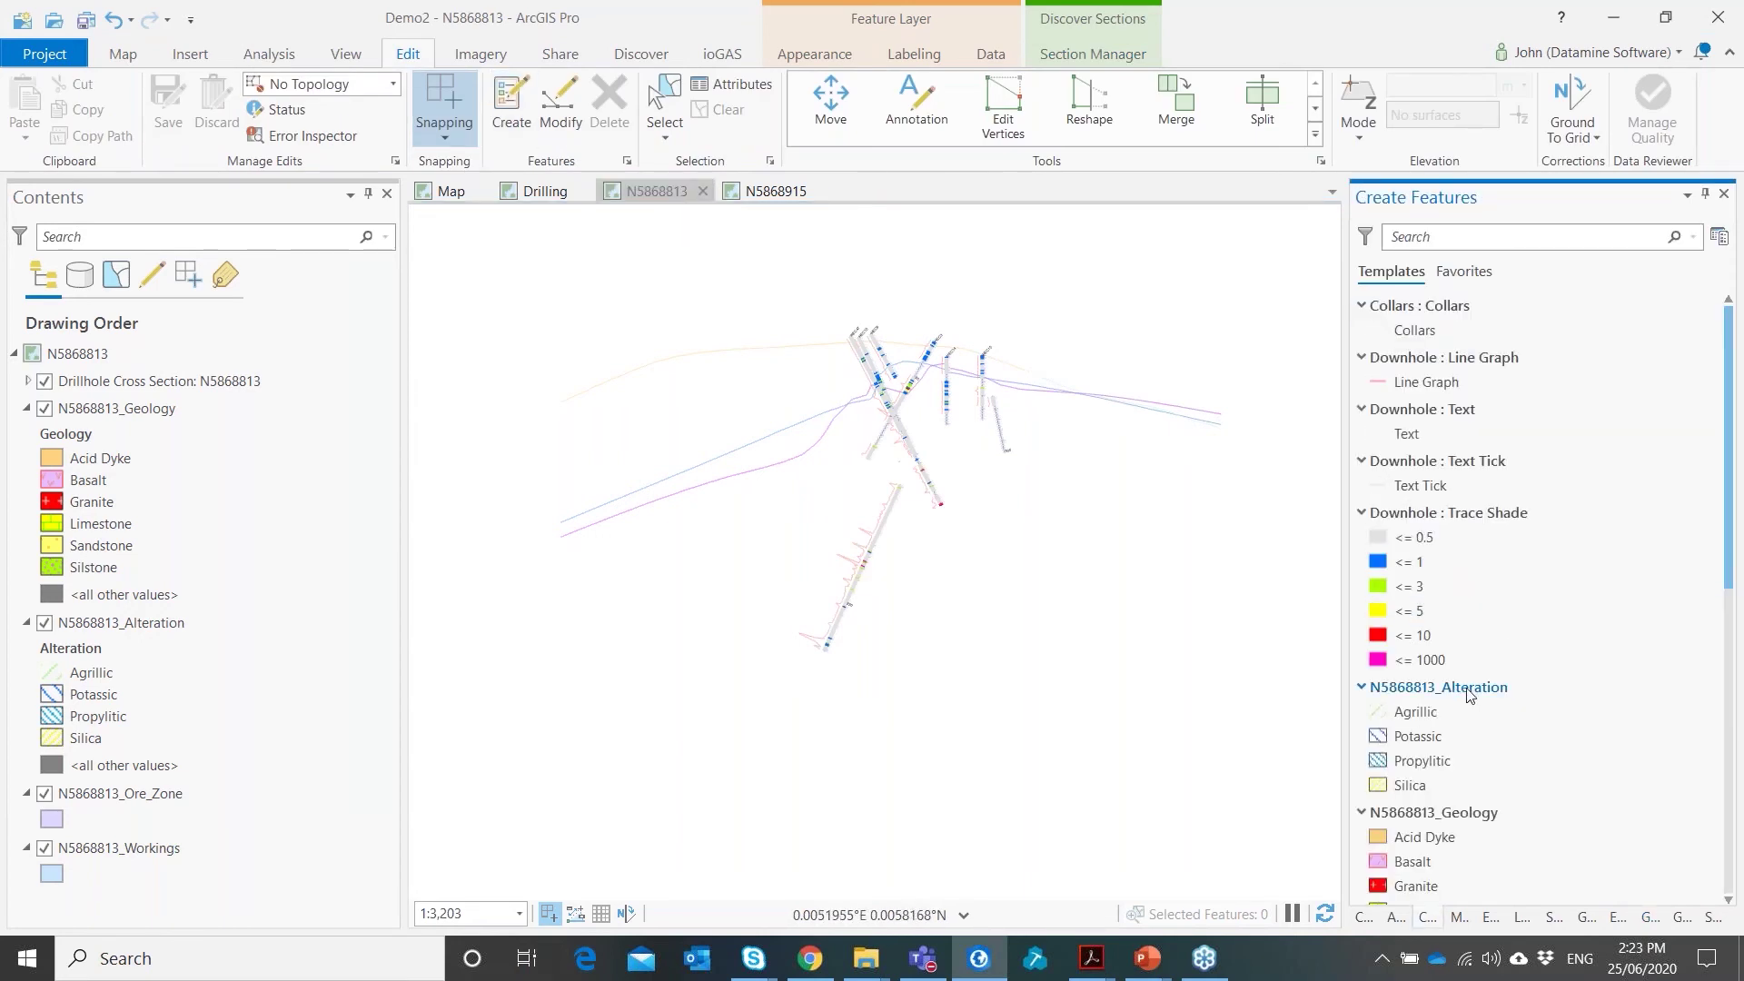
pyautogui.scroll(-1, 1485, 636)
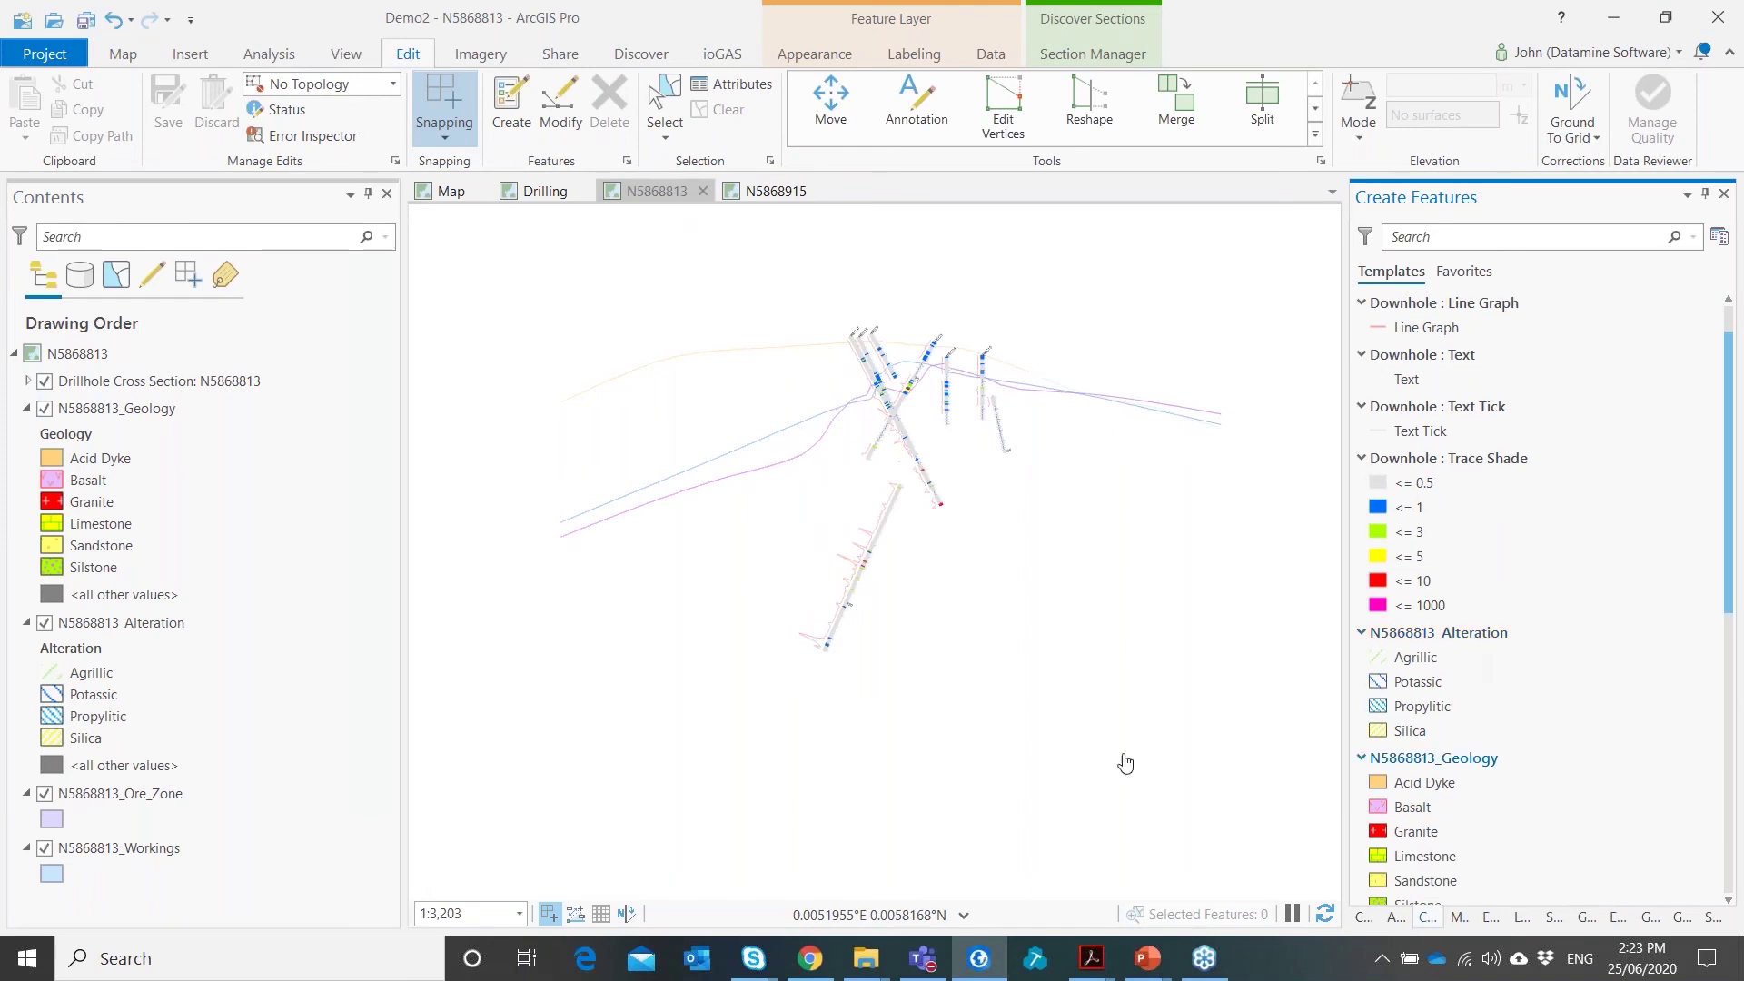
pyautogui.scroll(-2, 1109, 584)
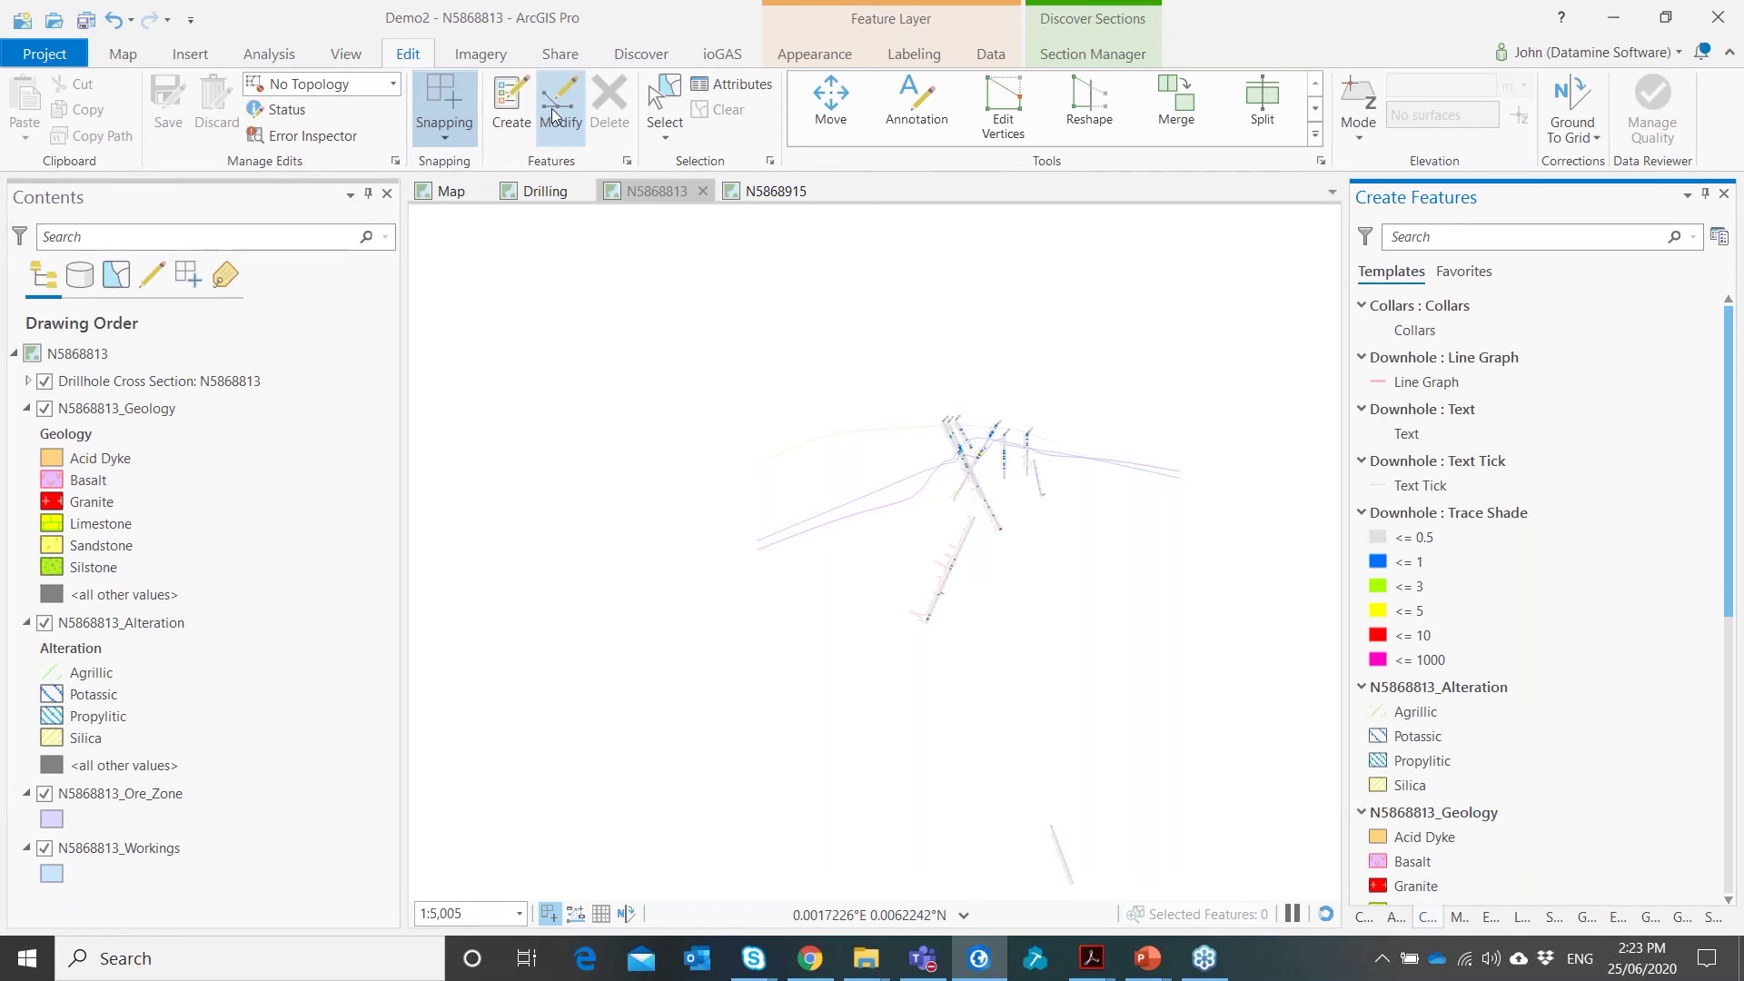
# Digitise a steeply inclined Acid Dyke polygon in N5868813_Geology, running down from the surface line just right of the drillholes
pyautogui.click(1424, 837)
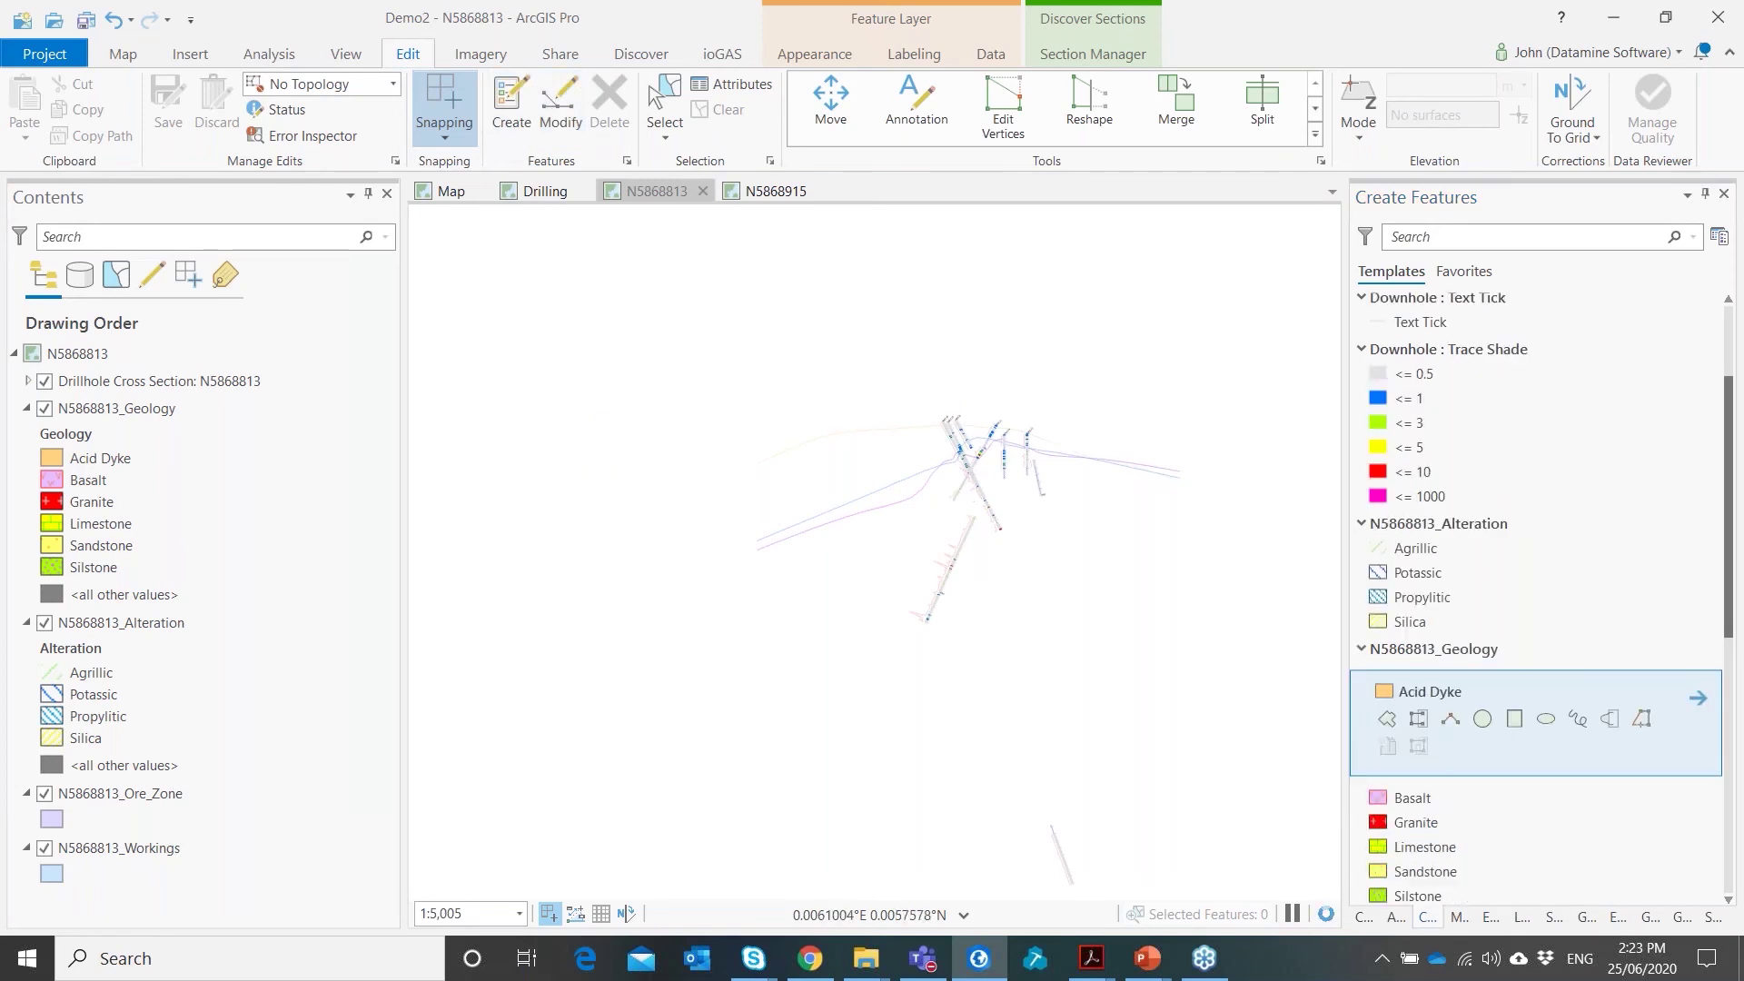
pyautogui.scroll(3, 1099, 448)
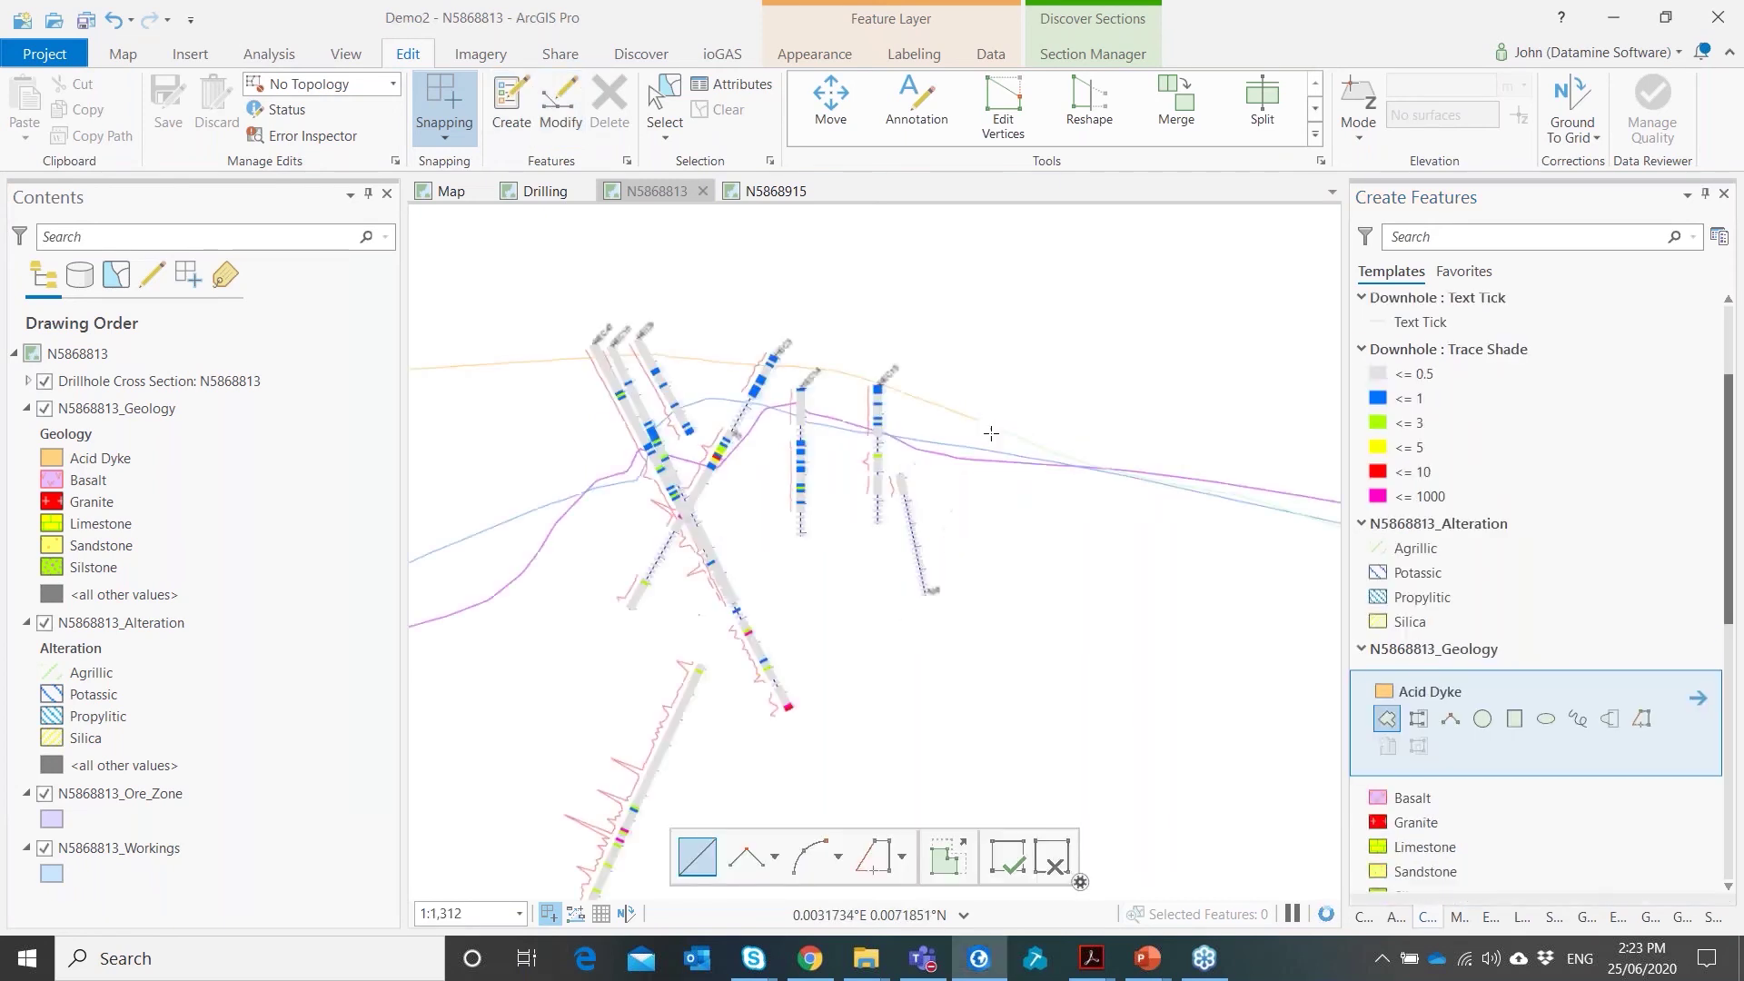
pyautogui.click(987, 426)
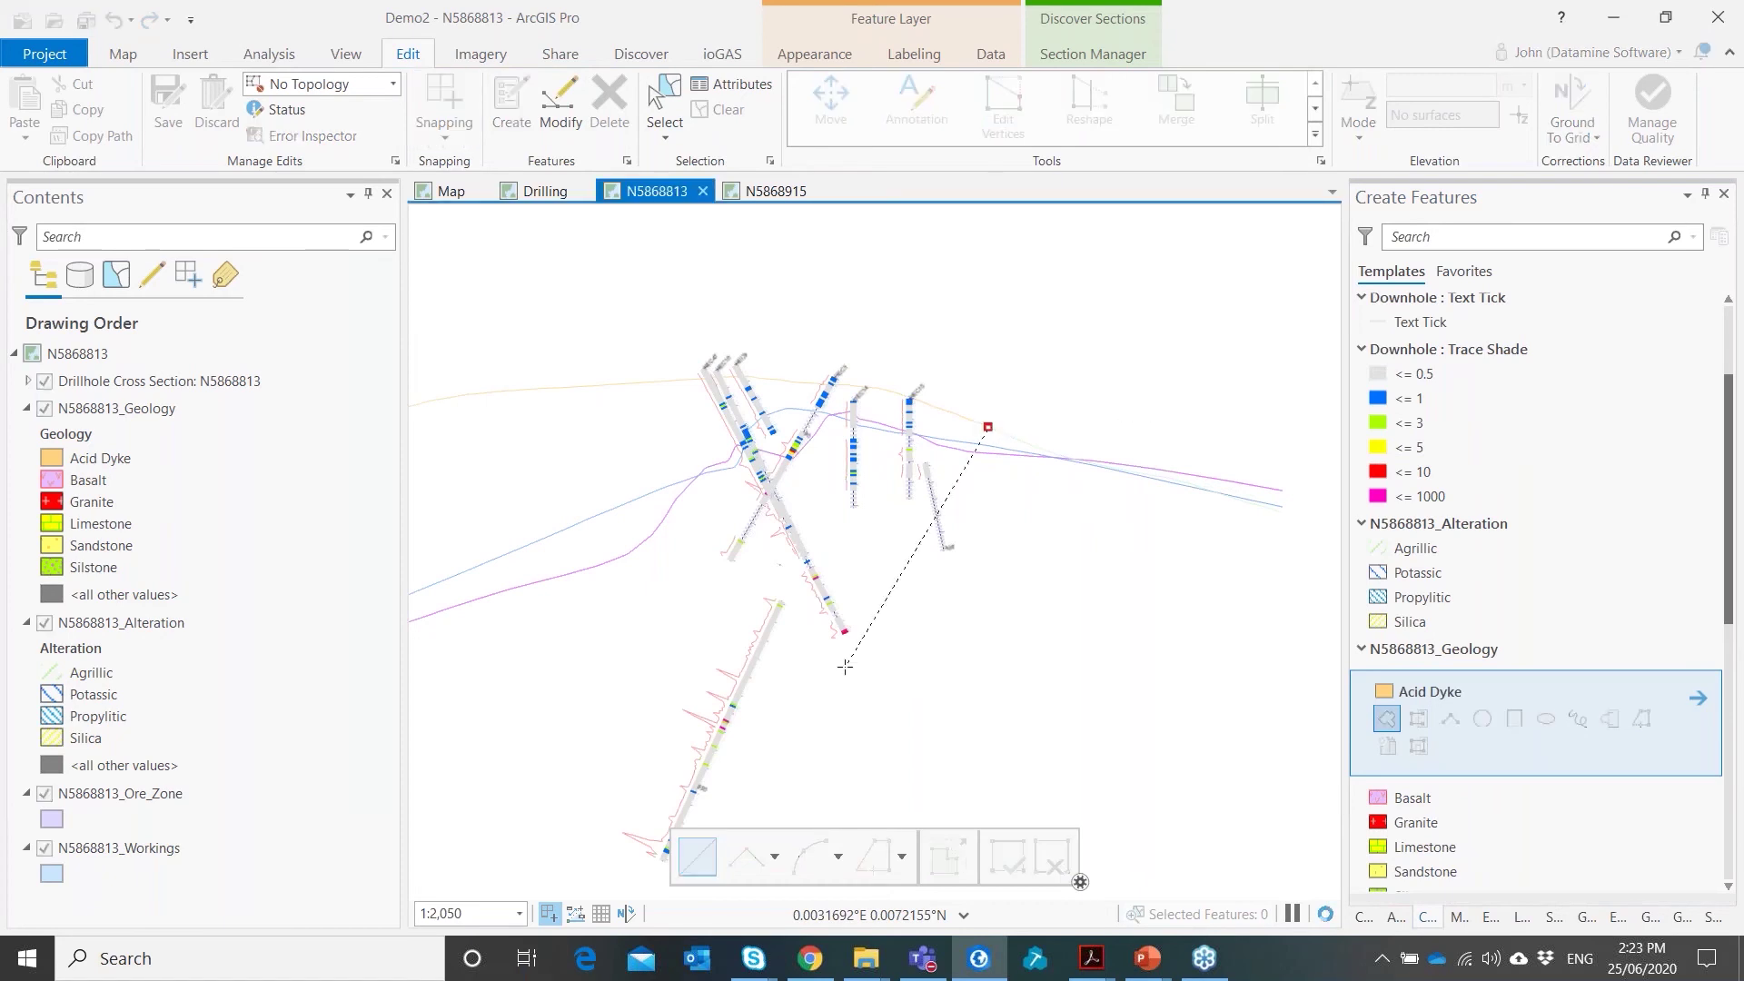
pyautogui.click(827, 712)
pyautogui.click(975, 743)
pyautogui.click(1087, 463)
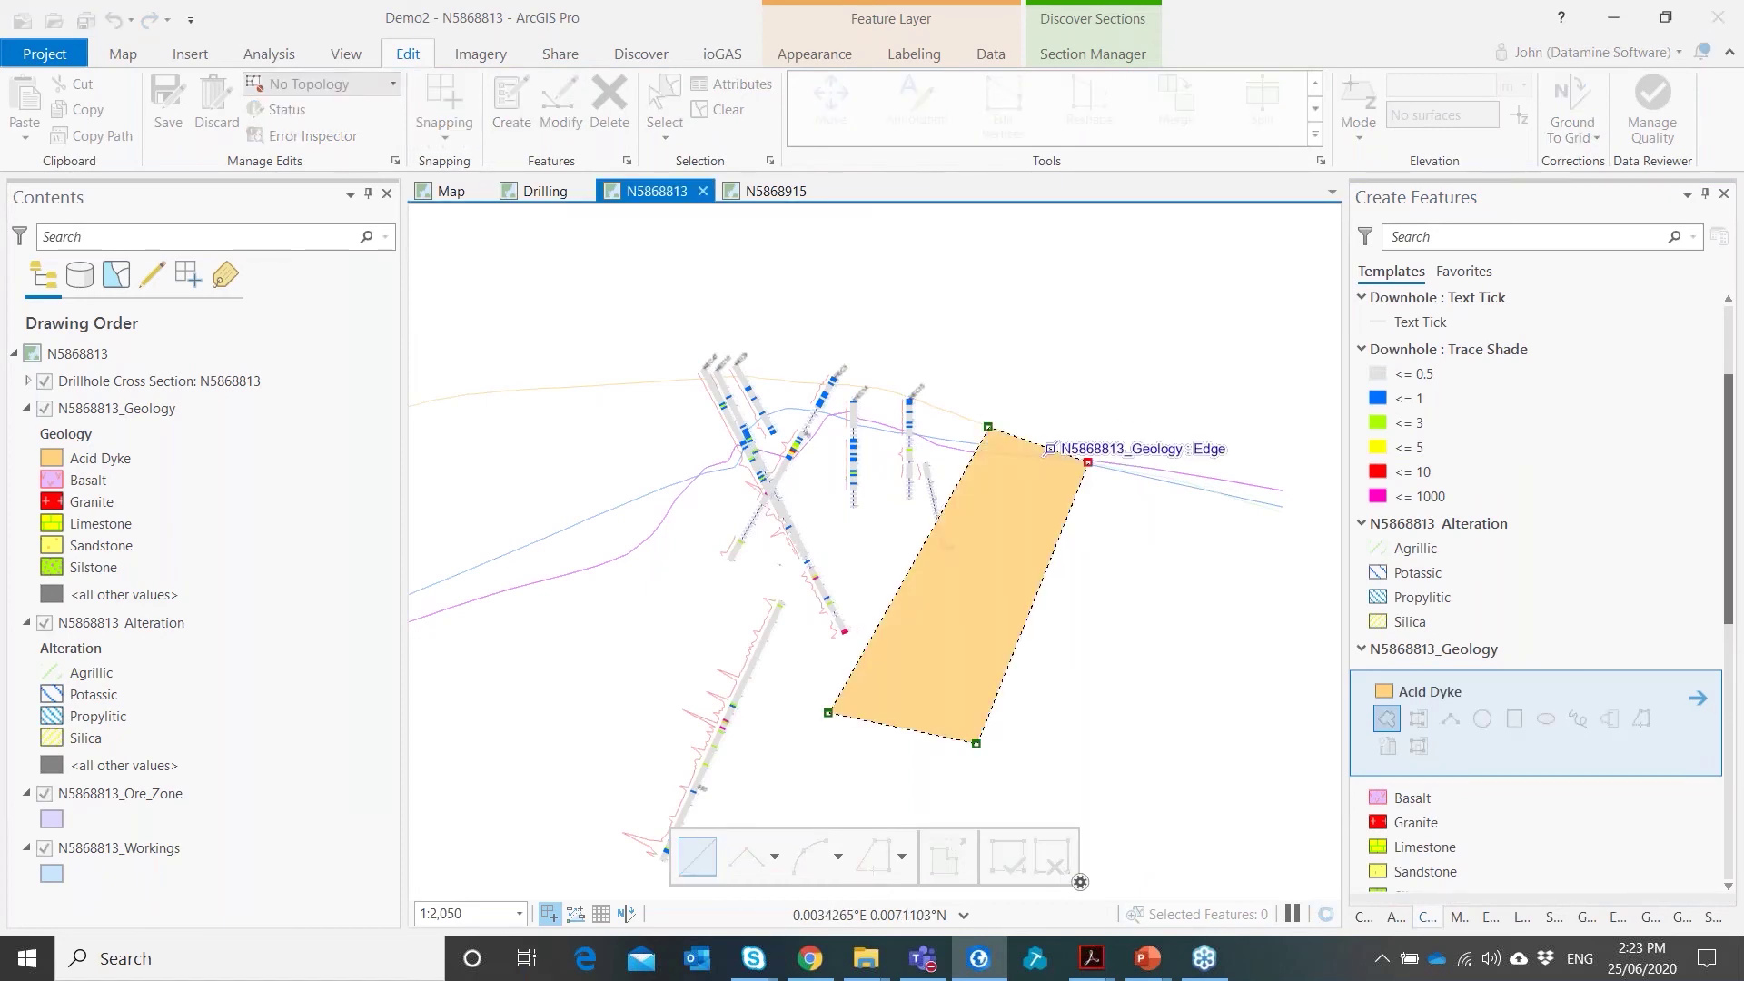
pyautogui.doubleClick(1051, 448)
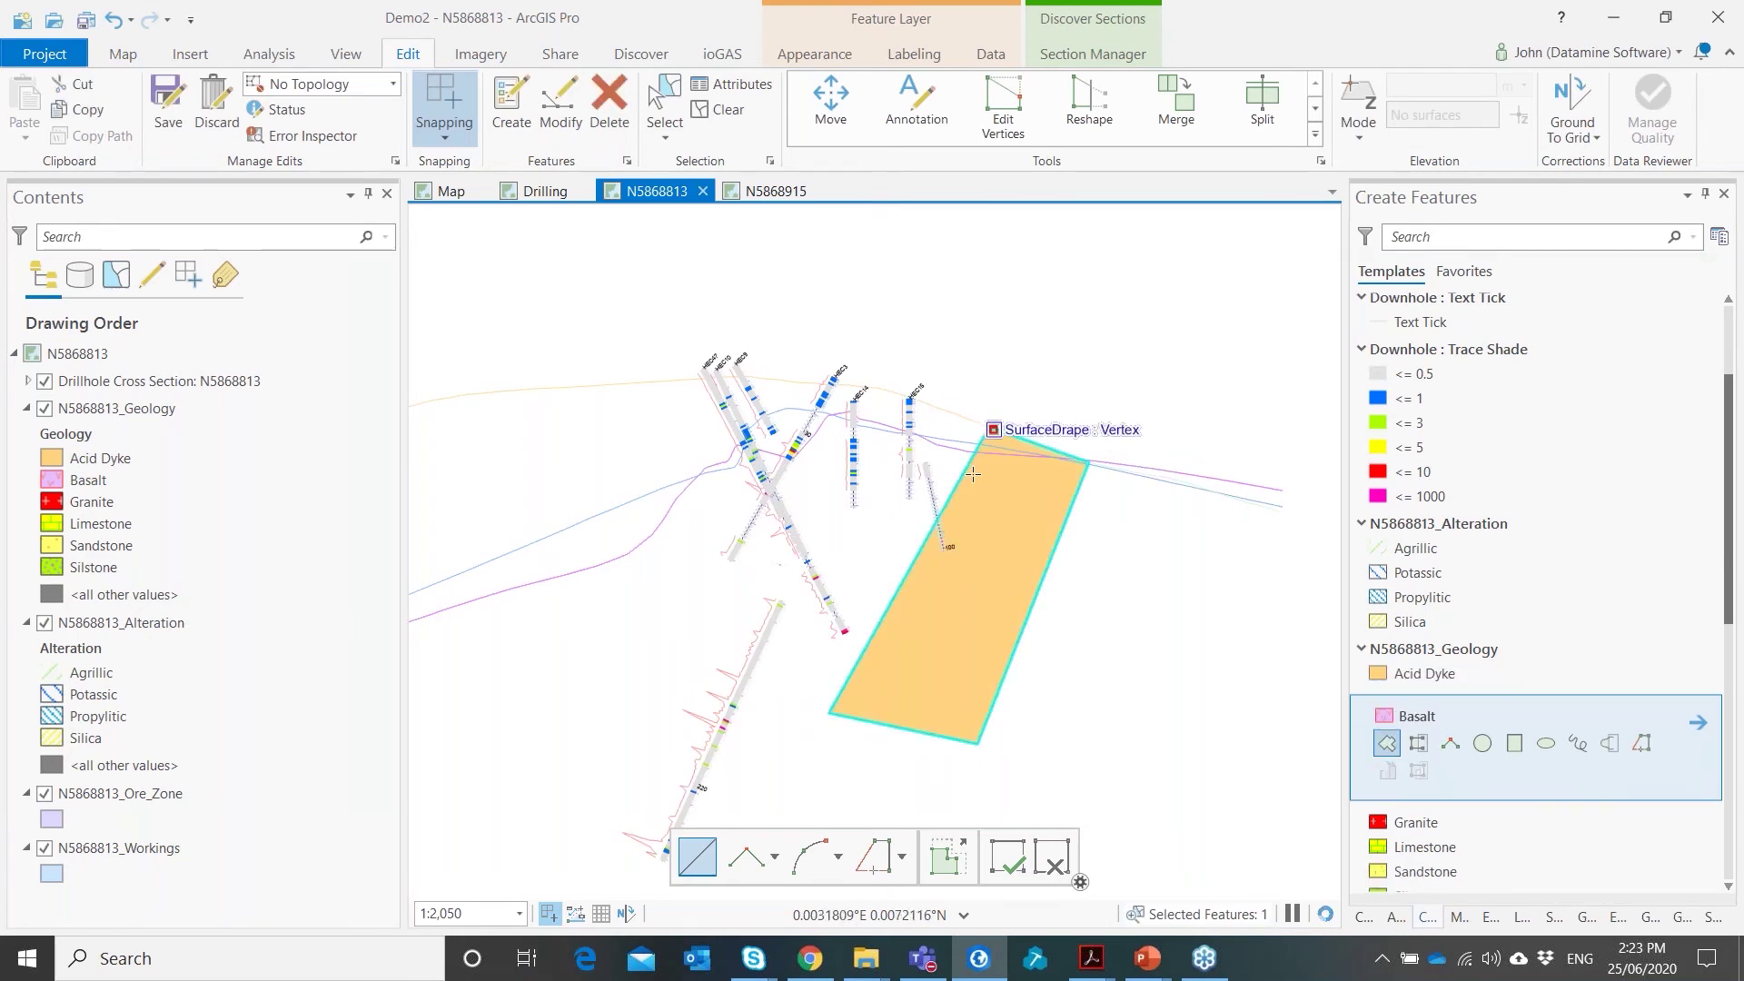
# Digitise a Basalt polygon in N5868813_Geology, snapped to the Acid Dyke's left edge and extending across the drillholes up to the surface line
pyautogui.click(990, 432)
pyautogui.click(828, 713)
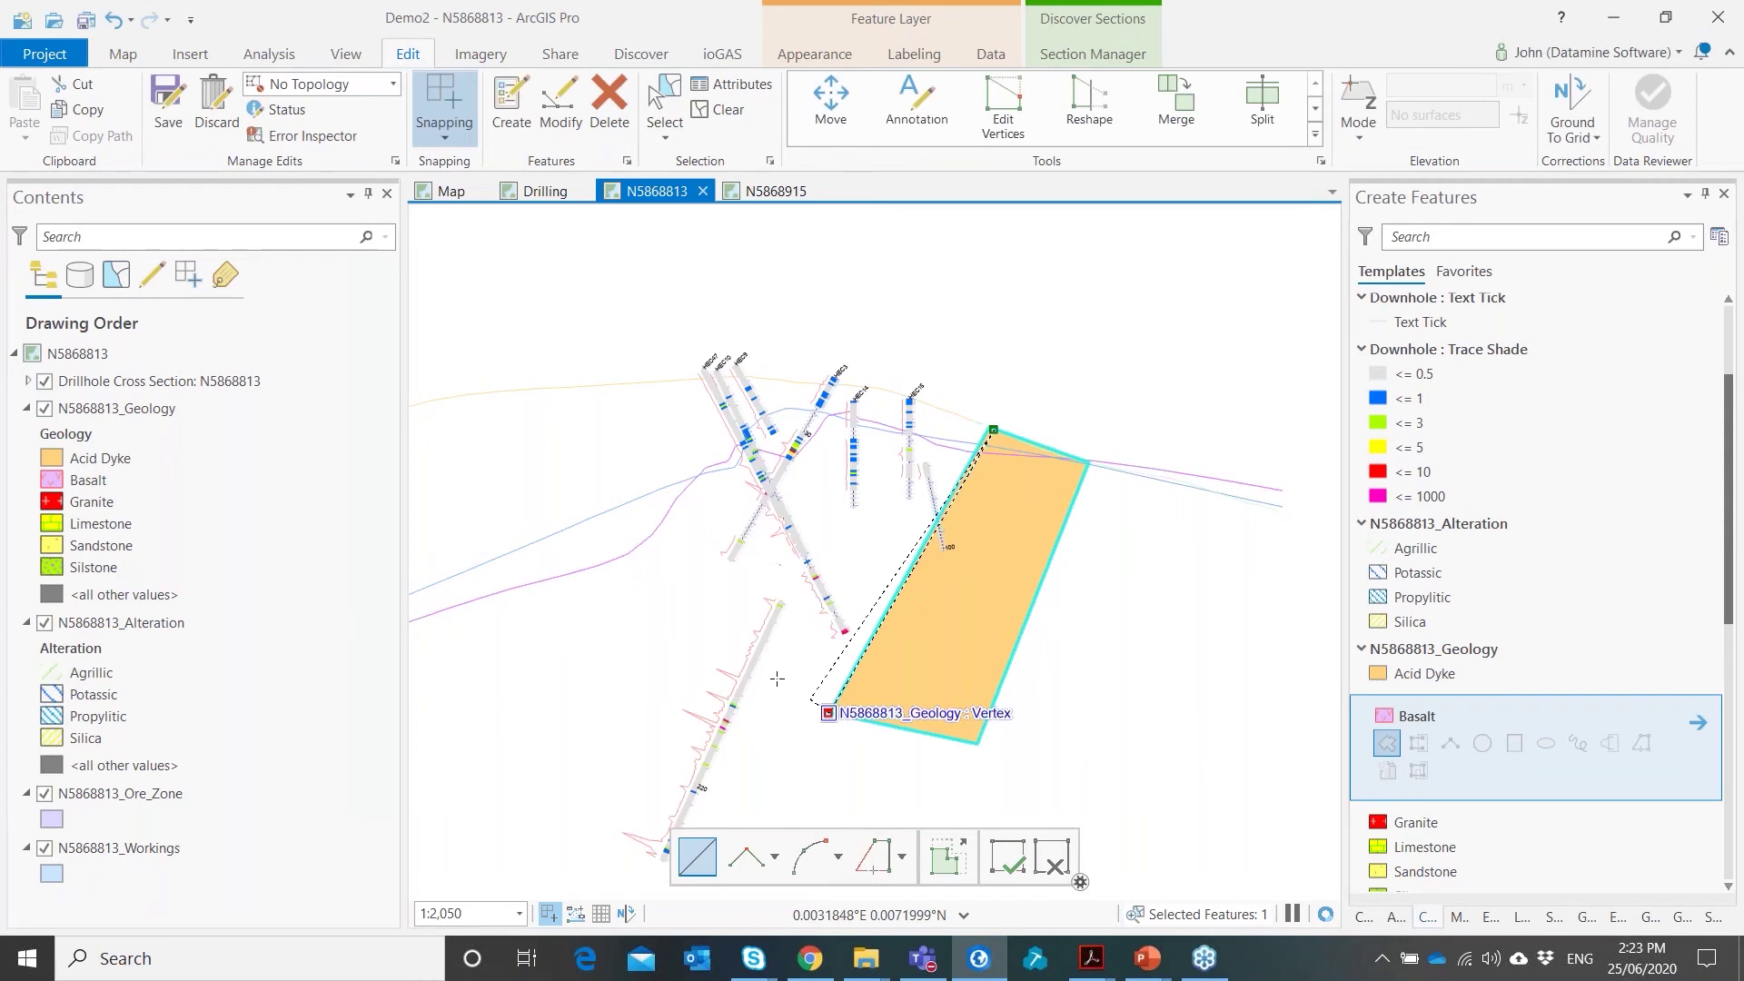
pyautogui.click(704, 654)
pyautogui.click(883, 389)
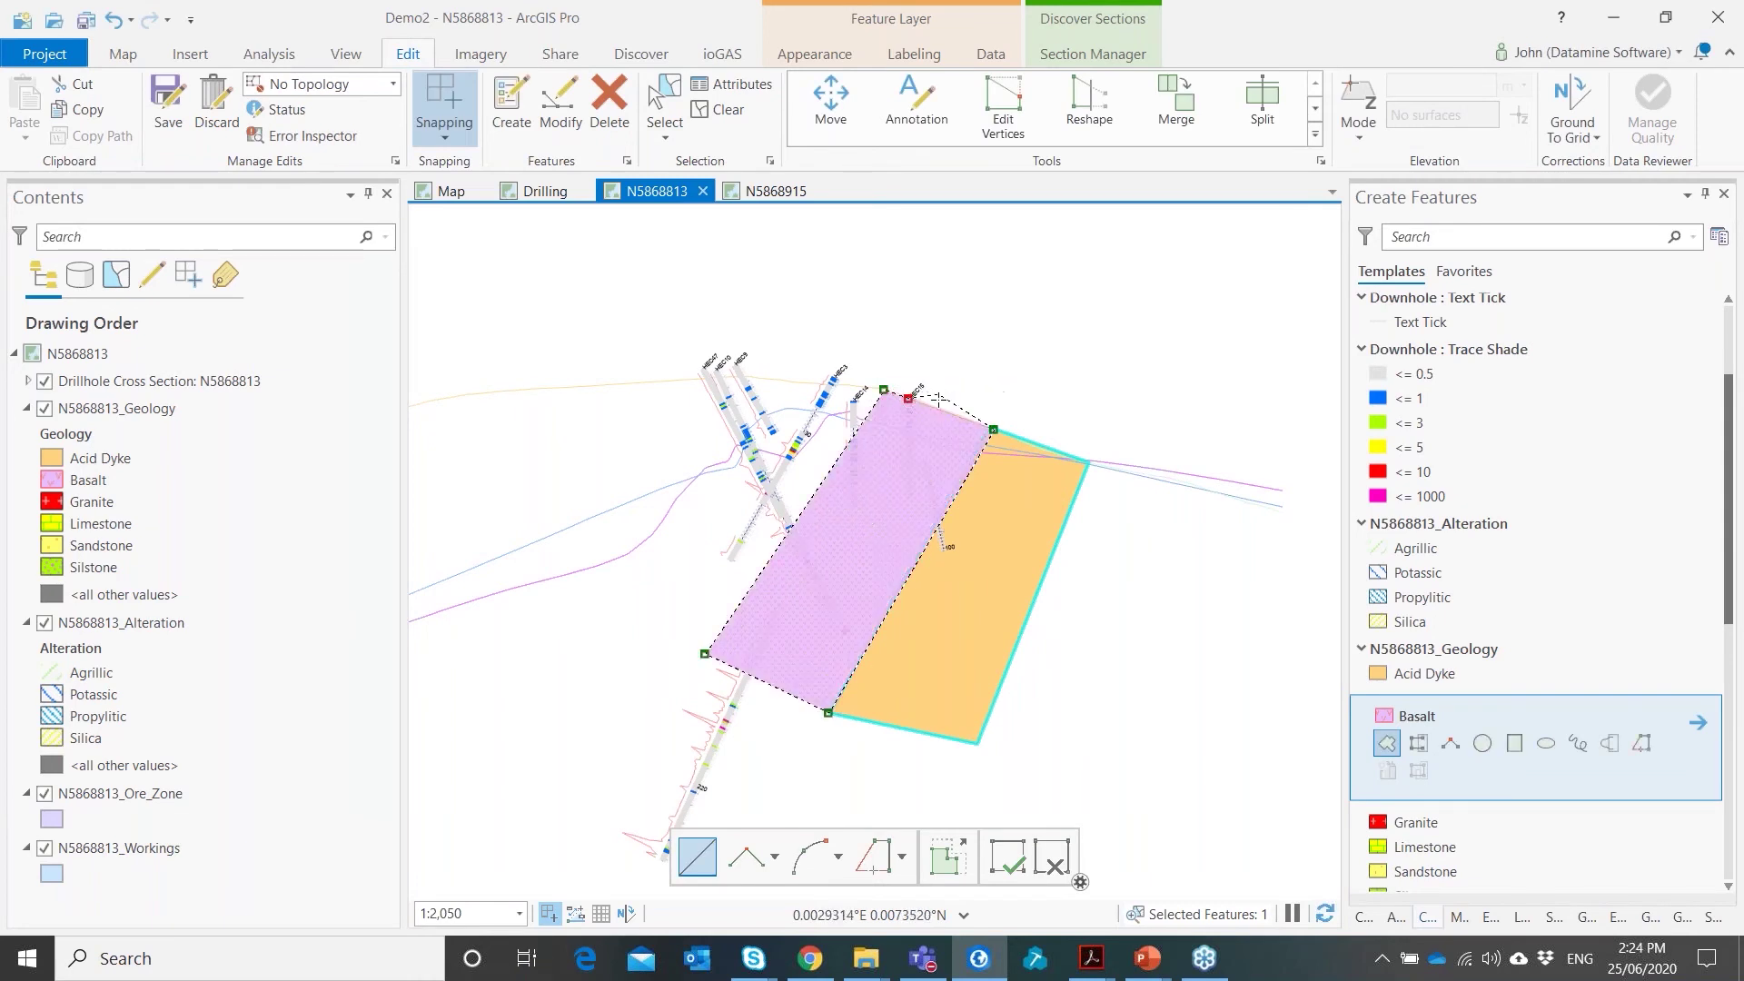
pyautogui.doubleClick(928, 405)
pyautogui.scroll(-3, 1475, 750)
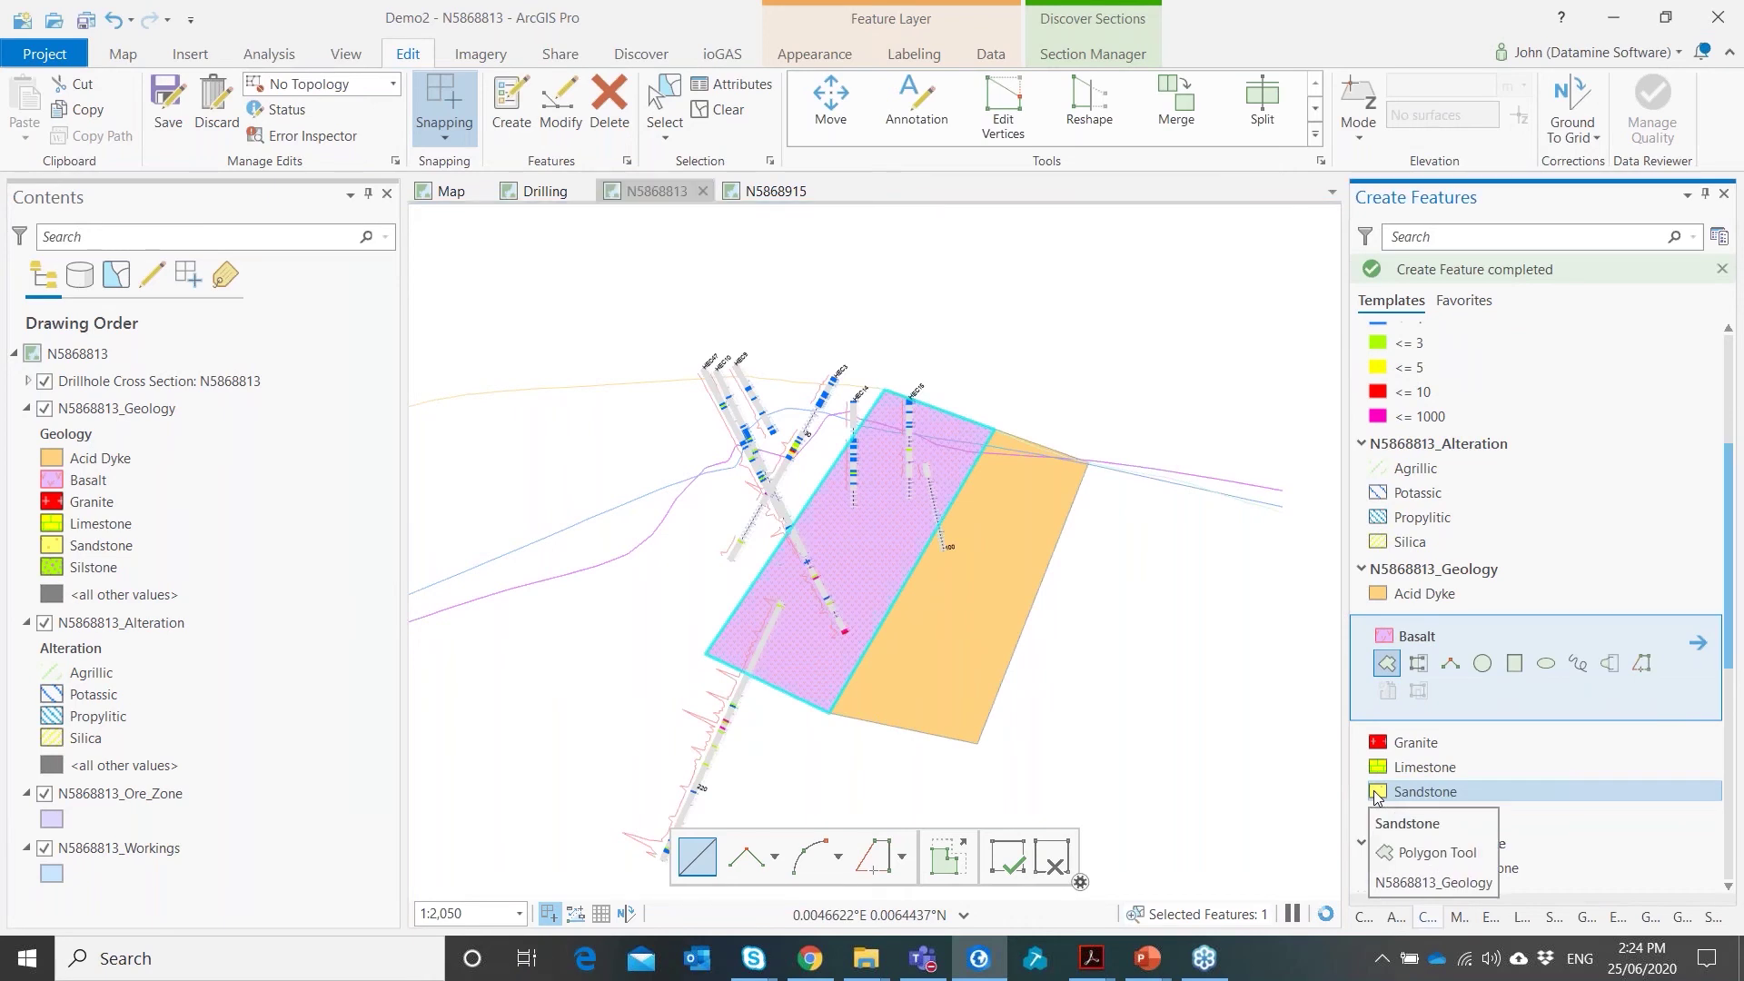
# Digitise a Sandstone polygon in N5868813_Geology, snapped to the Basalt's left edge and closed along the surface line
pyautogui.click(1376, 794)
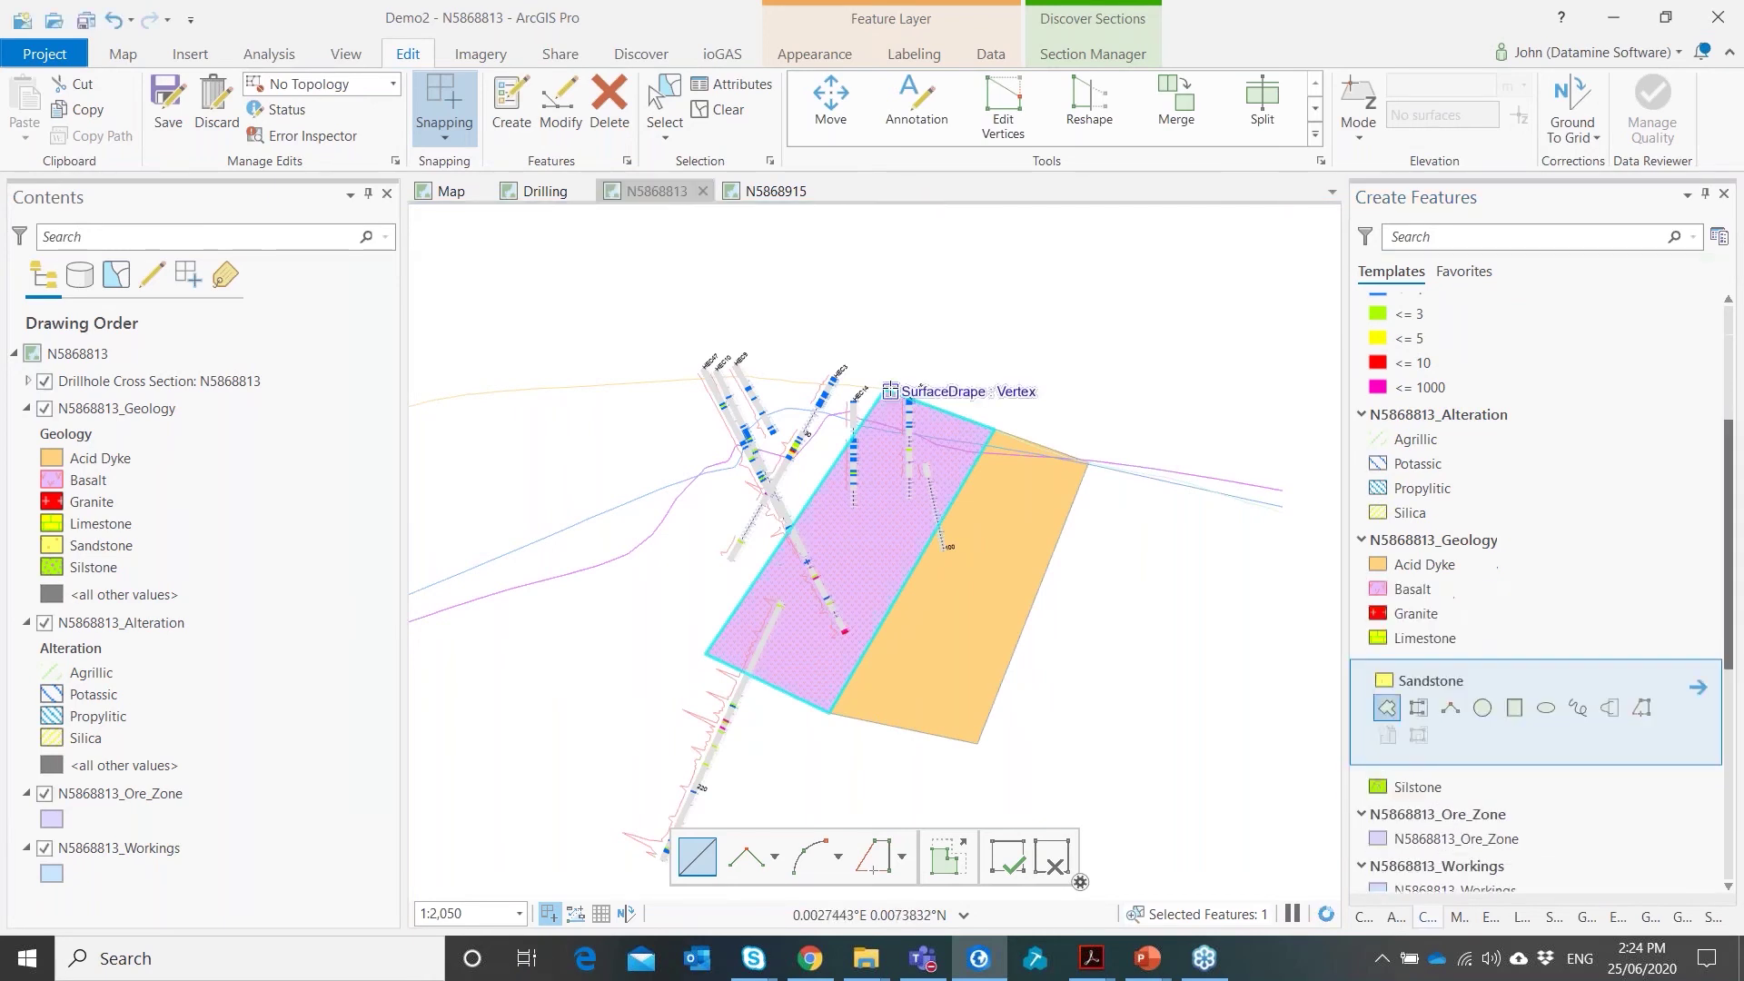
pyautogui.click(890, 392)
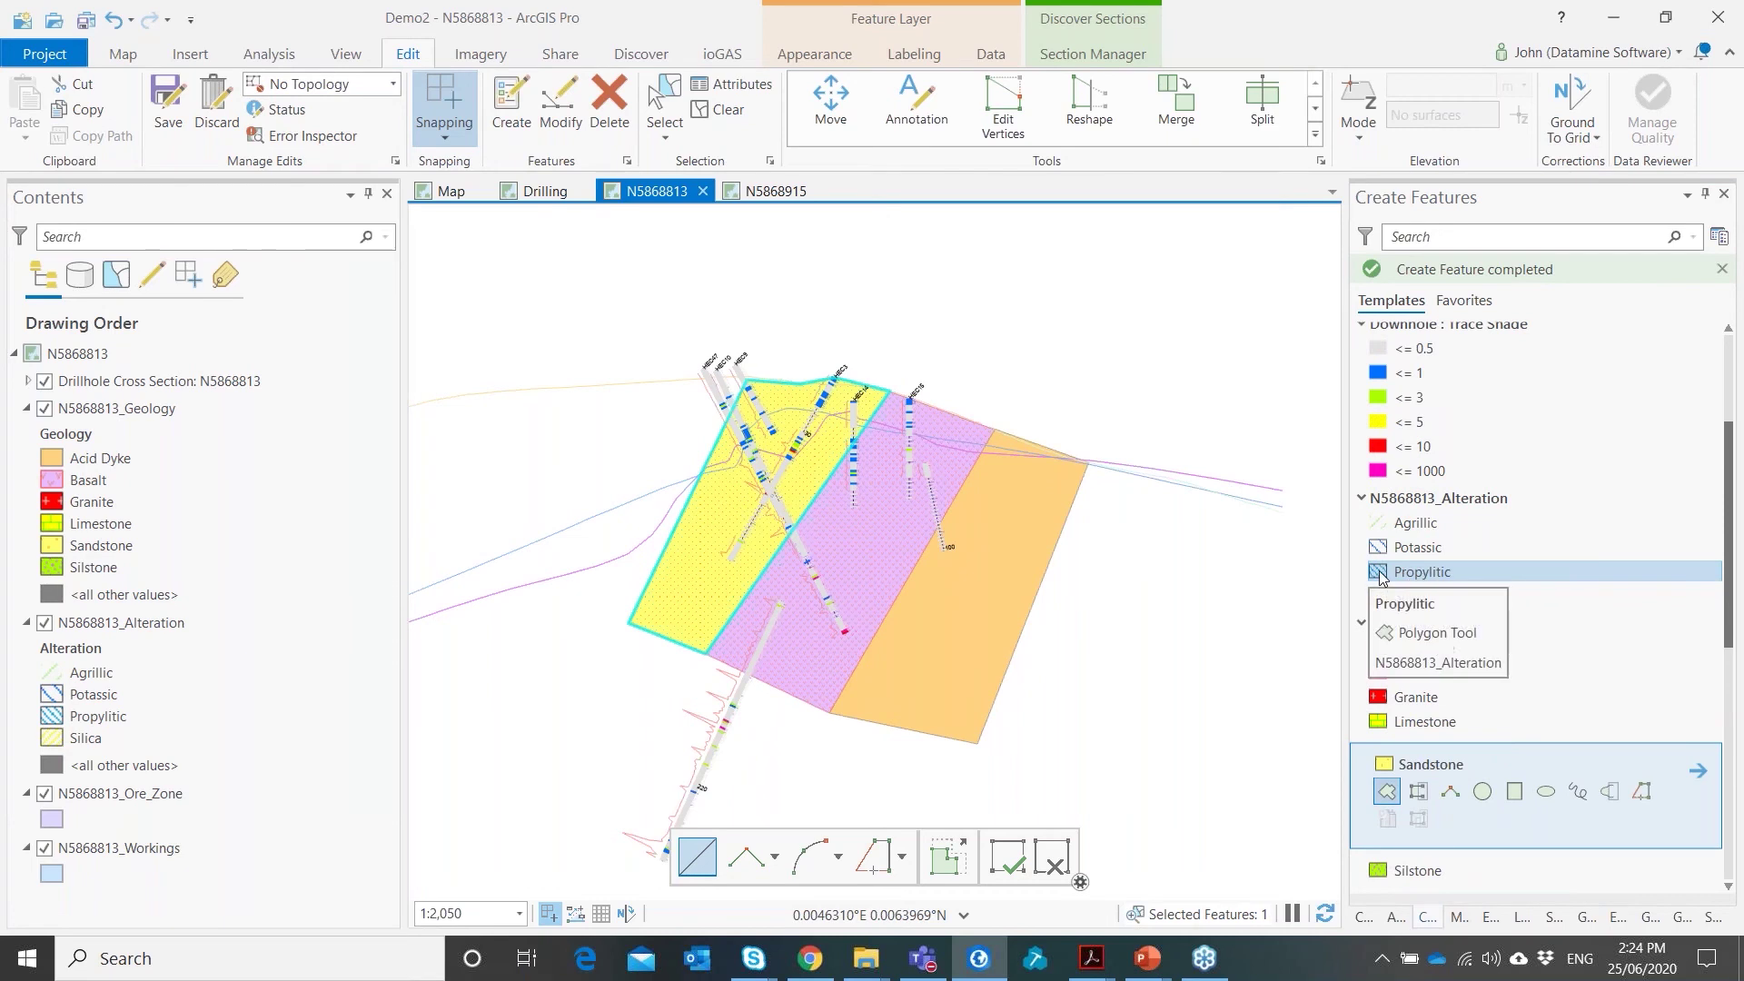
# Digitise a narrow, steeply inclined Propylitic polygon in N5868813_Alteration, straddling the Basalt and Acid Dyke contact from the surface line to the polygons' base
pyautogui.click(1380, 575)
pyautogui.click(963, 417)
pyautogui.click(799, 699)
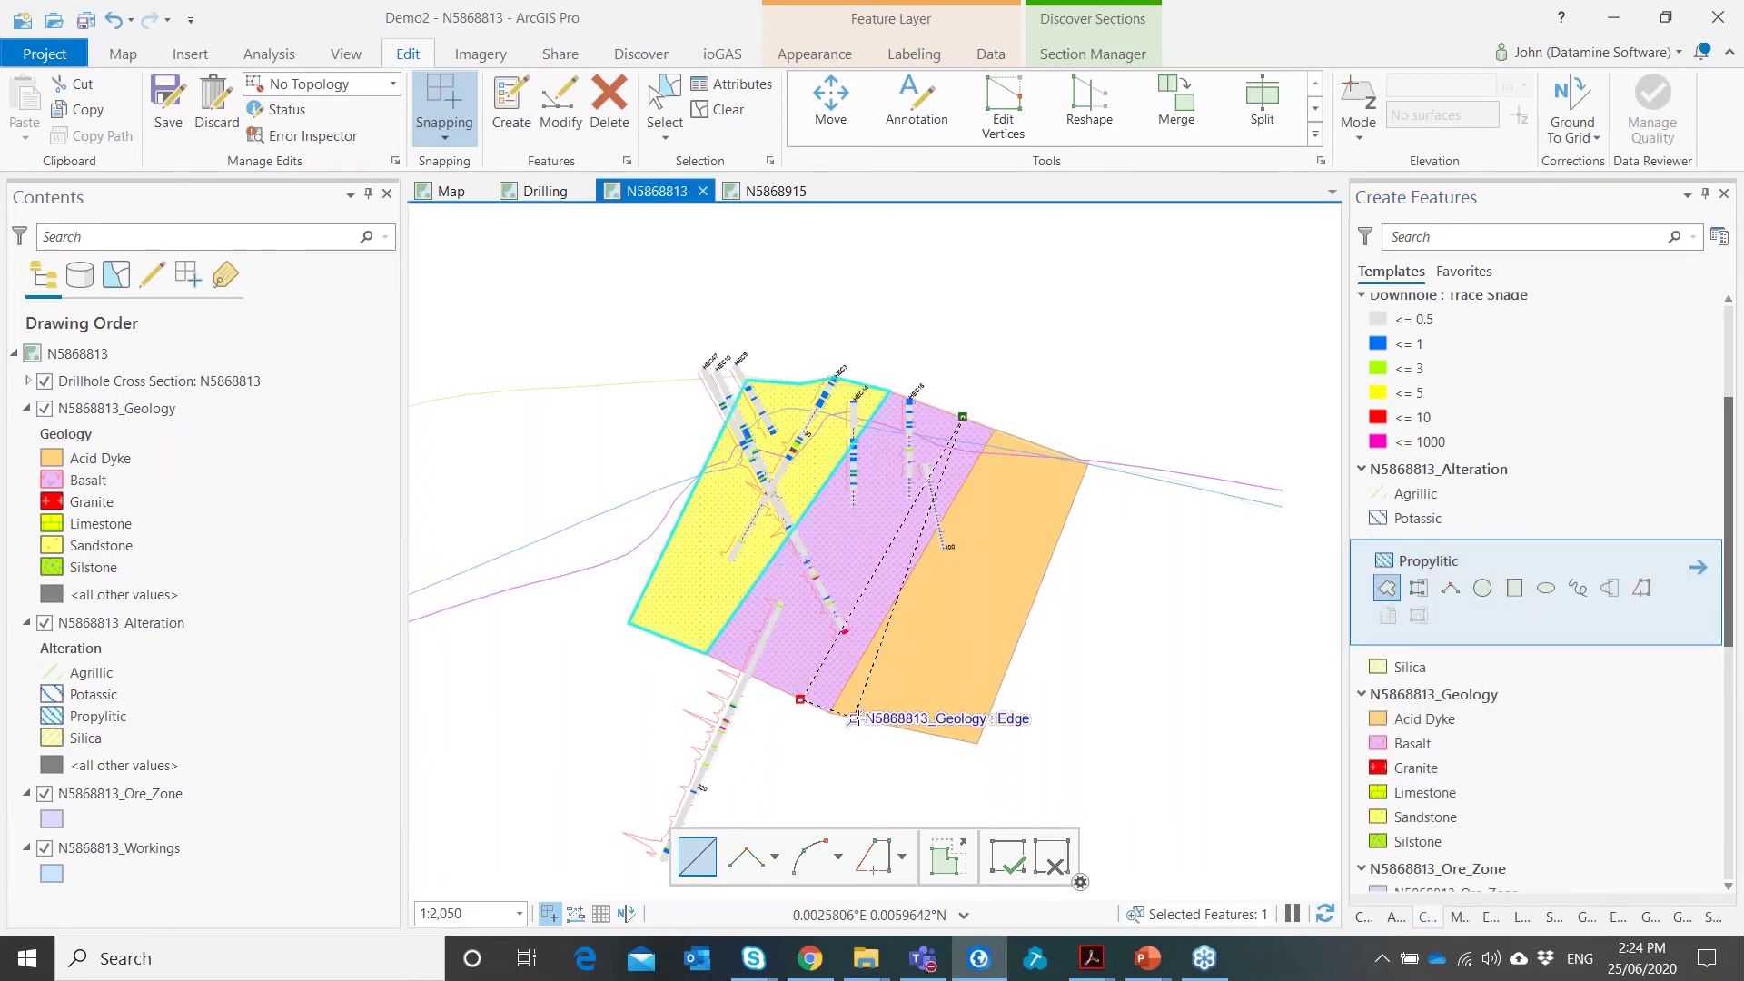
pyautogui.click(871, 722)
pyautogui.doubleClick(1007, 430)
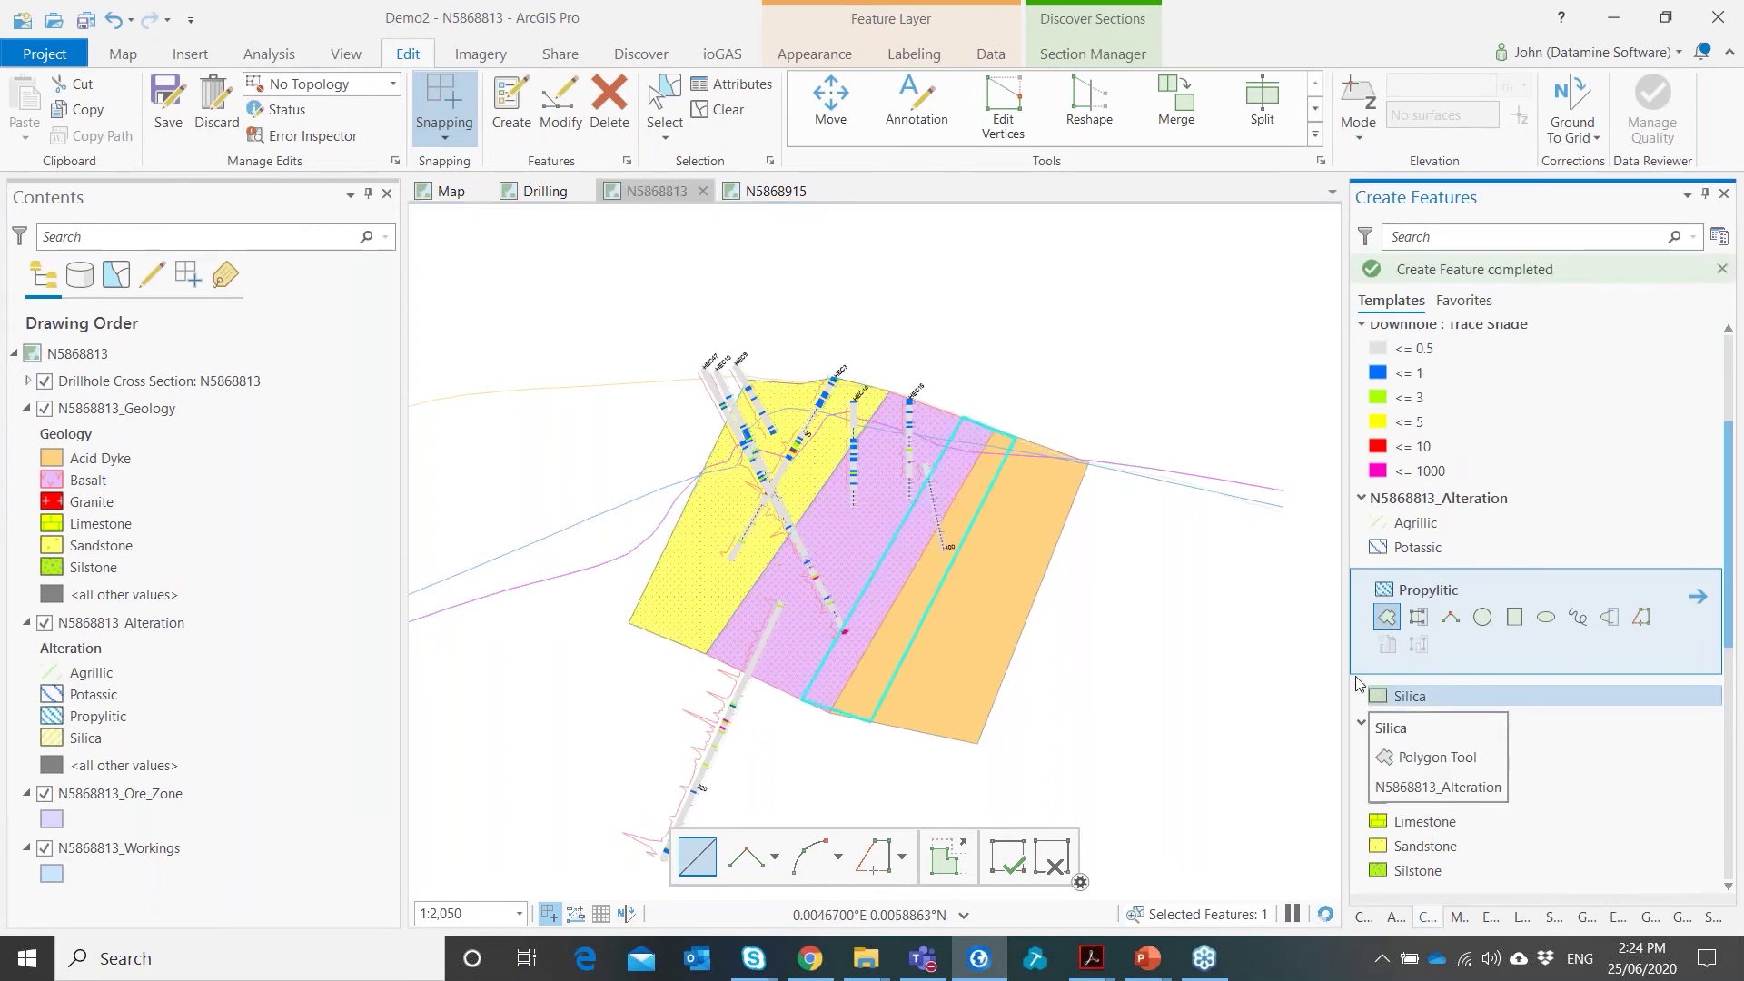
# Digitise a Silica polygon in N5868813_Alteration, running from the Propylitic zone's left edge across the Basalt into the Sandstone
pyautogui.click(1365, 692)
pyautogui.click(980, 422)
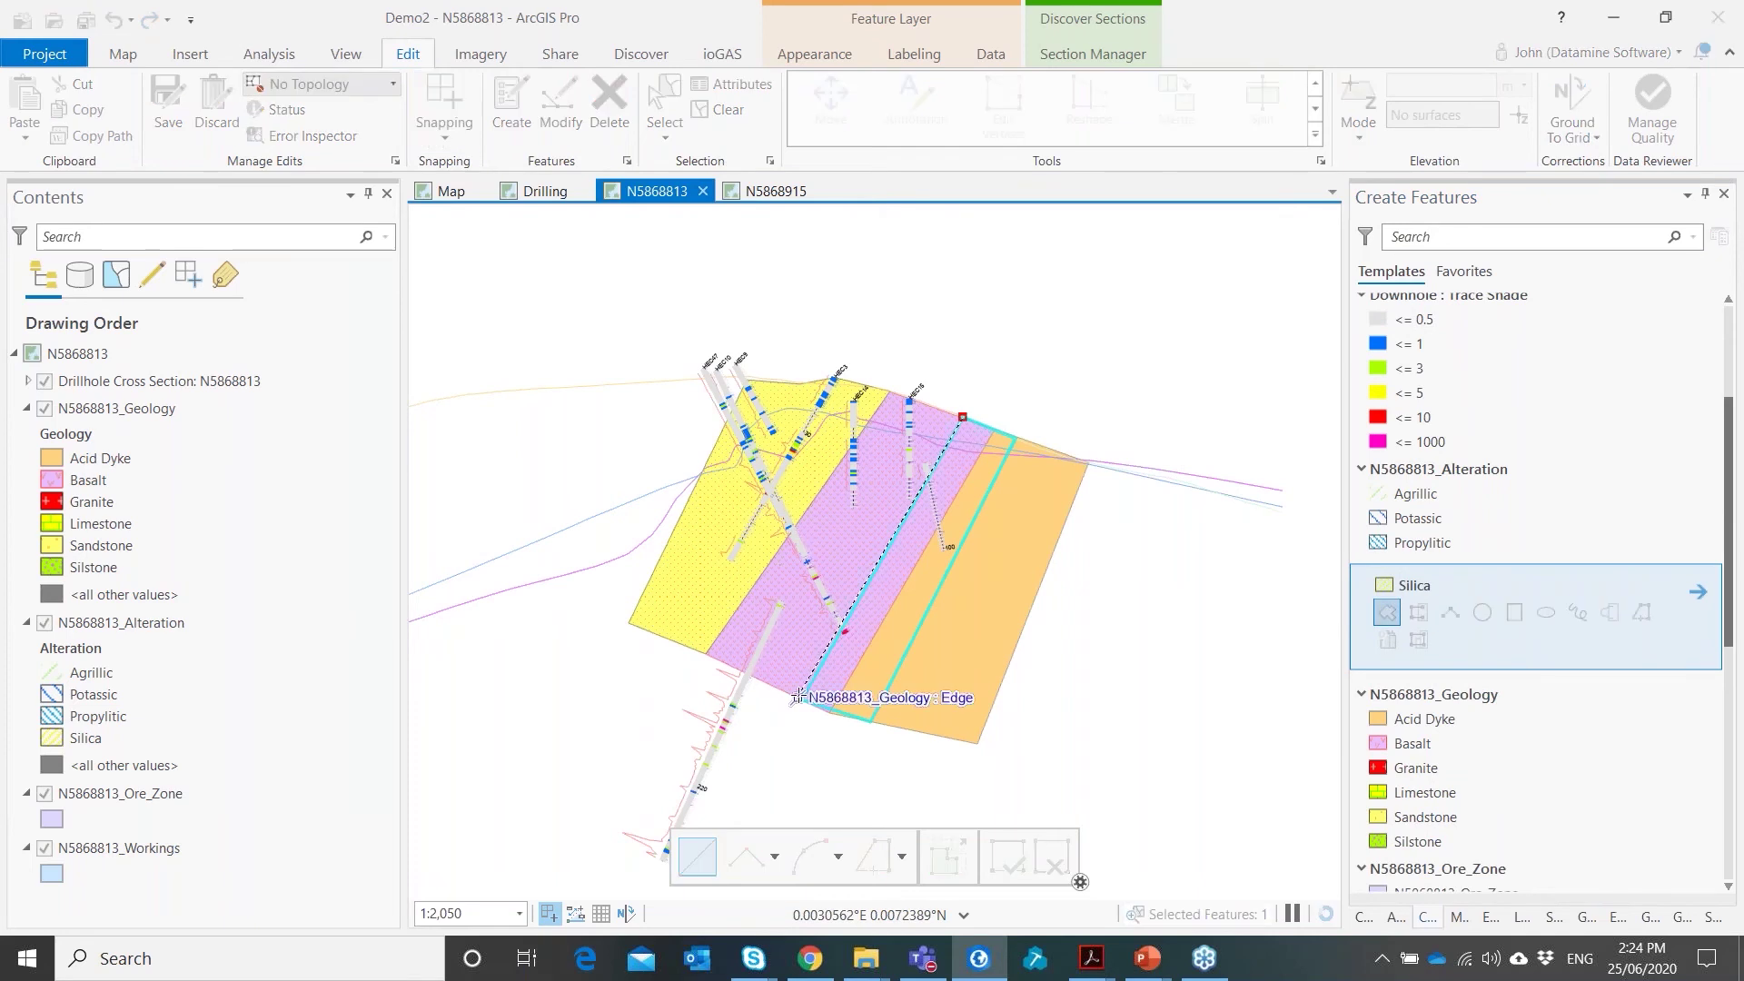
pyautogui.click(799, 697)
pyautogui.click(673, 640)
pyautogui.doubleClick(849, 386)
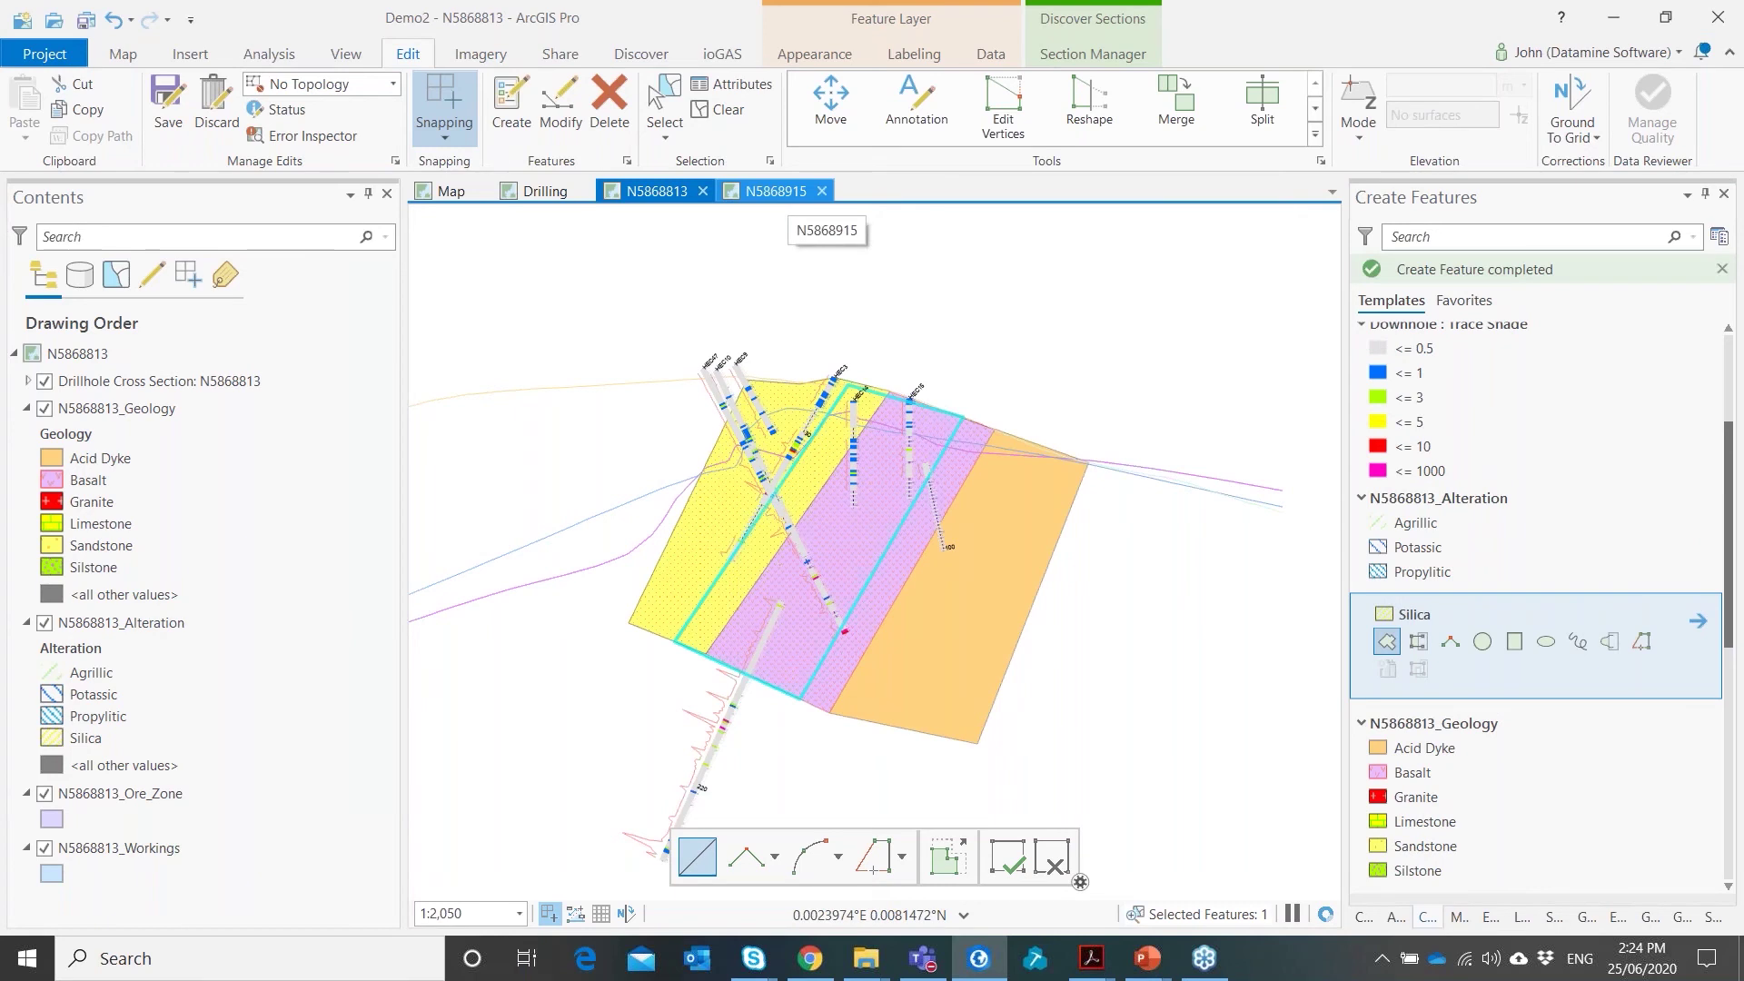
# On section N5868915, digitise a steeply inclined Acid Dyke polygon in N5868915_Geology, running down from the surface line just right of the drillholes
pyautogui.click(777, 190)
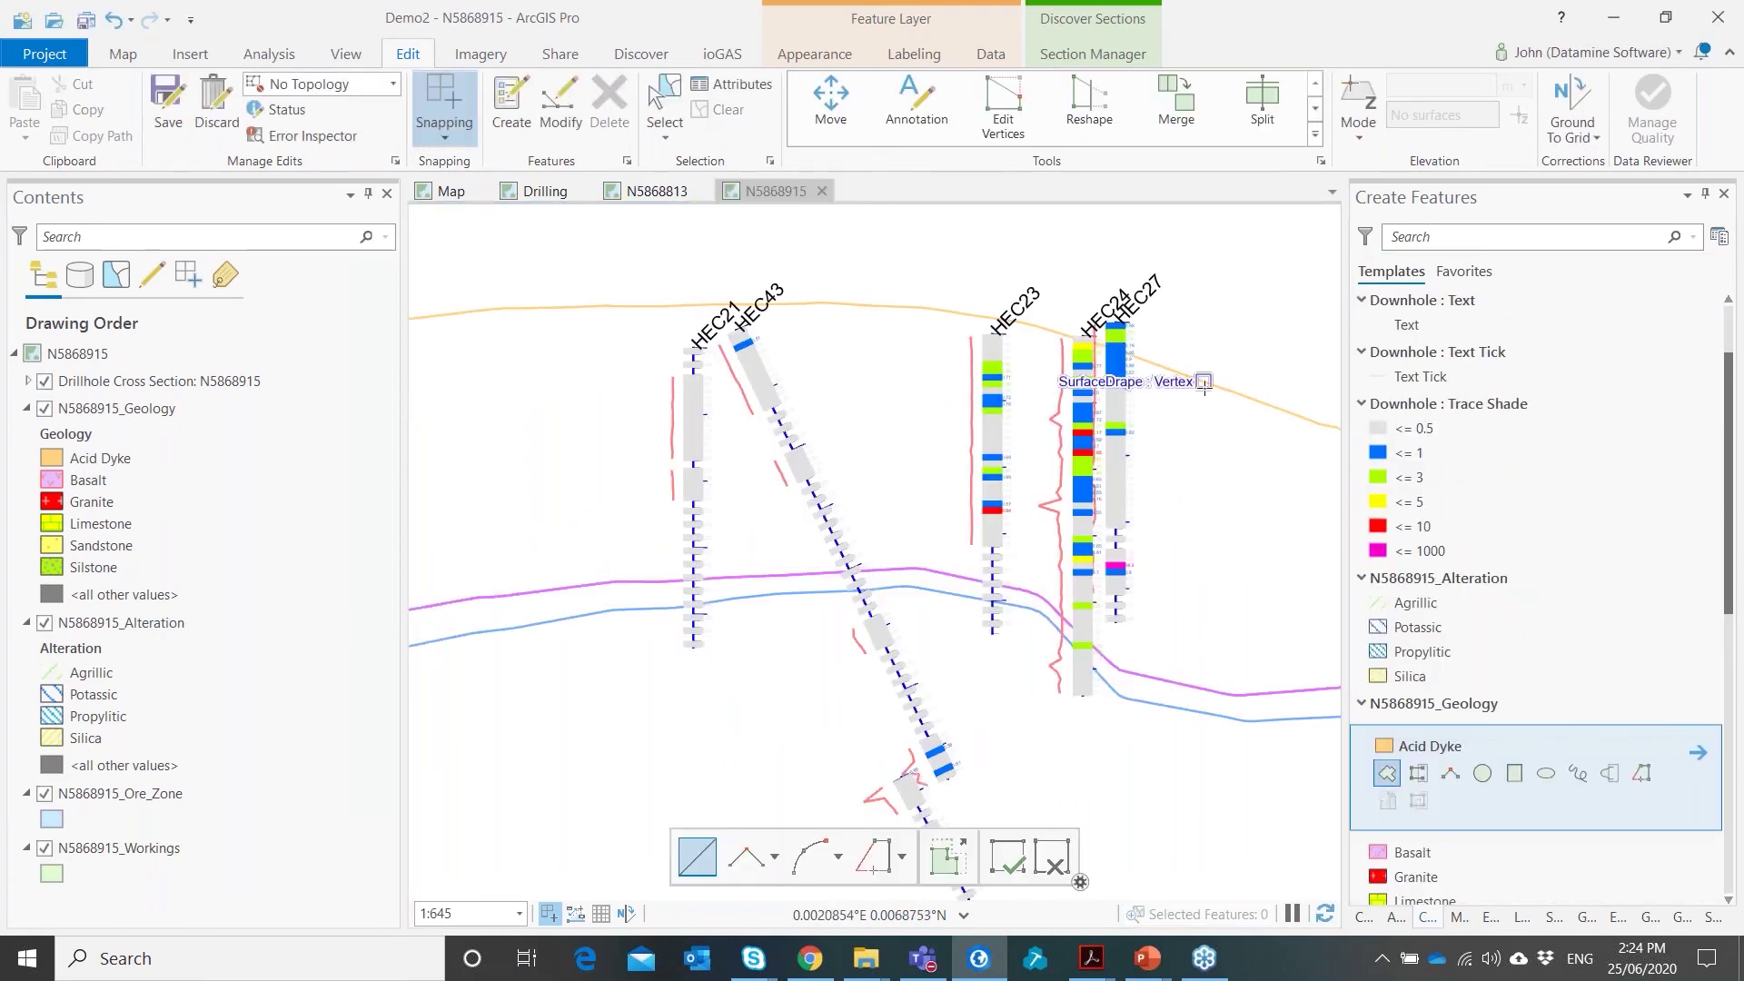
pyautogui.click(1203, 431)
pyautogui.scroll(-2, 1196, 477)
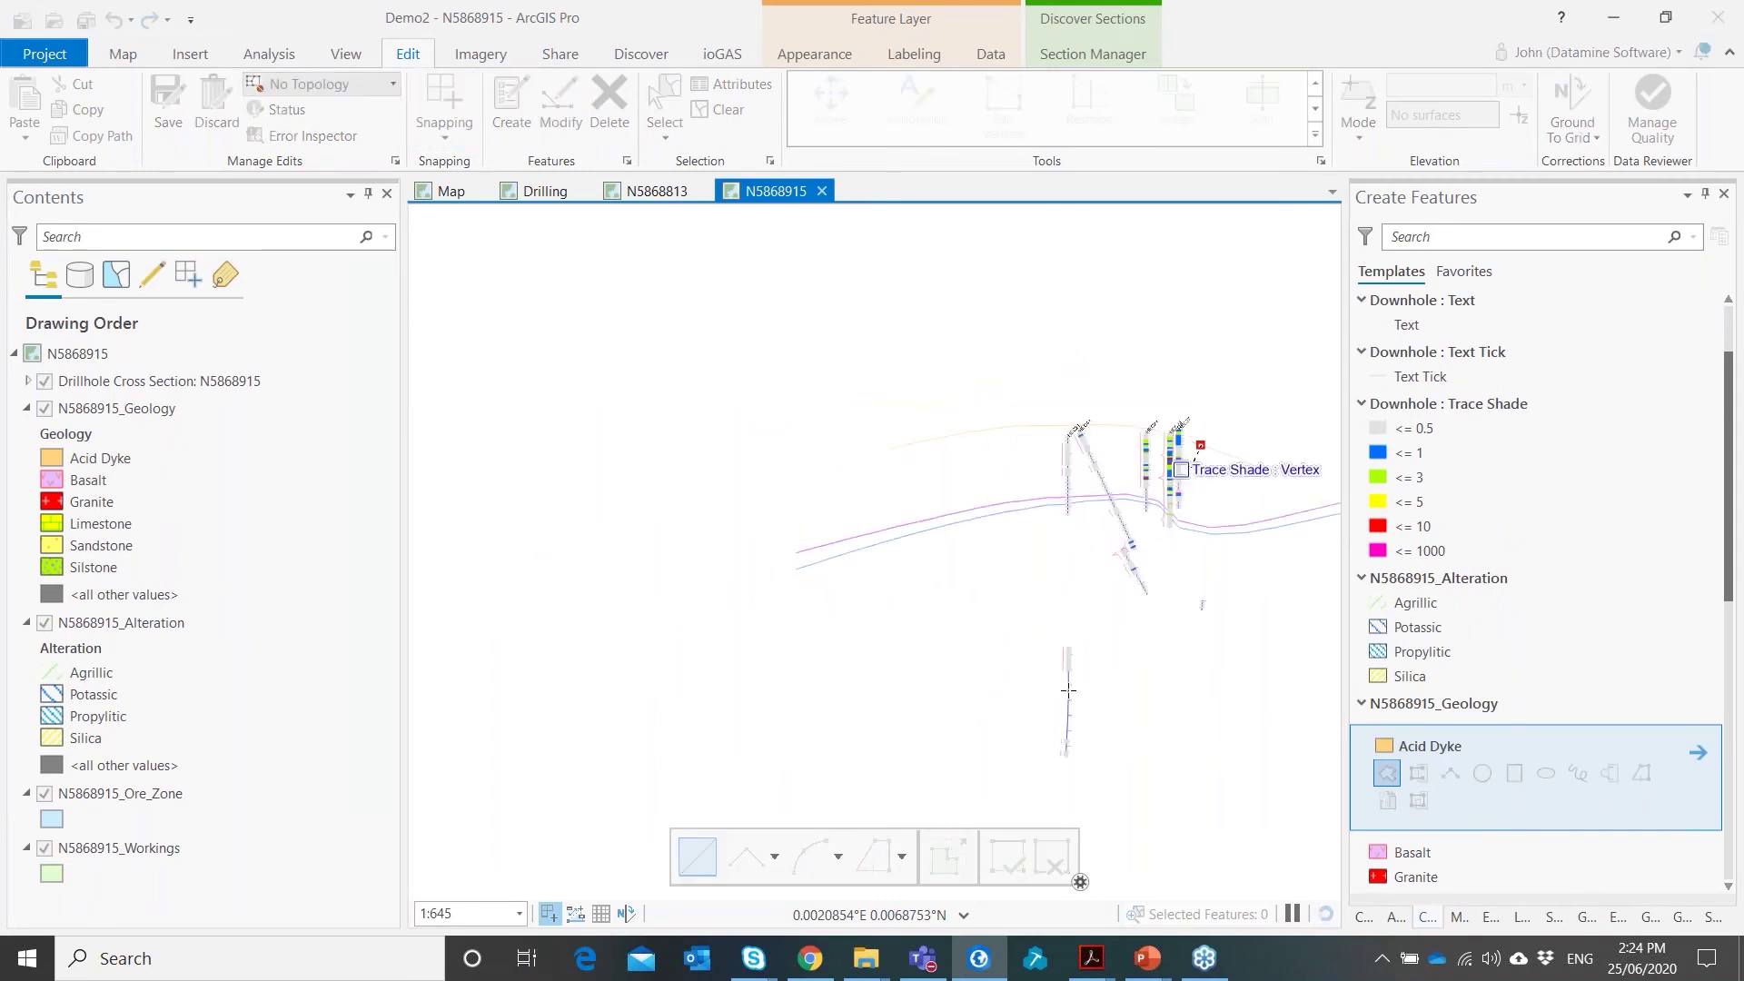
pyautogui.click(1069, 738)
pyautogui.click(1162, 759)
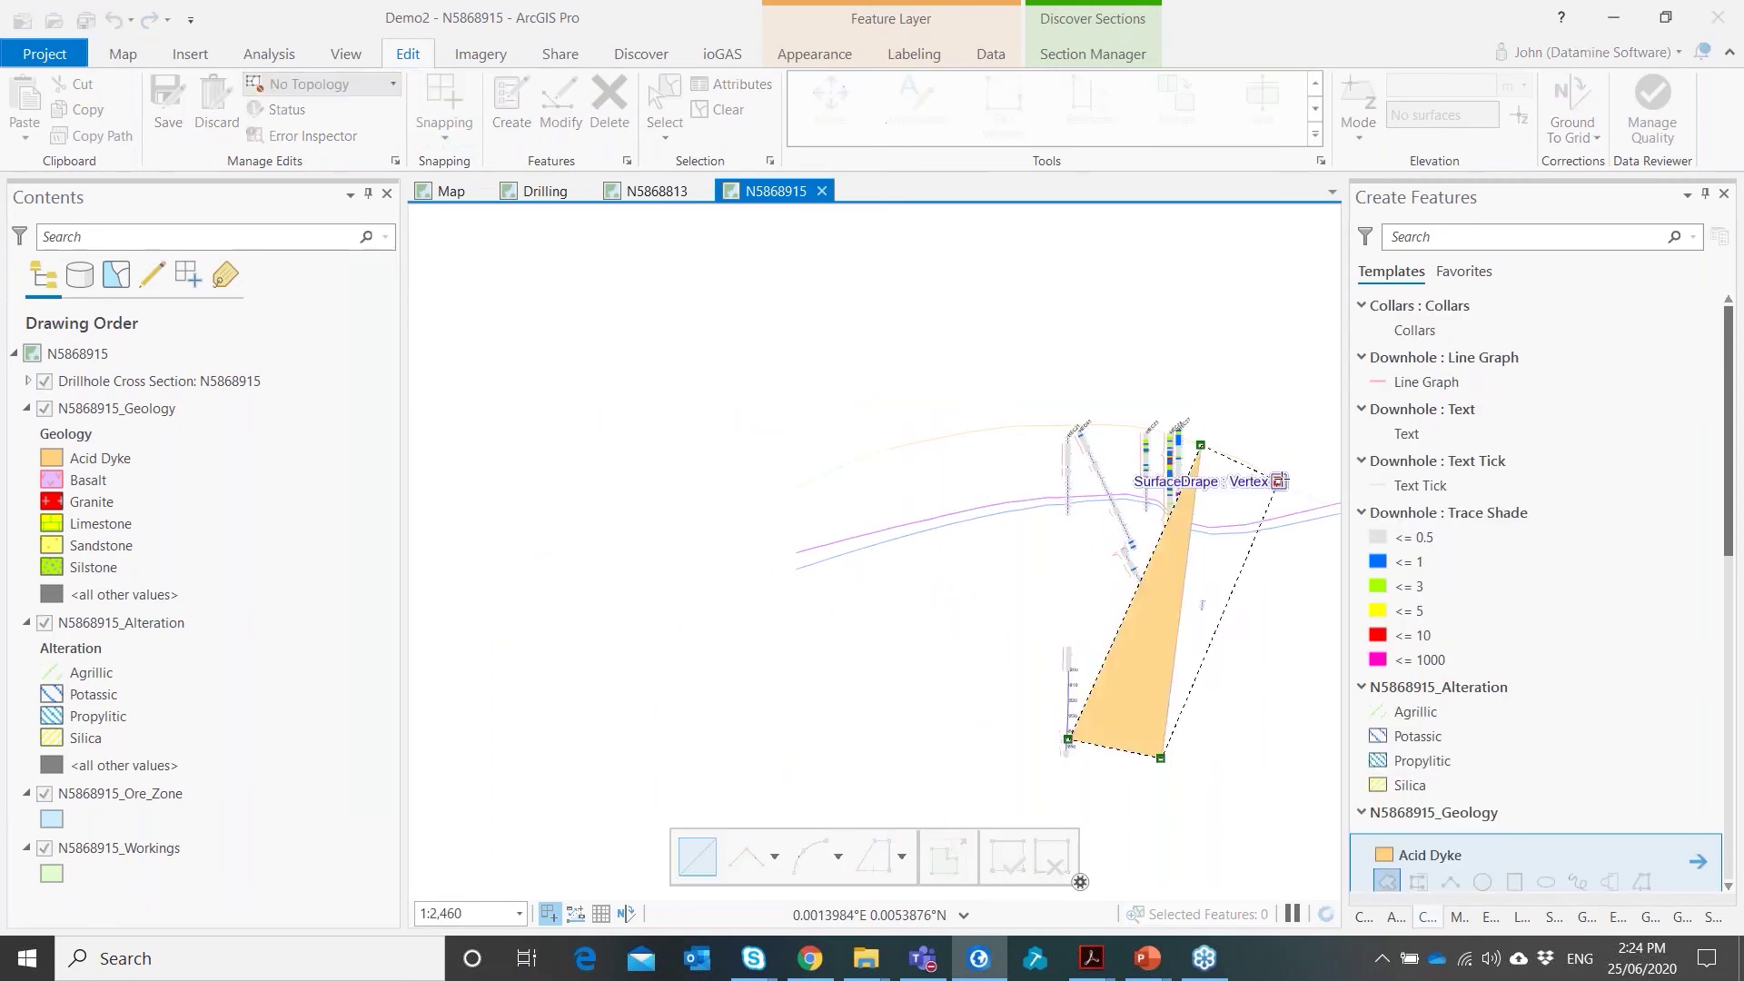
pyautogui.doubleClick(1279, 482)
pyautogui.scroll(-2, 1381, 860)
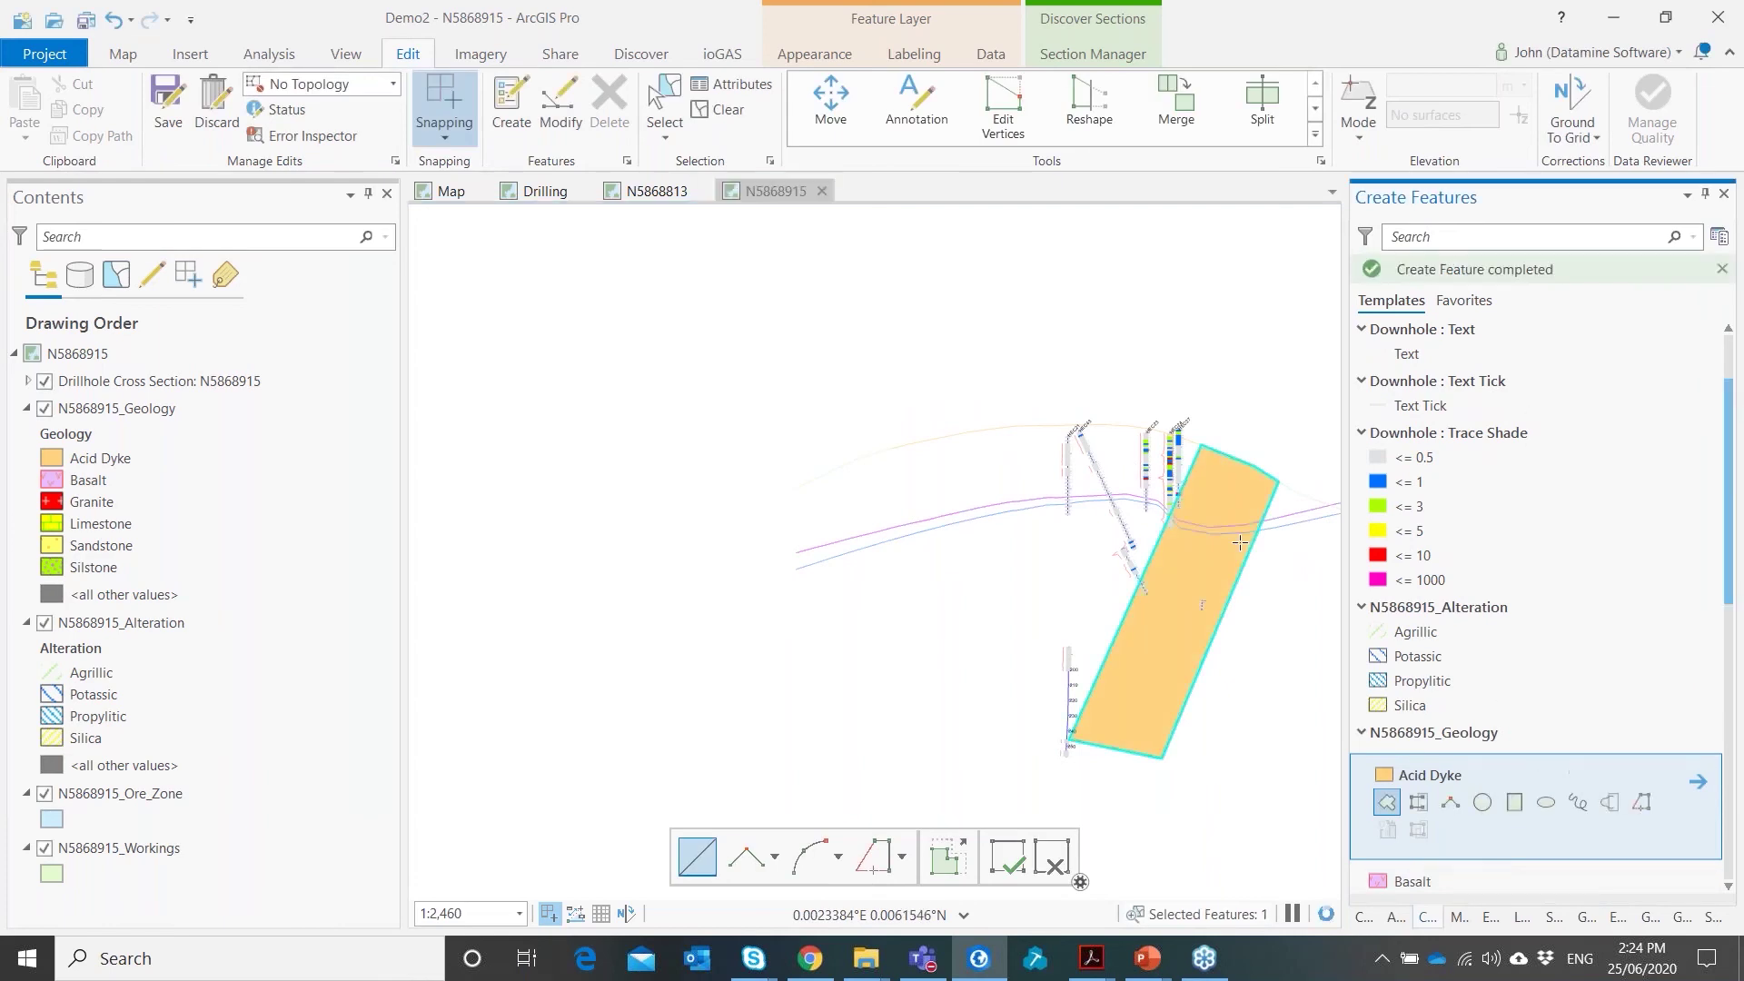
pyautogui.click(1201, 445)
pyautogui.click(1069, 742)
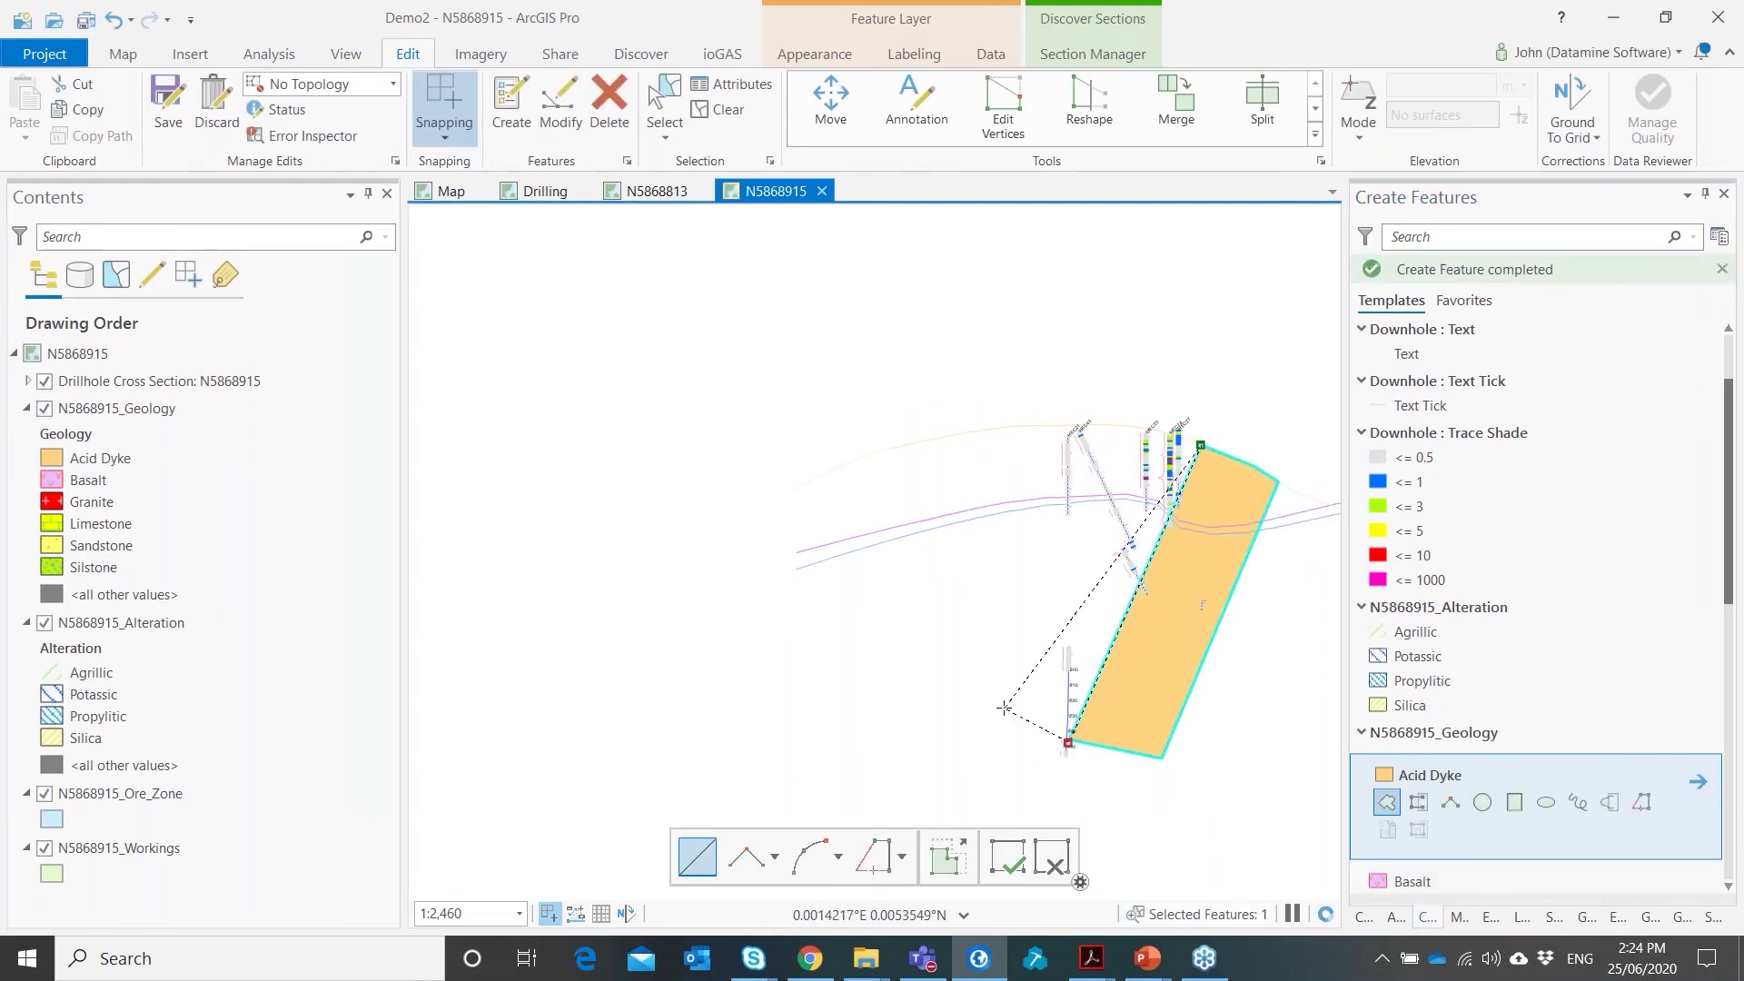
pyautogui.click(978, 699)
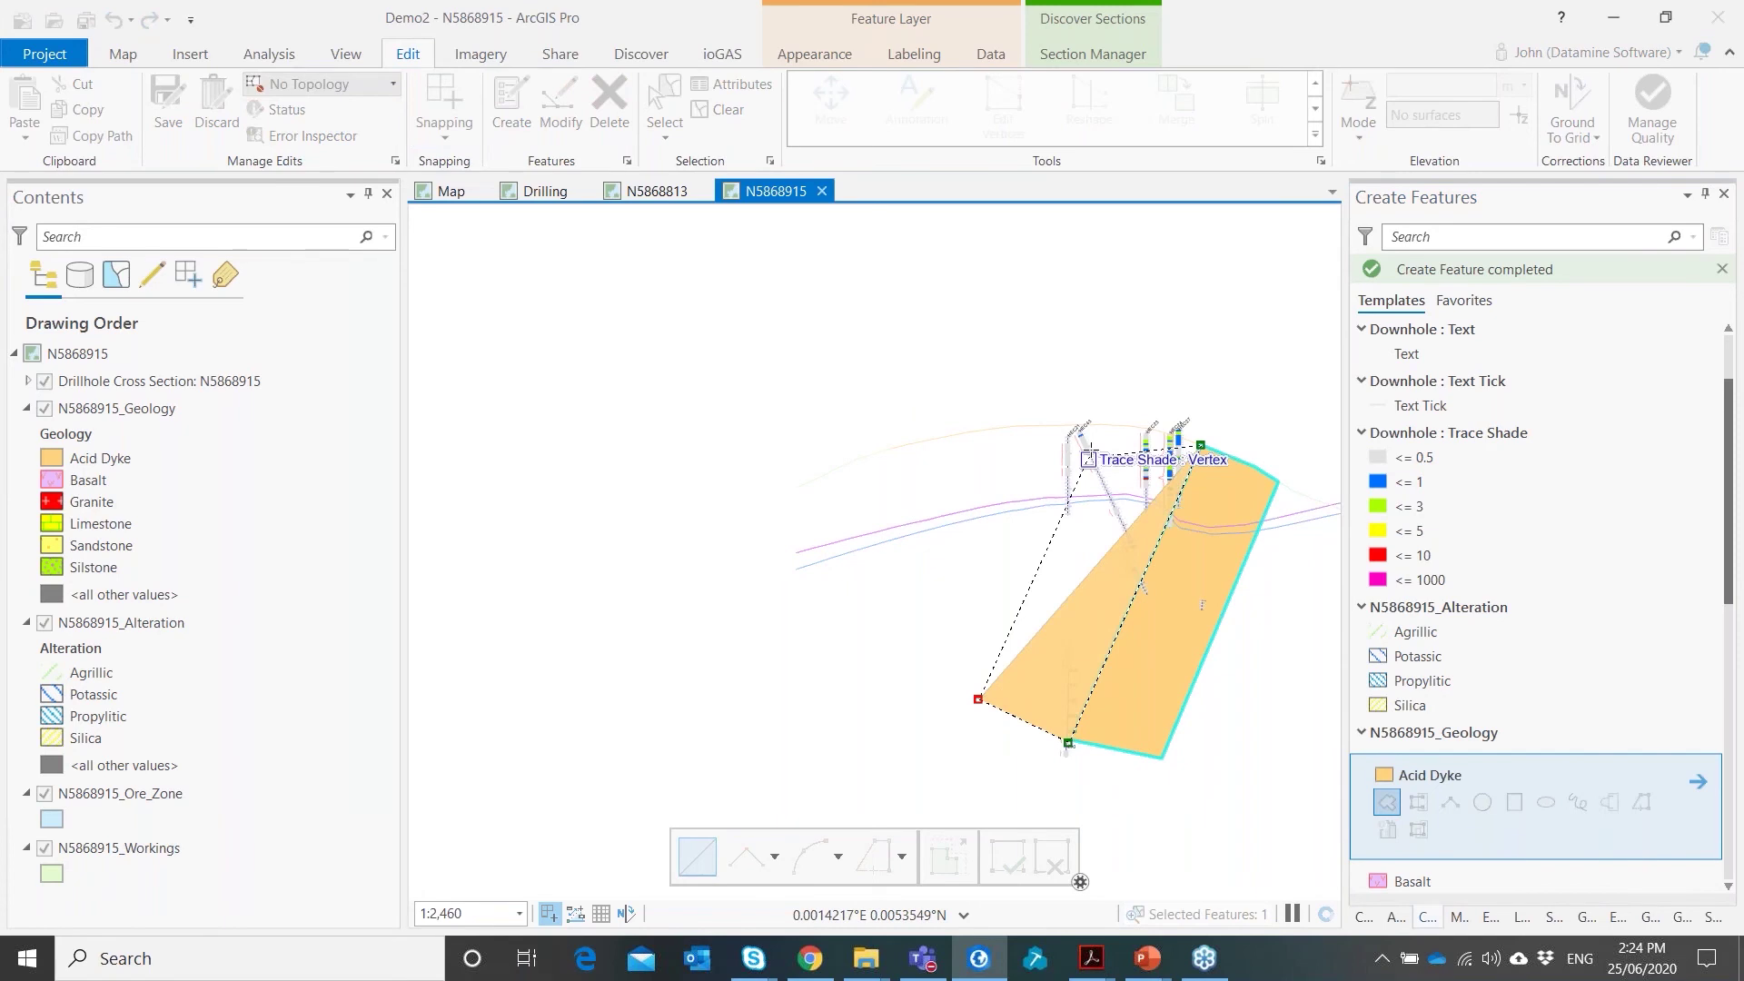
pyautogui.press('Escape')
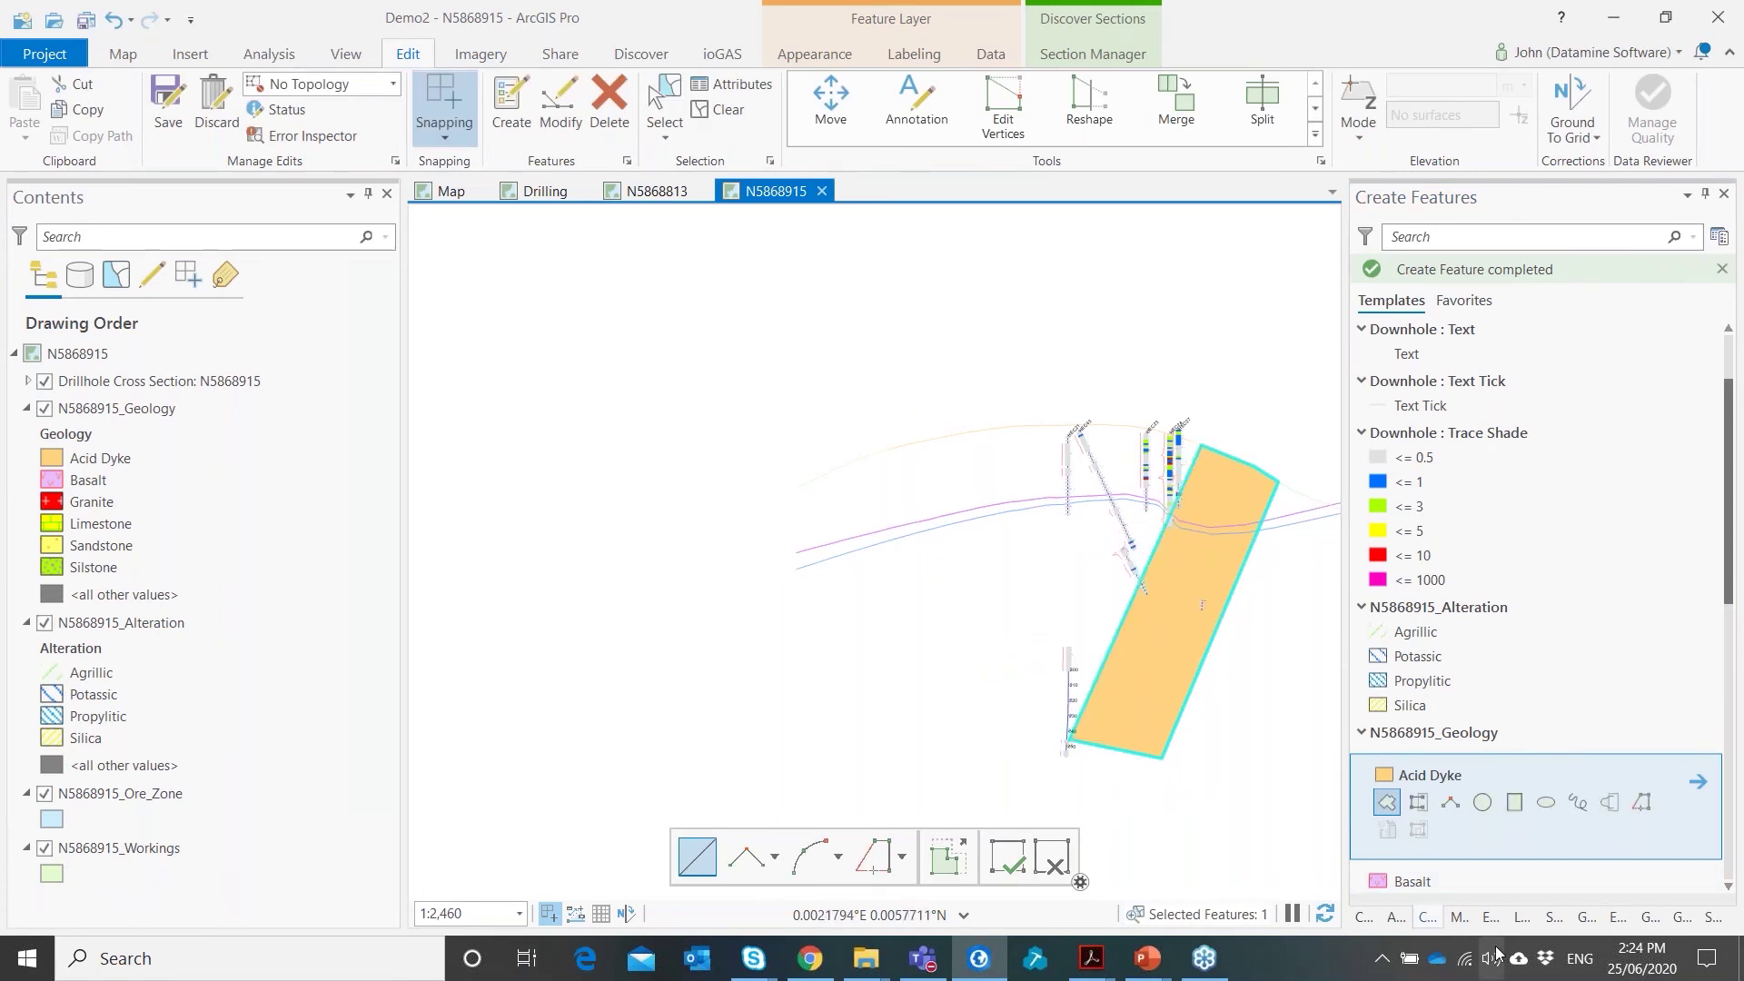
# Digitise a Basalt polygon in N5868915_Geology along the Acid Dyke's left edge, extending across the drillholes up to the surface line
pyautogui.click(1389, 876)
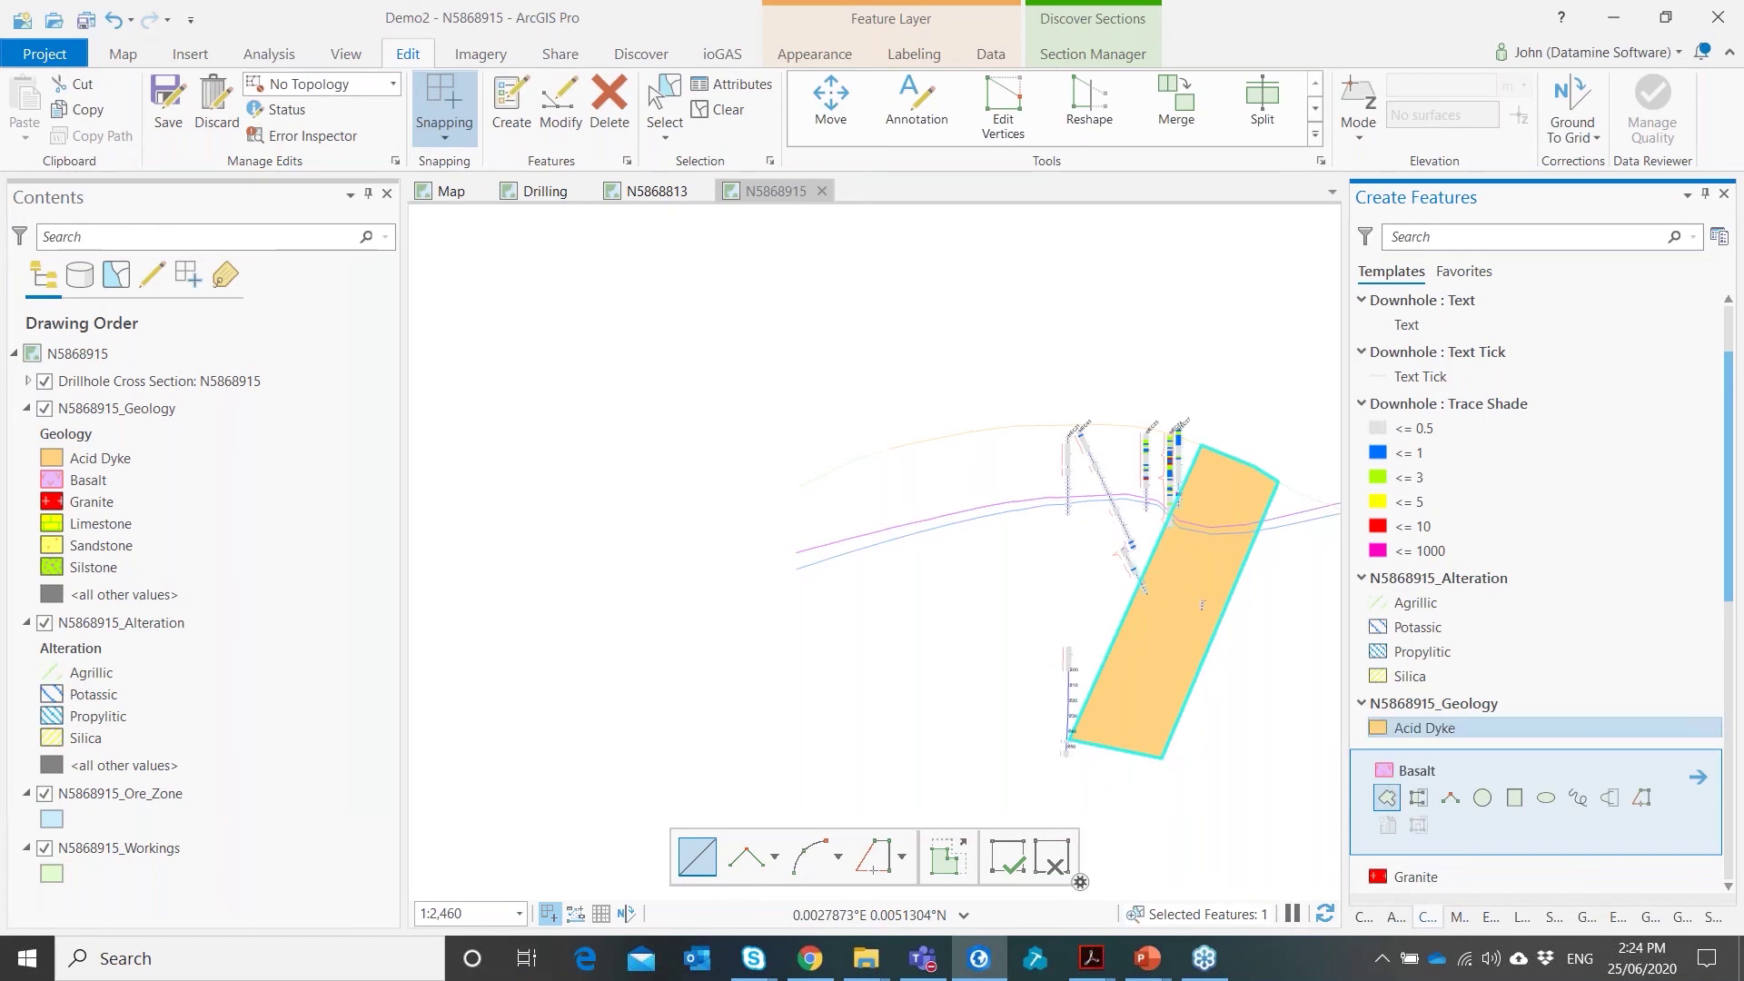
pyautogui.click(1195, 442)
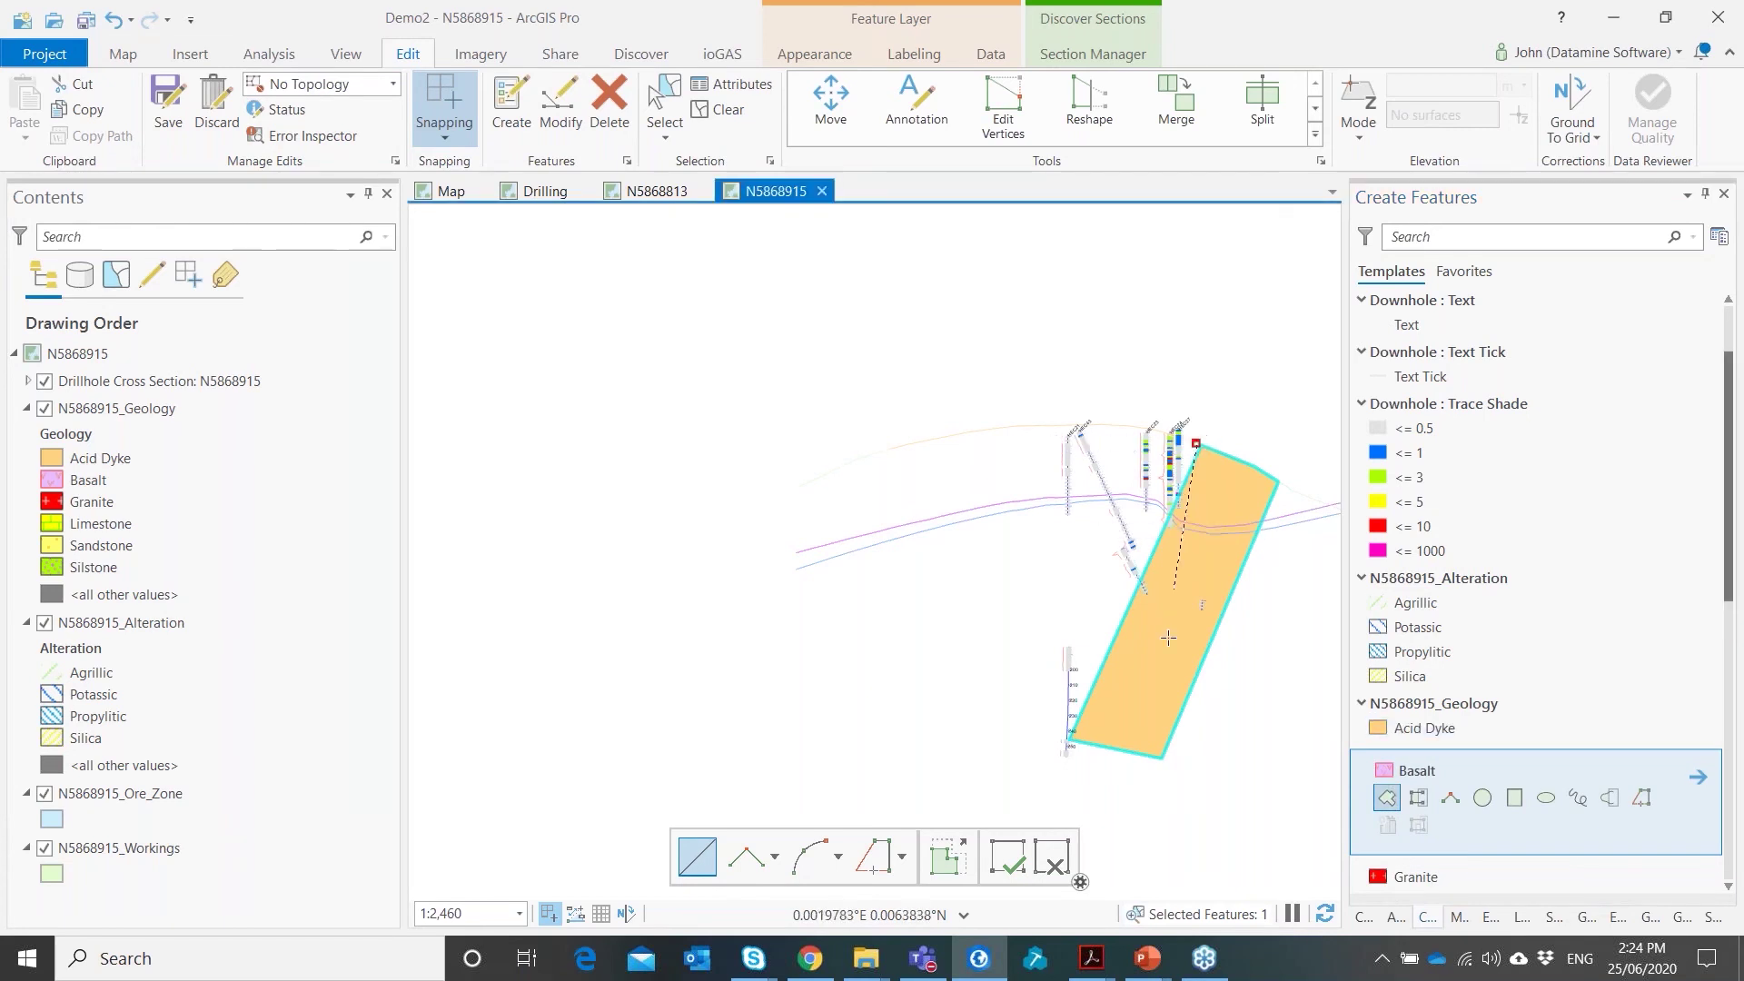
pyautogui.click(1019, 693)
pyautogui.click(982, 680)
pyautogui.click(1095, 424)
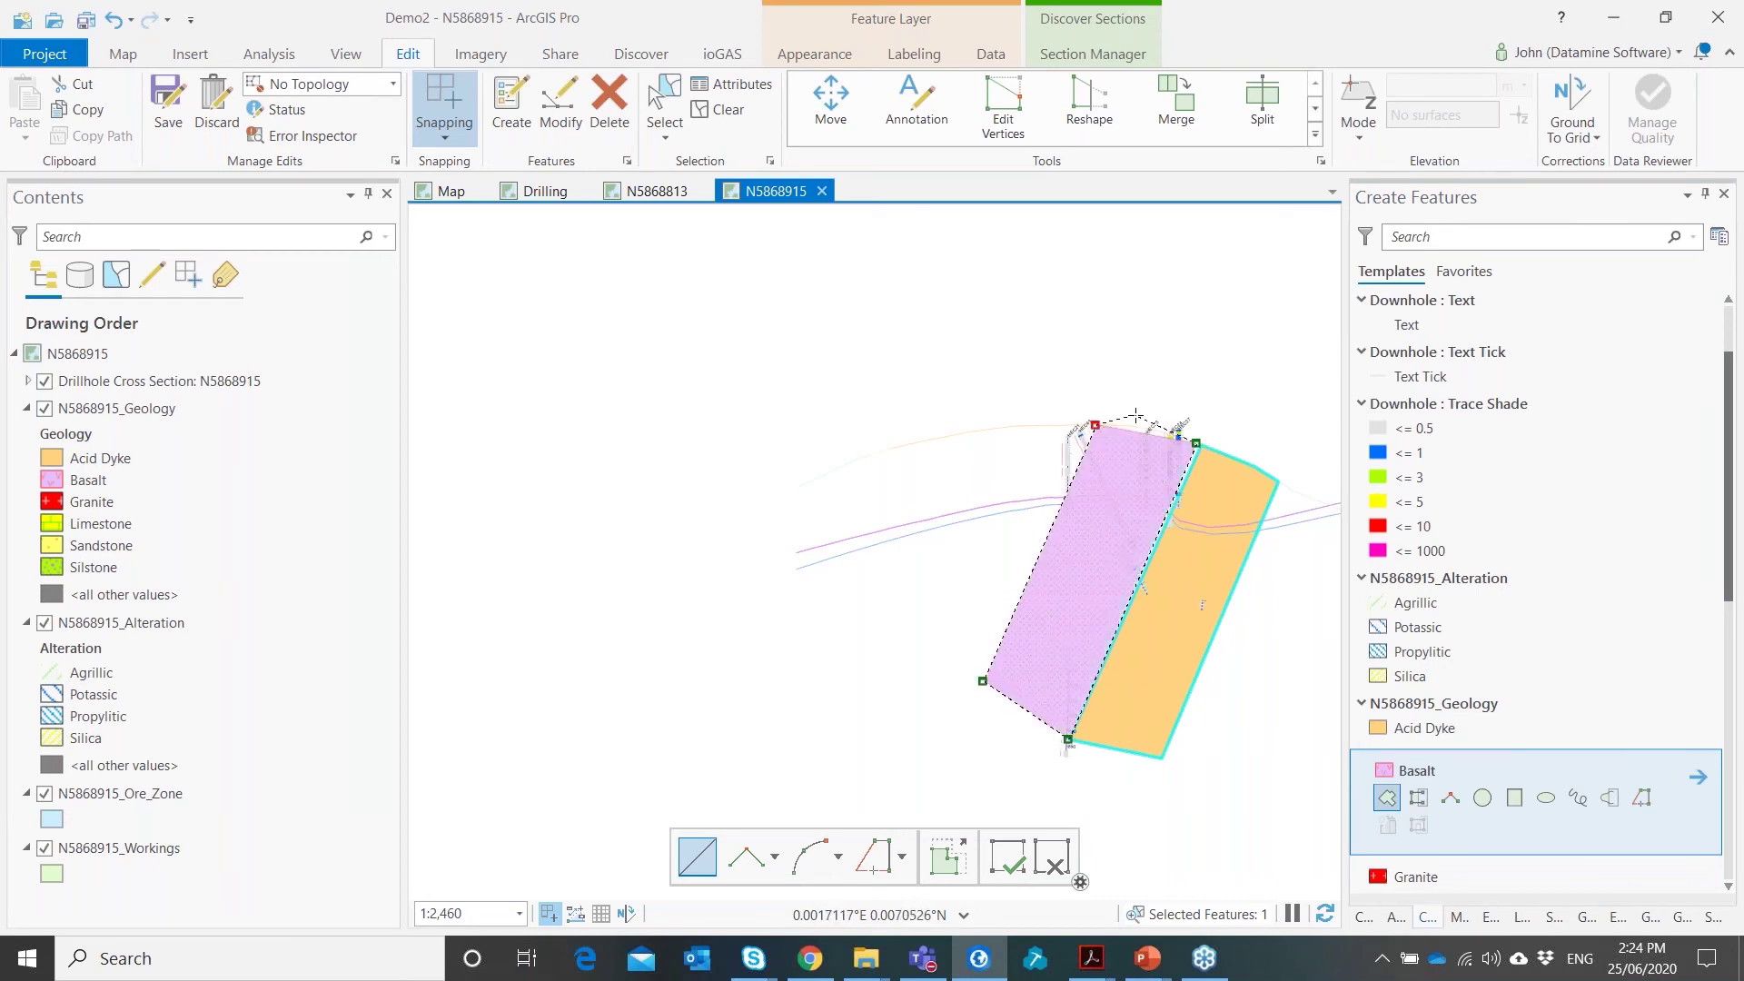
pyautogui.doubleClick(1135, 415)
# Digitise a Sandstone polygon in N5868915_Geology, snapped to the Basalt's left edge and closed along the surface line
pyautogui.scroll(-5, 1565, 748)
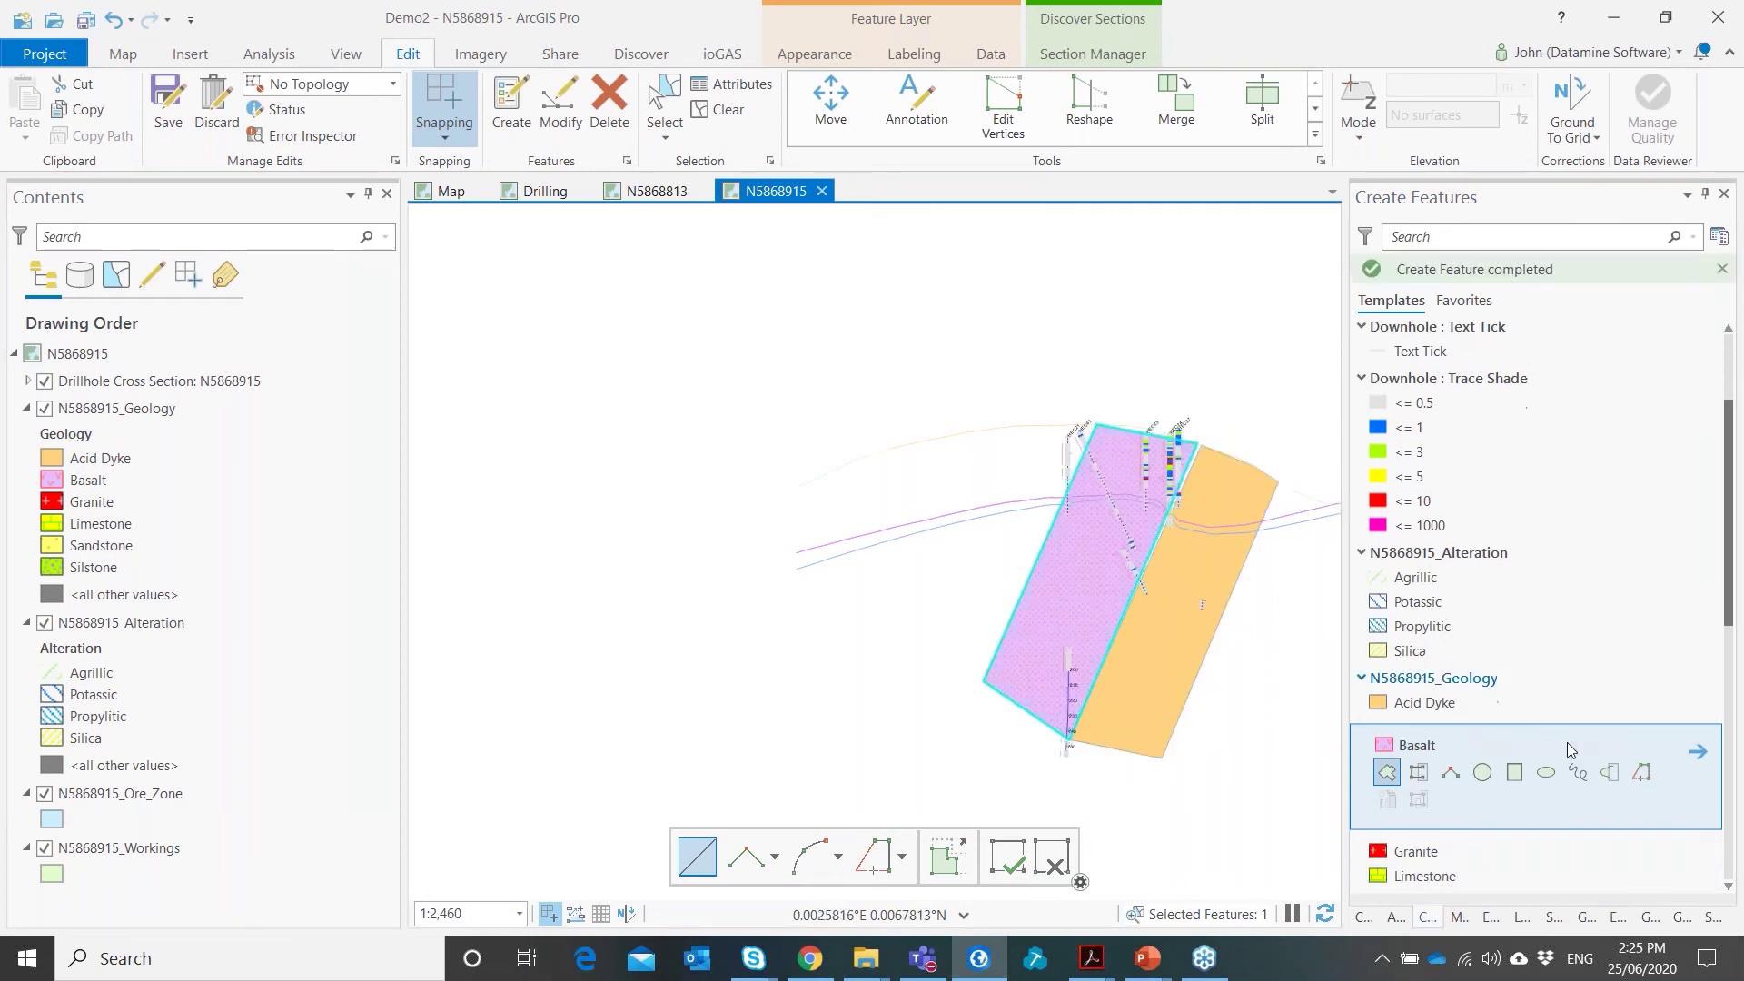
pyautogui.click(1379, 796)
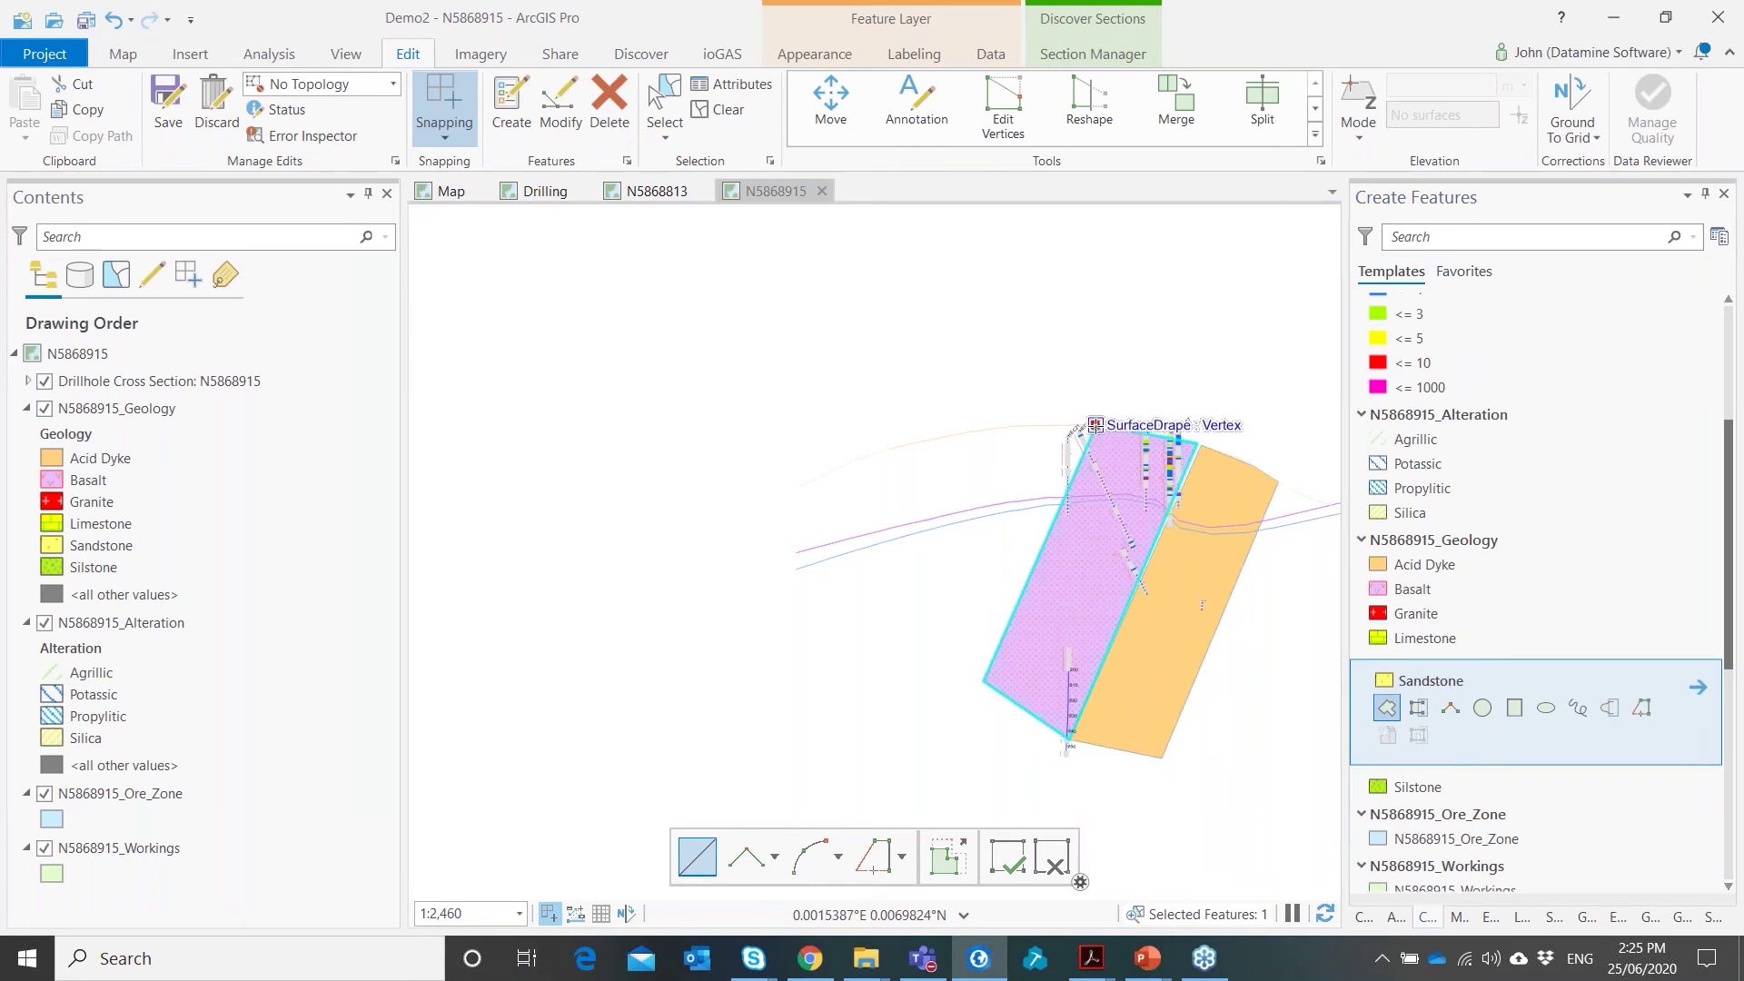
pyautogui.click(1094, 424)
pyautogui.click(982, 680)
pyautogui.click(886, 628)
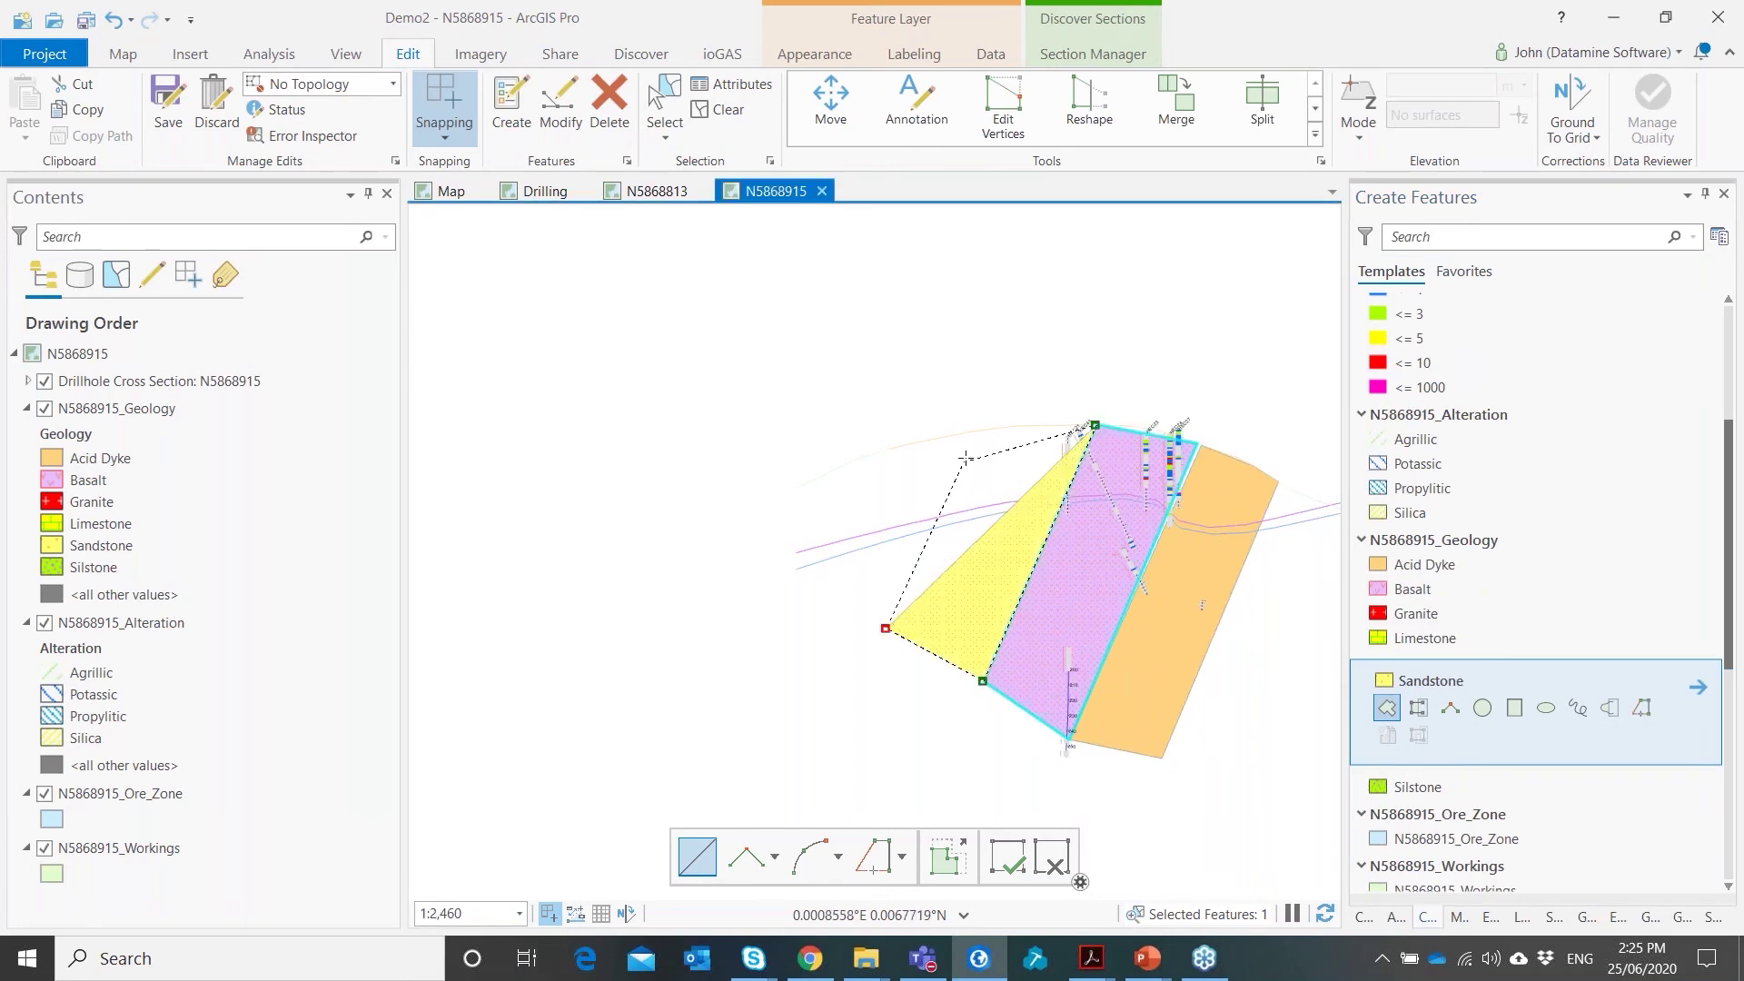
pyautogui.click(974, 430)
pyautogui.doubleClick(1027, 428)
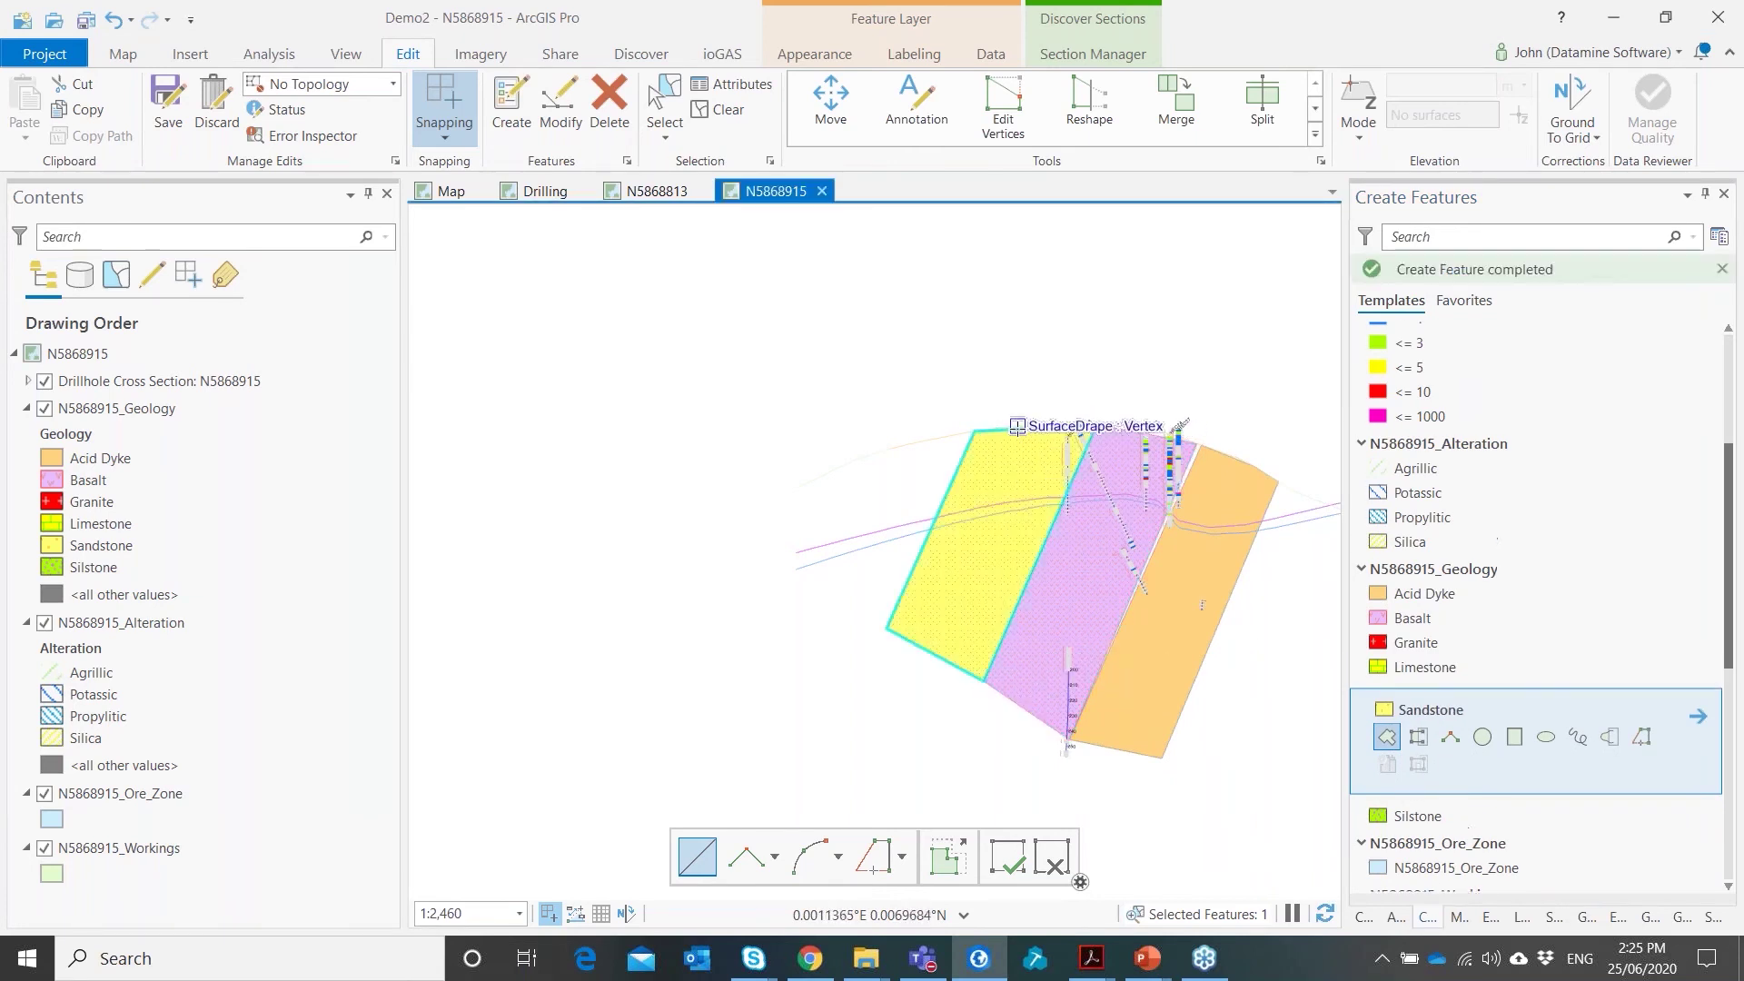
# Save the digitised polygon edits and clear the selection on section N5868915
pyautogui.click(193, 146)
pyautogui.click(896, 498)
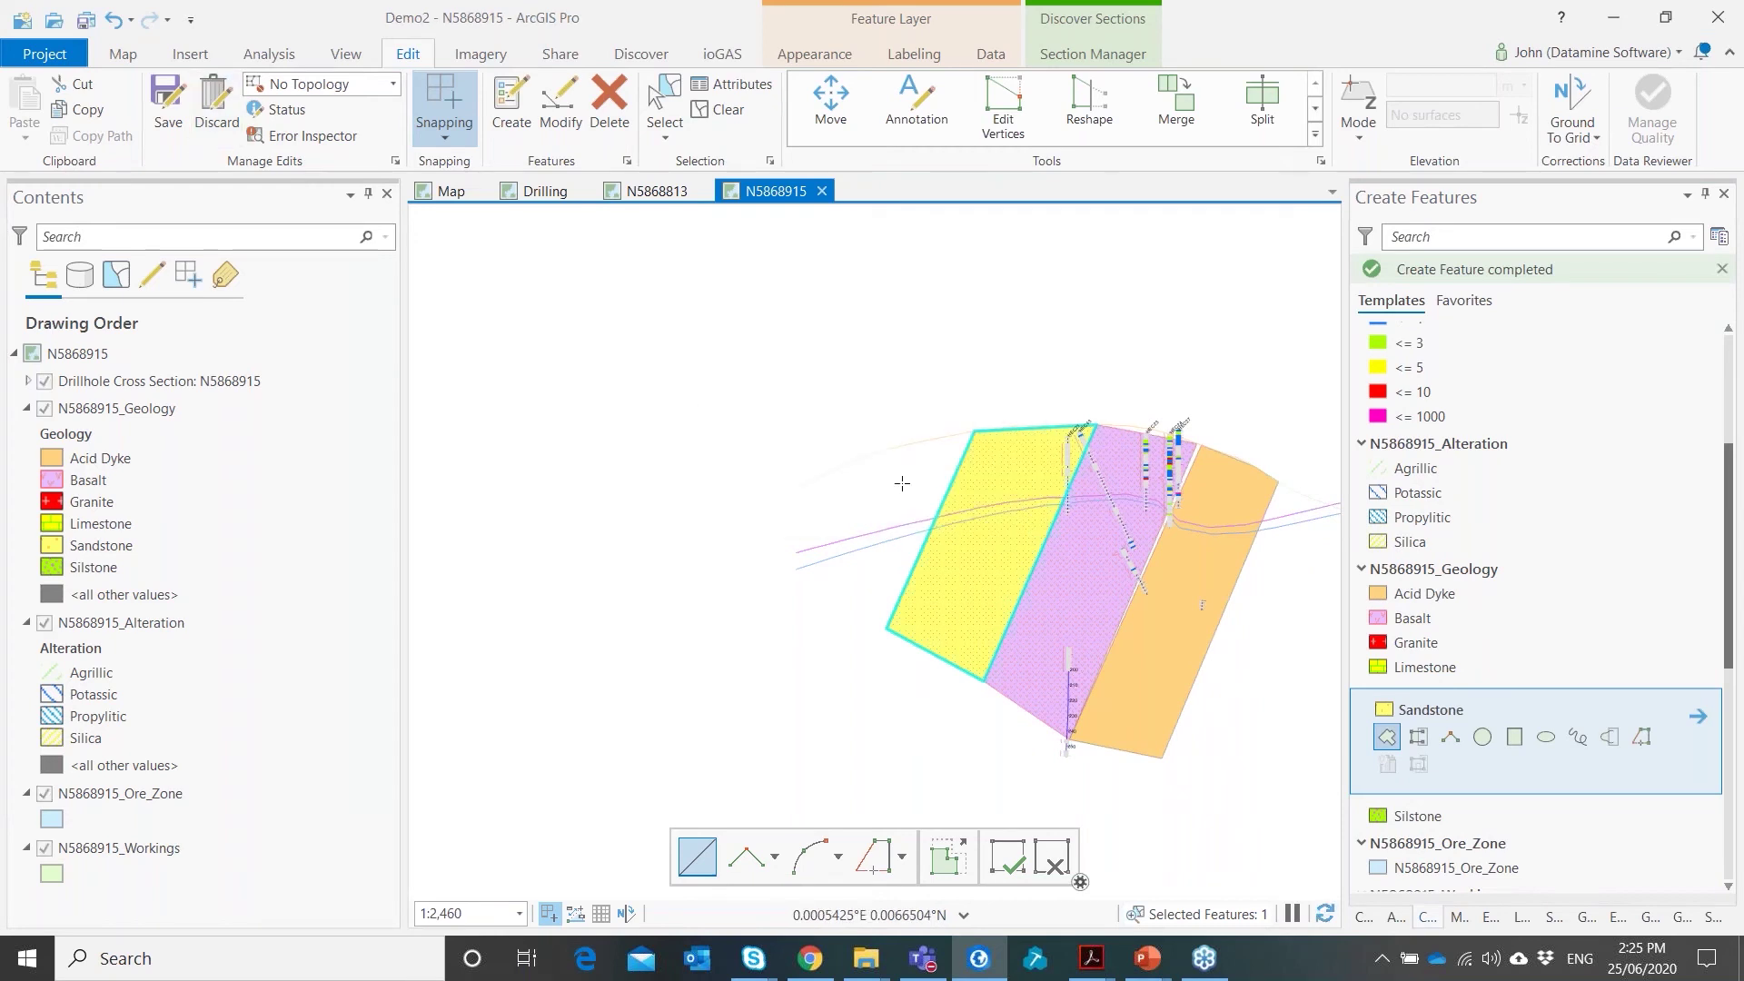
pyautogui.click(728, 111)
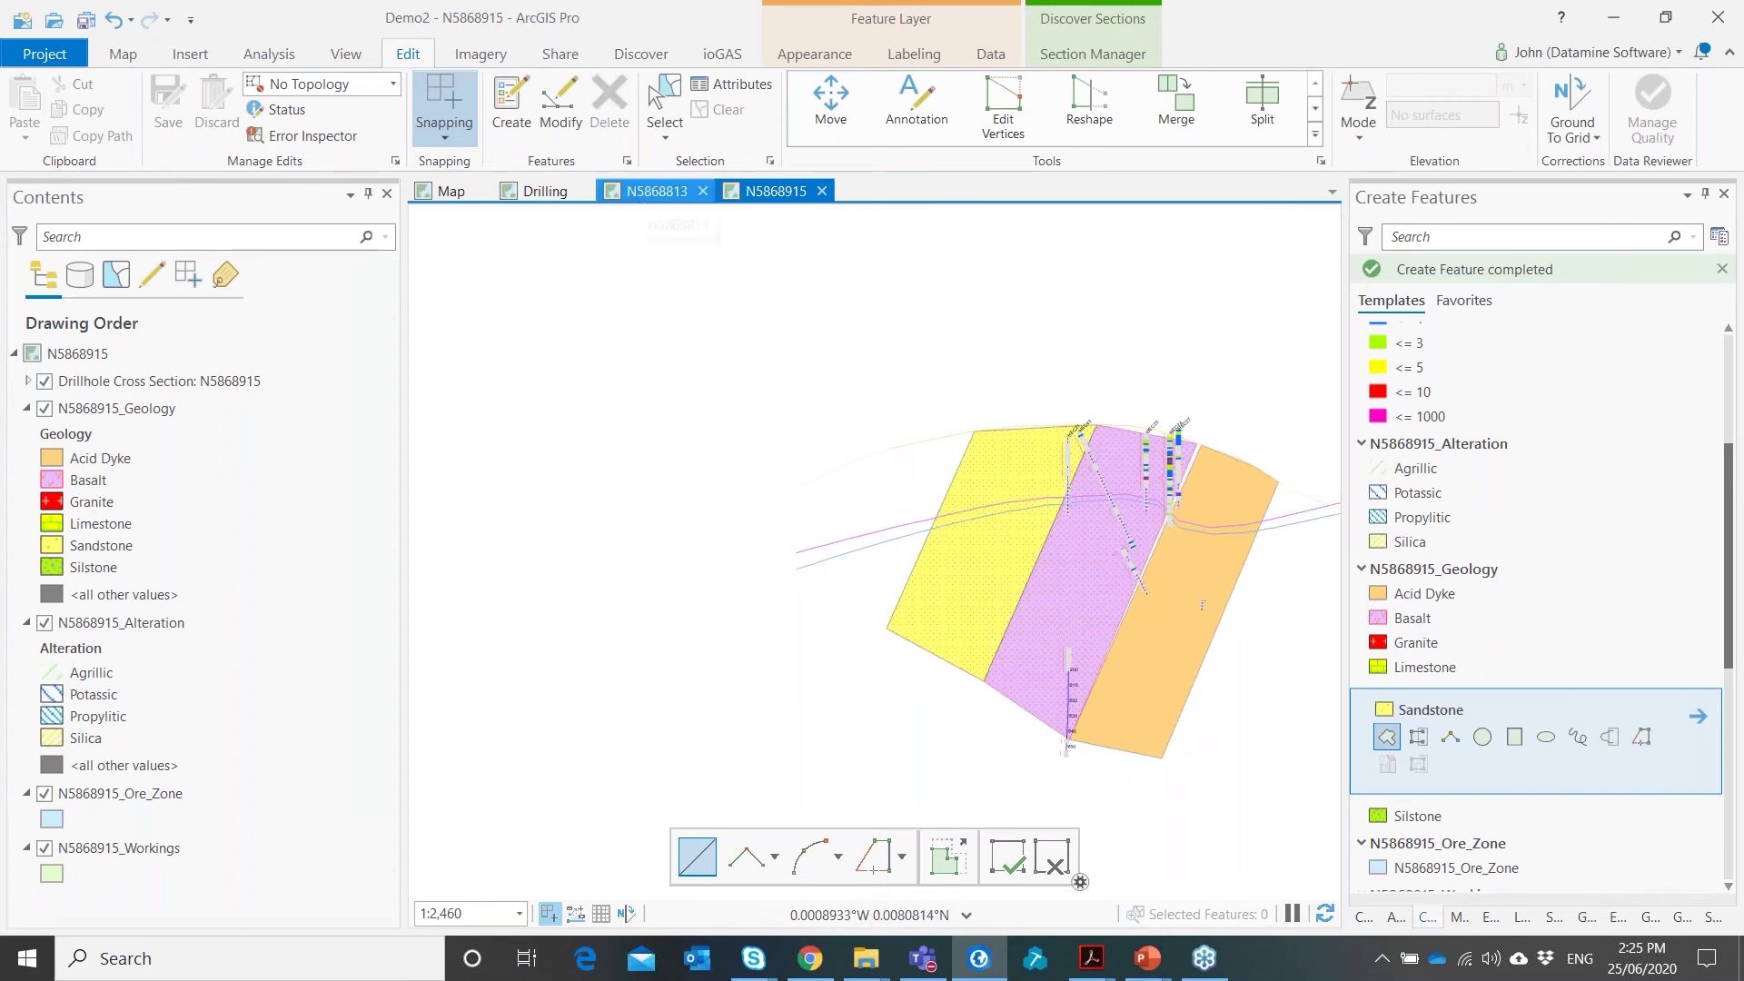
# Show section N5868813 and bring up the Section Grid layout settings for it
pyautogui.click(641, 195)
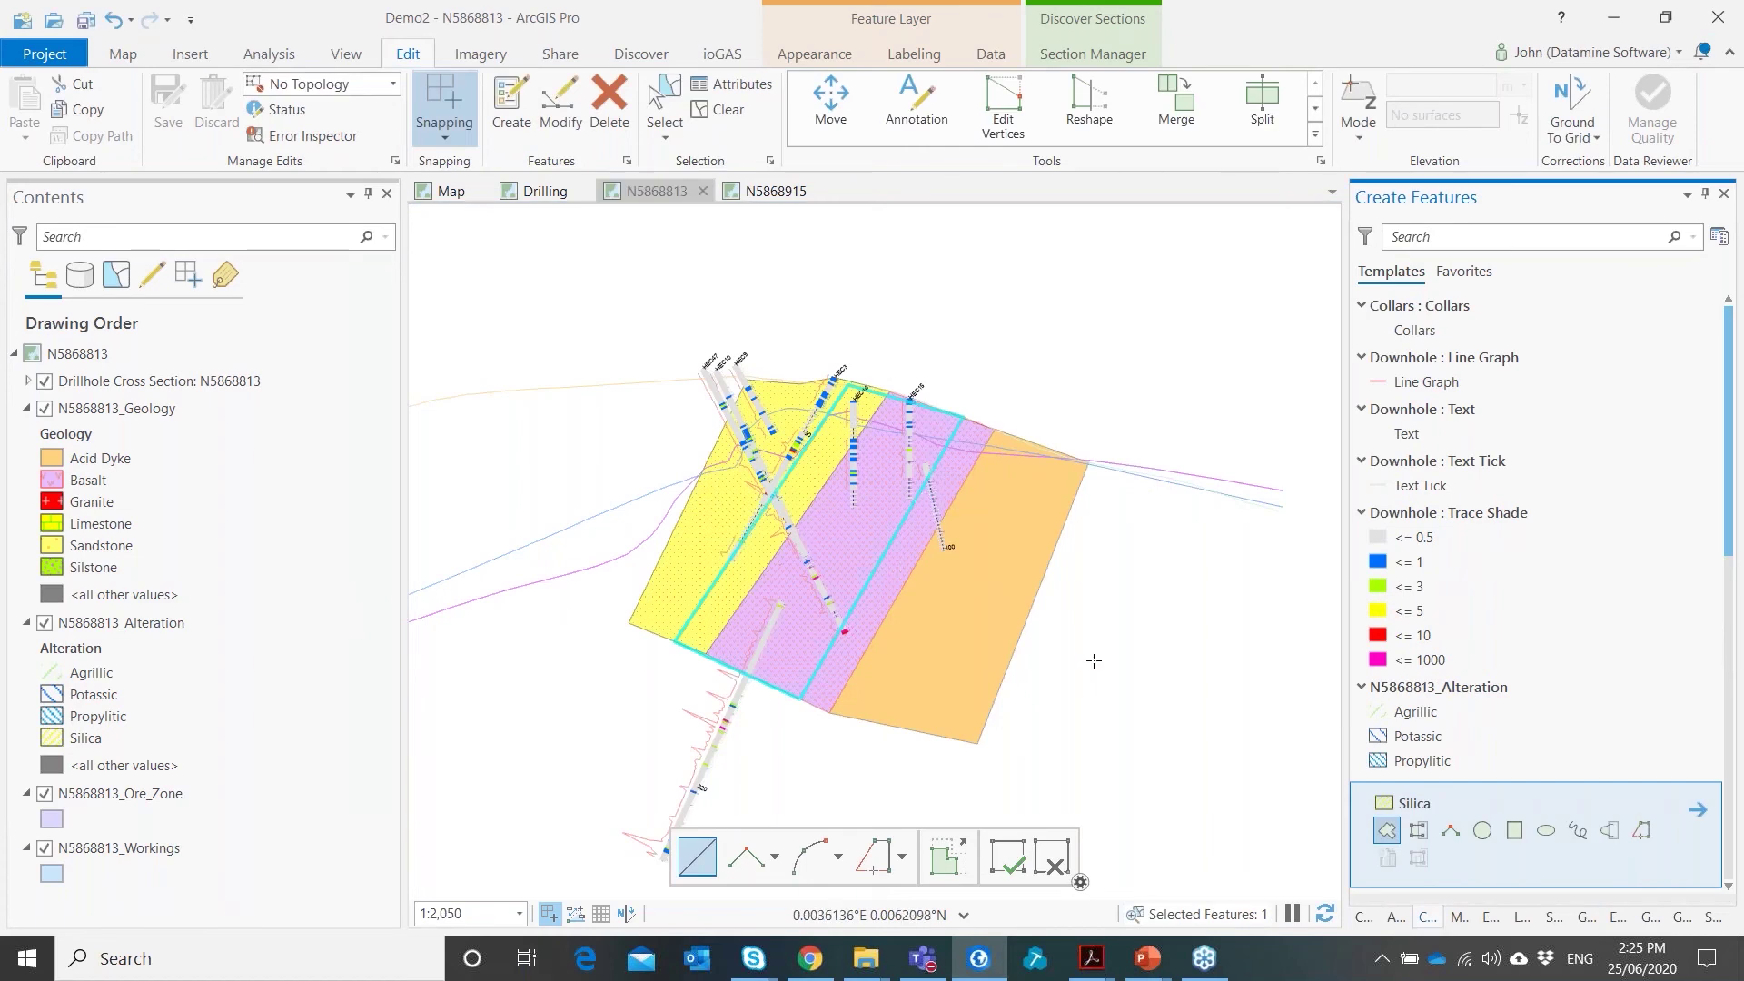
pyautogui.scroll(-2, 890, 556)
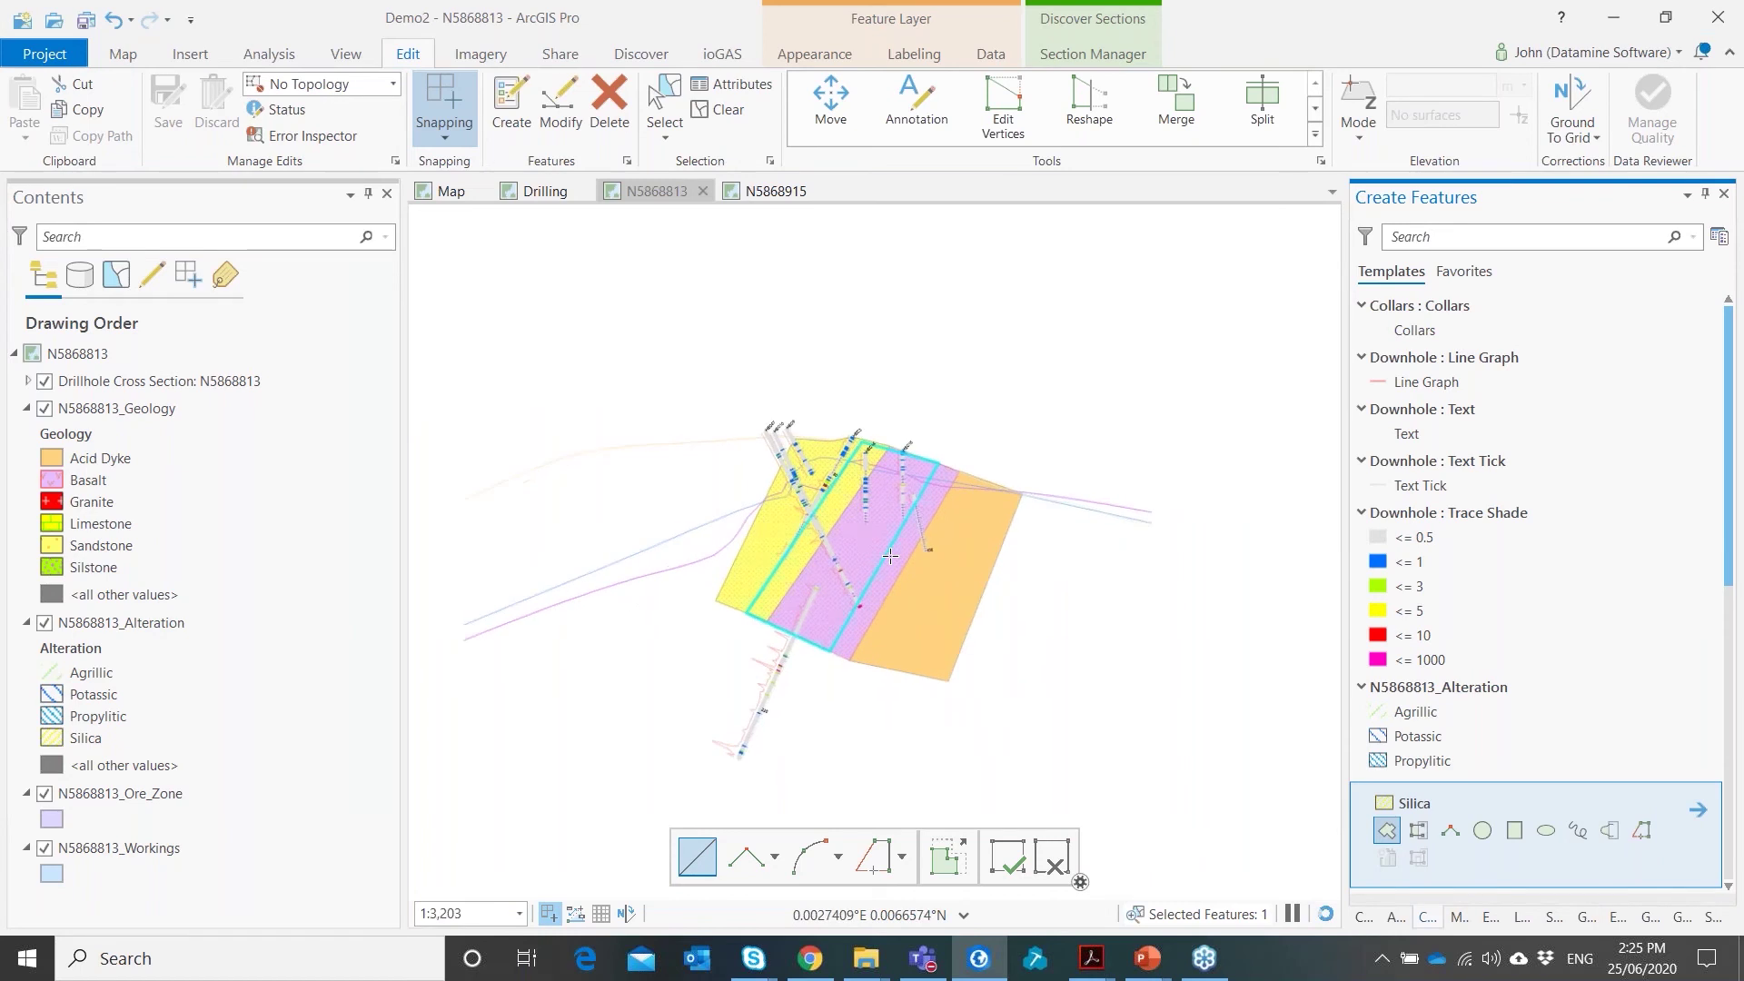
pyautogui.scroll(2, 890, 555)
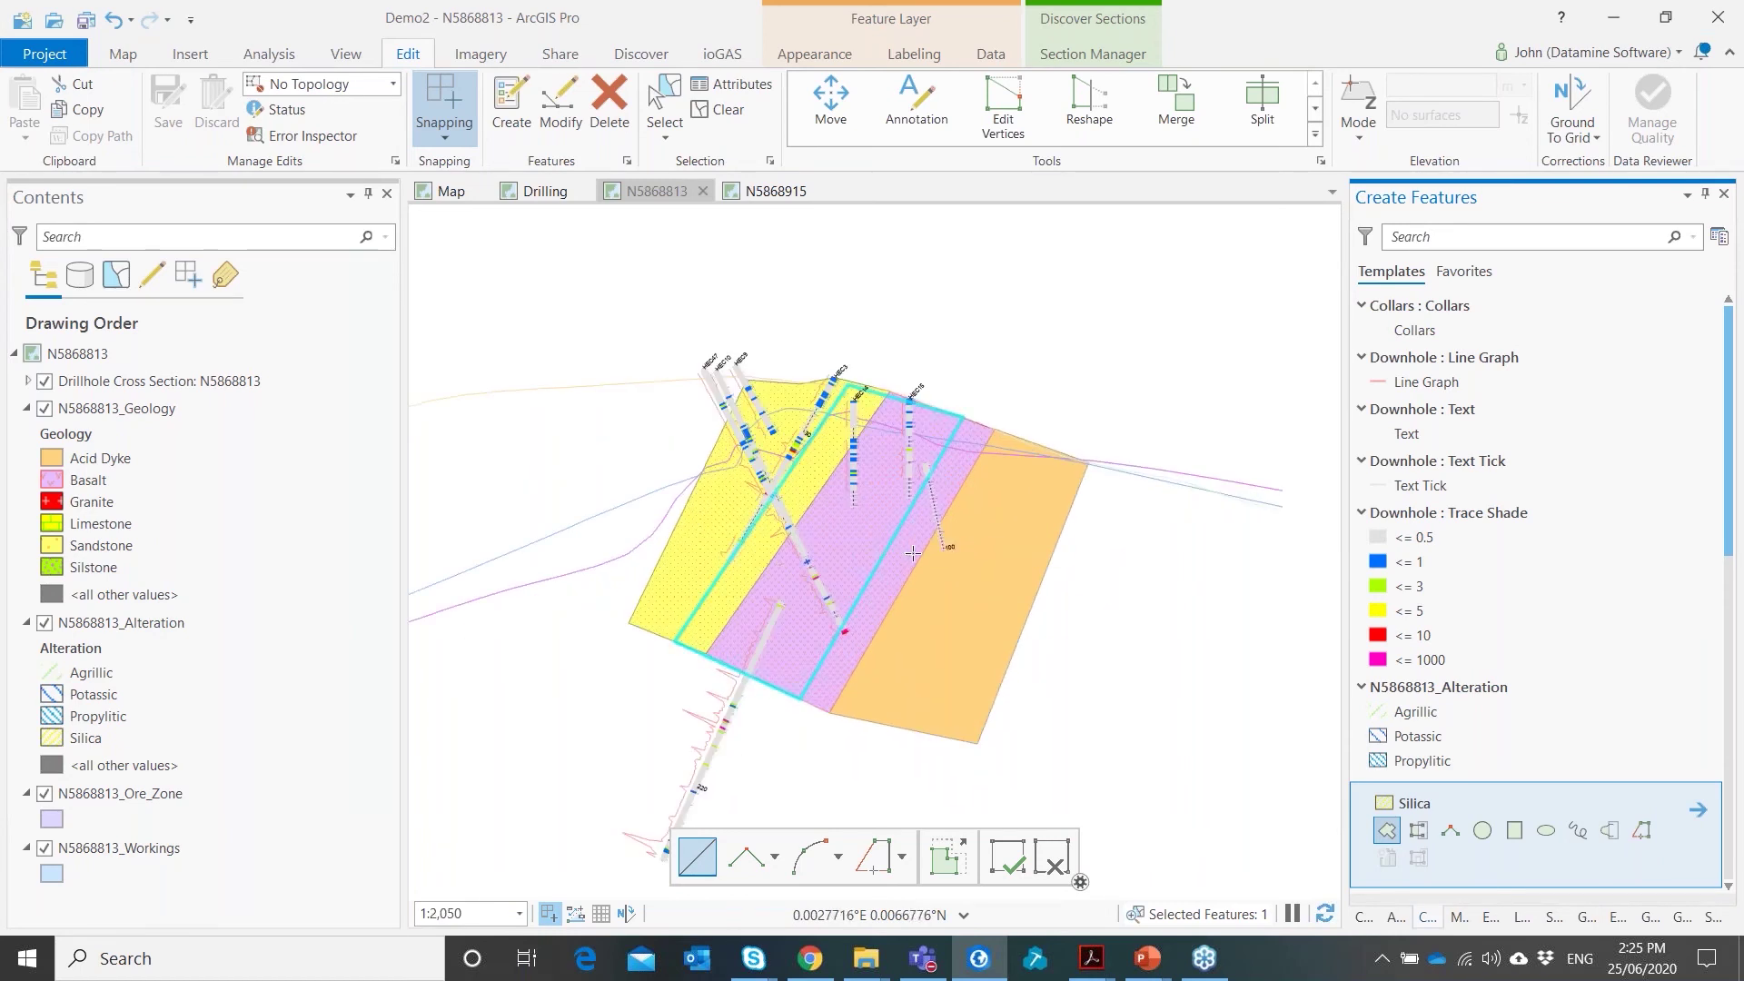
pyautogui.scroll(-1, 913, 555)
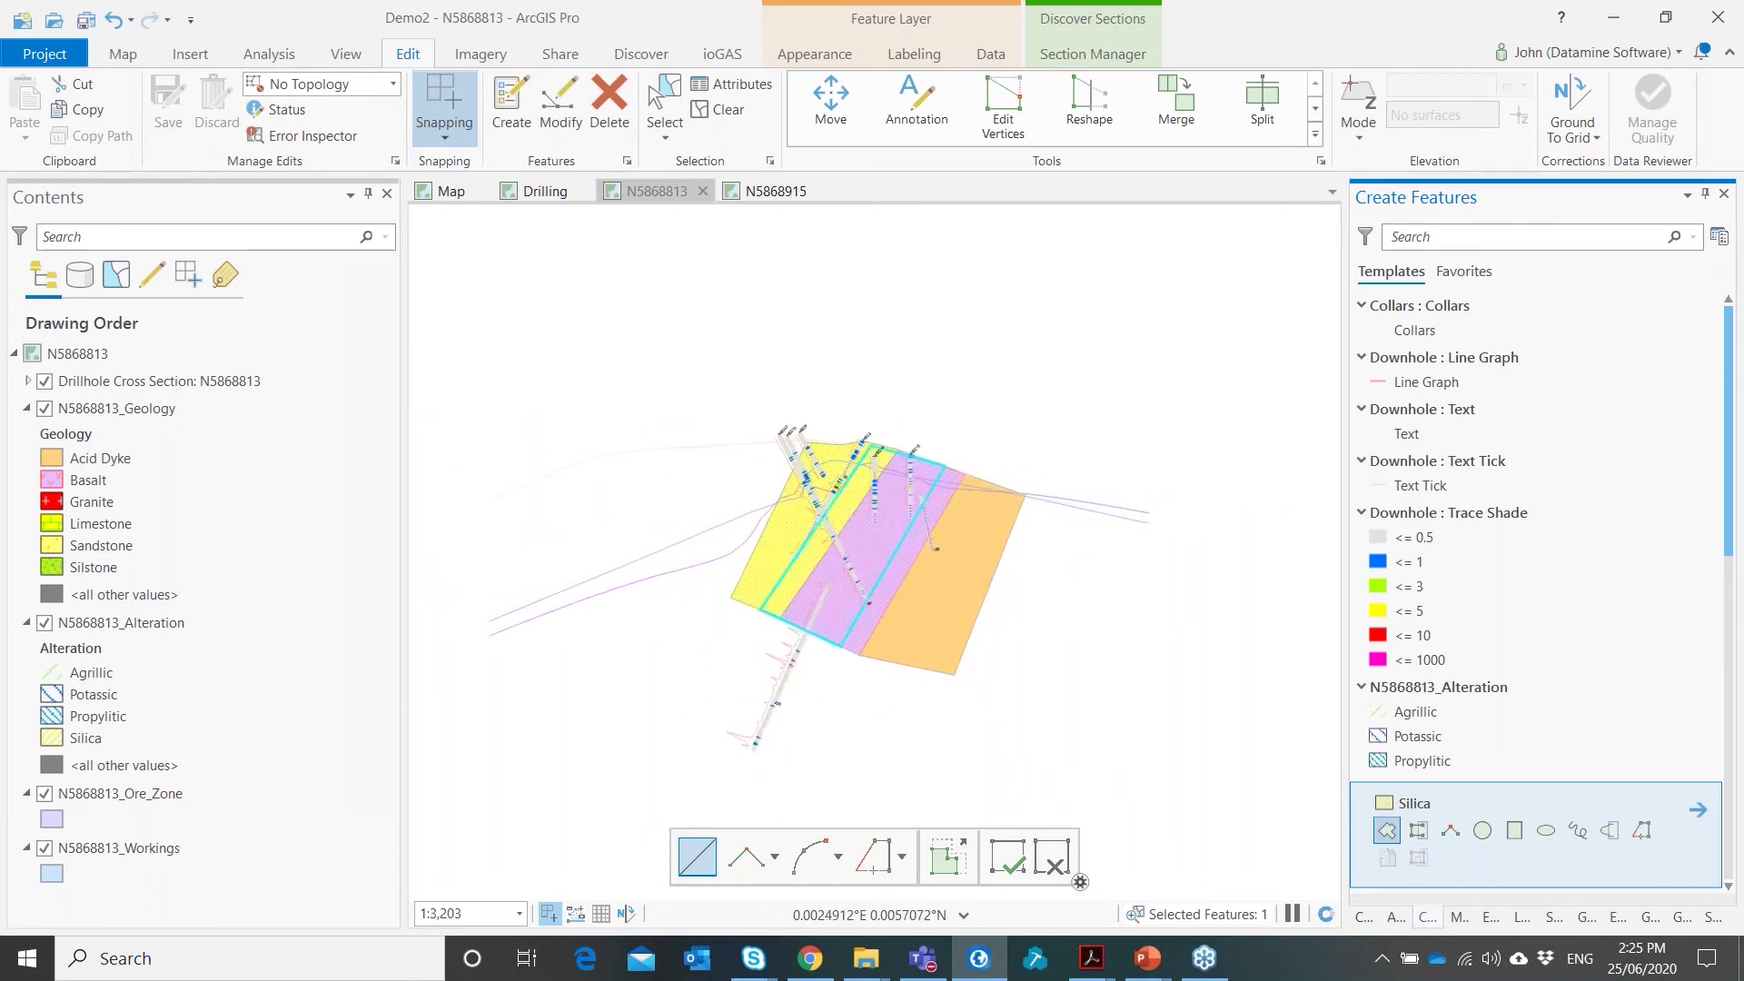
pyautogui.moveTo(858, 693); pyautogui.dragTo(850, 638)
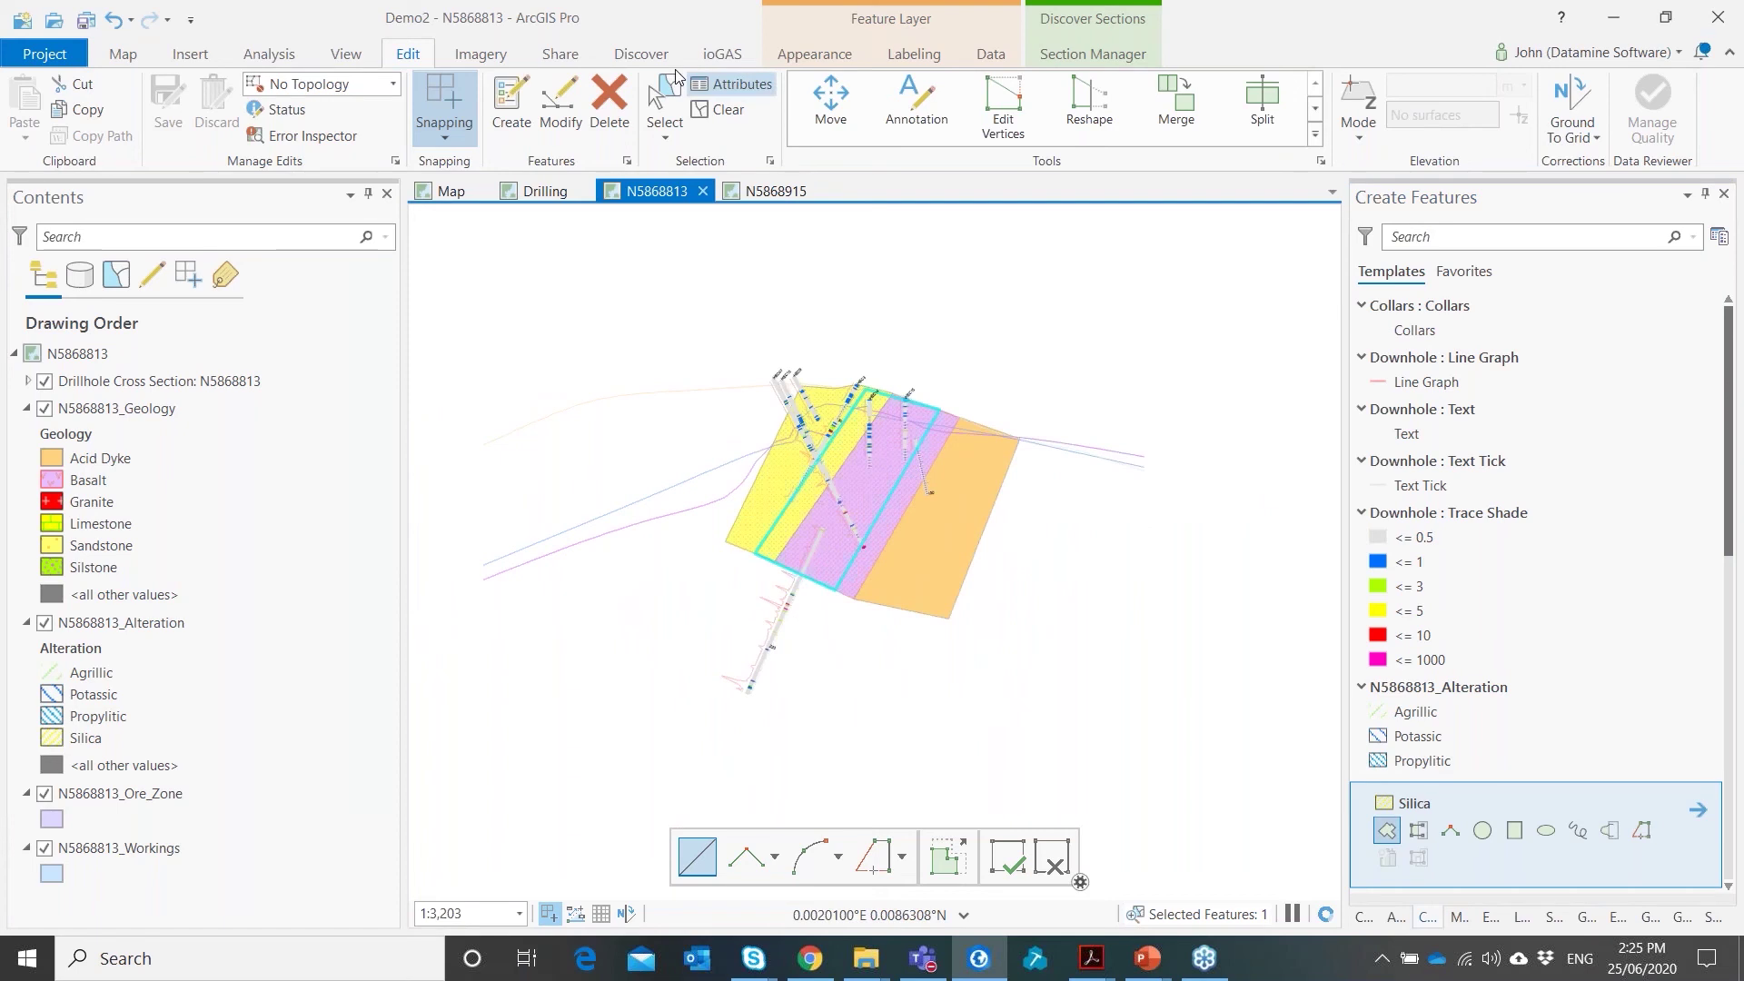
pyautogui.click(643, 56)
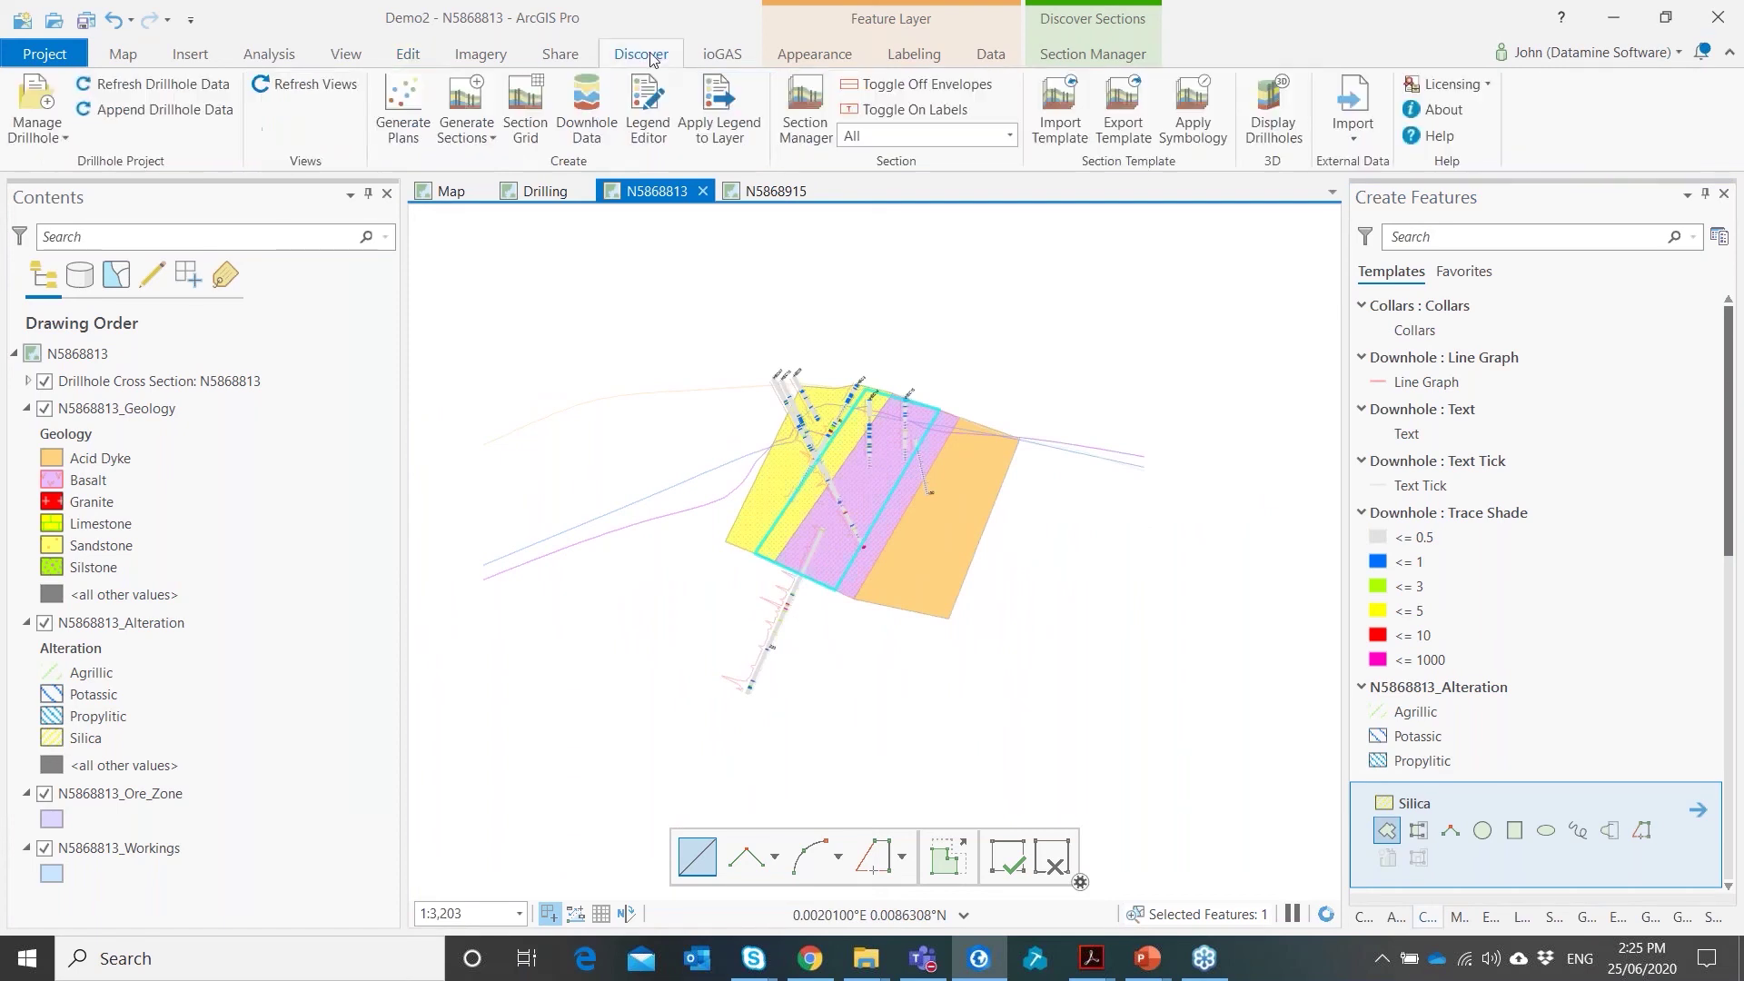
pyautogui.click(521, 105)
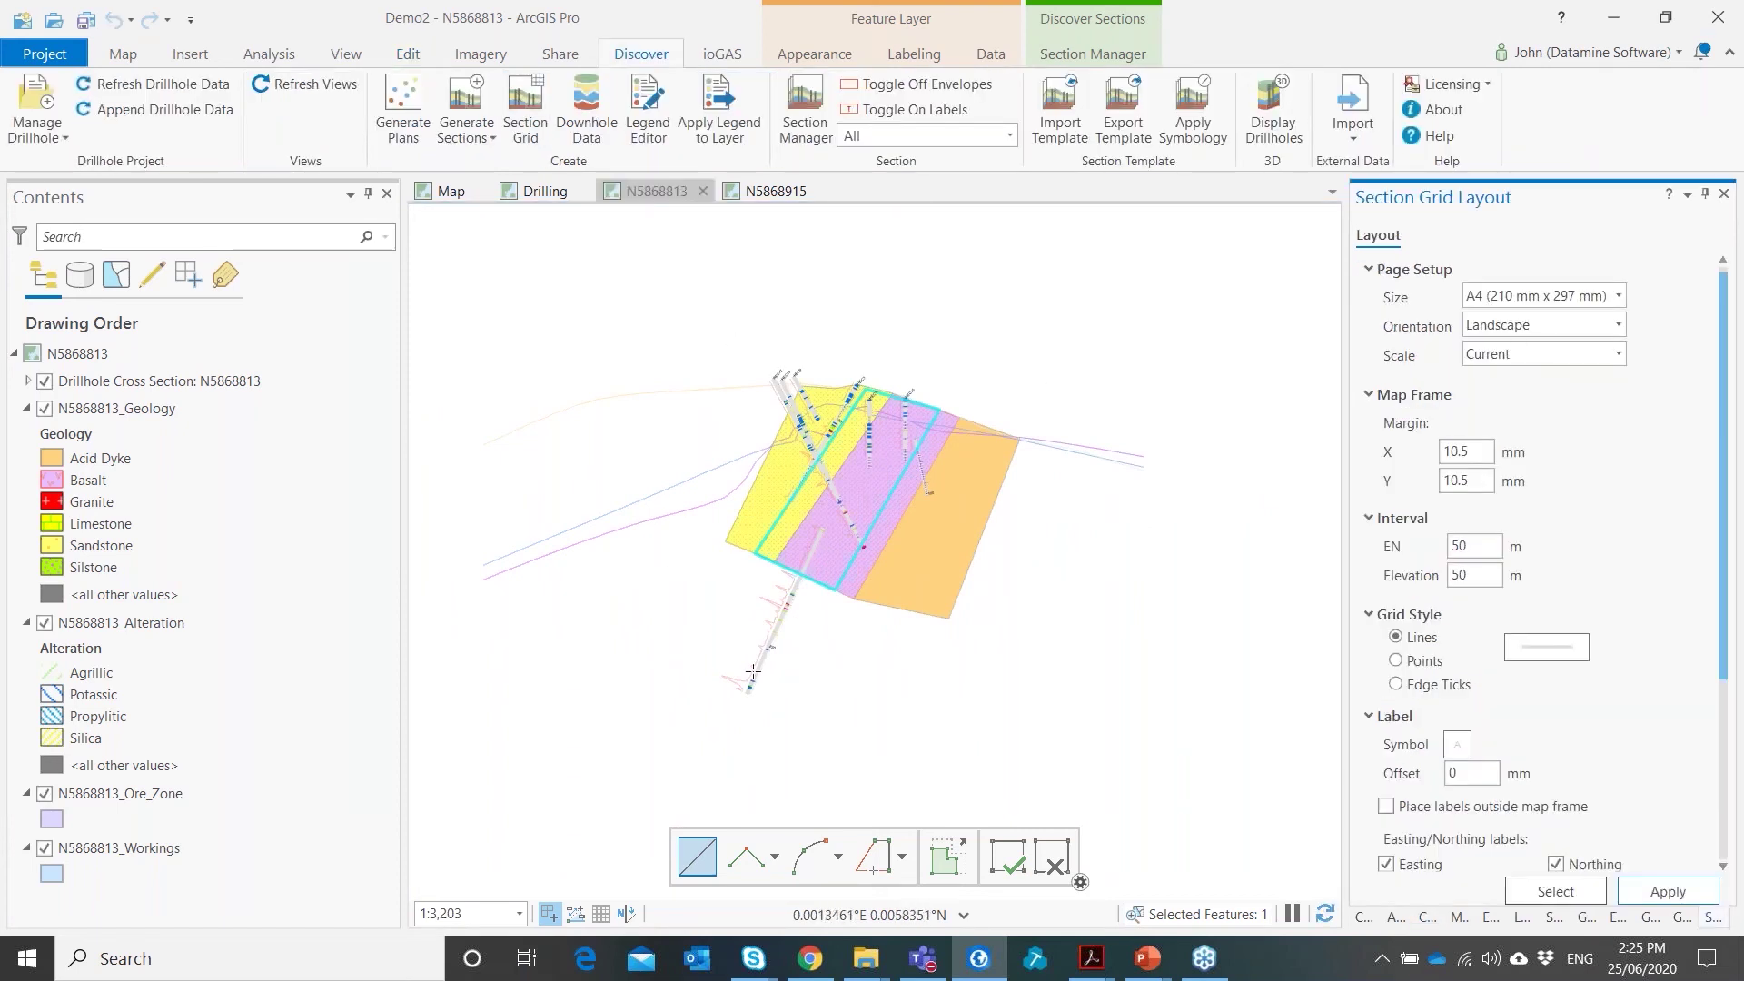
# Keep the section grid layout at the current scale and turn off its Northing labels, leaving only Easting labels
pyautogui.click(1544, 355)
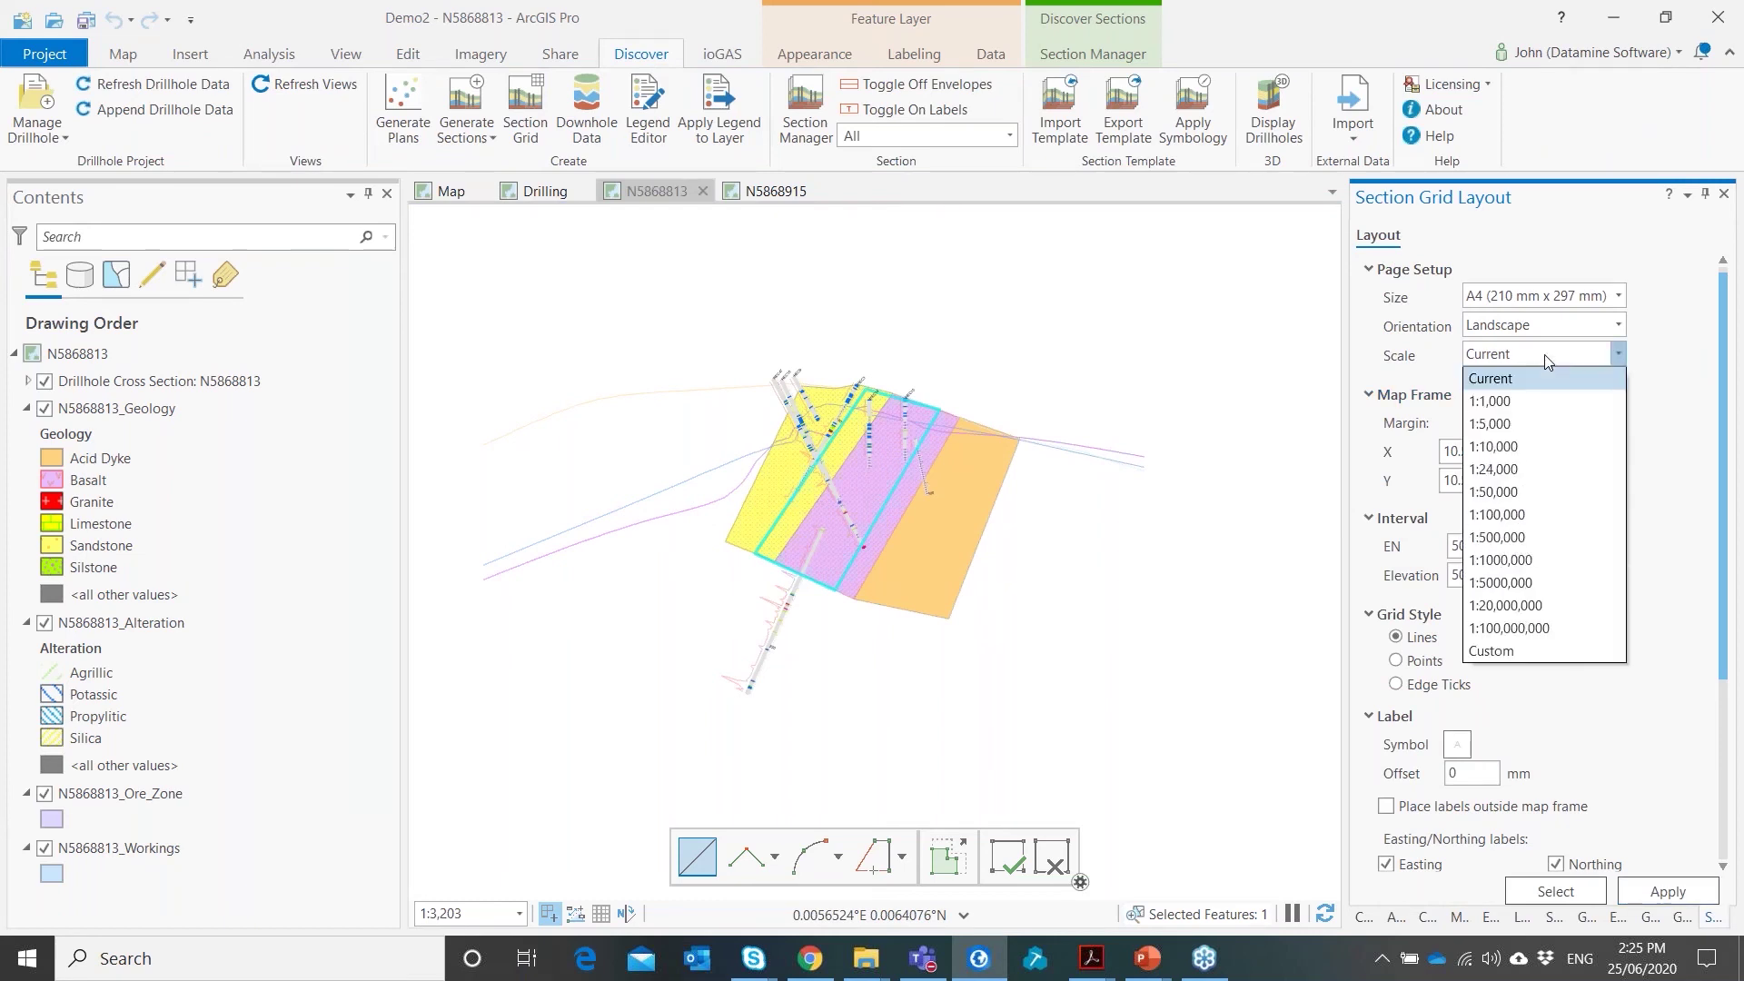
pyautogui.click(1544, 354)
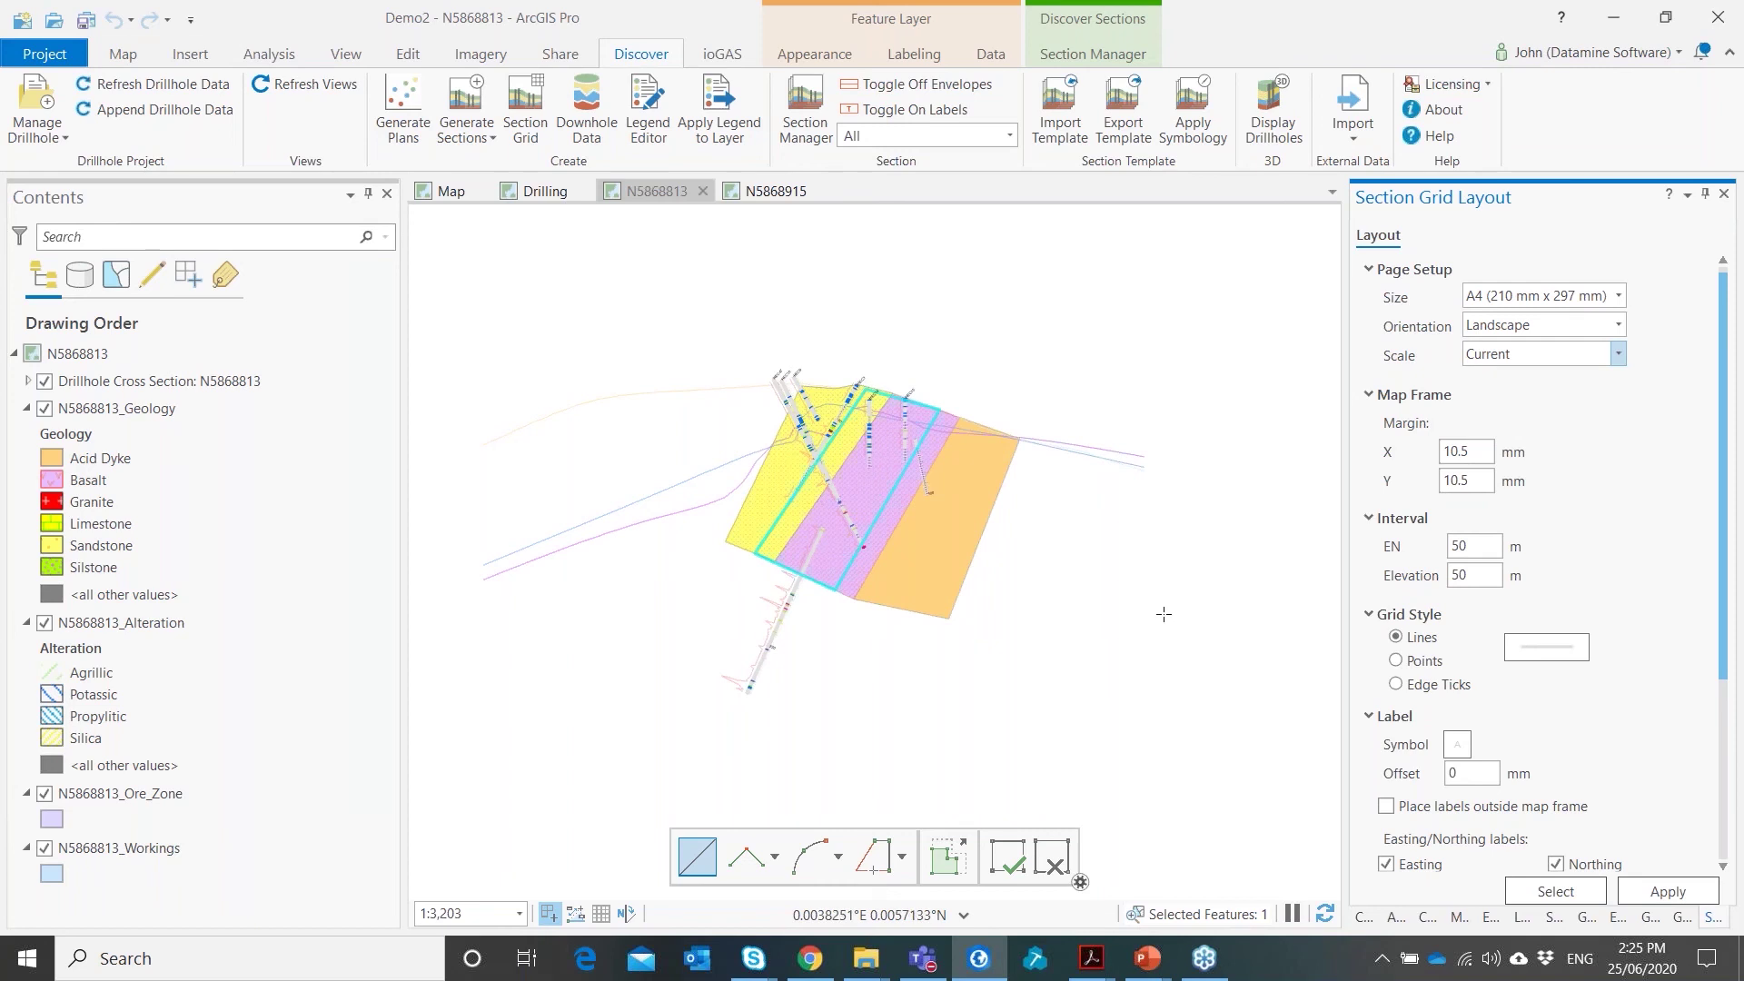
pyautogui.scroll(-2, 1553, 663)
pyautogui.scroll(-3, 1553, 669)
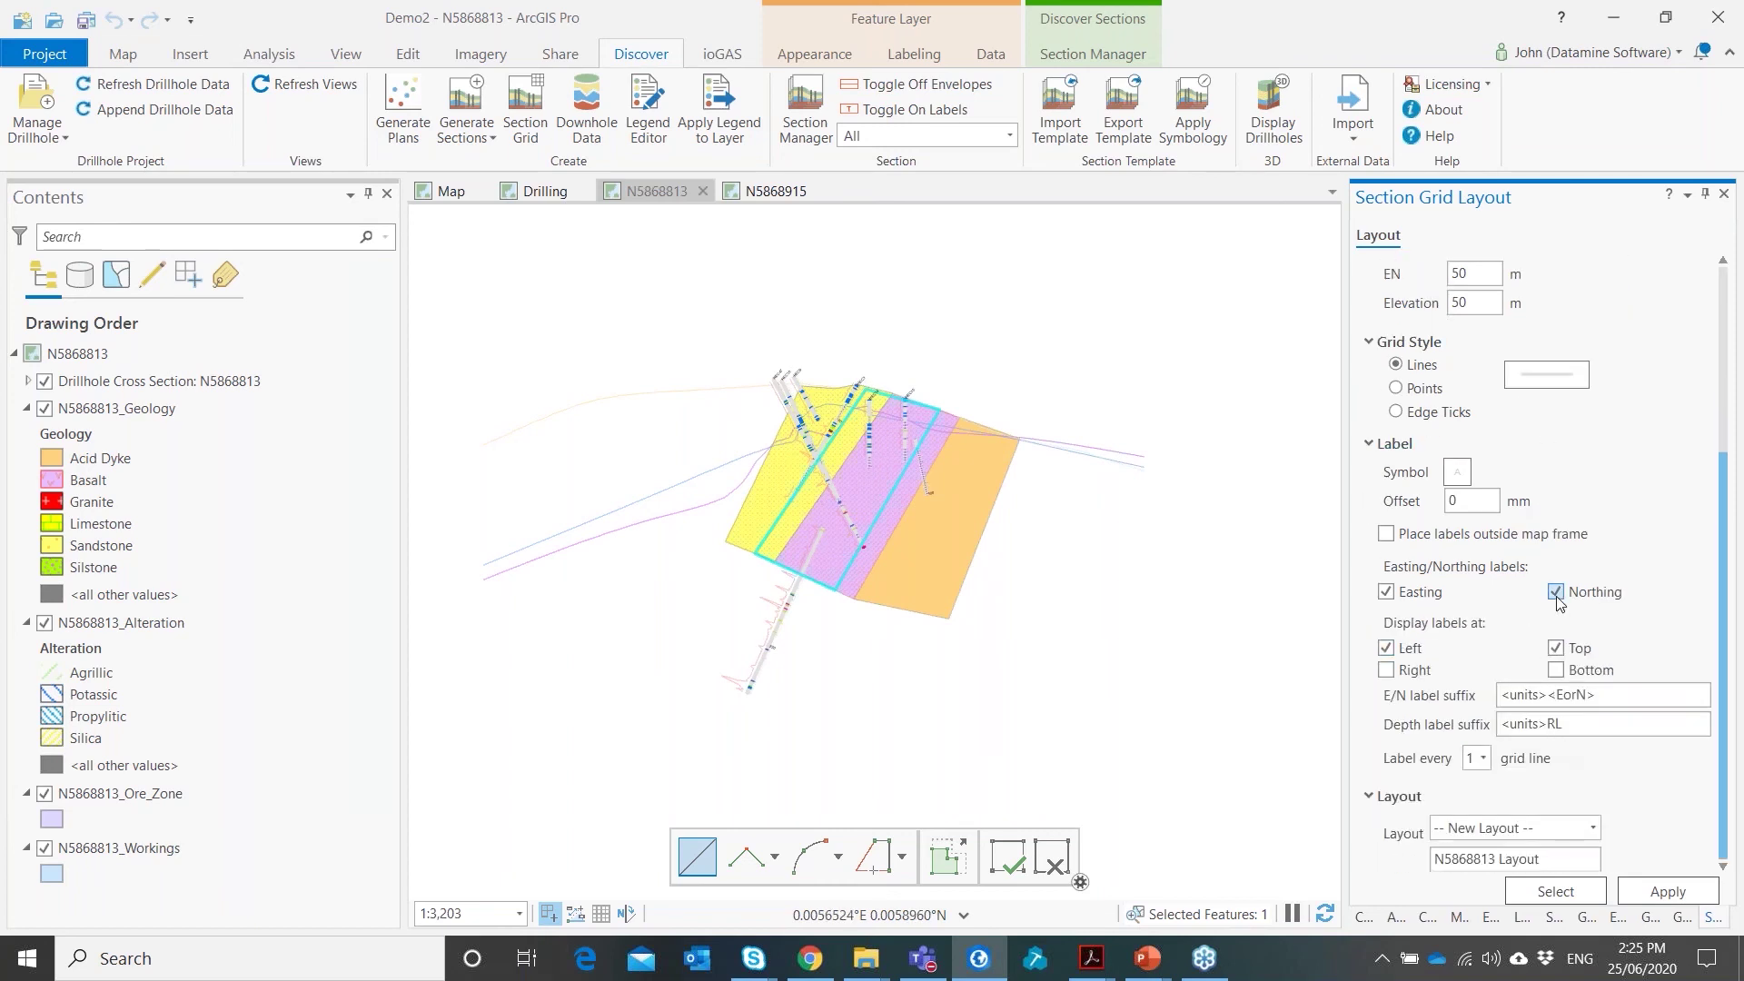
pyautogui.click(1556, 592)
pyautogui.scroll(1, 958, 637)
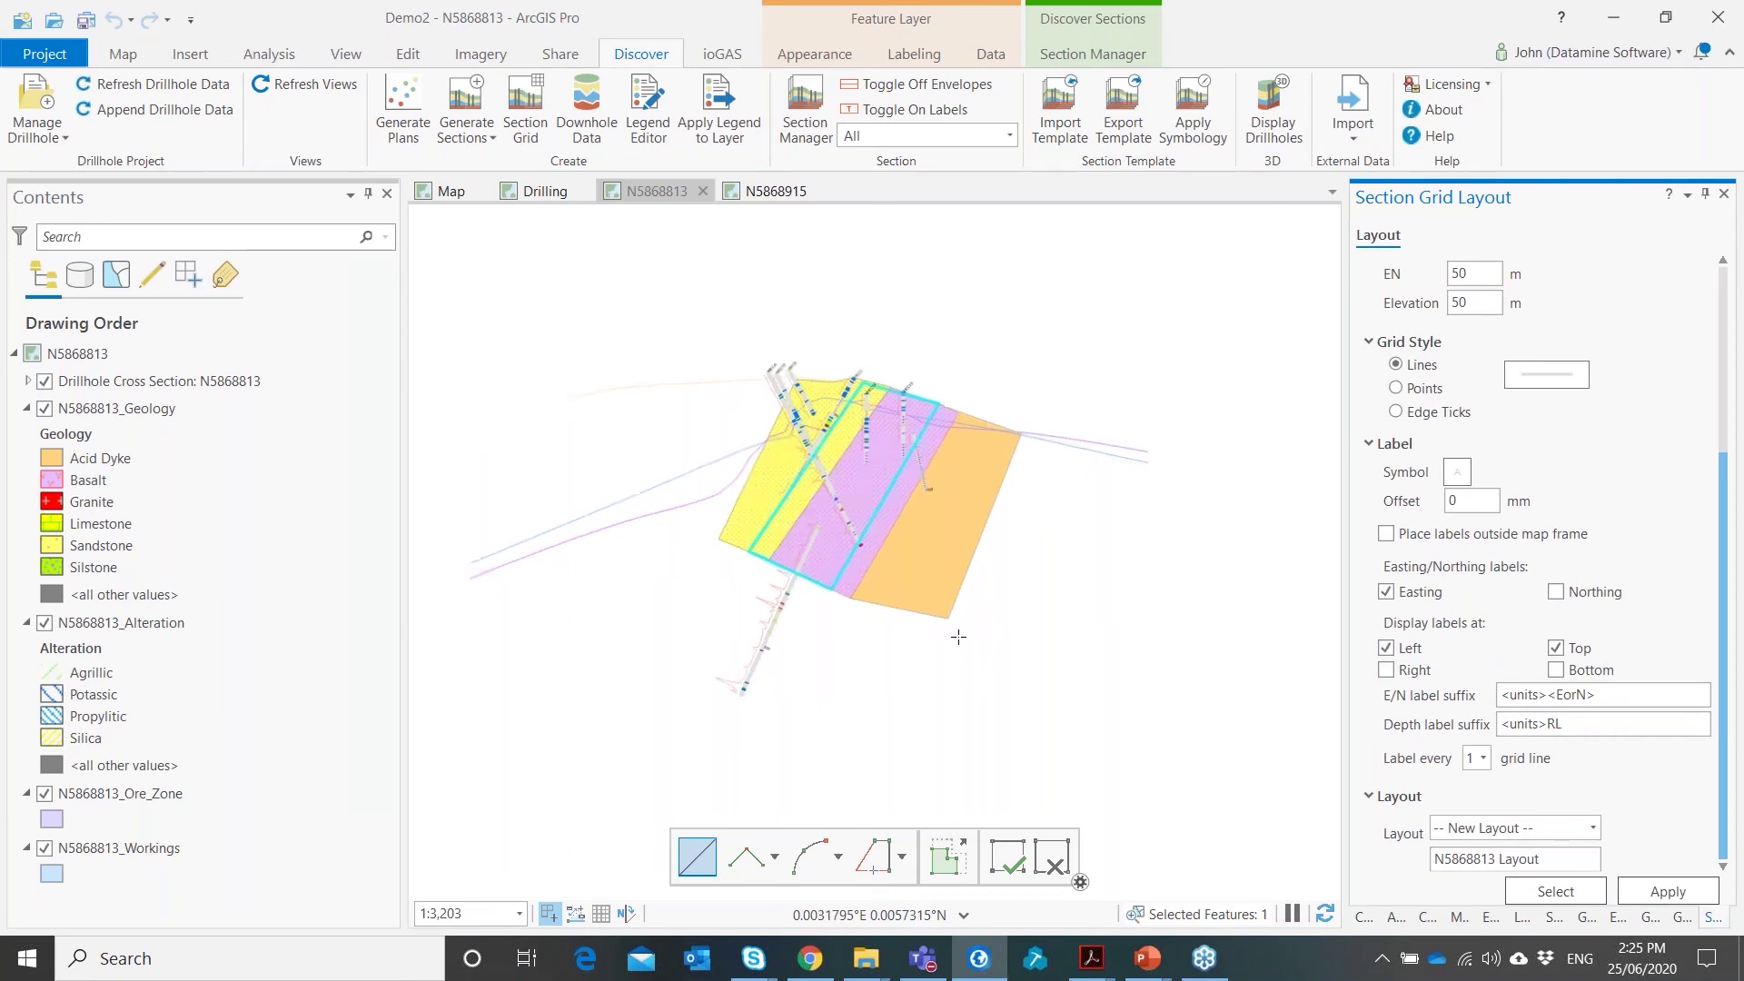
pyautogui.scroll(-1, 958, 637)
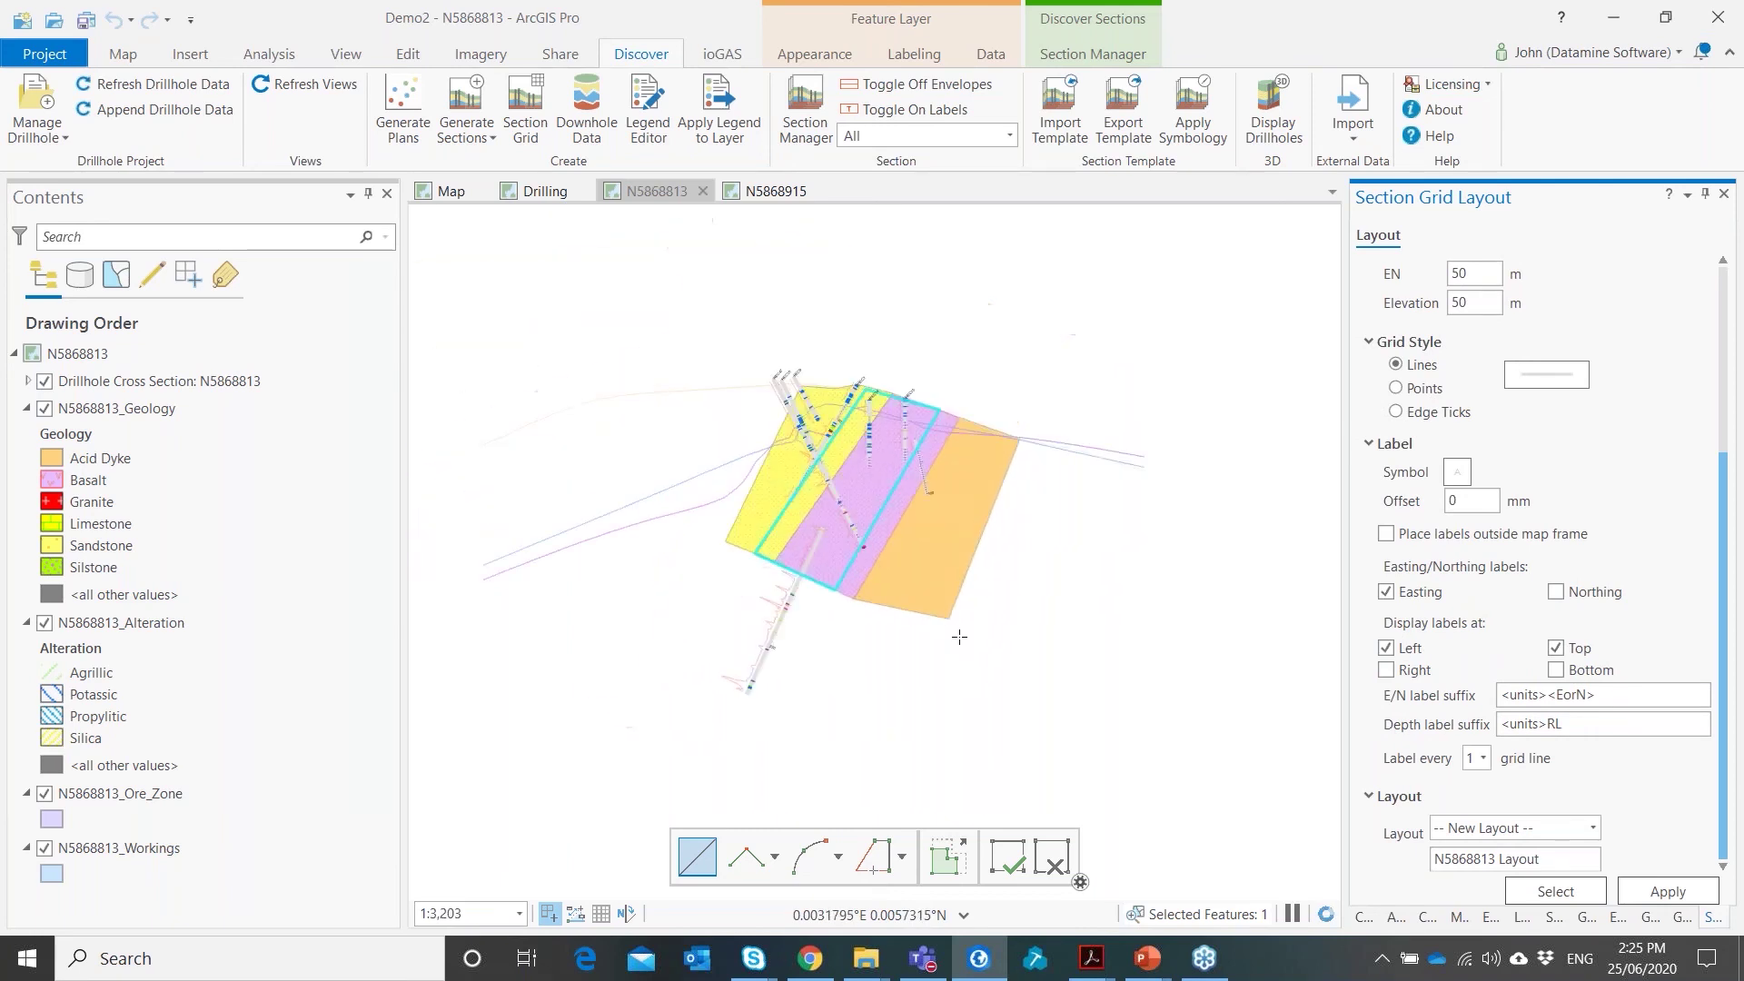
# Place the page frame around section N5868813's drillholes and geology polygons, and generate the new N5868813 Layout from it
pyautogui.click(1555, 891)
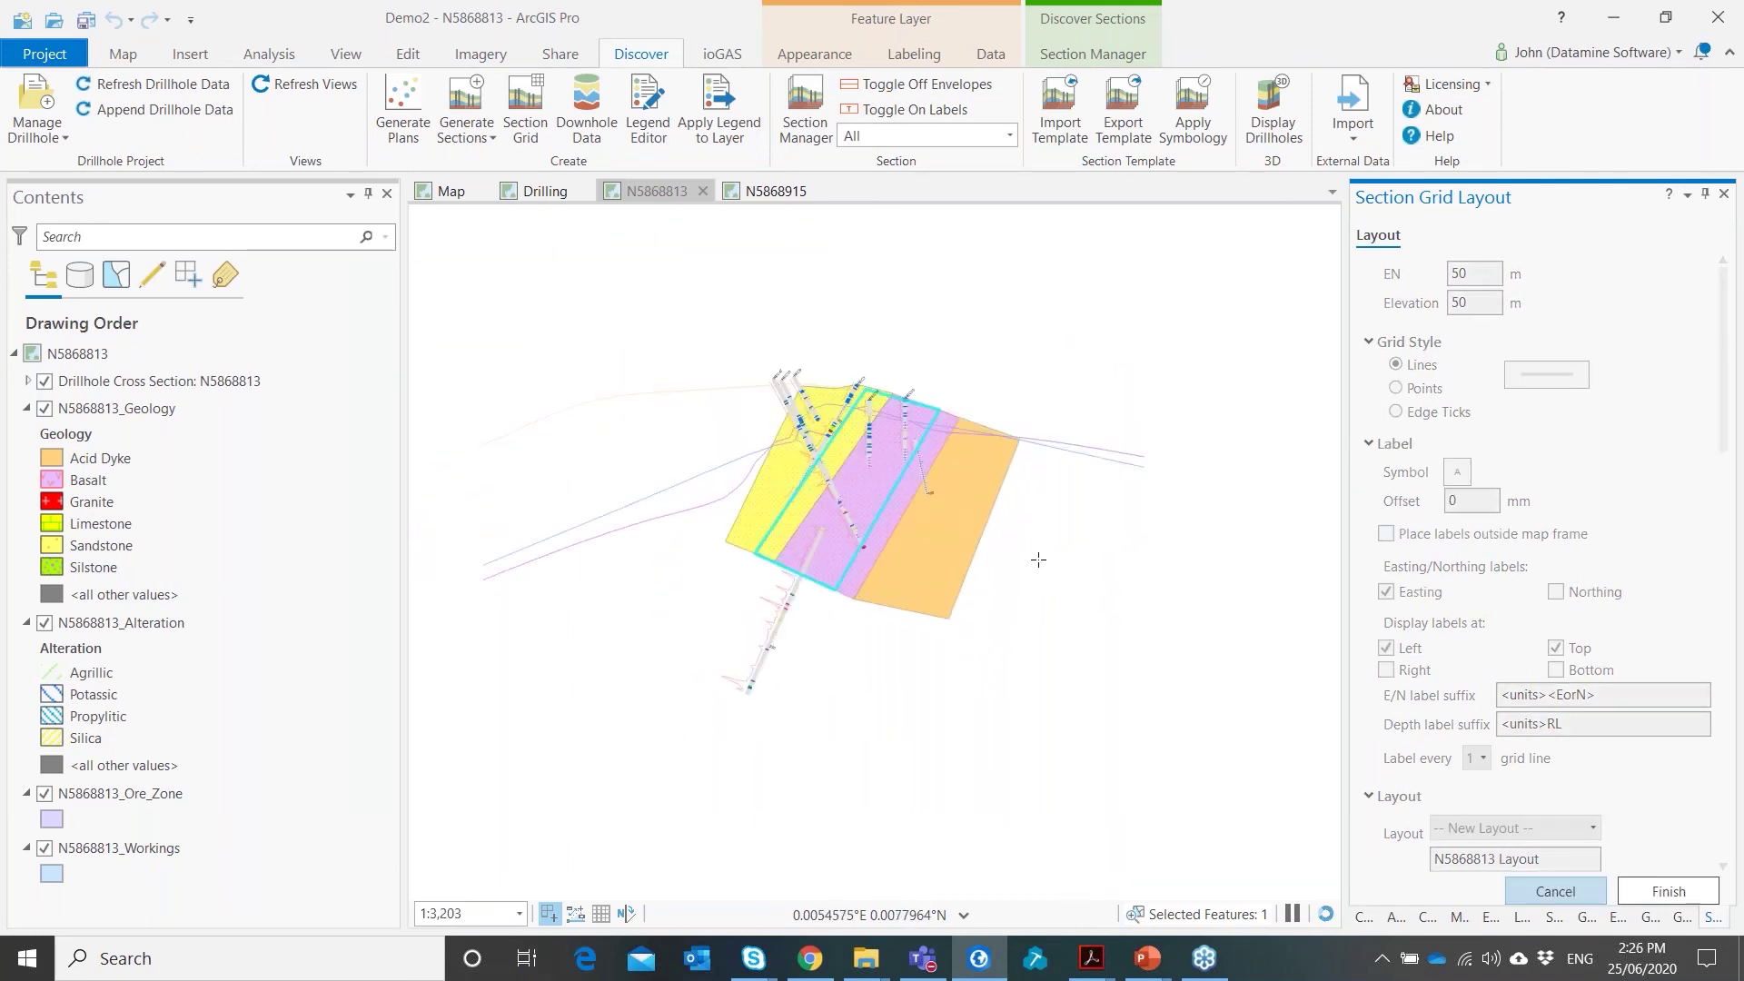
pyautogui.click(1005, 623)
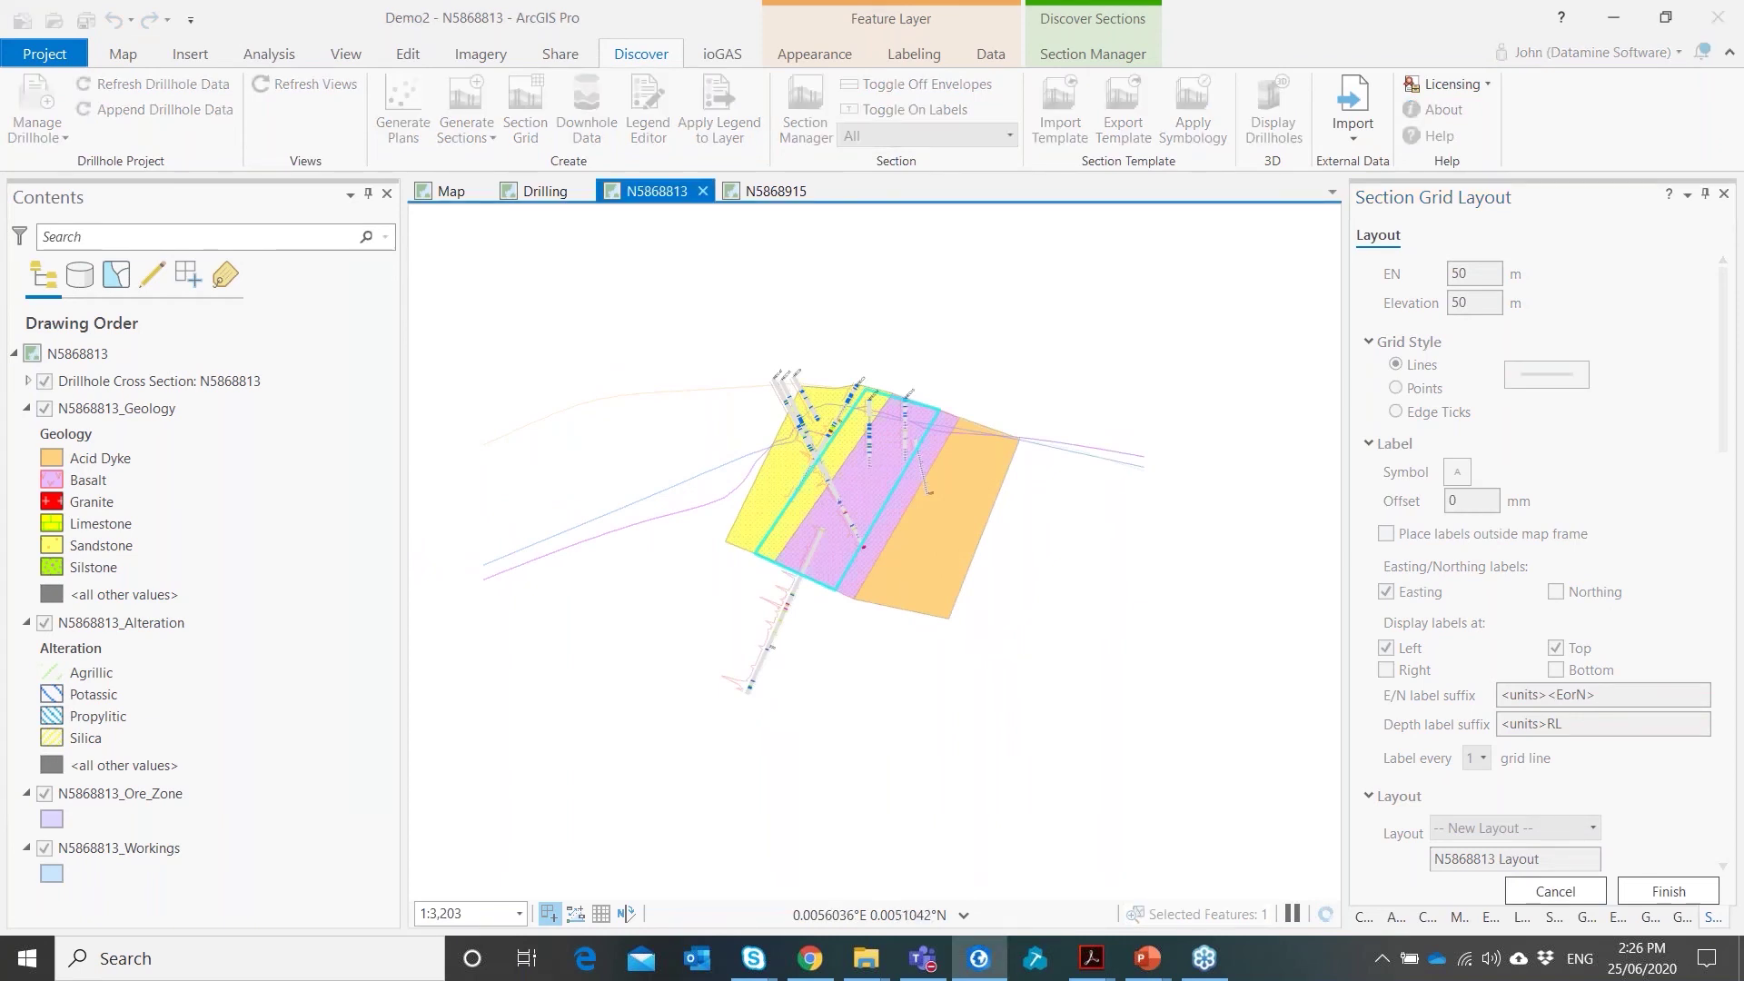
pyautogui.click(1696, 899)
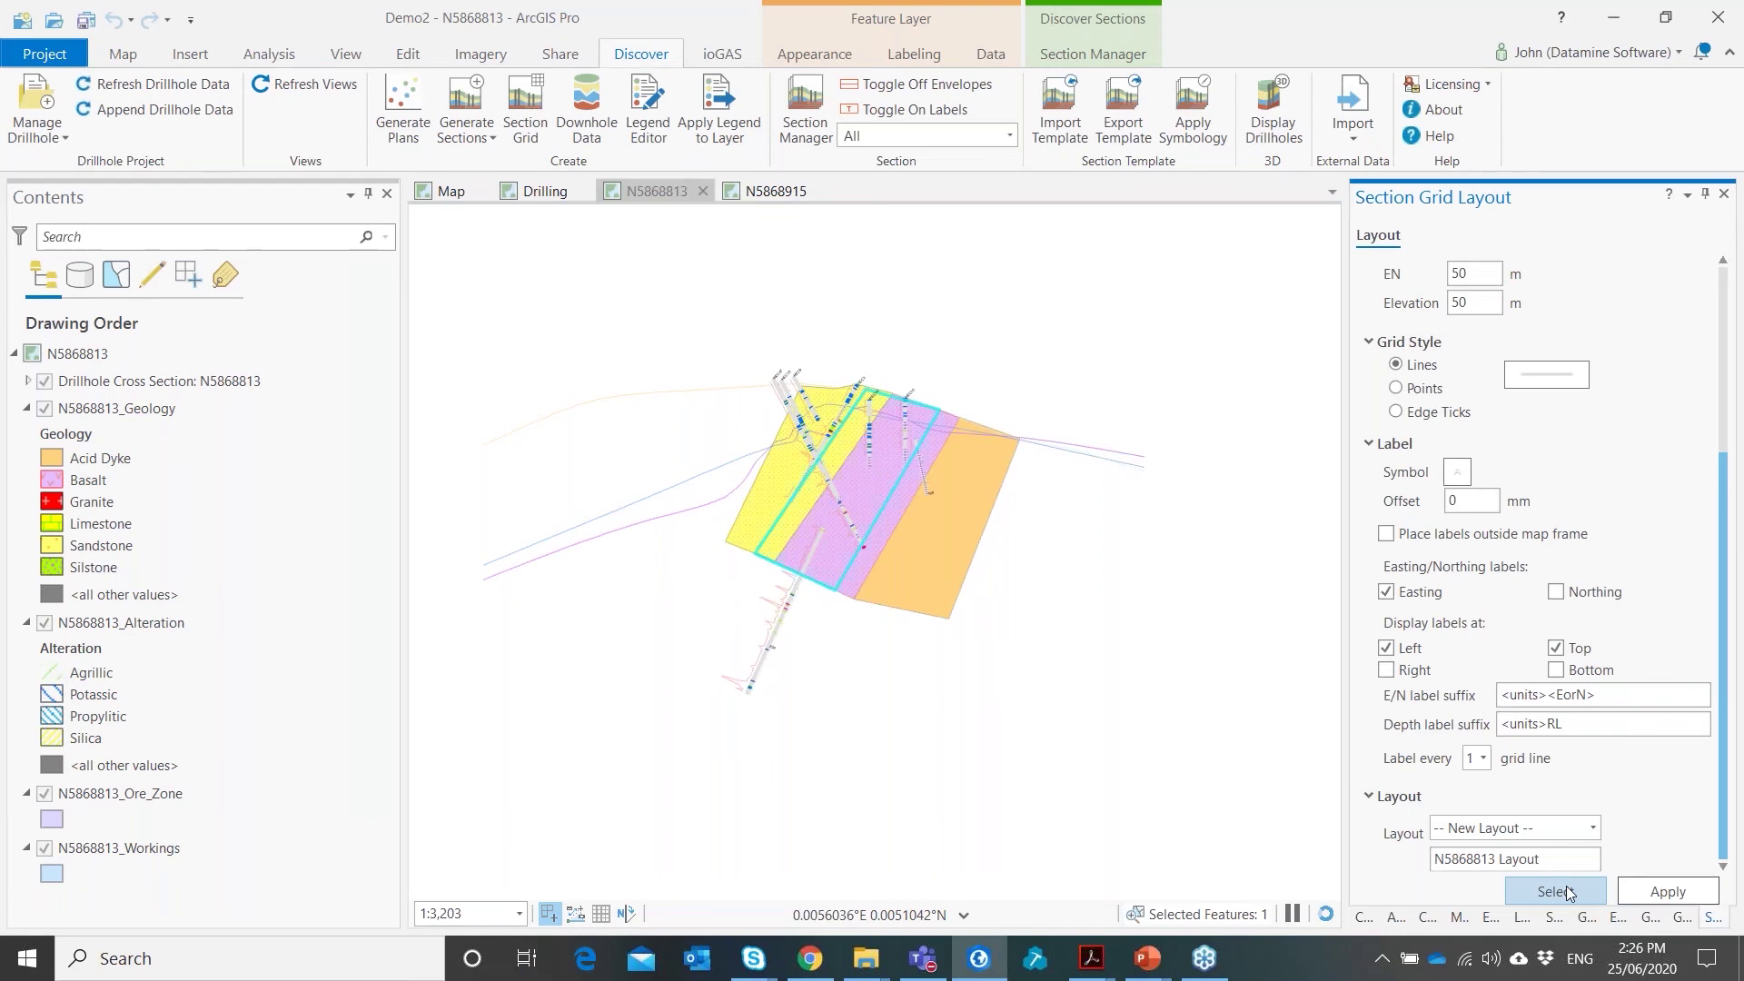
pyautogui.click(1568, 895)
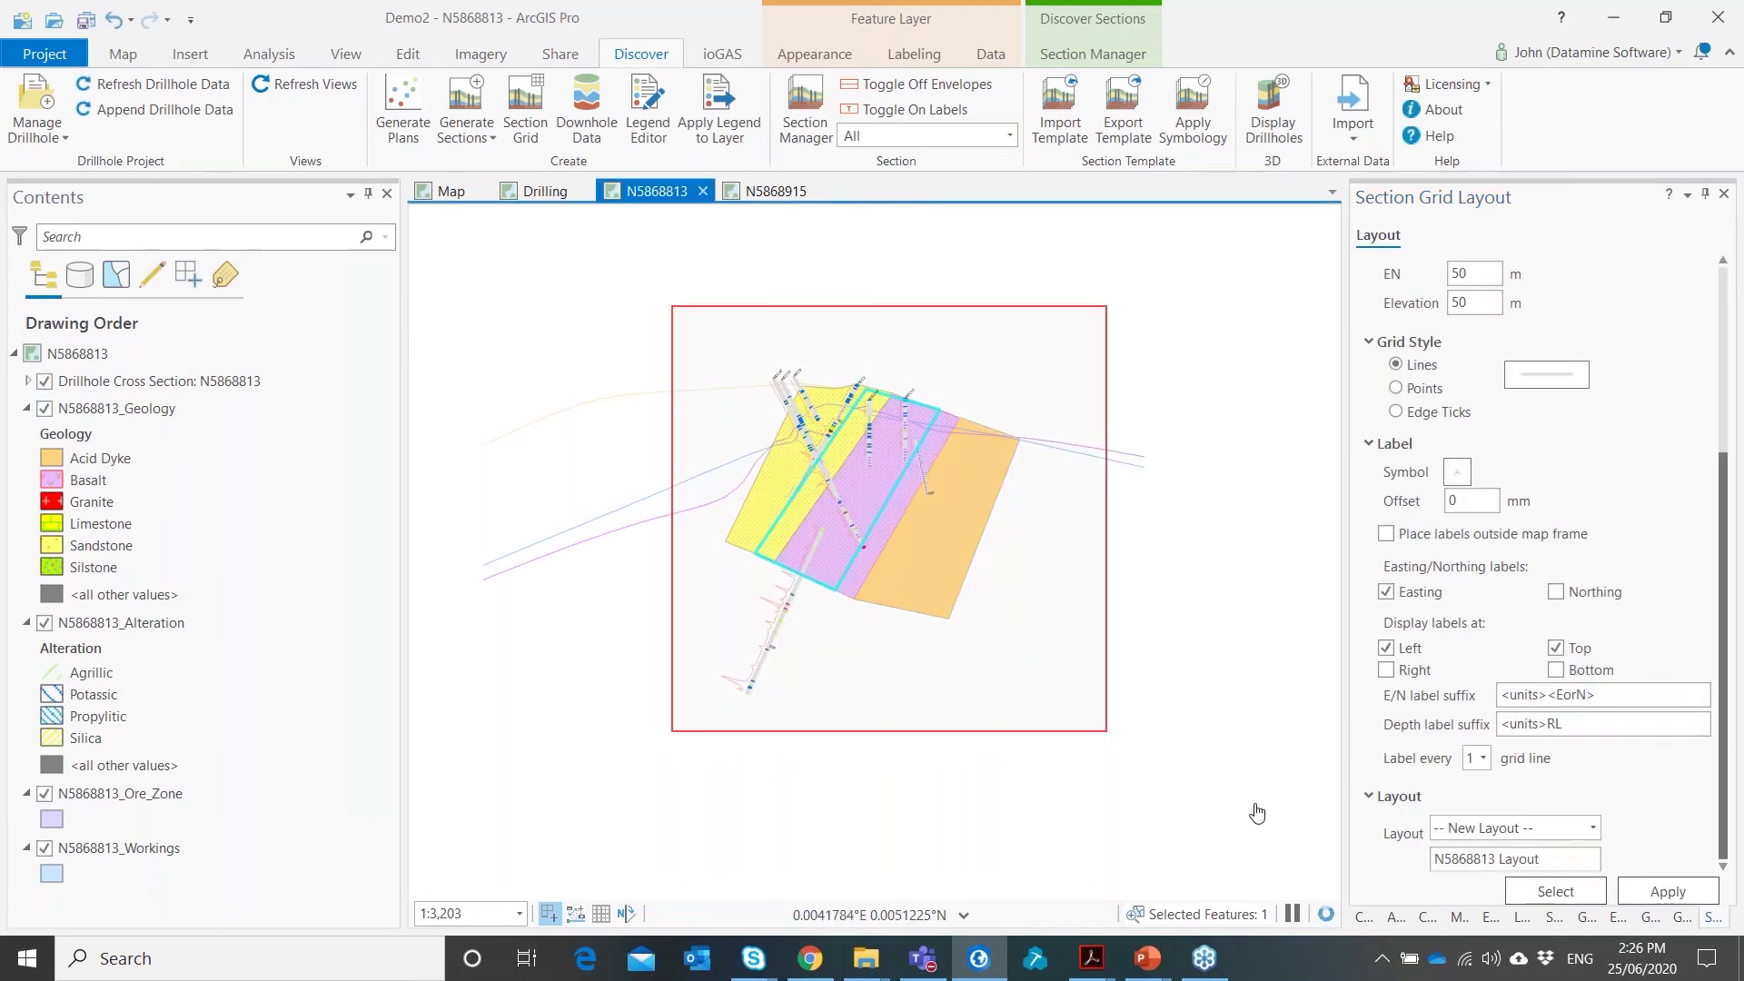
pyautogui.click(1668, 893)
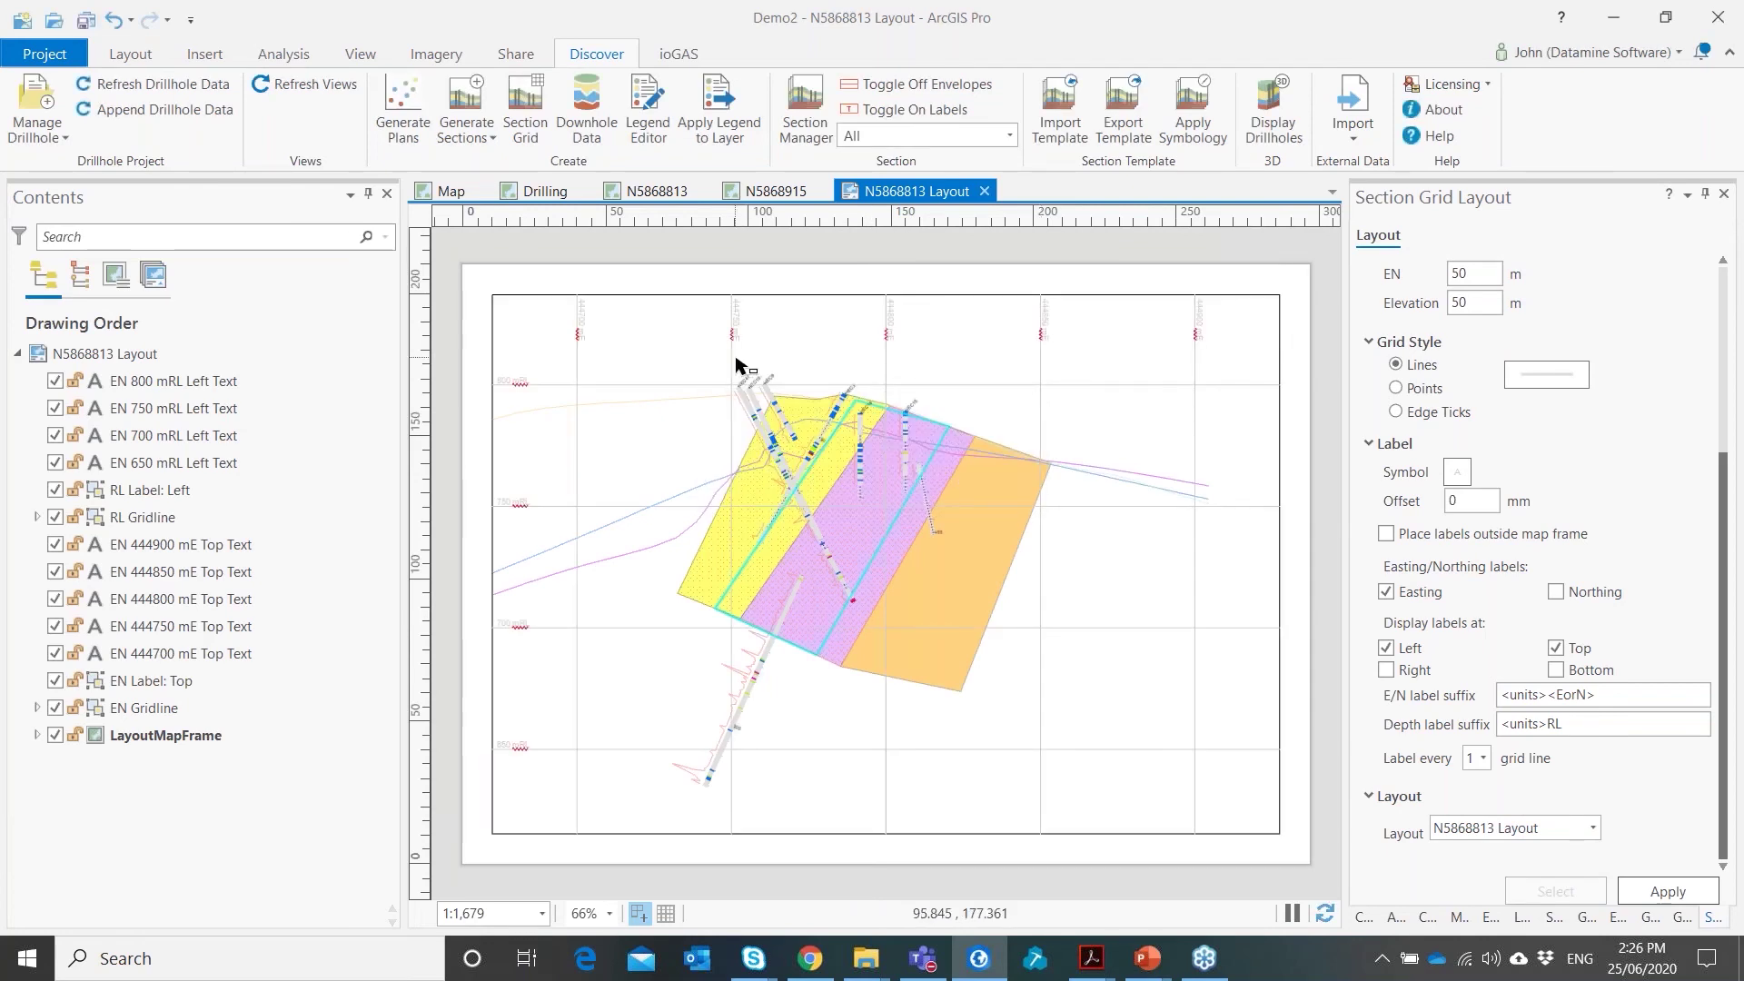
# Add a scale bar in the map frame's lower-left corner and a tall legend above it along the left edge
pyautogui.click(130, 54)
pyautogui.click(204, 54)
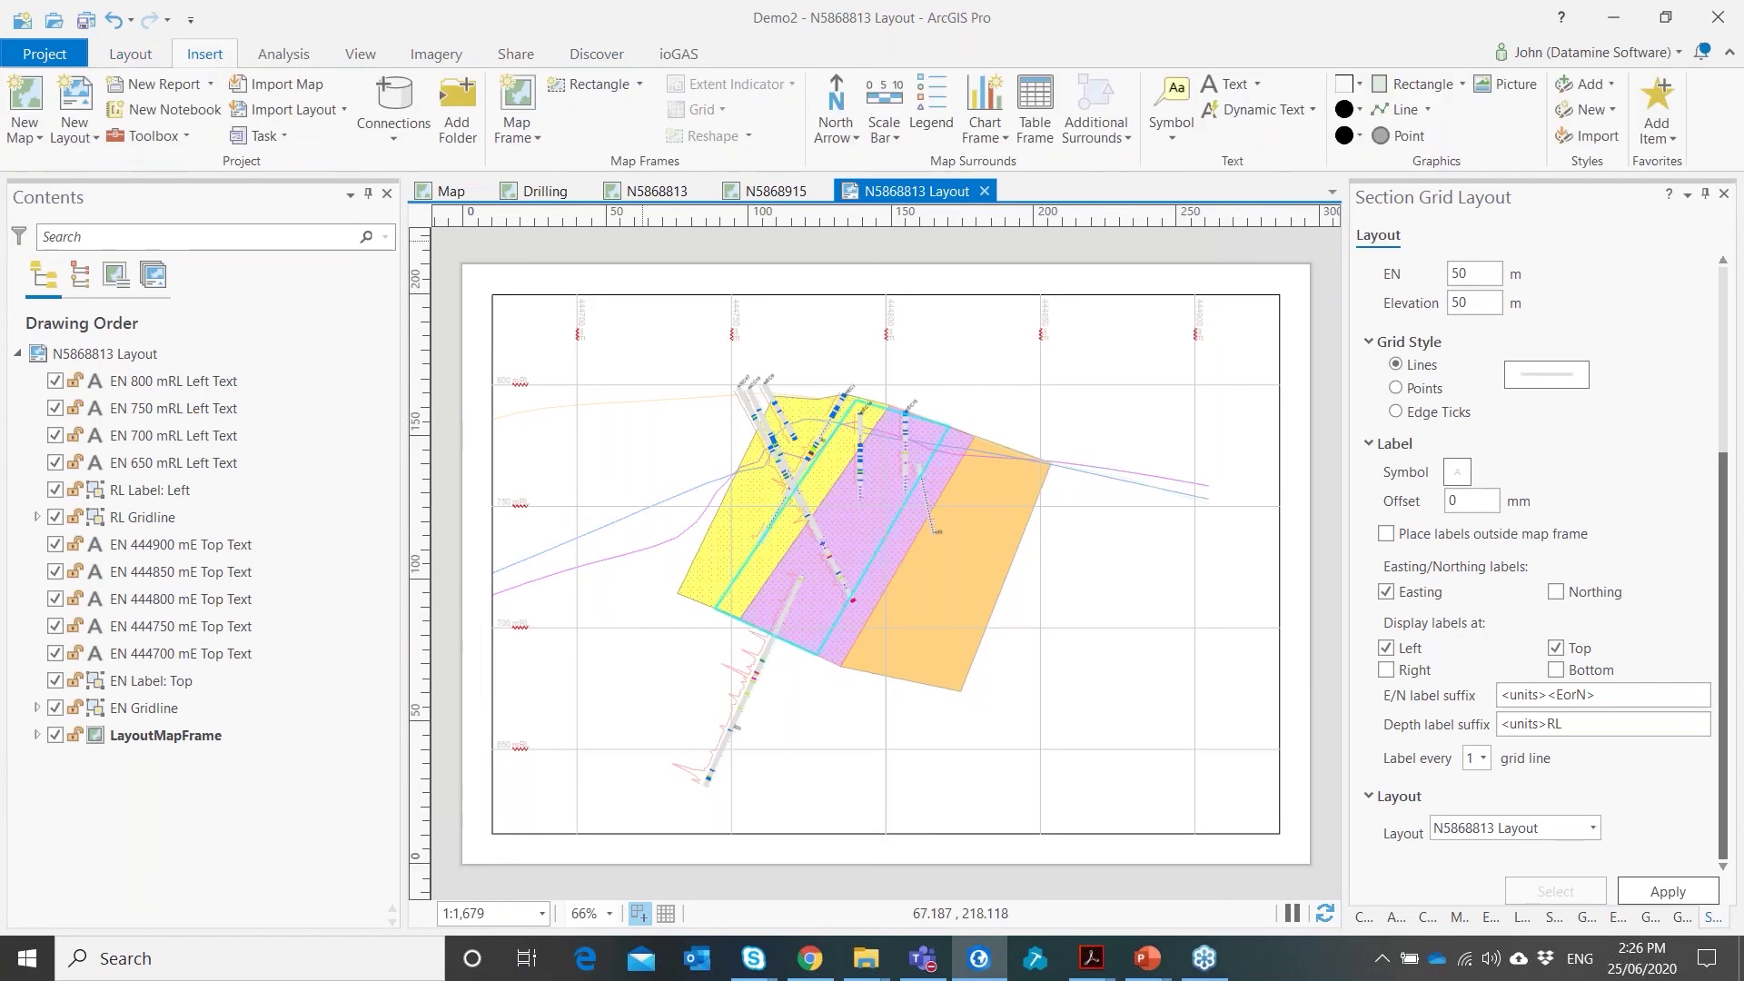
pyautogui.click(883, 95)
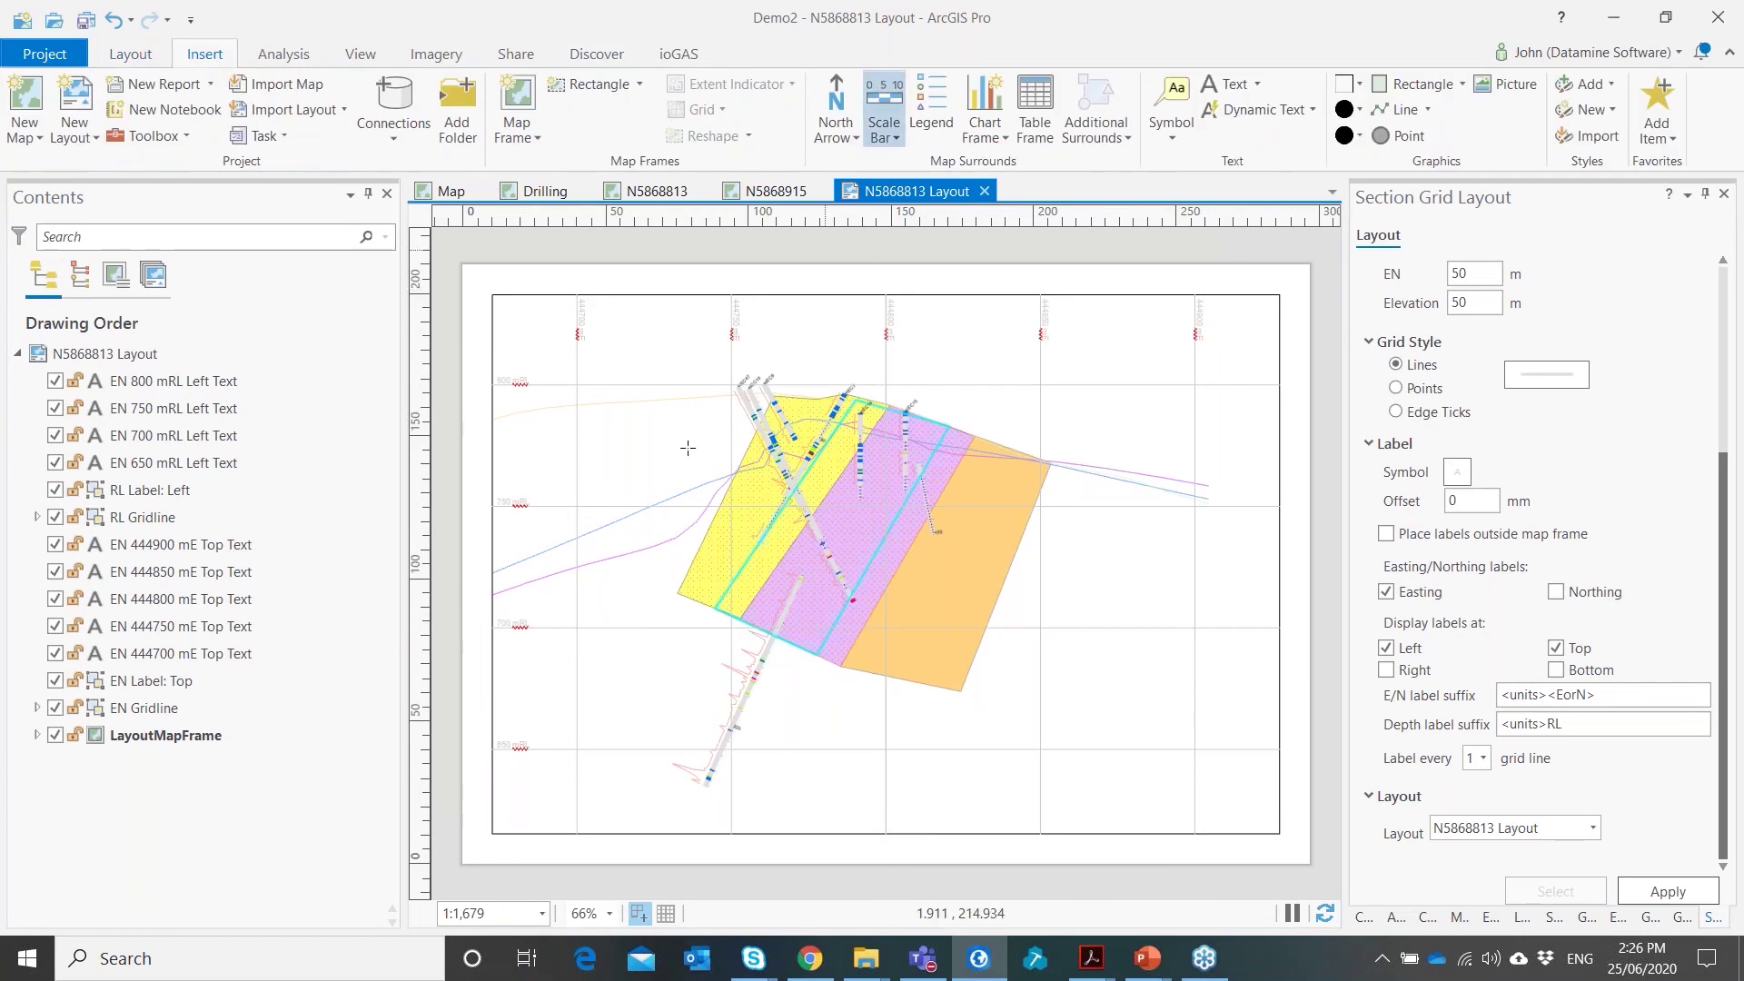
pyautogui.moveTo(529, 748); pyautogui.dragTo(717, 806)
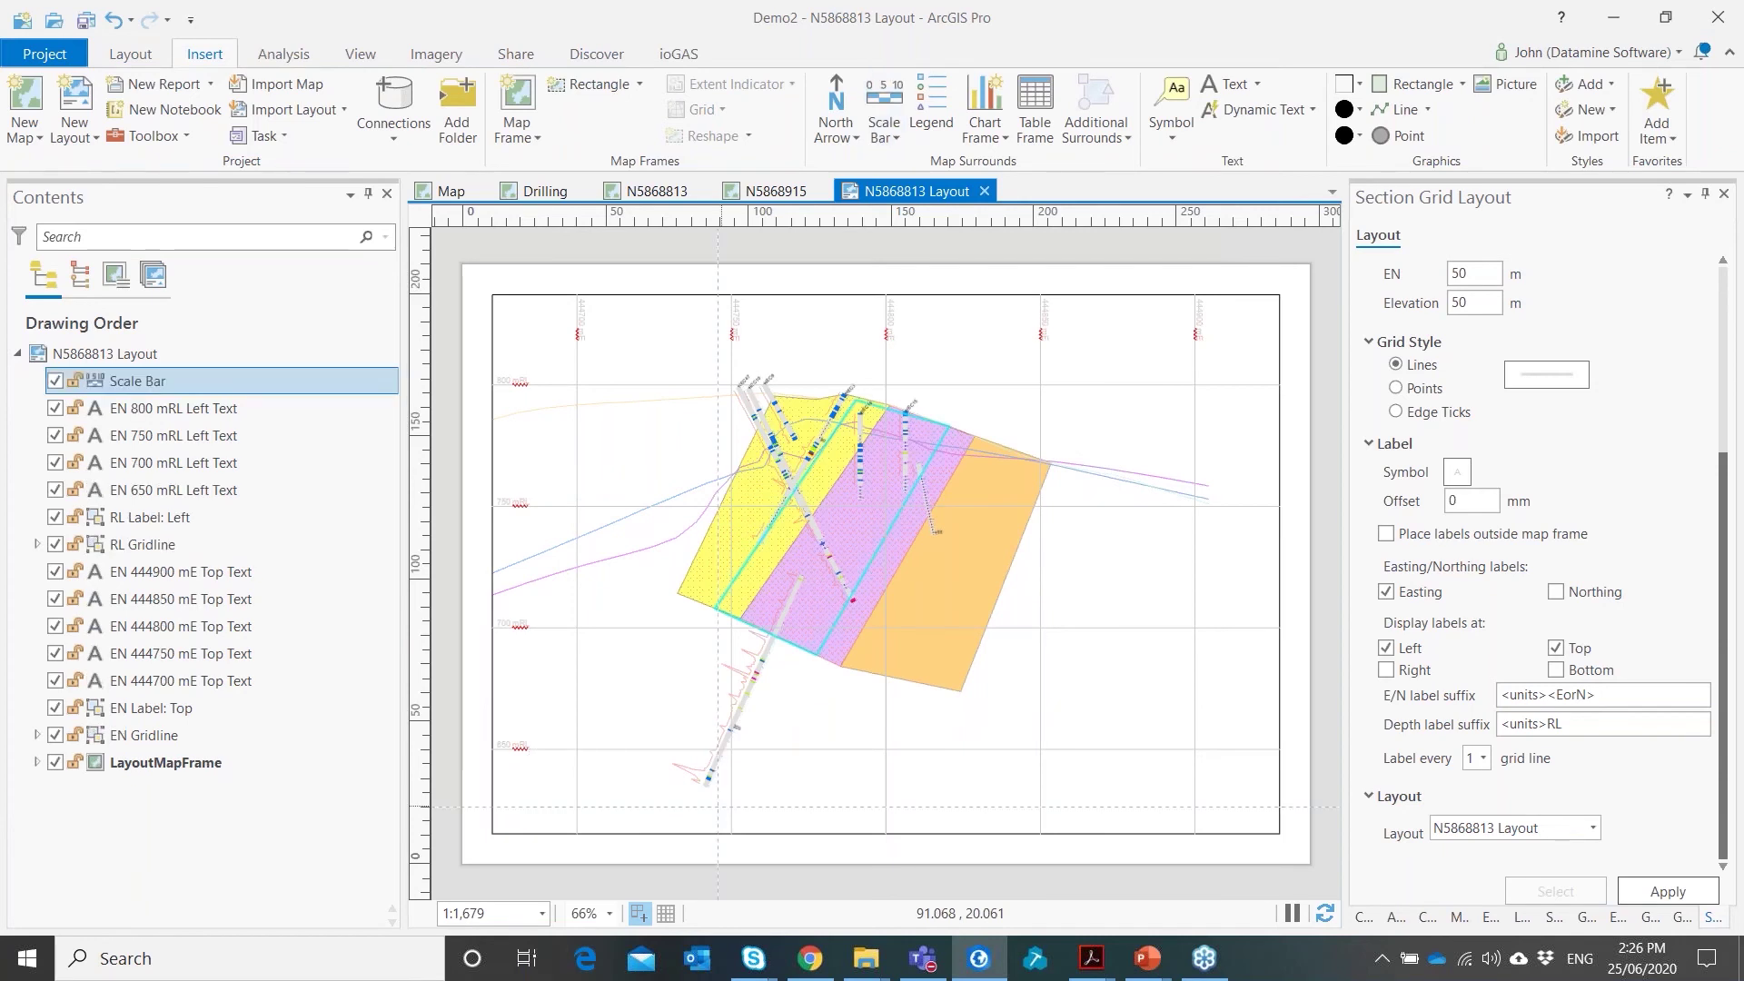
pyautogui.click(931, 109)
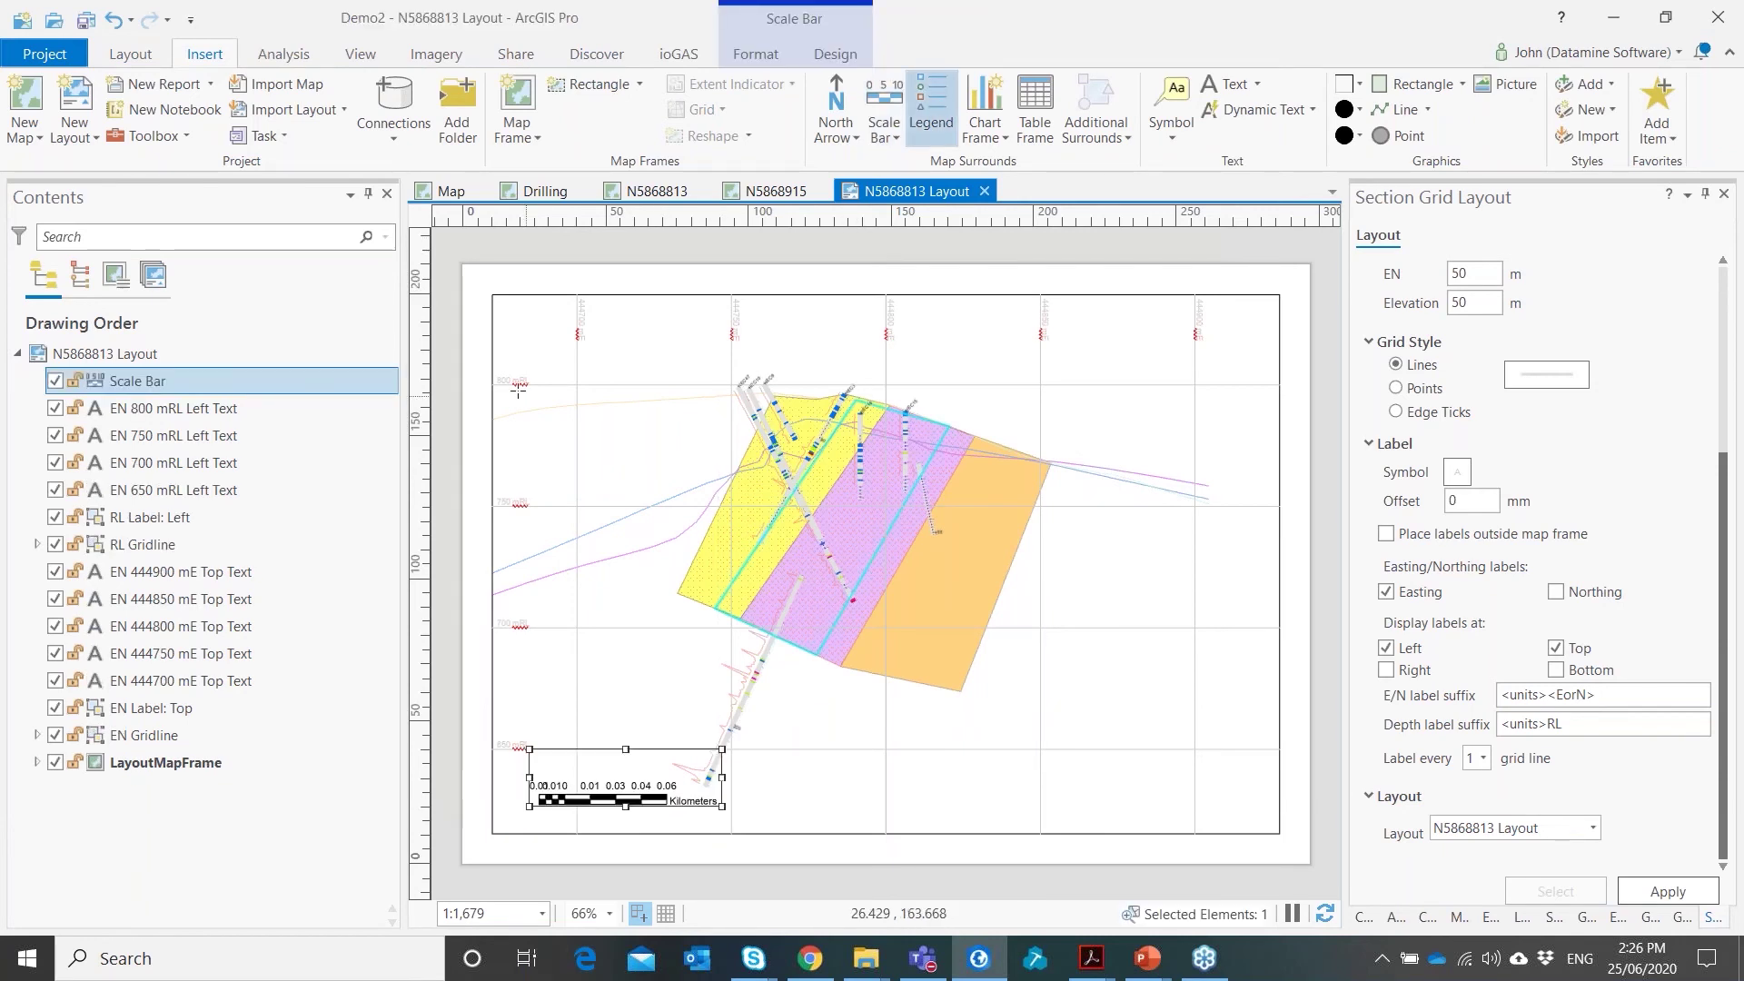
pyautogui.moveTo(512, 310); pyautogui.dragTo(672, 726)
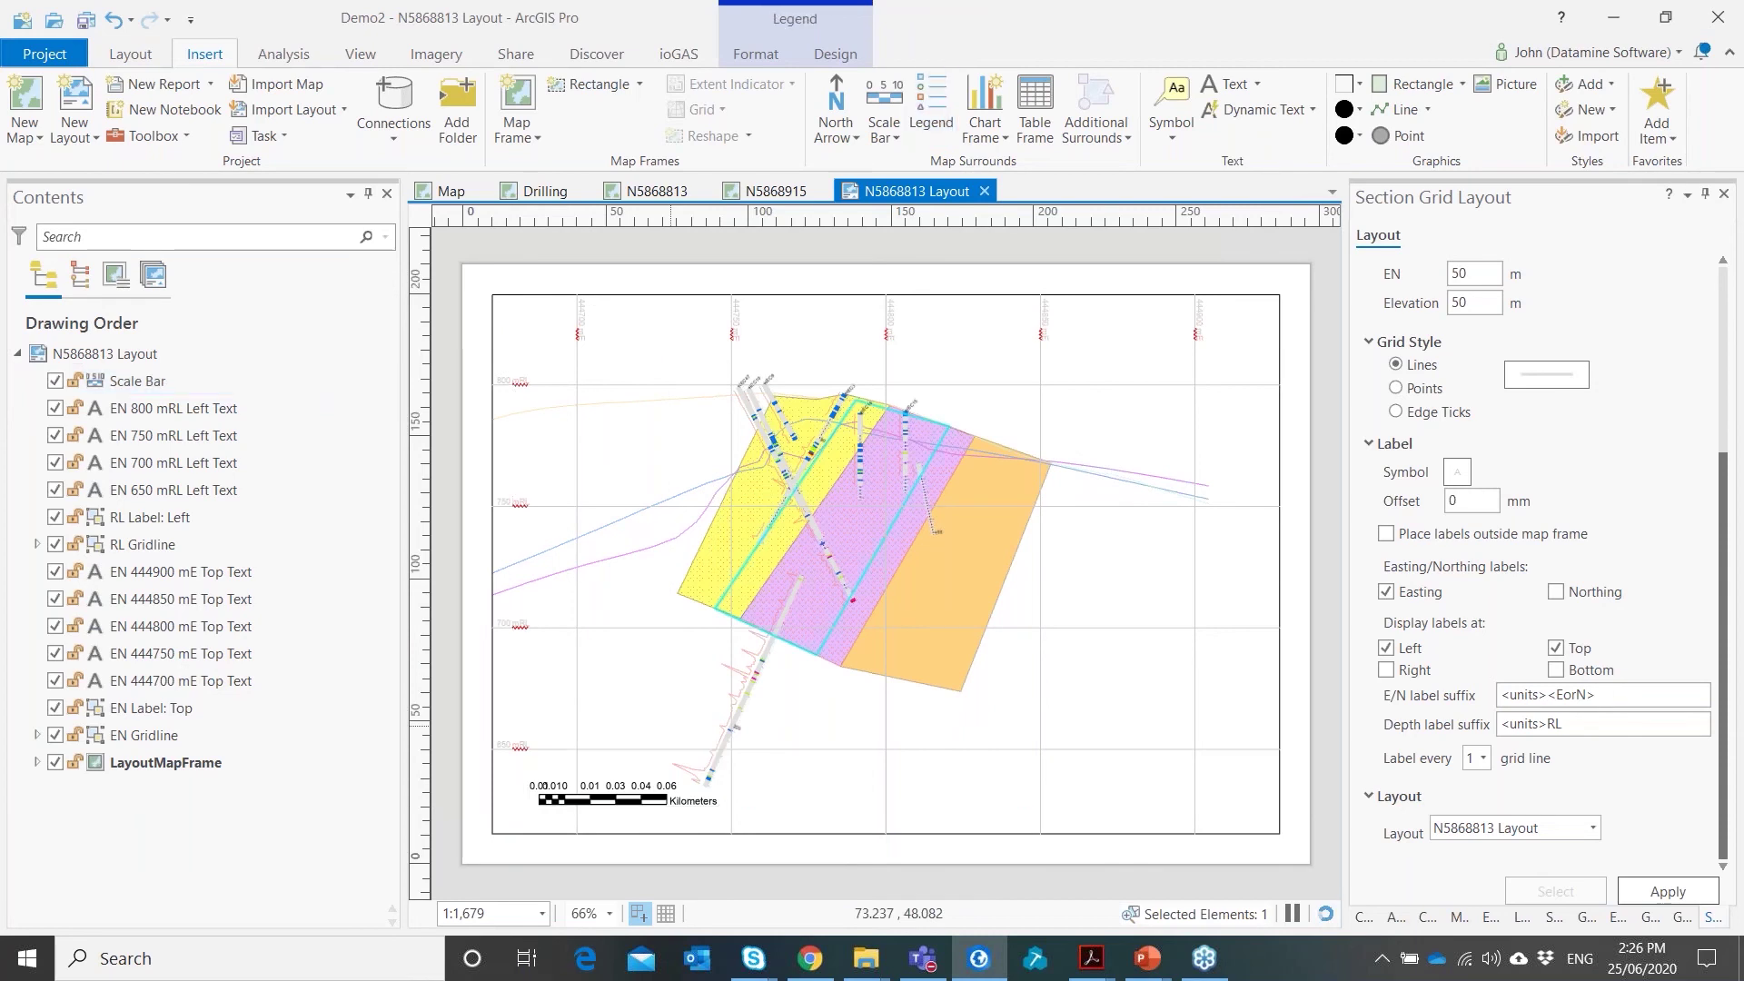
# Choose the widely spaced Scheme 1 text symbol for new layout text
pyautogui.click(1171, 109)
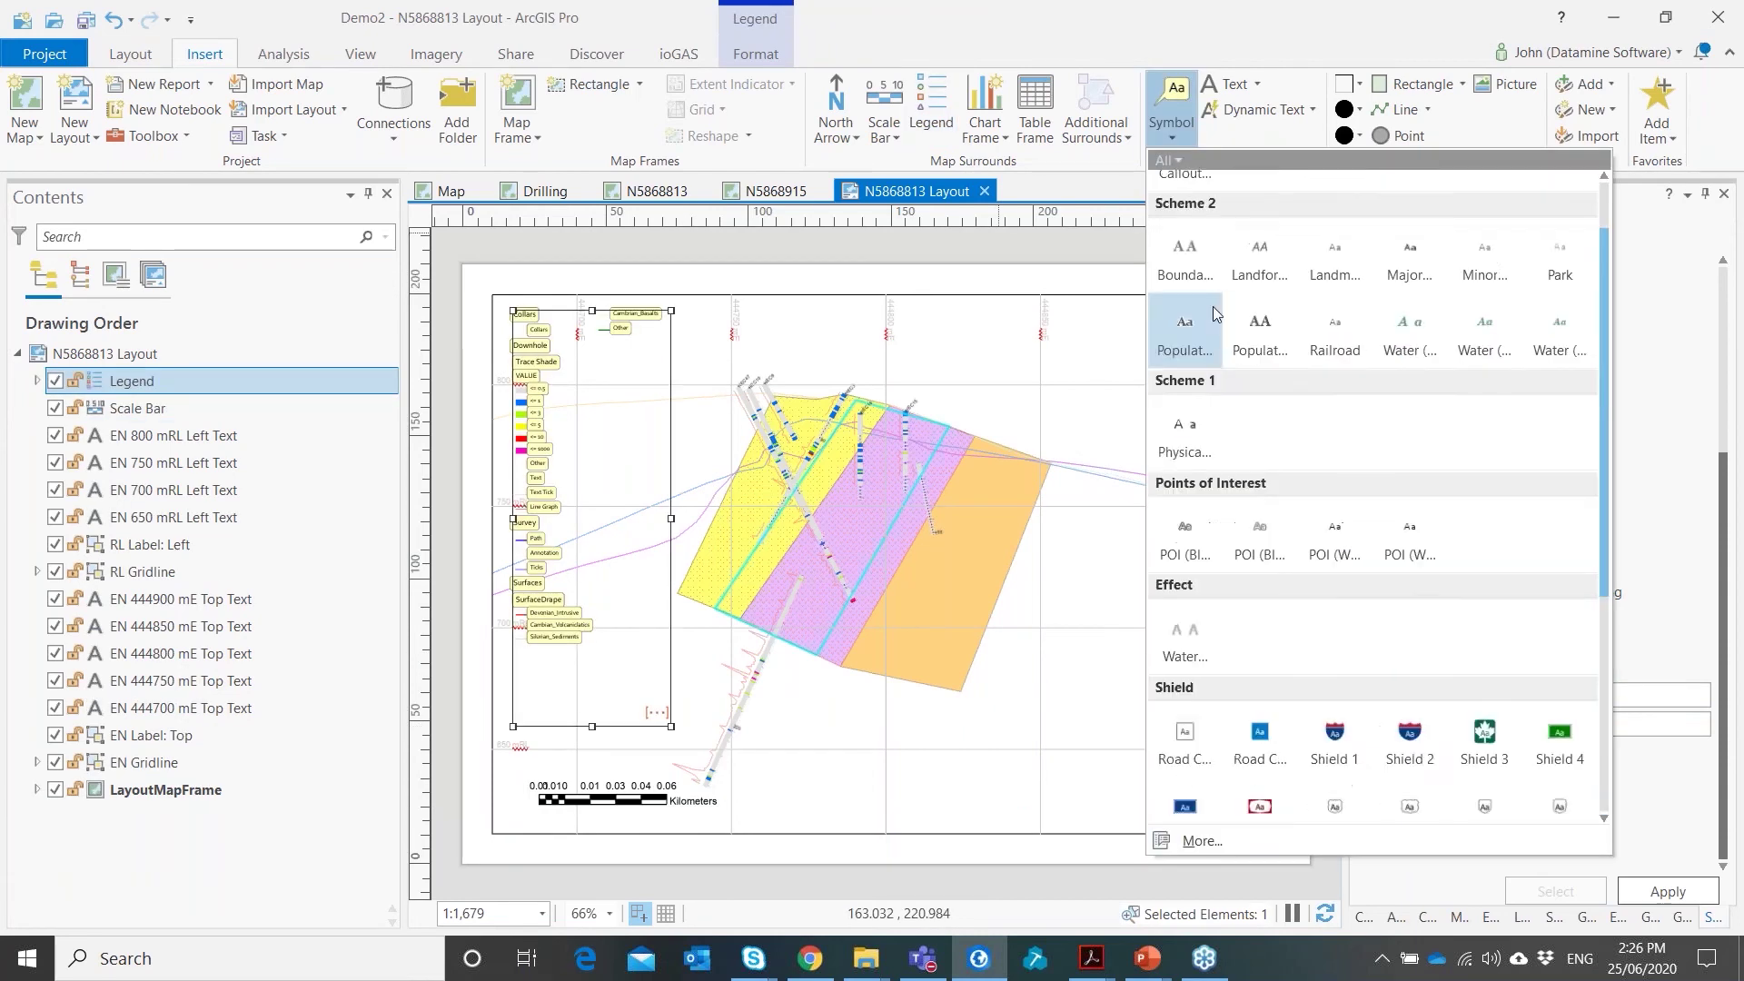
pyautogui.scroll(1, 1249, 568)
pyautogui.scroll(-2, 1254, 584)
pyautogui.scroll(-4, 1203, 617)
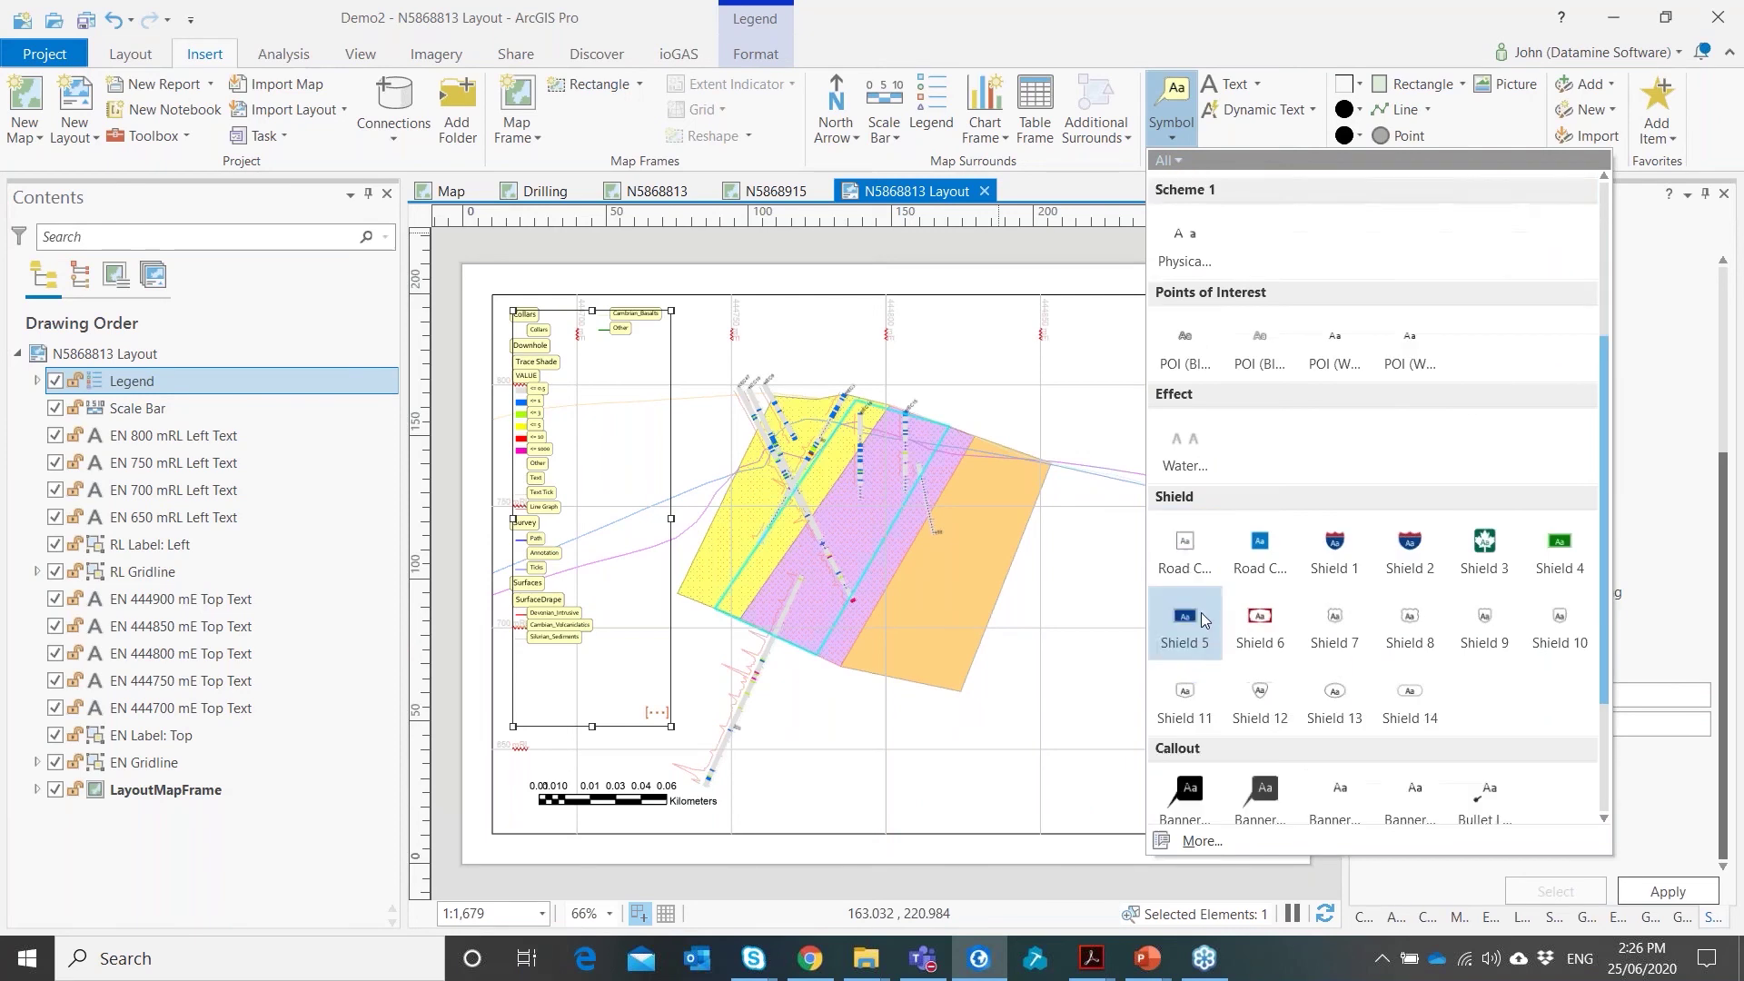
pyautogui.scroll(2, 1207, 624)
pyautogui.scroll(1, 1207, 624)
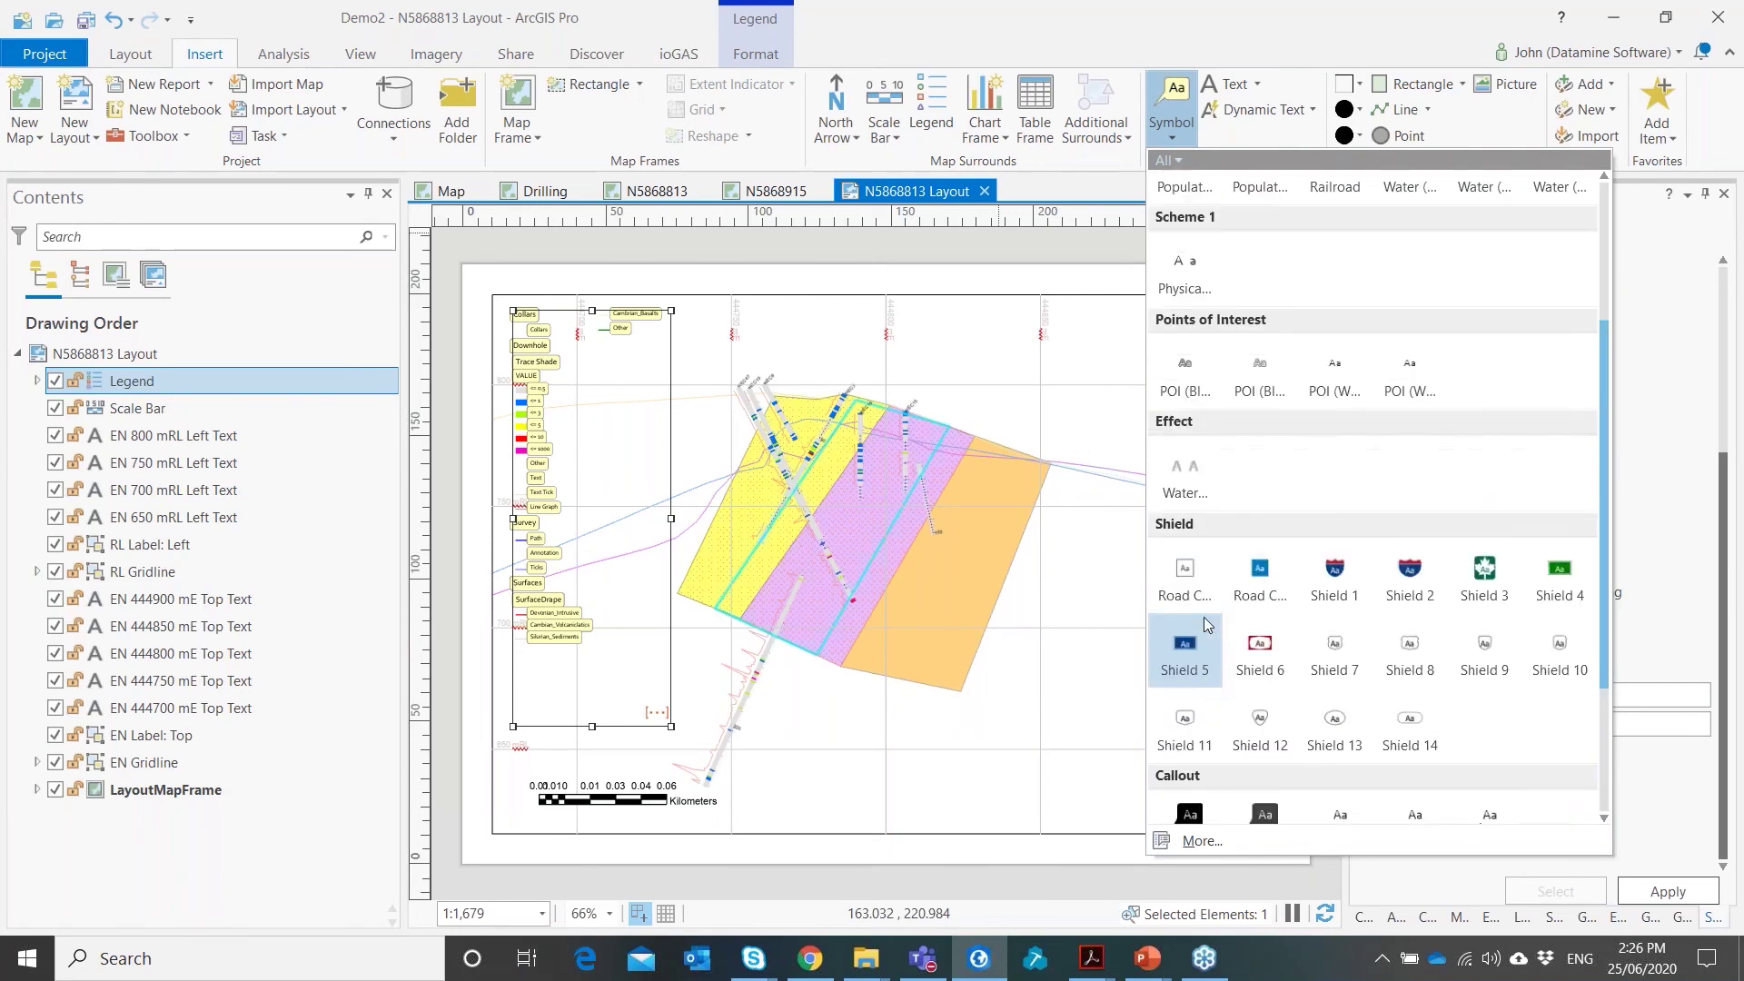
pyautogui.click(1185, 327)
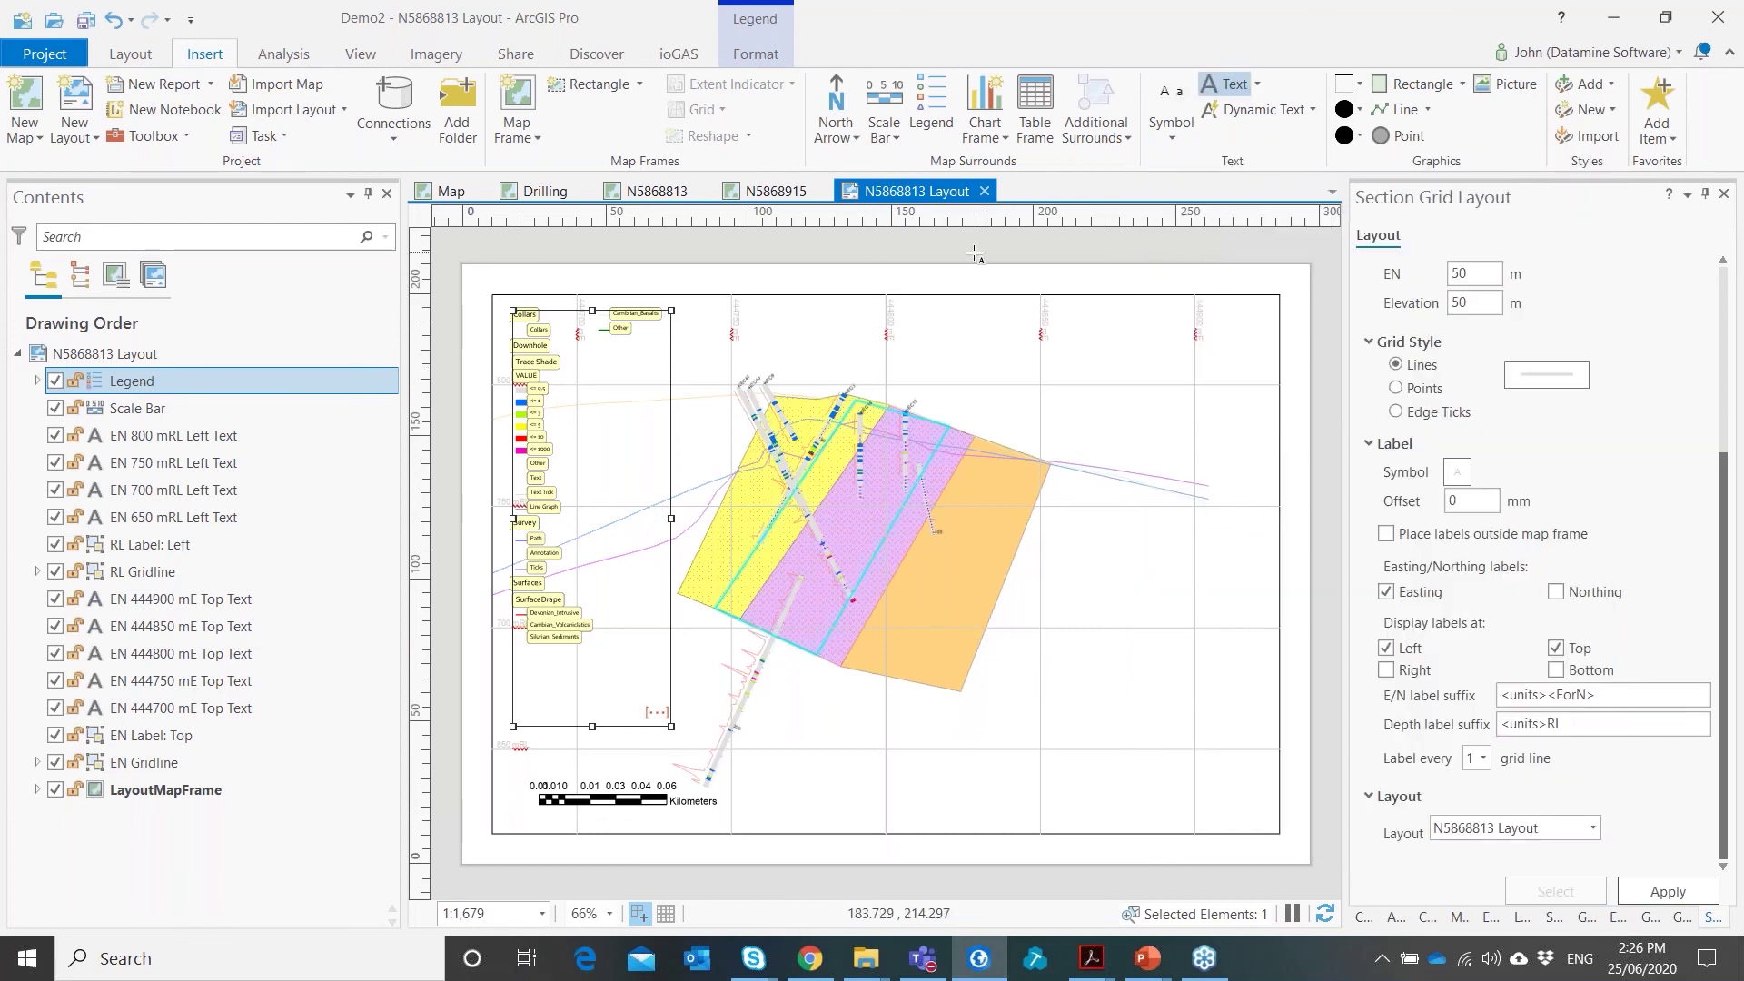
# Insert dynamic text for the map scale on the layout and place it just above the scale bar
pyautogui.click(1262, 109)
pyautogui.click(1569, 436)
pyautogui.click(1079, 727)
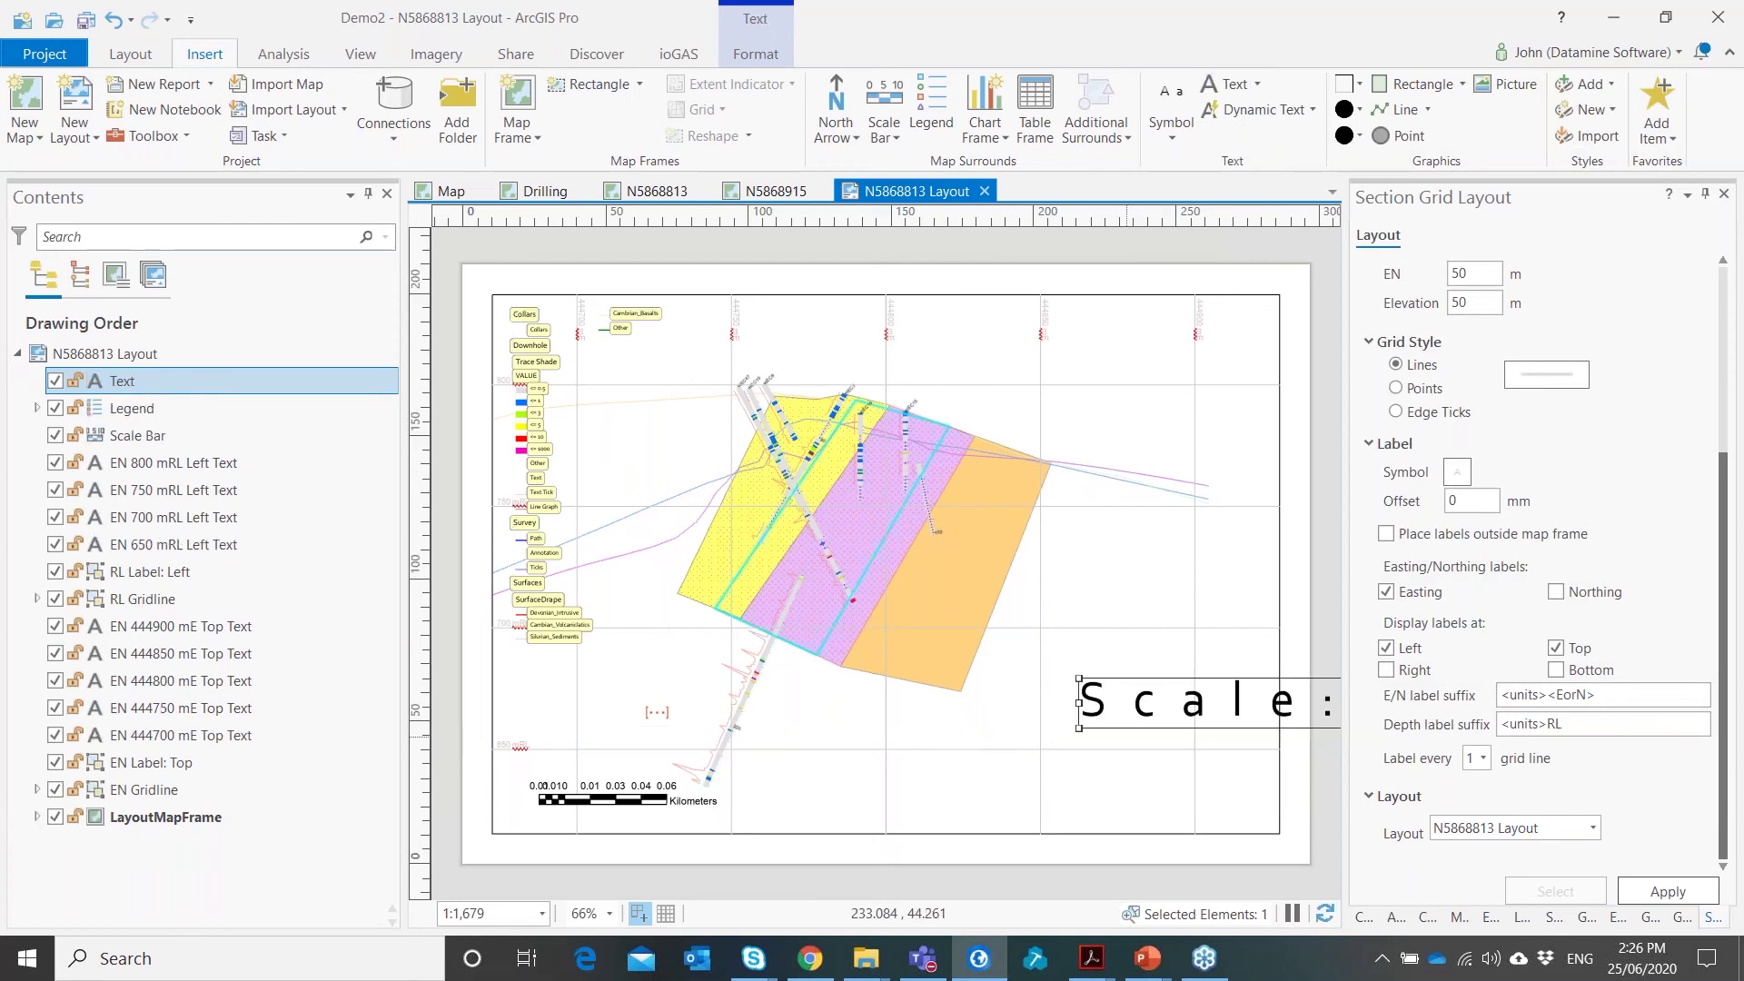
pyautogui.moveTo(1158, 682); pyautogui.dragTo(629, 724)
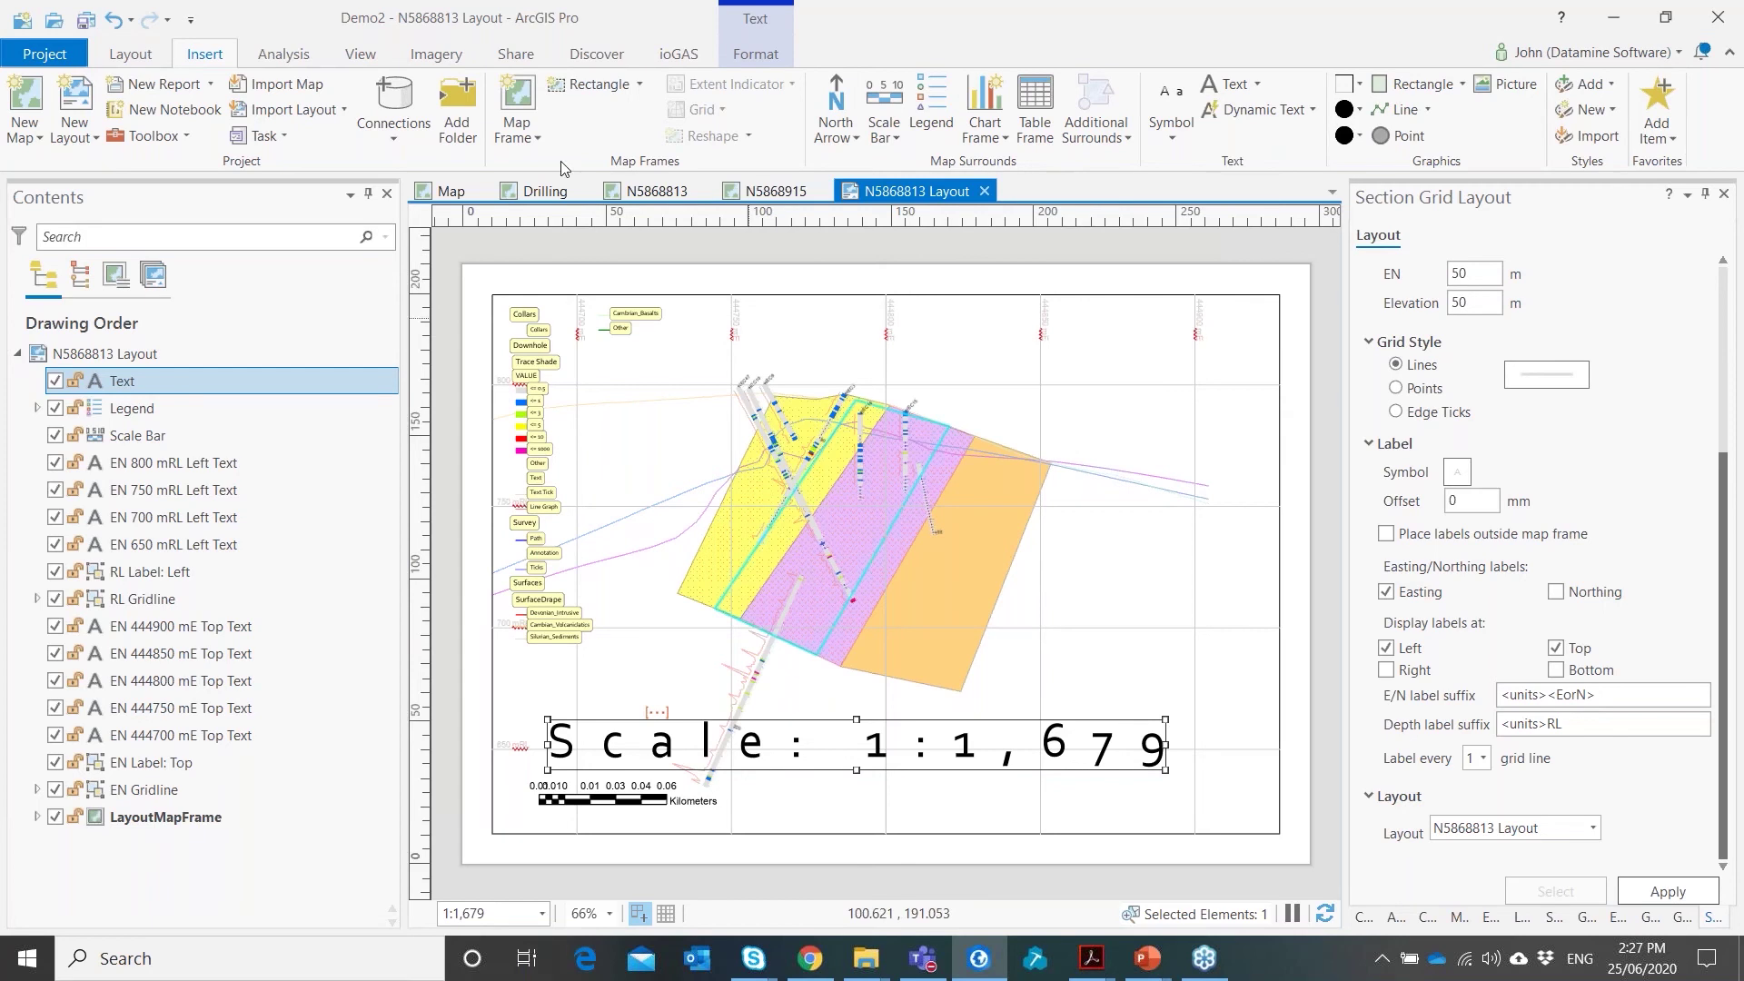
# Set up a 3D drillhole display in a new scene, excluding holes BHC1 to BHC4 and LRC1 through VHC5
pyautogui.click(596, 55)
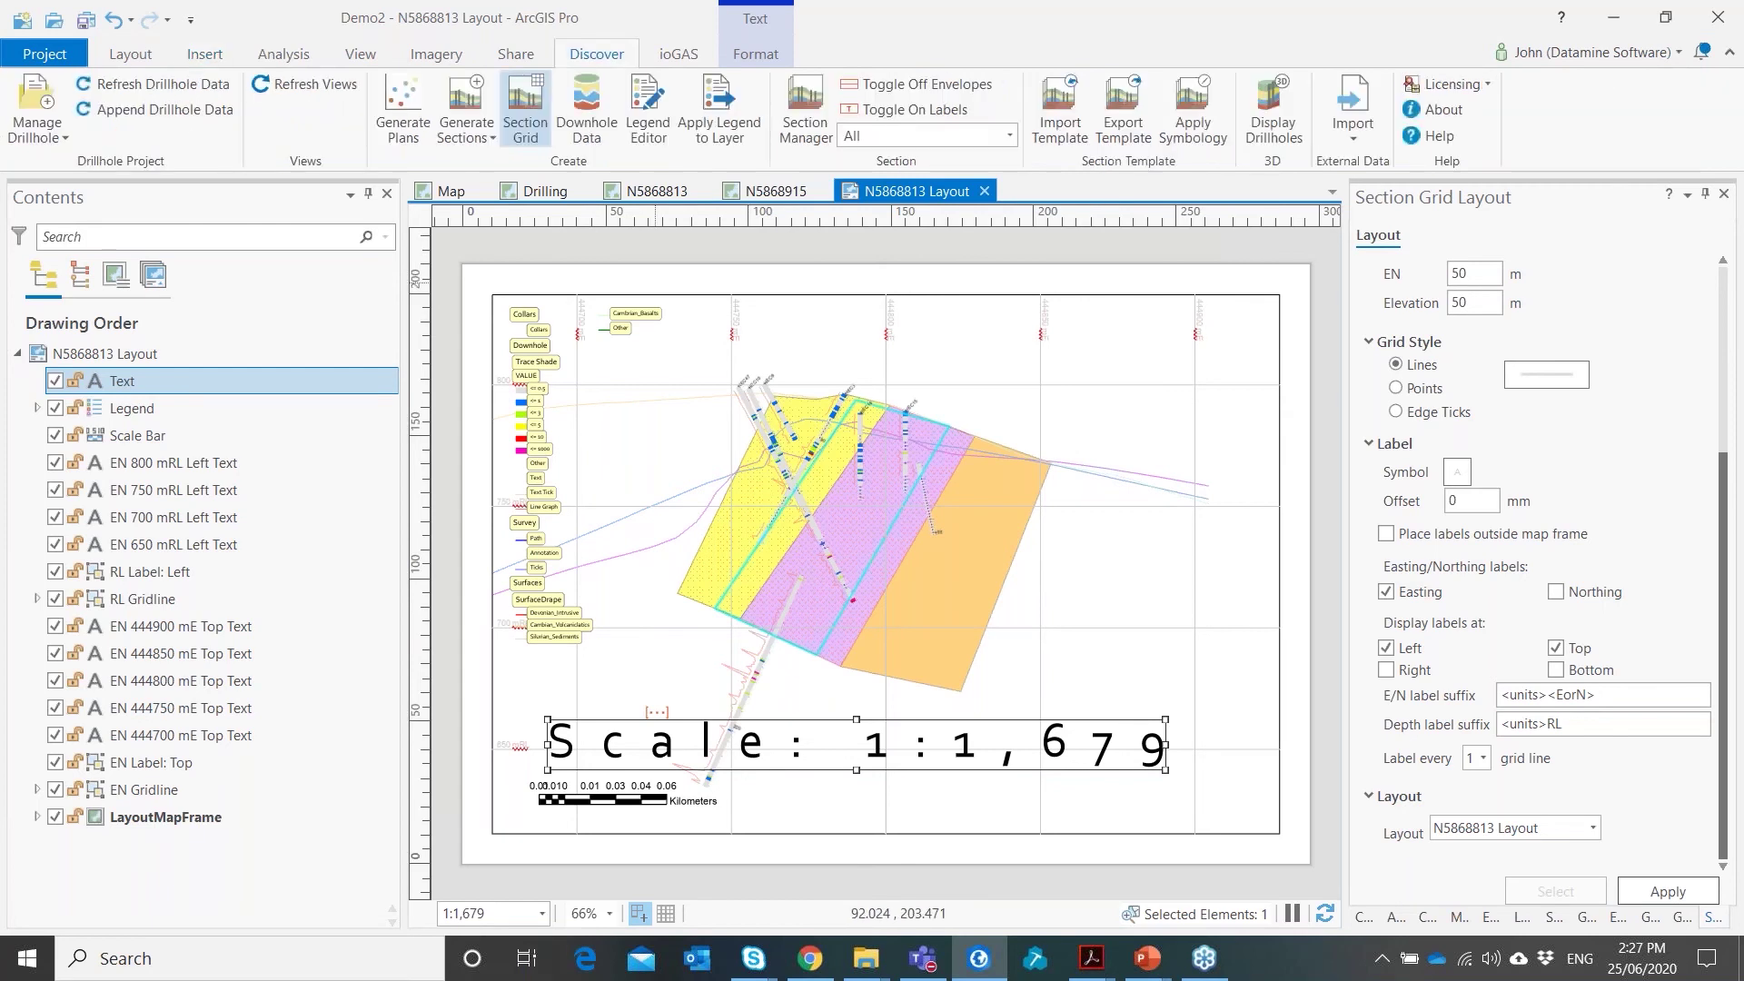
pyautogui.click(1276, 127)
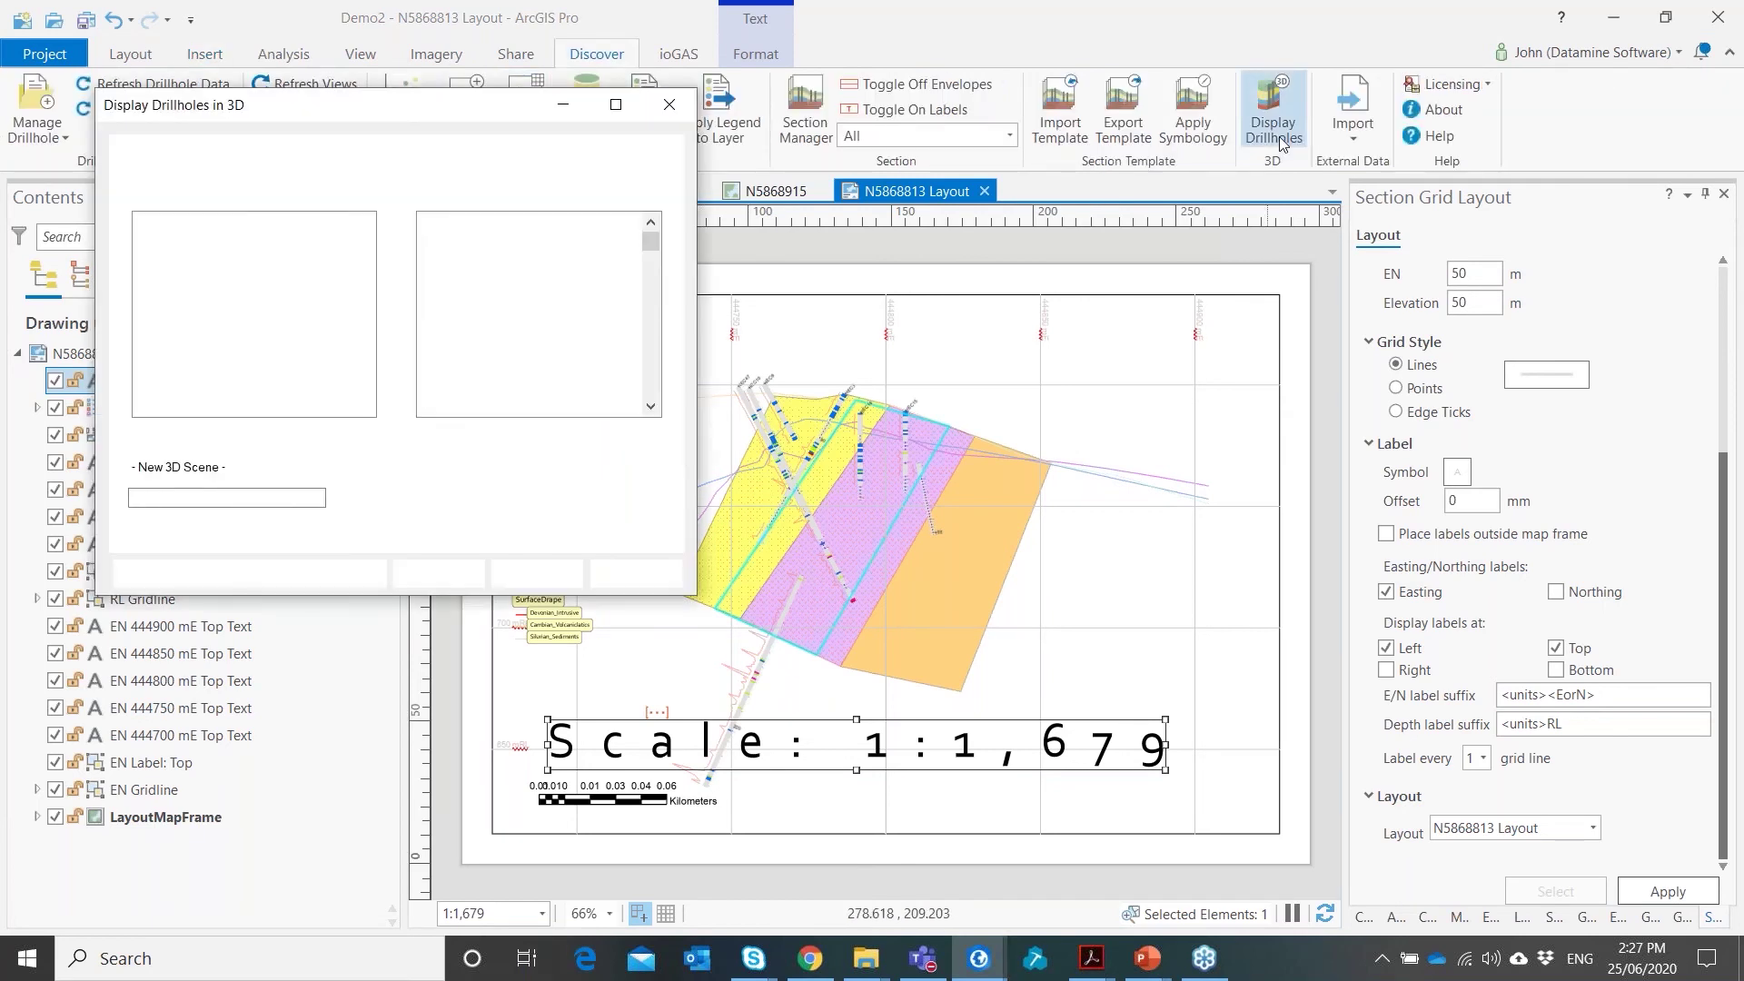
pyautogui.keyDown('shift'); pyautogui.click(452, 264); pyautogui.keyUp('shift')
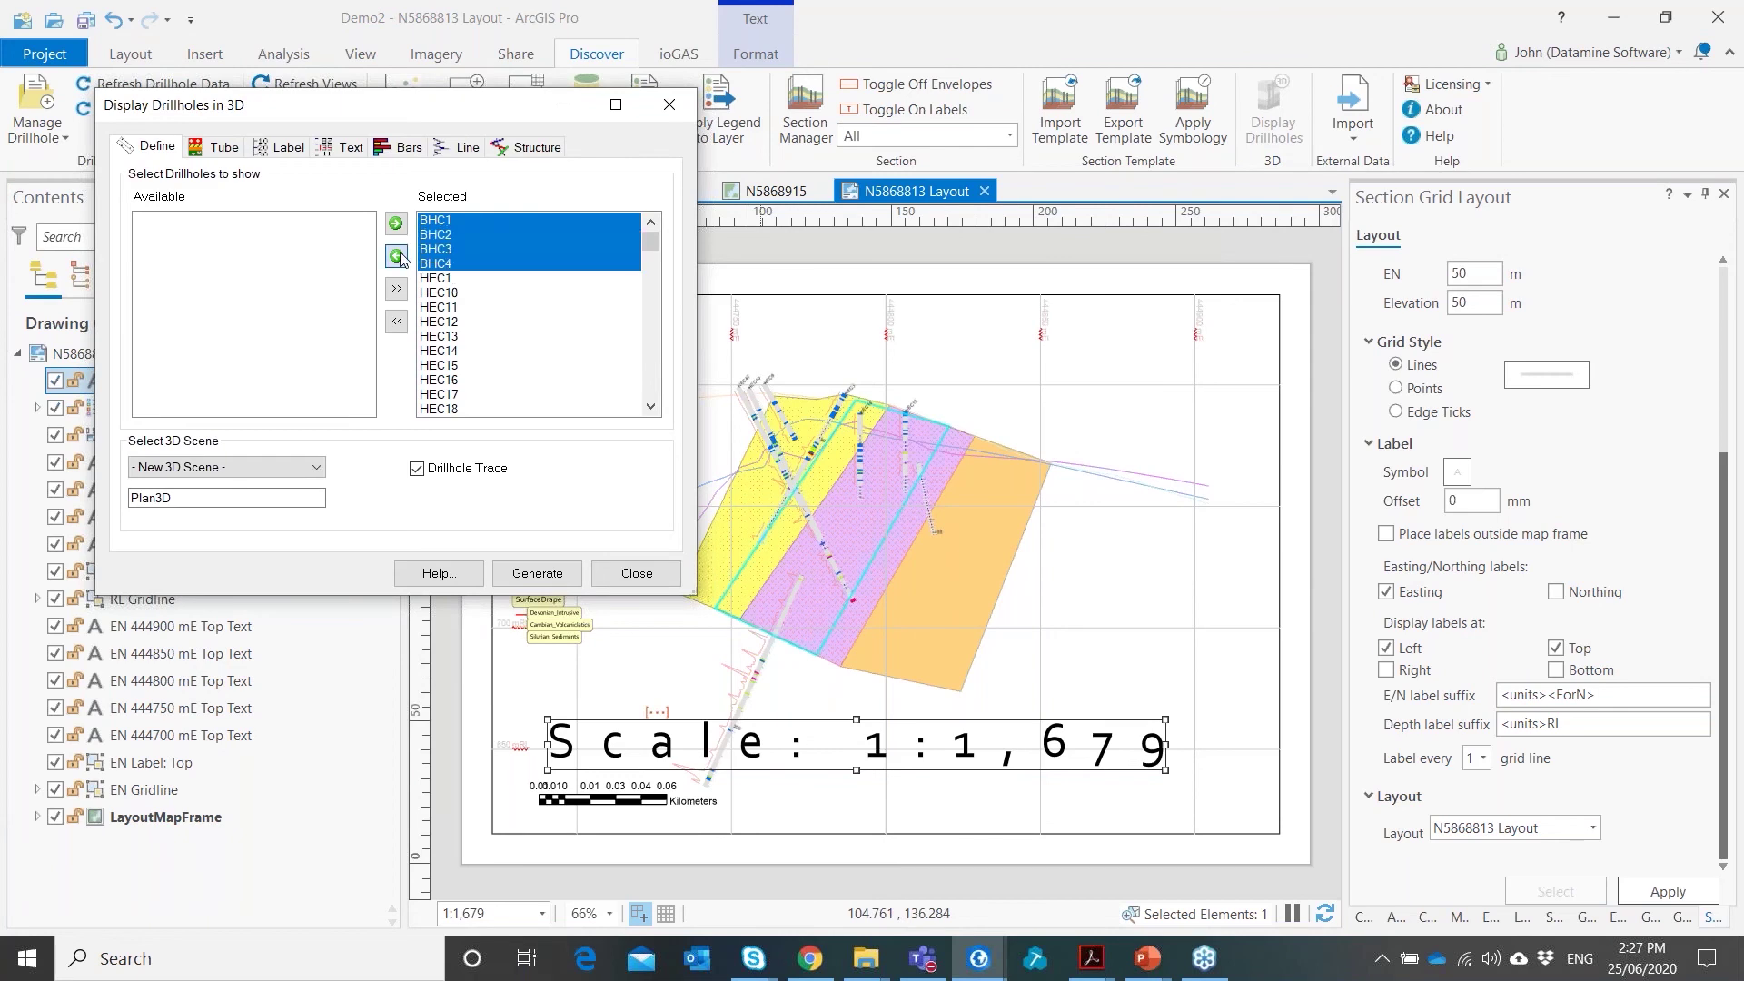
pyautogui.click(397, 256)
pyautogui.scroll(-1, 656, 249)
pyautogui.moveTo(656, 249); pyautogui.dragTo(655, 303)
pyautogui.click(427, 307)
pyautogui.scroll(-5, 531, 375)
pyautogui.scroll(-8, 515, 388)
pyautogui.keyDown('shift'); pyautogui.click(513, 391); pyautogui.keyUp('shift')
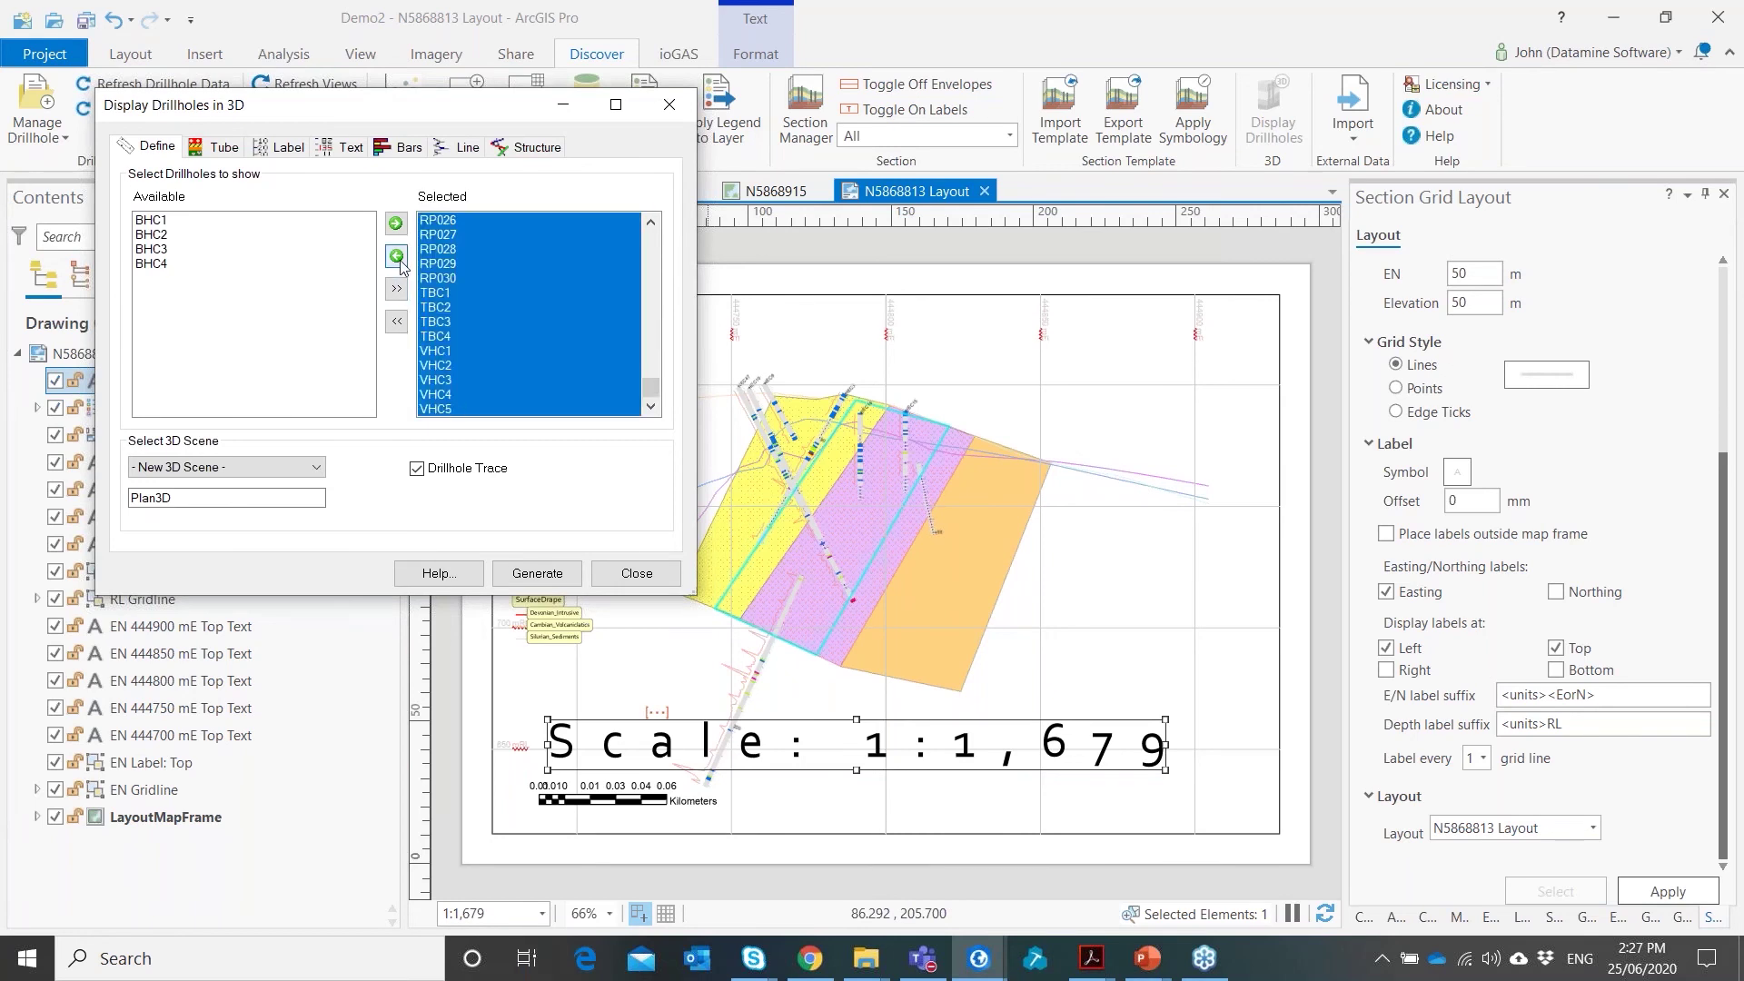
pyautogui.click(399, 262)
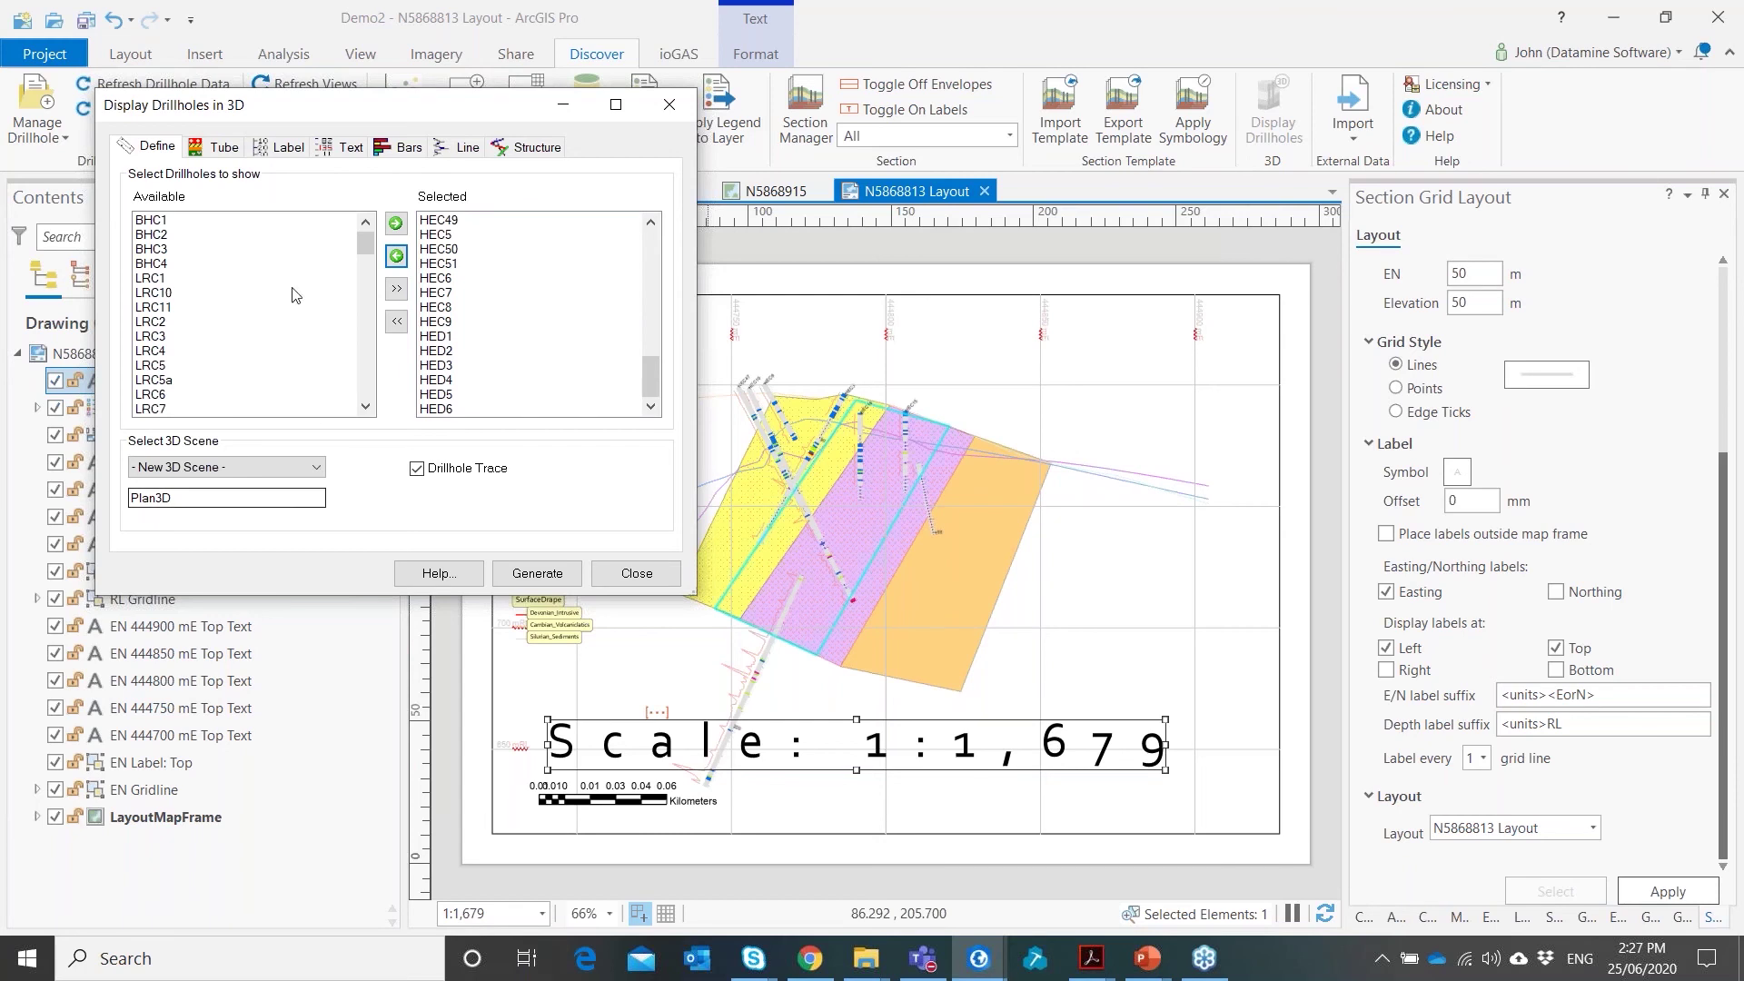
# Increase the tube width for the DH_Assay Au tubes in the 3D drillhole display
pyautogui.click(229, 149)
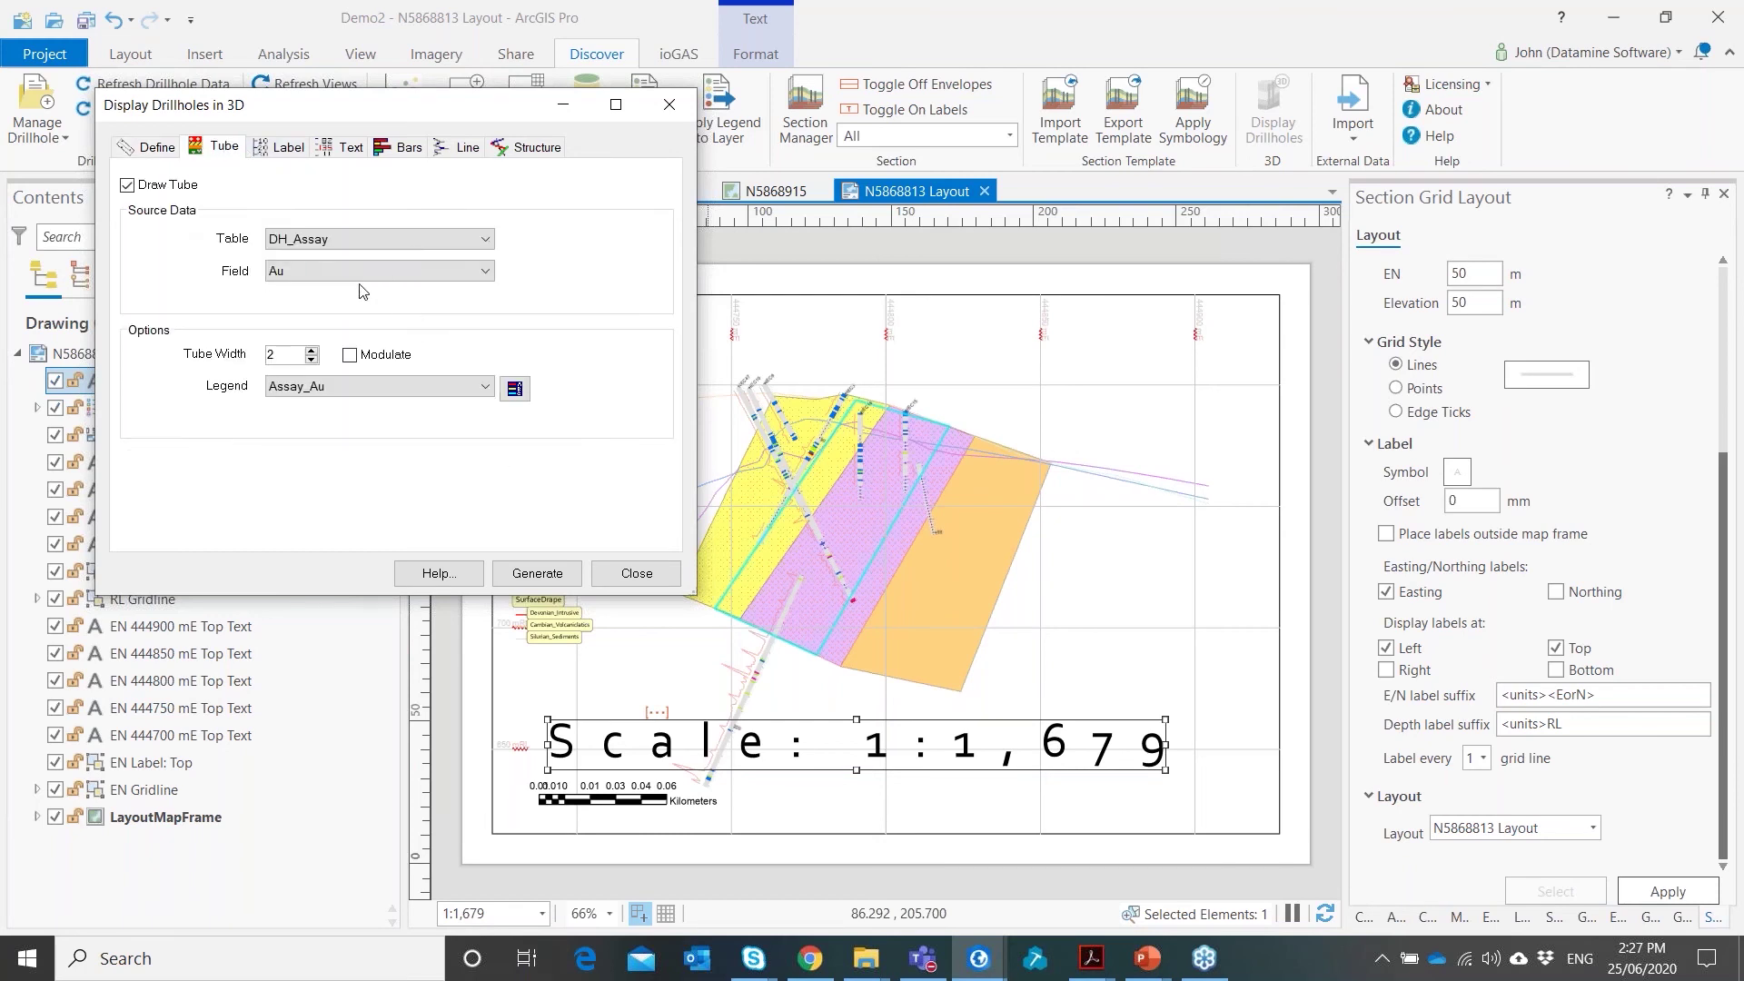
pyautogui.click(311, 350)
pyautogui.click(313, 352)
# Enable text annotation of the DH_Assay Au values and cap the data to a minimum value of 0
pyautogui.click(327, 148)
pyautogui.click(151, 188)
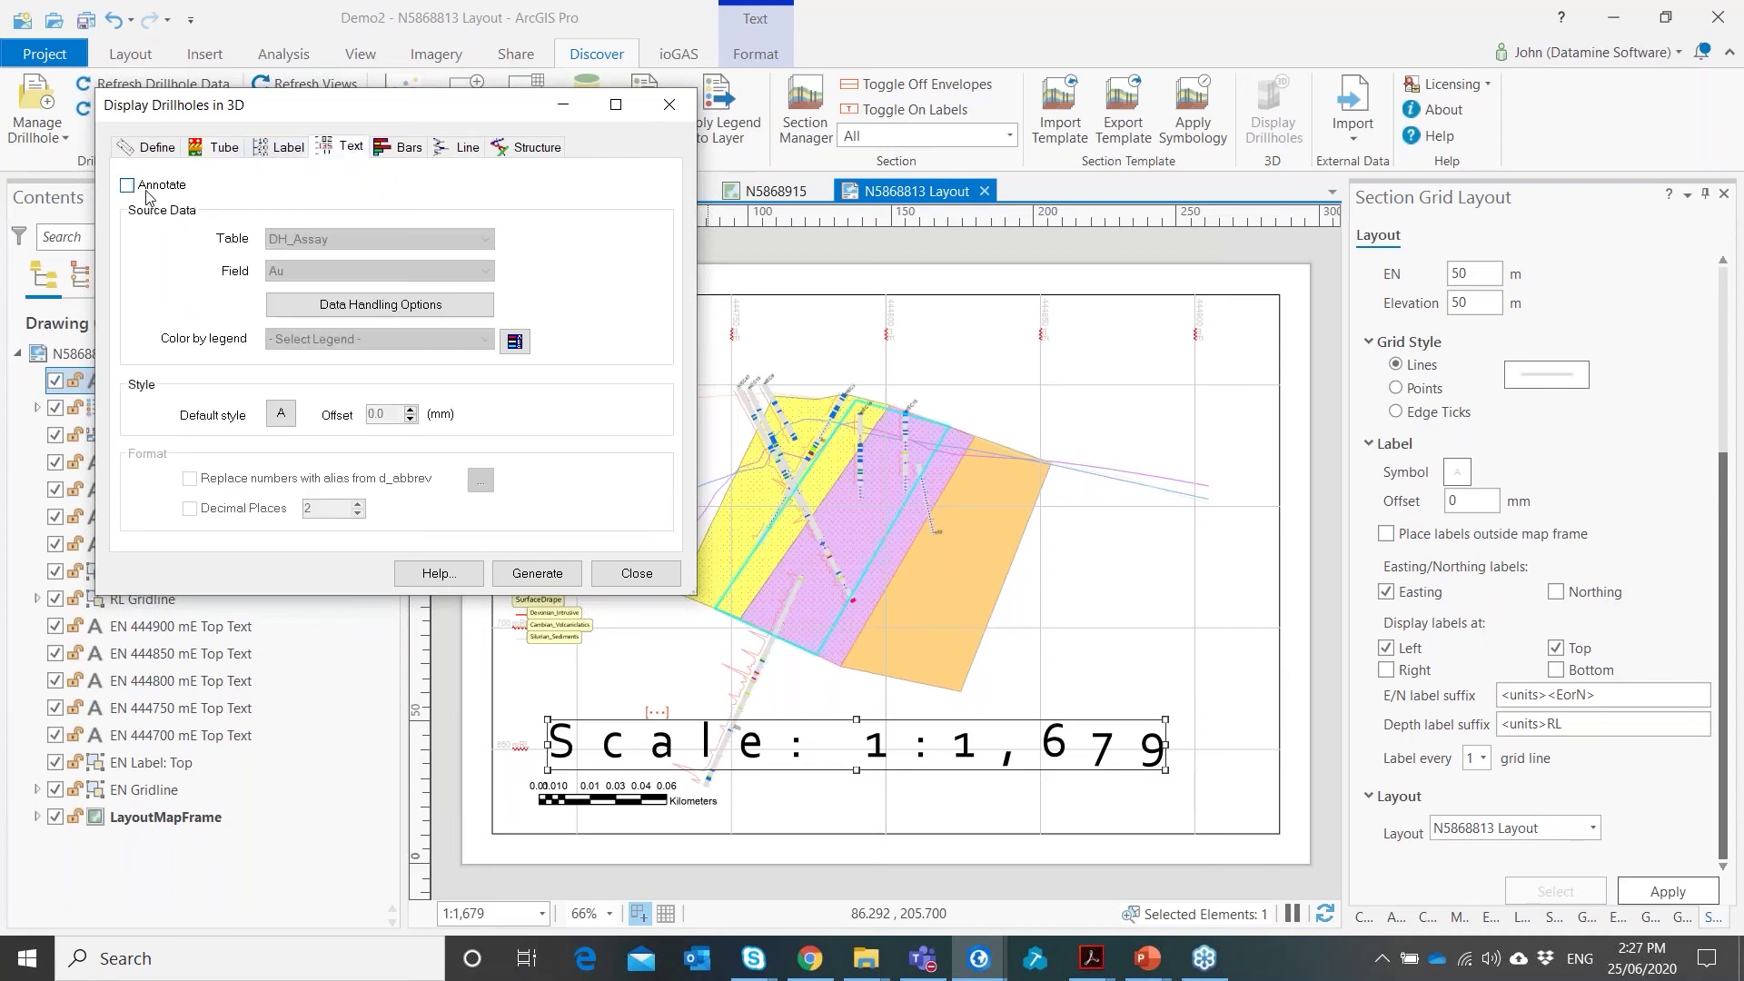
pyautogui.click(405, 307)
pyautogui.write('0')
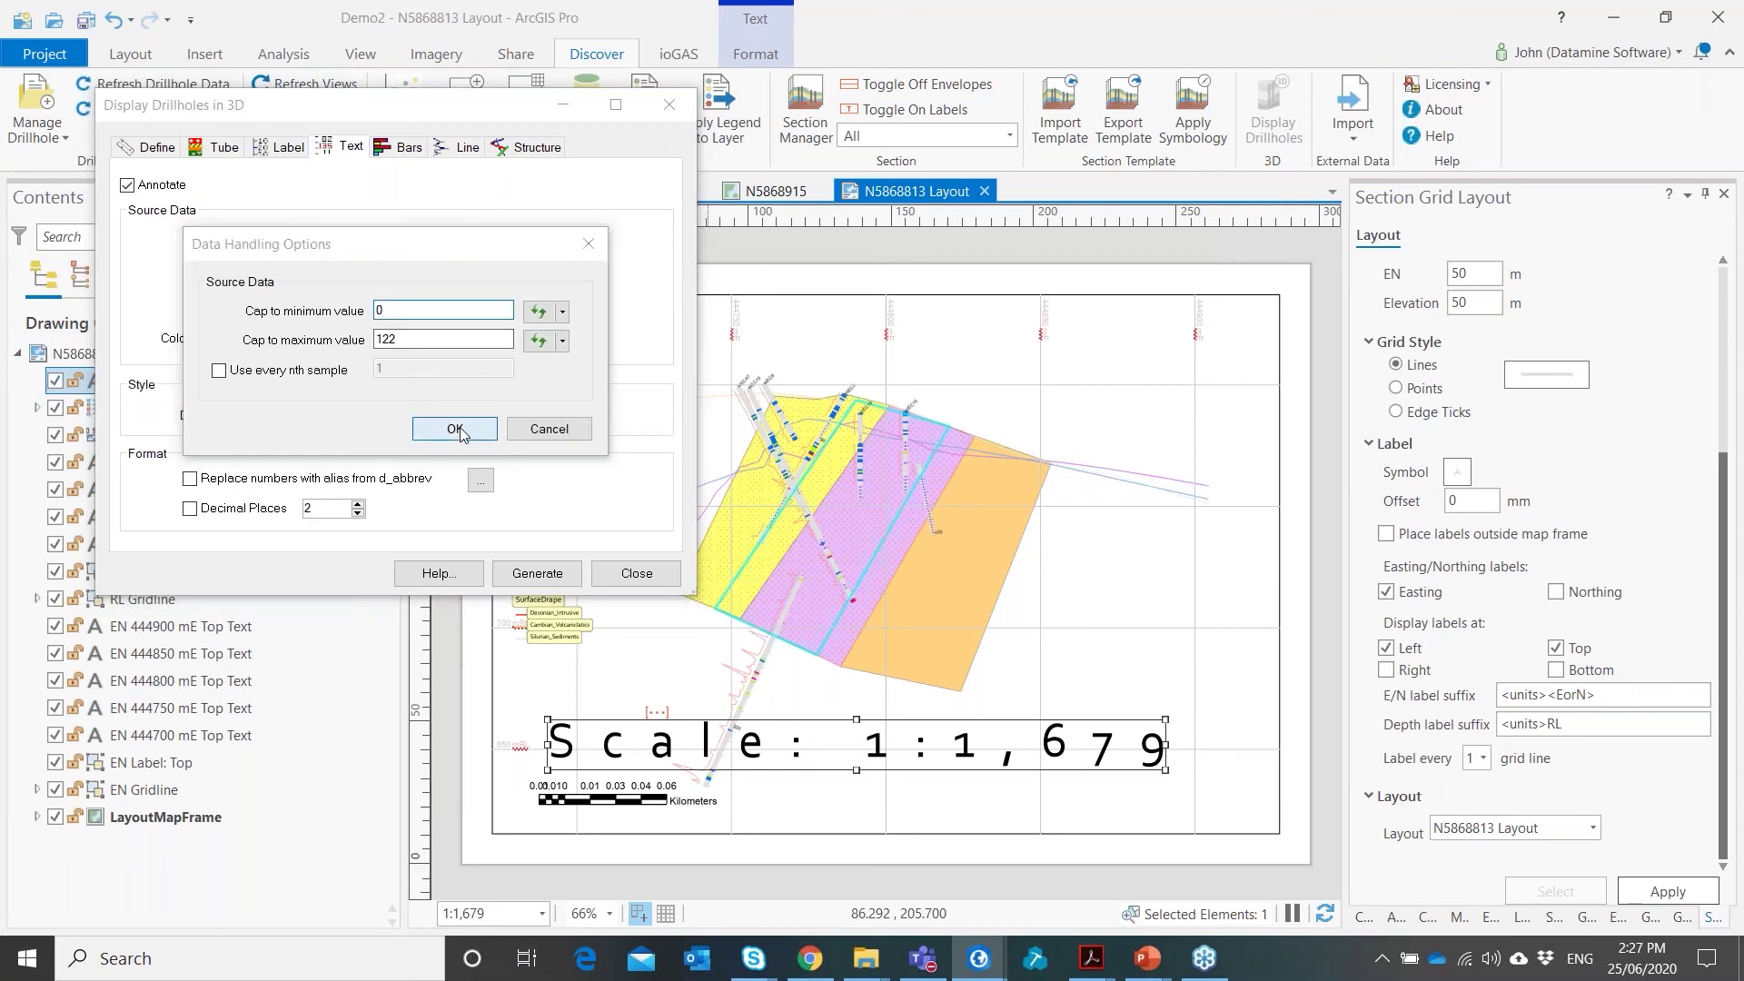
pyautogui.click(461, 434)
# Colour the Au text annotations by the Assay_Au legend and set their offset to 7.0 mm
pyautogui.click(377, 339)
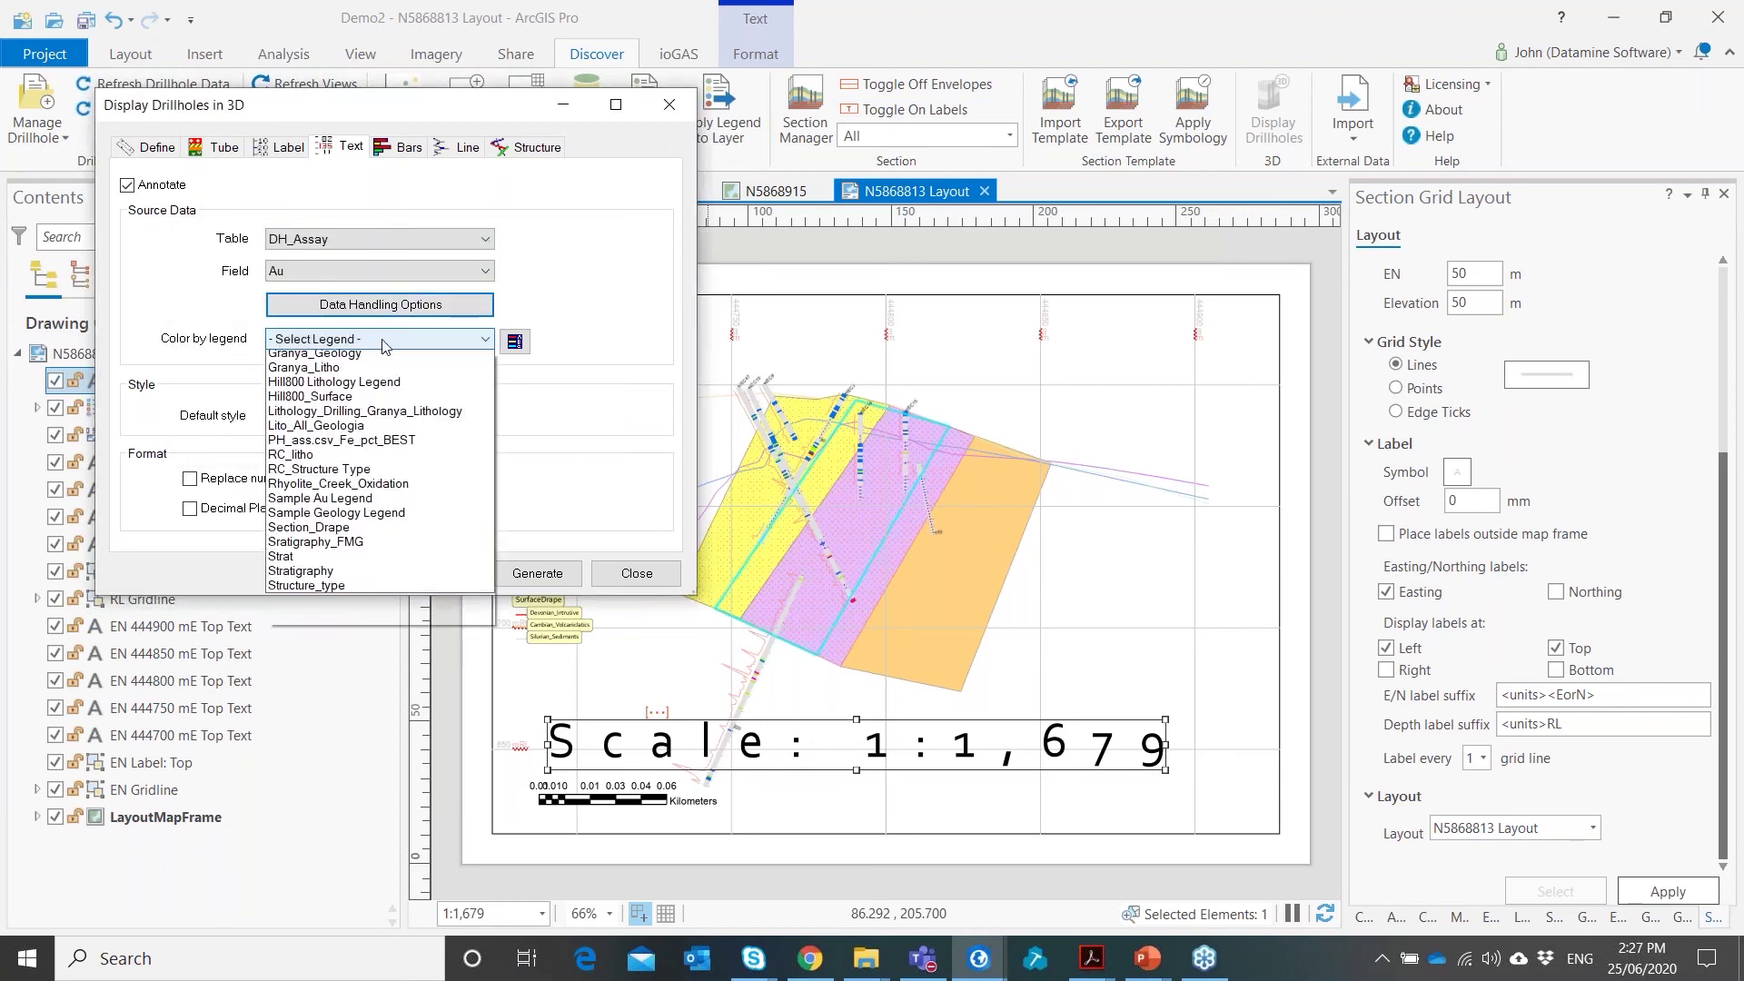
pyautogui.click(377, 374)
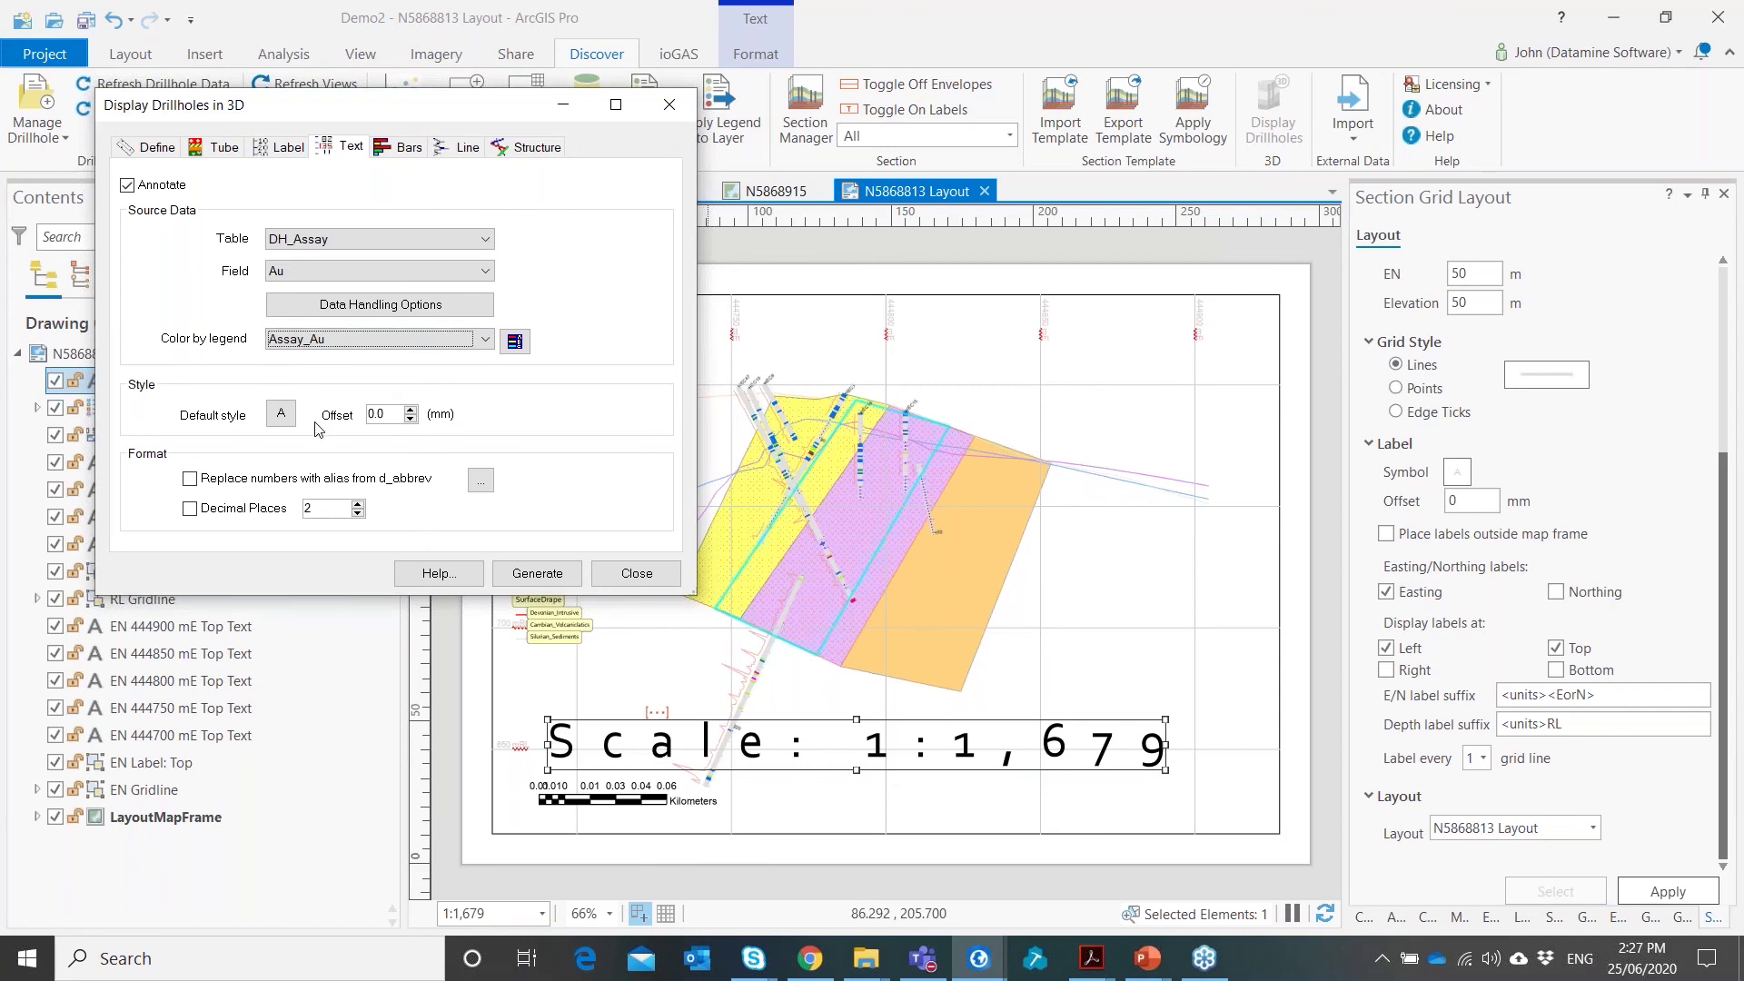
pyautogui.click(282, 416)
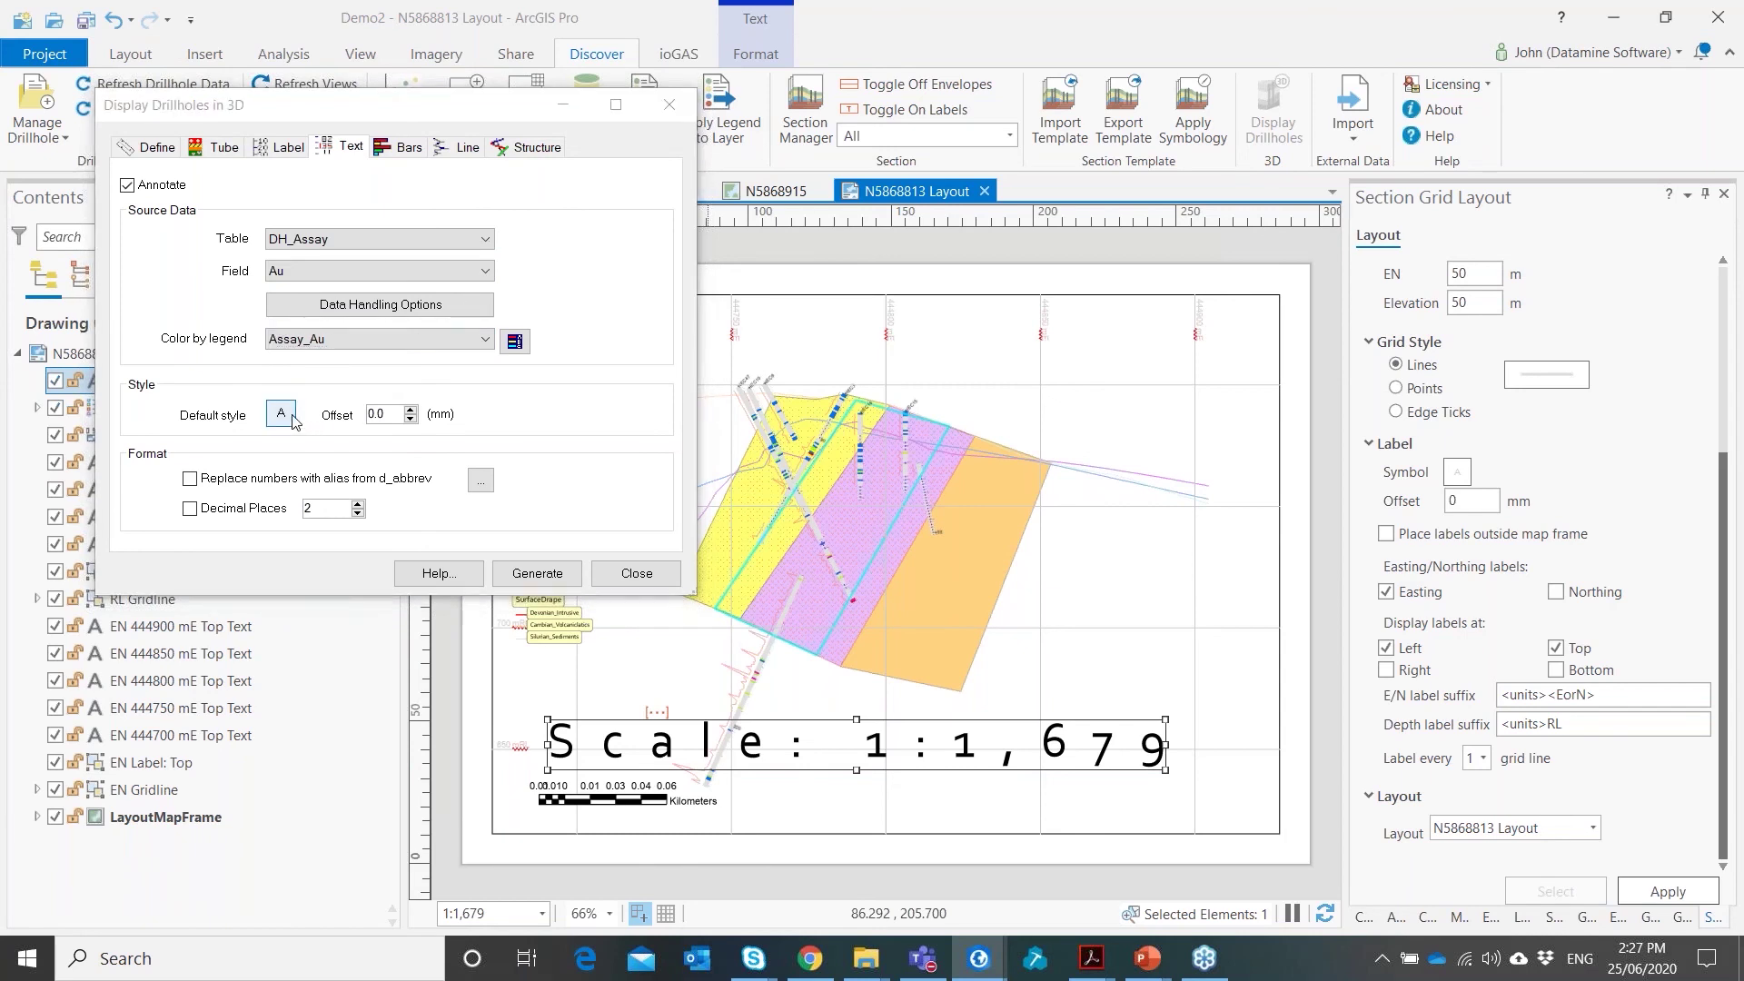
pyautogui.click(611, 464)
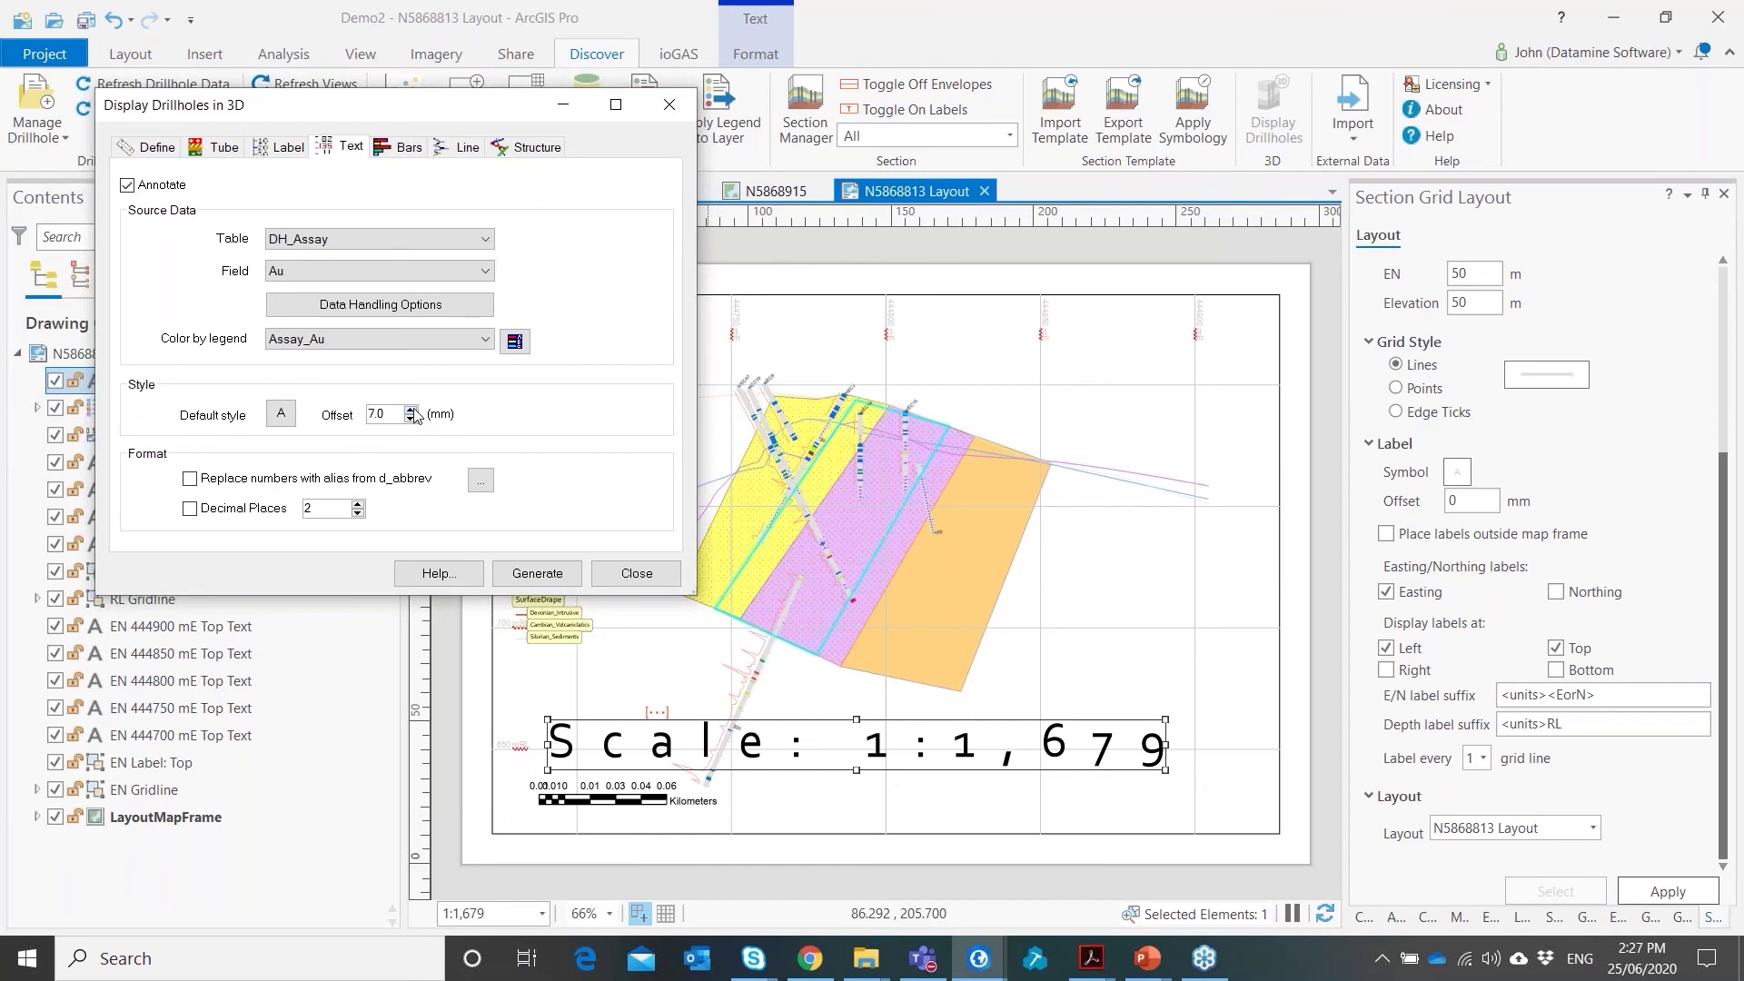
pyautogui.click(386, 154)
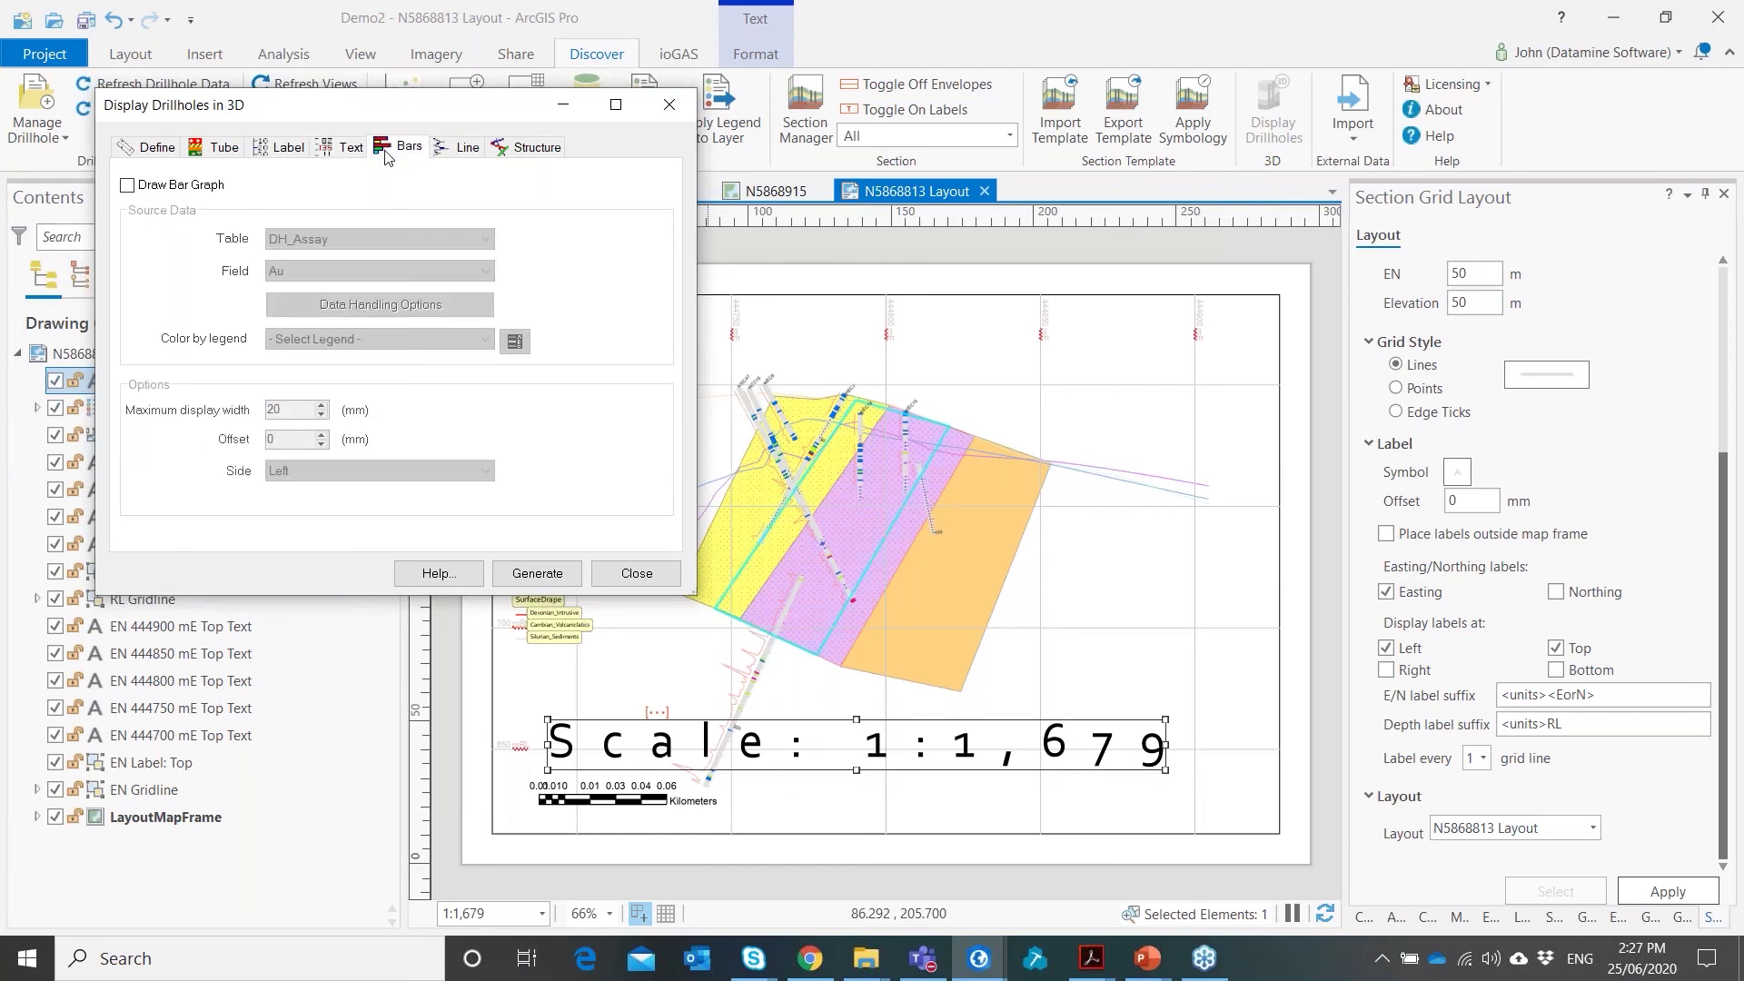
pyautogui.click(464, 148)
pyautogui.click(405, 149)
pyautogui.click(518, 150)
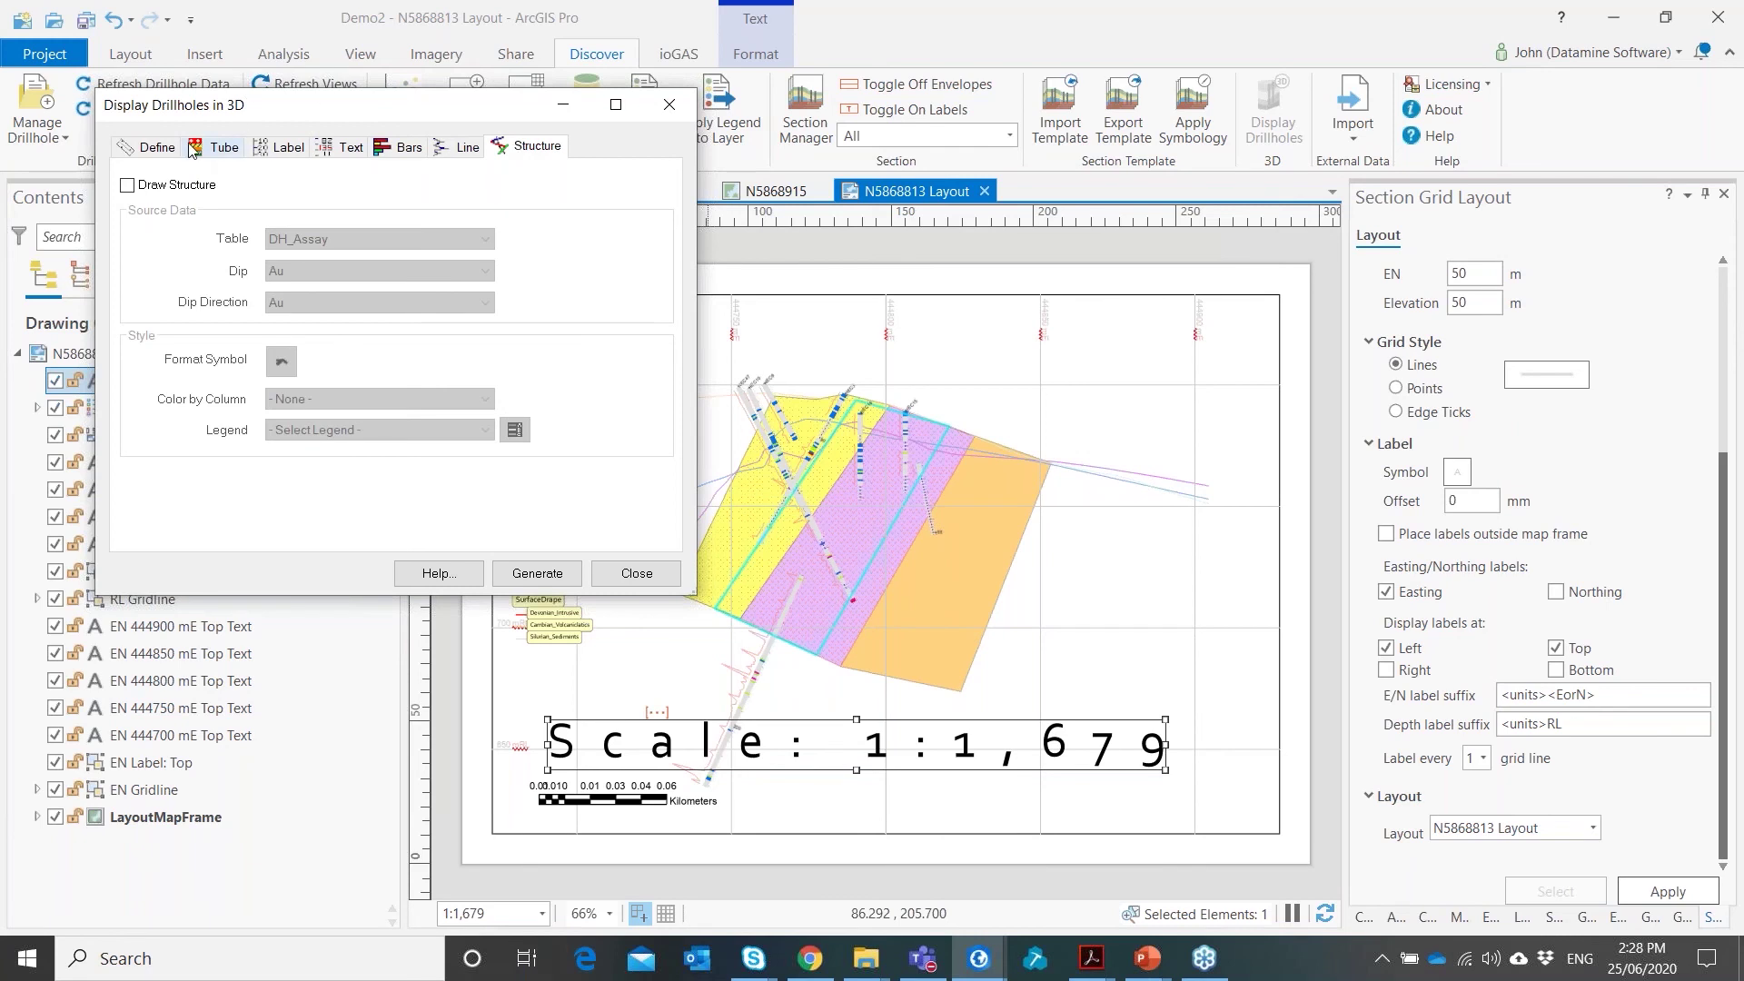
# Review the 3D drillhole display settings, generate the display in the new Plan3D scene, and clear the settings window from view
pyautogui.click(158, 148)
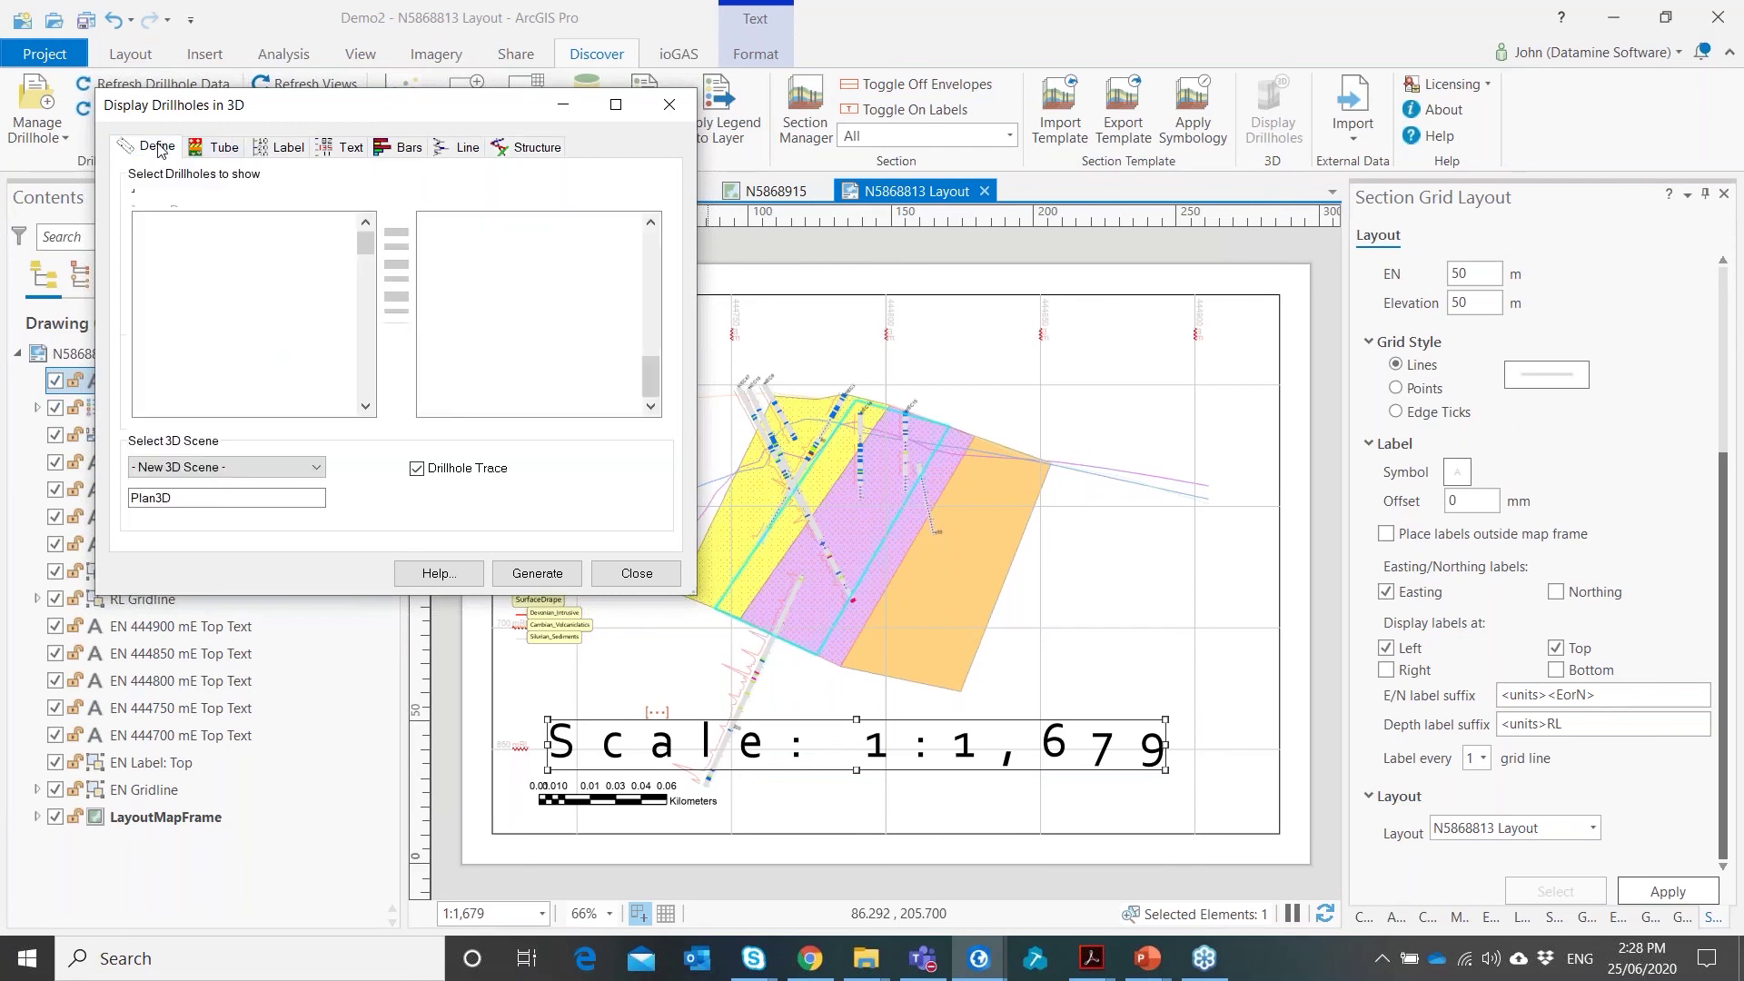
pyautogui.click(221, 150)
pyautogui.click(261, 151)
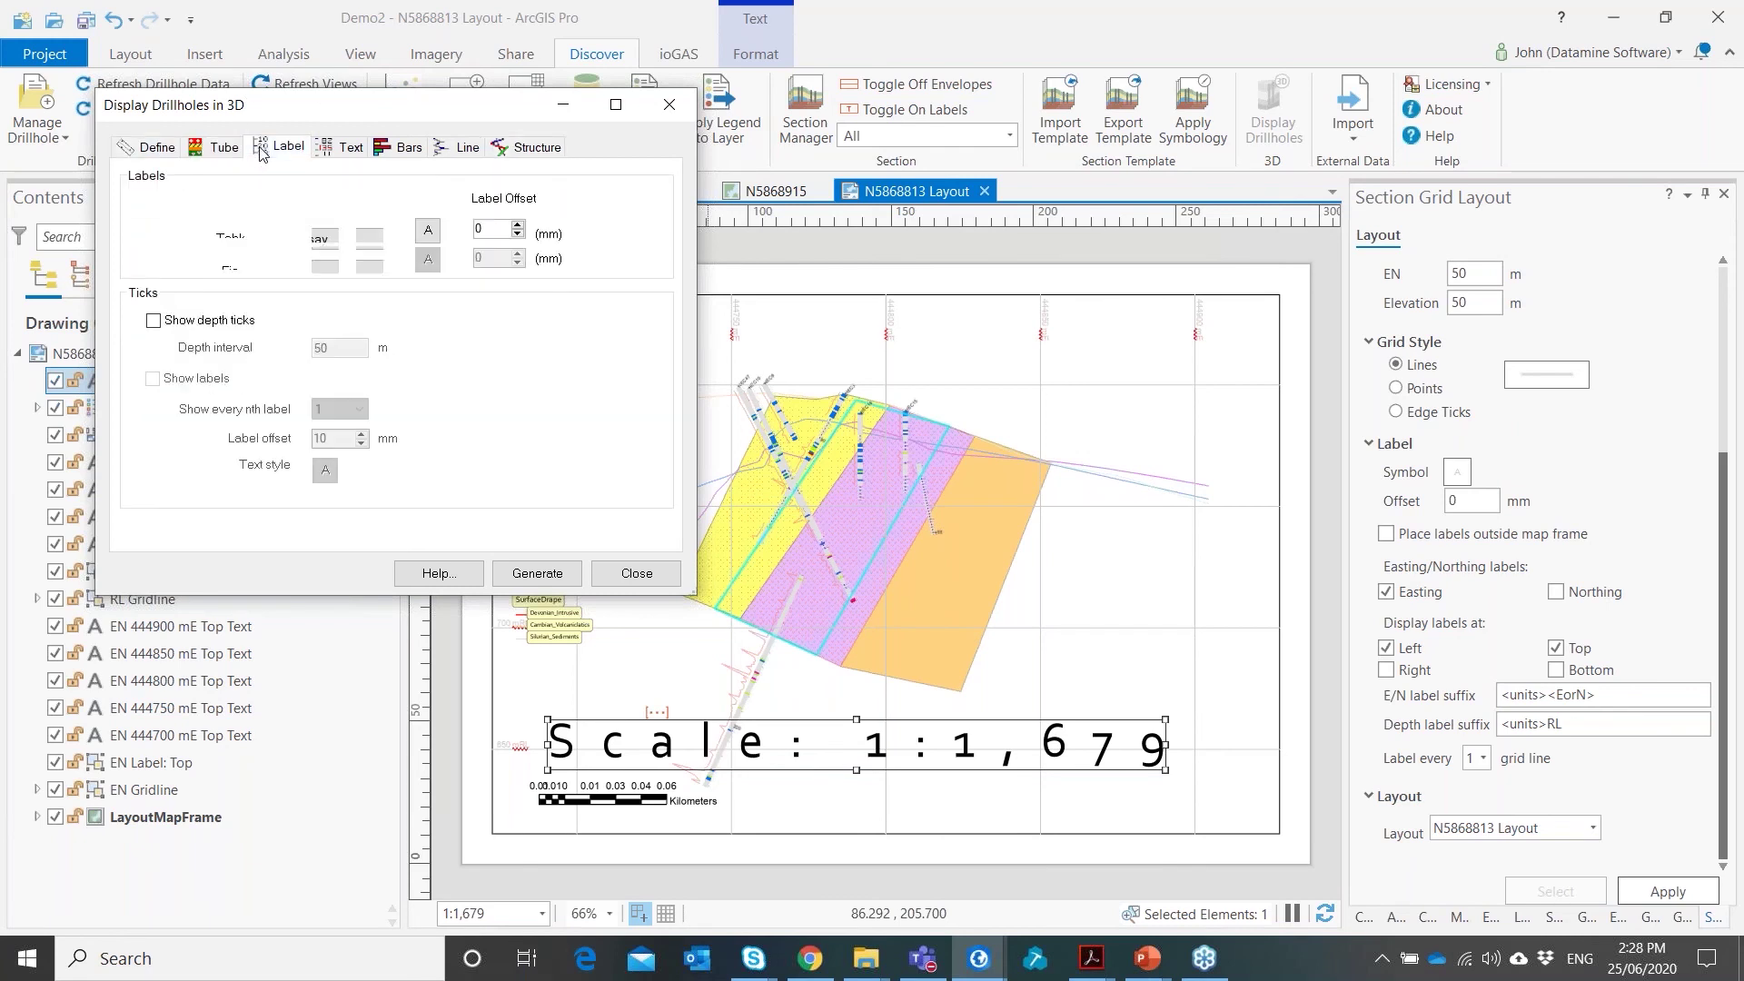
pyautogui.click(329, 151)
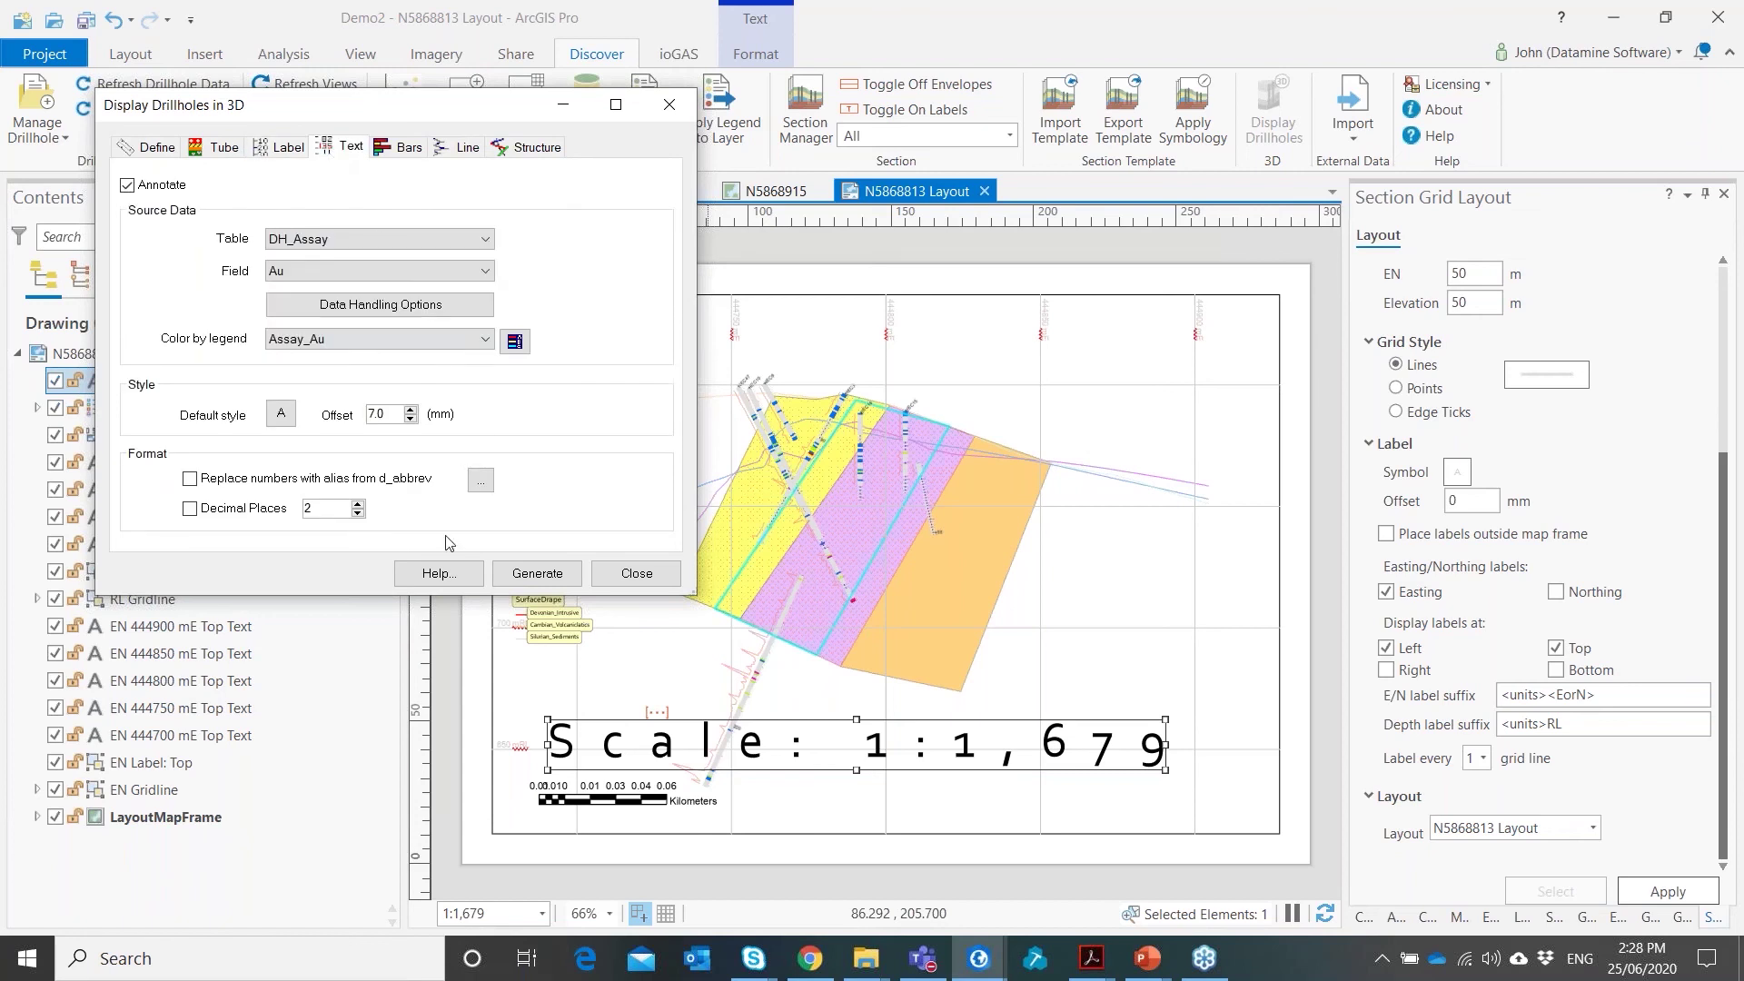
pyautogui.click(538, 574)
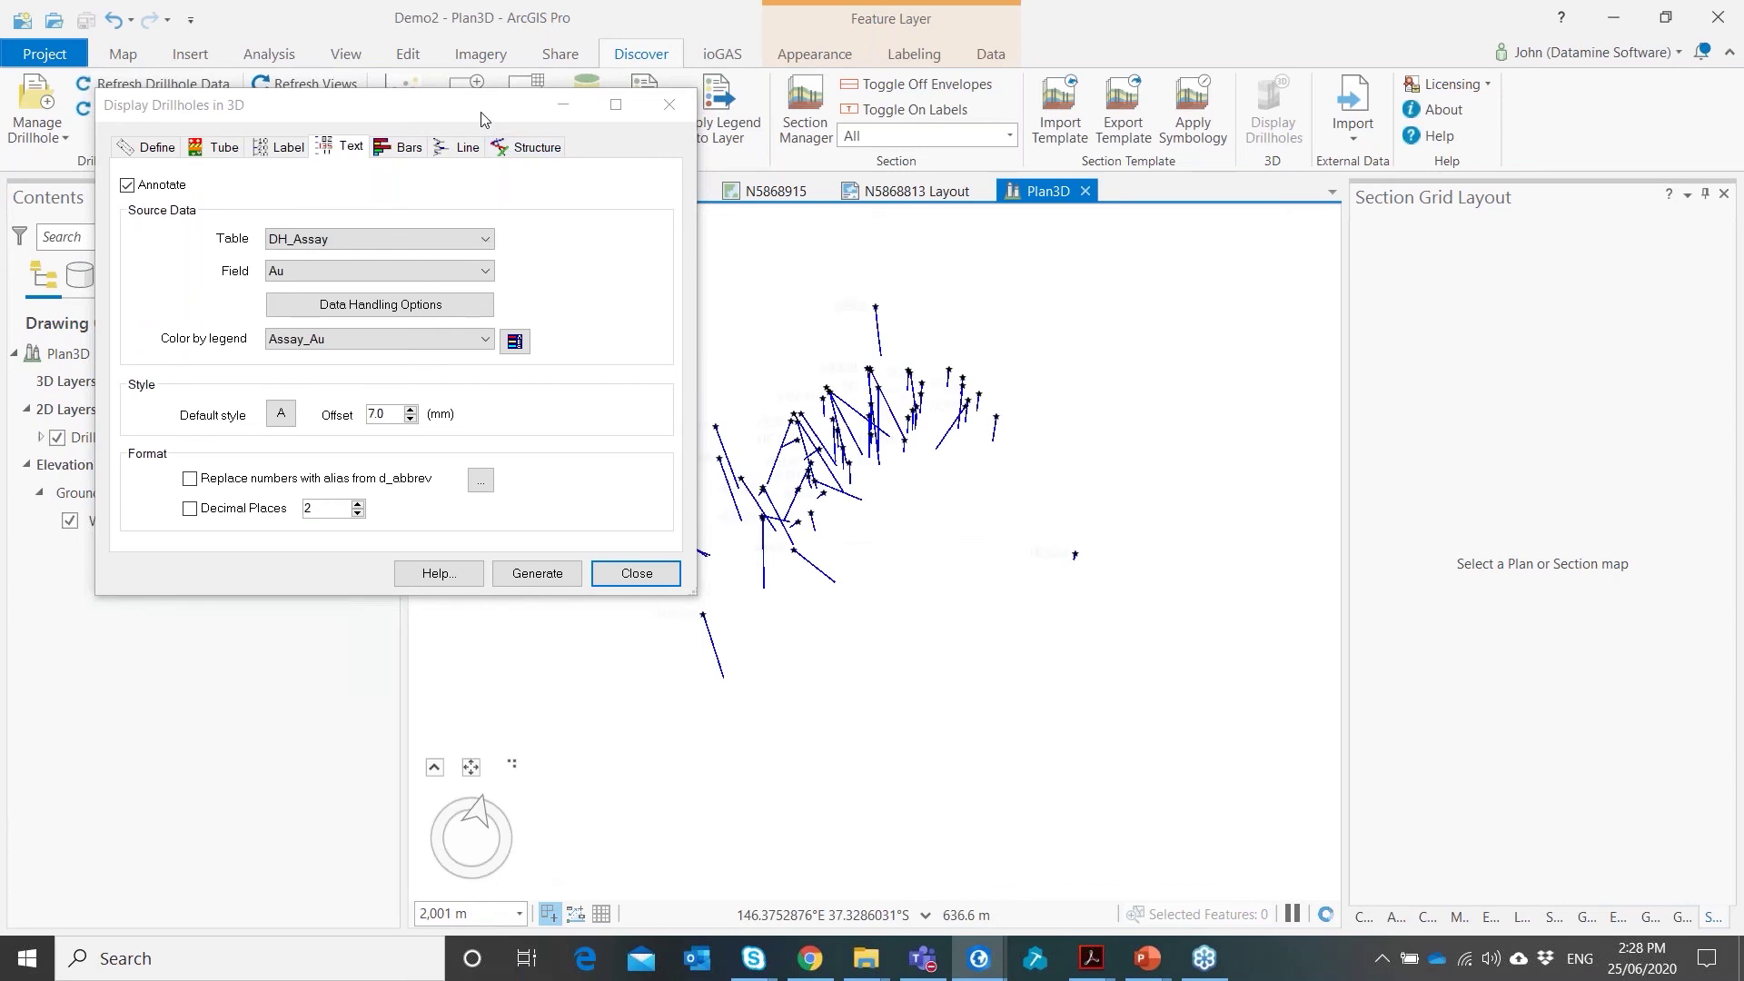
pyautogui.moveTo(481, 117); pyautogui.dragTo(1743, 214)
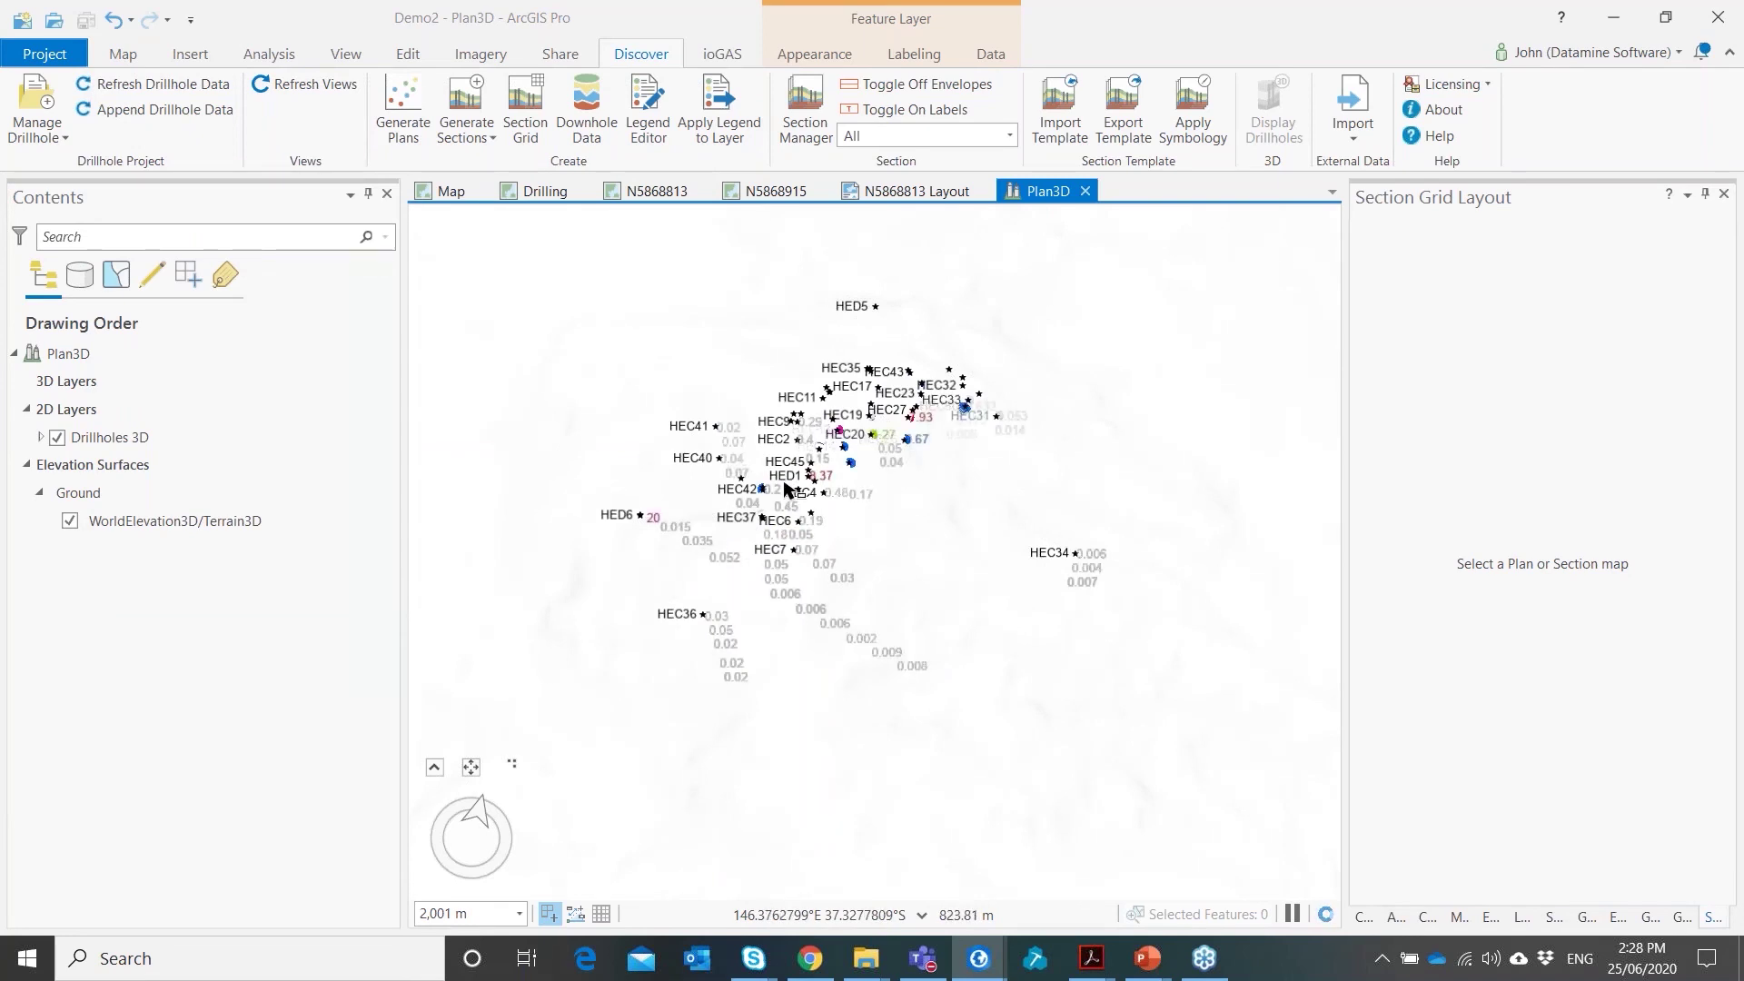
# Add the World Imagery layer from the Living Atlas portal content to the Plan3D scene
pyautogui.click(1364, 918)
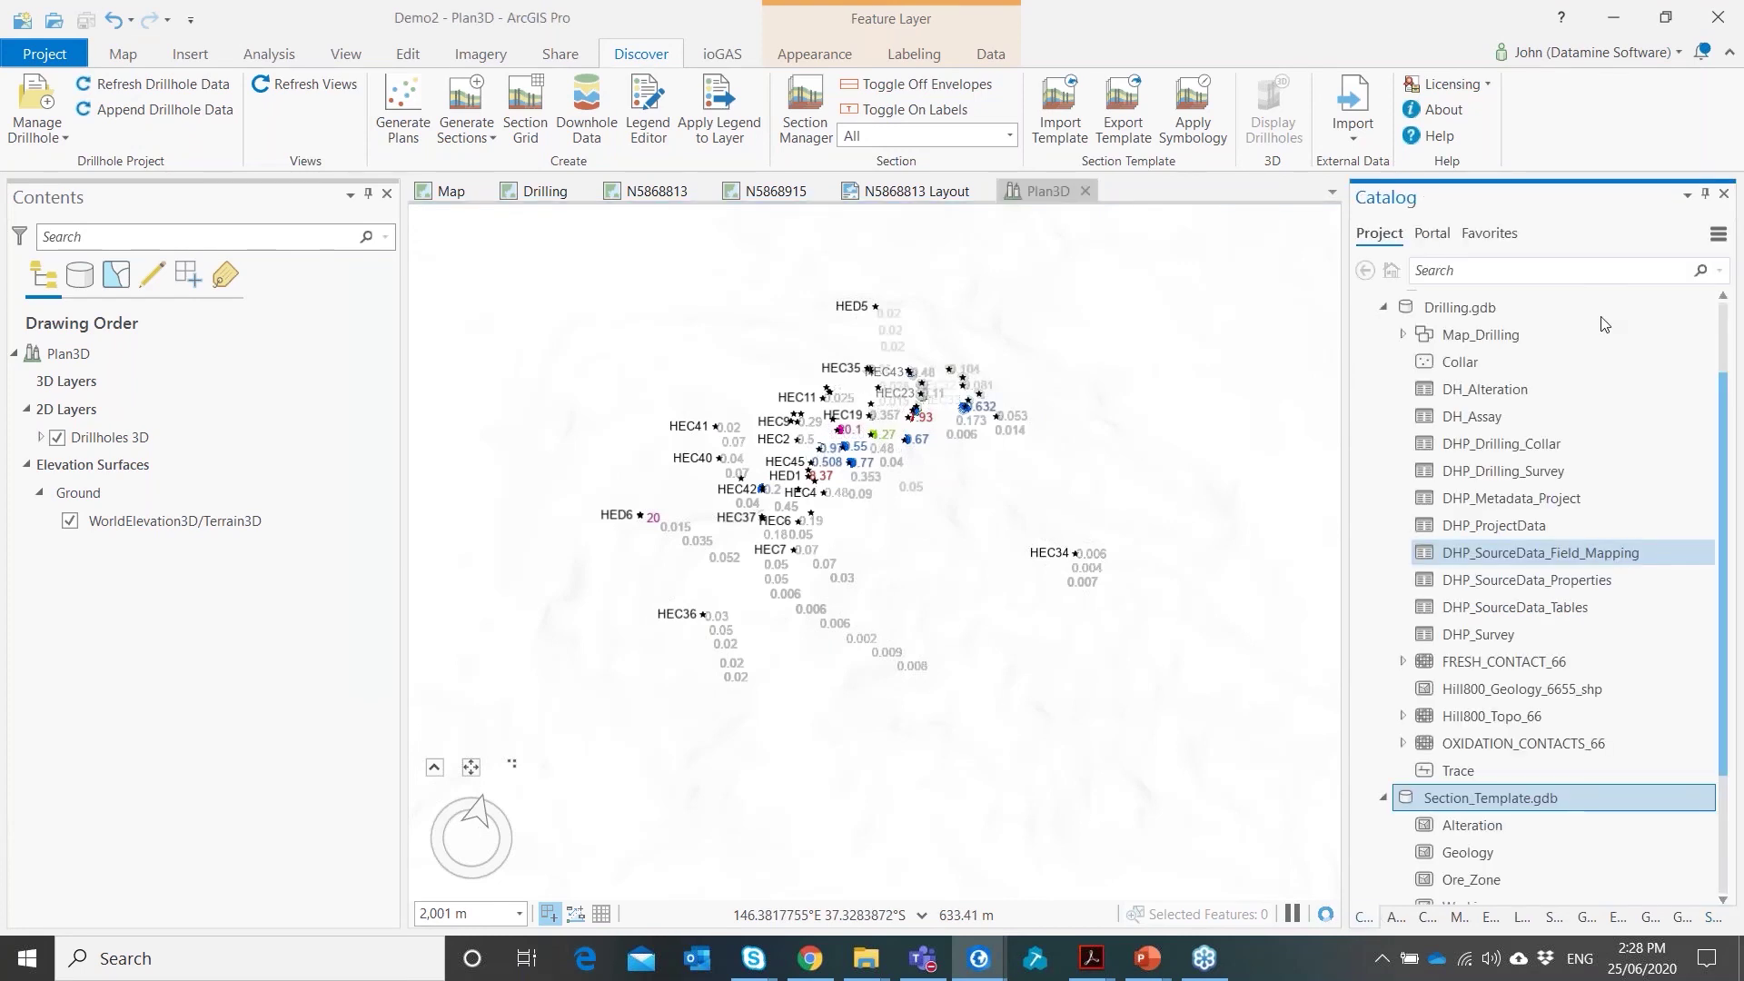
pyautogui.scroll(2, 1604, 324)
pyautogui.click(1369, 362)
pyautogui.click(1430, 233)
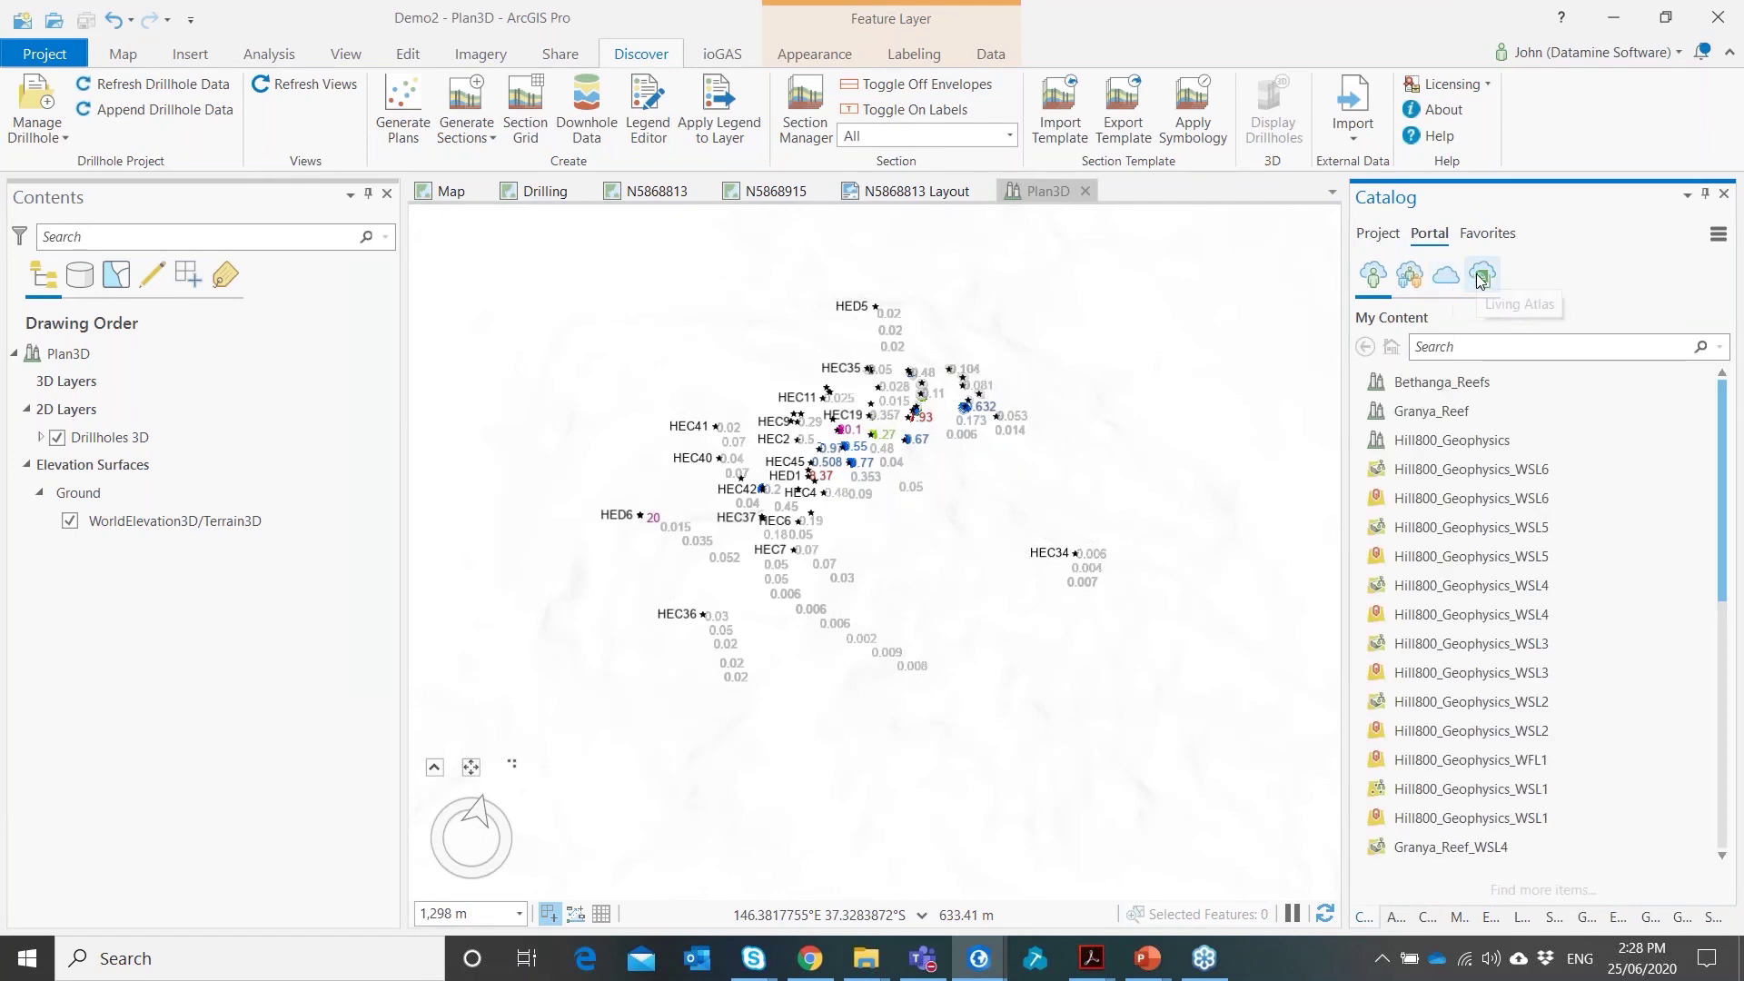
pyautogui.click(1475, 280)
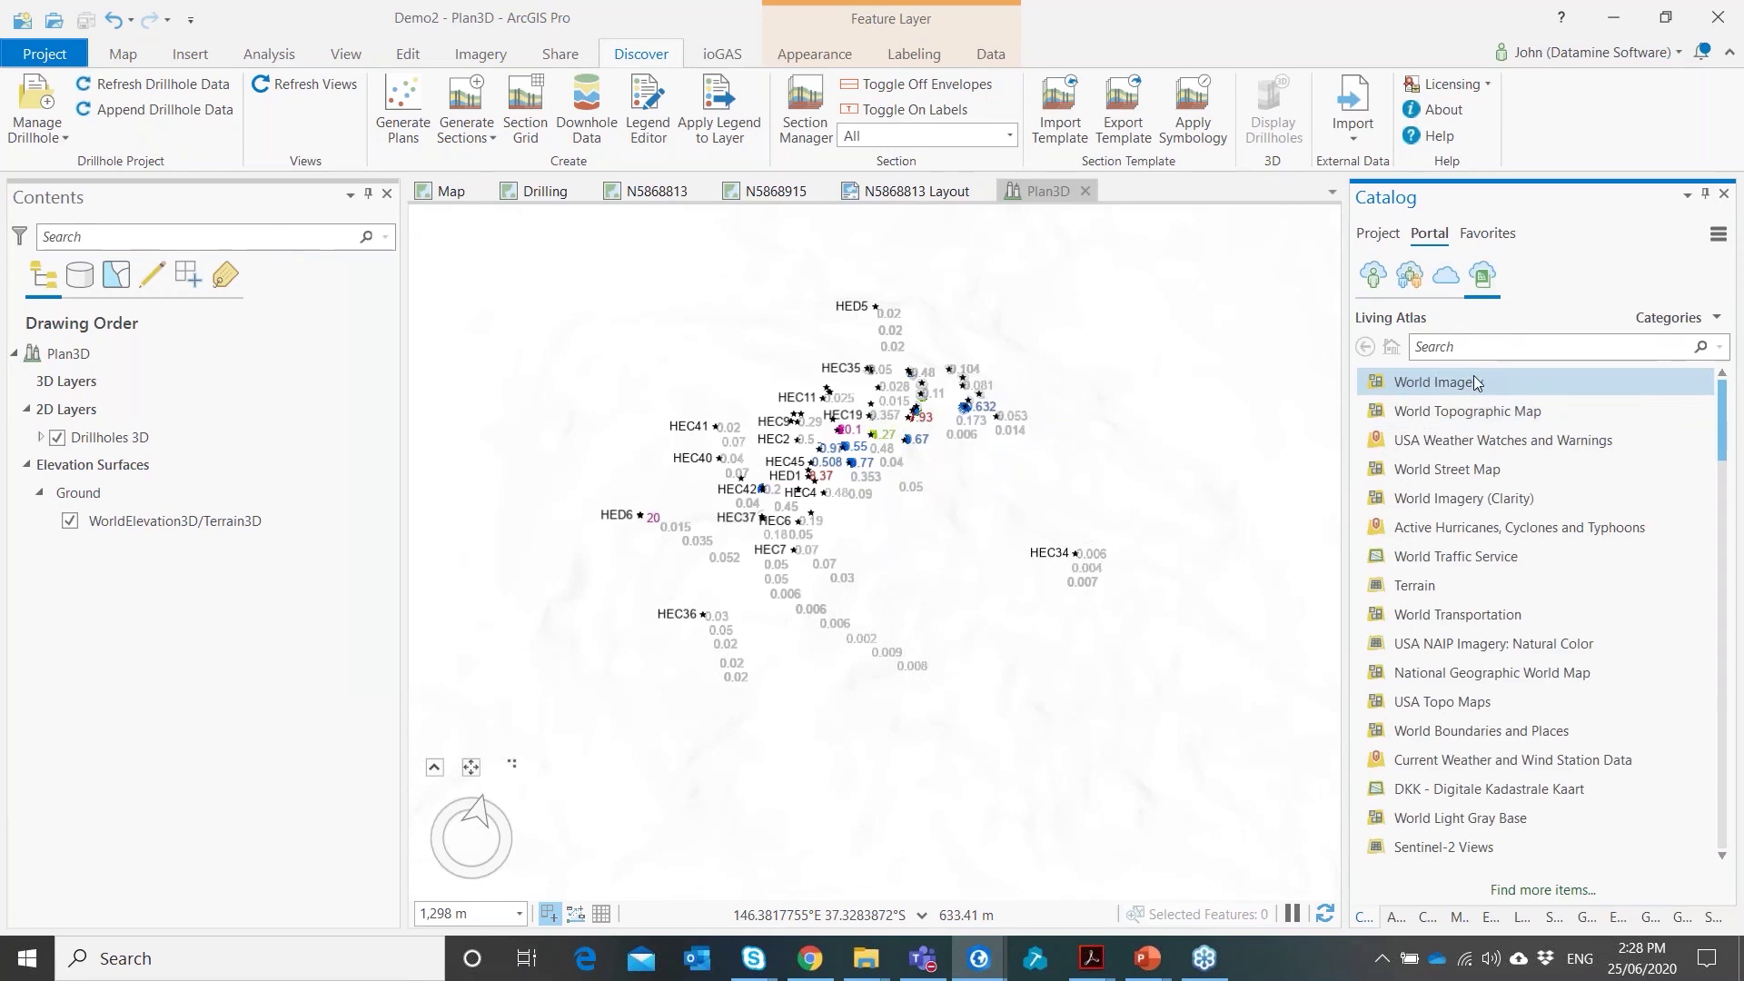
pyautogui.moveTo(1042, 536); pyautogui.dragTo(1042, 536)
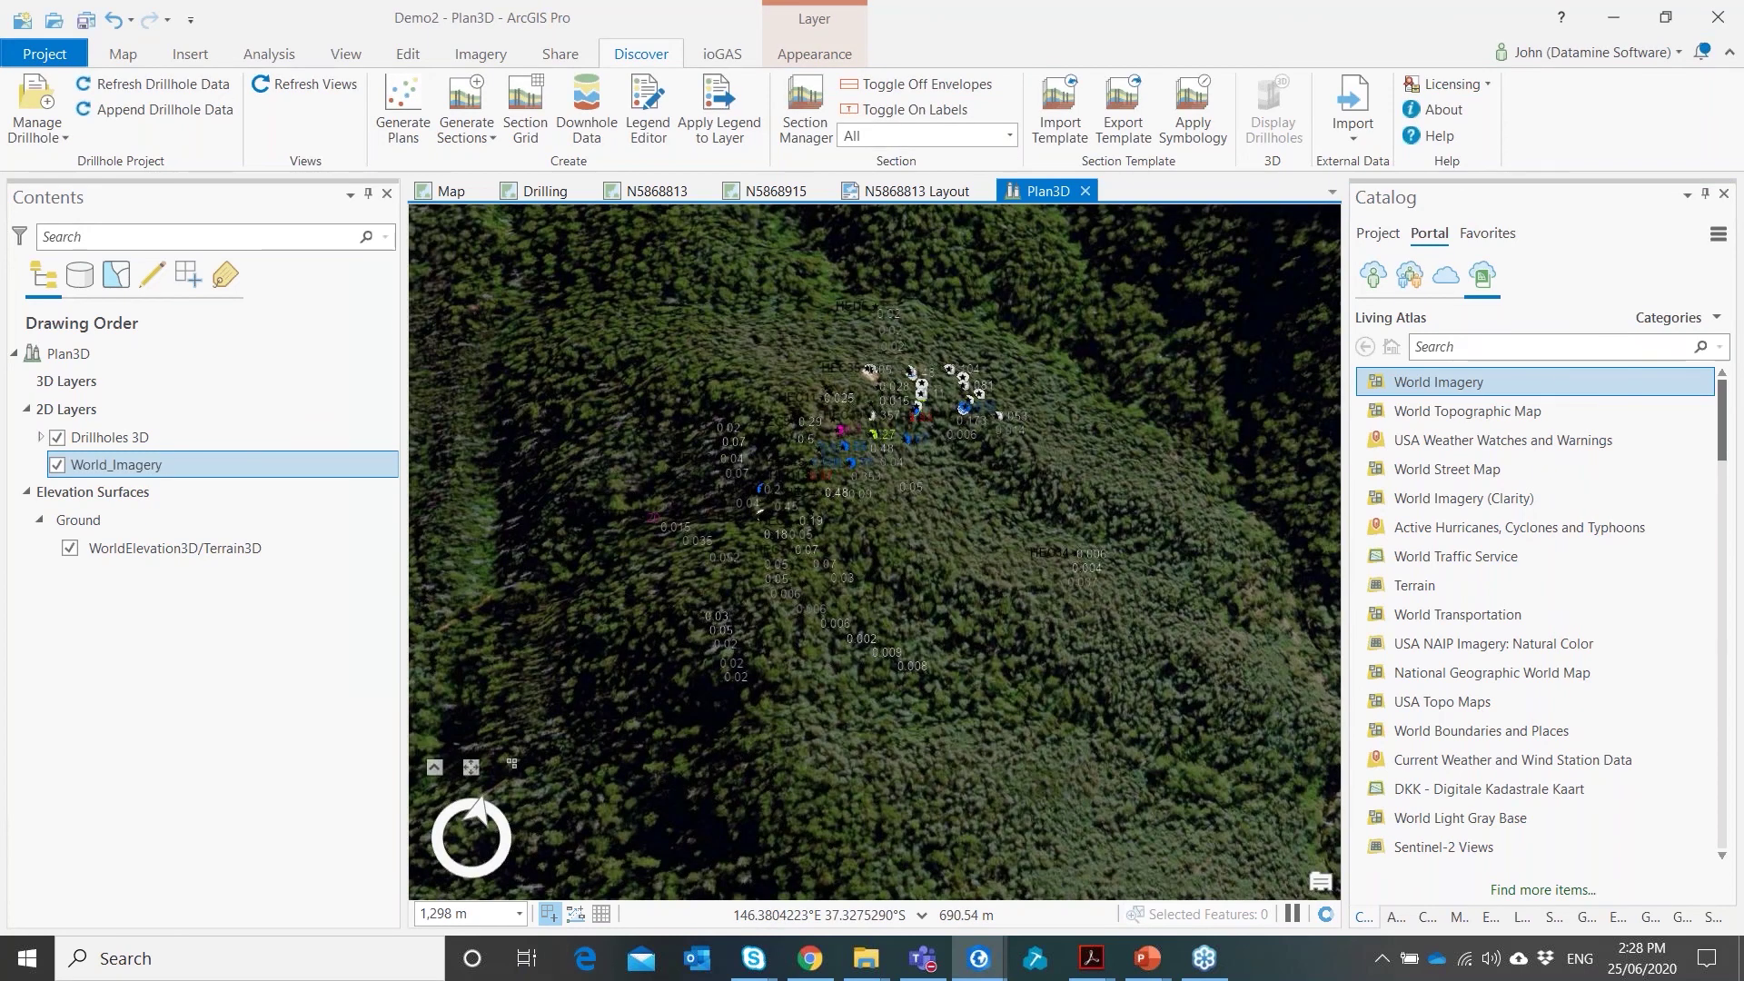
# From section N5868915, set up Section Template Table To 3D for sections N5868813 and N5868915 with the Geology and Alteration tables
pyautogui.click(124, 54)
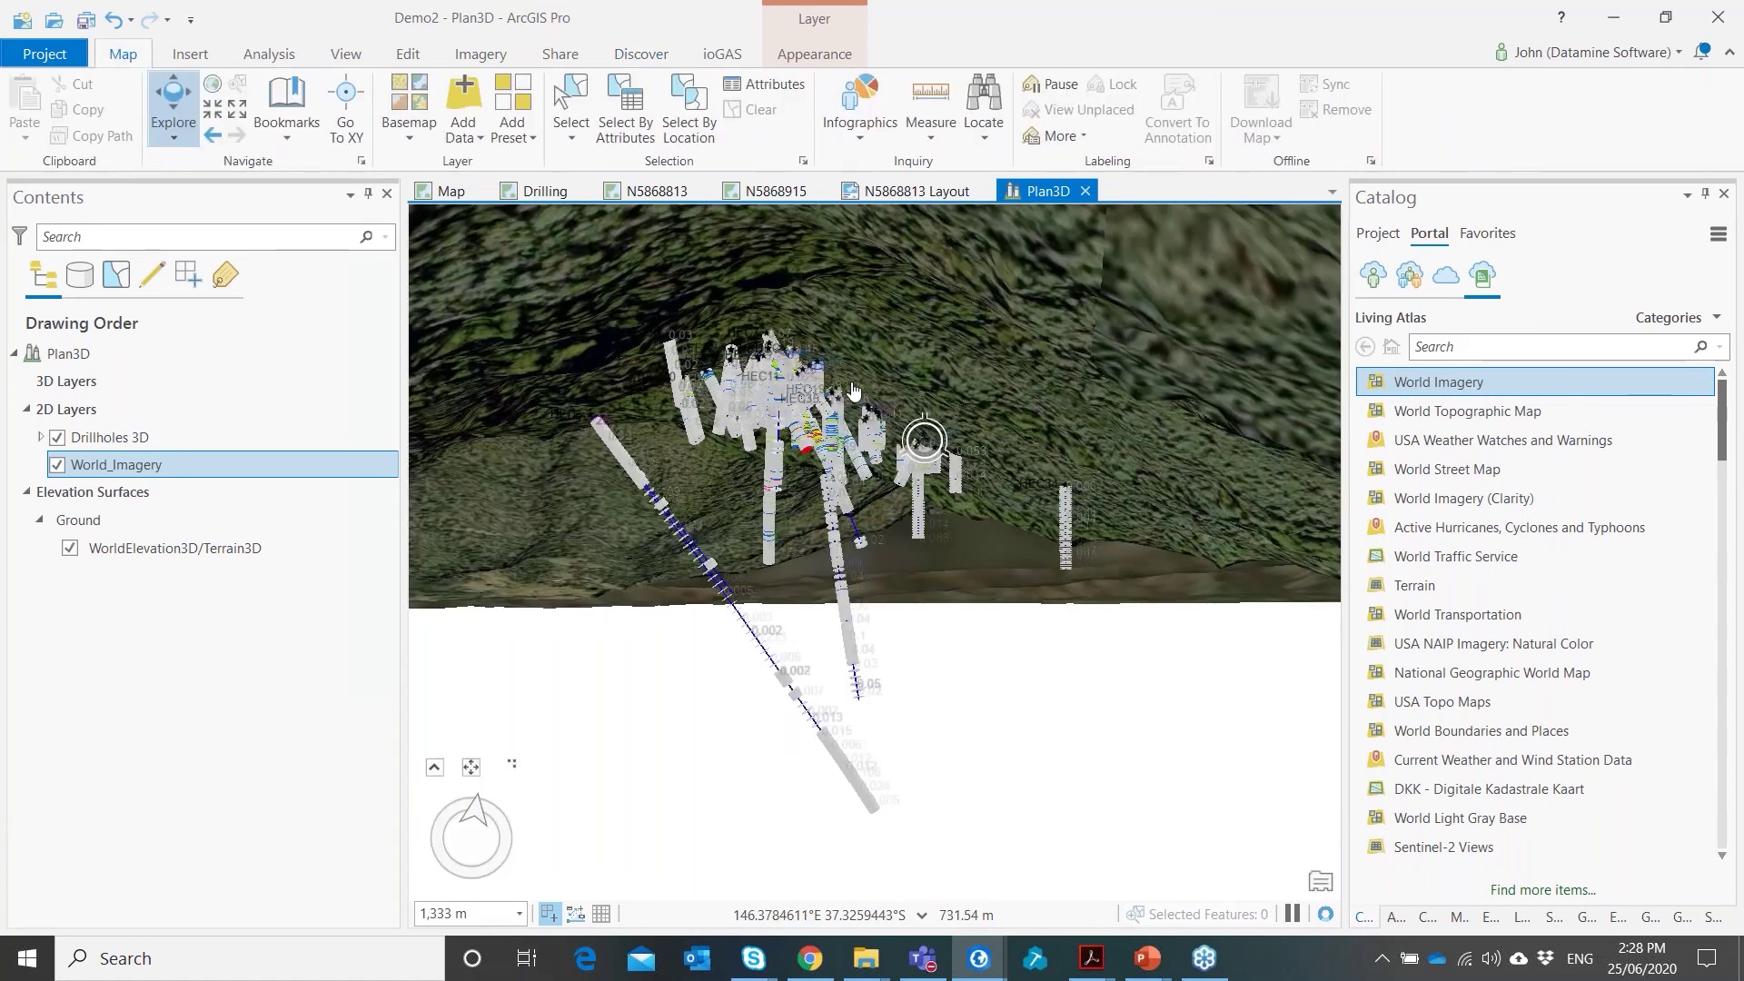
pyautogui.scroll(5, 863, 409)
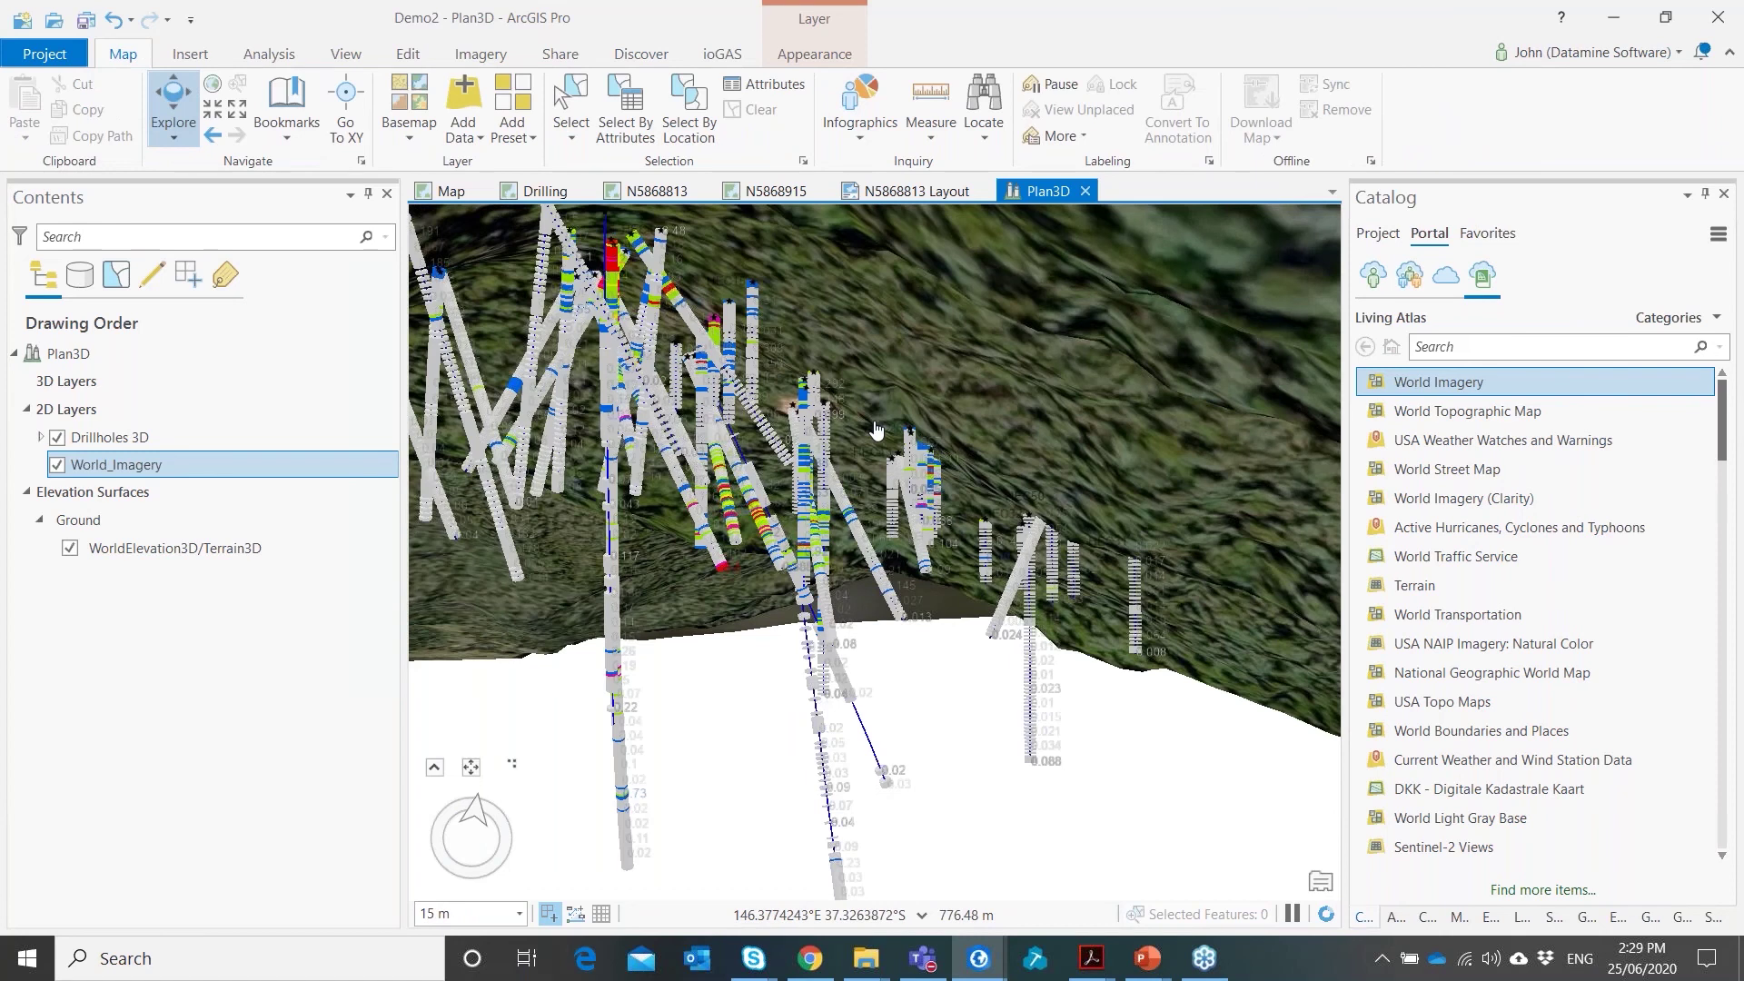
pyautogui.moveTo(877, 430); pyautogui.dragTo(919, 370)
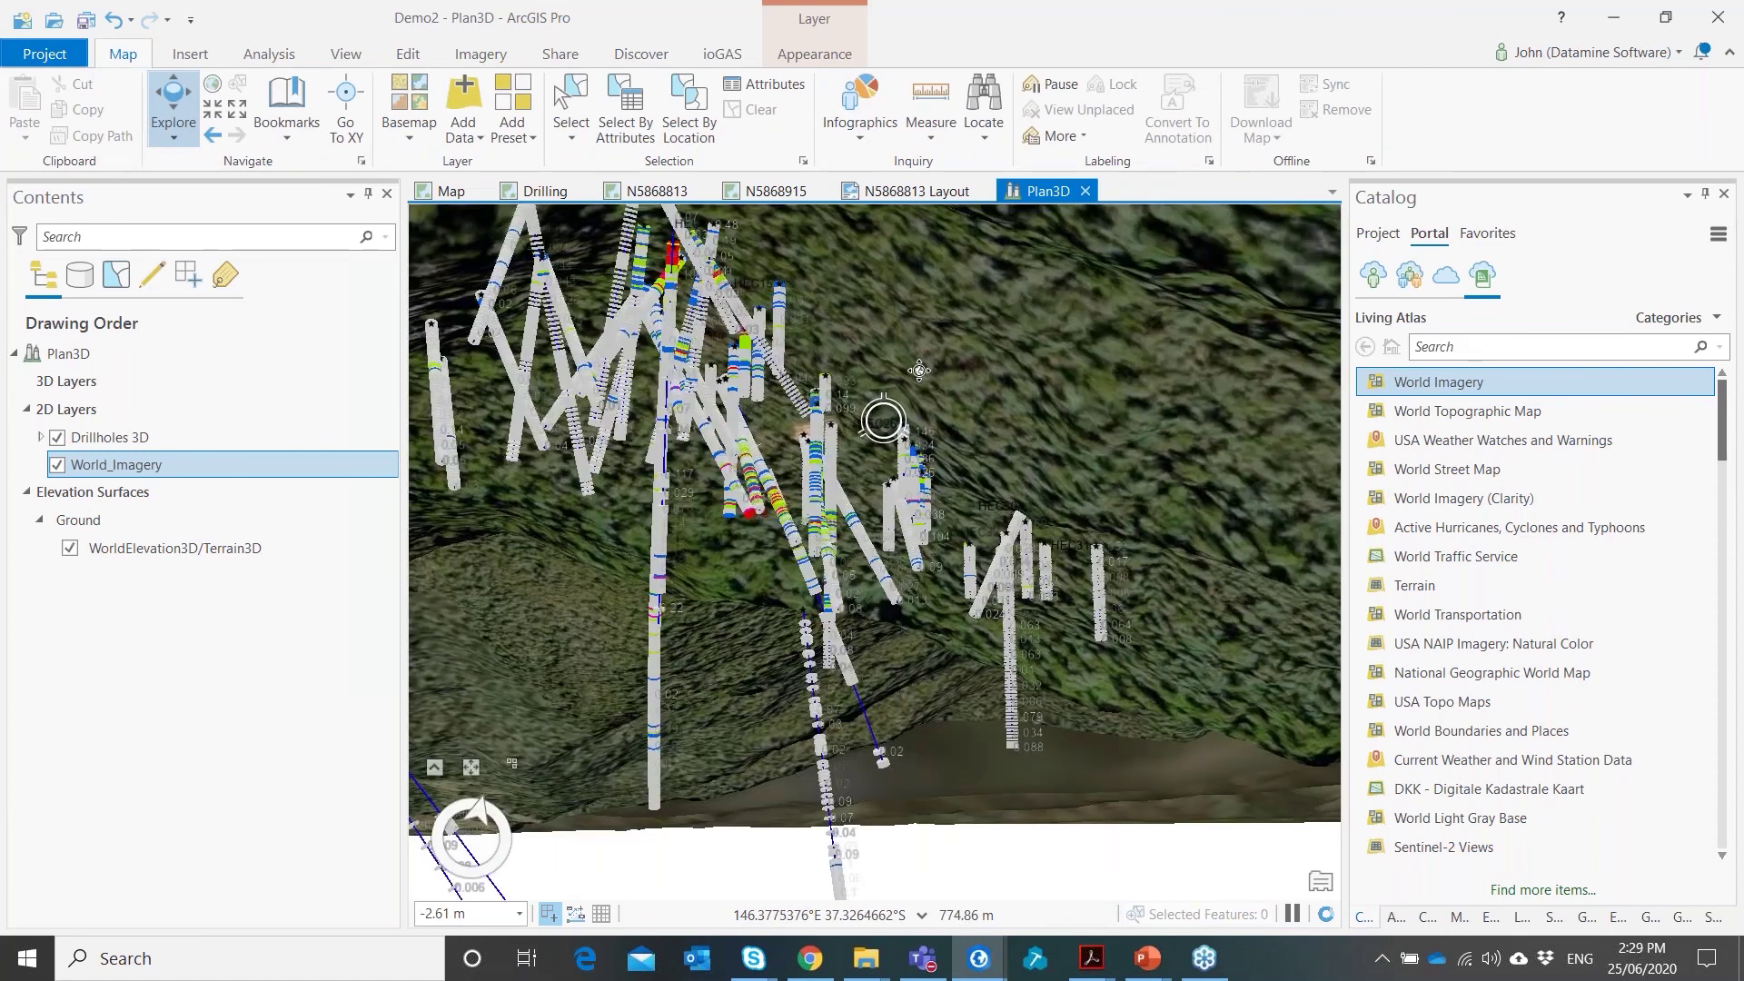
pyautogui.scroll(-3, 851, 402)
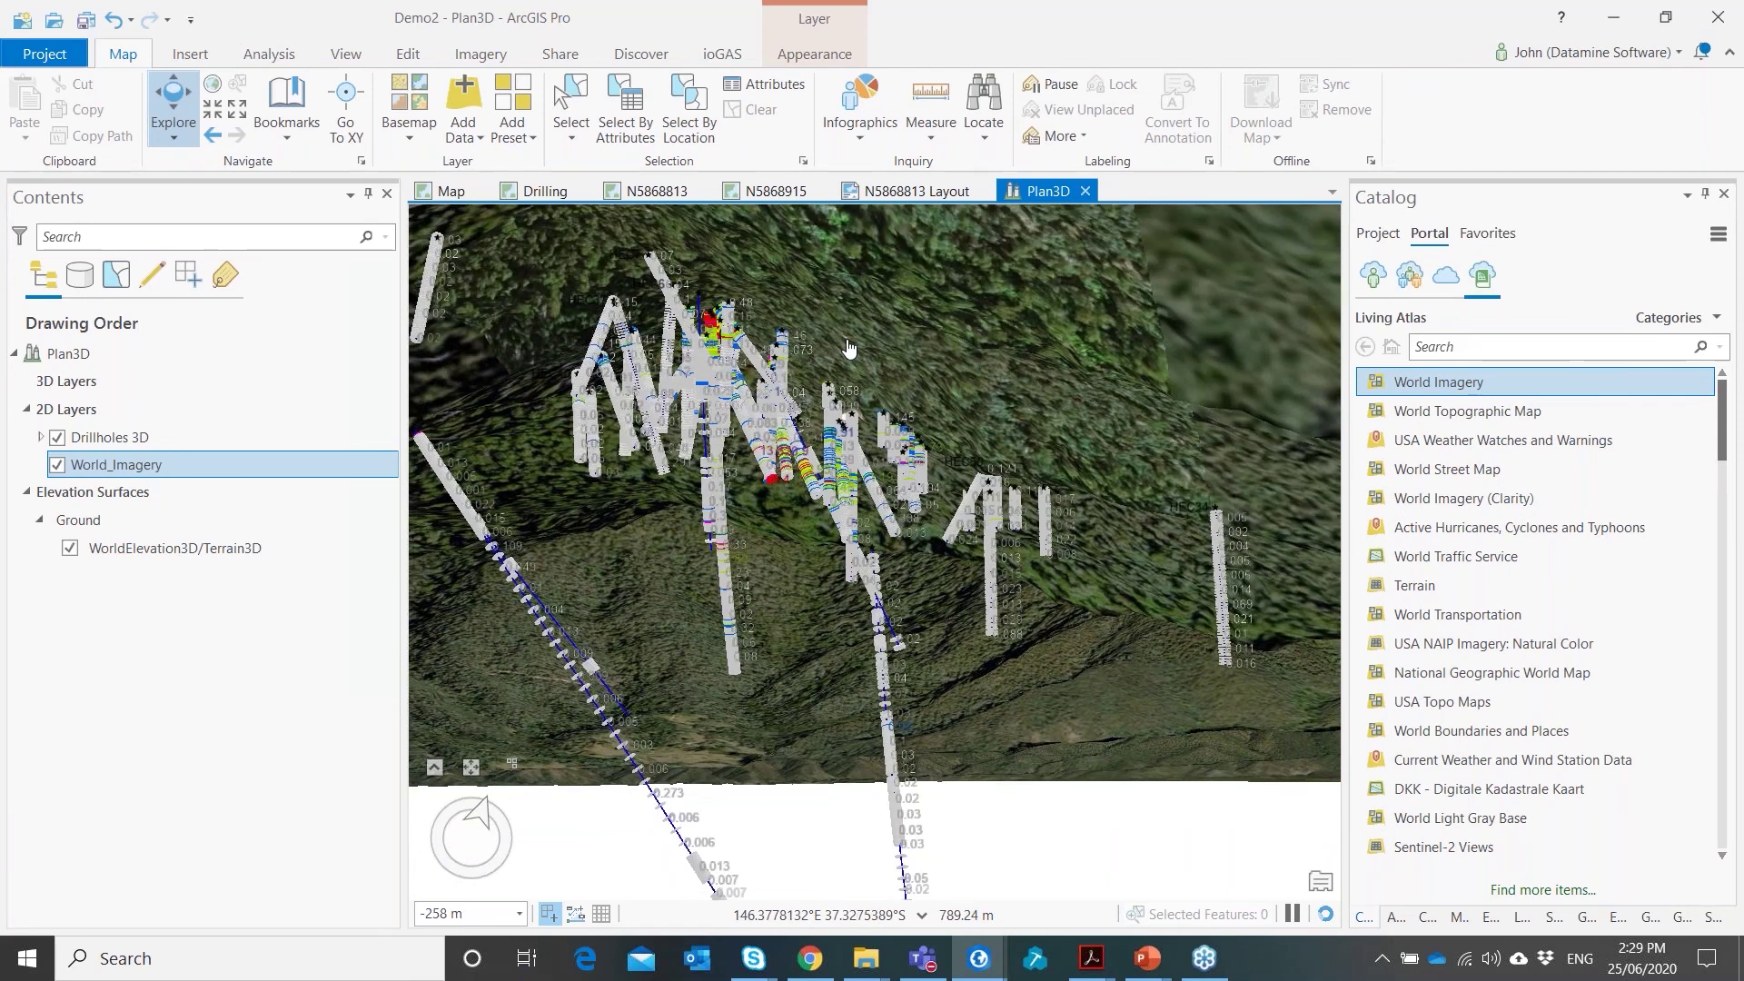
pyautogui.click(761, 192)
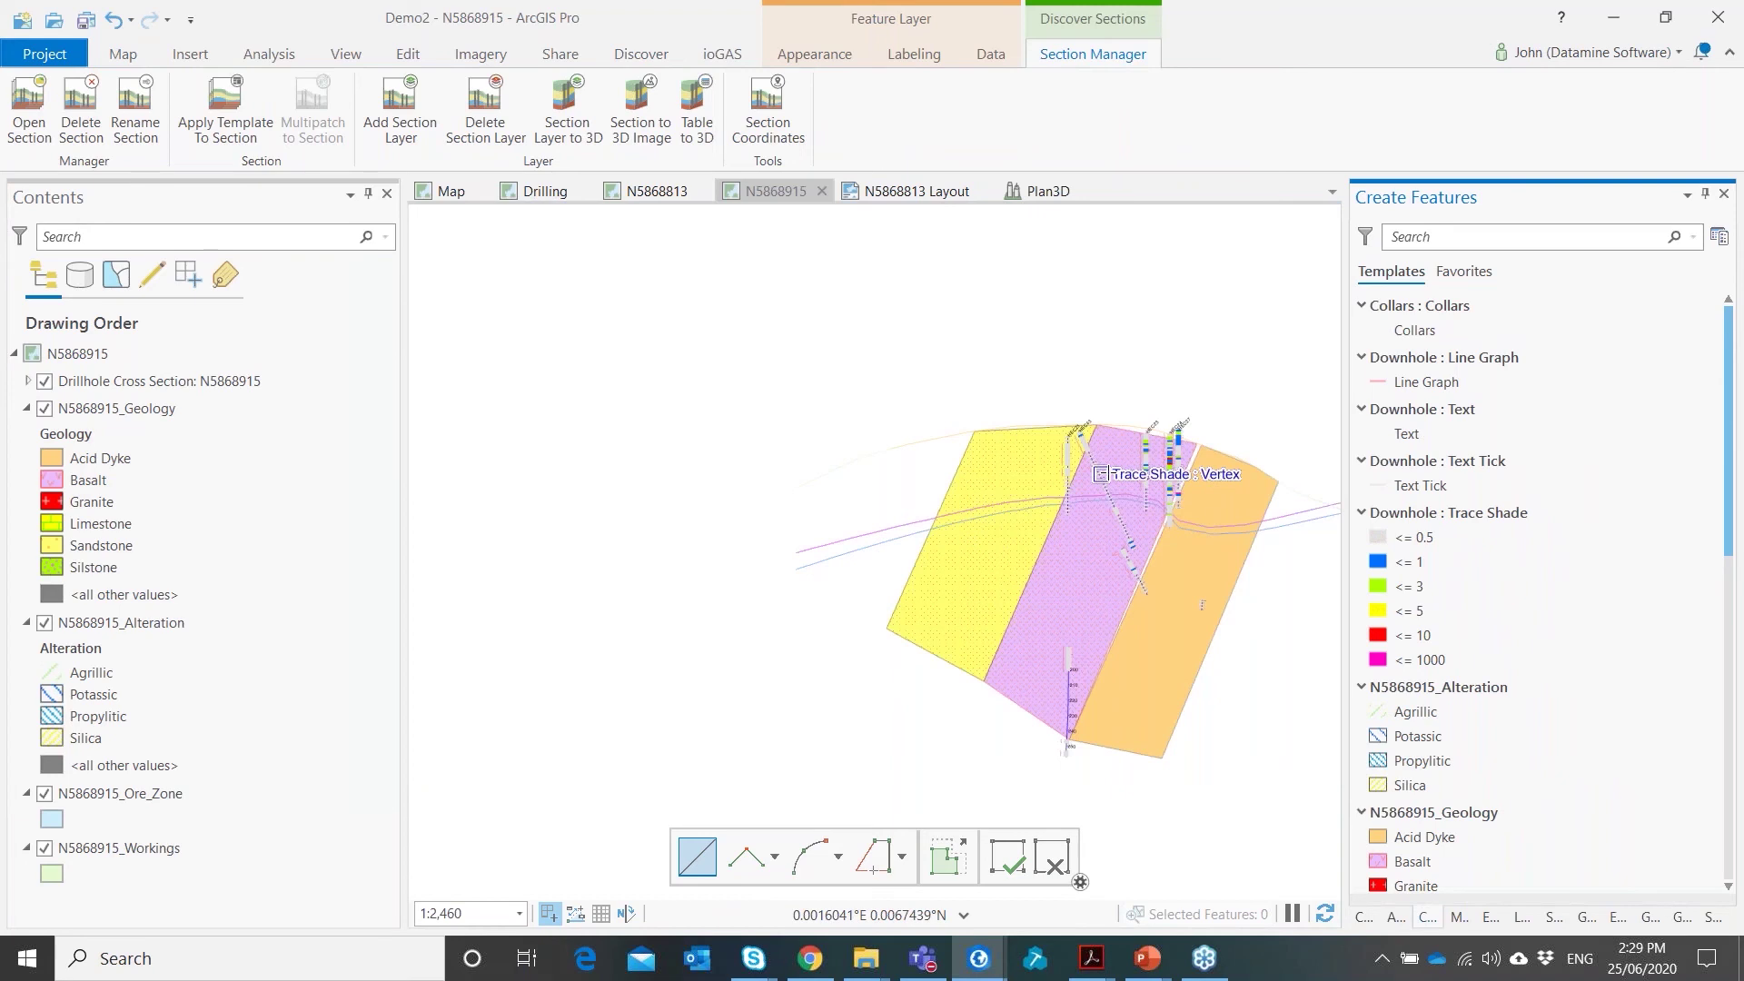
pyautogui.click(710, 123)
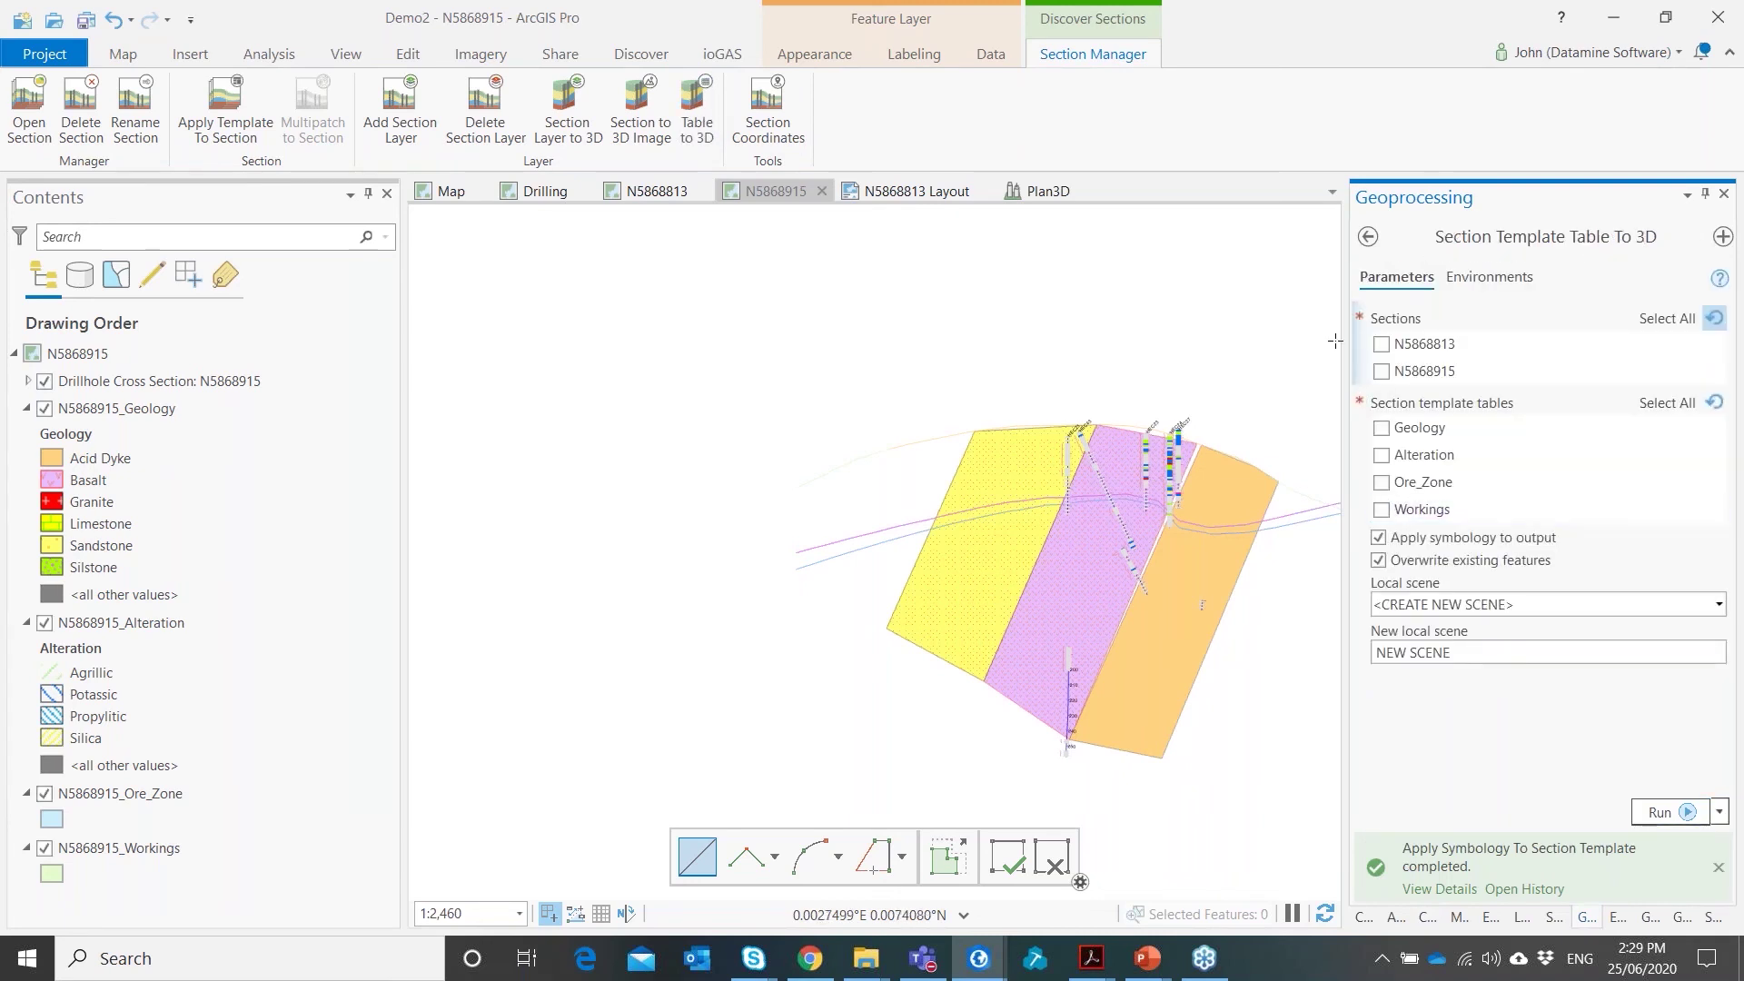
pyautogui.click(1381, 343)
pyautogui.click(1382, 370)
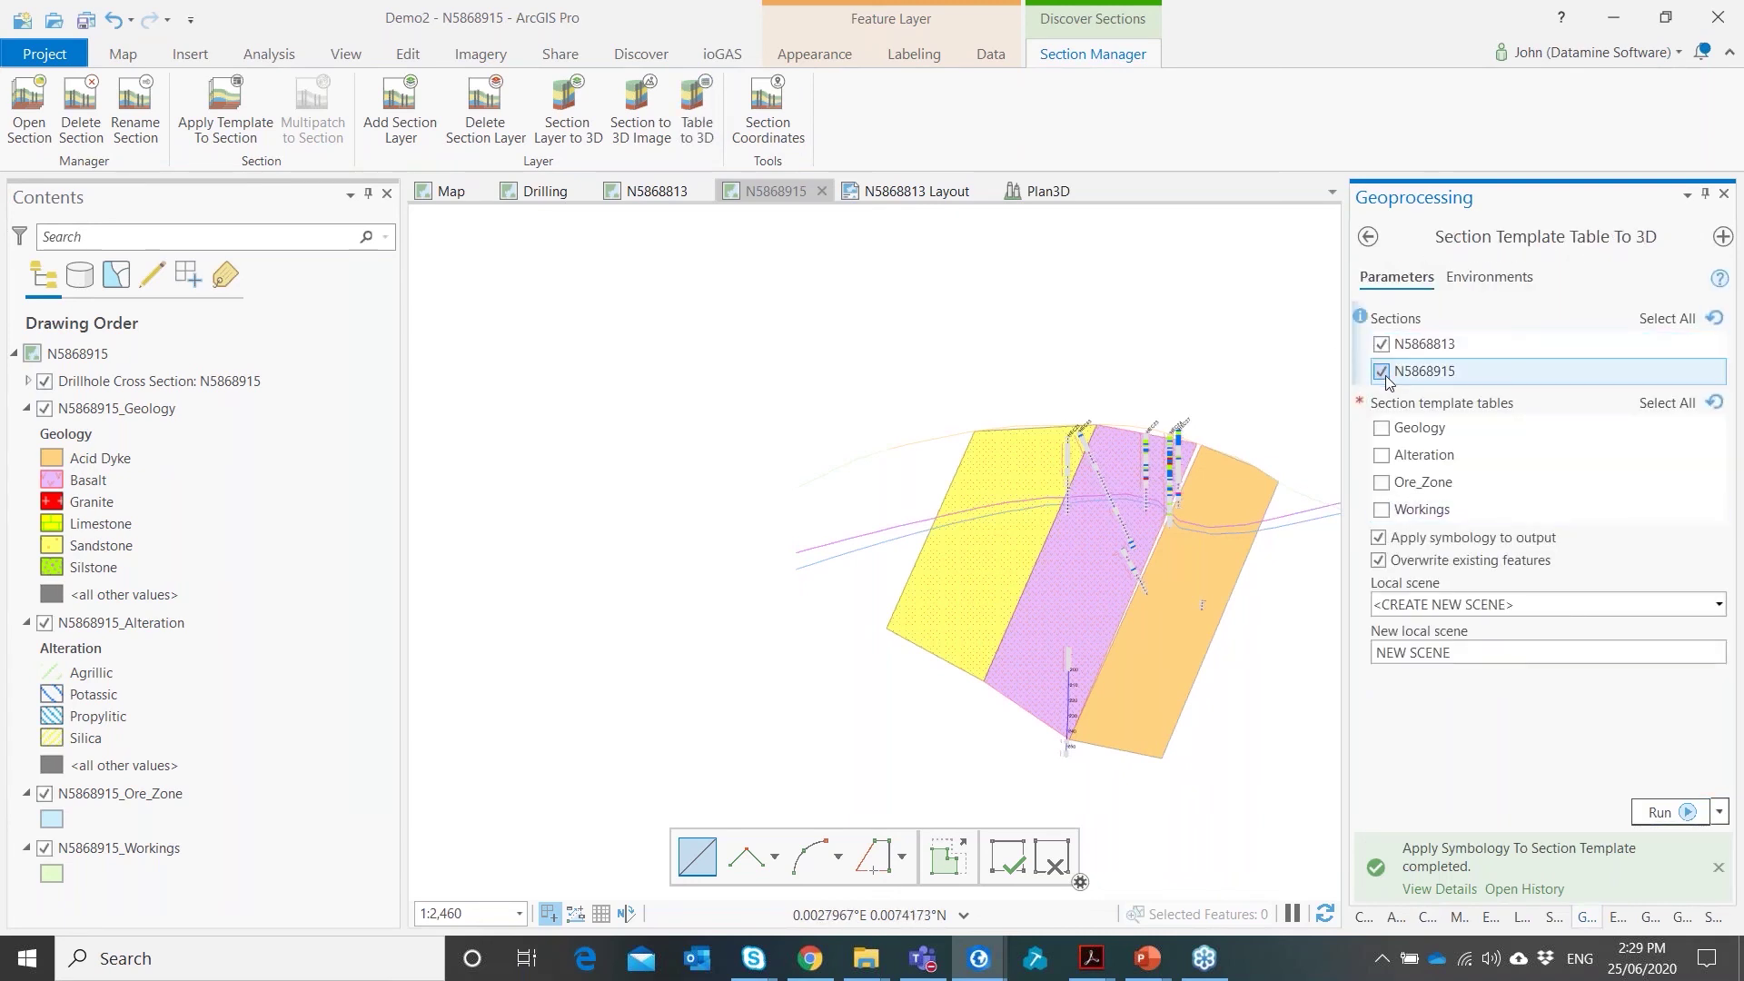
pyautogui.click(1382, 427)
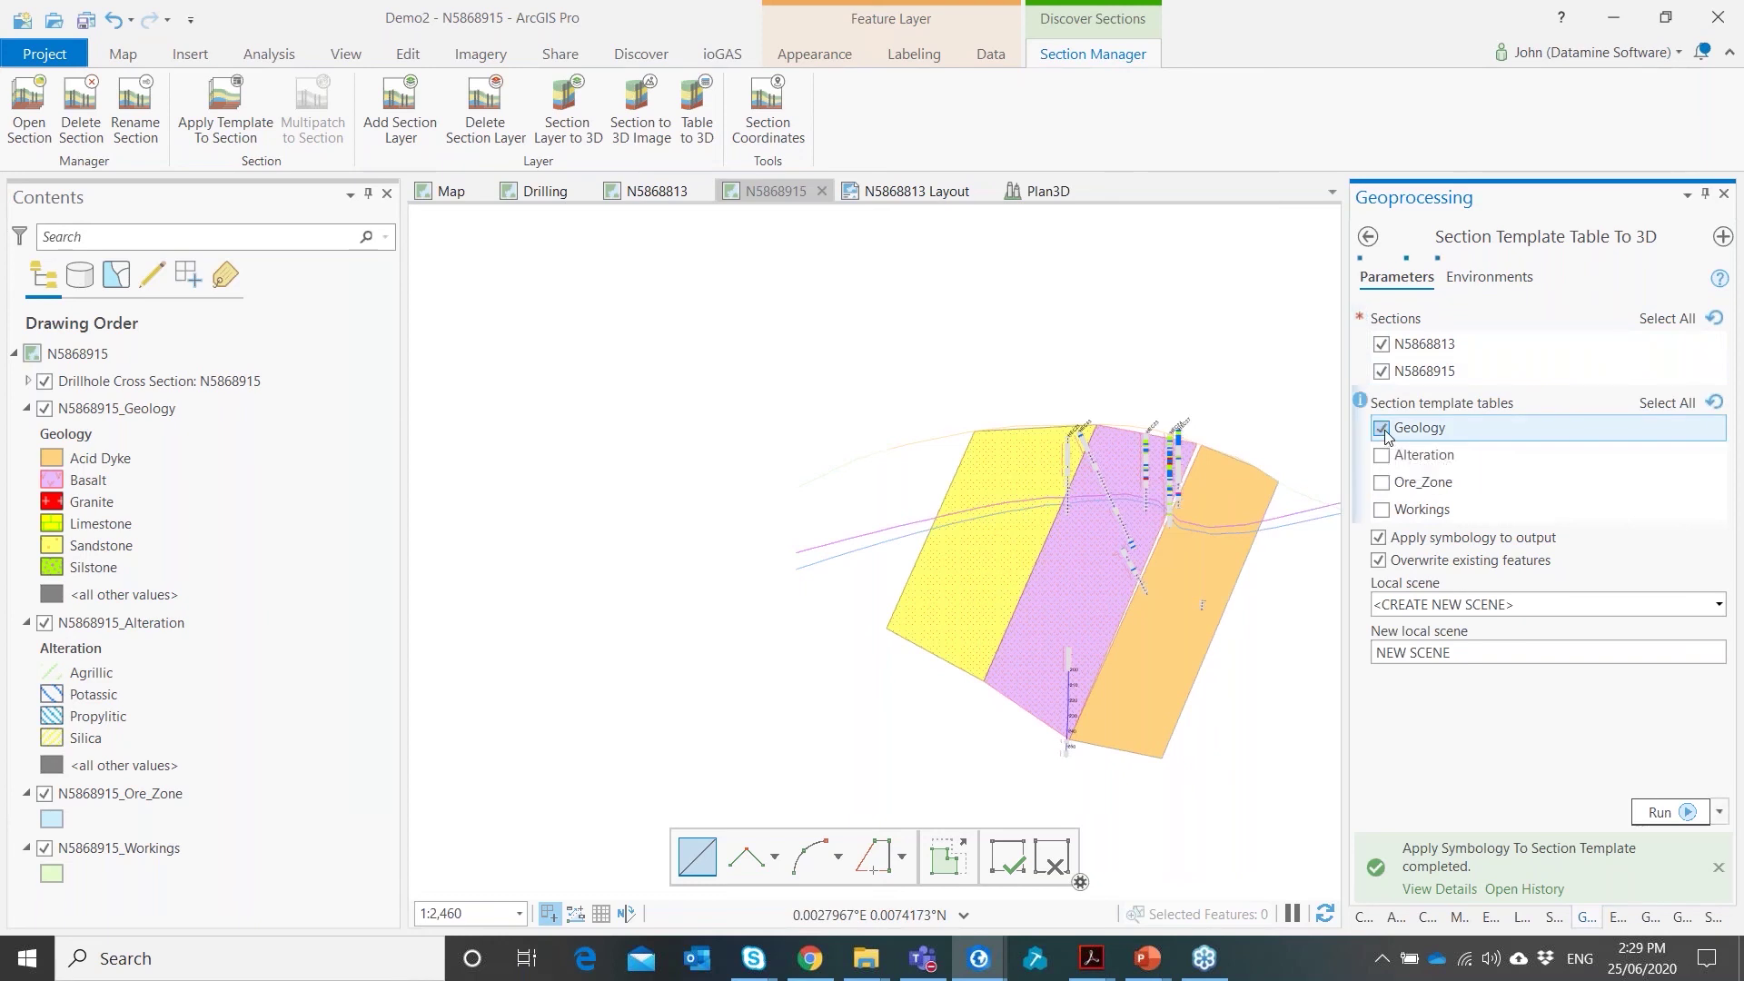
pyautogui.click(1403, 456)
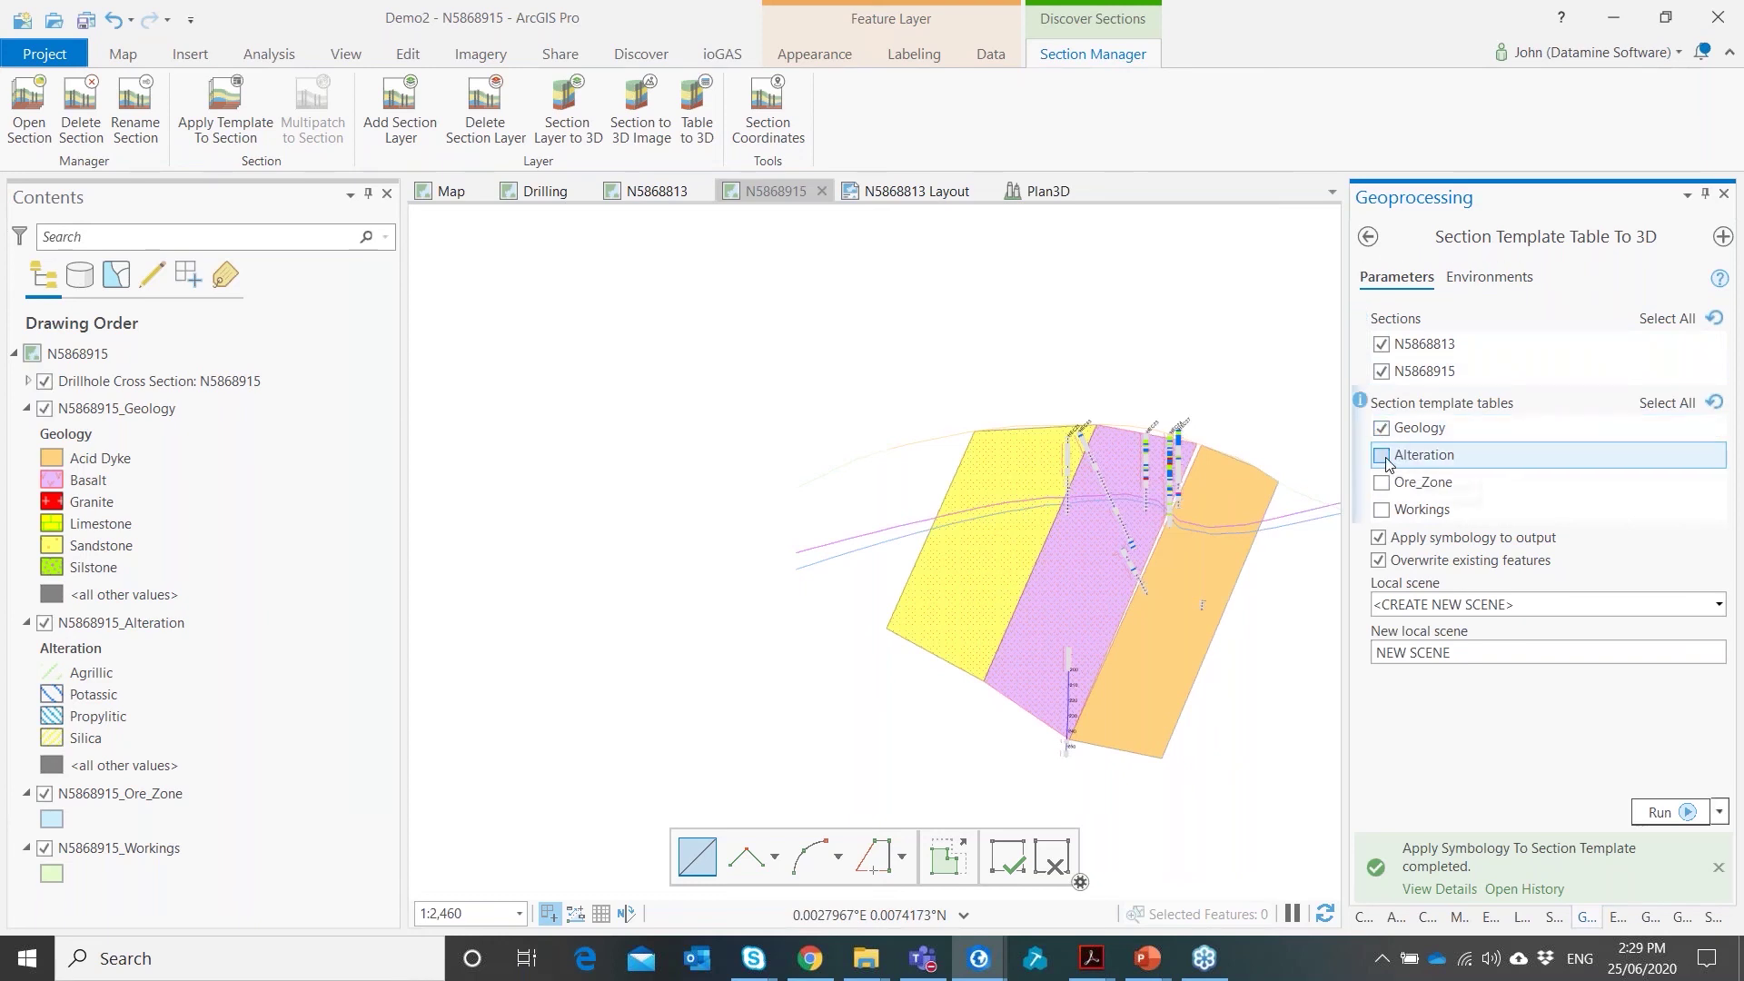
# Choose Plan3D as the local scene for the section template tables and run the 3D conversion
pyautogui.click(1718, 606)
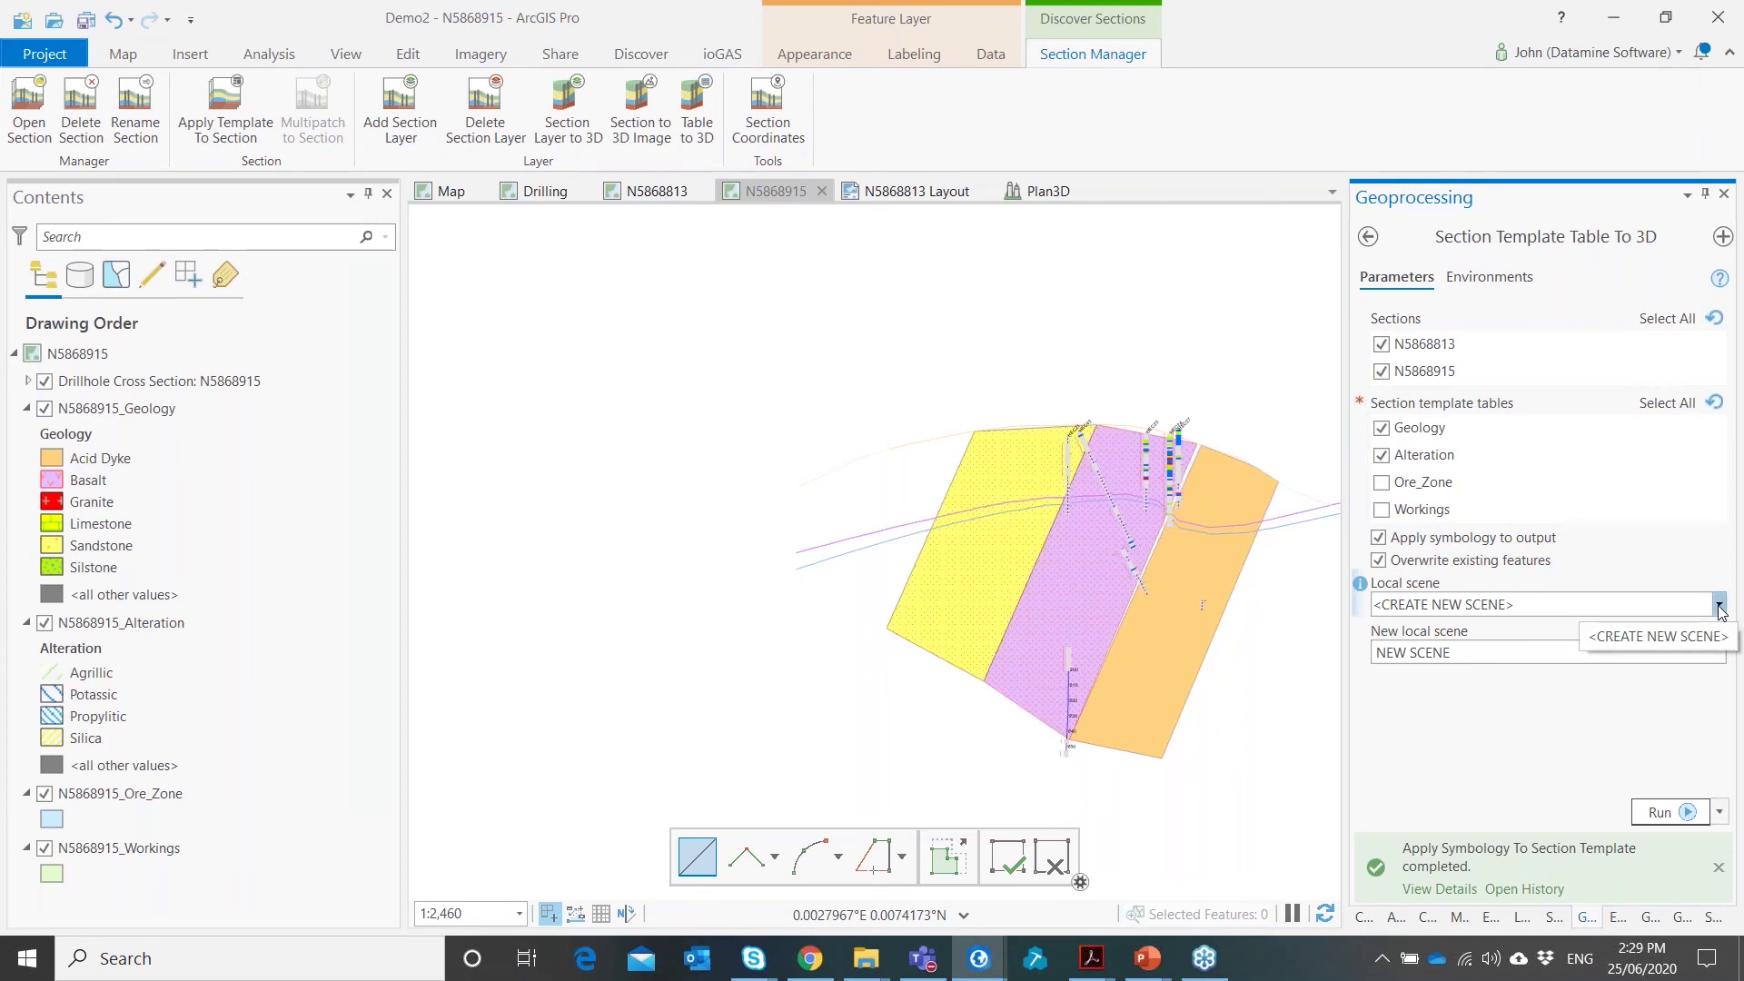
pyautogui.click(1687, 654)
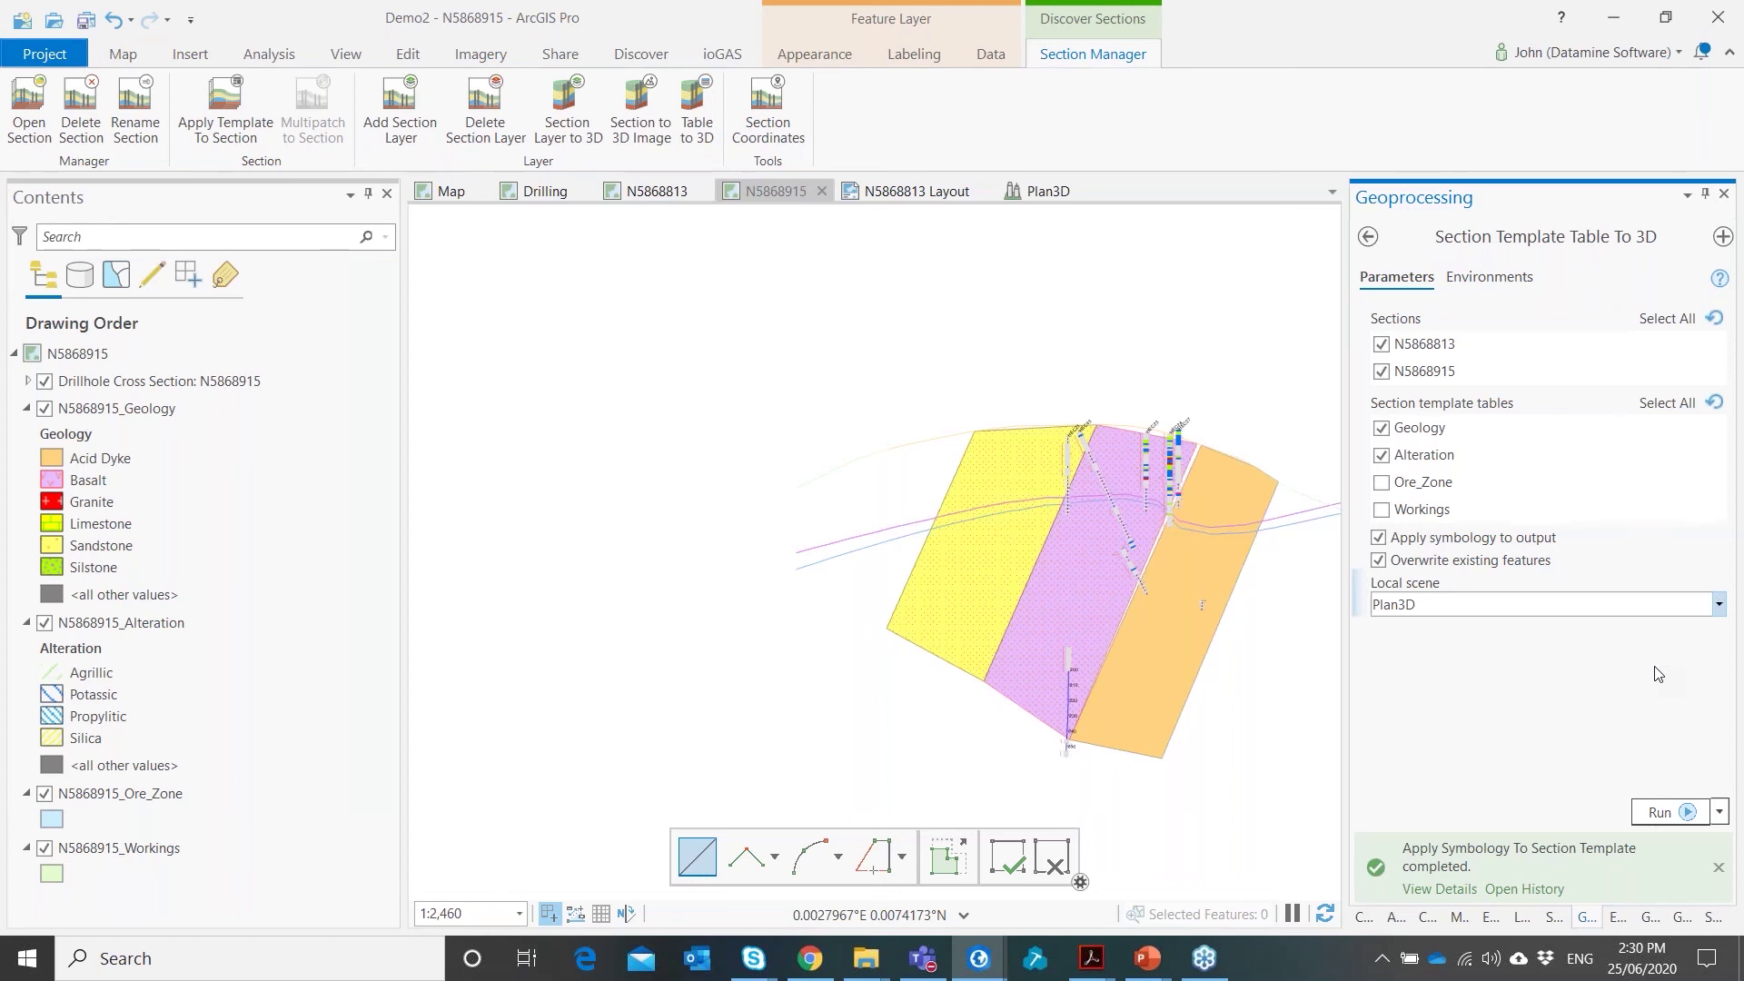
pyautogui.click(1645, 814)
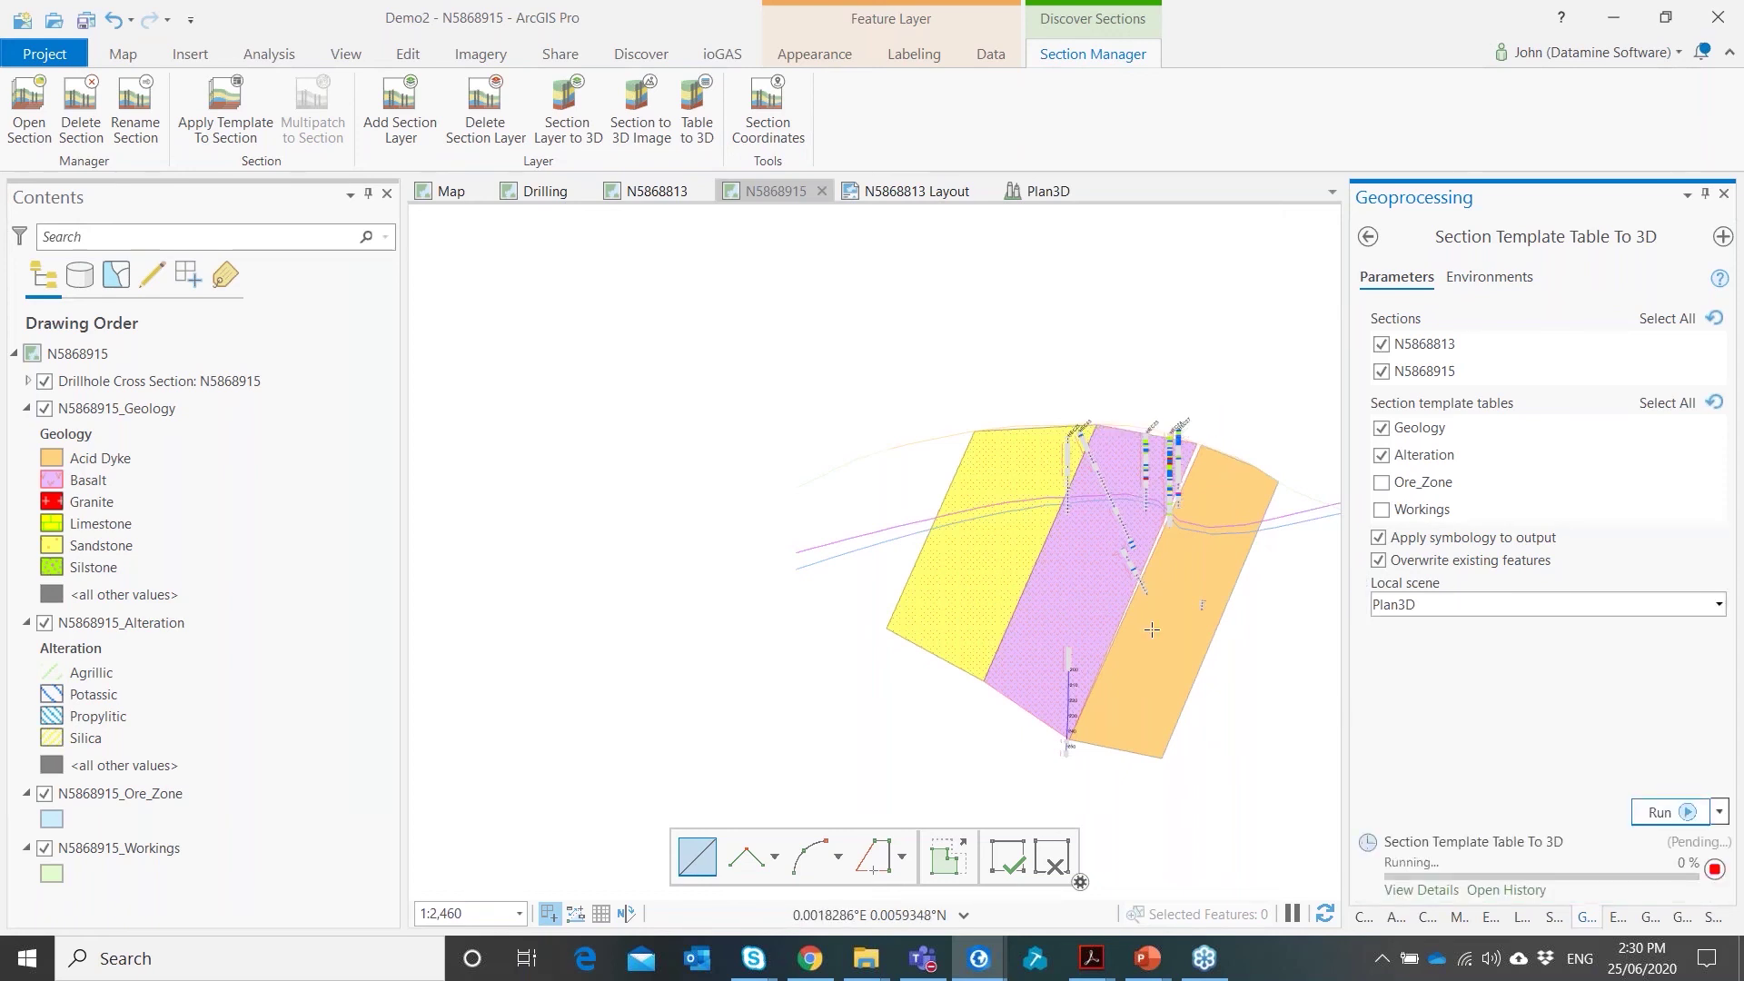
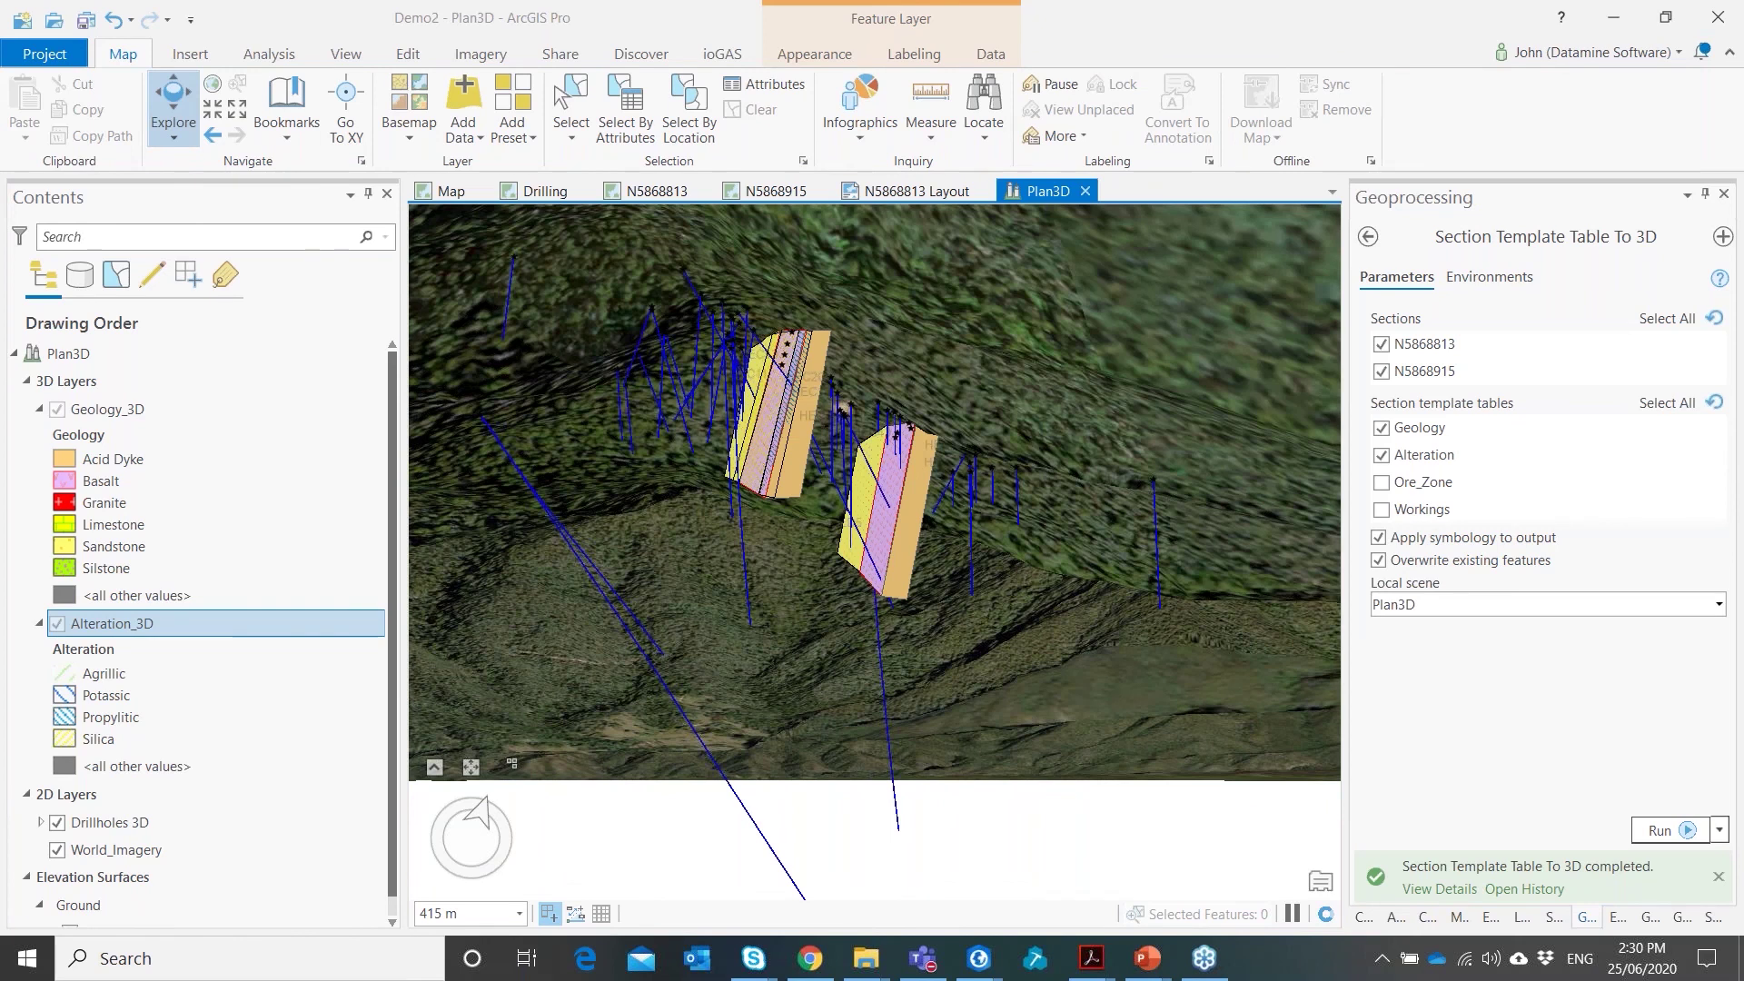
# Examine the geology and alteration sections among the drillholes in 3D, switching Geology_3D off and back on to compare them
pyautogui.scroll(2, 973, 511)
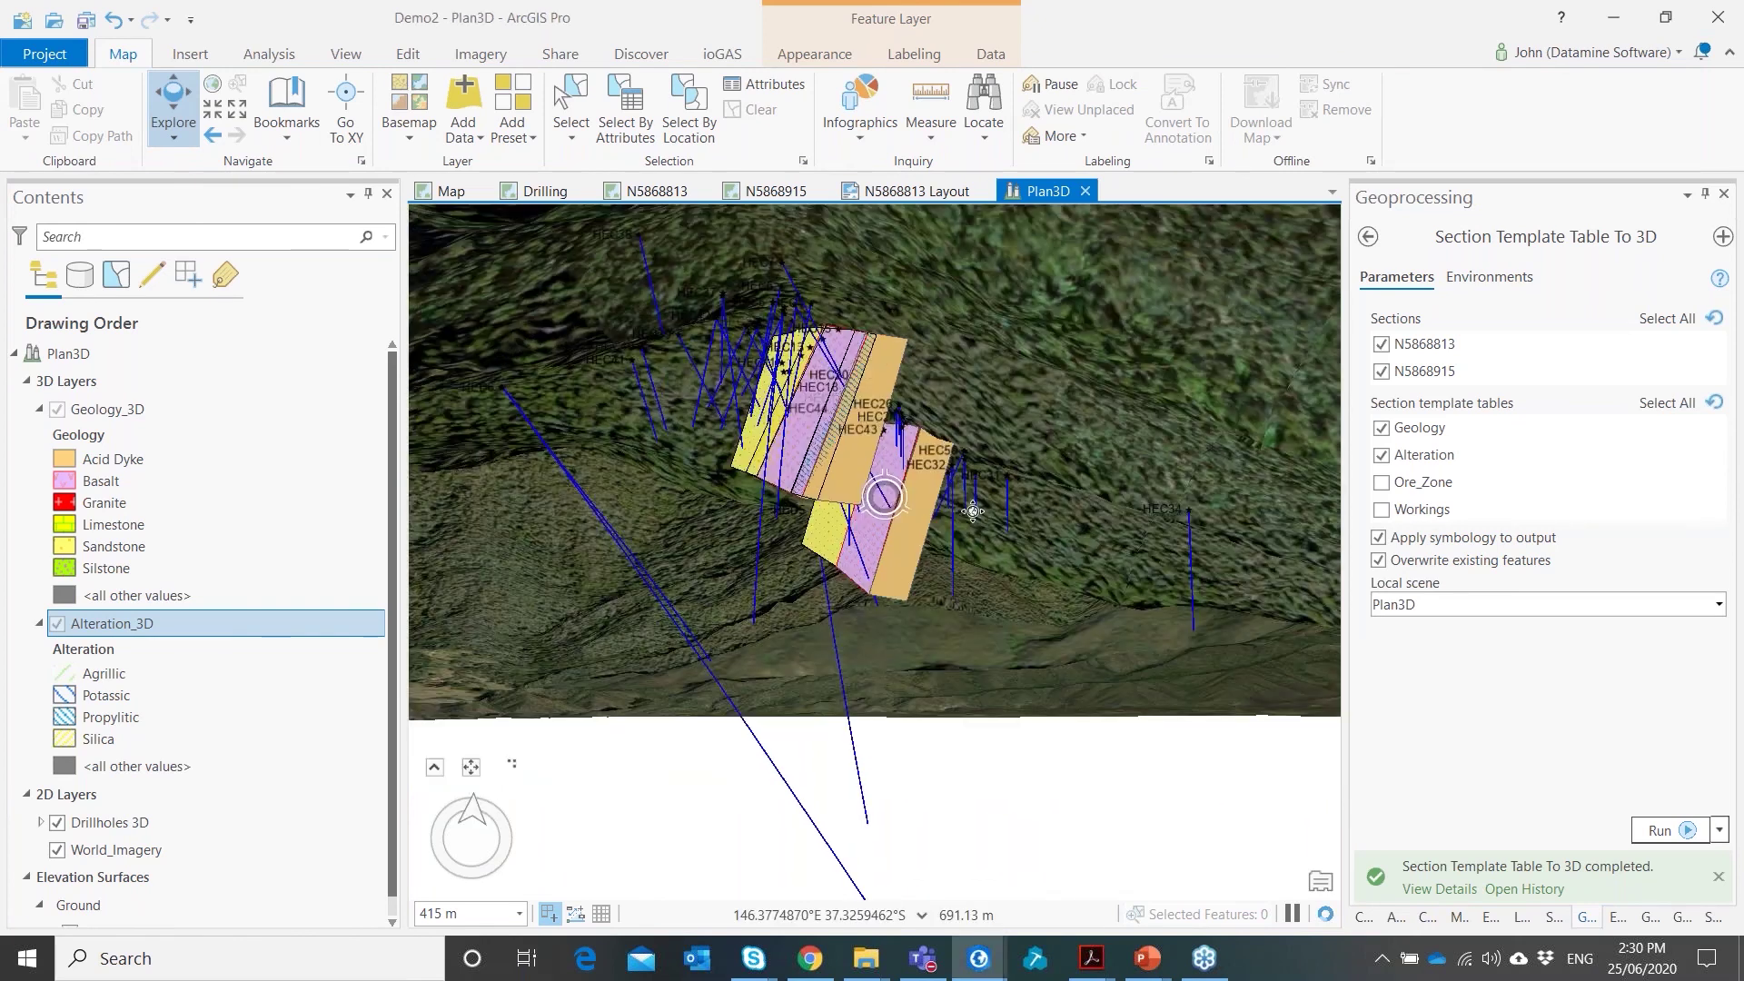
pyautogui.moveTo(973, 511); pyautogui.dragTo(1039, 490)
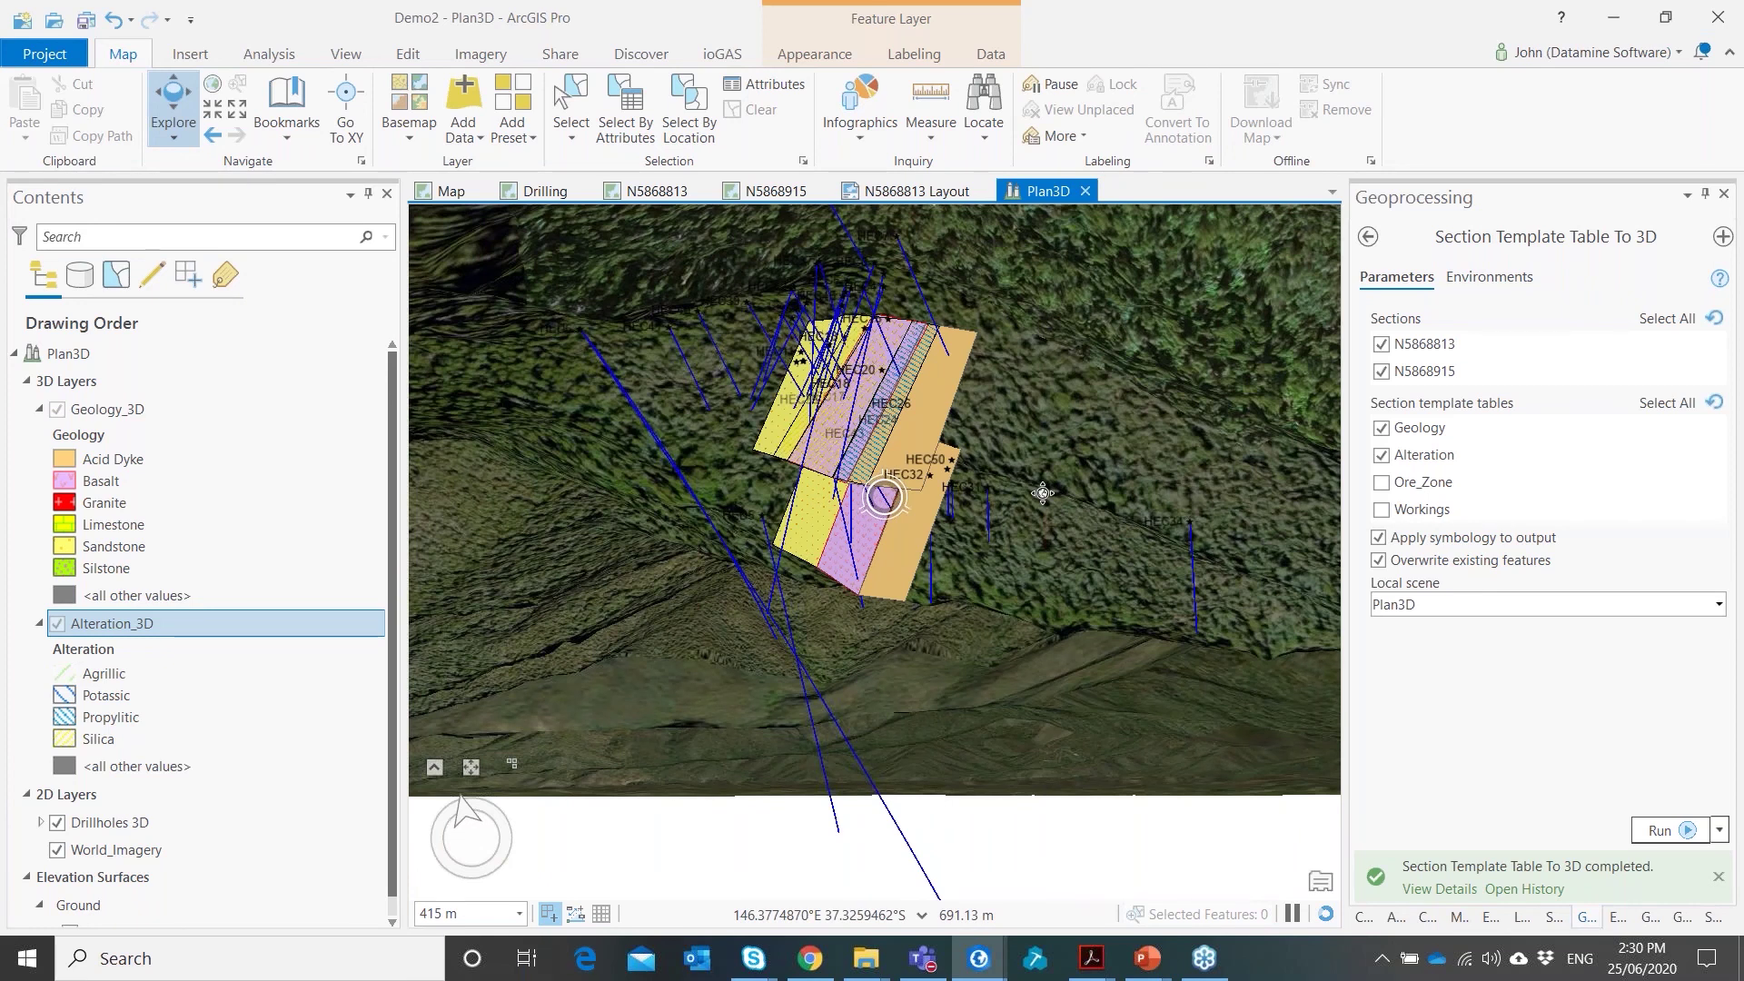
pyautogui.click(56, 409)
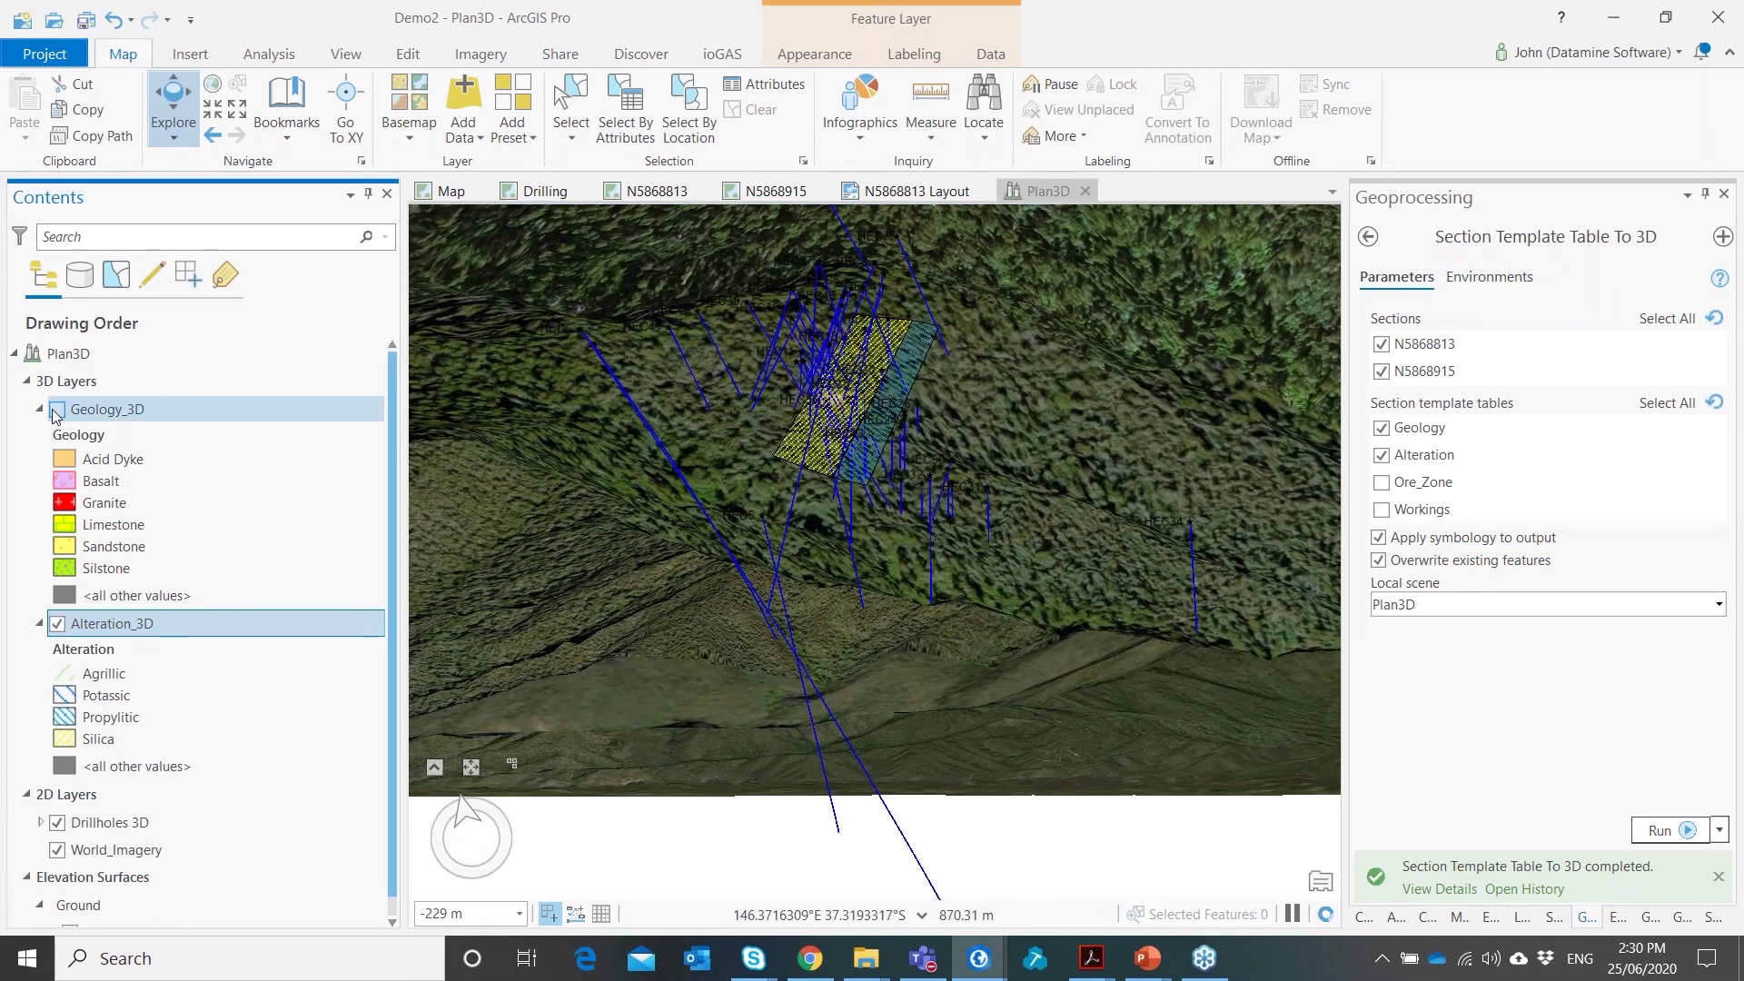
pyautogui.moveTo(881, 534); pyautogui.dragTo(773, 543)
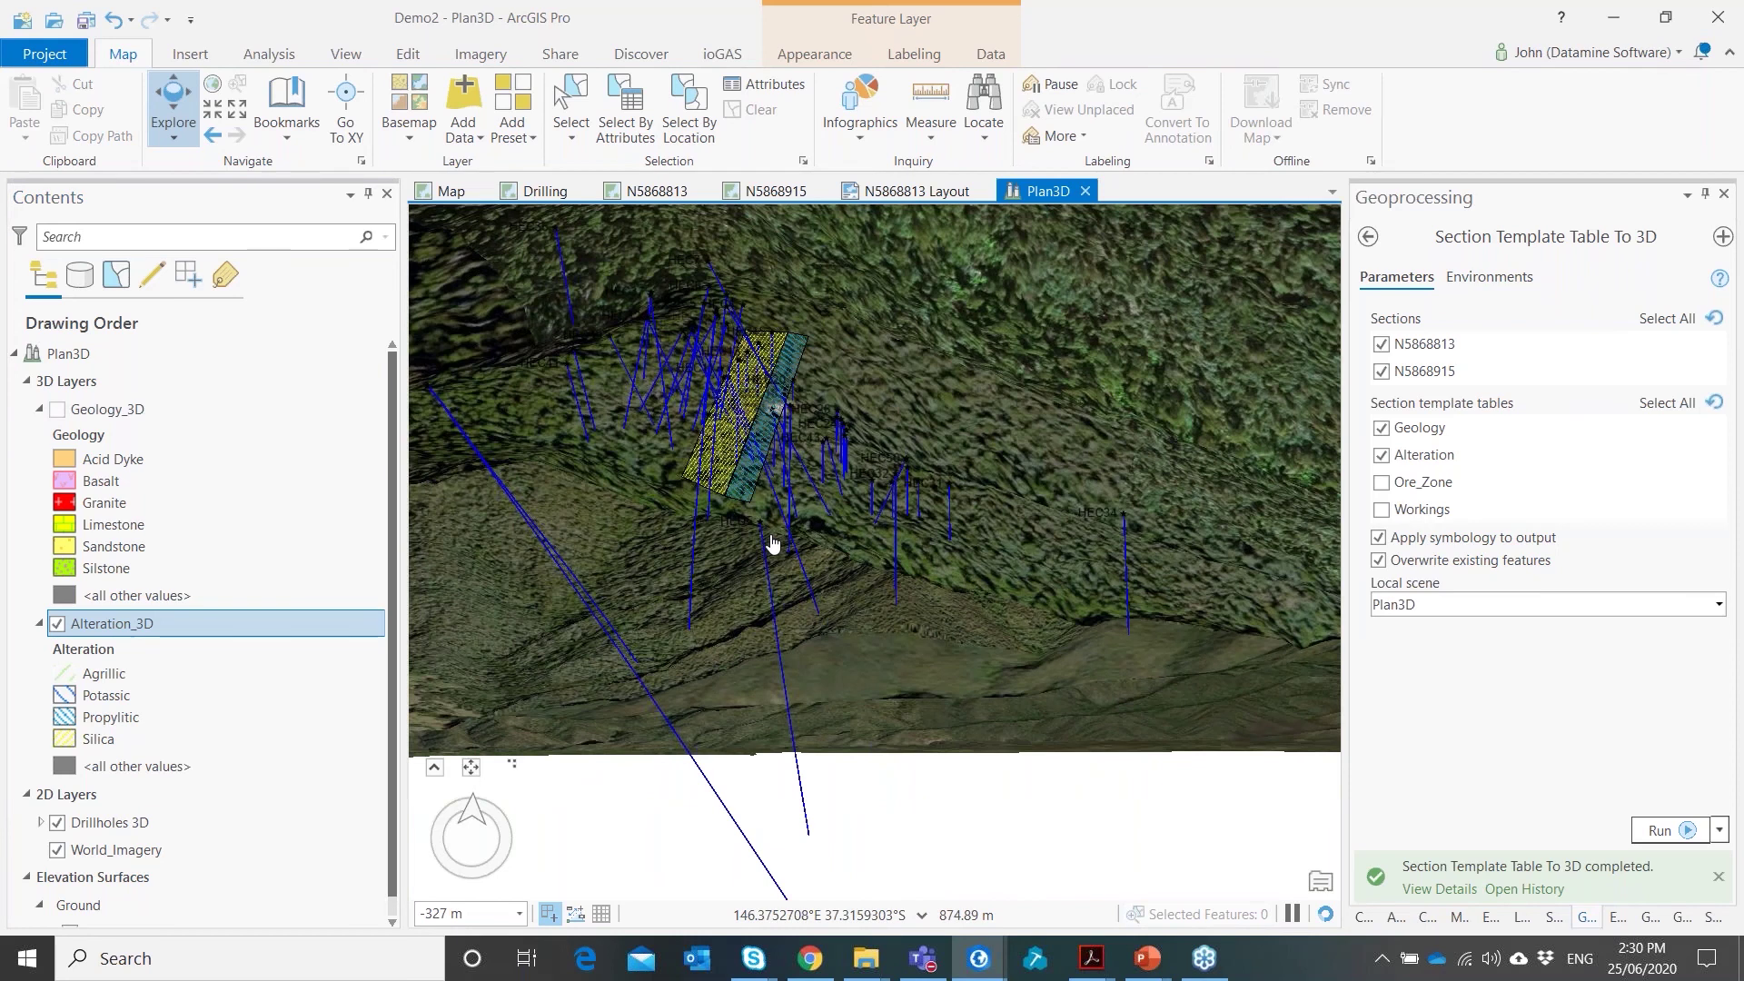
pyautogui.click(56, 410)
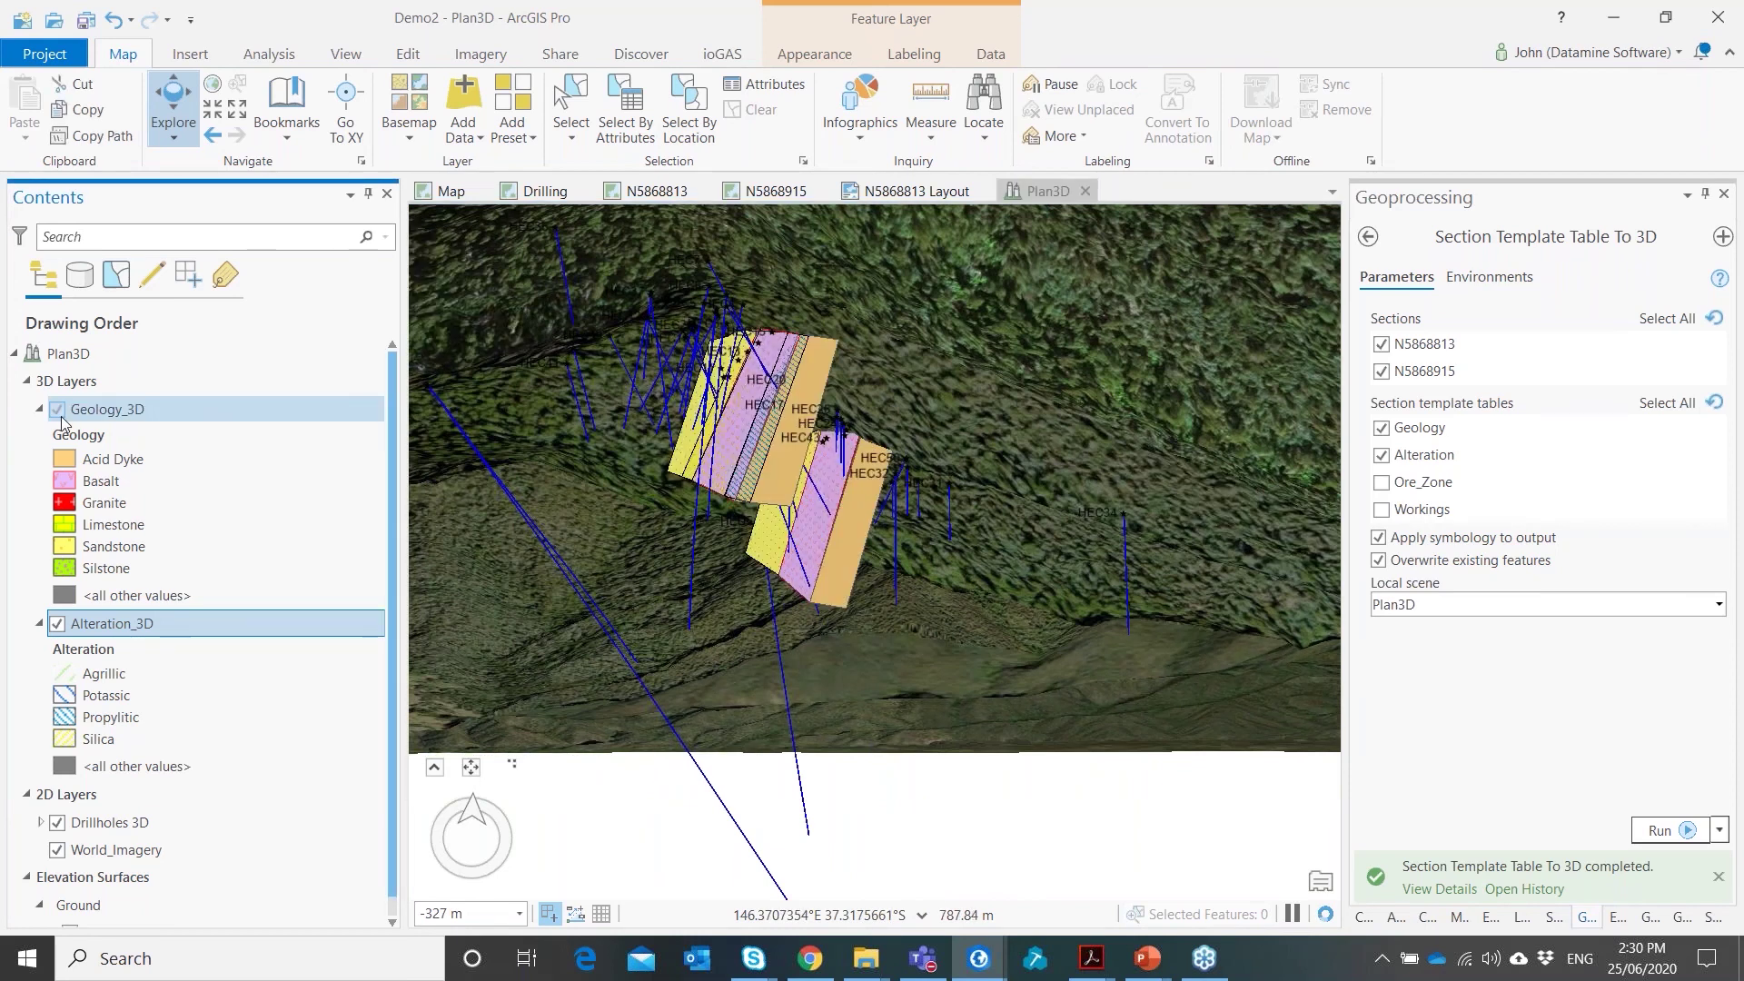
pyautogui.moveTo(857, 527)
pyautogui.mouseDown()
pyautogui.moveTo(774, 514)
pyautogui.moveTo(810, 749)
pyautogui.moveTo(843, 505)
pyautogui.mouseUp()
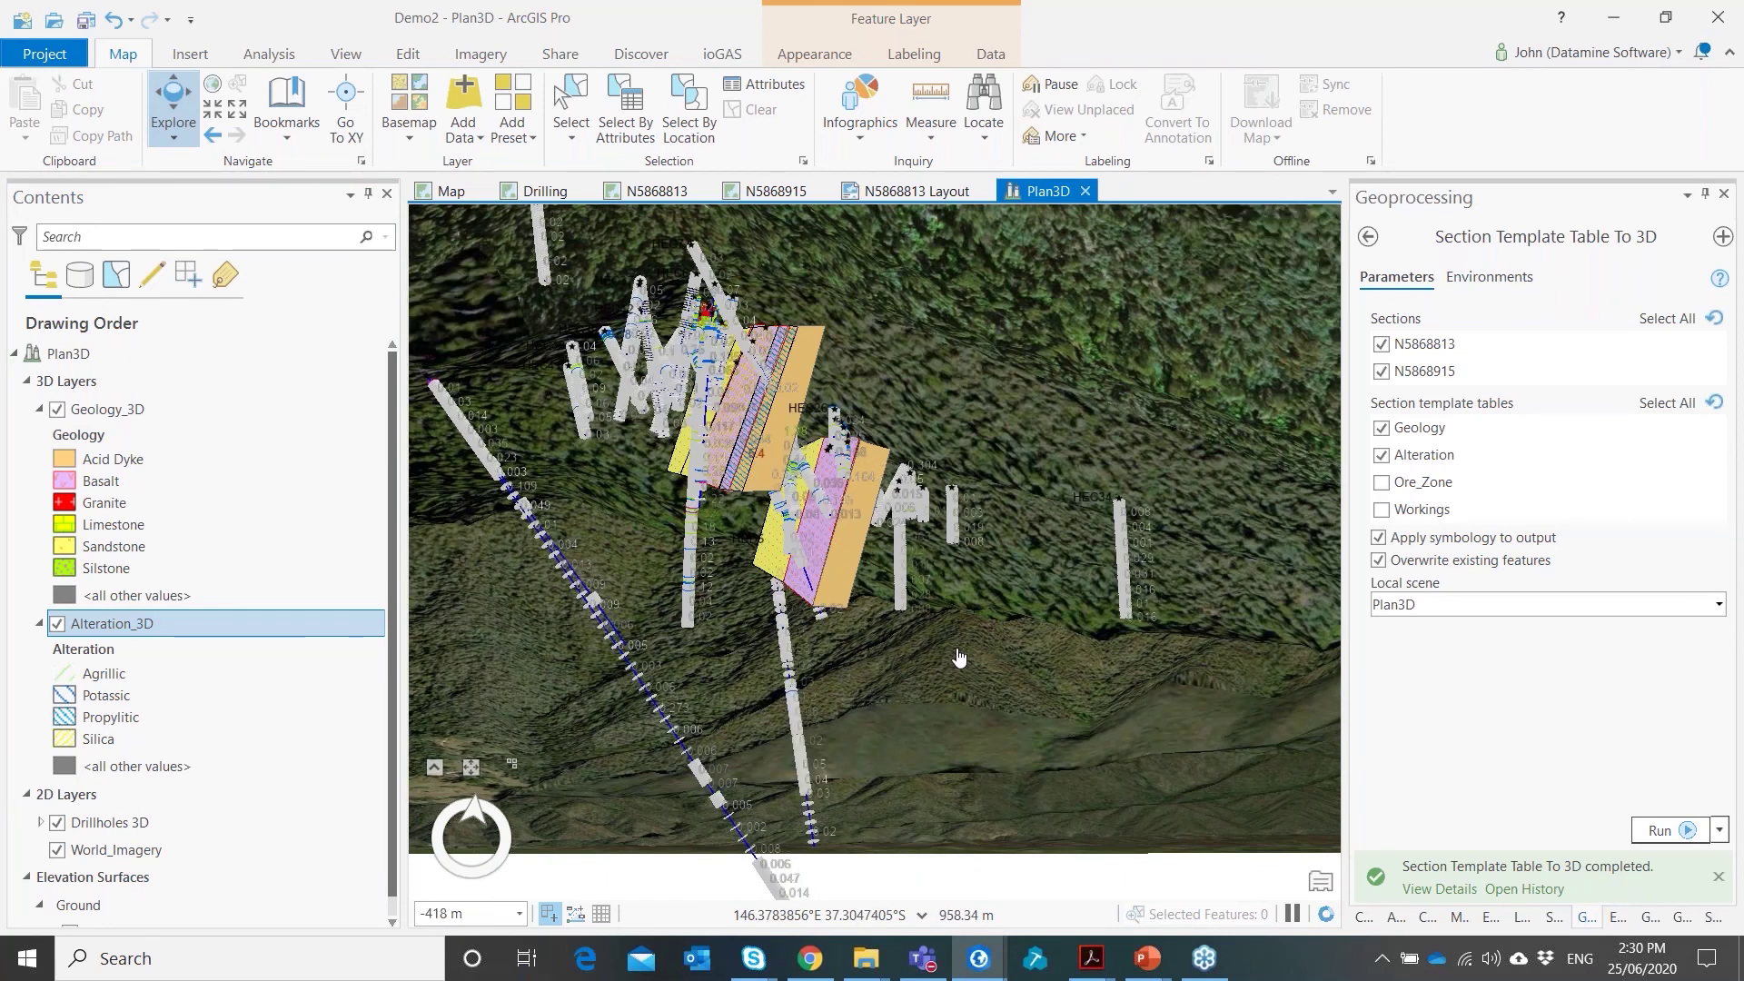
pyautogui.scroll(2, 959, 657)
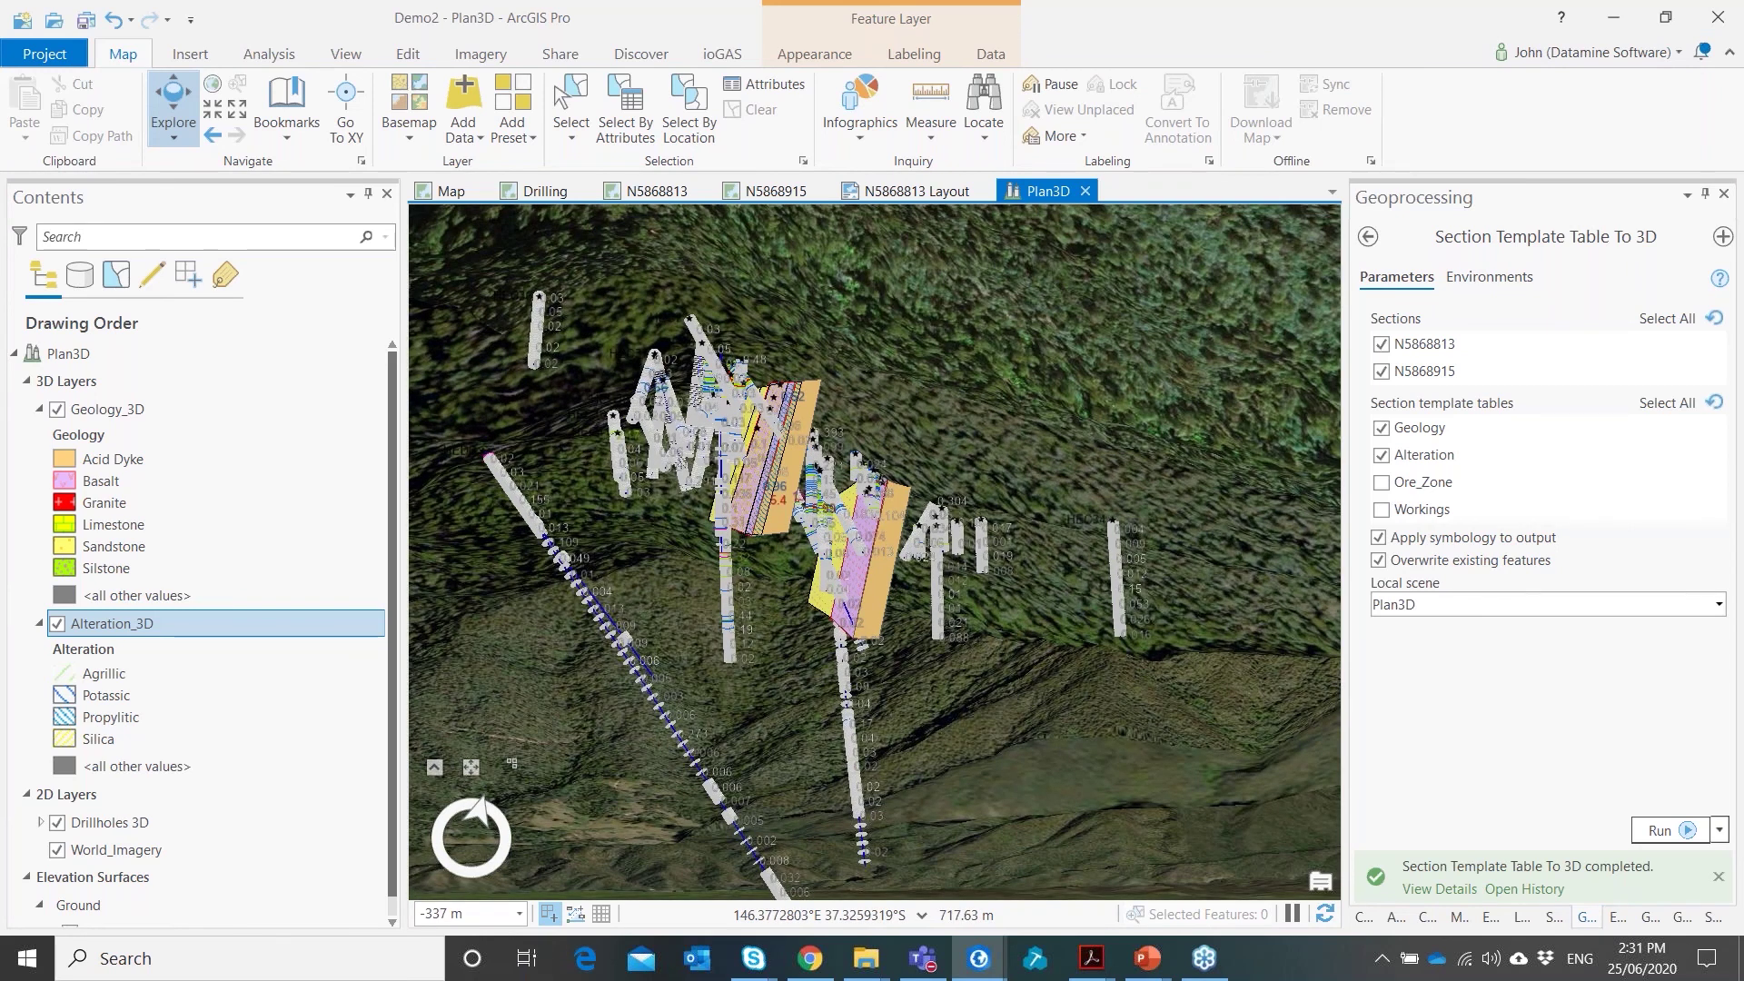
# Export section N5868915 as a 3D image named N5868915_Image at 600 DPI into the Plan3D scene
pyautogui.click(641, 54)
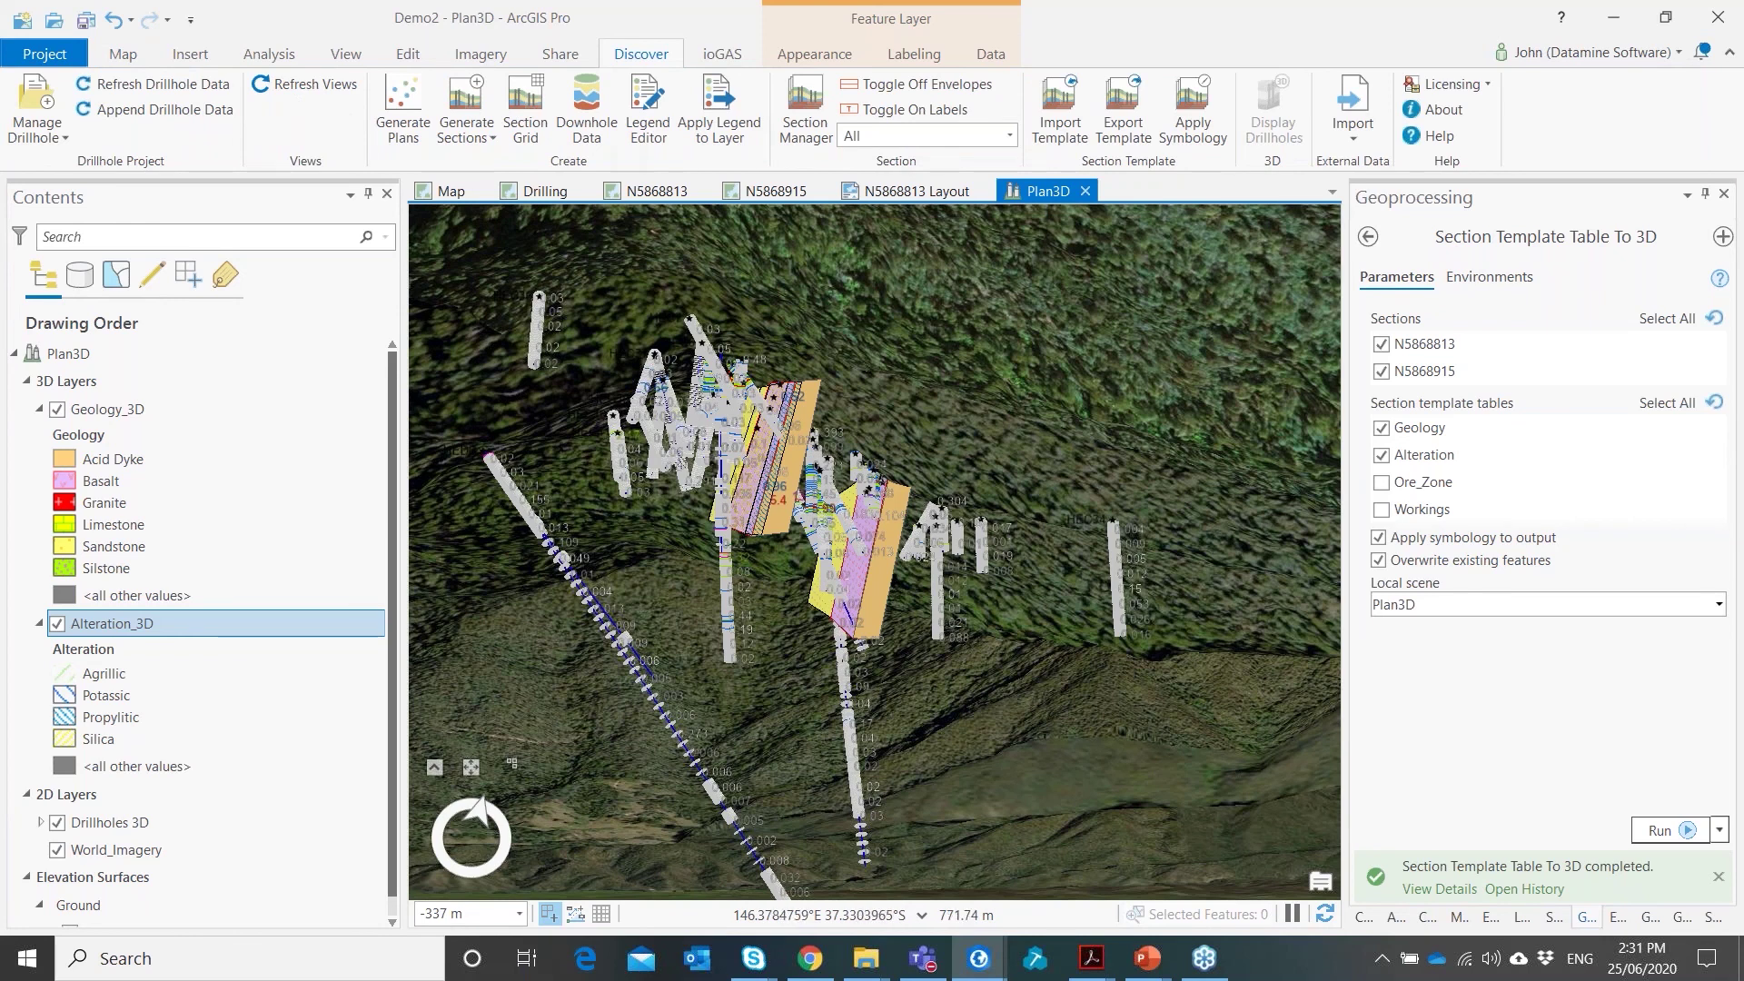
pyautogui.click(791, 195)
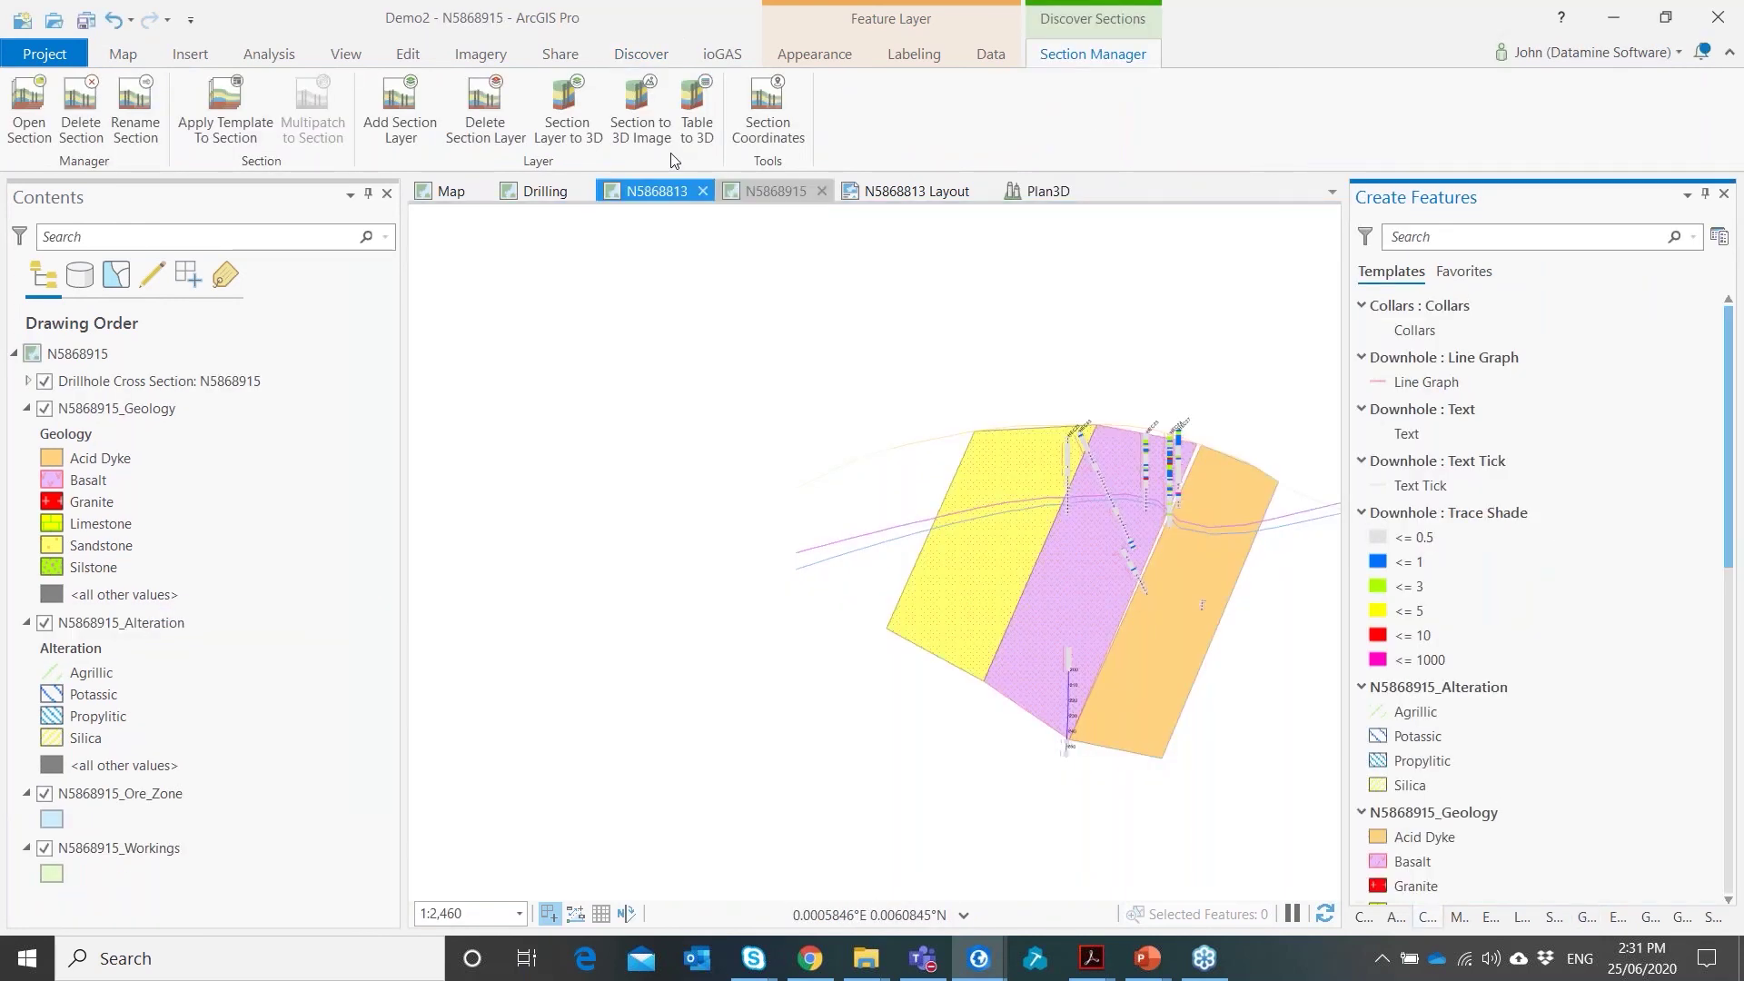
pyautogui.moveTo(1093, 499)
pyautogui.mouseDown()
pyautogui.moveTo(844, 491)
pyautogui.moveTo(879, 491)
pyautogui.mouseUp()
pyautogui.scroll(2, 879, 492)
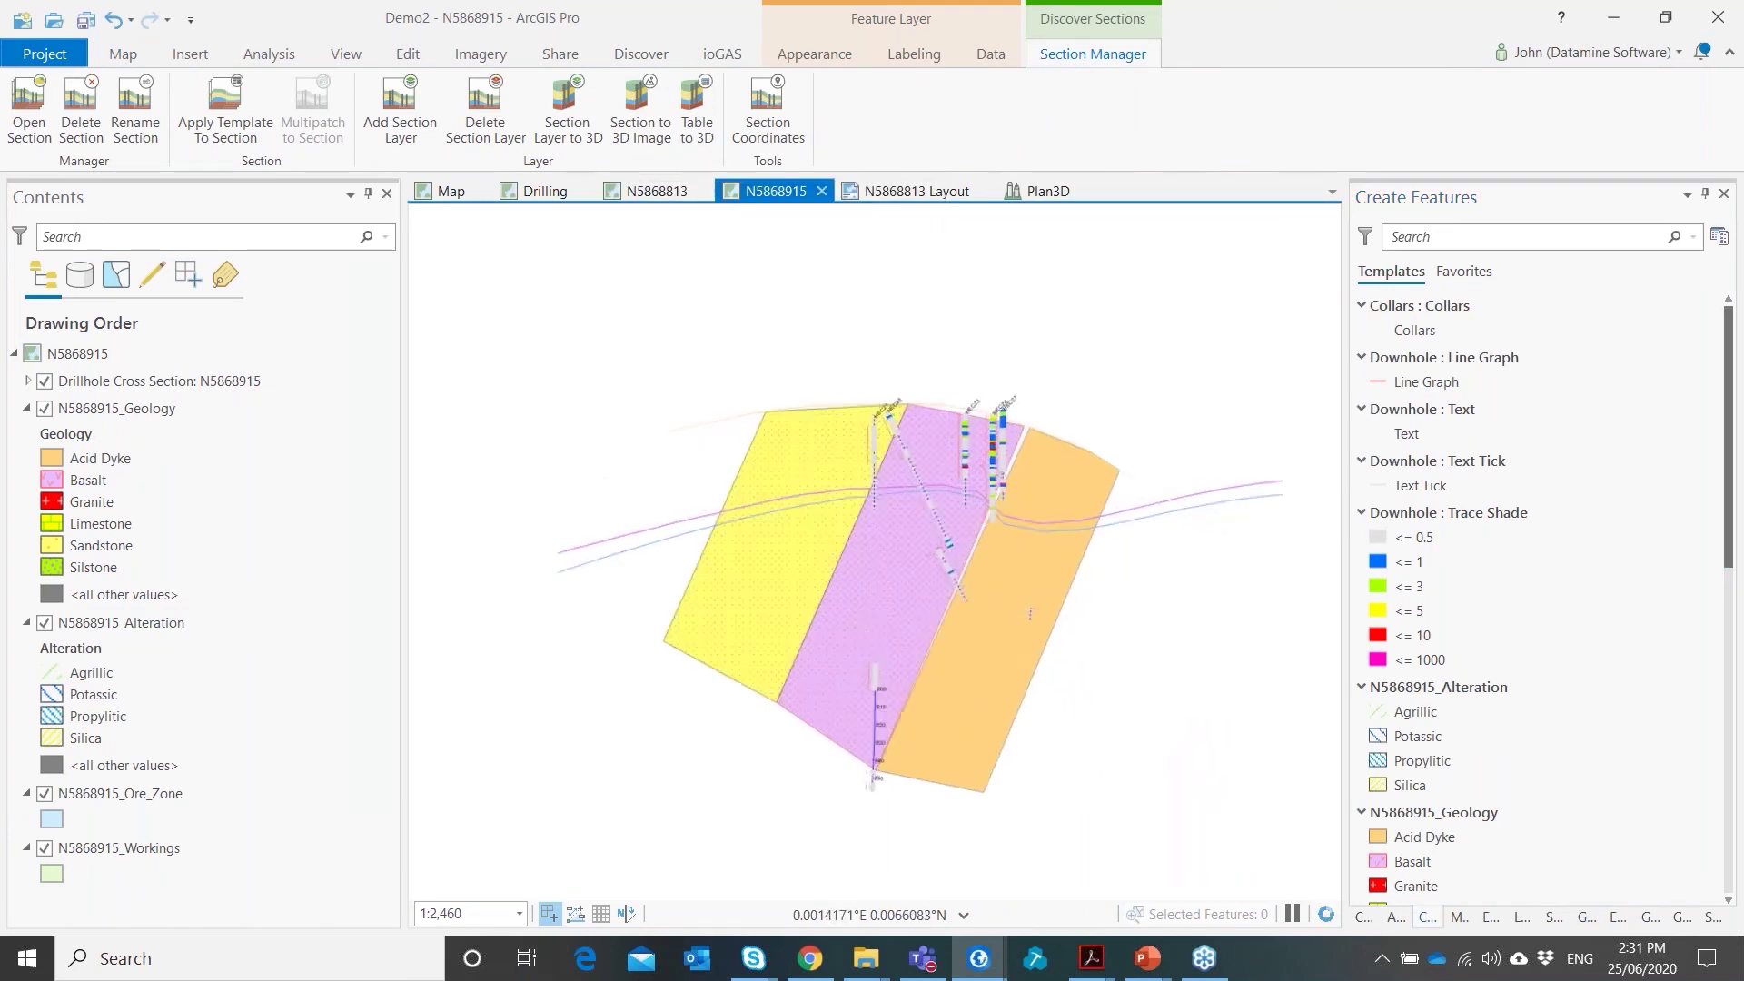
pyautogui.click(662, 119)
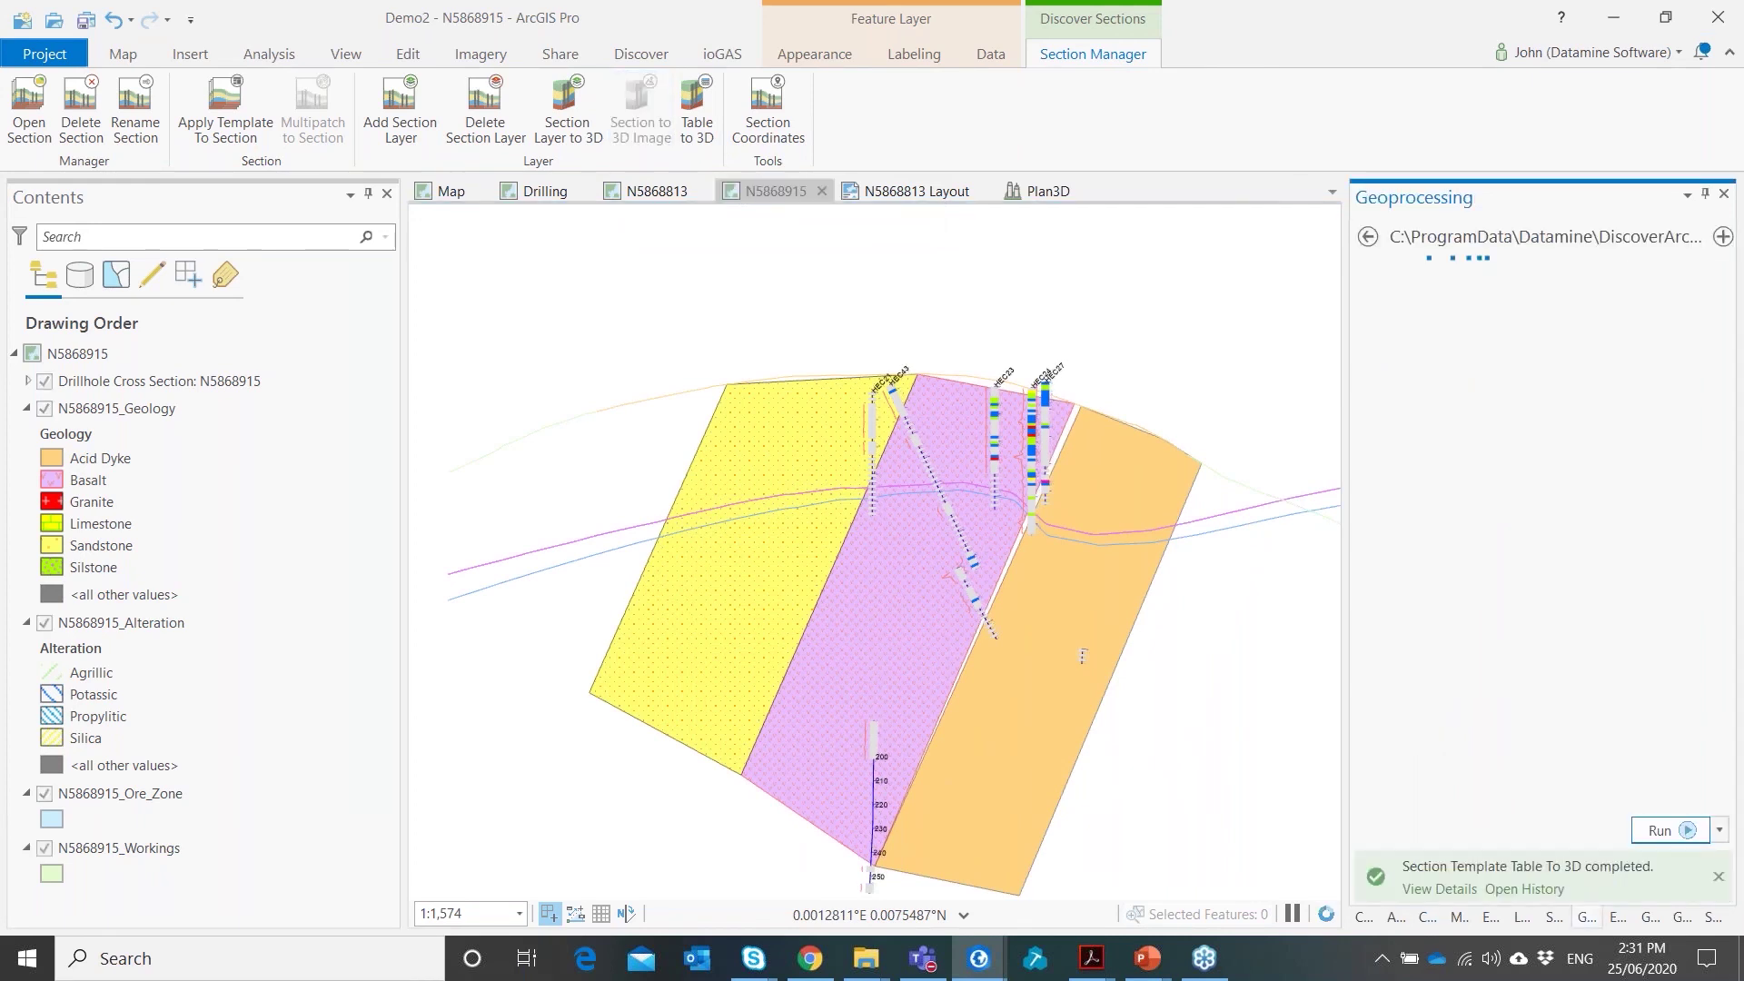
pyautogui.click(1657, 831)
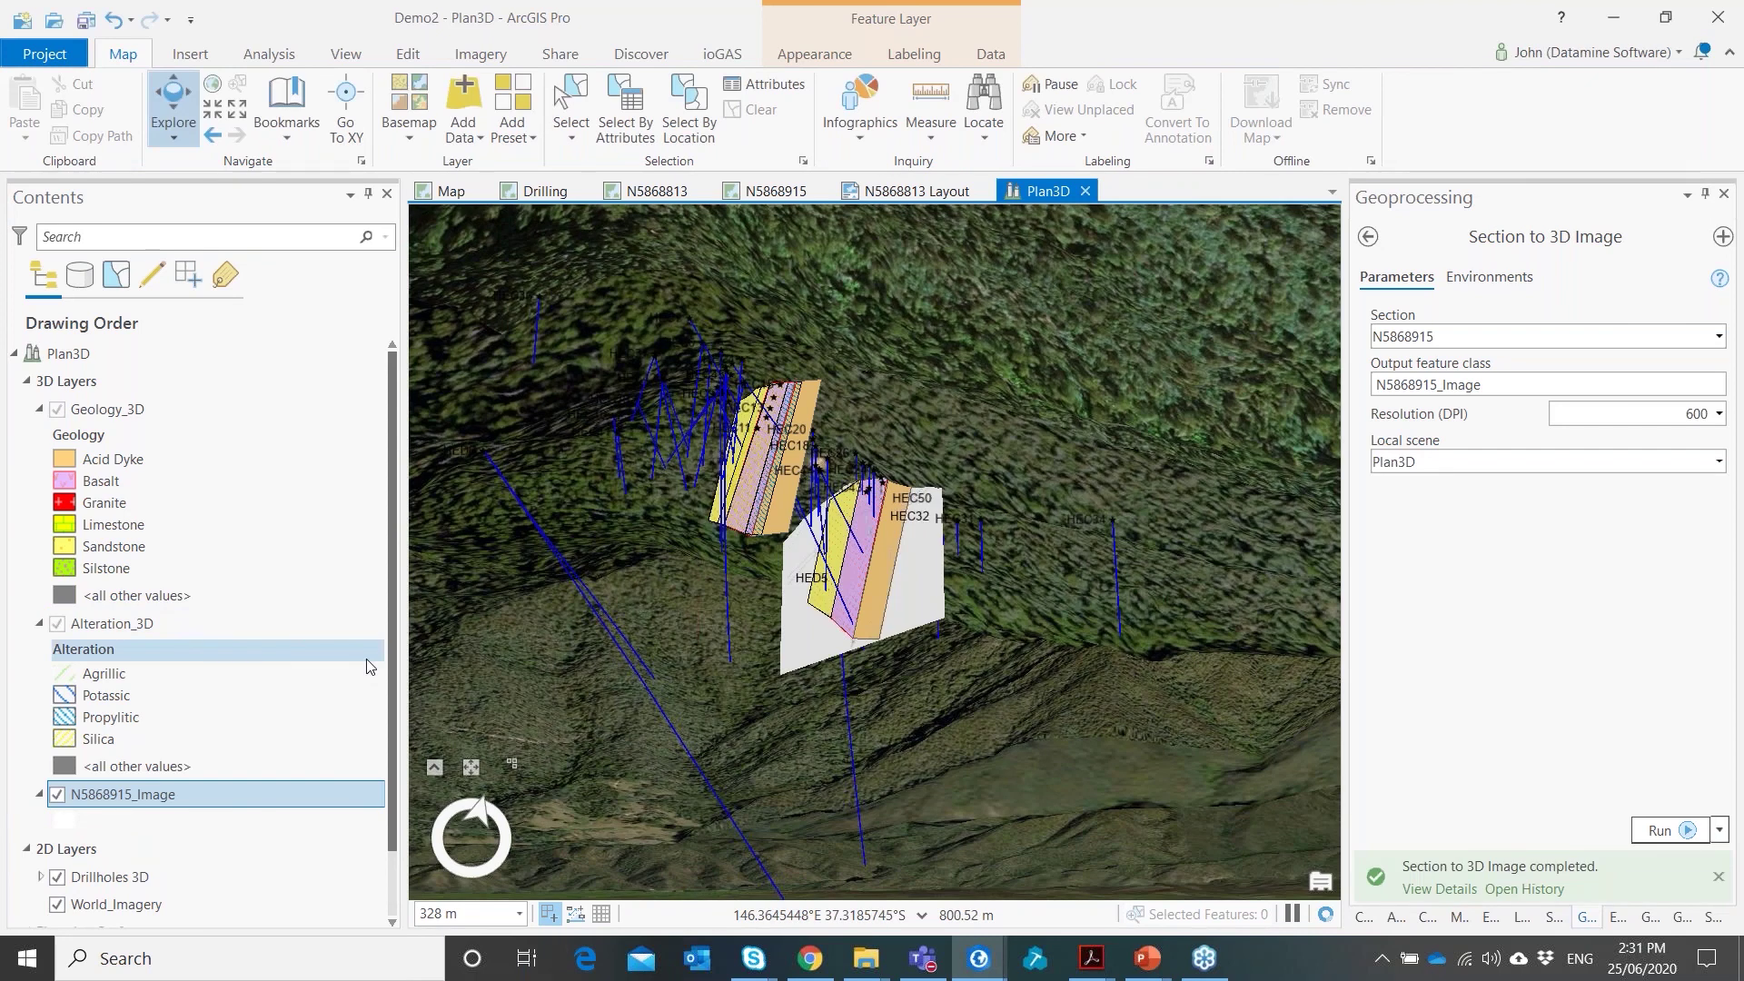
# Hide the Geology_3D and Alteration_3D layers and inspect the N5868915_Image section against the drillholes in 3D
pyautogui.click(57, 408)
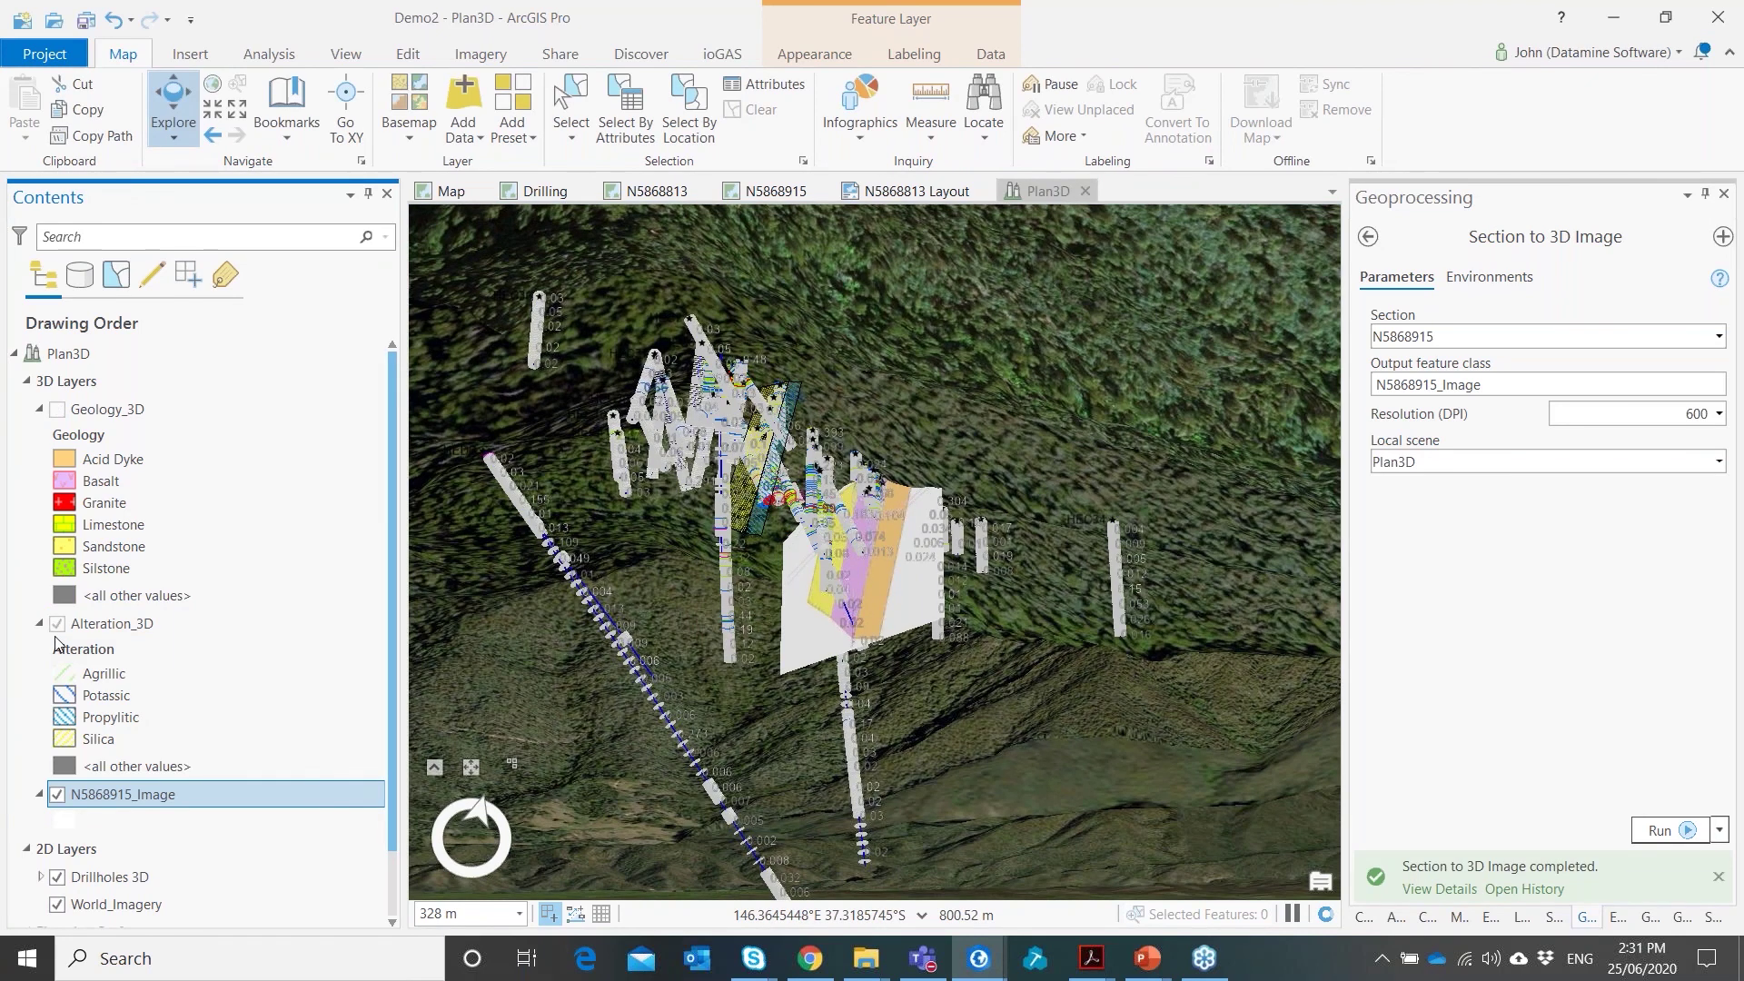
pyautogui.click(57, 623)
pyautogui.scroll(3, 914, 568)
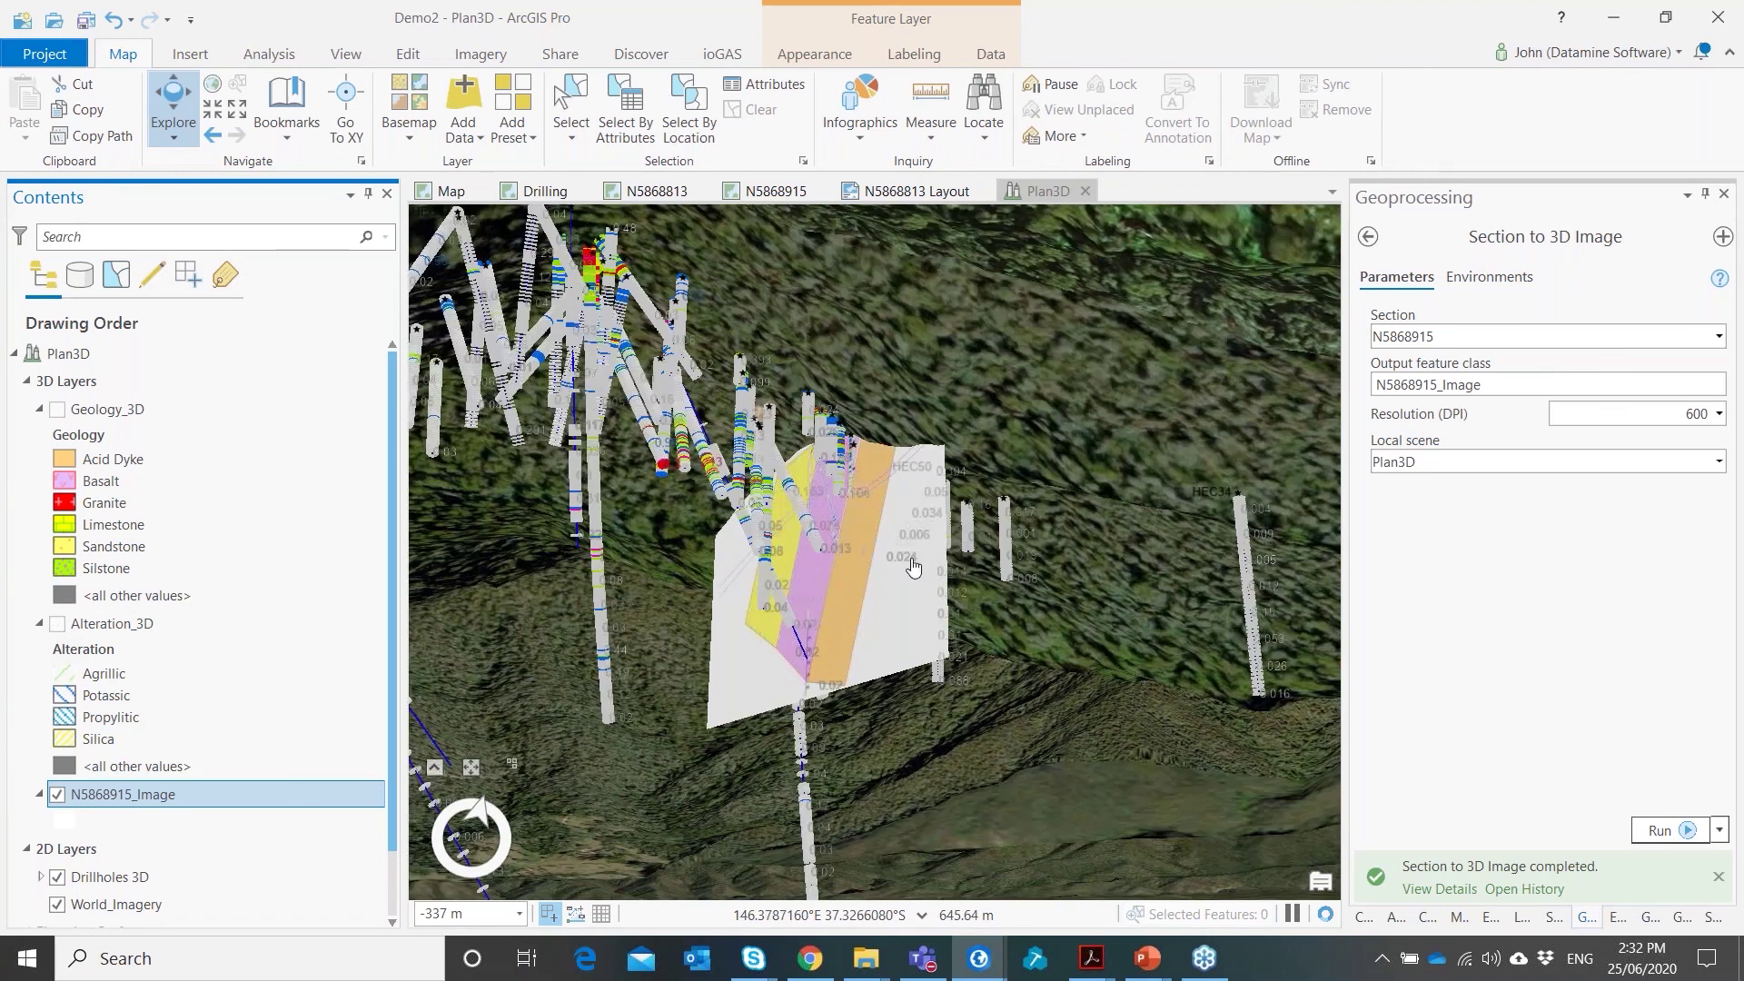
pyautogui.scroll(3, 914, 568)
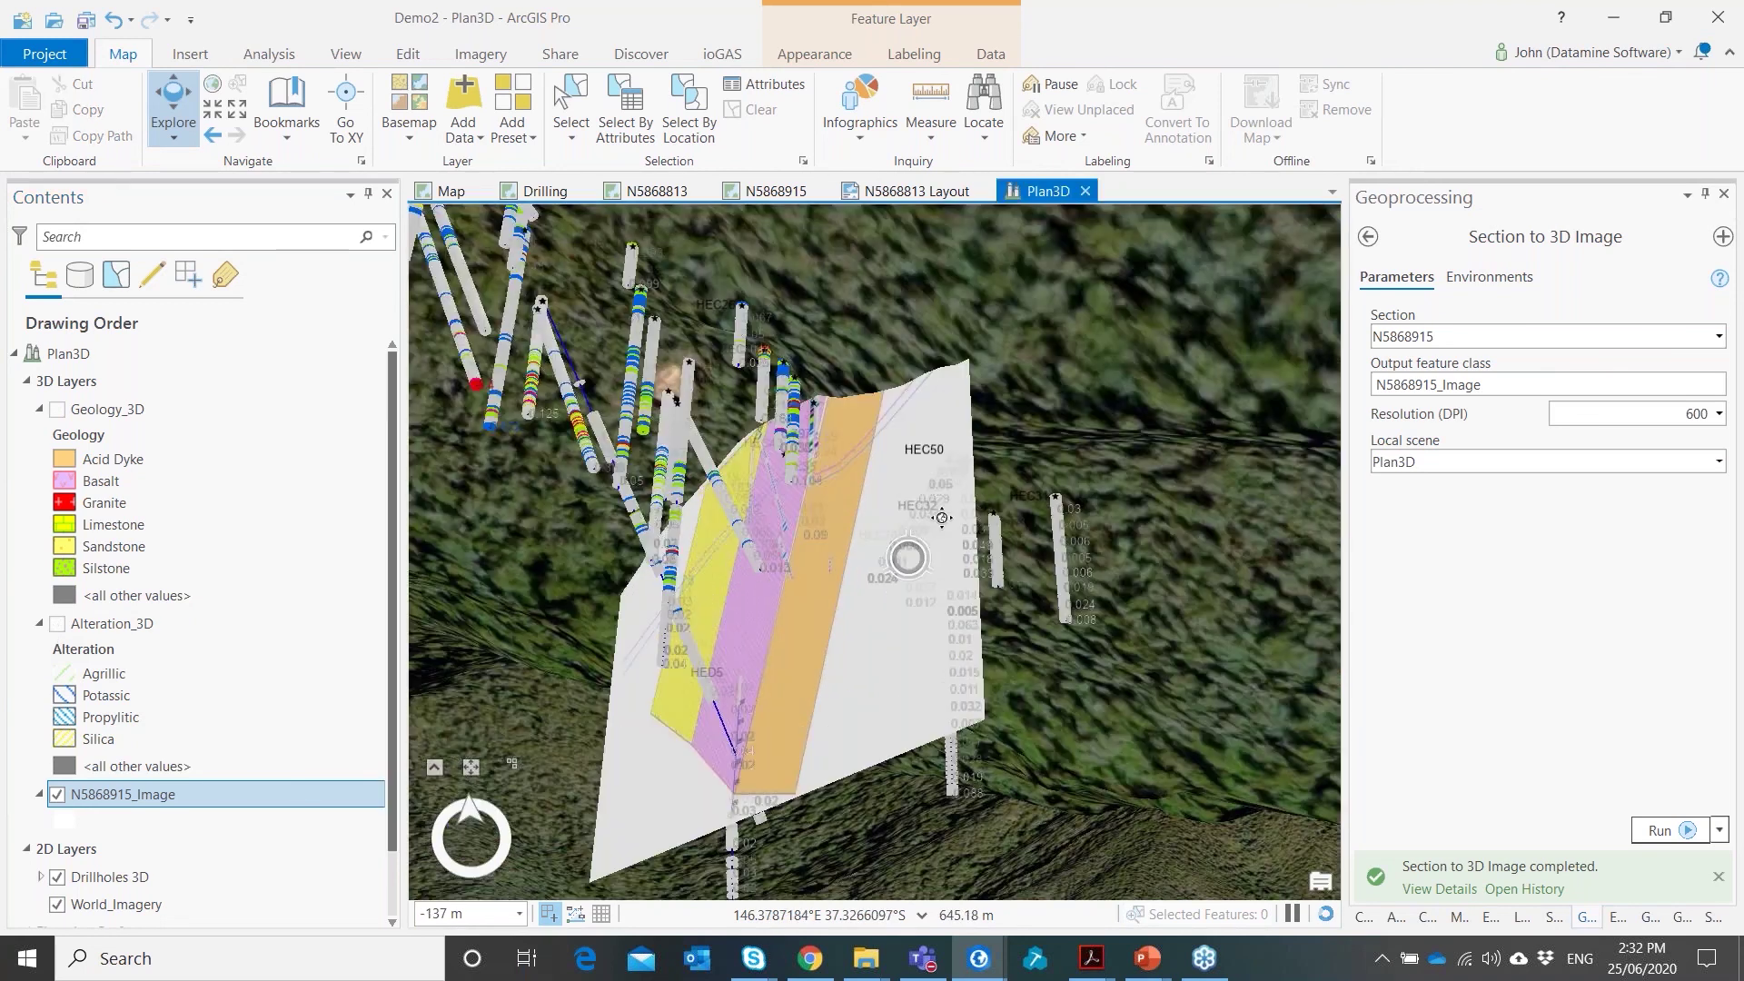
pyautogui.moveTo(942, 517); pyautogui.dragTo(774, 449)
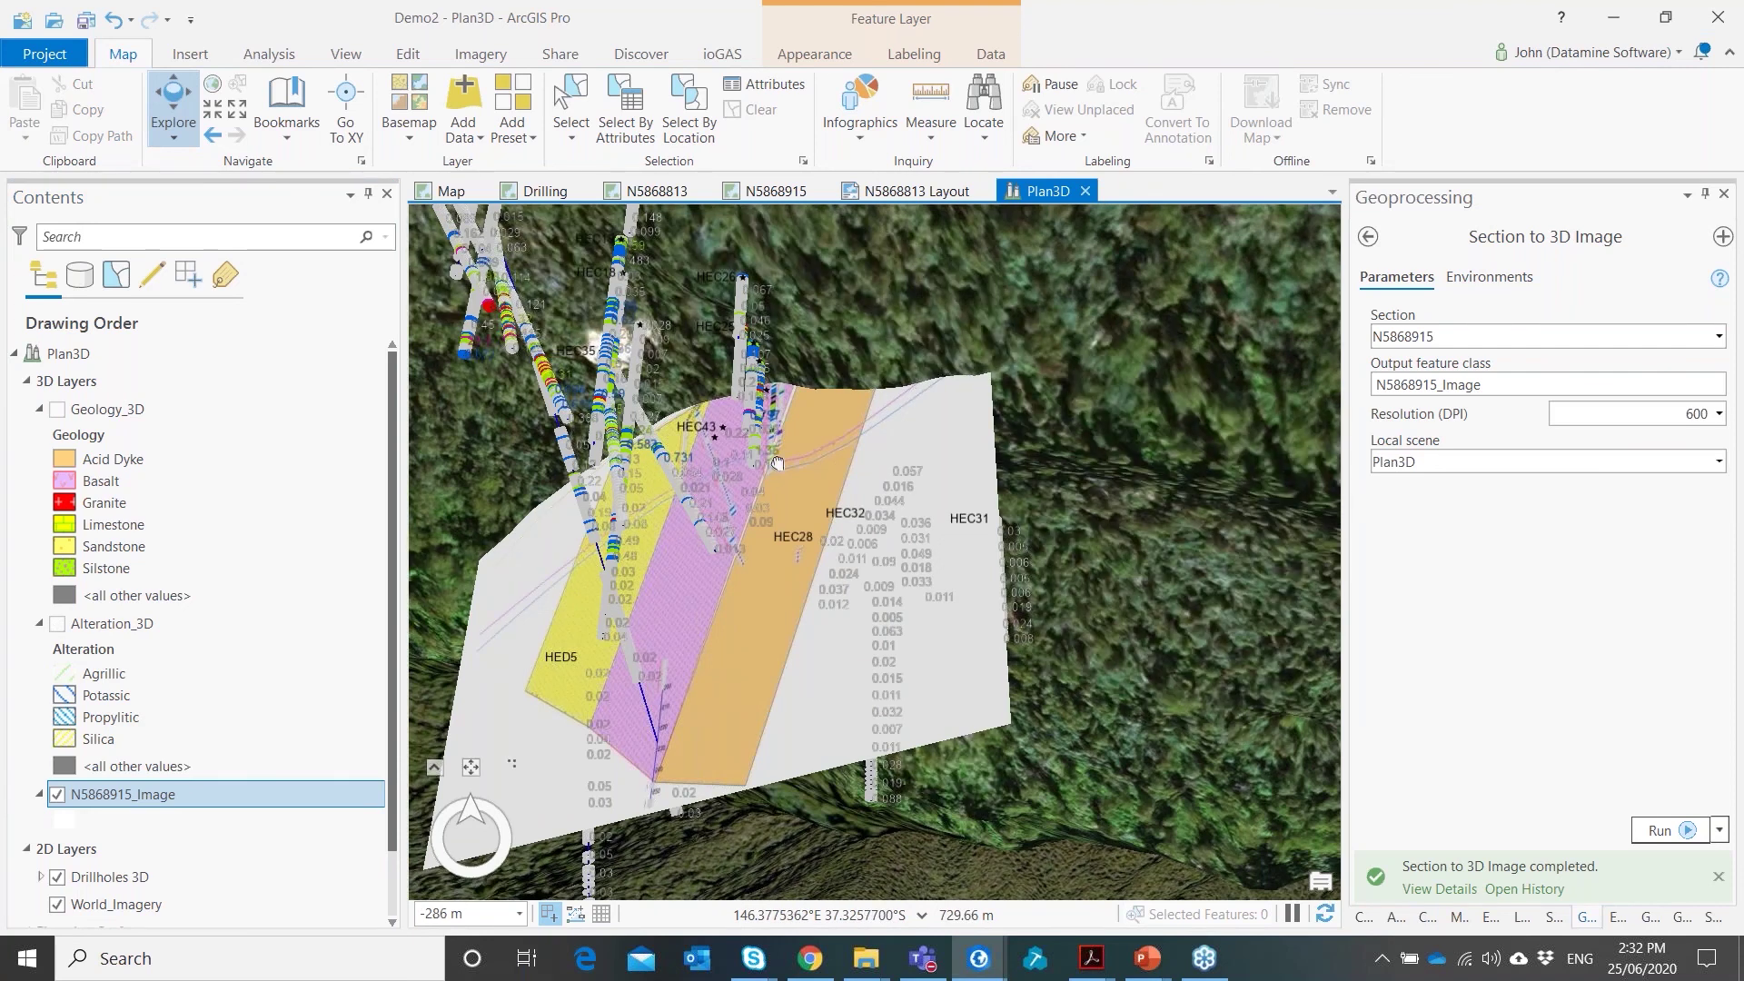
pyautogui.moveTo(777, 463); pyautogui.dragTo(909, 566)
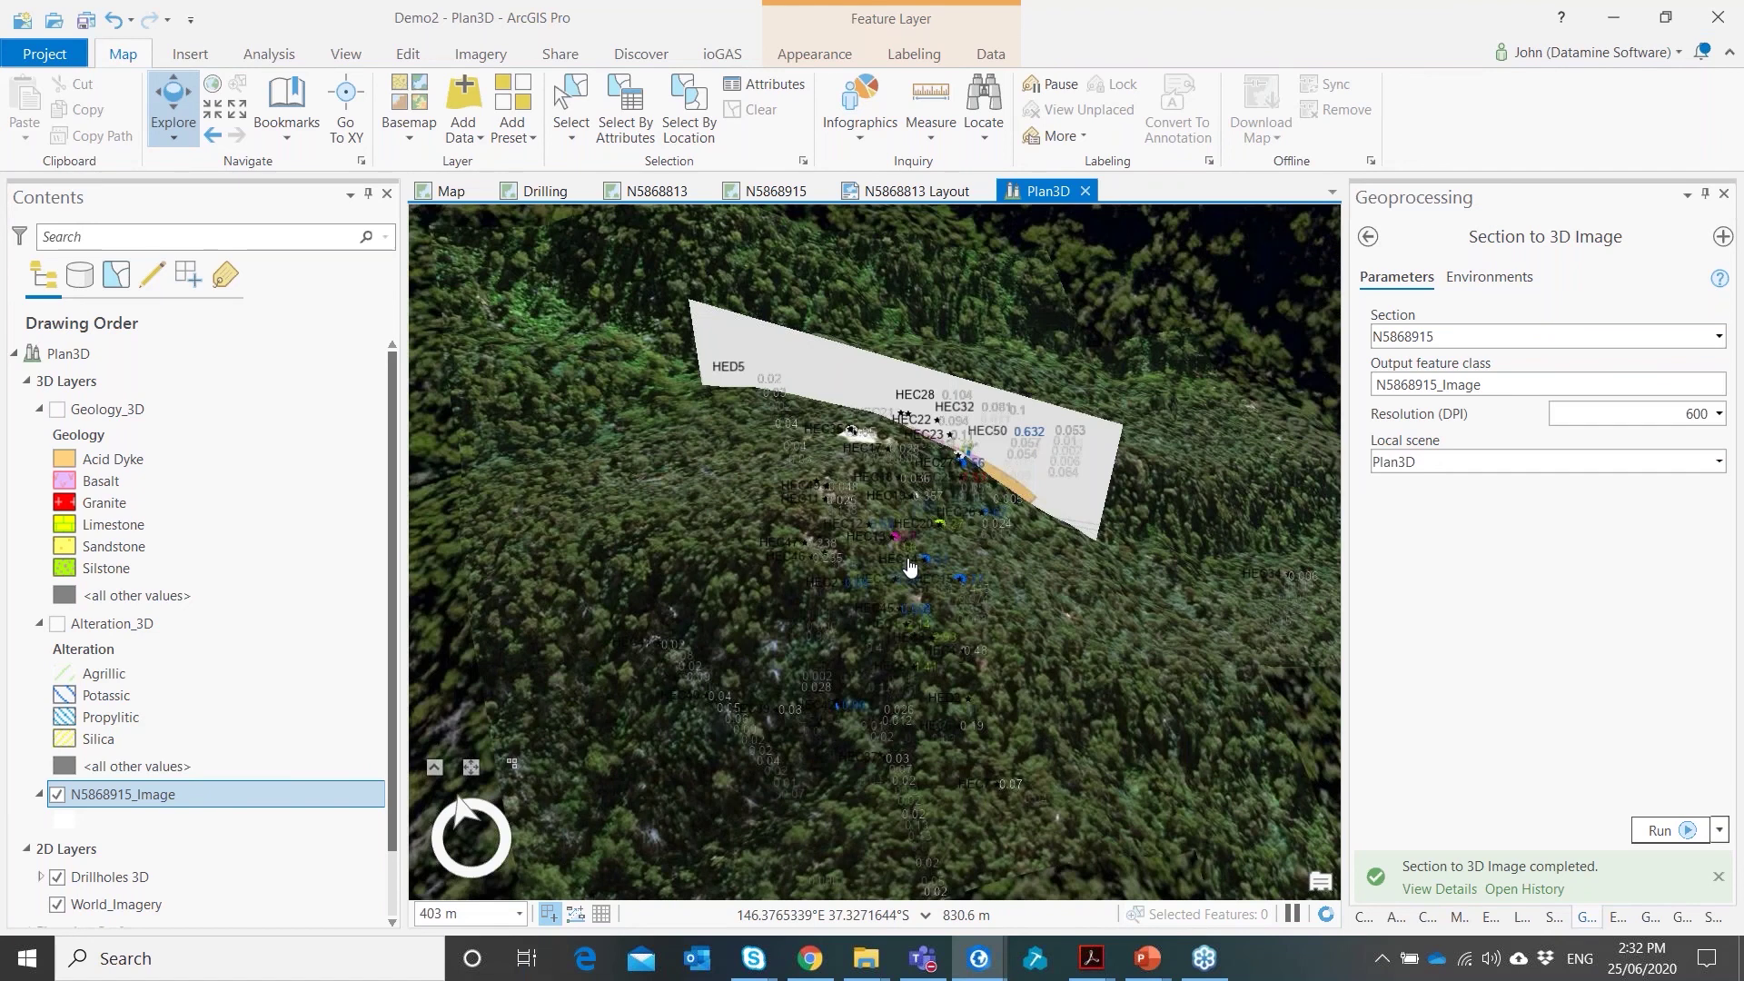
# Start a Micromine import and choose Mineralisation.tridb from the Micromine_94_55 folder as the input file
pyautogui.click(662, 58)
pyautogui.click(1356, 135)
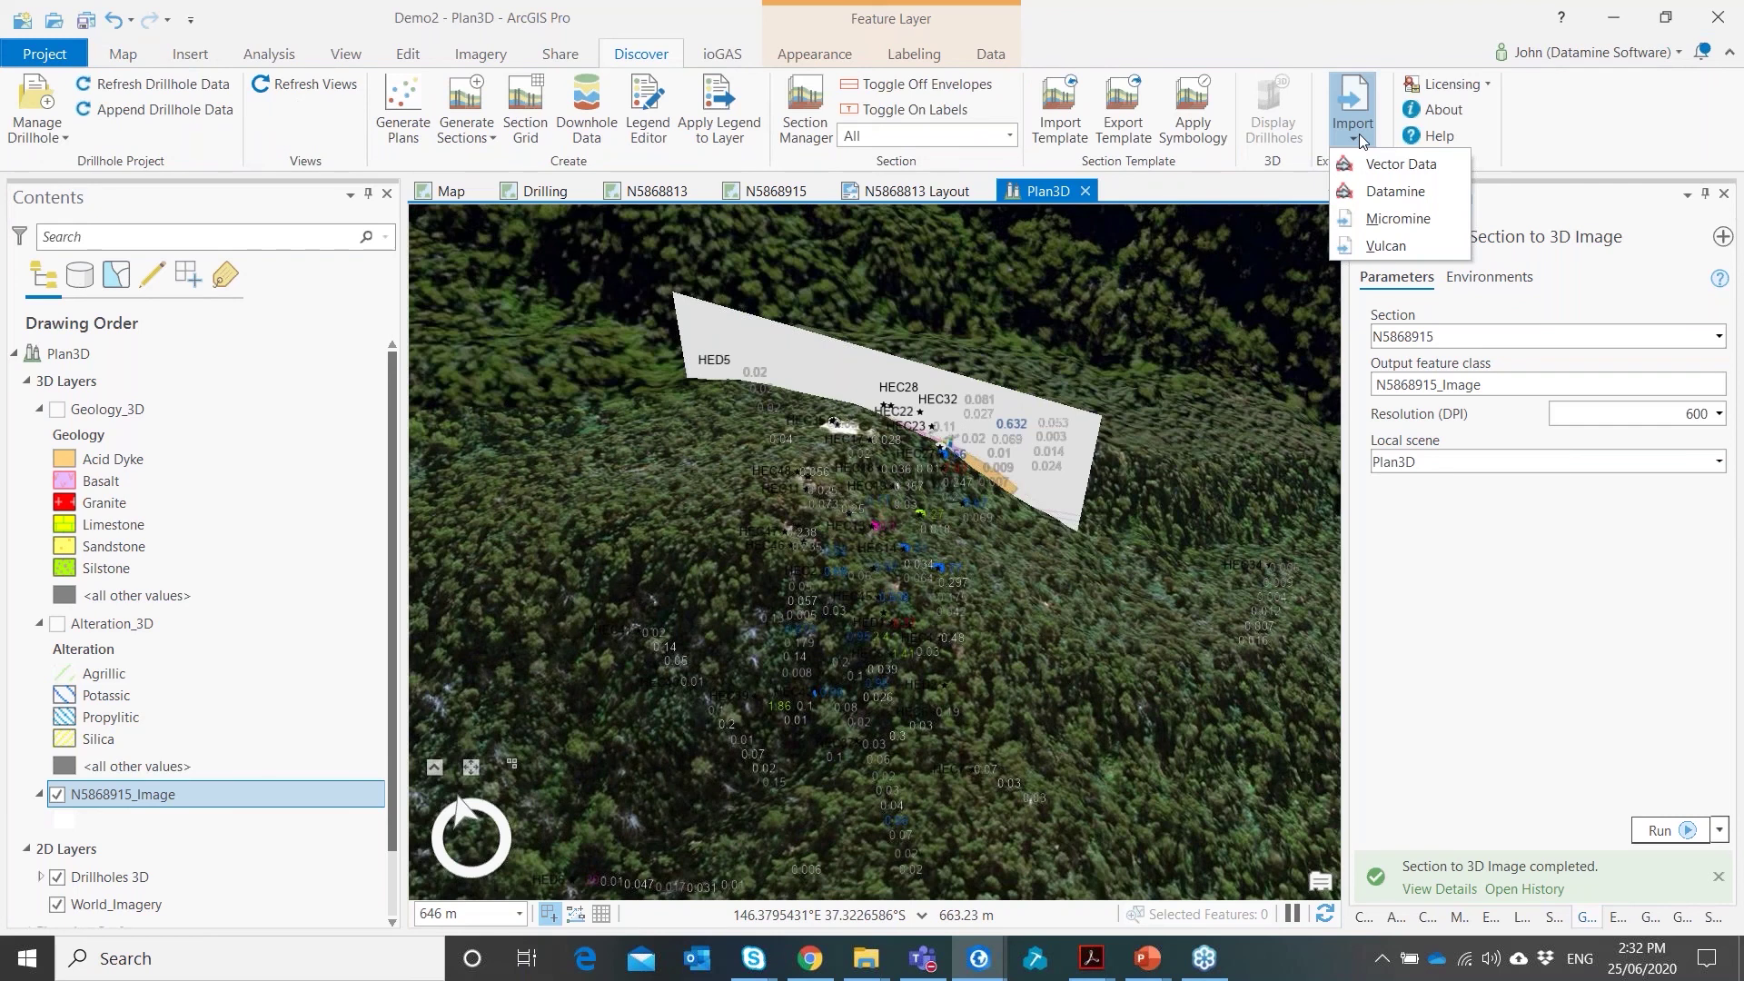
pyautogui.click(1398, 218)
pyautogui.click(1713, 337)
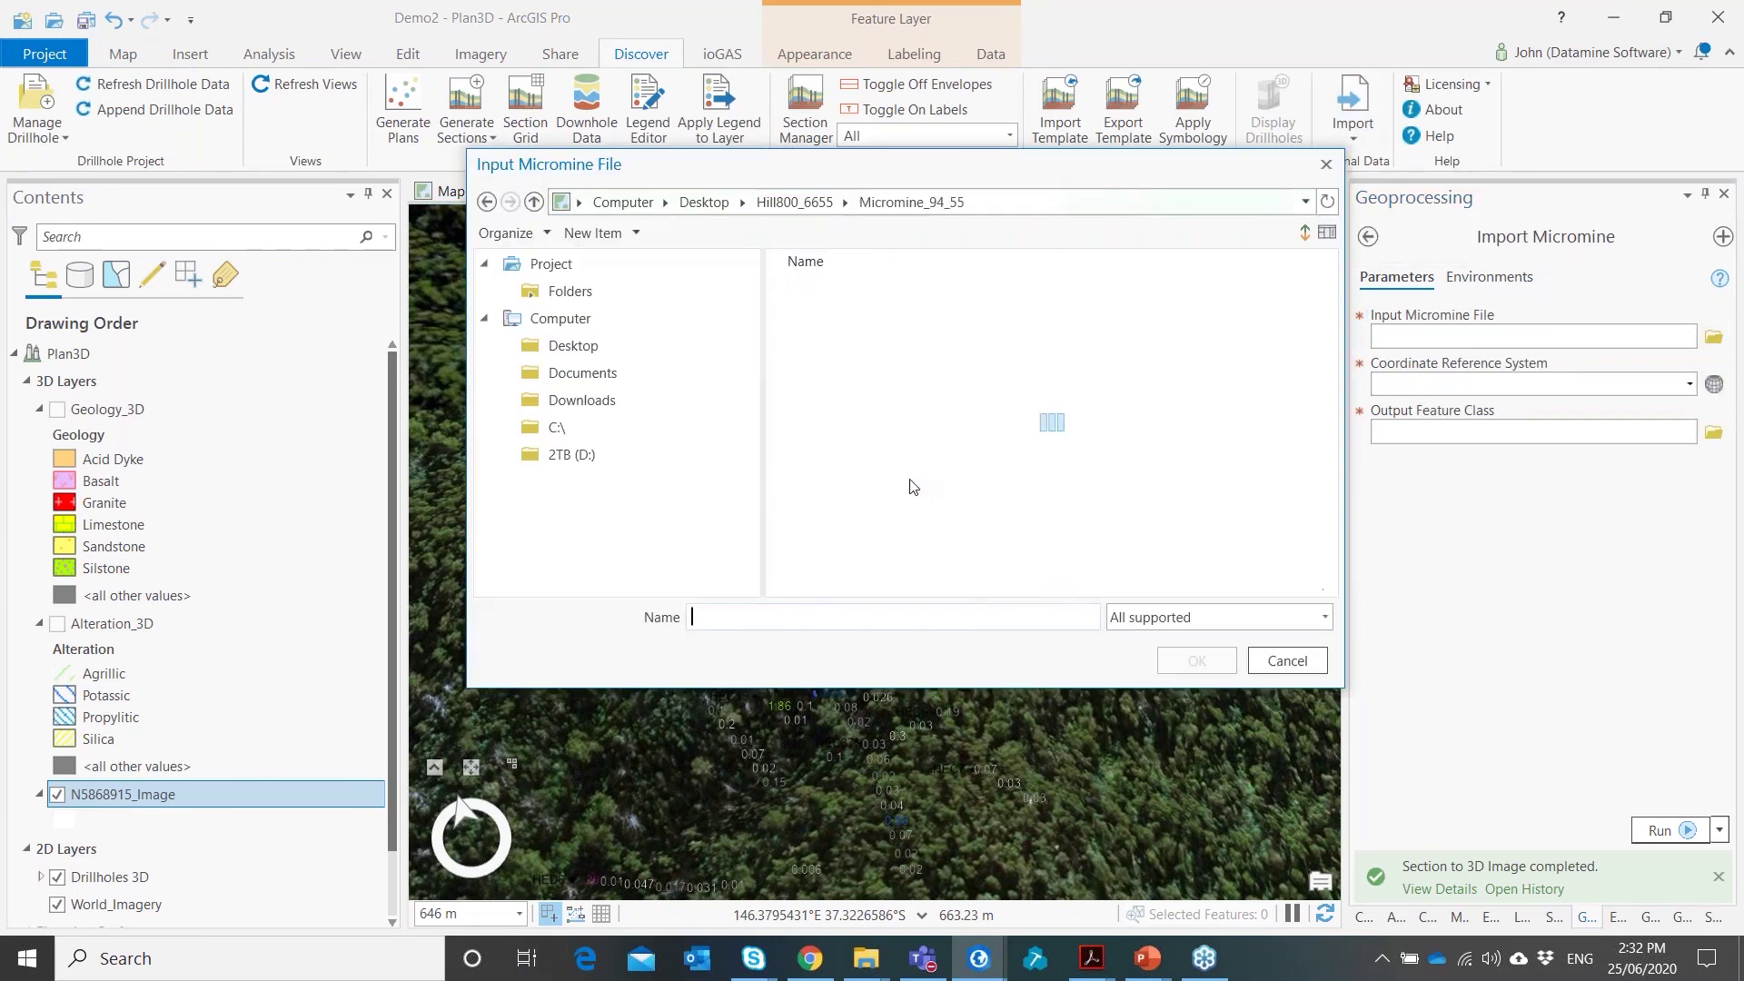
pyautogui.click(890, 347)
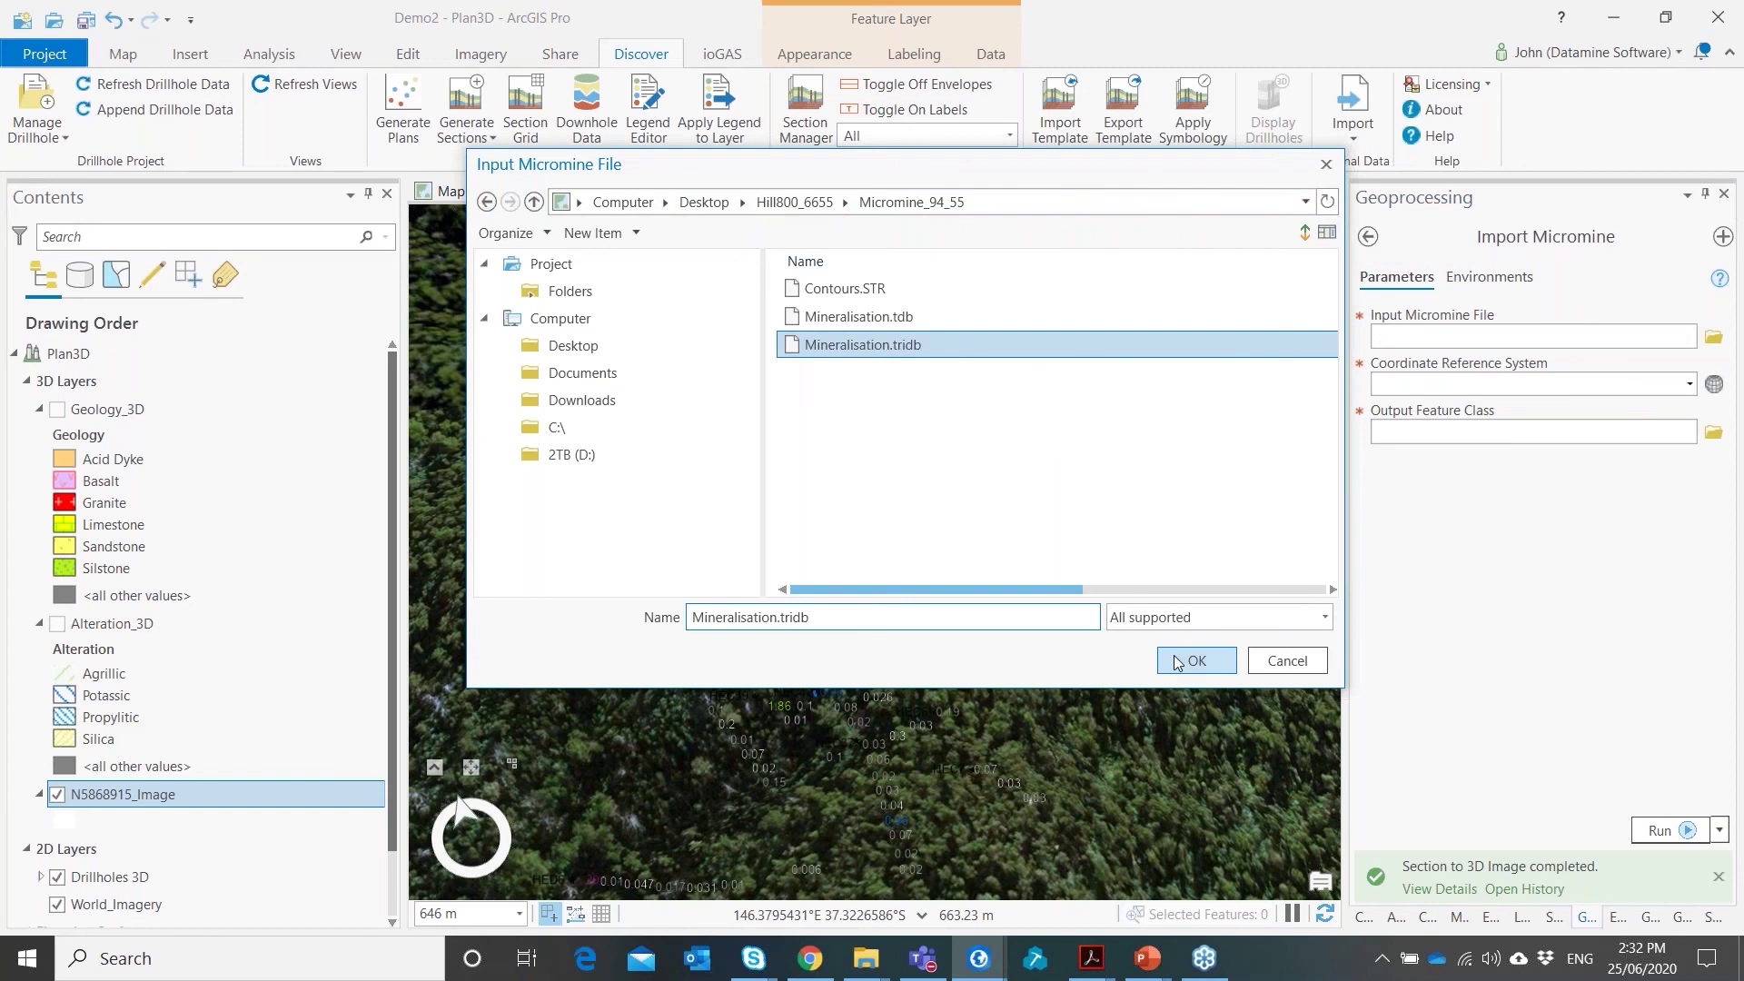
pyautogui.click(1178, 662)
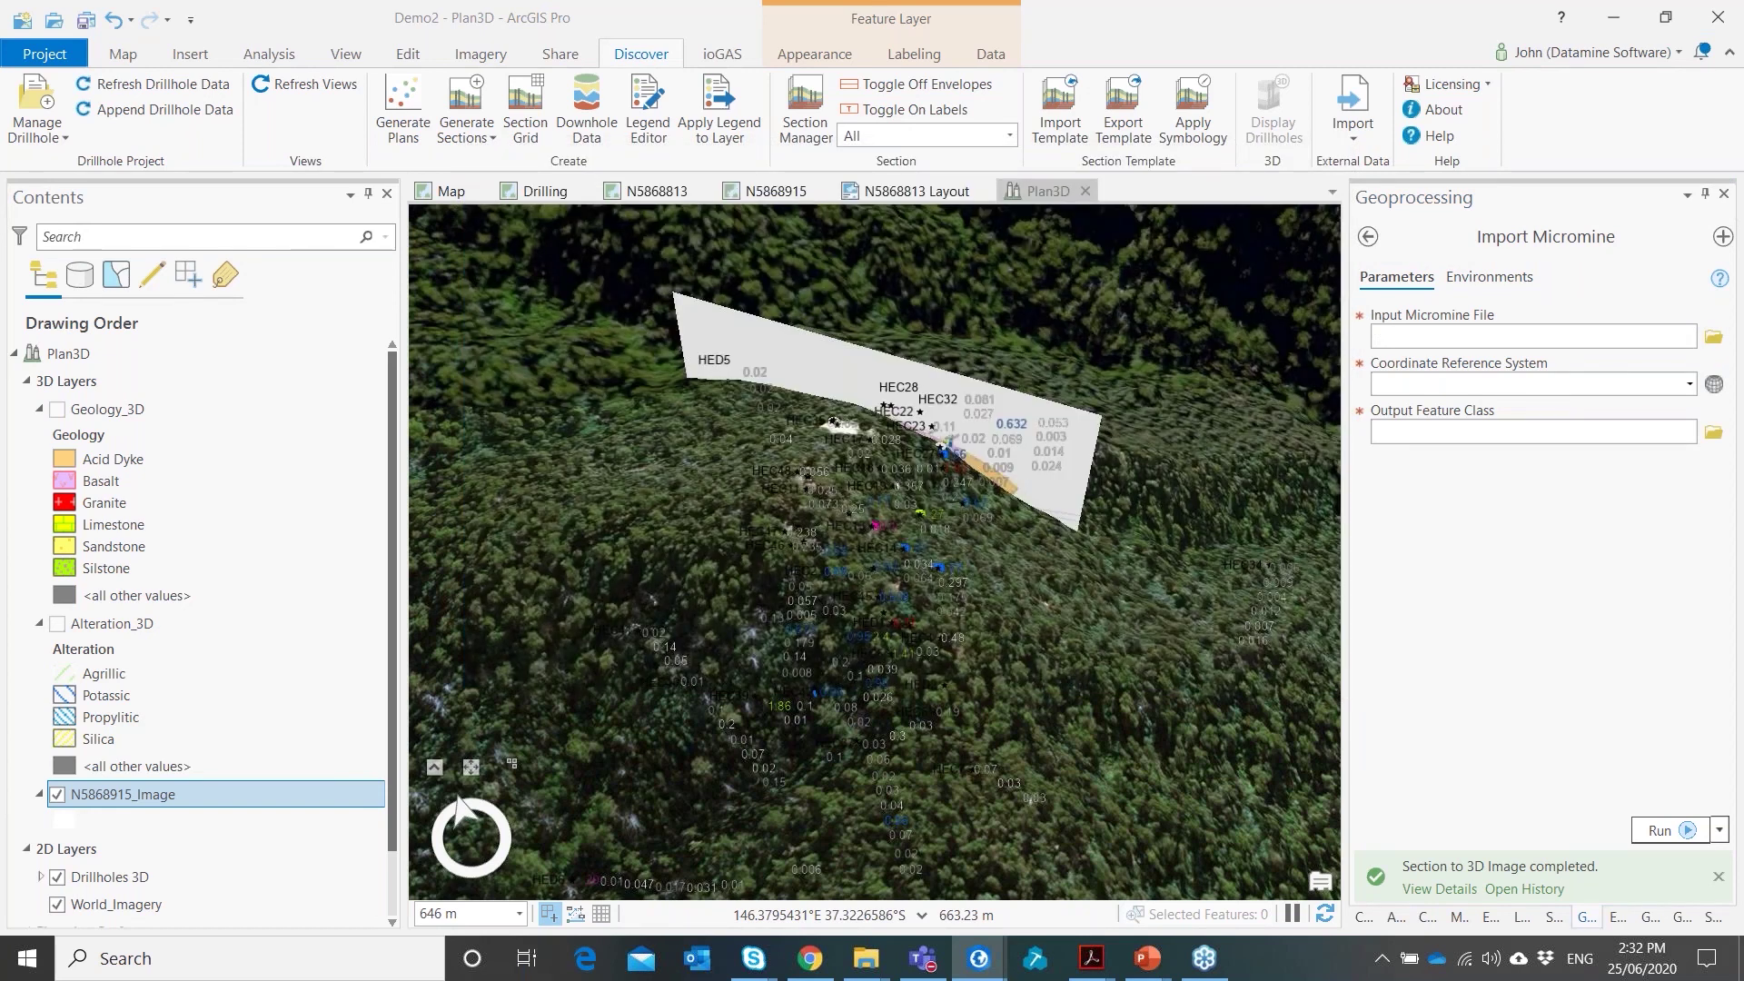
# Set the import's coordinate reference system to GDA 1994 MGA Zone 55 and run it to output Mineralisation_ImportMicromine
pyautogui.click(1713, 385)
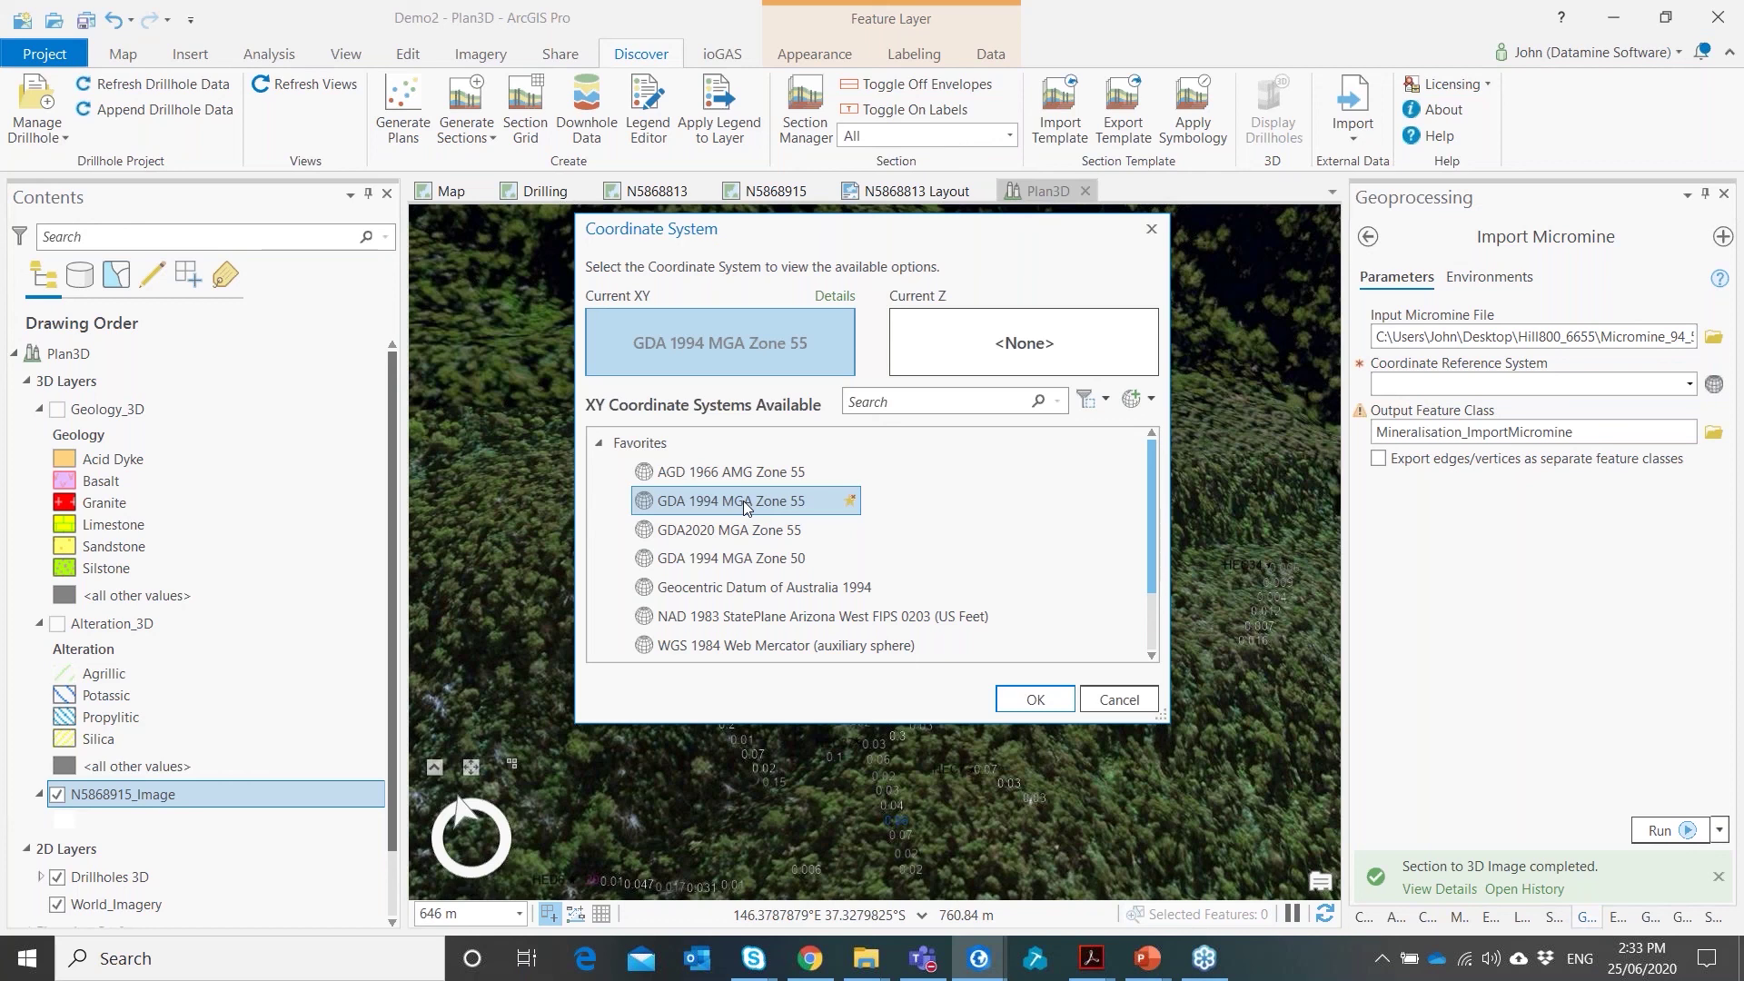
pyautogui.click(1034, 699)
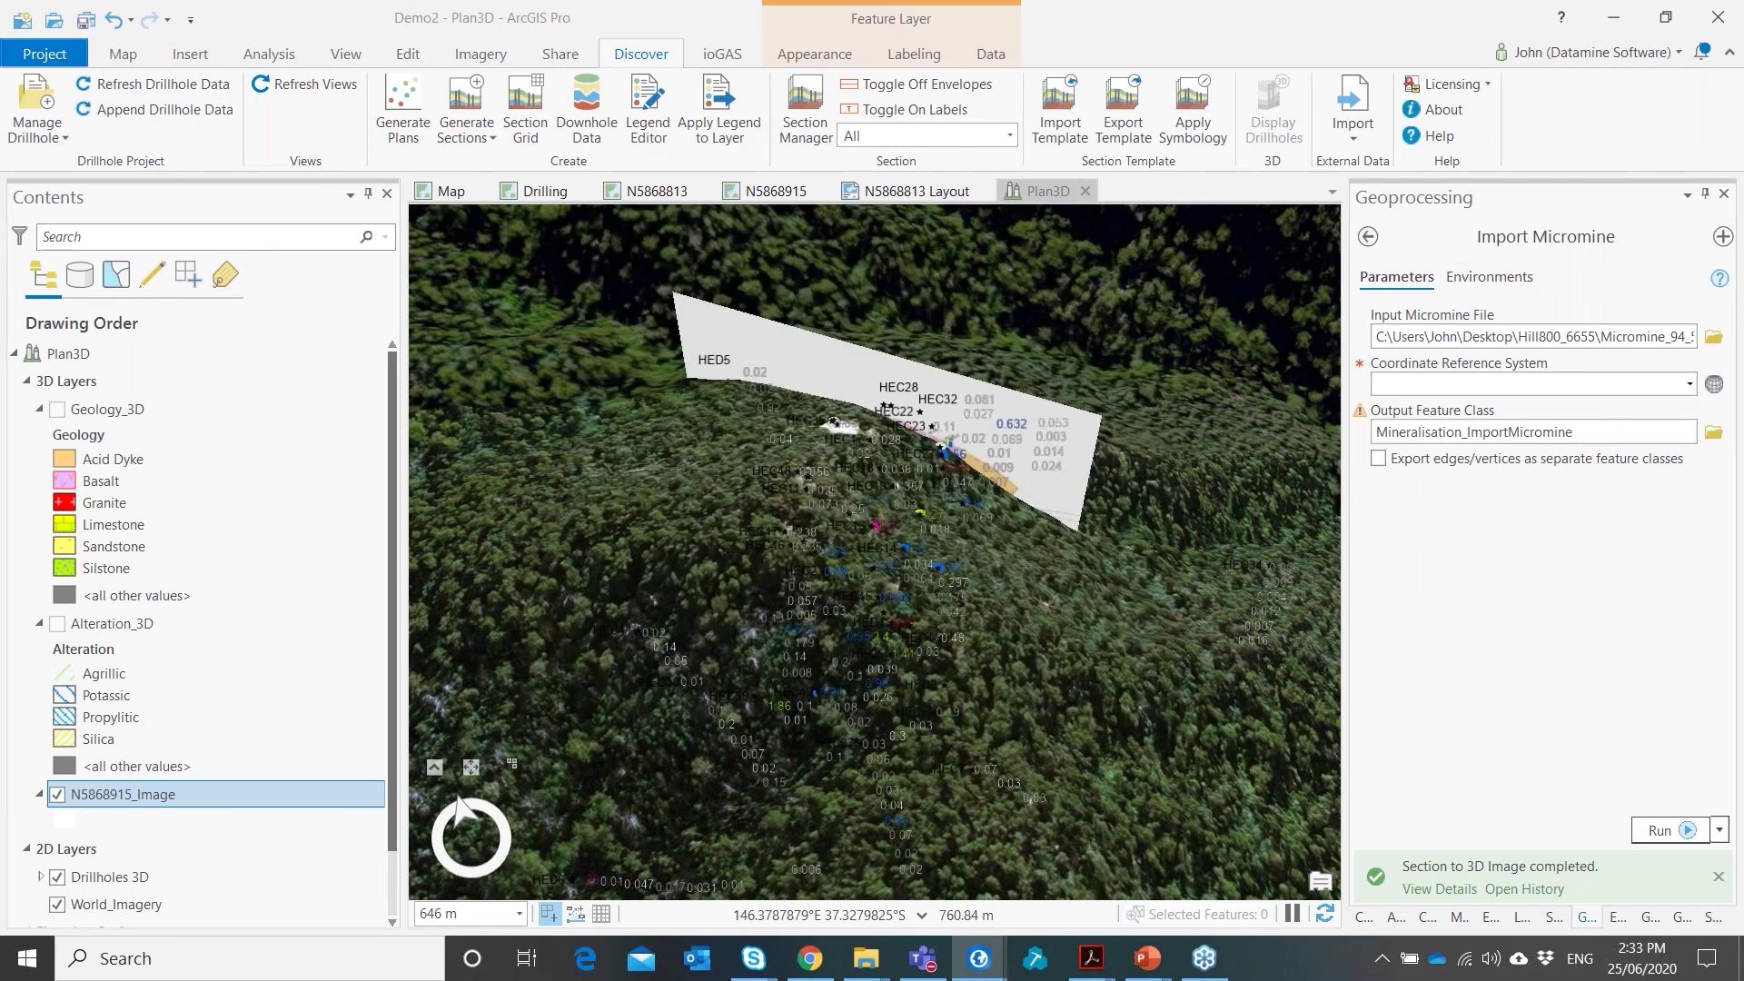
pyautogui.click(1669, 831)
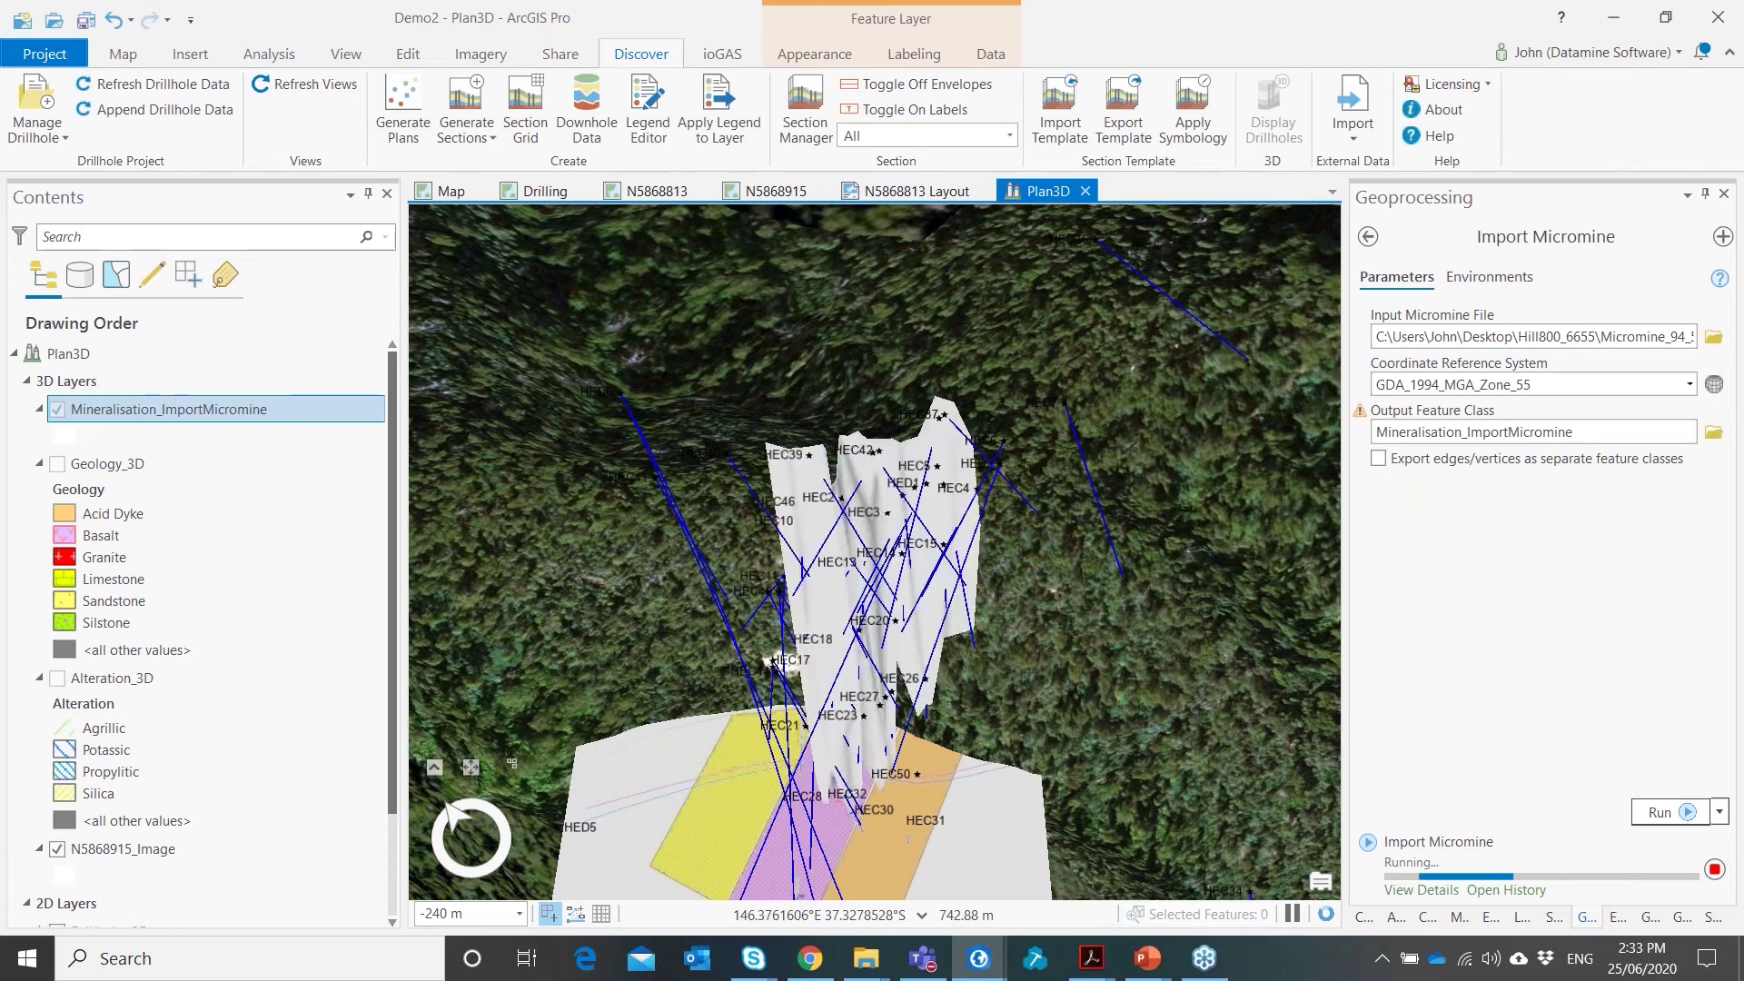
# Symbolise the imported mineralisation mesh with the Green with Edges symbol from the ArcGIS 3D gallery
pyautogui.moveTo(772, 661); pyautogui.dragTo(525, 592)
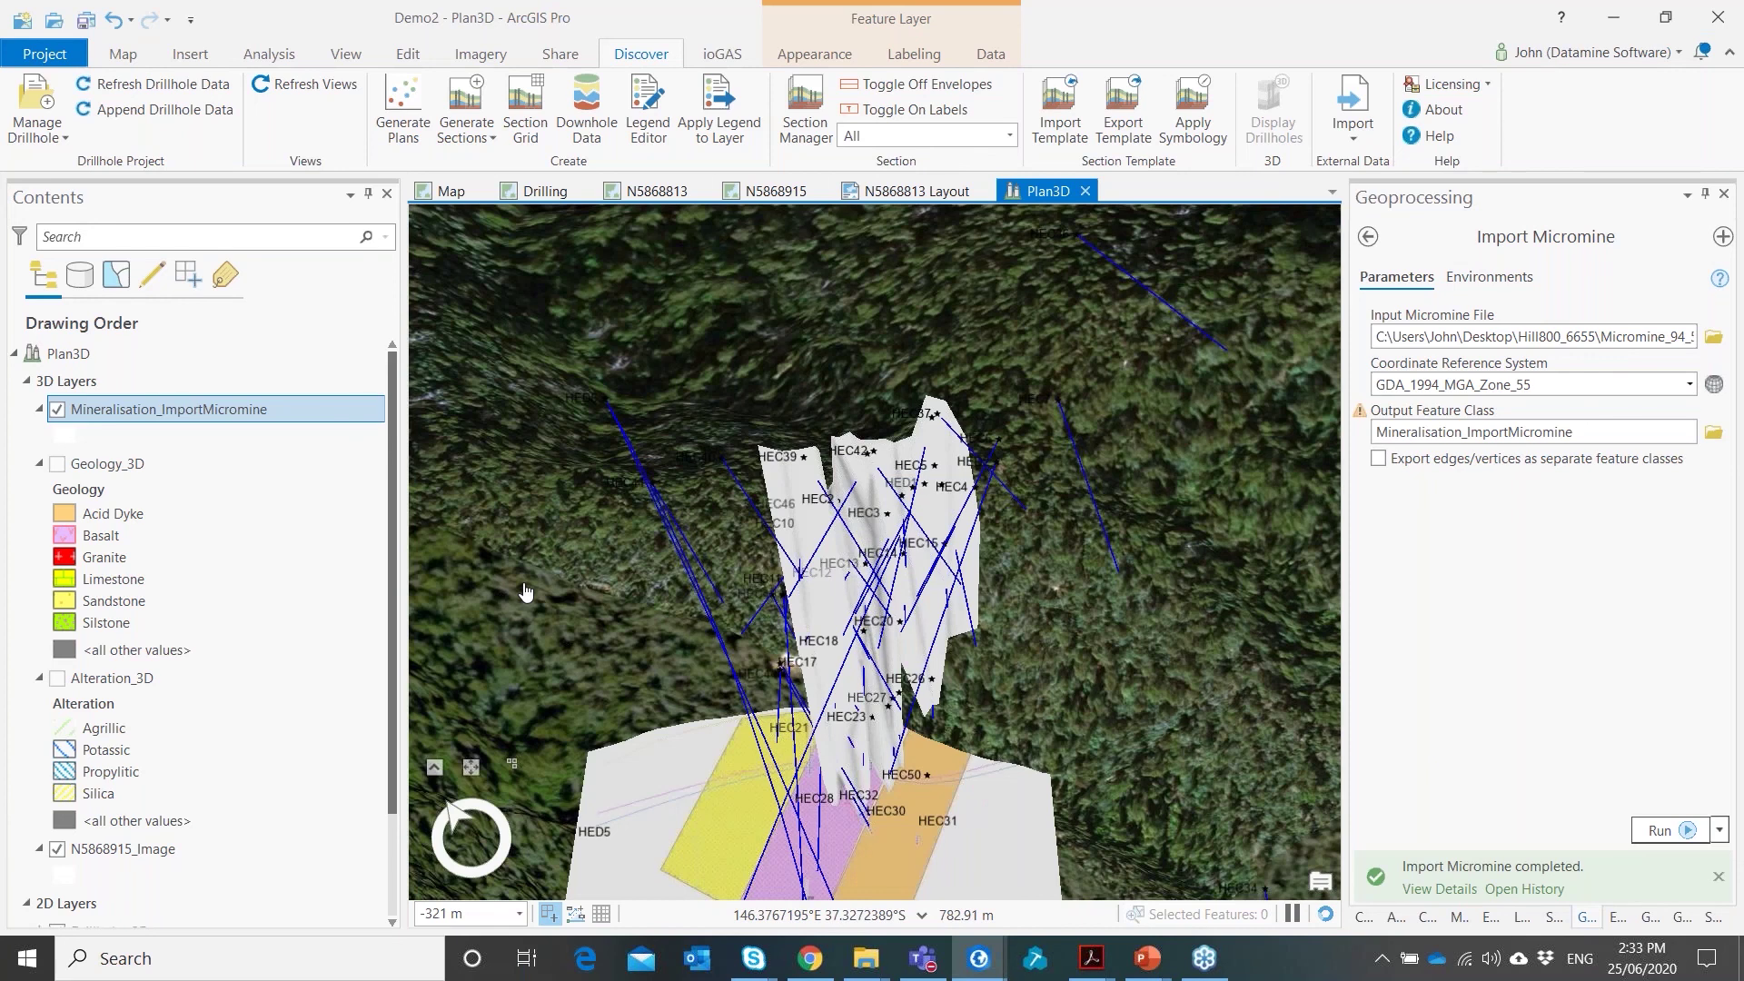
pyautogui.click(63, 435)
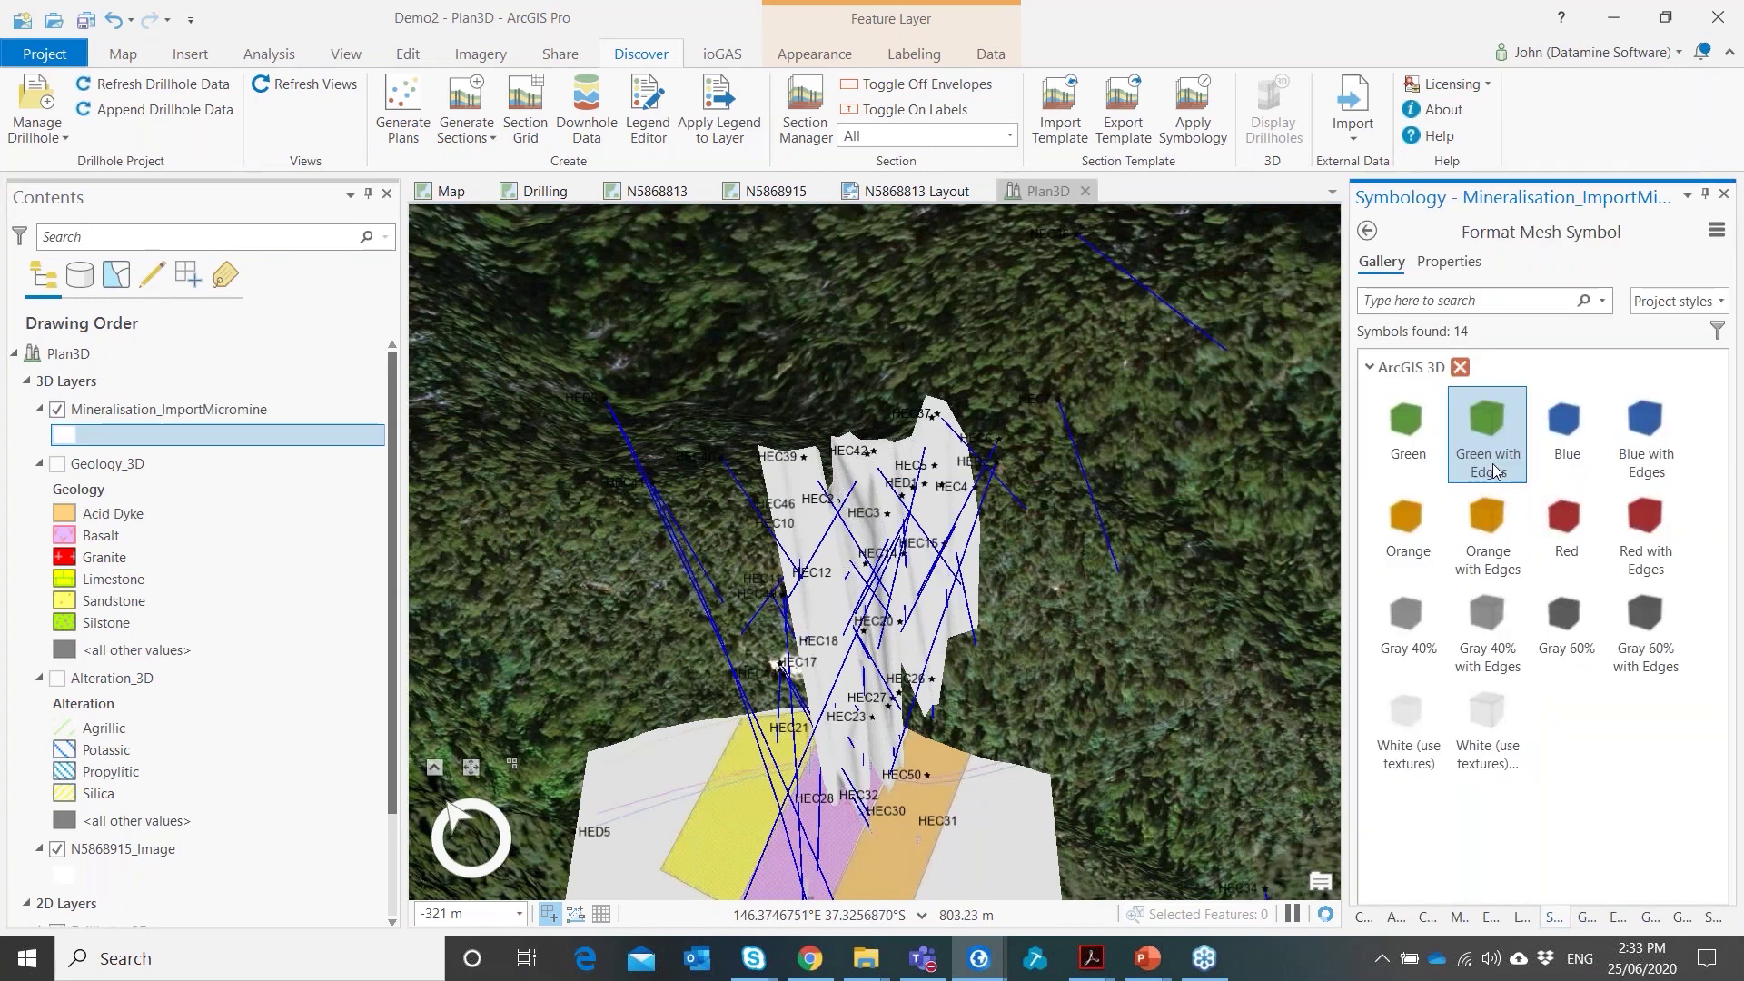
pyautogui.click(1495, 470)
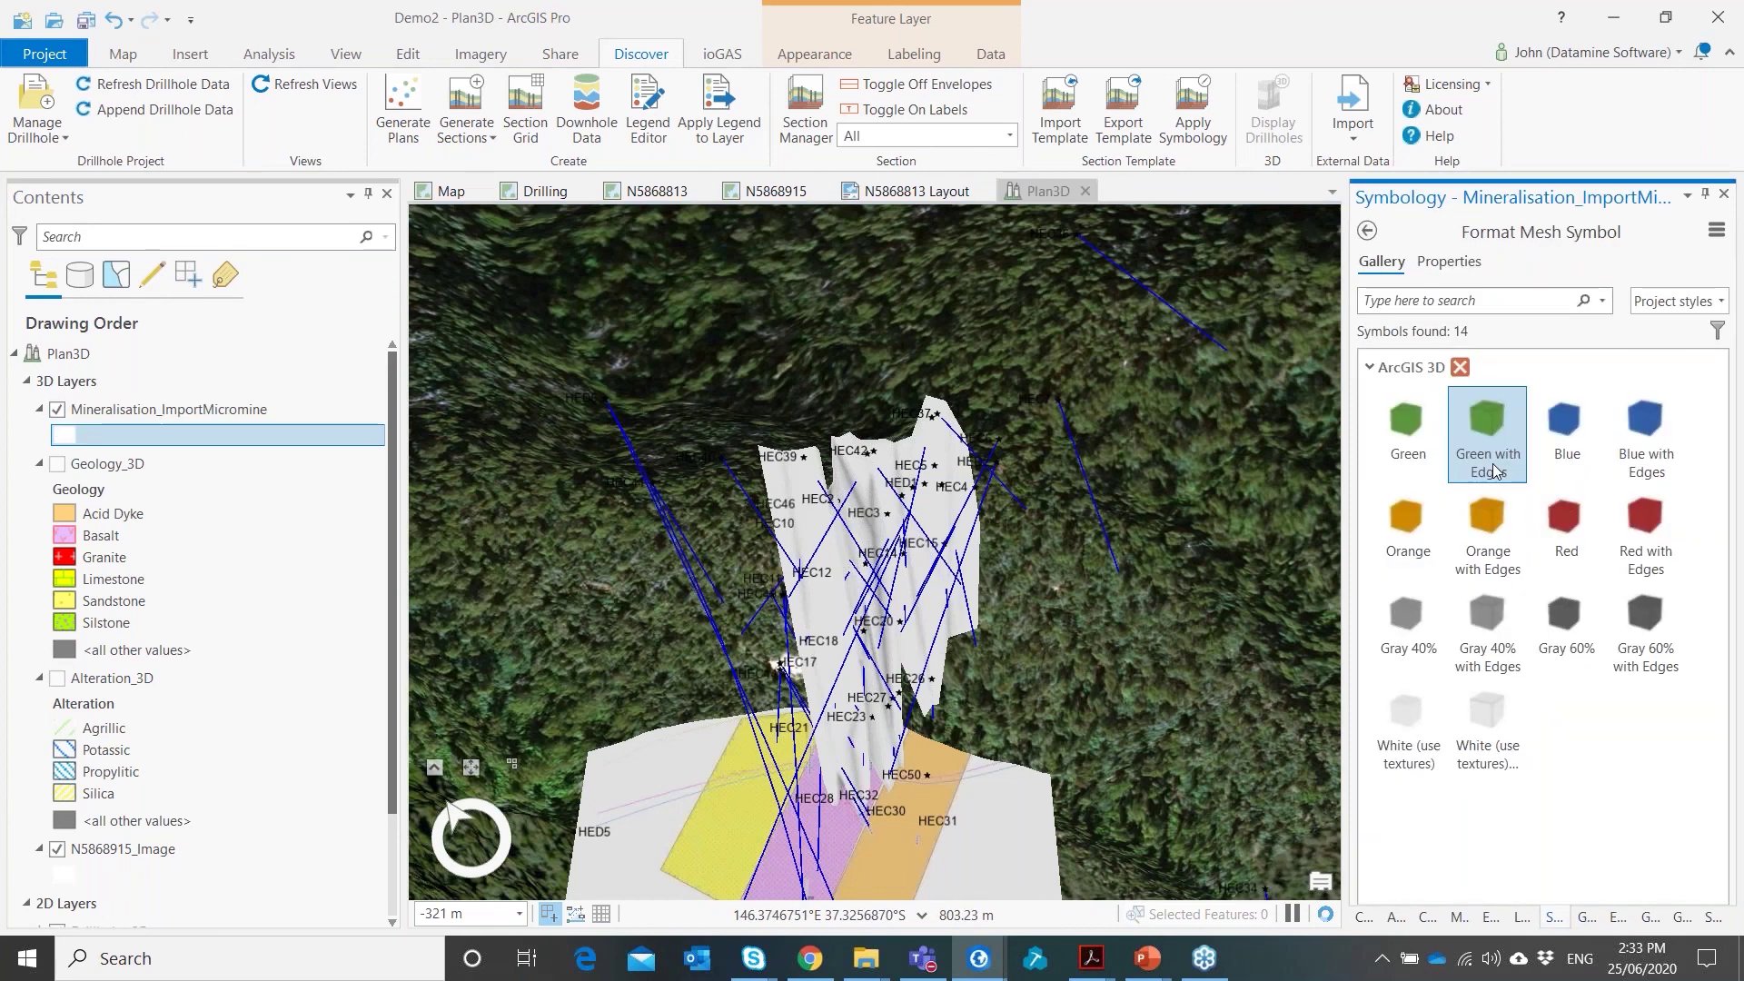
# Add Au_ppm_0_3_ 0_5.dxf from the Hill800_MGA6655 DXF folder in File Explorer to the Plan3D scene
pyautogui.click(931, 120)
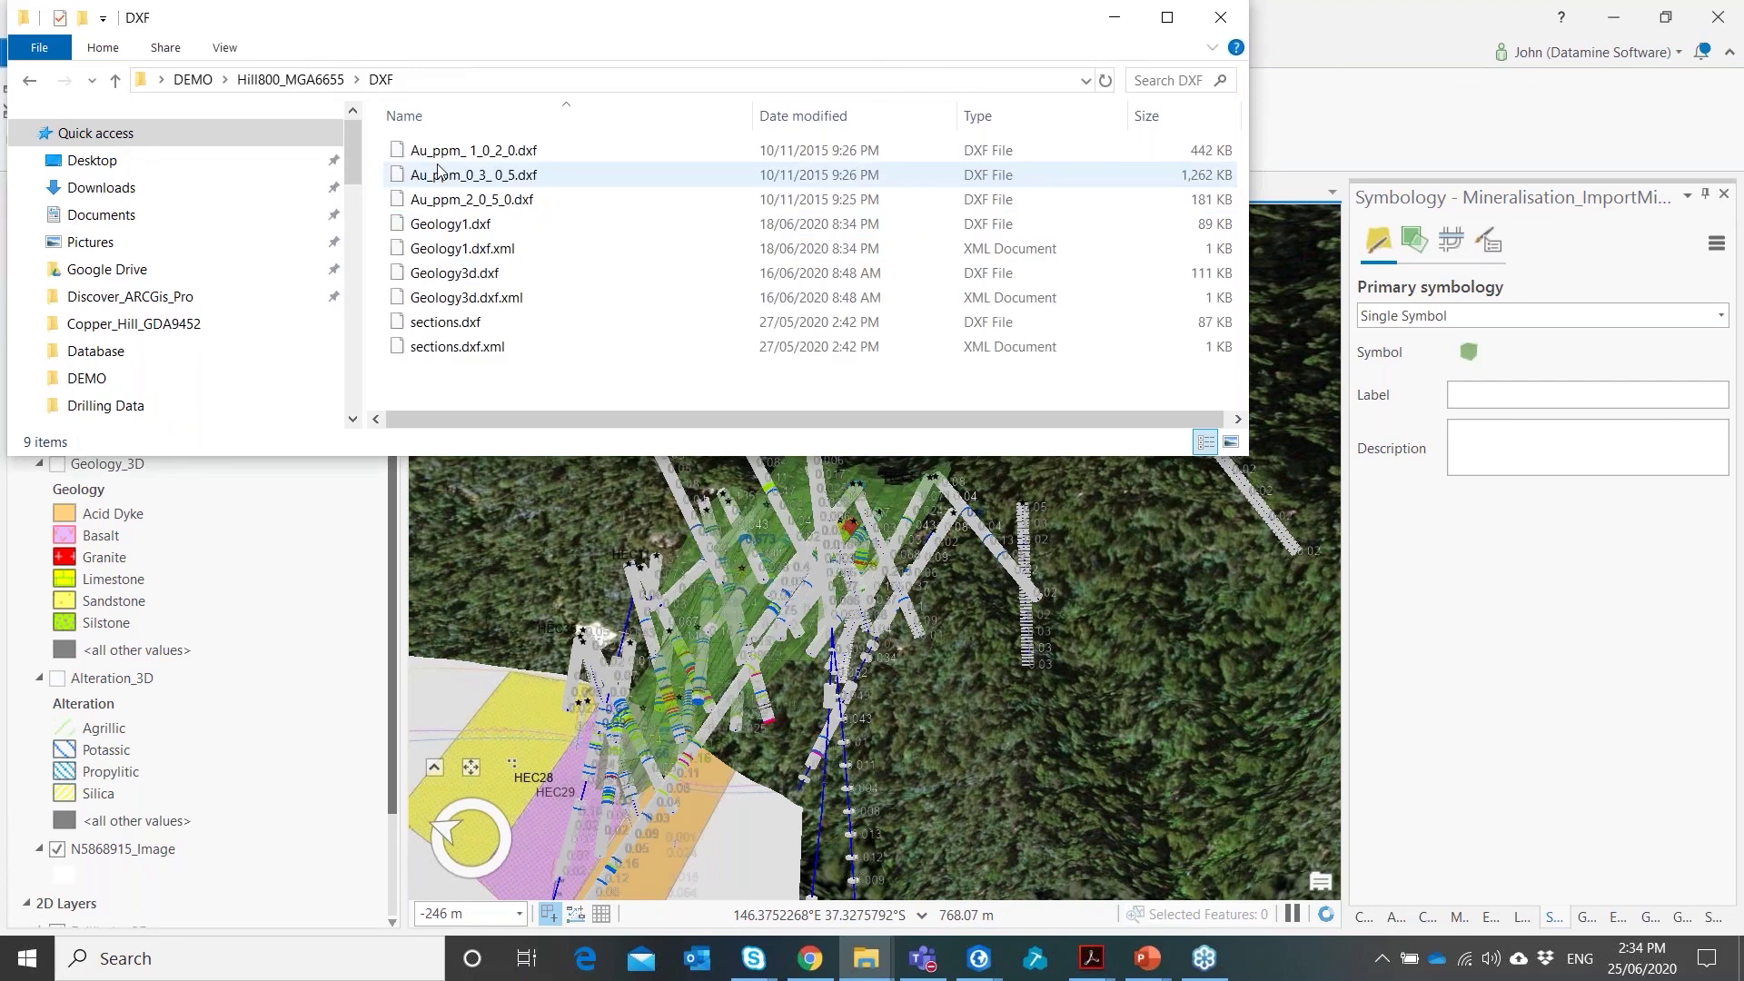
pyautogui.click(440, 172)
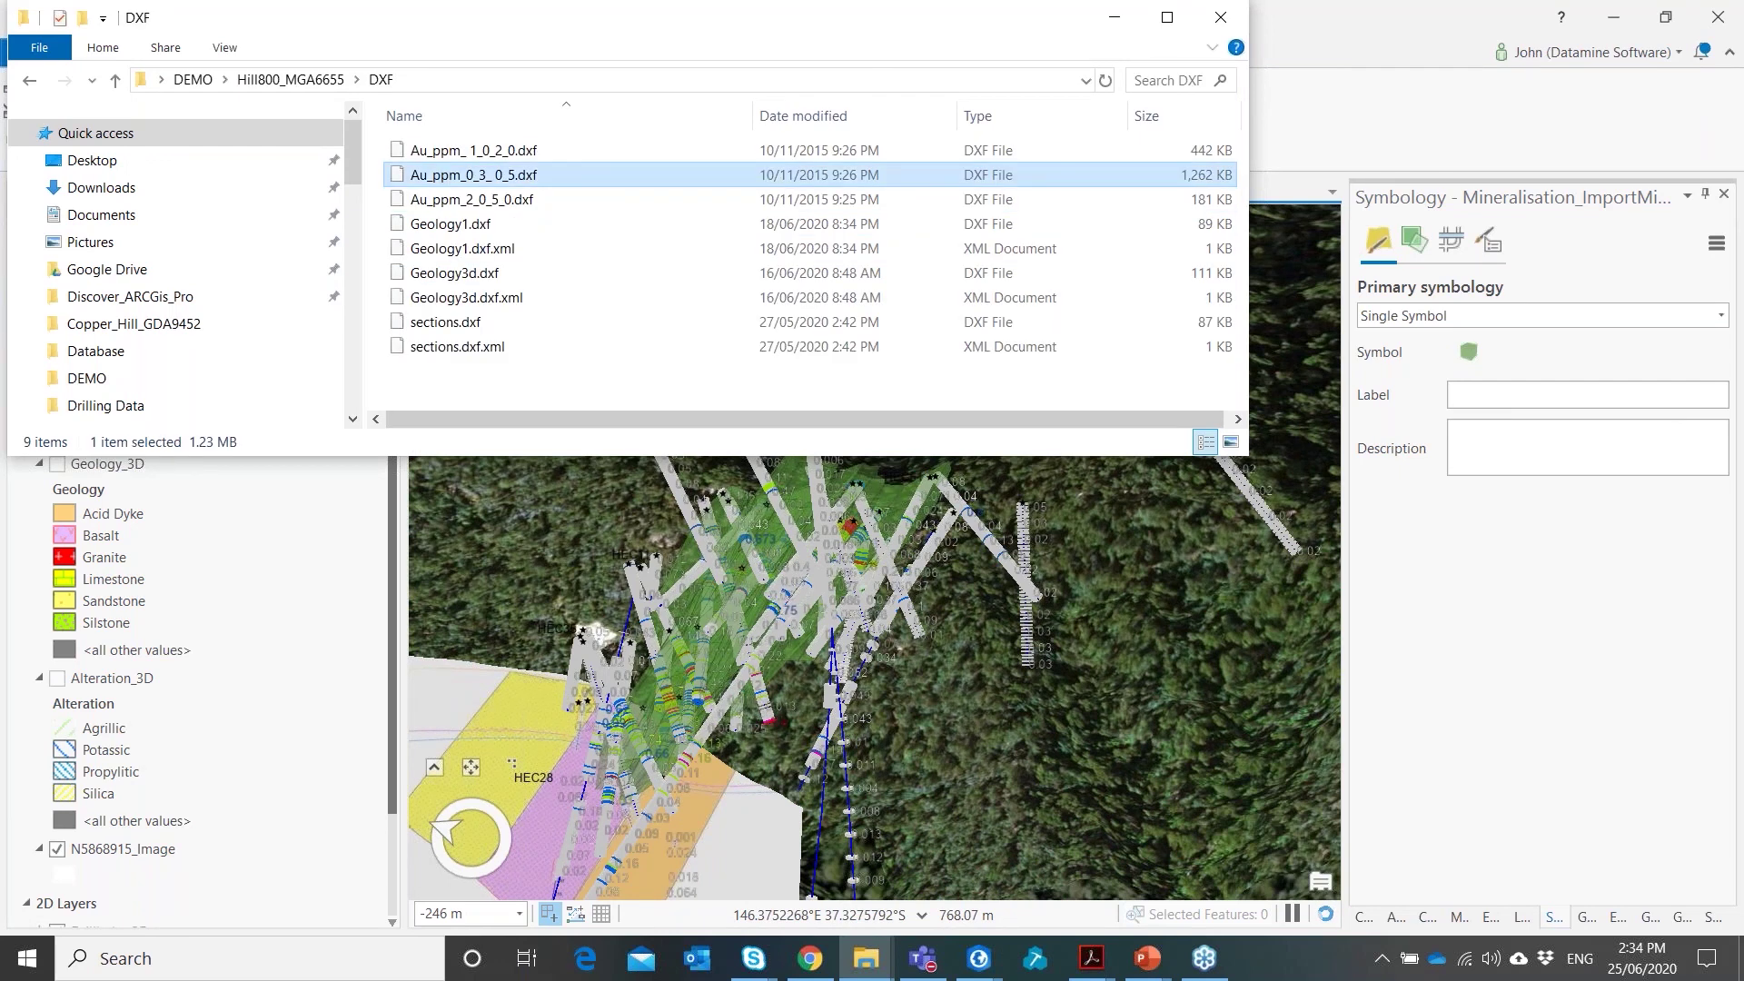
pyautogui.click(1059, 673)
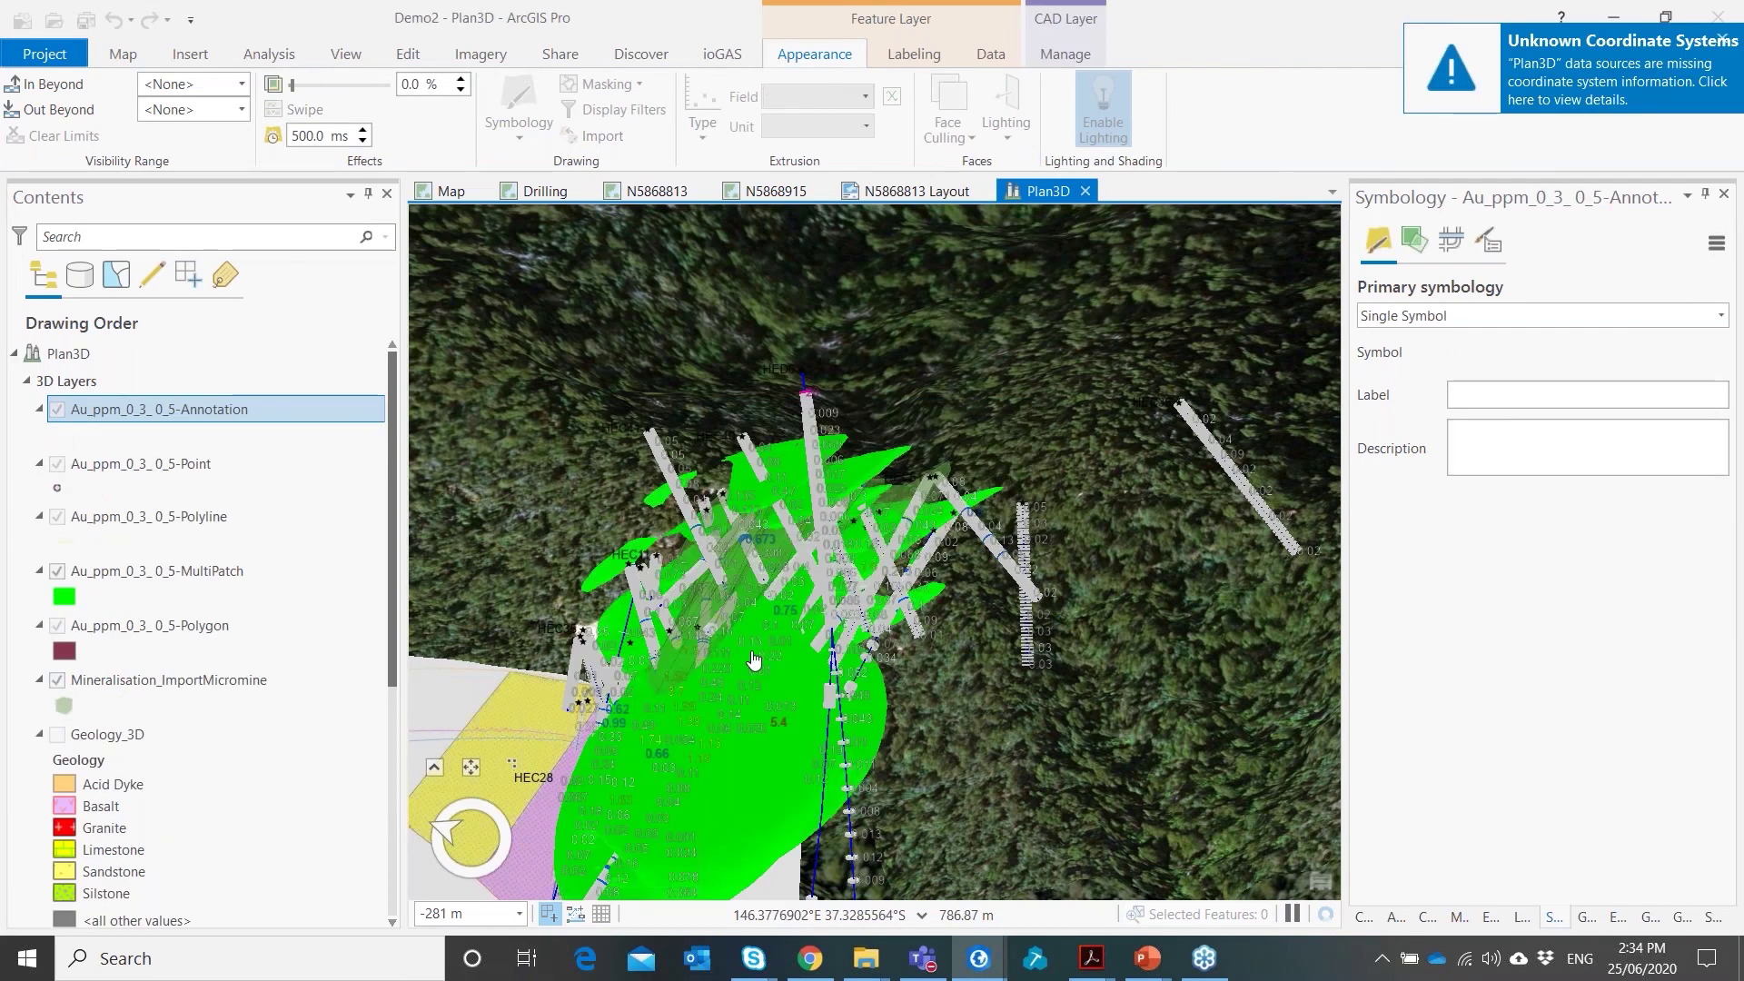
# Examine the Au_ppm_0_3_ 0_5 gold grade shell in relation to the drillholes, section image and terrain from several angles
pyautogui.scroll(-2, 726, 654)
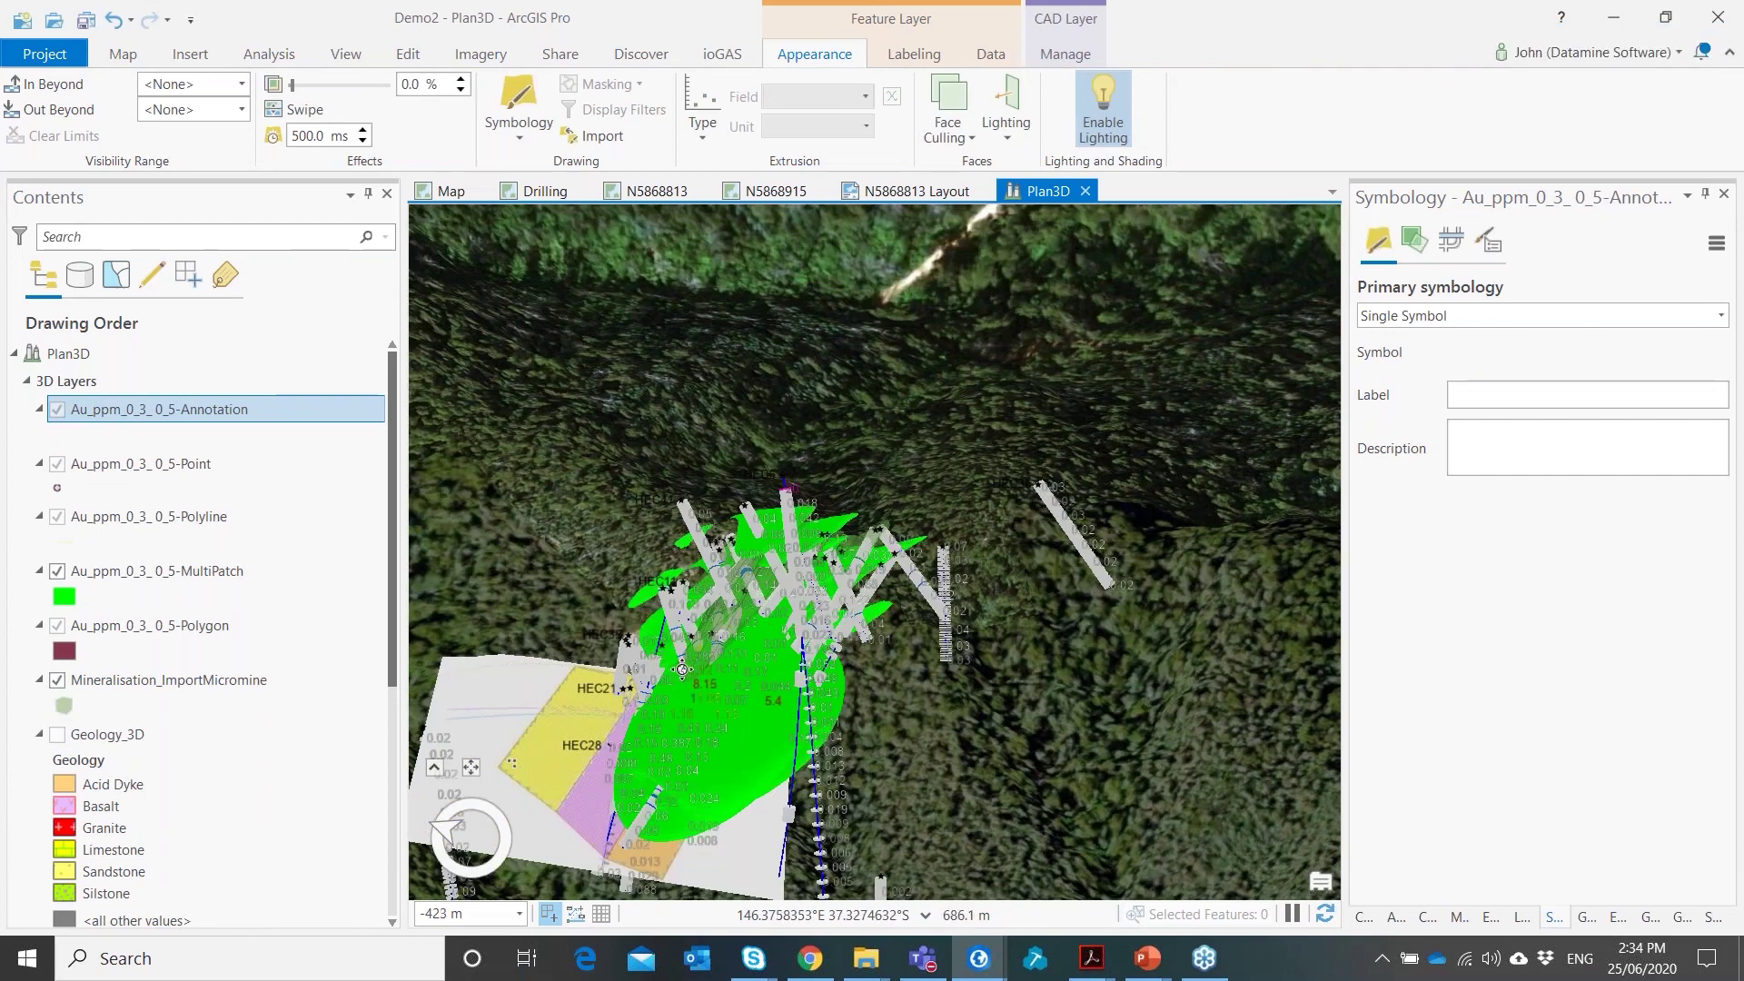
pyautogui.moveTo(682, 669); pyautogui.dragTo(1103, 453)
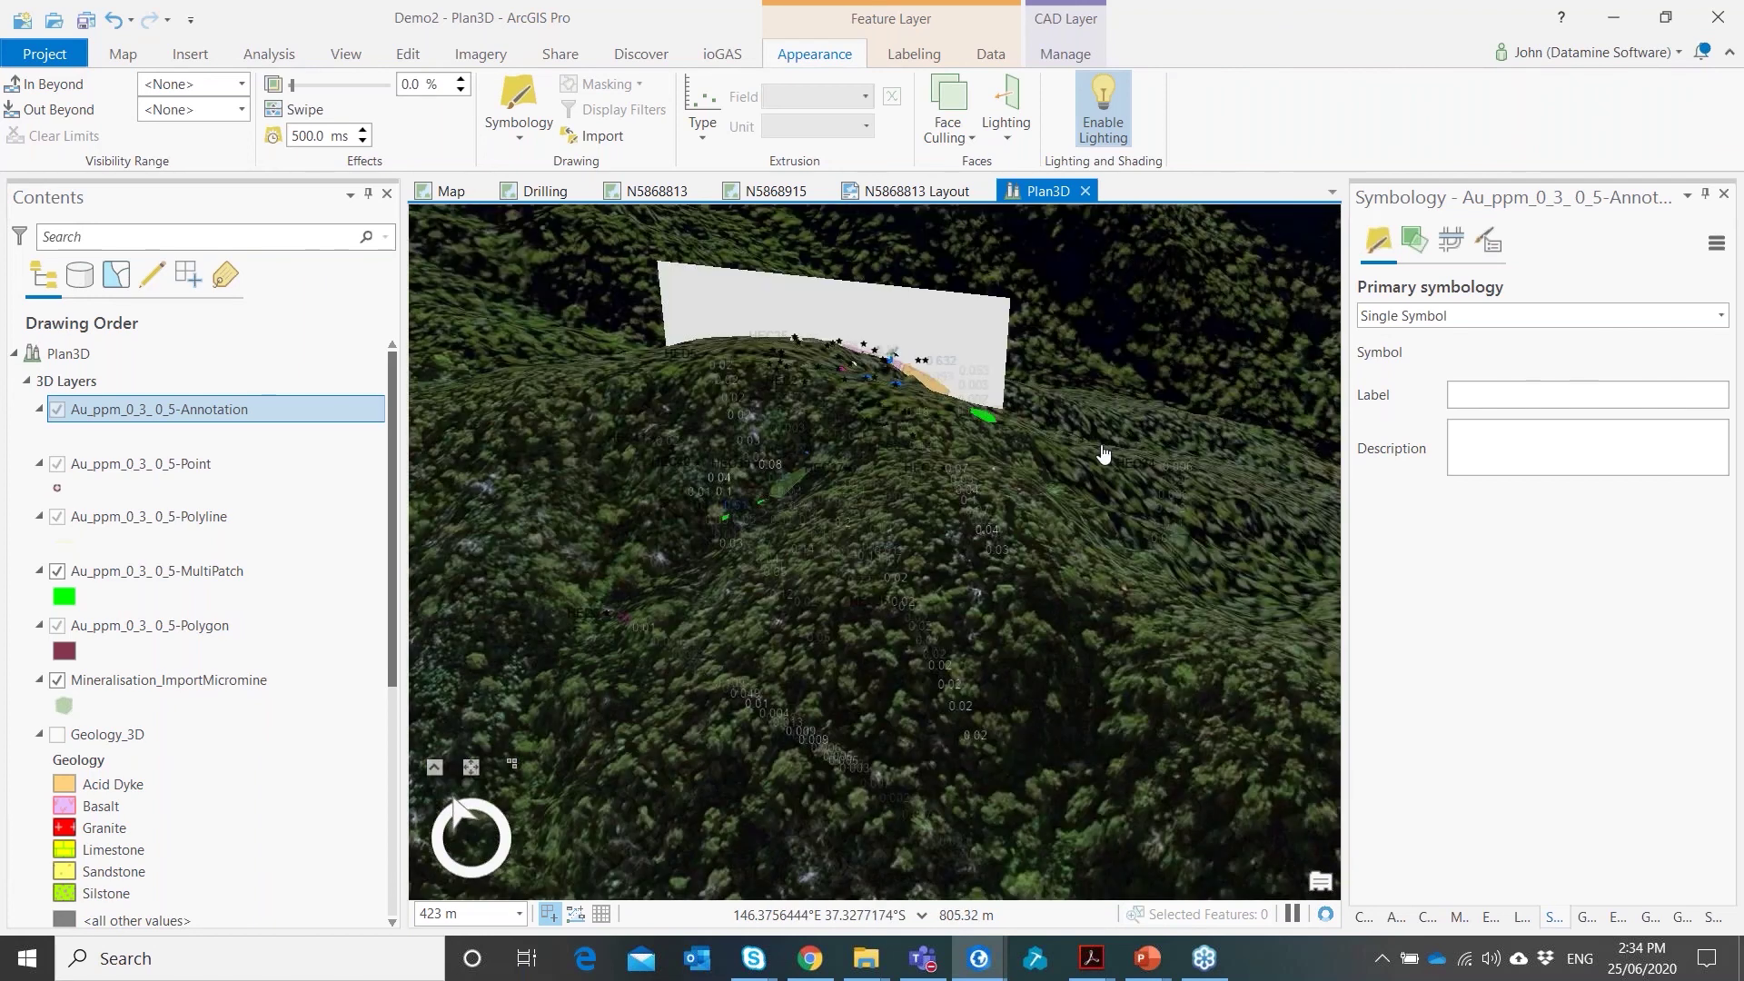
pyautogui.moveTo(1000, 490); pyautogui.dragTo(854, 512)
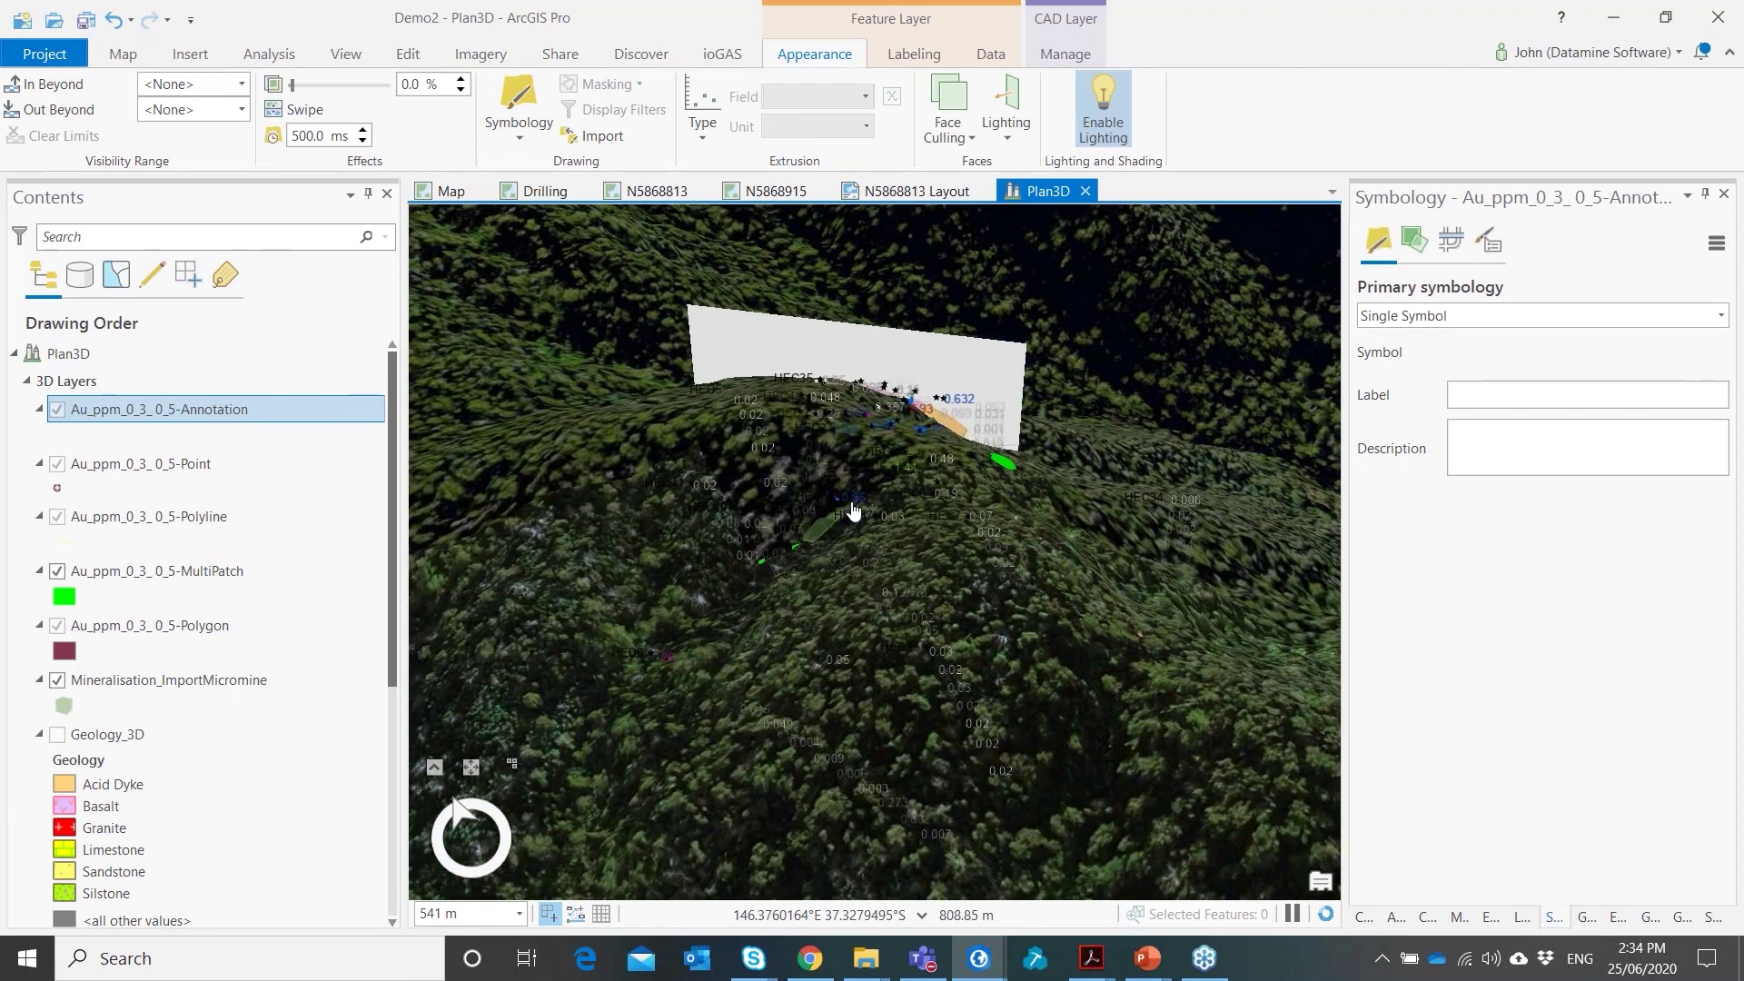
pyautogui.scroll(-3, 852, 505)
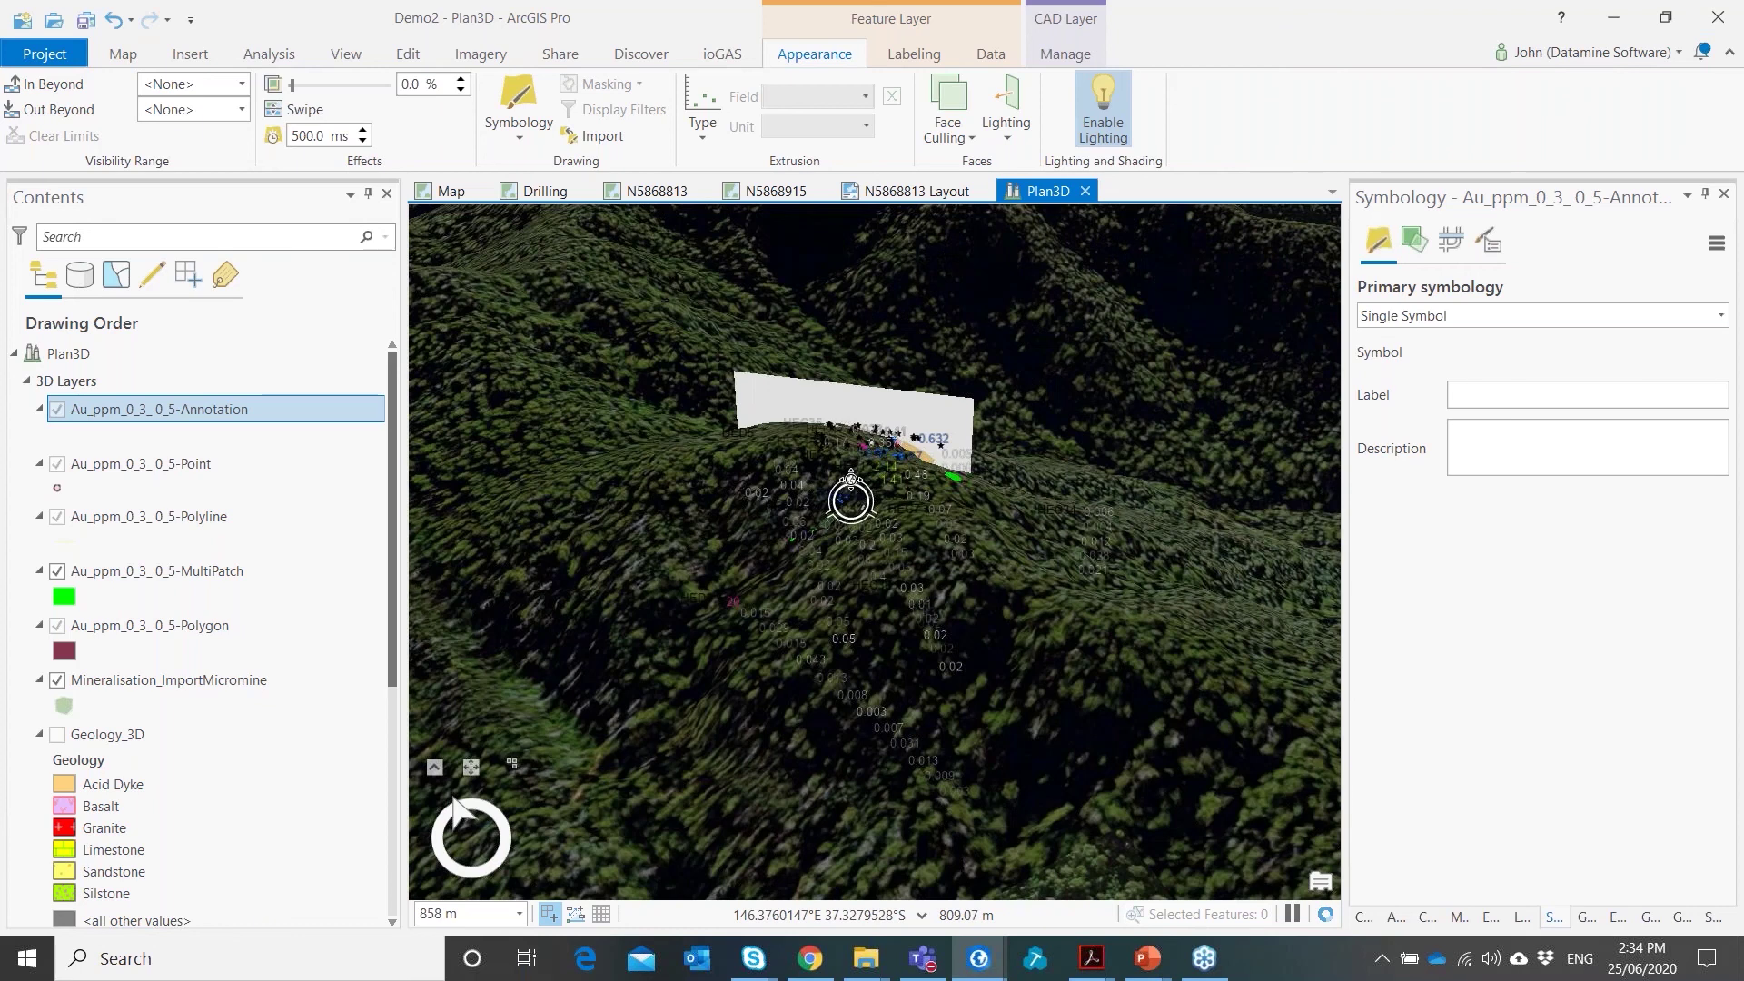
pyautogui.moveTo(849, 494); pyautogui.dragTo(803, 542)
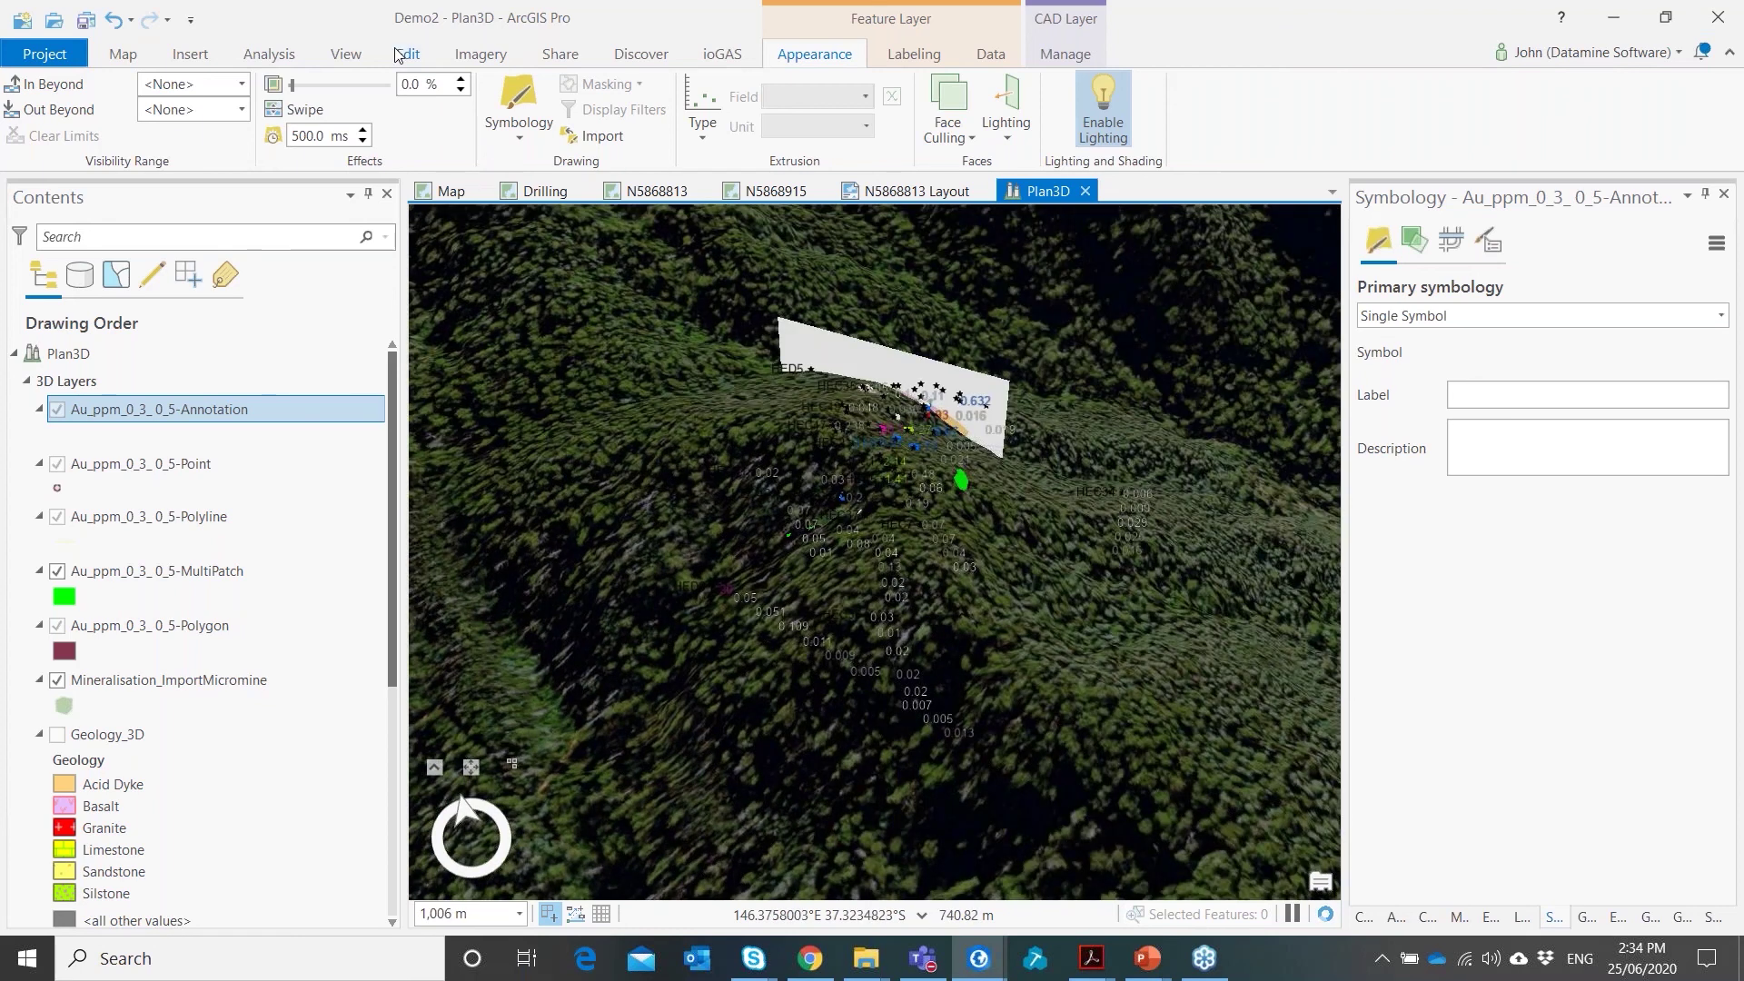
pyautogui.scroll(3, 319, 100)
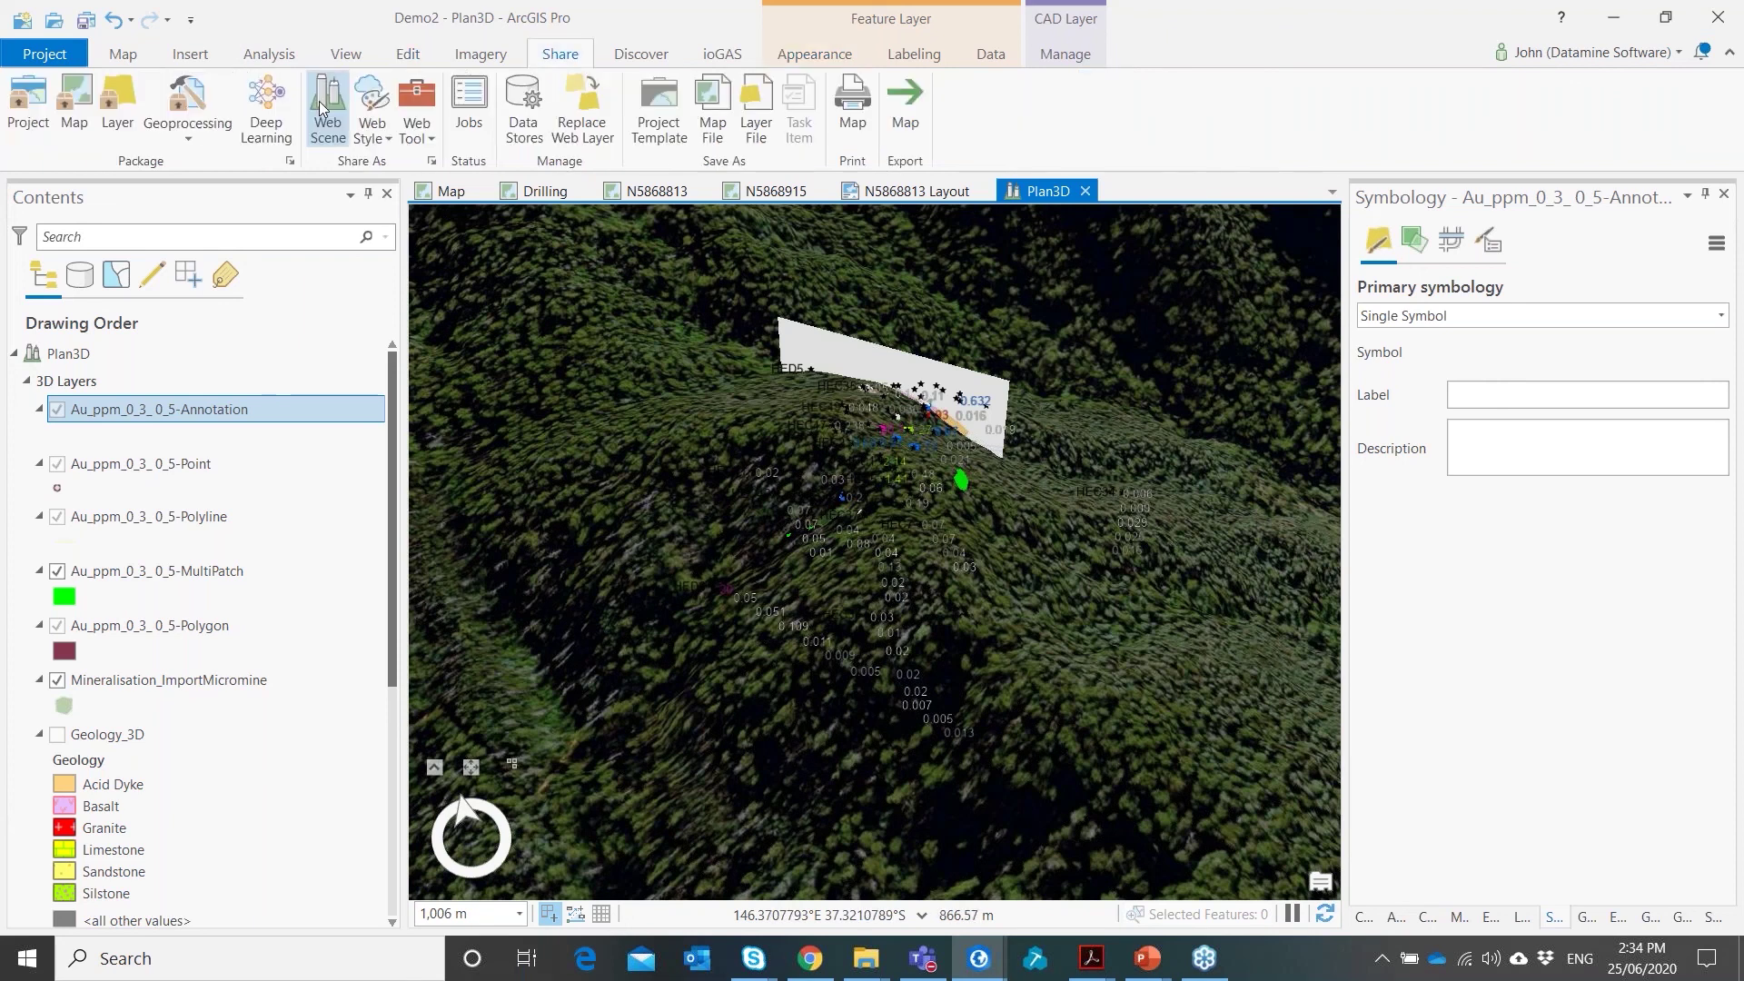
# Switch to the Hill800_Geophysics web scene in Chrome and show the N8700_Image and N8600_Image section layers
pyautogui.click(319, 101)
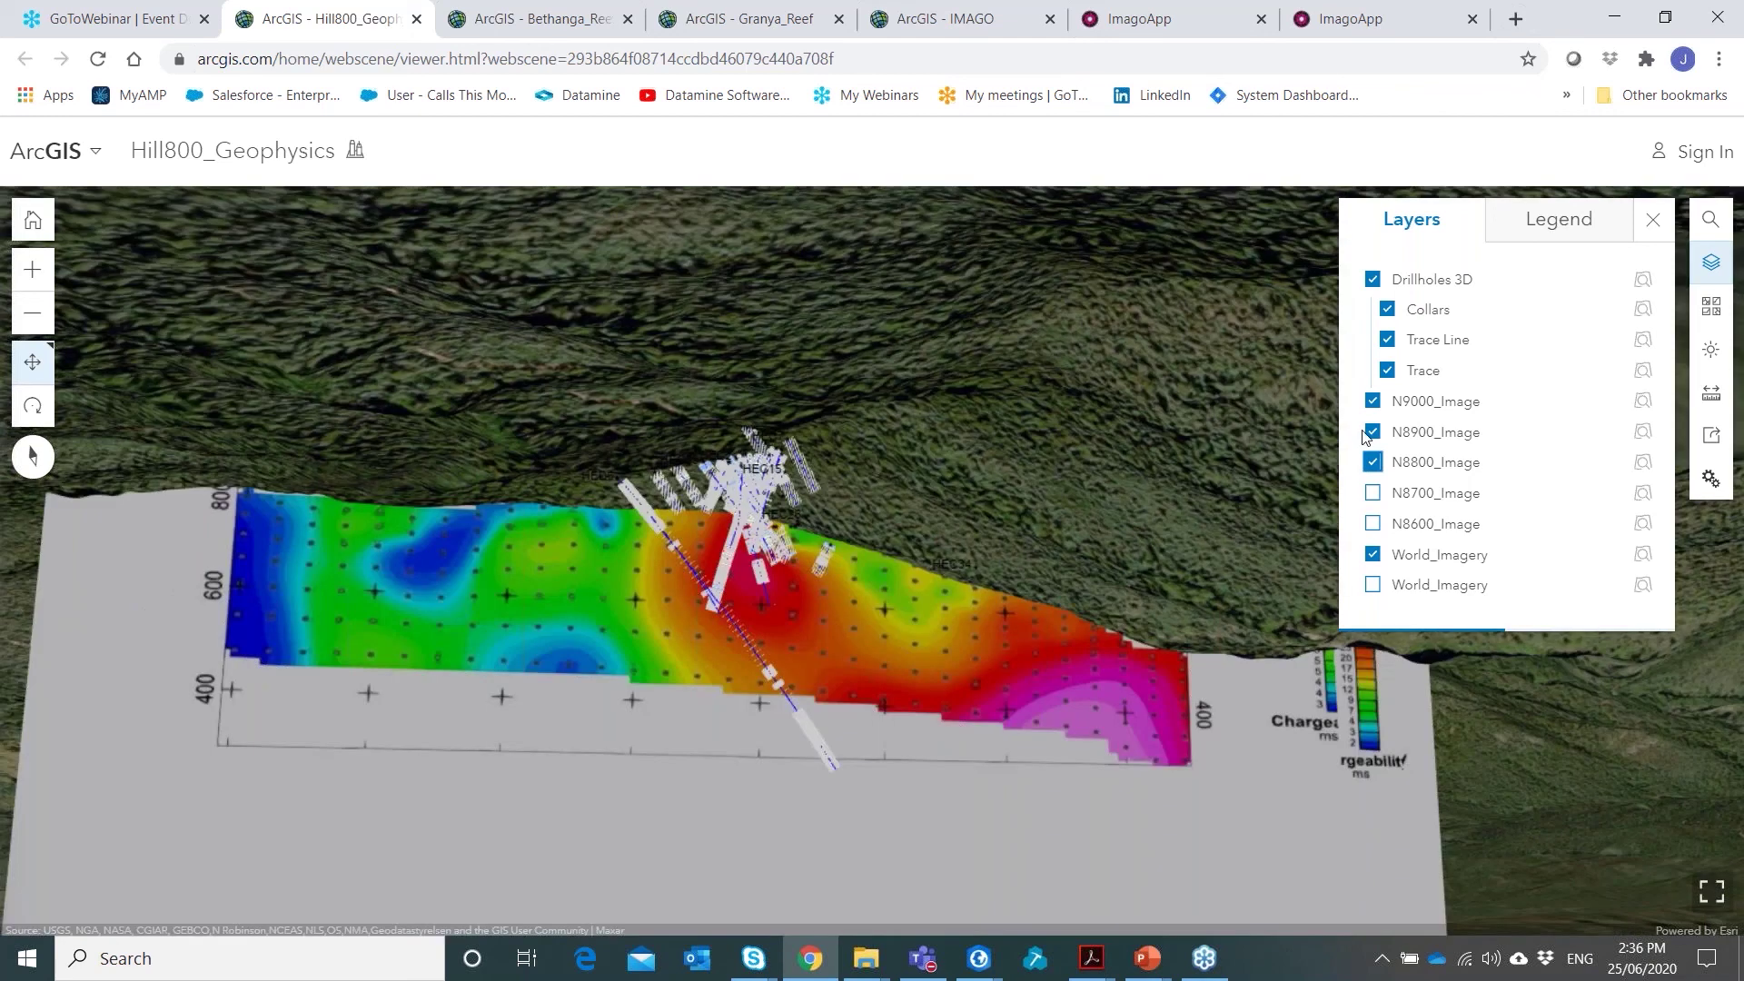
pyautogui.click(1373, 493)
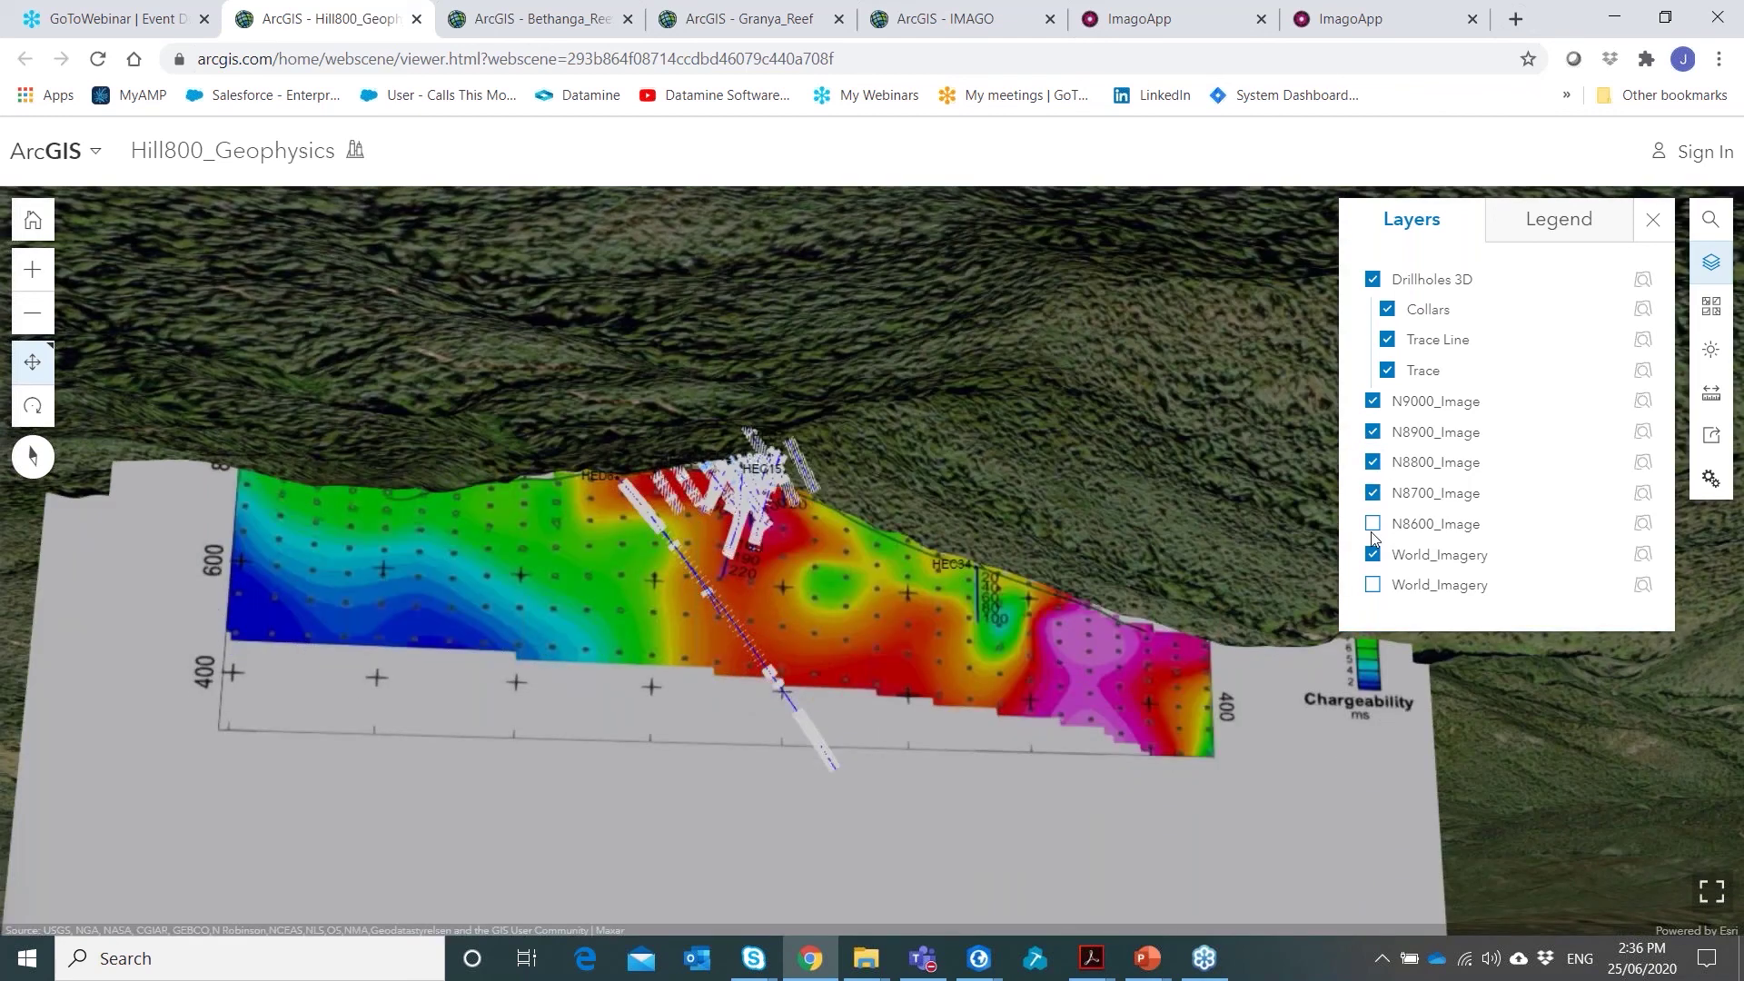
pyautogui.click(1372, 525)
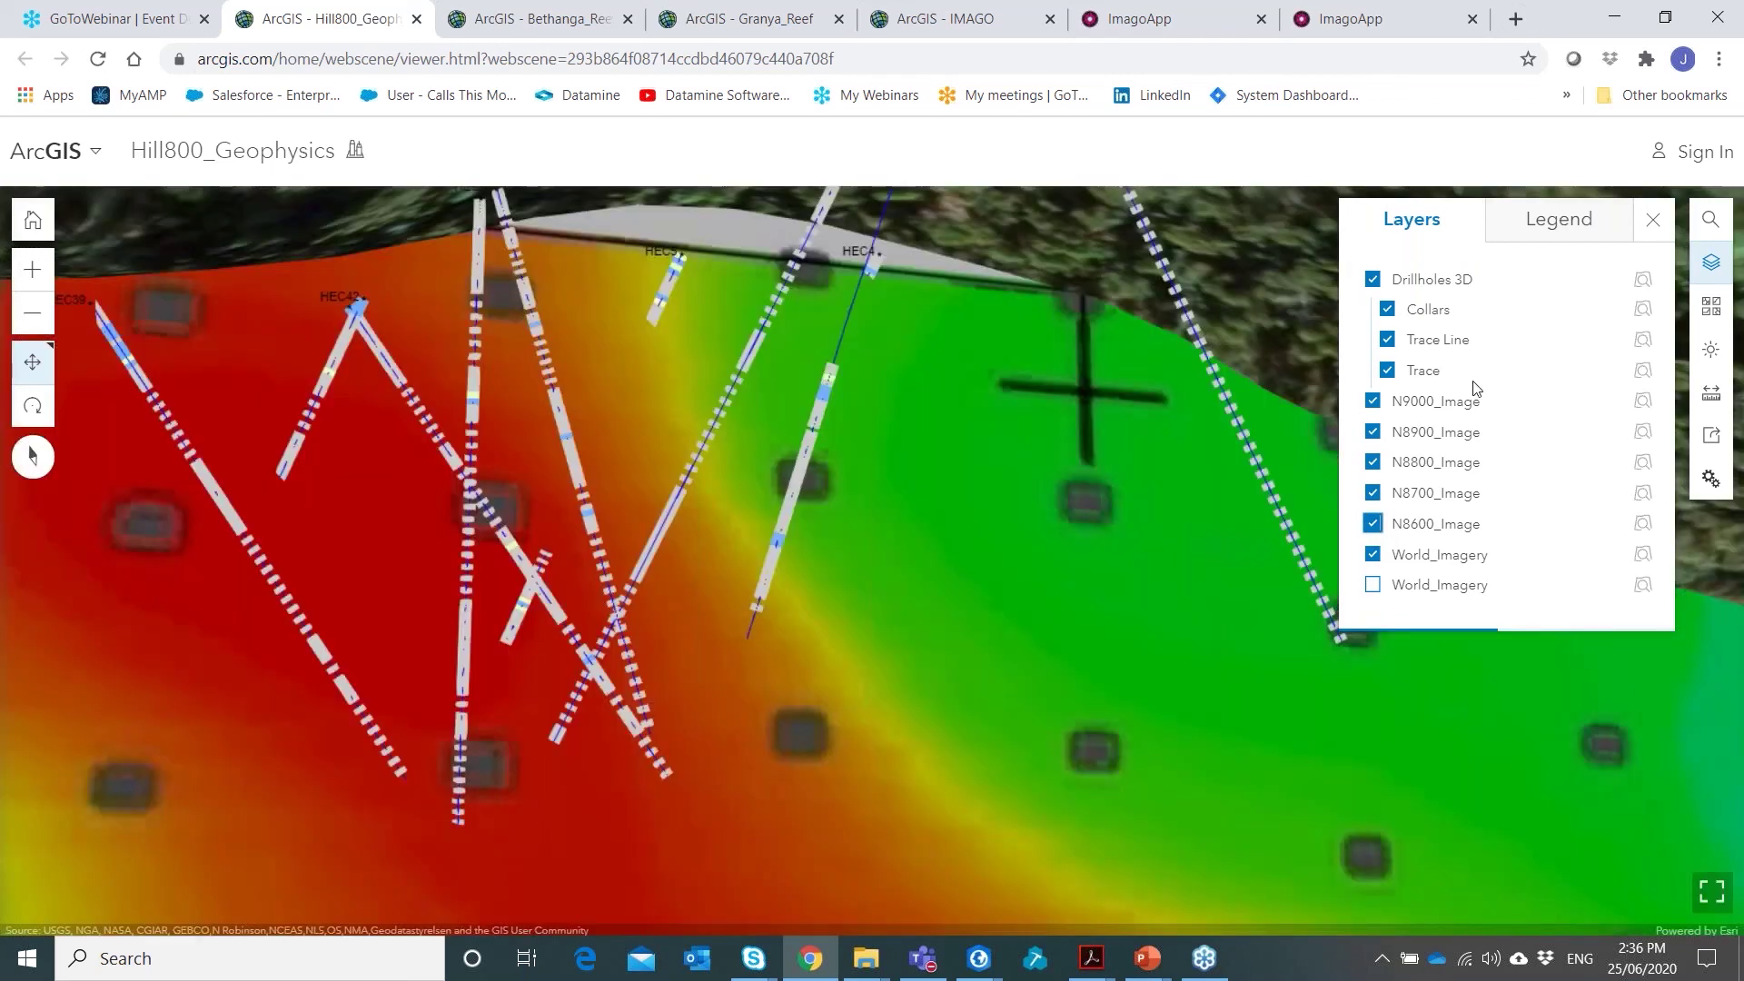
# Hide the drillhole Trace layer, check a downhole interval's pop-up, and view the drillholes against the chargeability section
pyautogui.click(1387, 370)
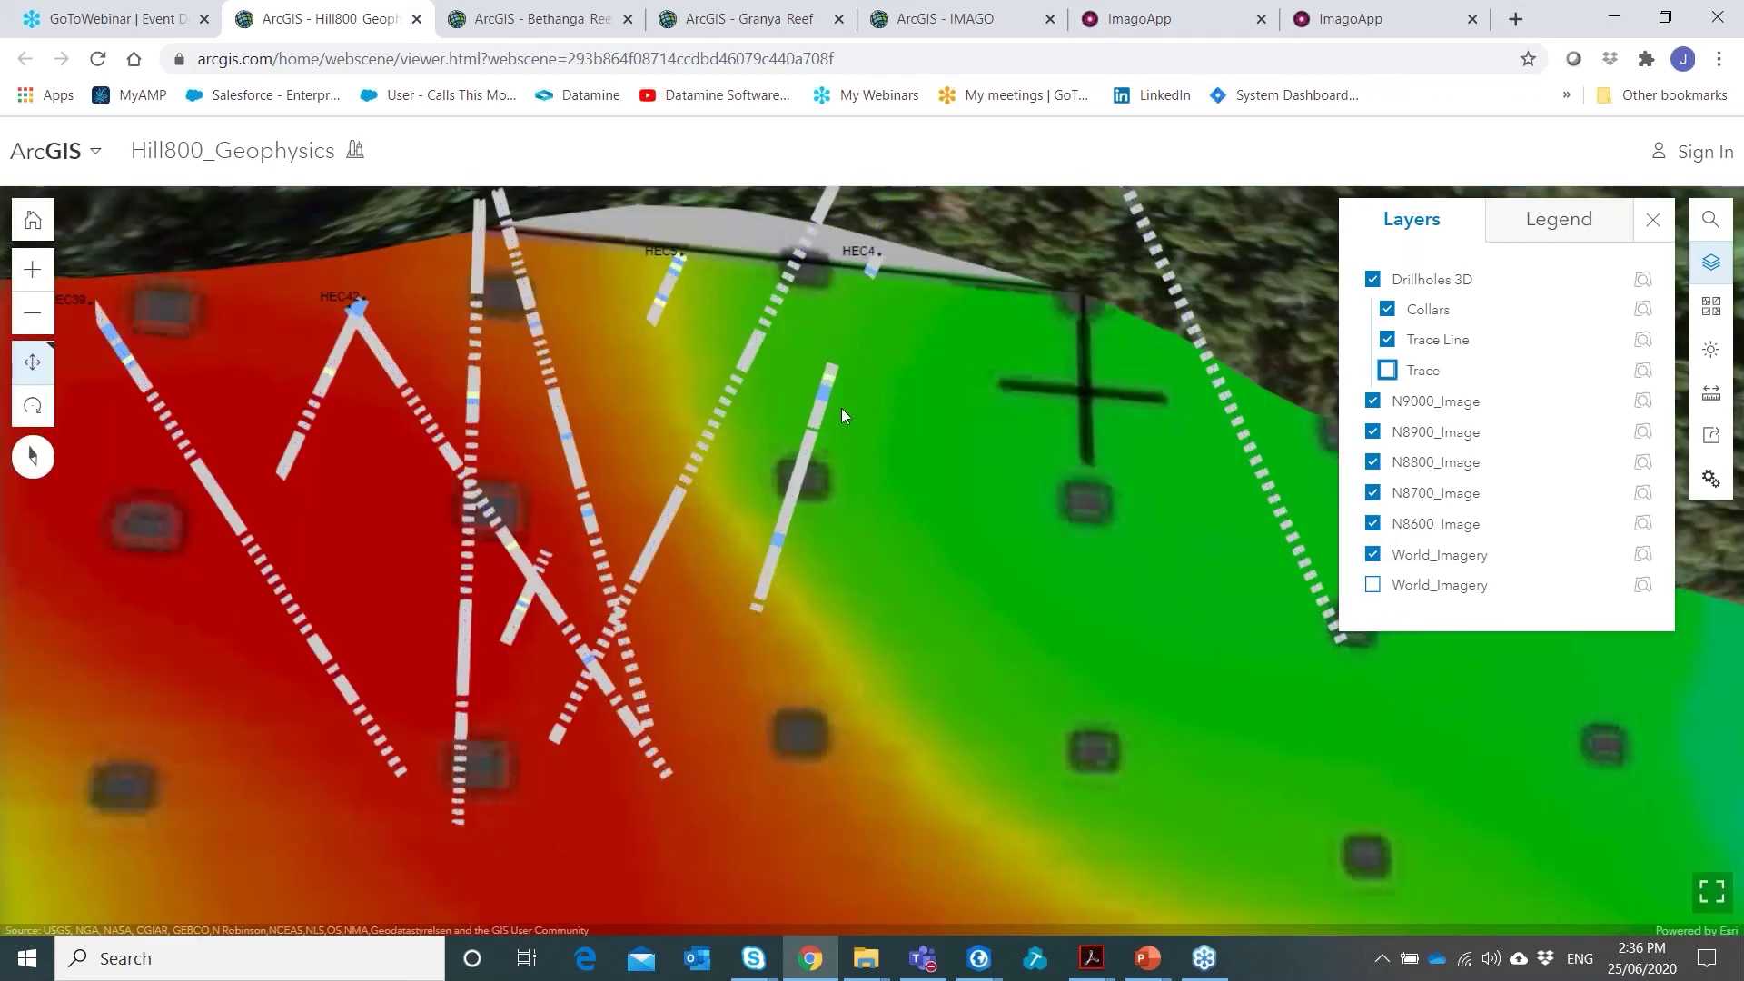
pyautogui.click(823, 397)
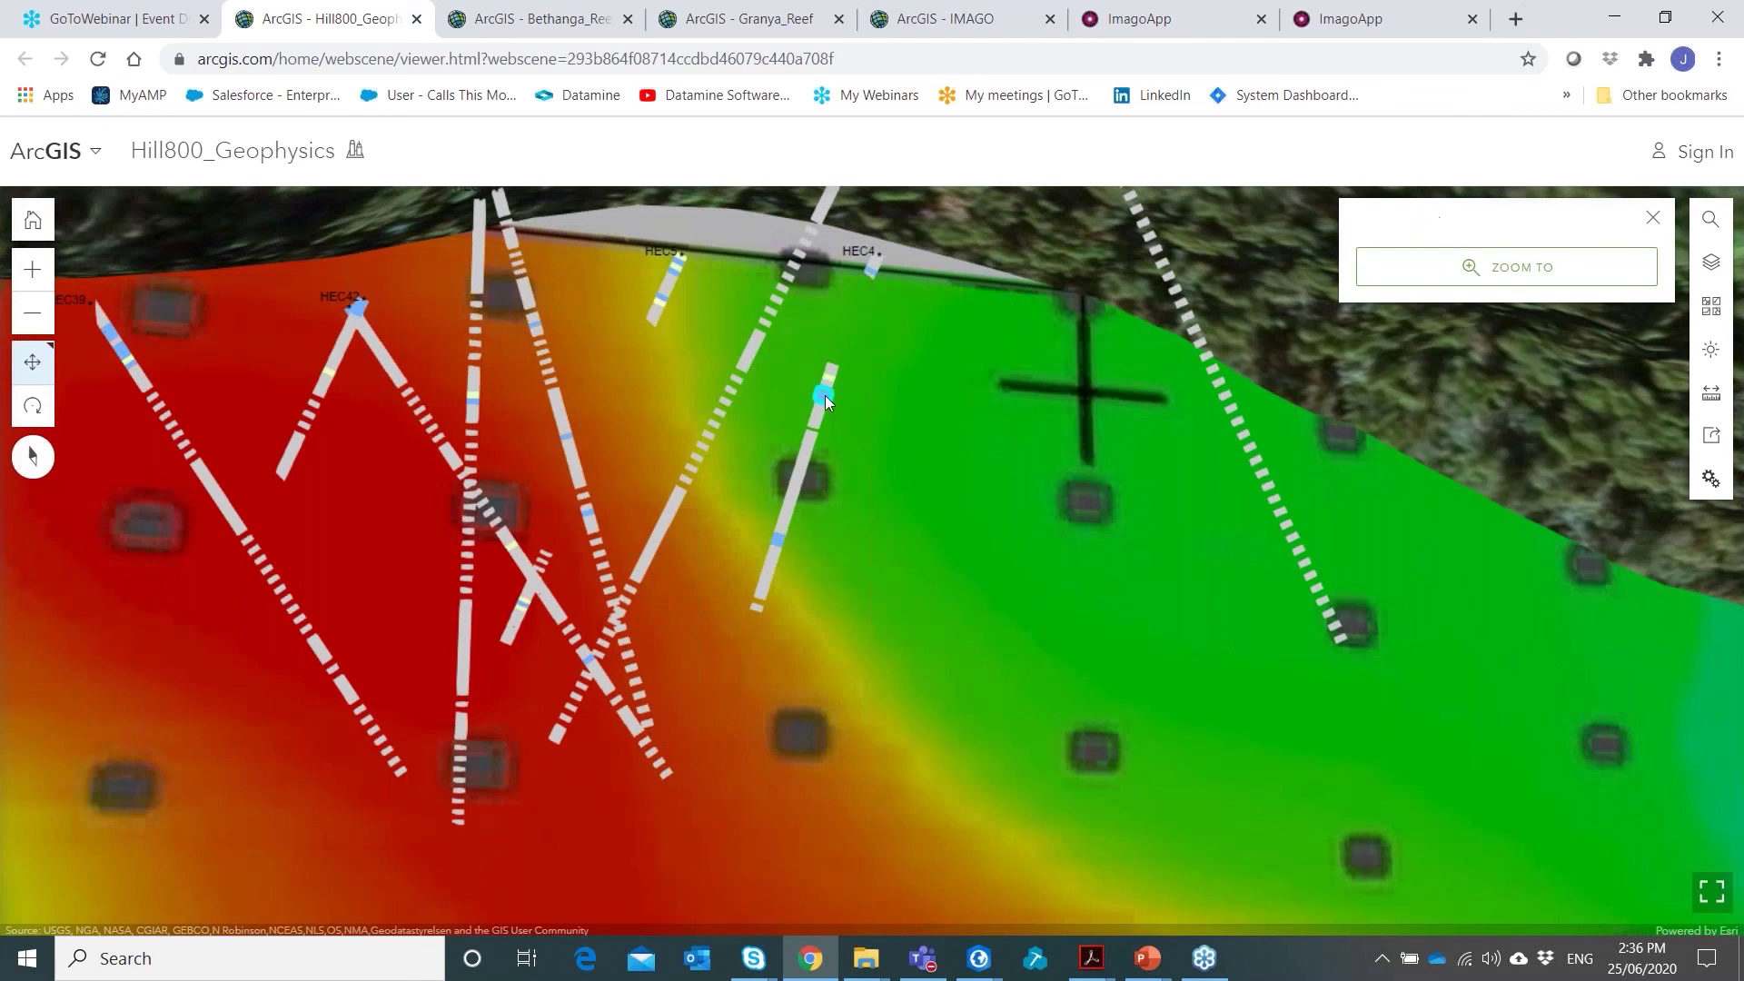
pyautogui.click(1653, 218)
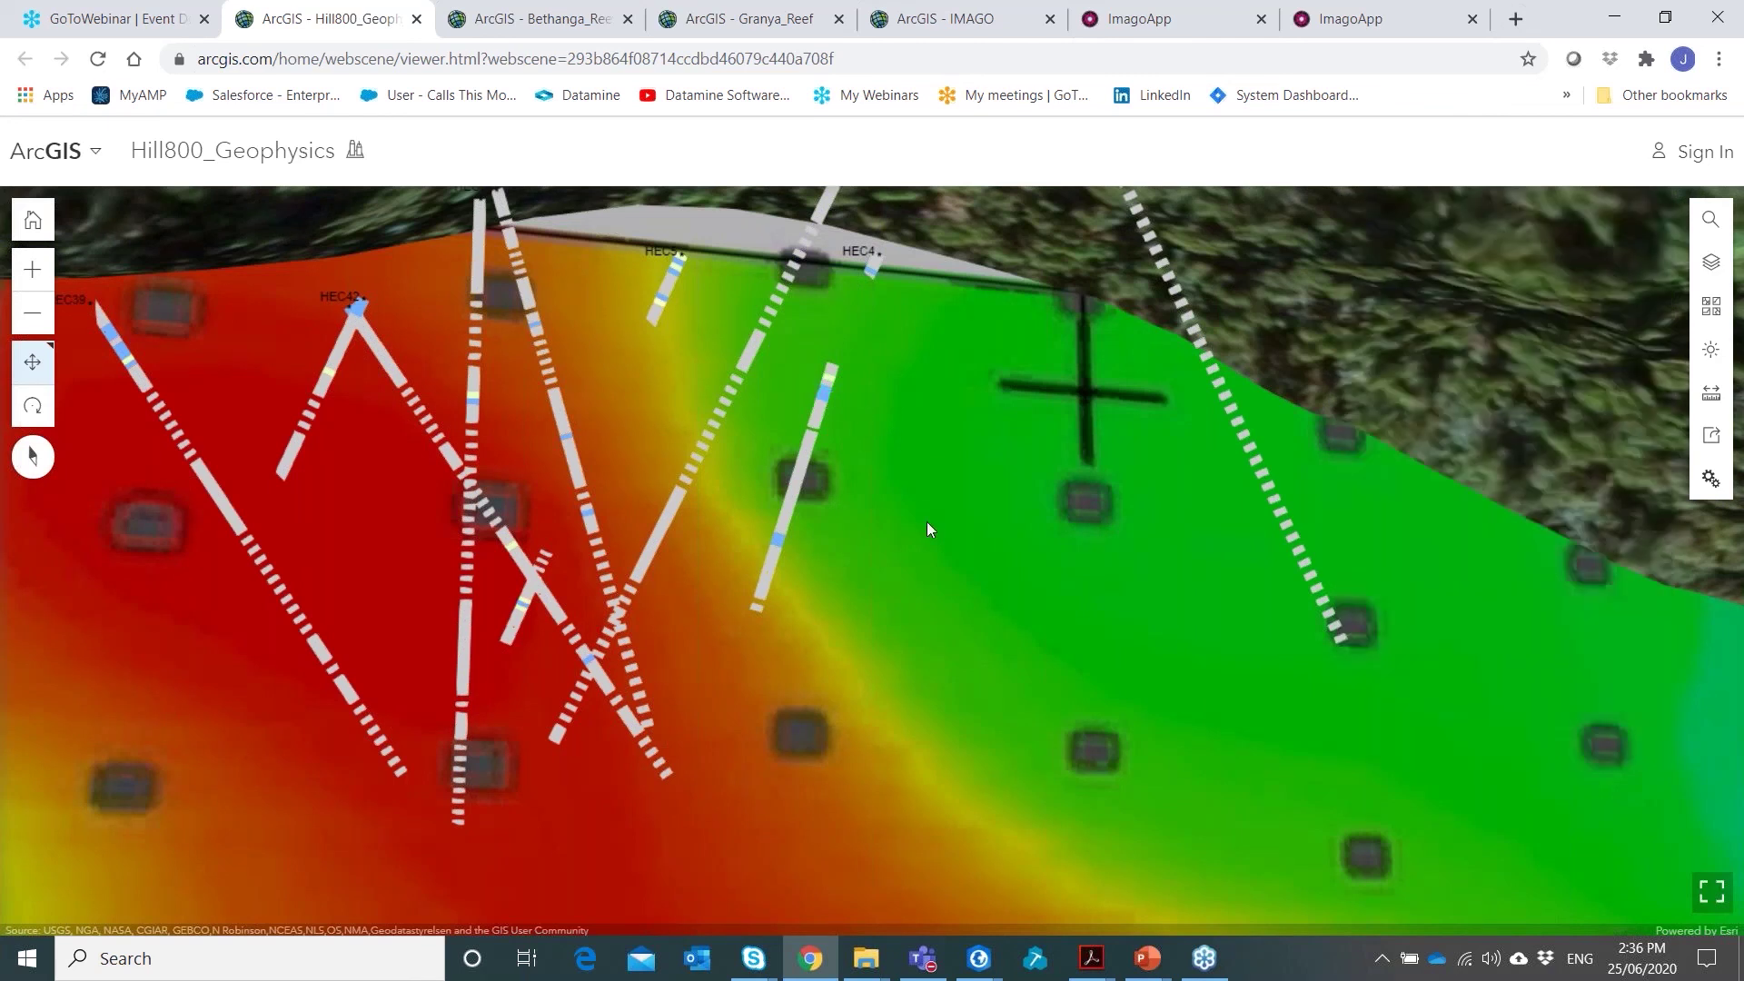
pyautogui.scroll(-1, 926, 522)
pyautogui.moveTo(927, 521); pyautogui.dragTo(849, 440)
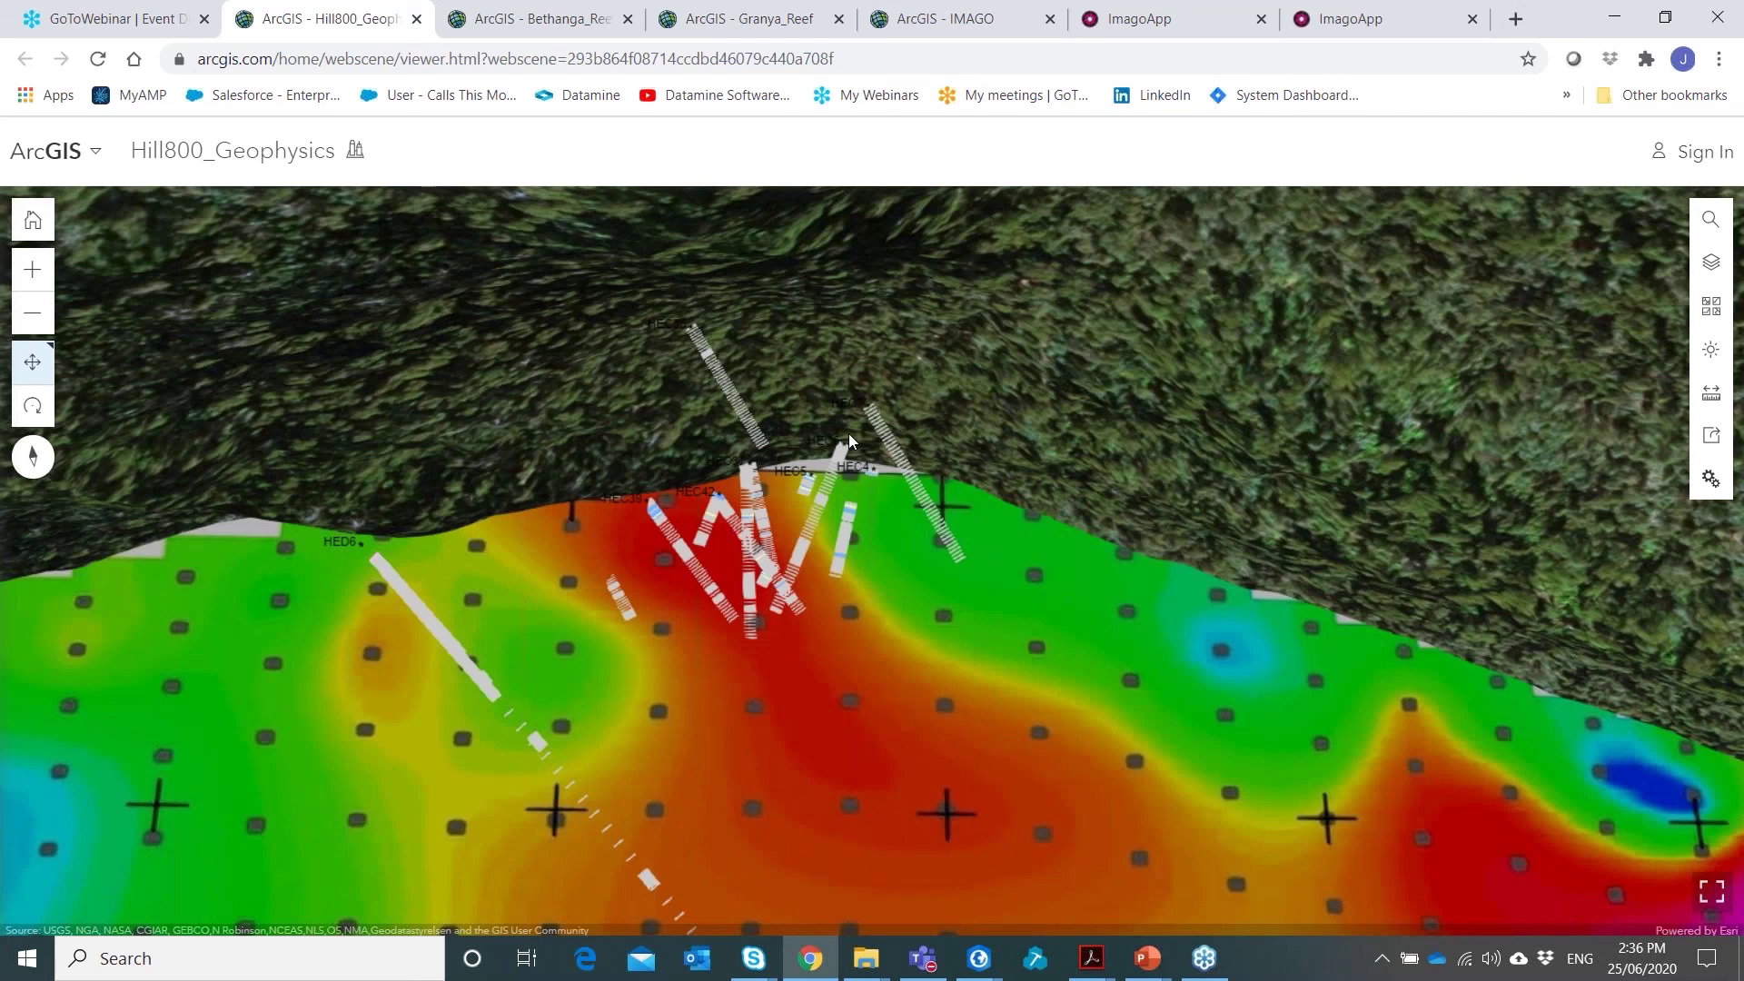
# Switch to the Bethanga_Reefs web scene and examine the pale disturbed ground beside the road near Noth_Gift_Lode
pyautogui.click(536, 20)
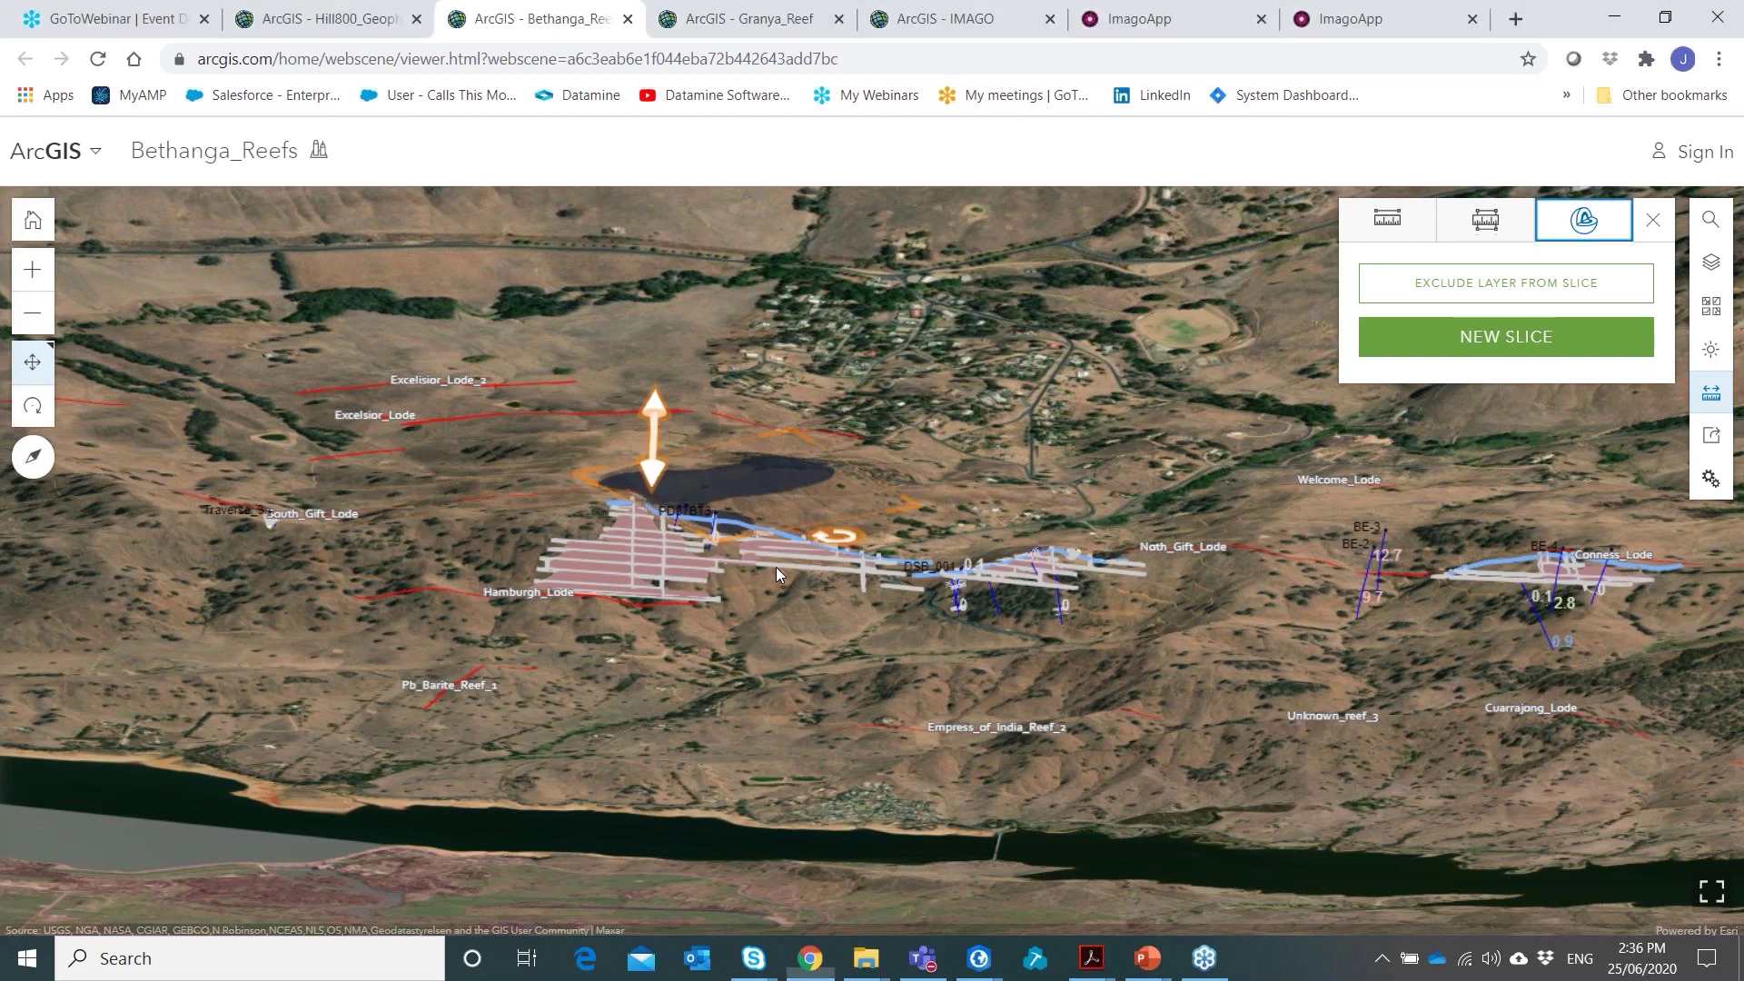
pyautogui.scroll(5, 947, 662)
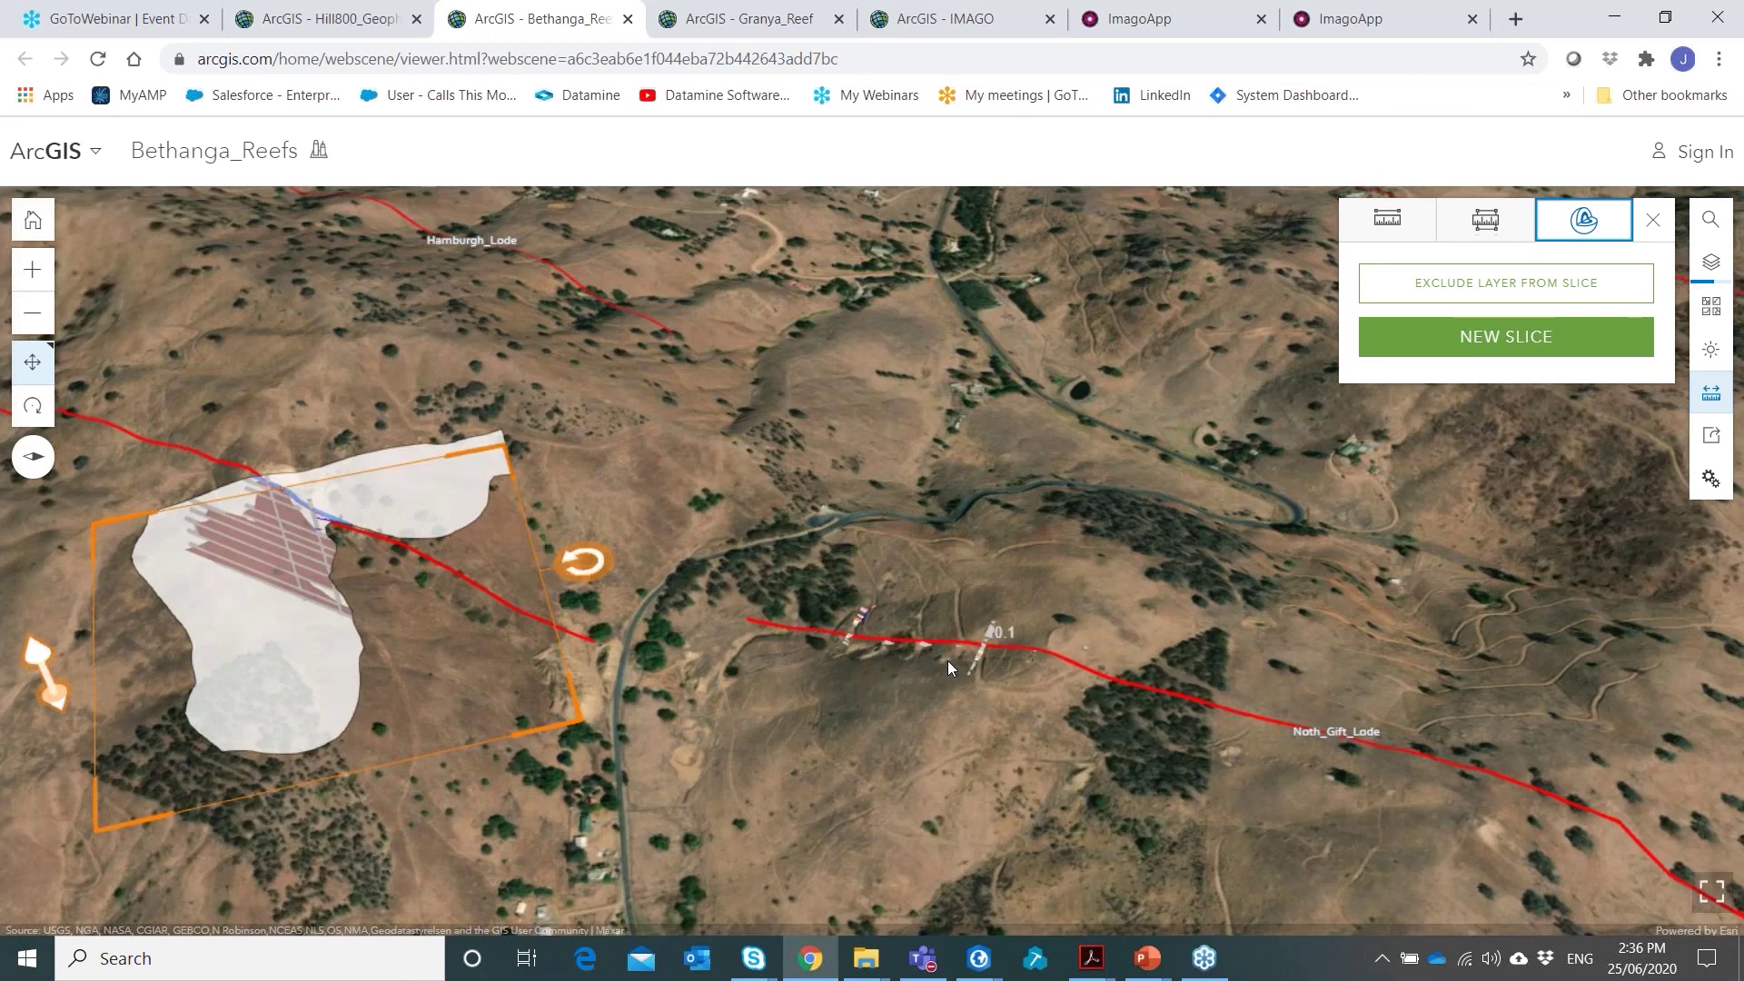
pyautogui.scroll(5, 947, 661)
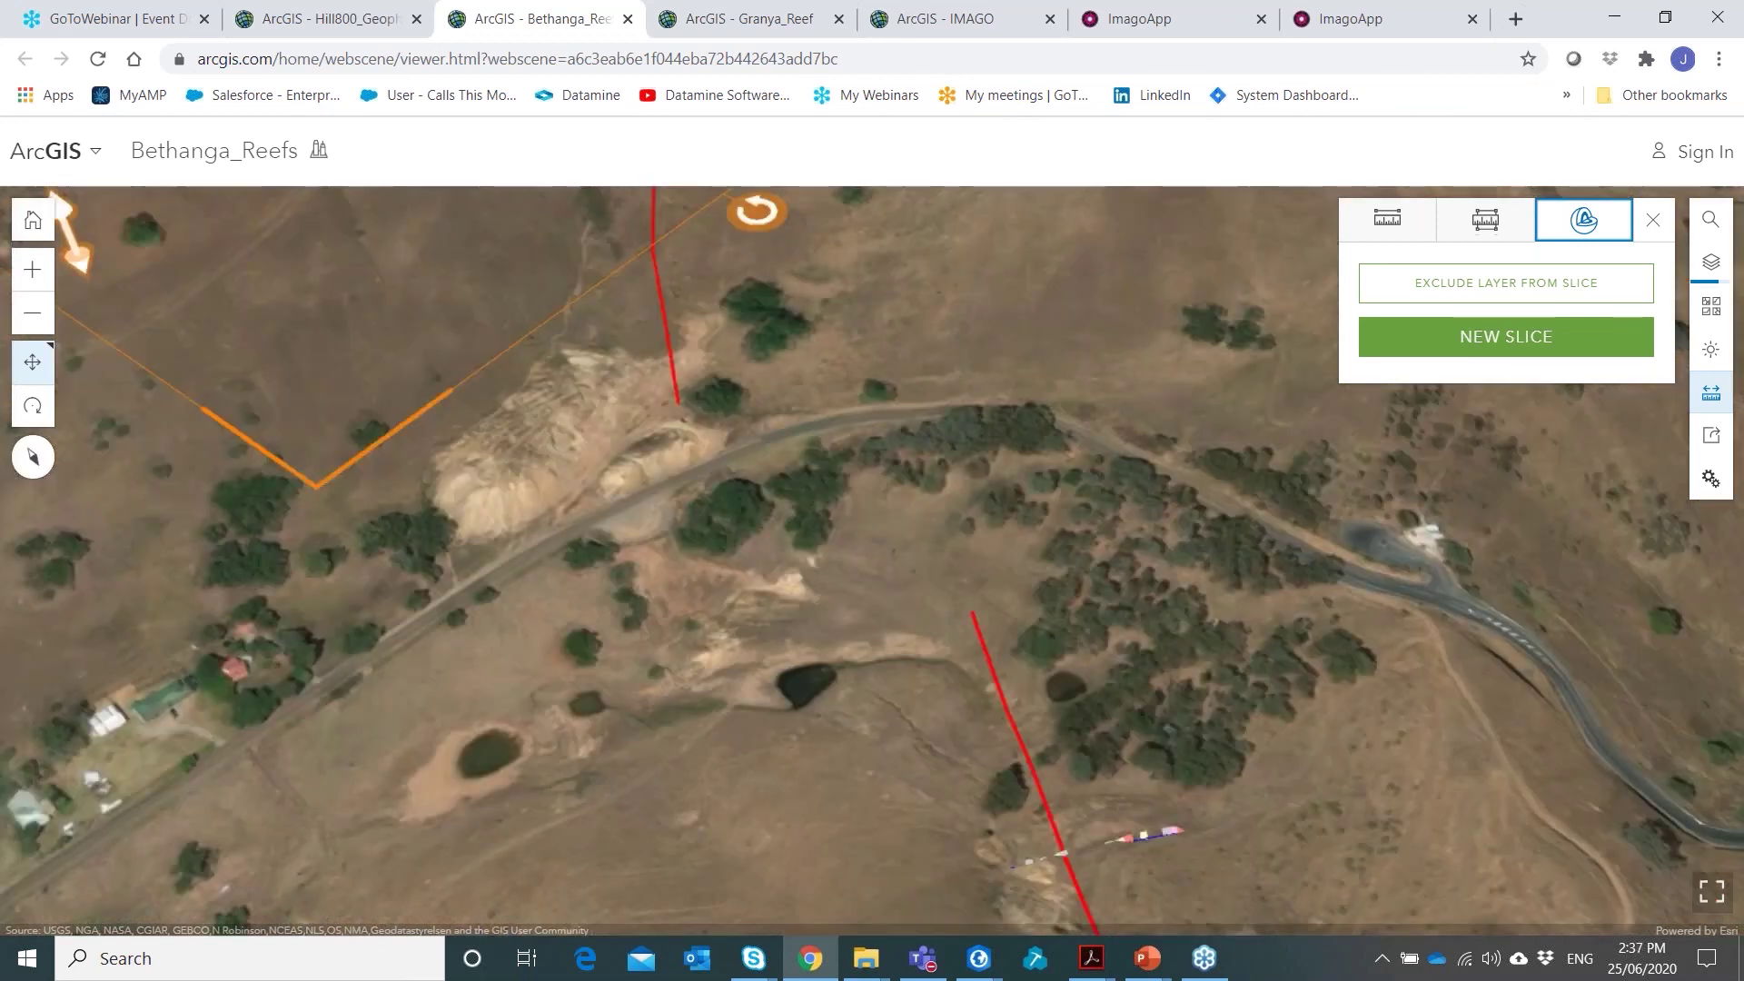
pyautogui.scroll(2, 1382, 549)
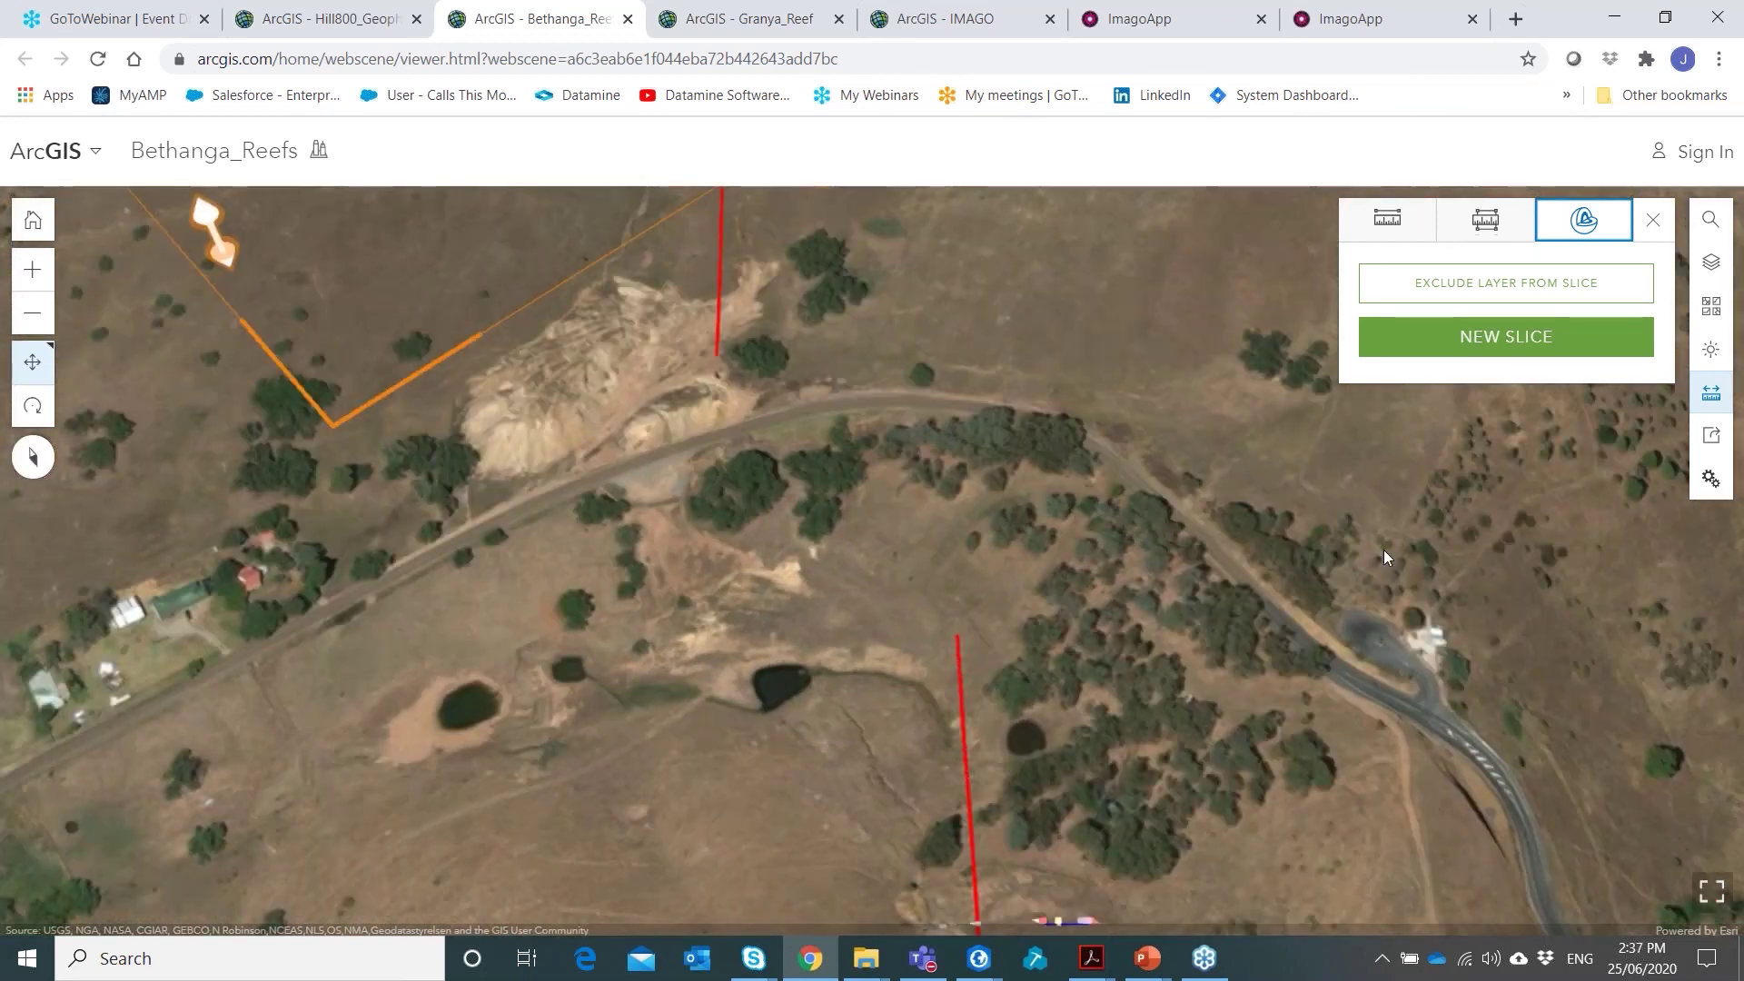
# Measure a short distance across the pale ground beside the road and the area of that ground in metric units
pyautogui.click(1695, 396)
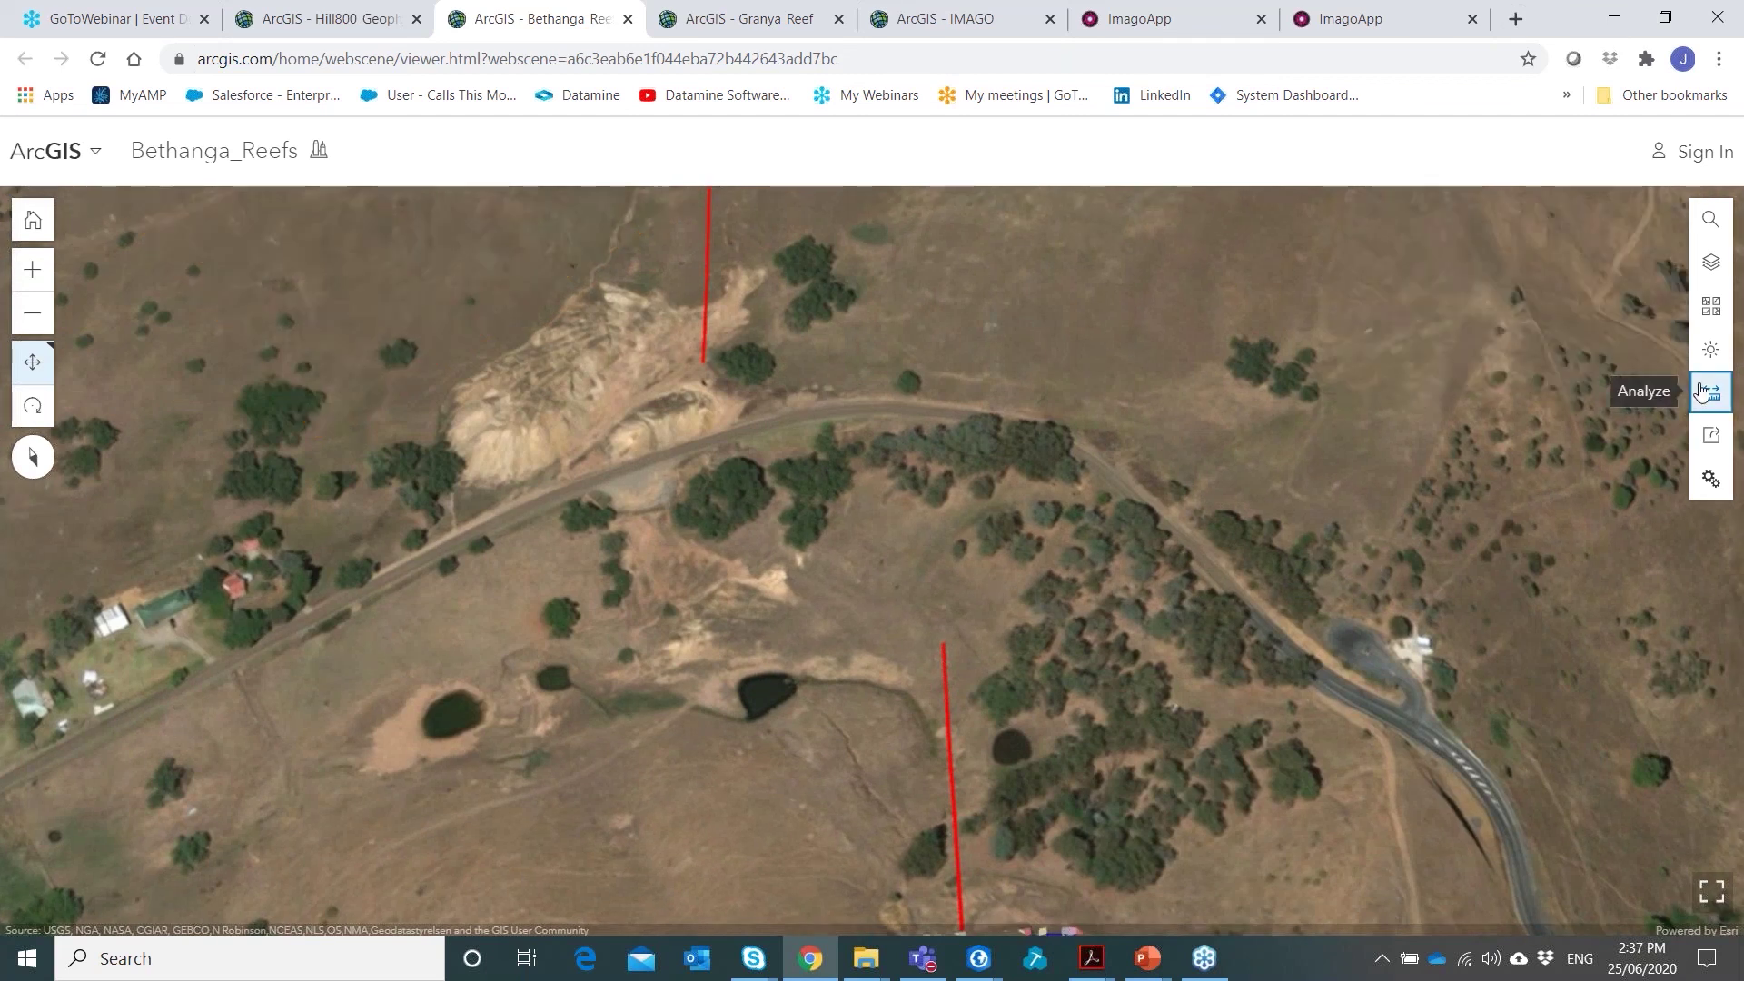
pyautogui.click(1702, 390)
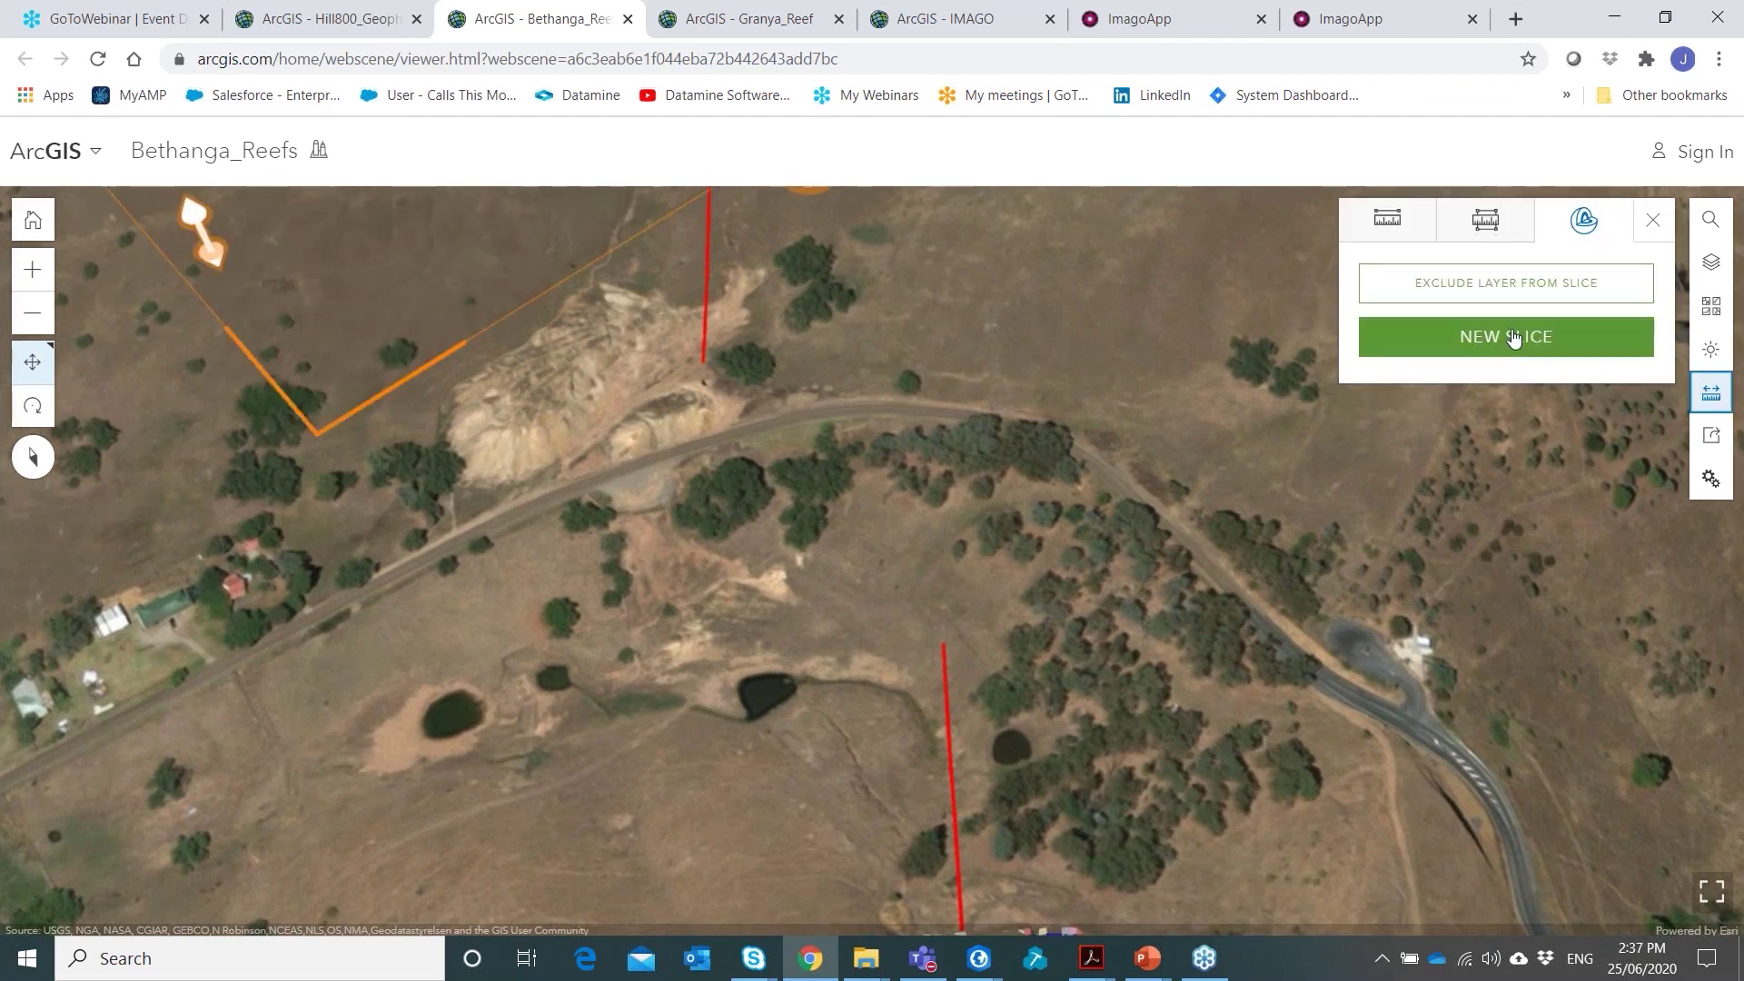
pyautogui.click(1365, 227)
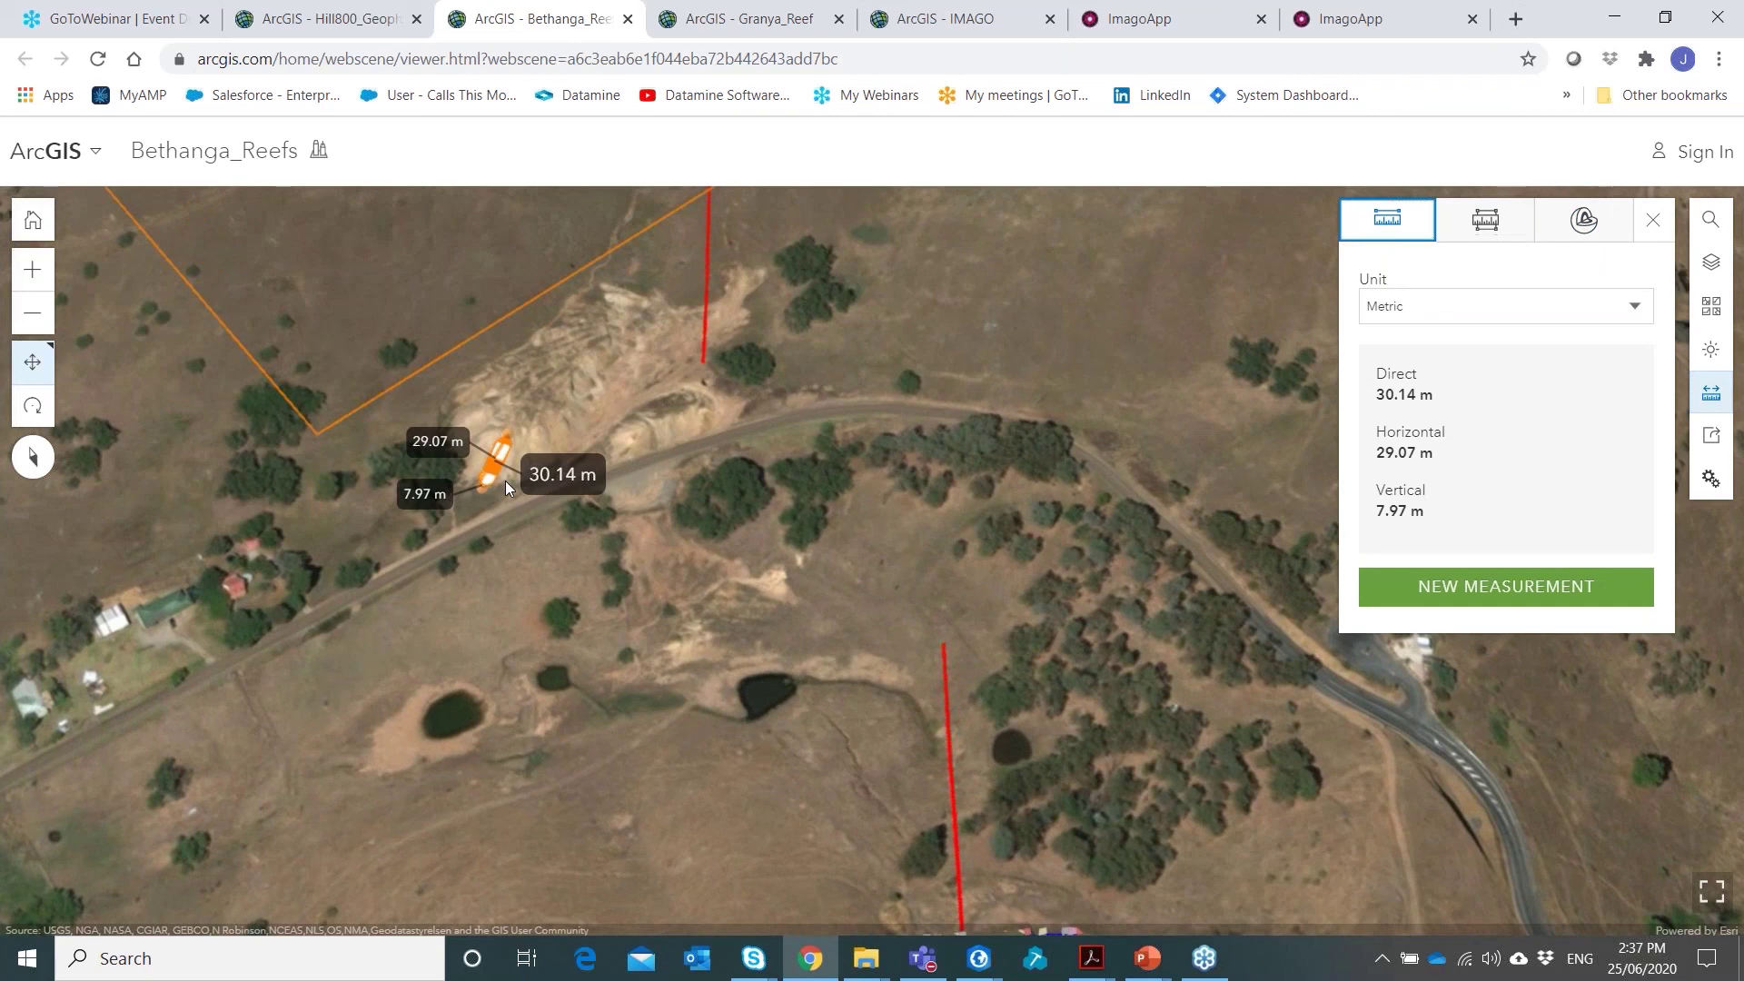
pyautogui.click(1591, 588)
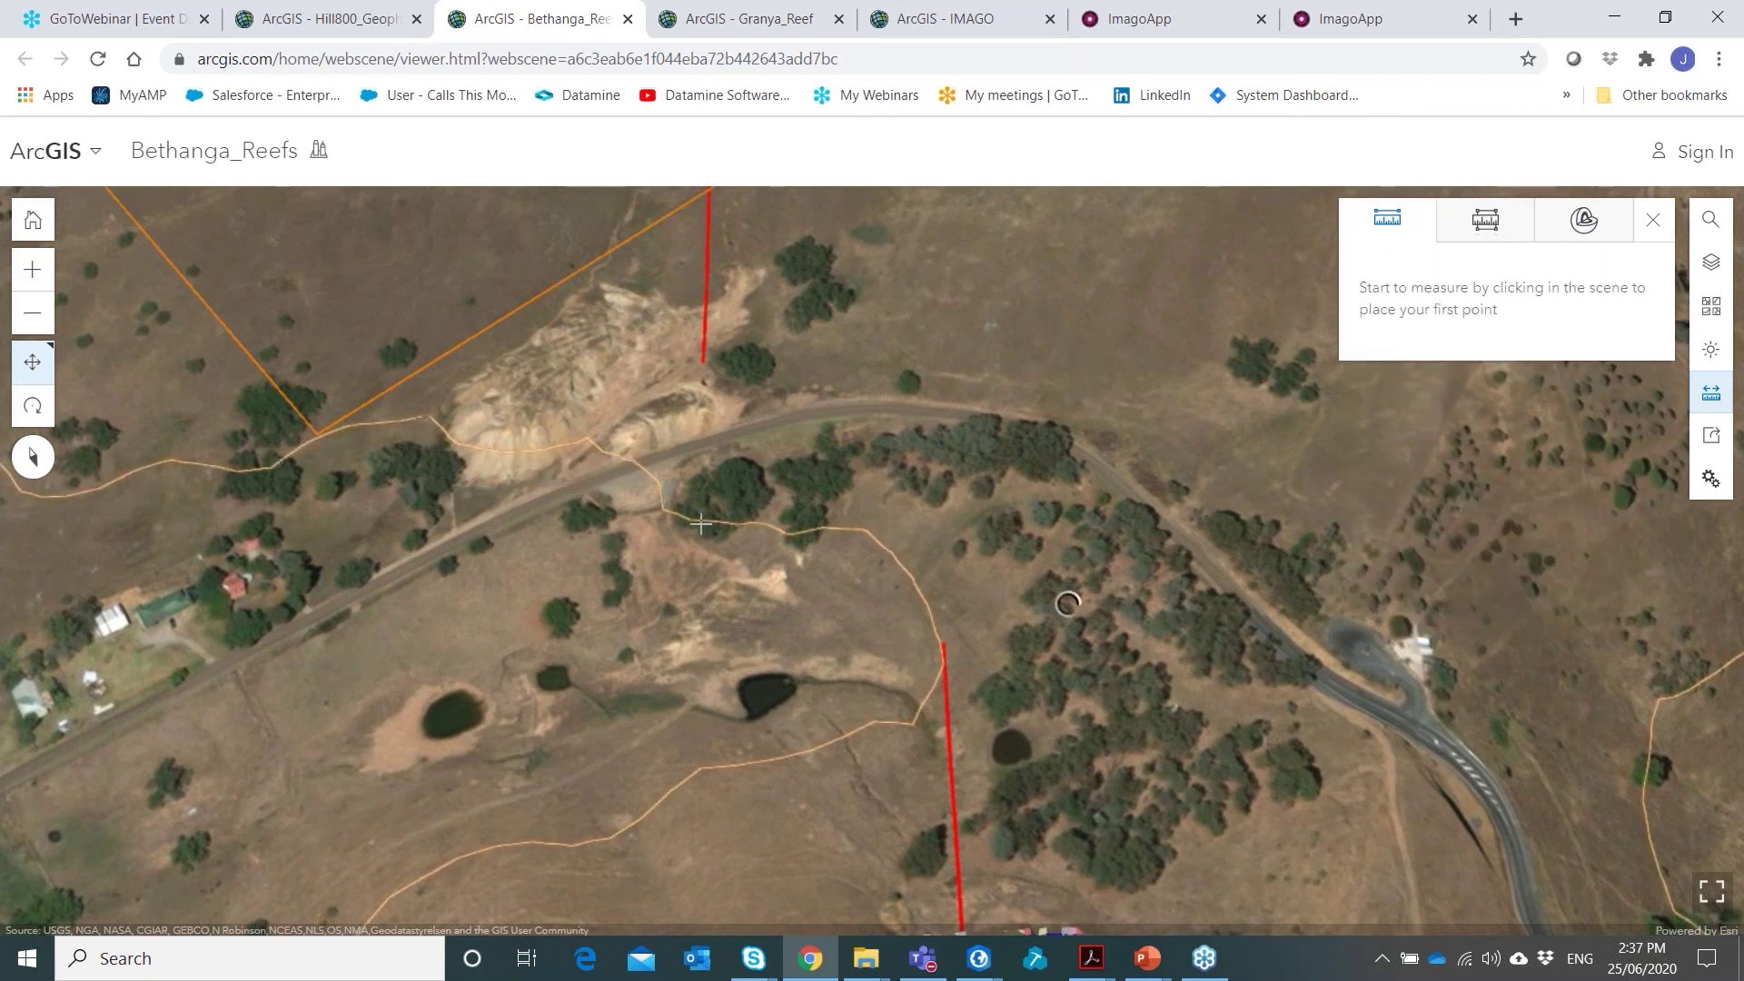
pyautogui.click(493, 474)
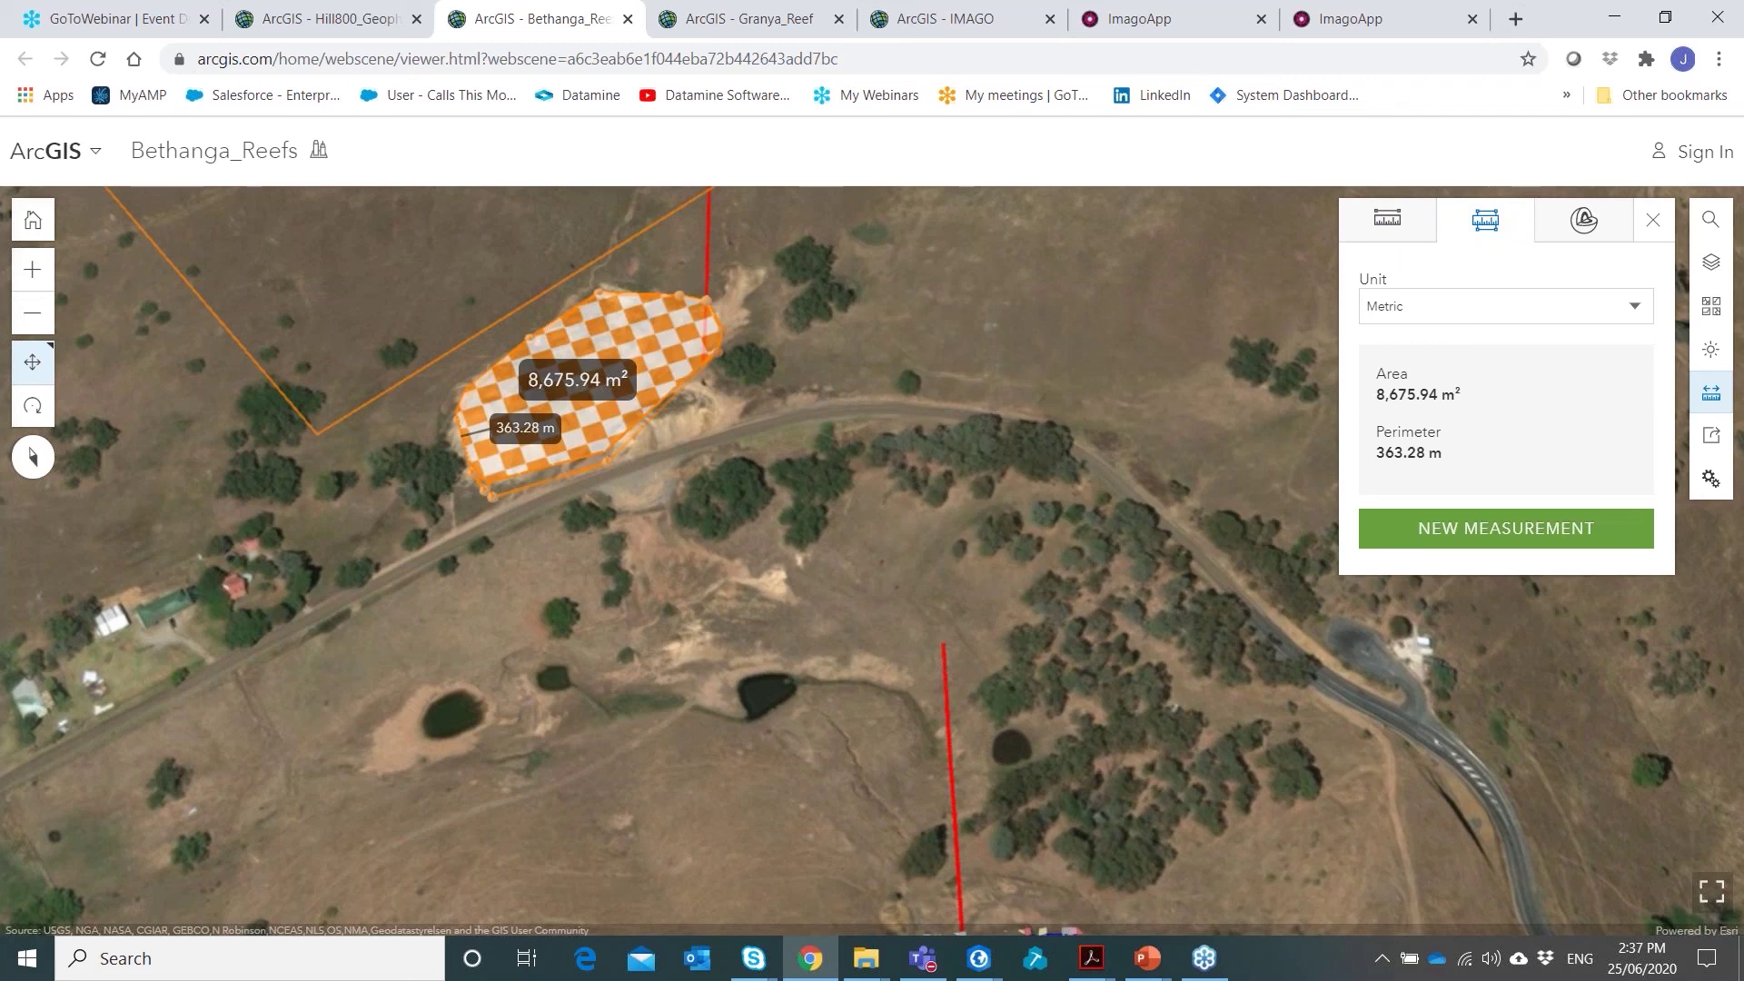
pyautogui.click(820, 956)
pyautogui.click(820, 956)
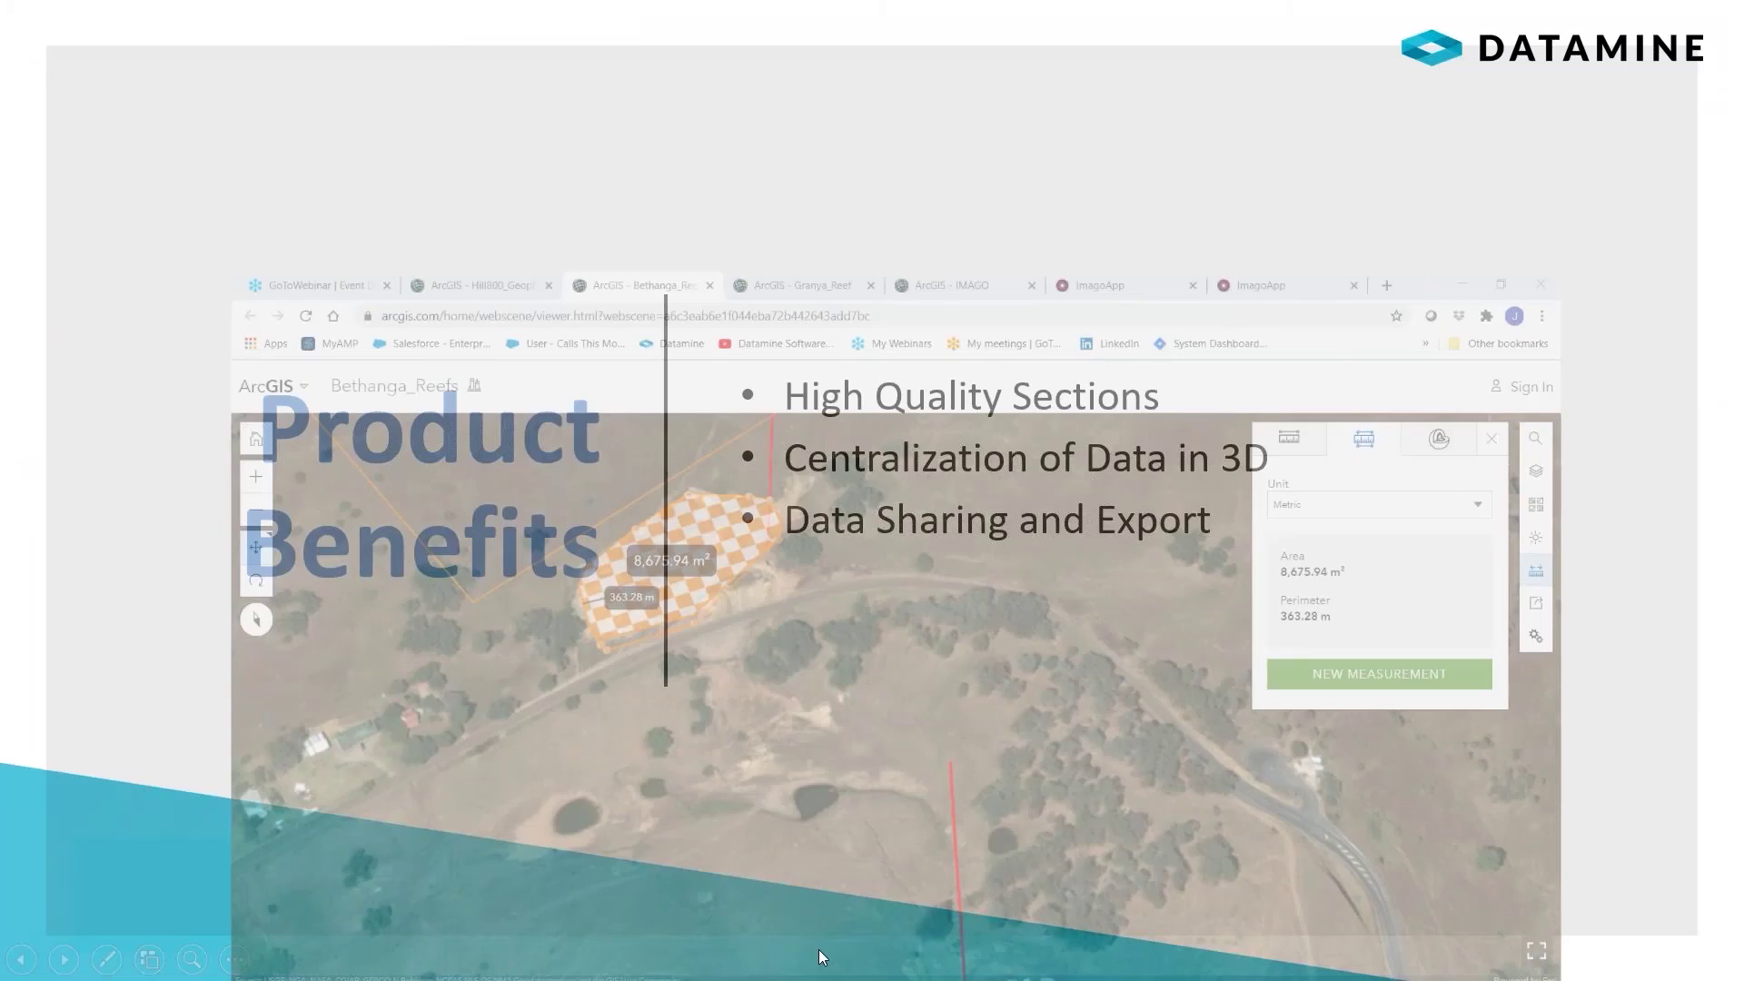
pyautogui.click(819, 950)
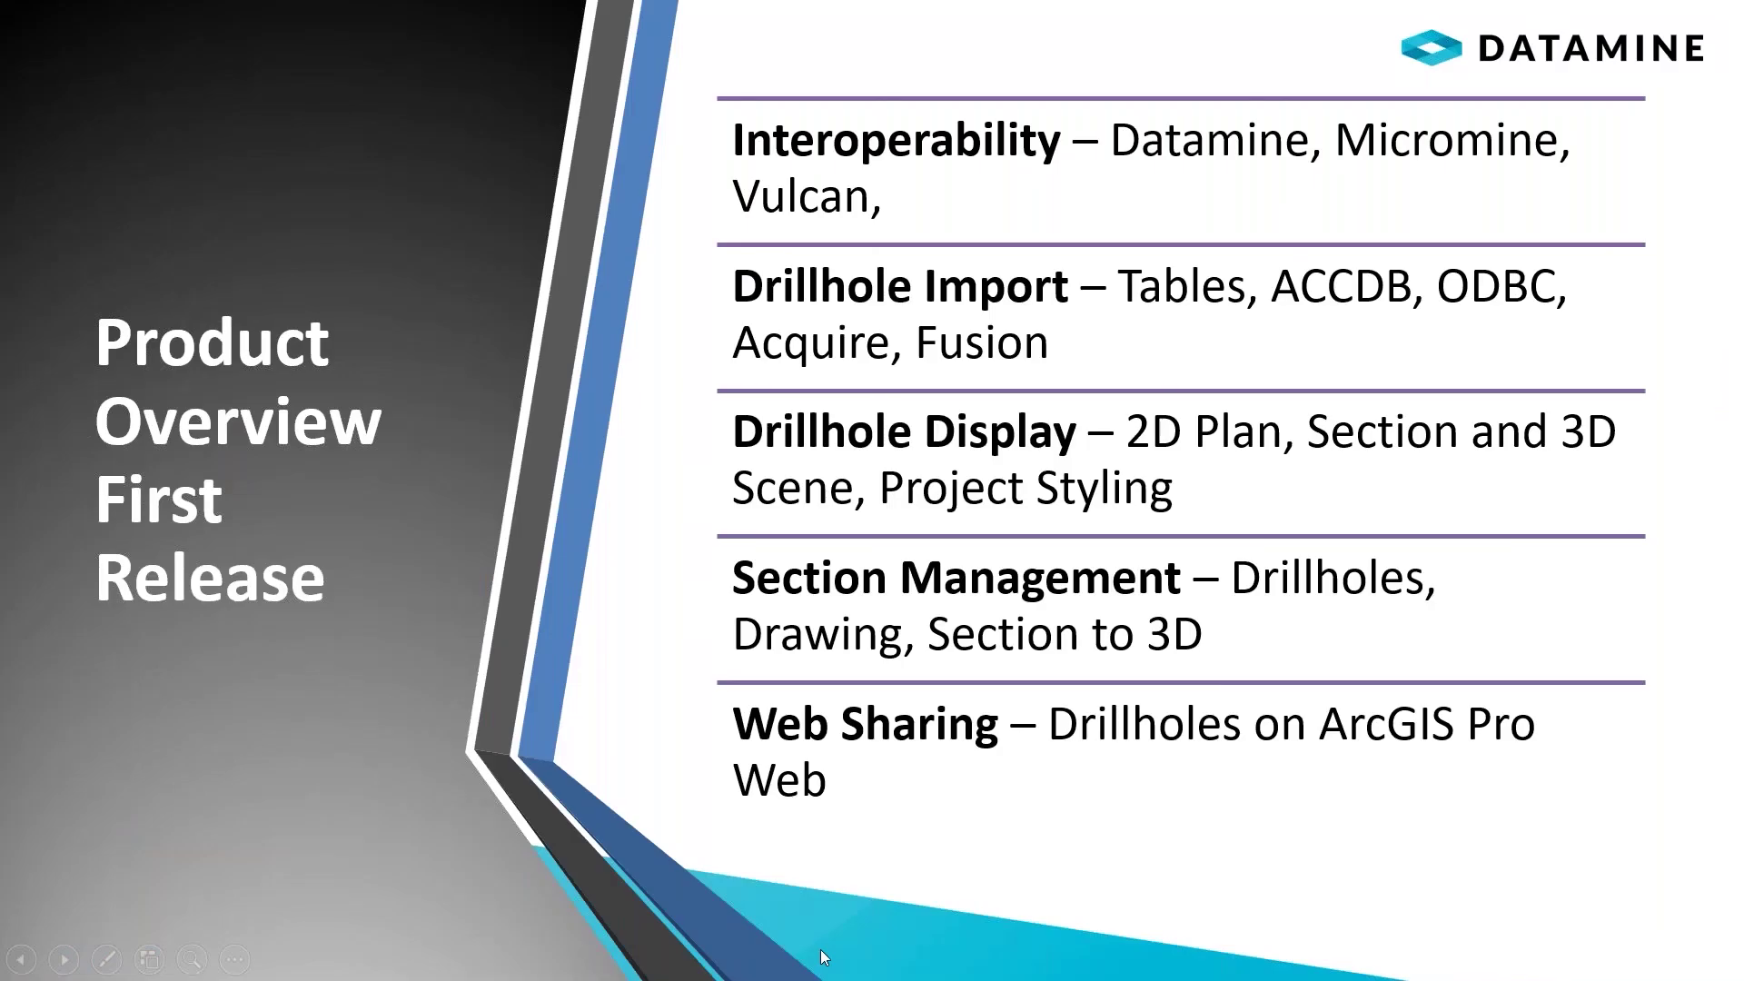
pyautogui.moveTo(820, 976)
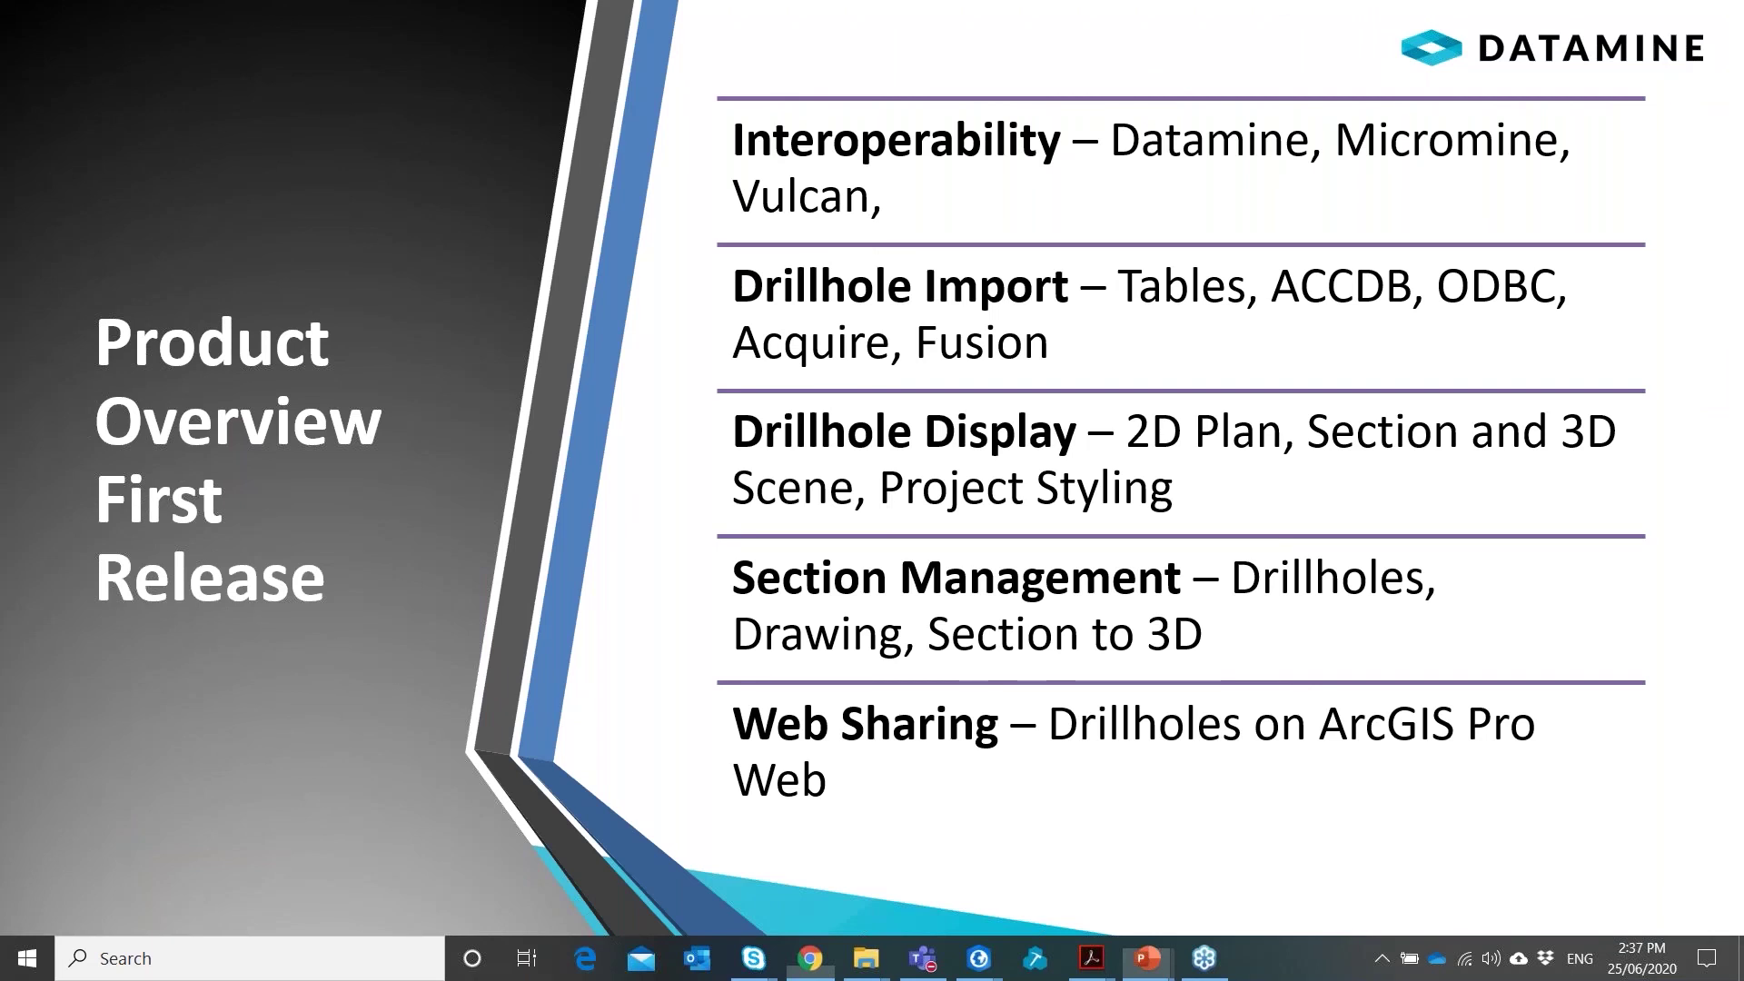
pyautogui.click(809, 959)
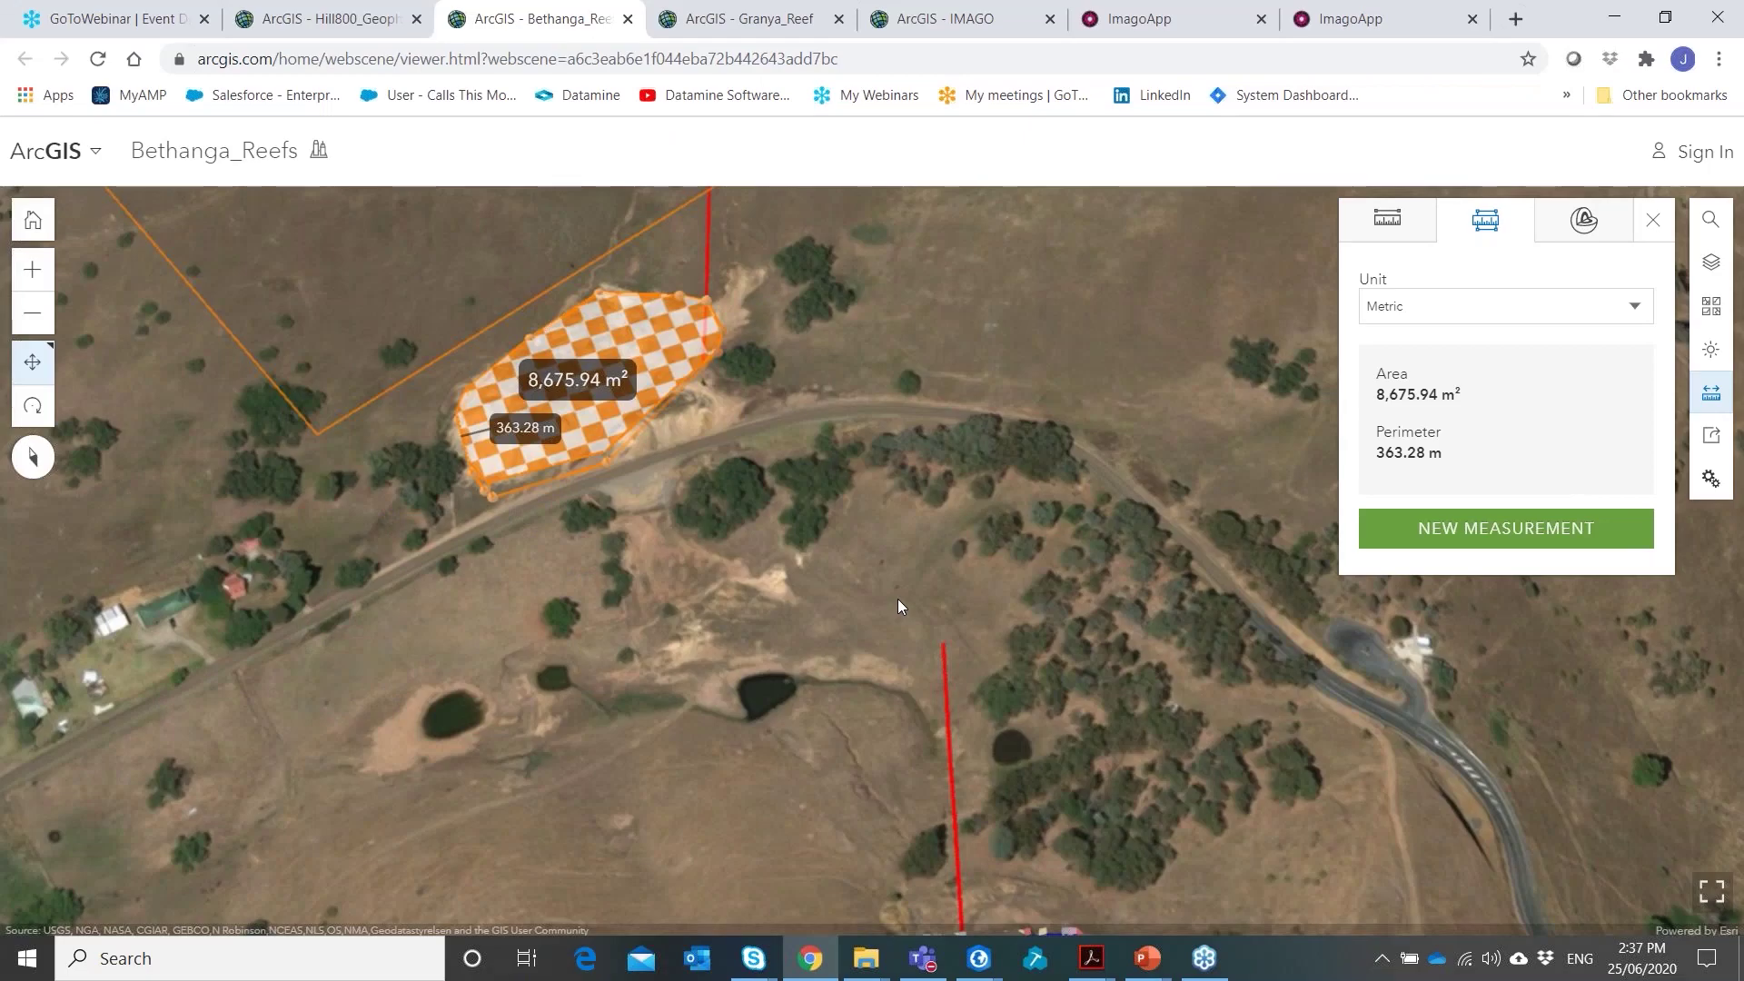
# Examine the reef line and drillholes in the wider area around the measured ground
pyautogui.scroll(-2, 897, 597)
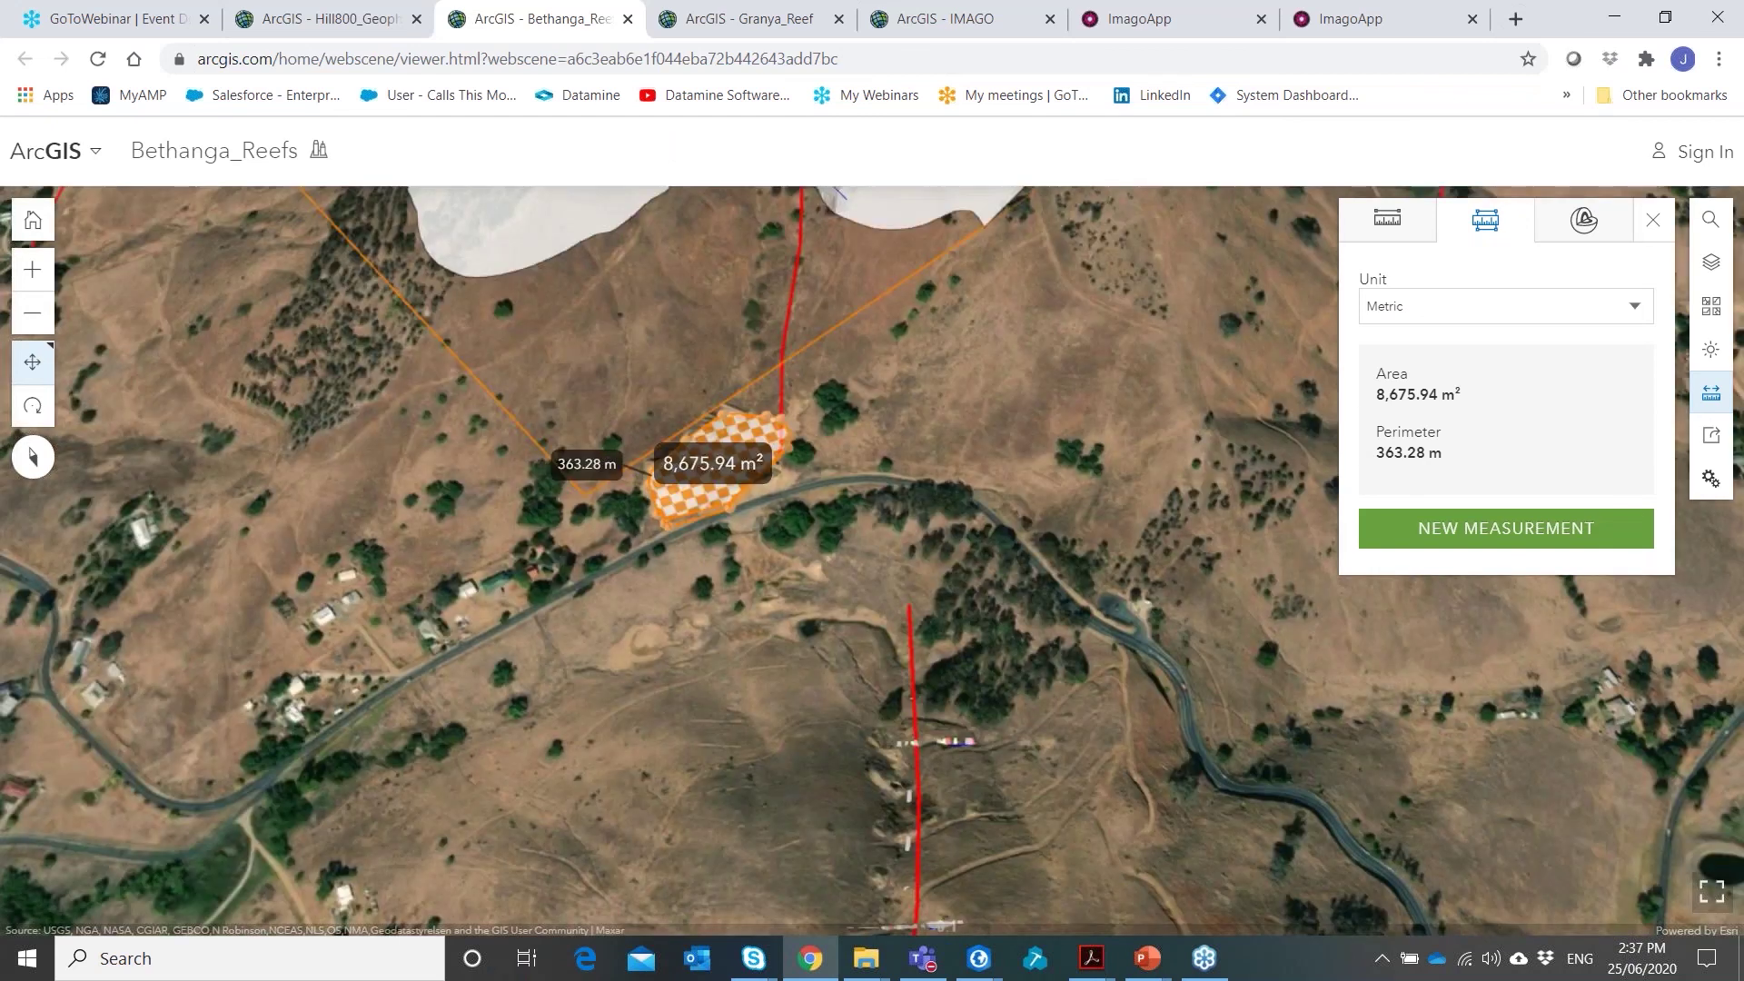